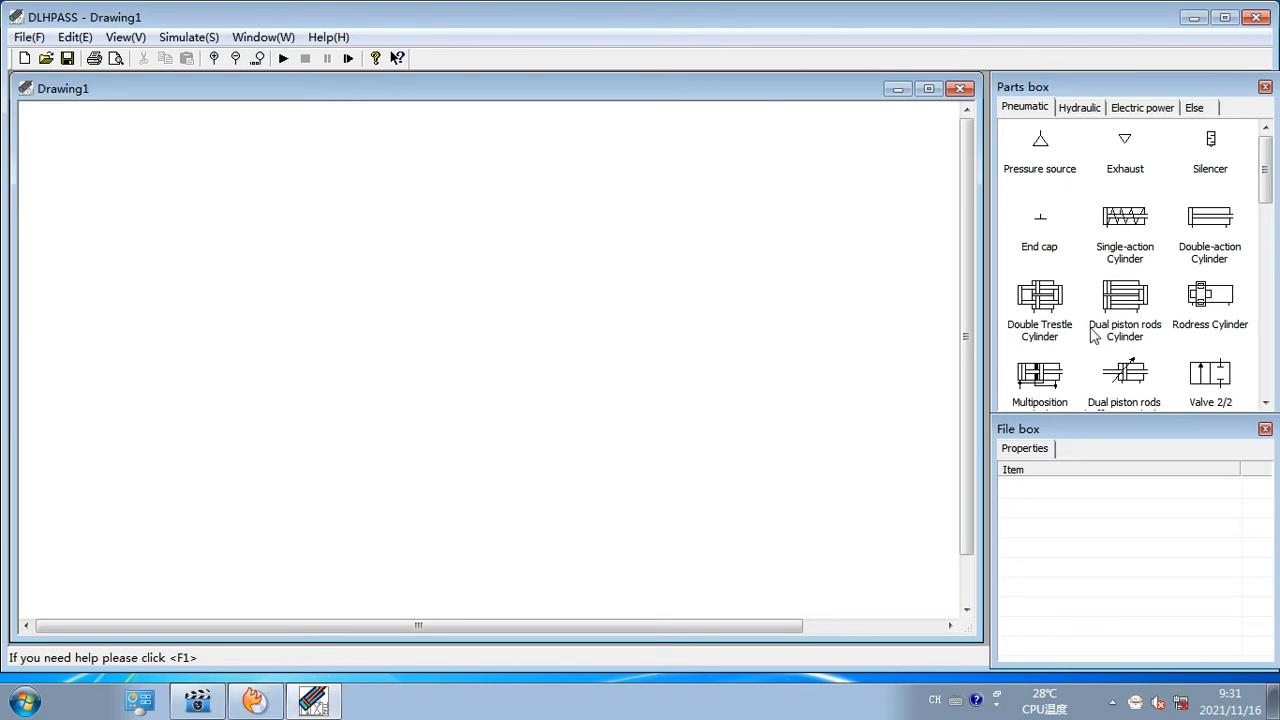
Look through the Pneumatic component library down to the check valves, and glance at the Hydraulic and Electric power component categories
scroll(1052, 364, "down", 3)
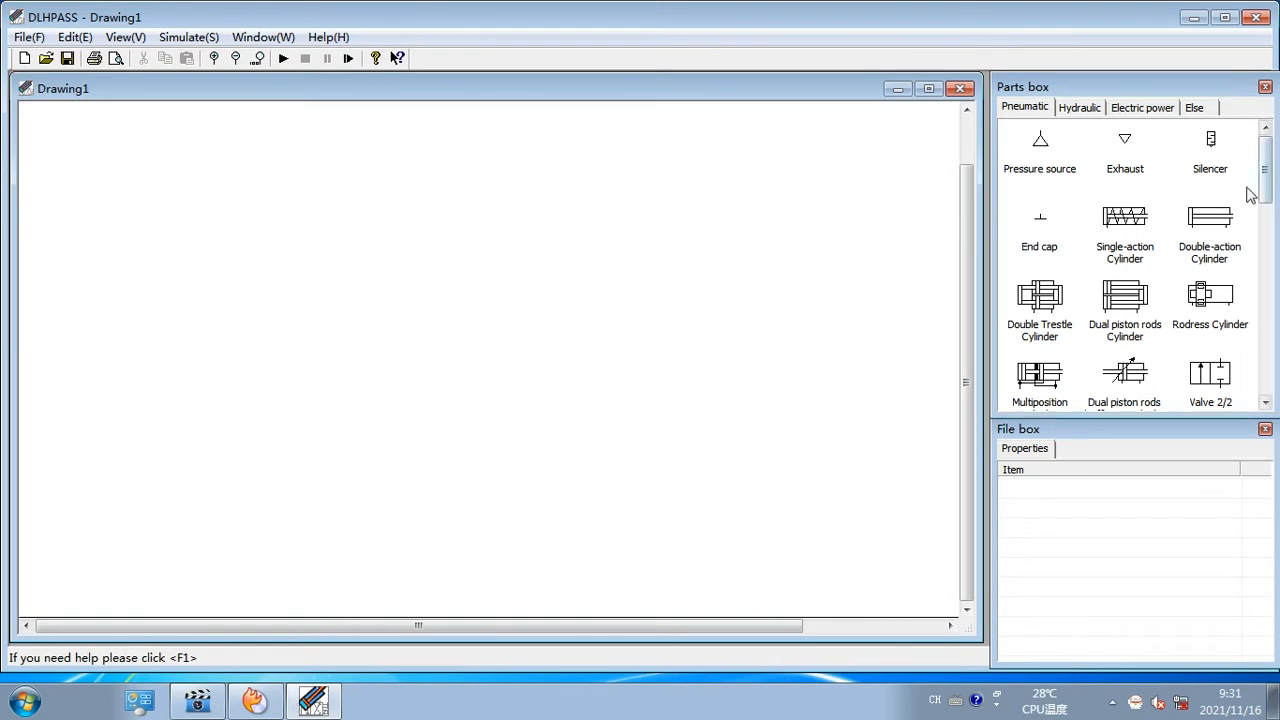
scroll(1268, 195, "down", 1)
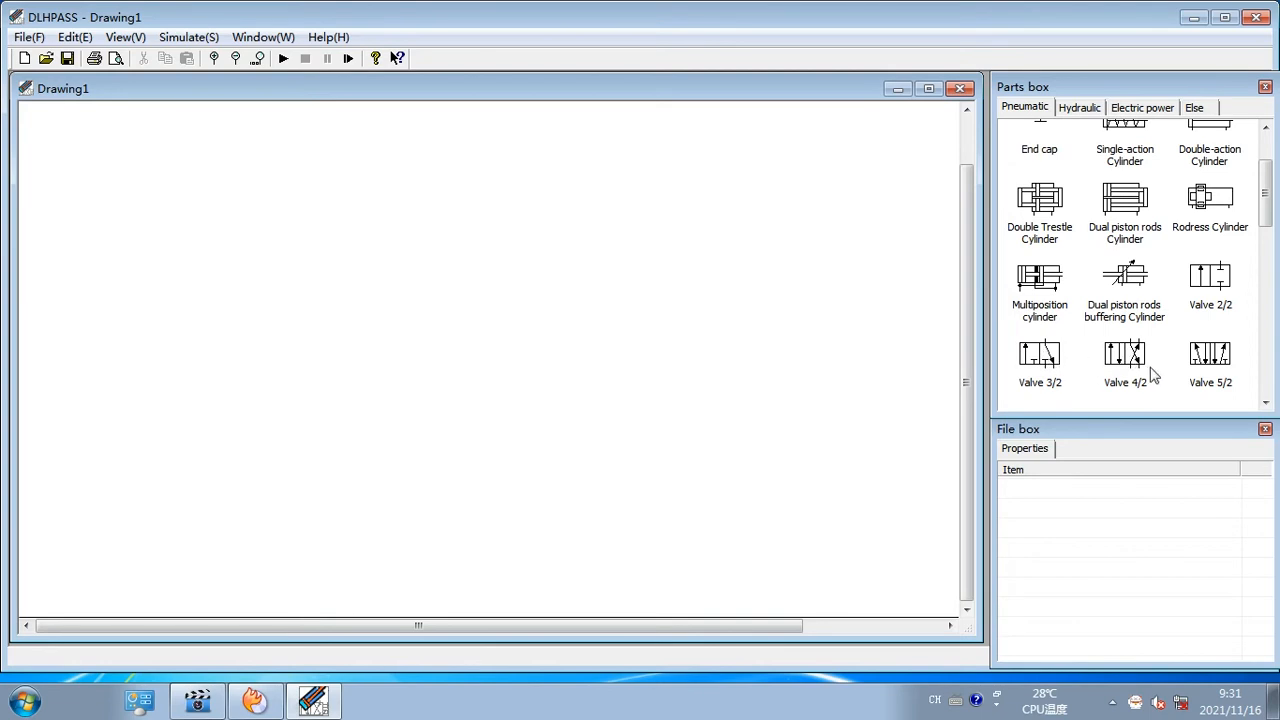
scroll(1197, 375, "down", 2)
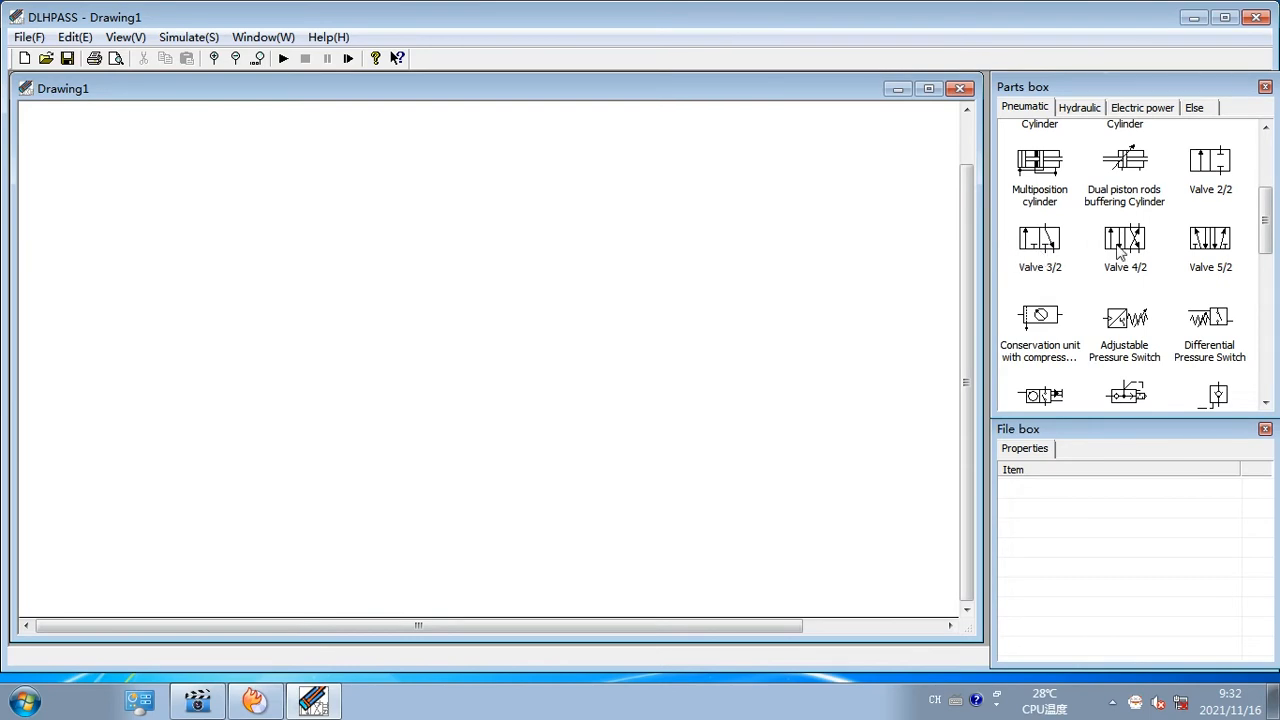
left_click(1037, 326)
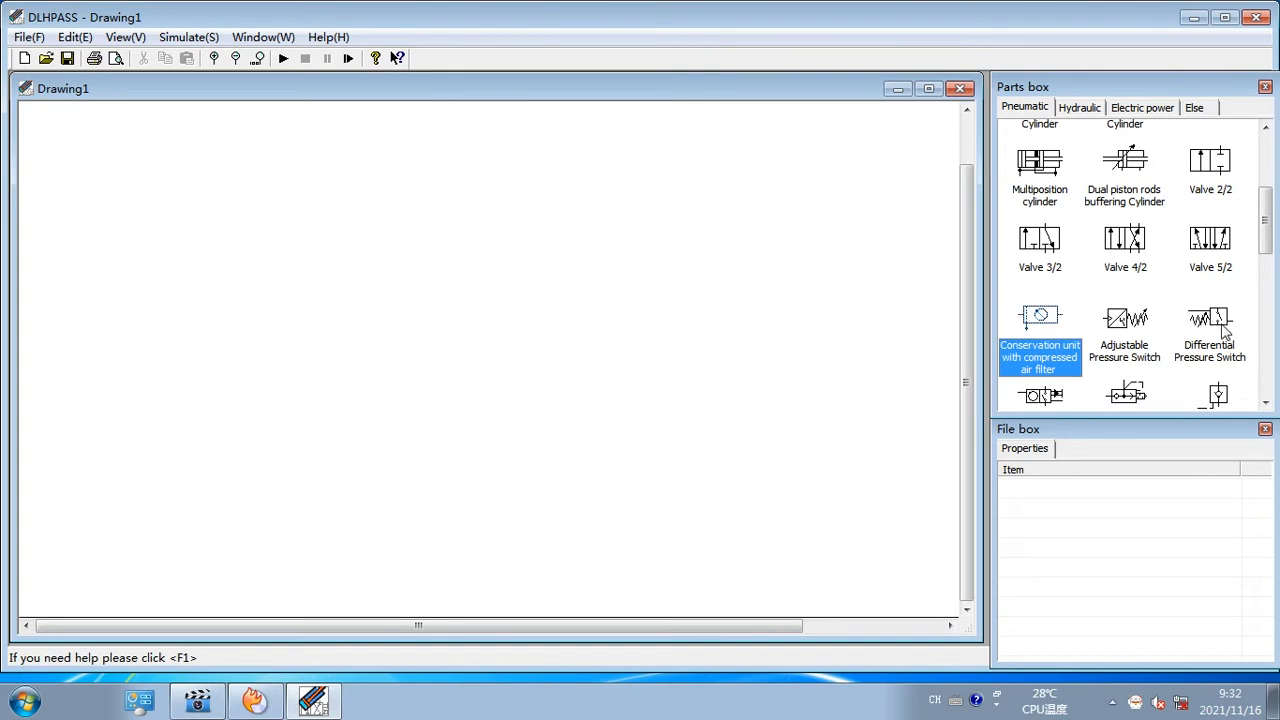
scroll(1132, 354, "down", 2)
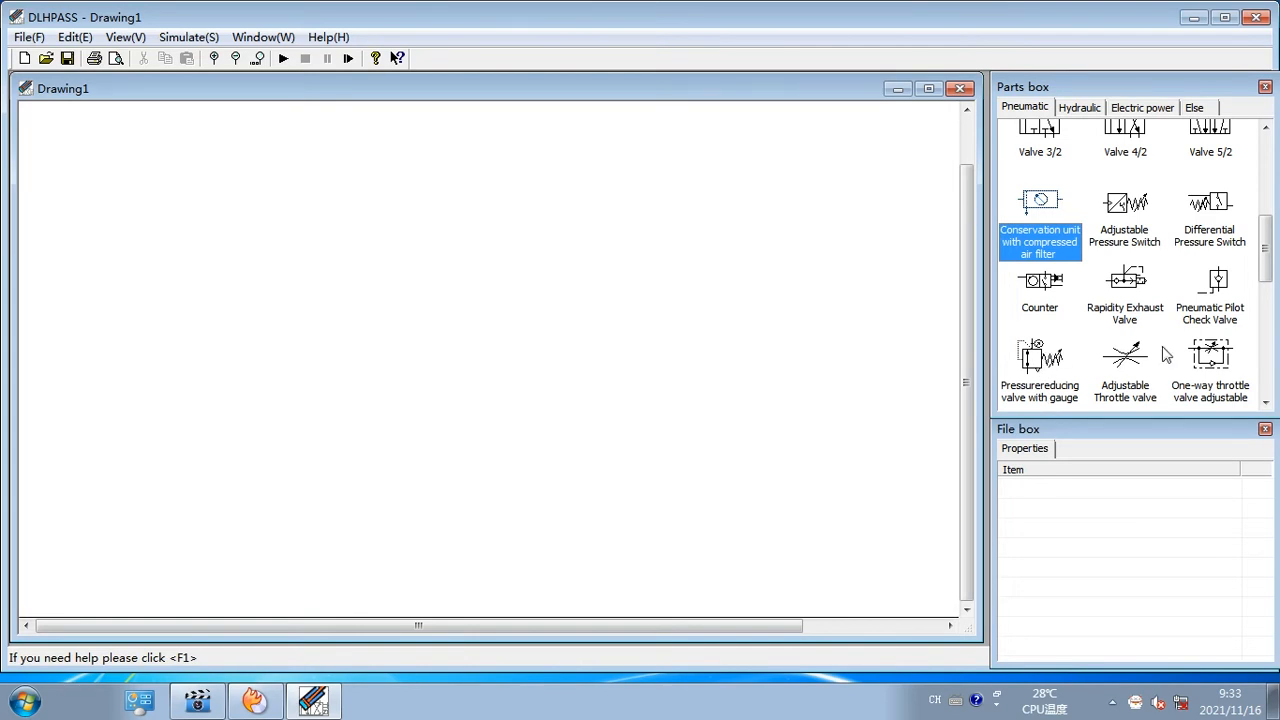
scroll(1134, 355, "down", 1)
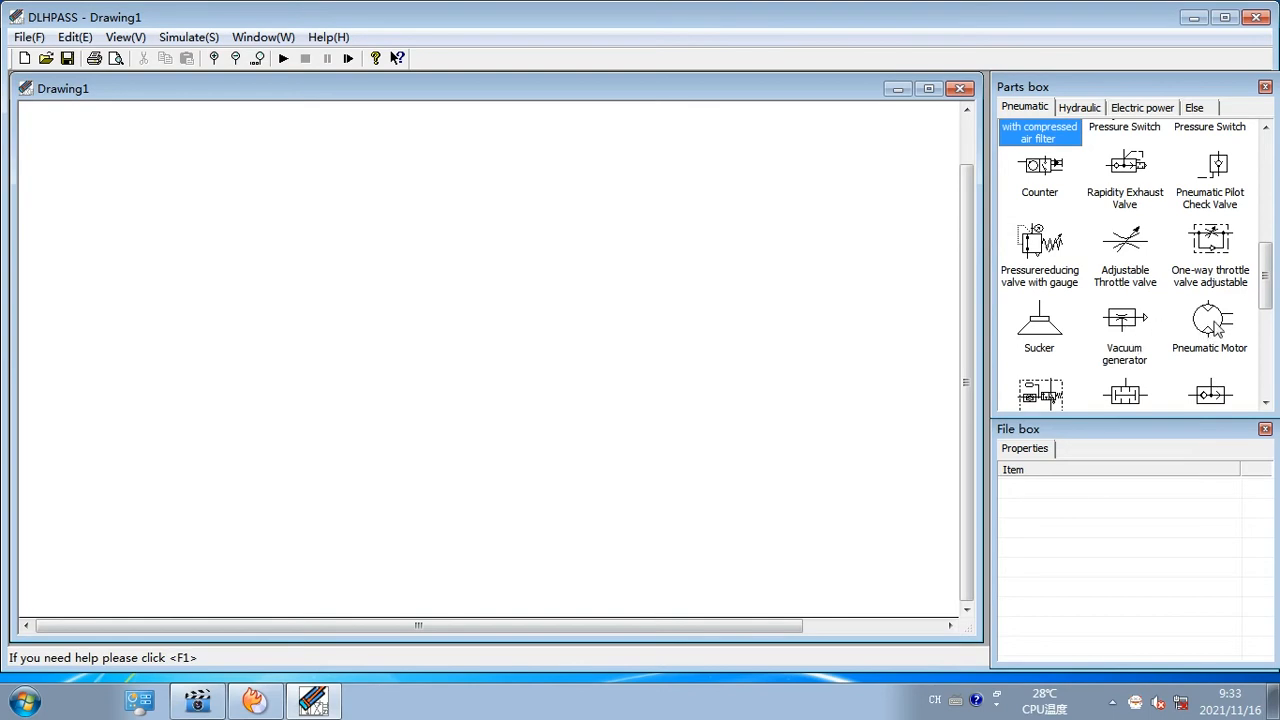
scroll(1218, 326, "down", 1)
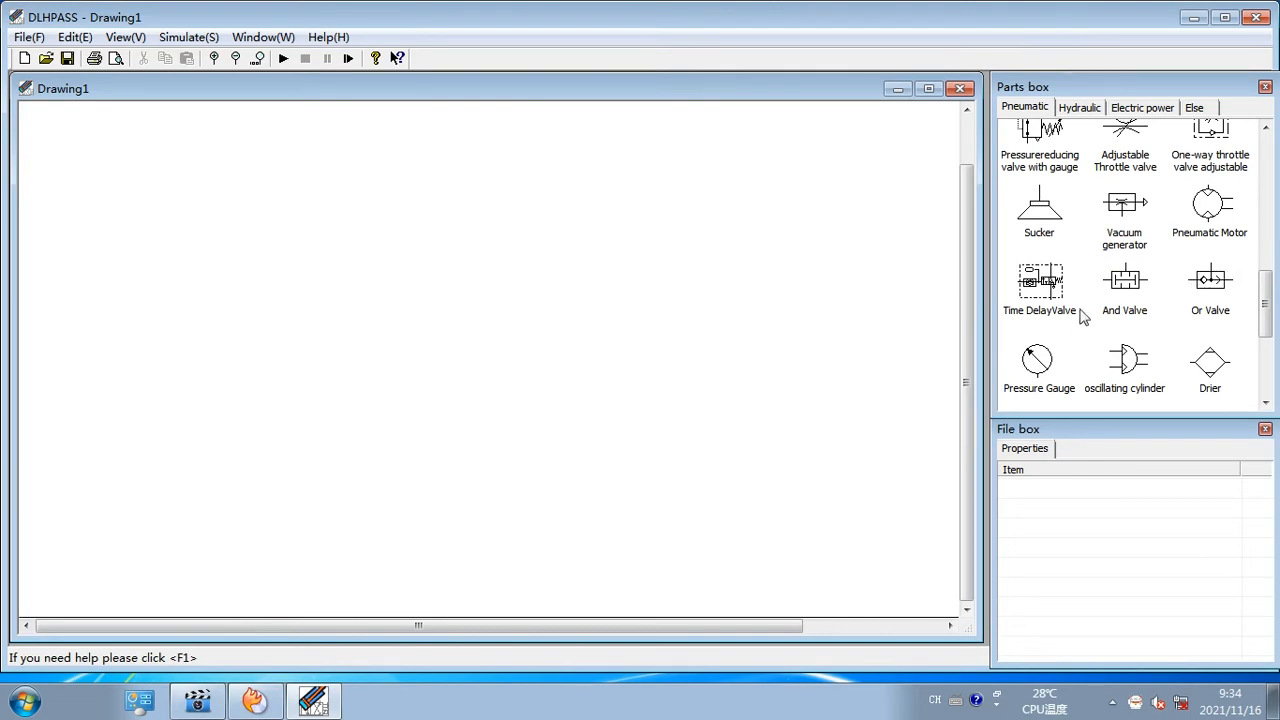
scroll(1080, 322, "down", 1)
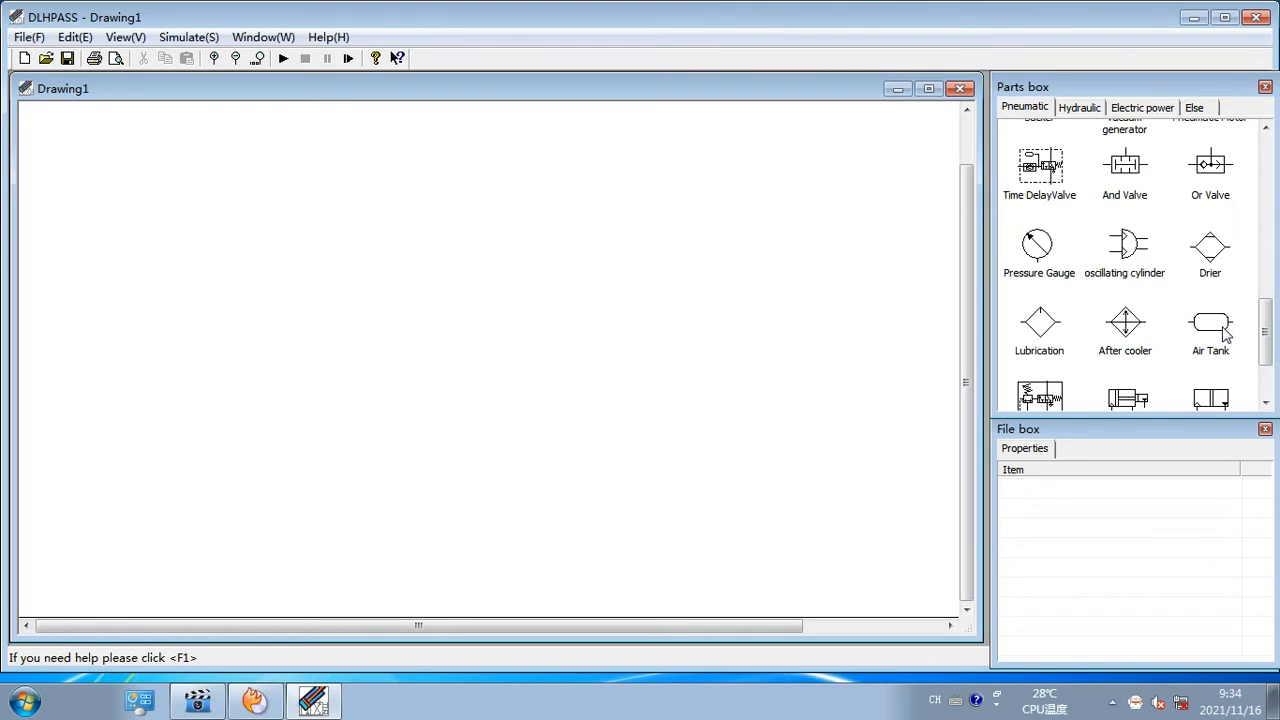
scroll(1224, 334, "down", 3)
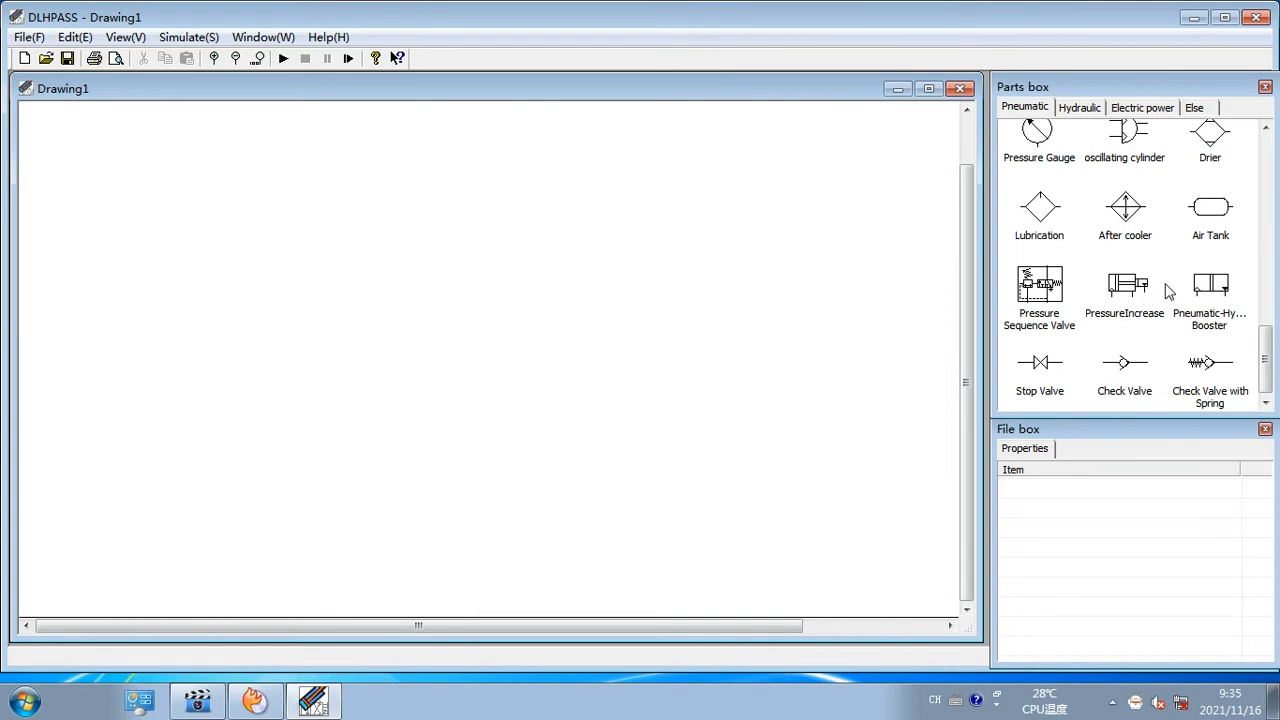
left_click(1223, 297)
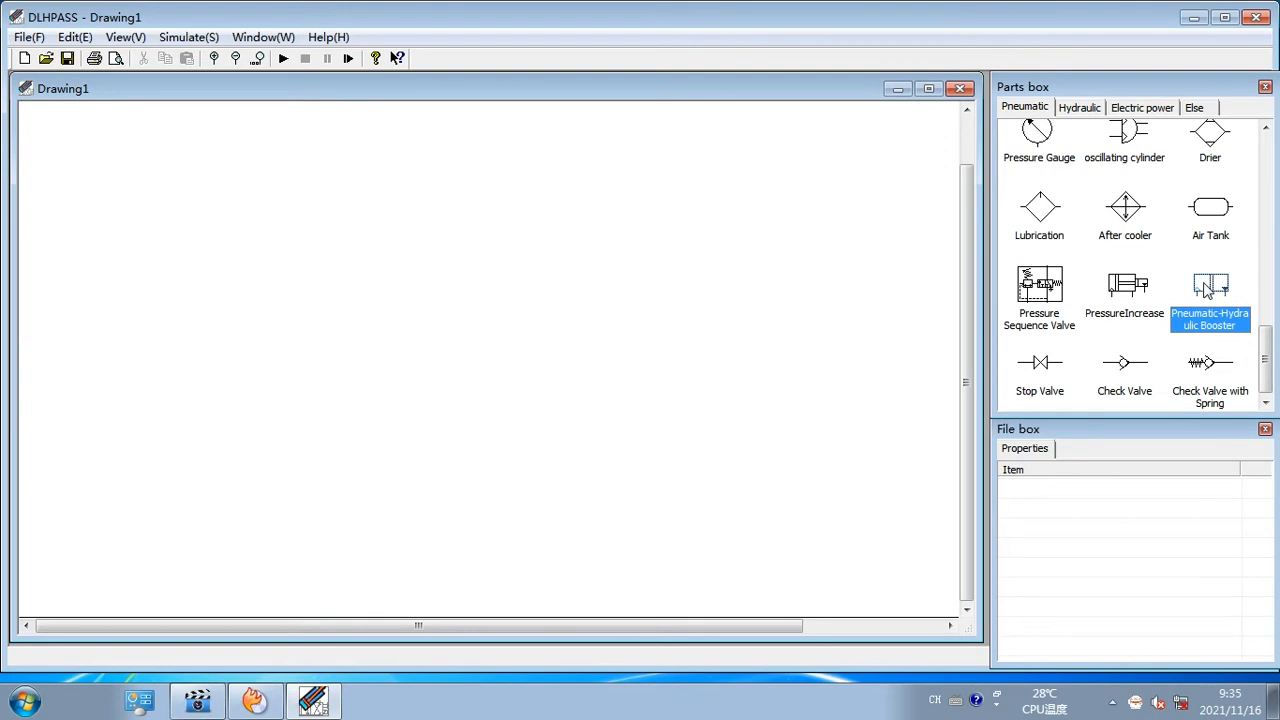
scroll(1205, 292, "down", 1)
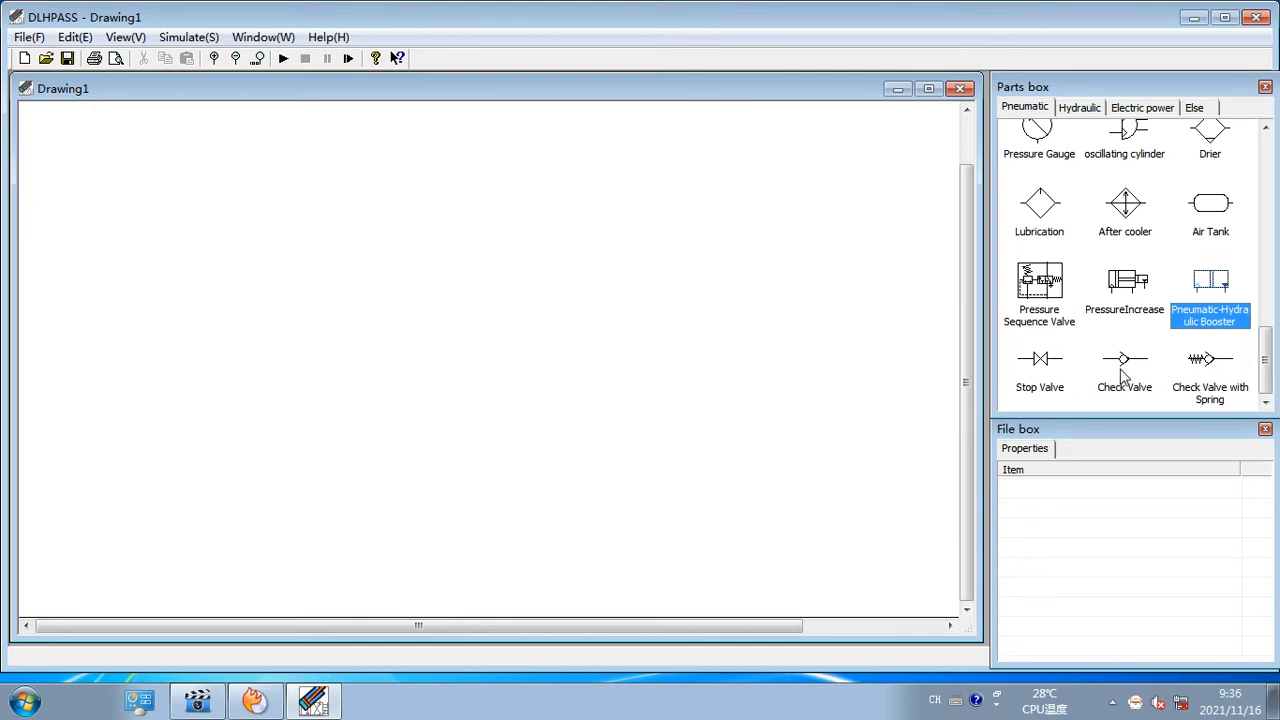
scroll(1124, 376, "up", 3)
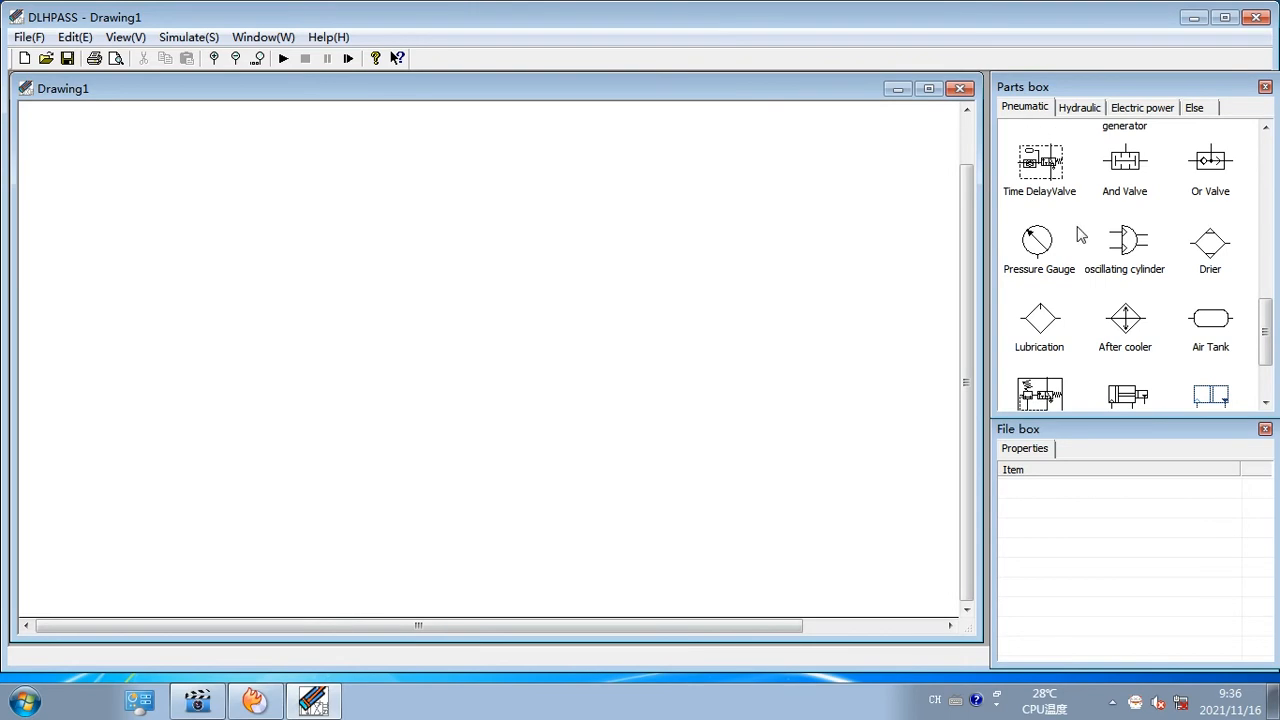
left_click(1094, 116)
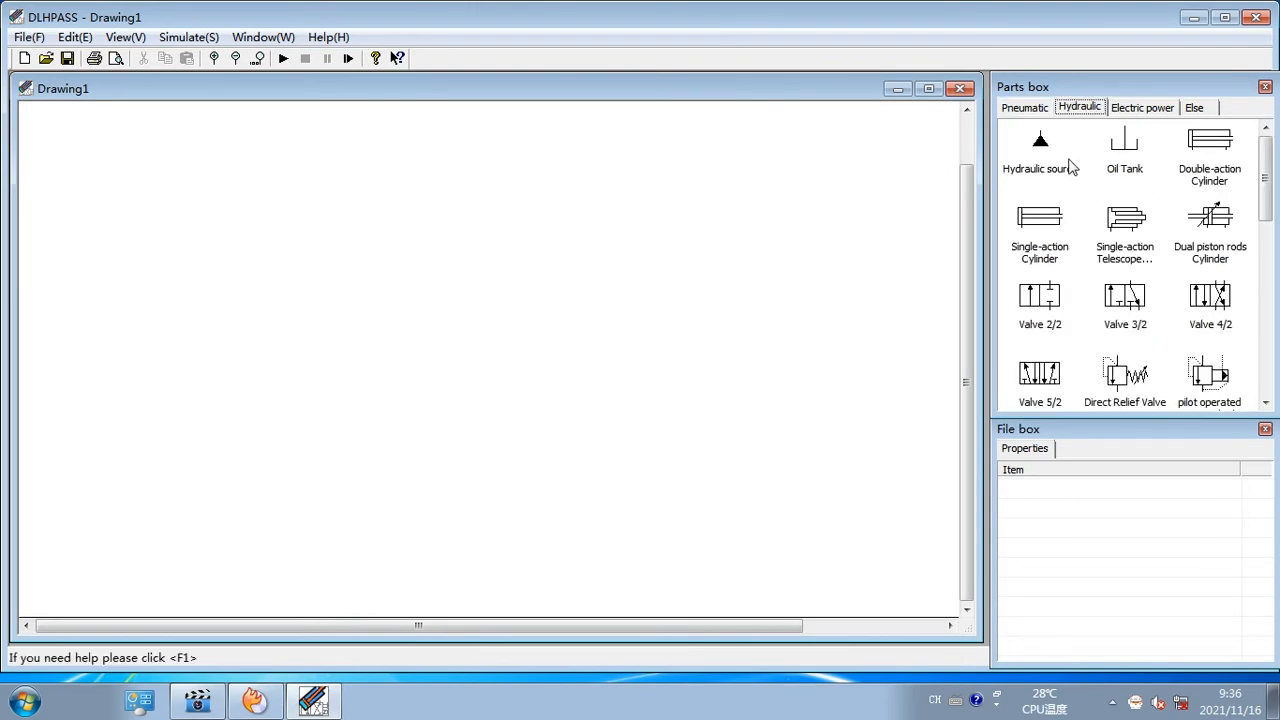
left_click(1136, 108)
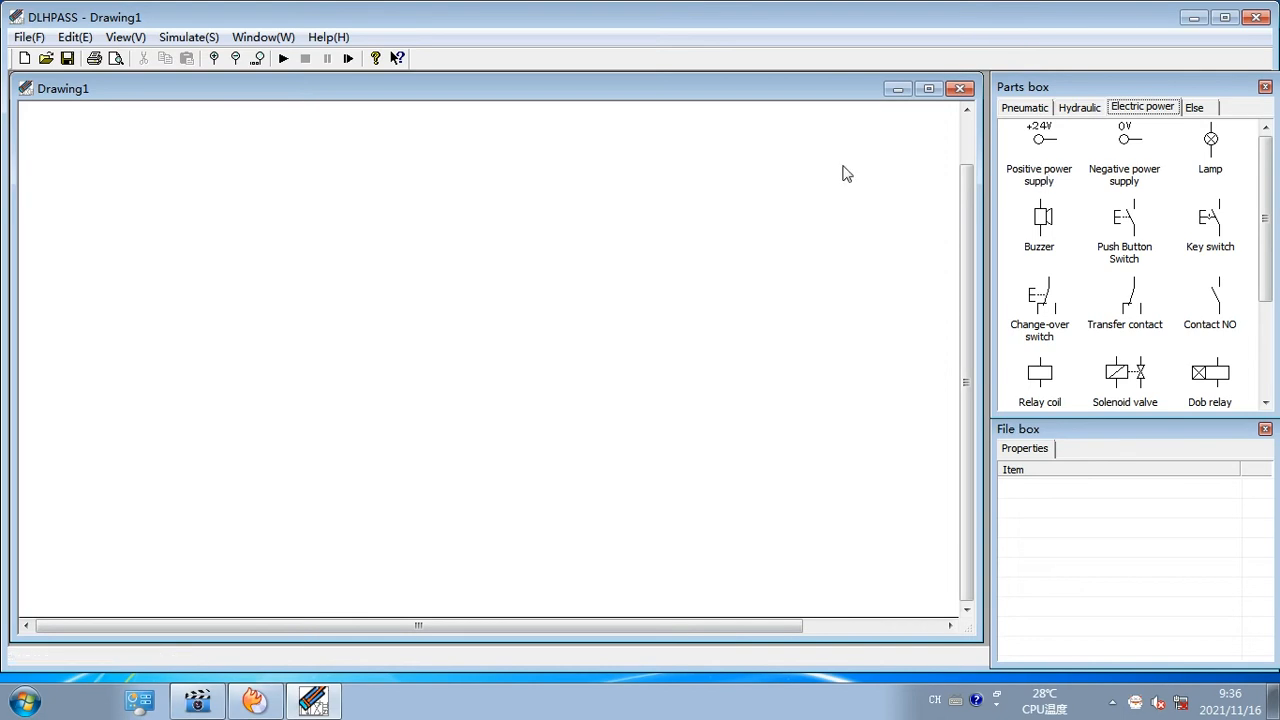
left_click(1024, 110)
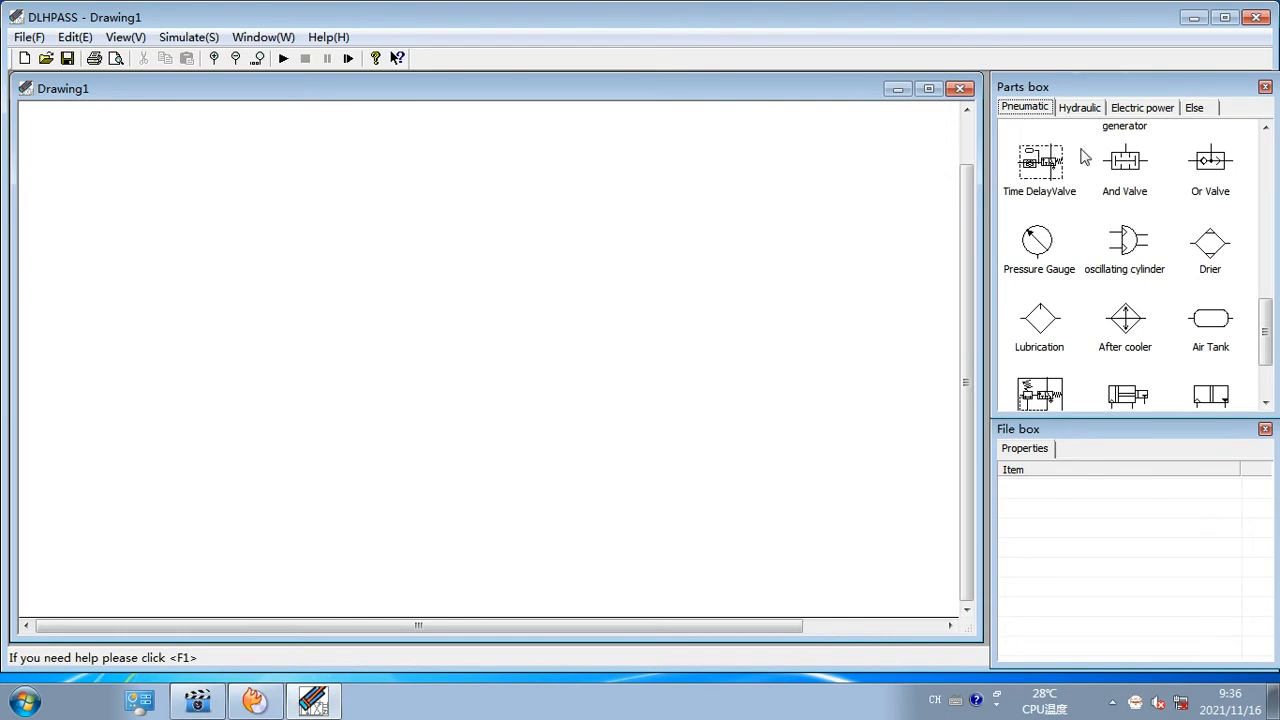
Place a positive power supply near the drawing's upper left and a negative power supply below it
left_click(1145, 108)
left_click_drag(1039, 152, 250, 146)
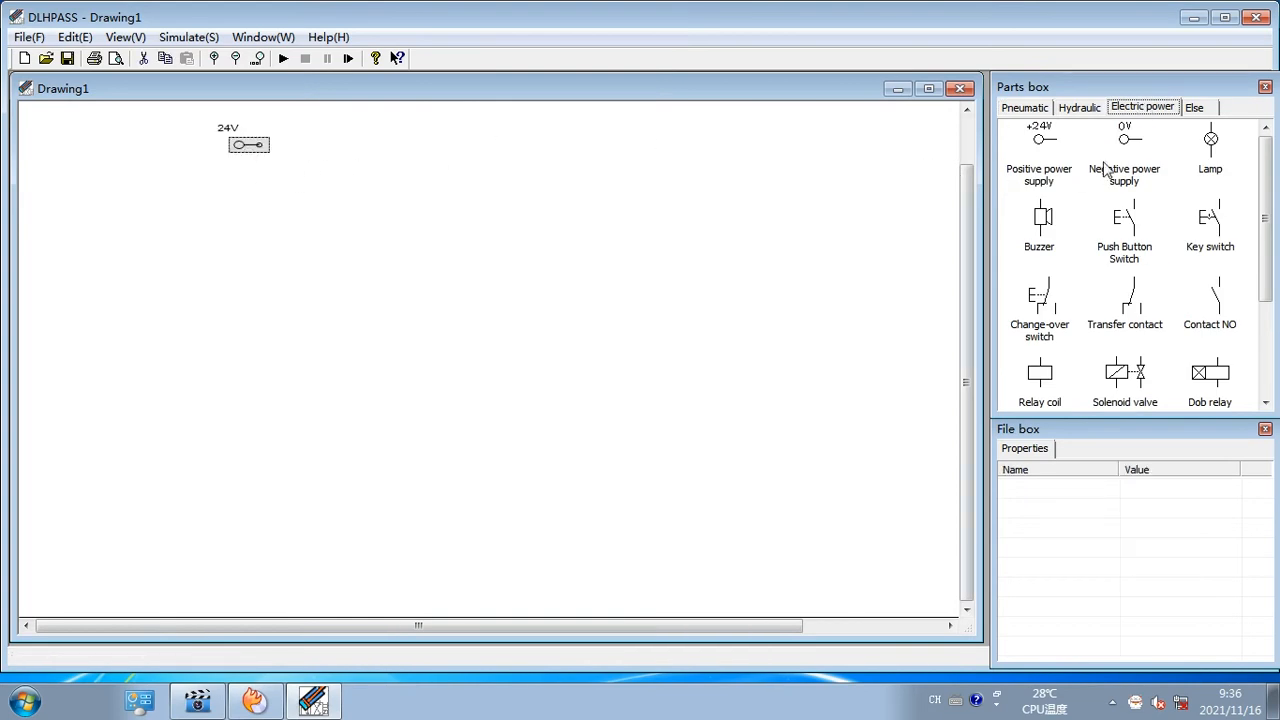
left_click_drag(1118, 148, 274, 357)
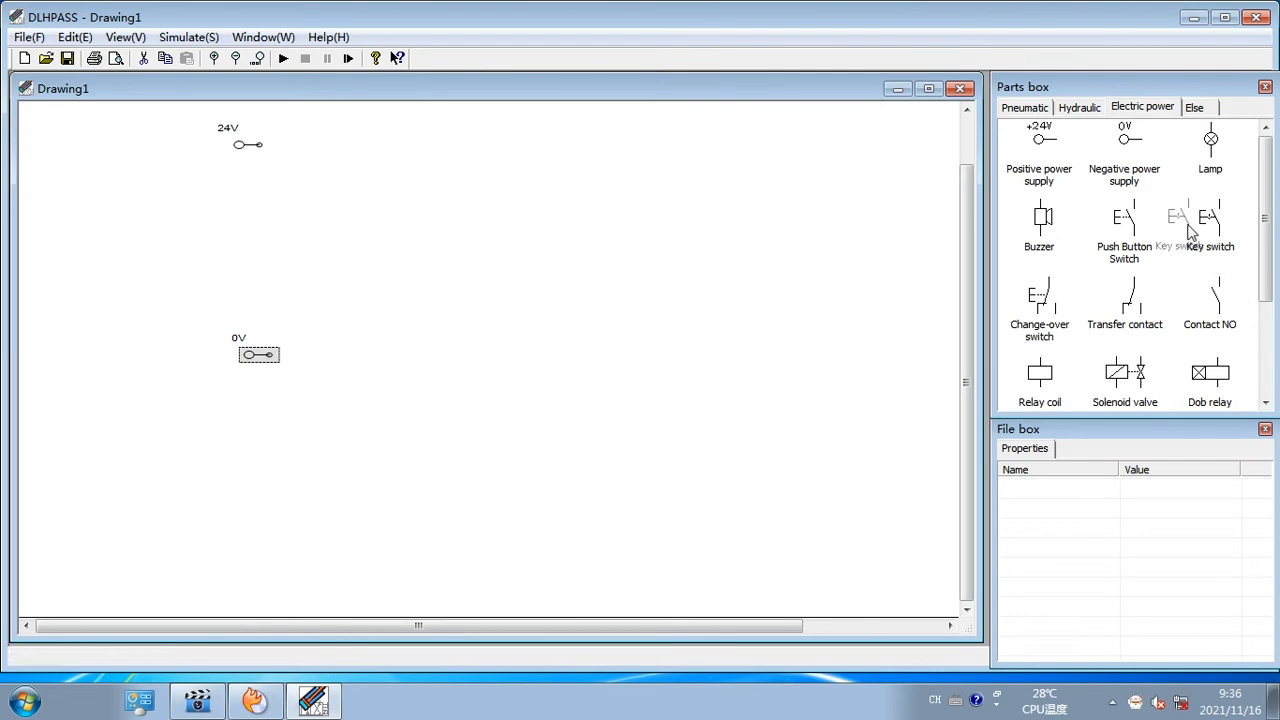
Add two push button switches and a relay coil in a column between the supplies, moving the 0V supply down to make room
left_click_drag(1117, 250, 262, 218)
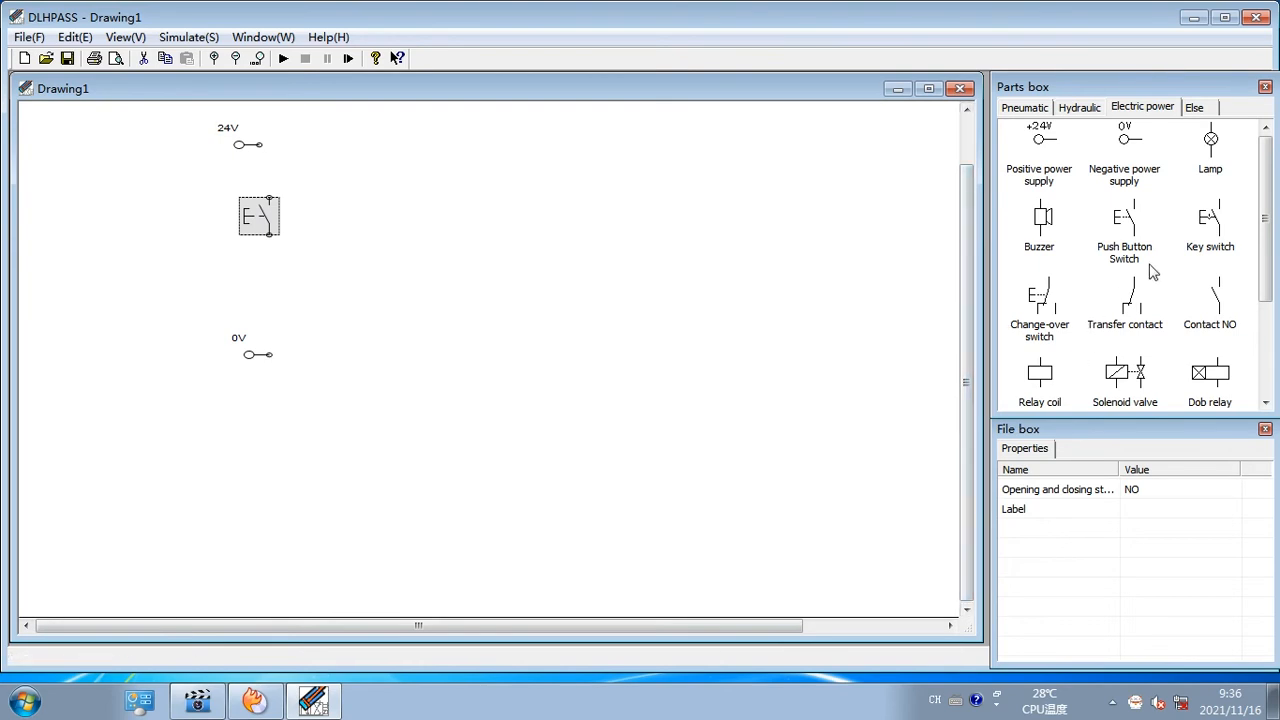
left_click_drag(1125, 240, 283, 447)
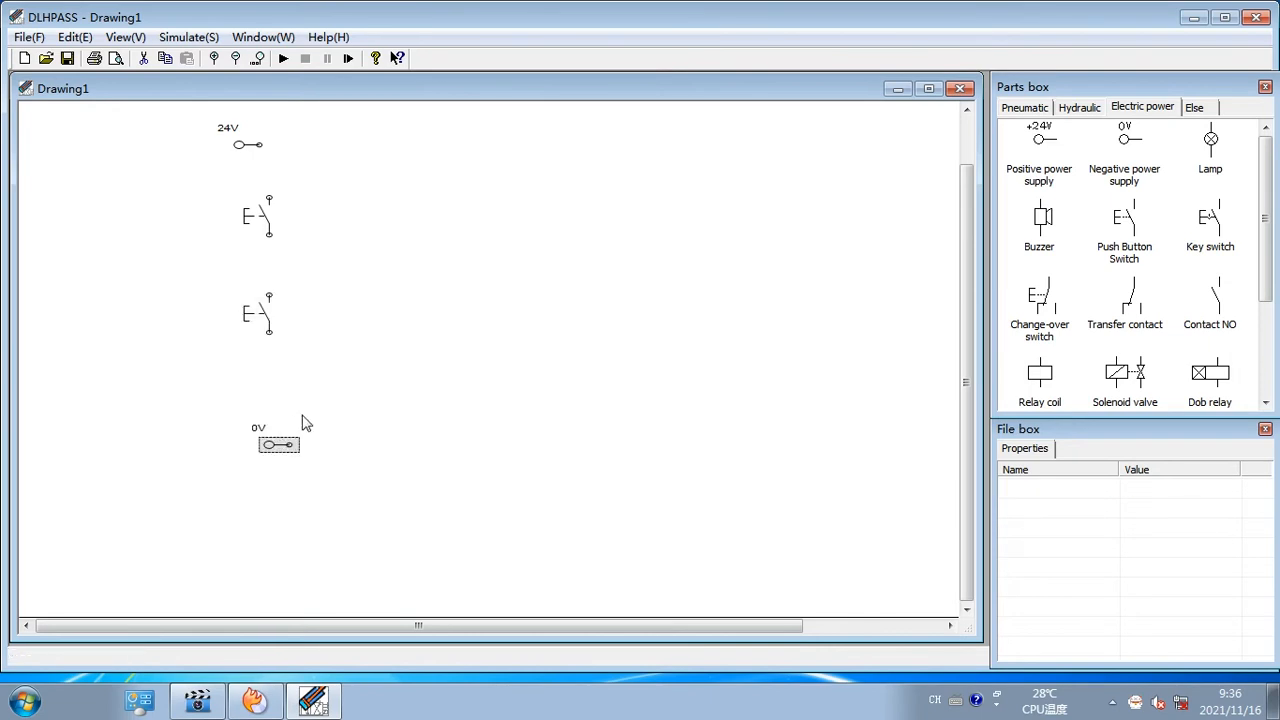
left_click_drag(1219, 300, 1219, 300)
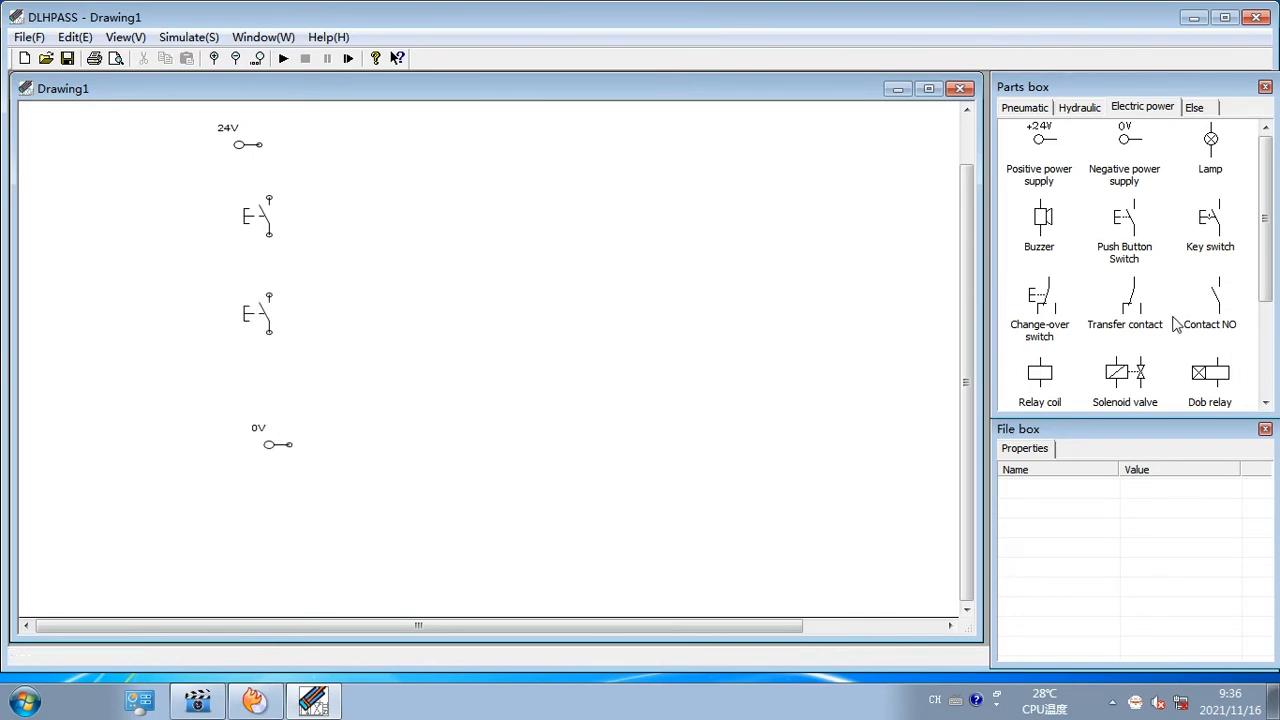
left_click_drag(1039, 378, 319, 405)
left_click_drag(269, 446, 230, 446)
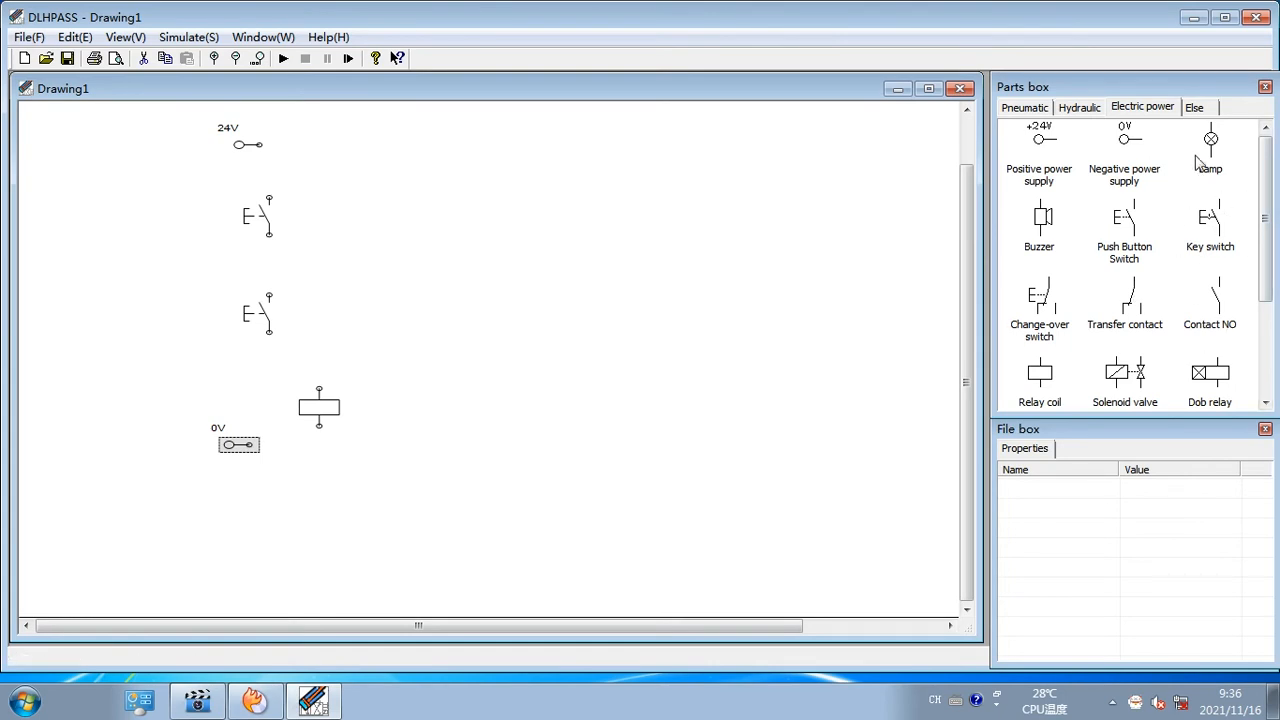
Place a lamp to the right of the push buttons and two Contact NO symbols side by side above it
left_click_drag(1205, 145, 451, 277)
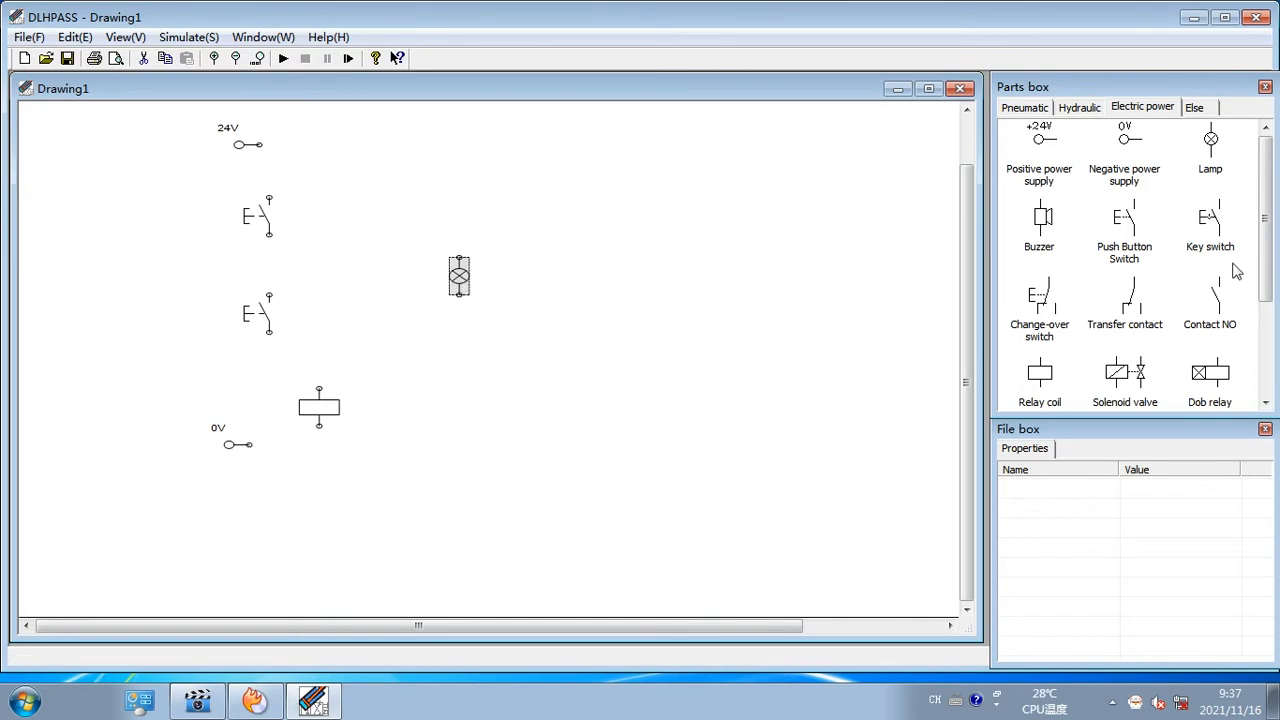
left_click_drag(1220, 295, 372, 212)
left_click_drag(1229, 292, 449, 212)
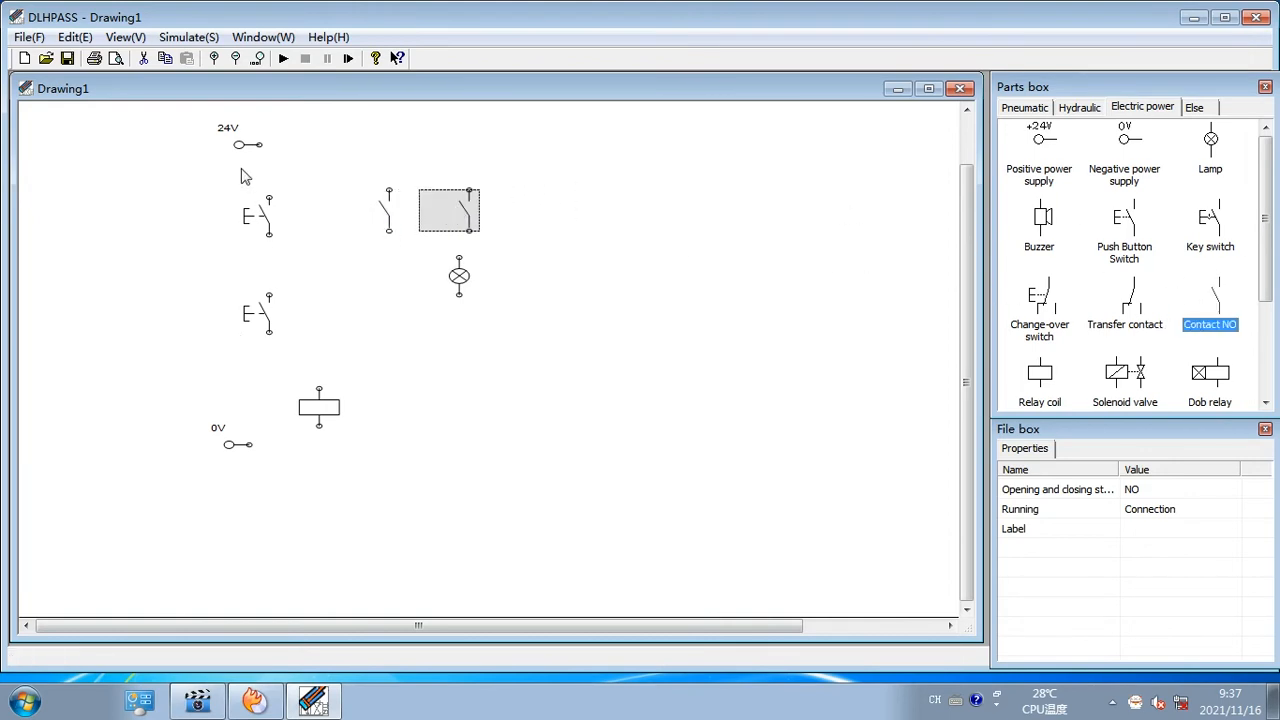
Label the upper push button switch sb1
left_click(262, 210)
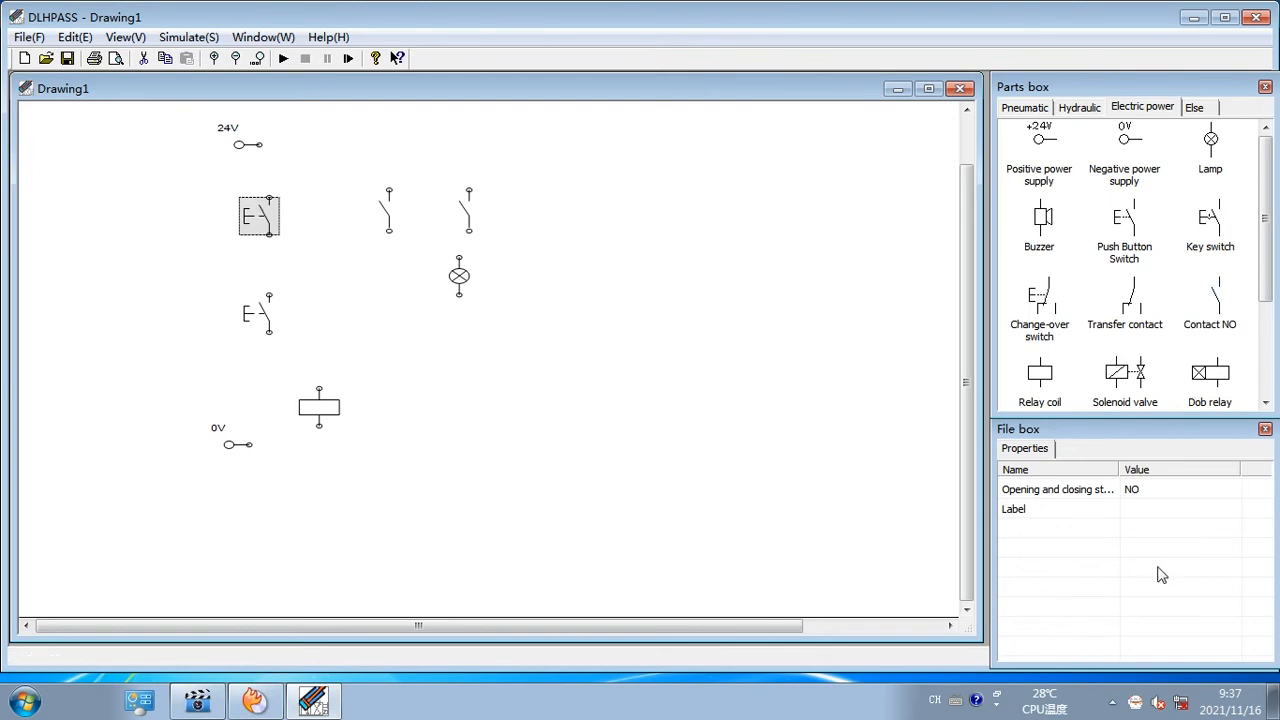
left_click(1157, 511)
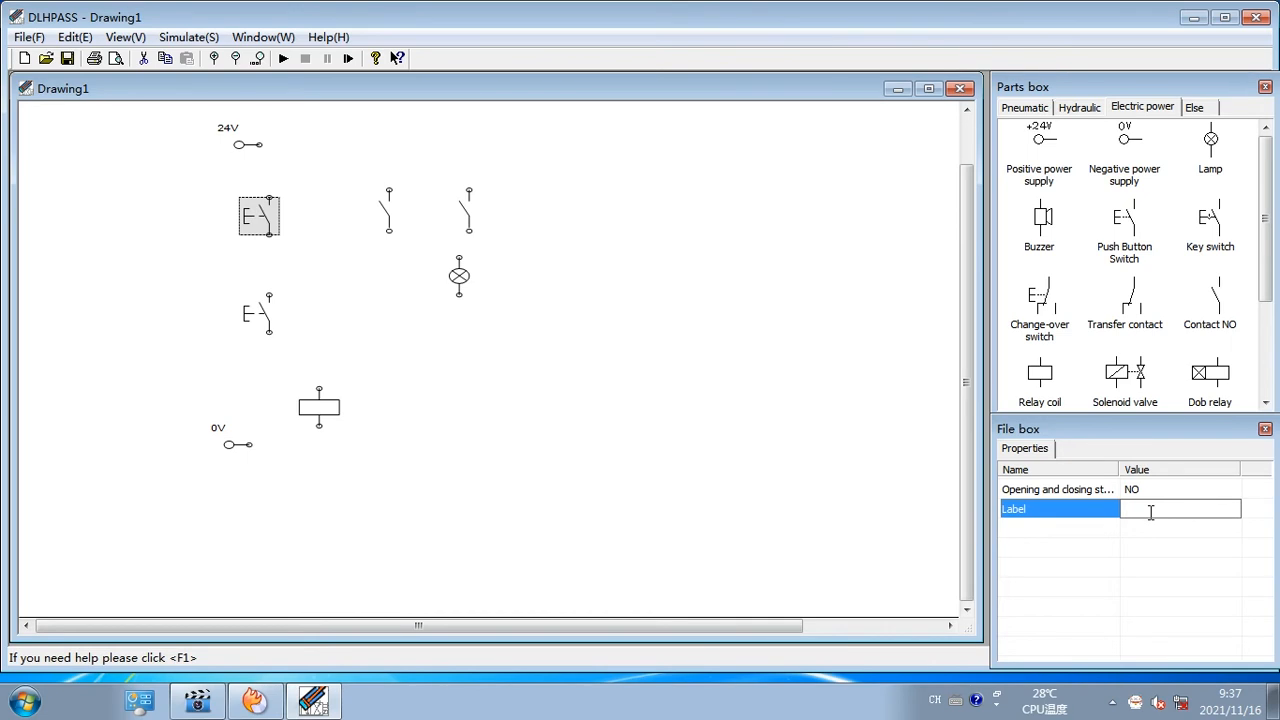
left_click(1182, 510)
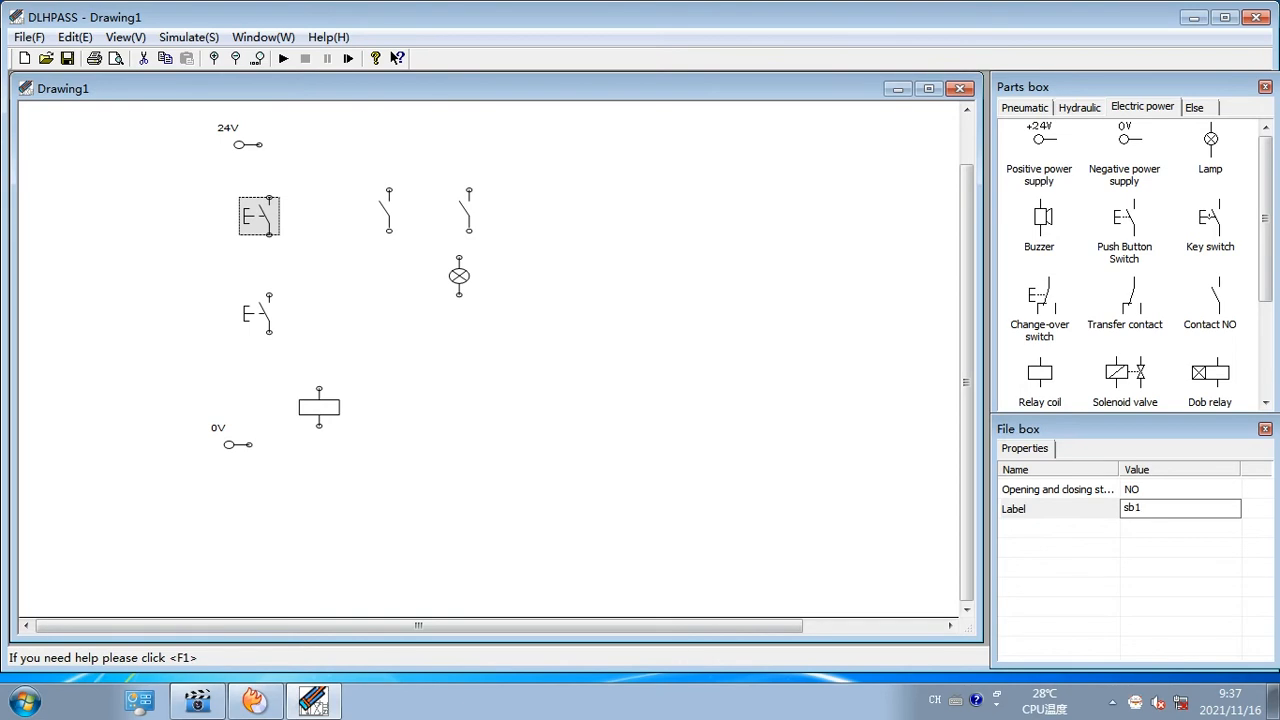
key("Return")
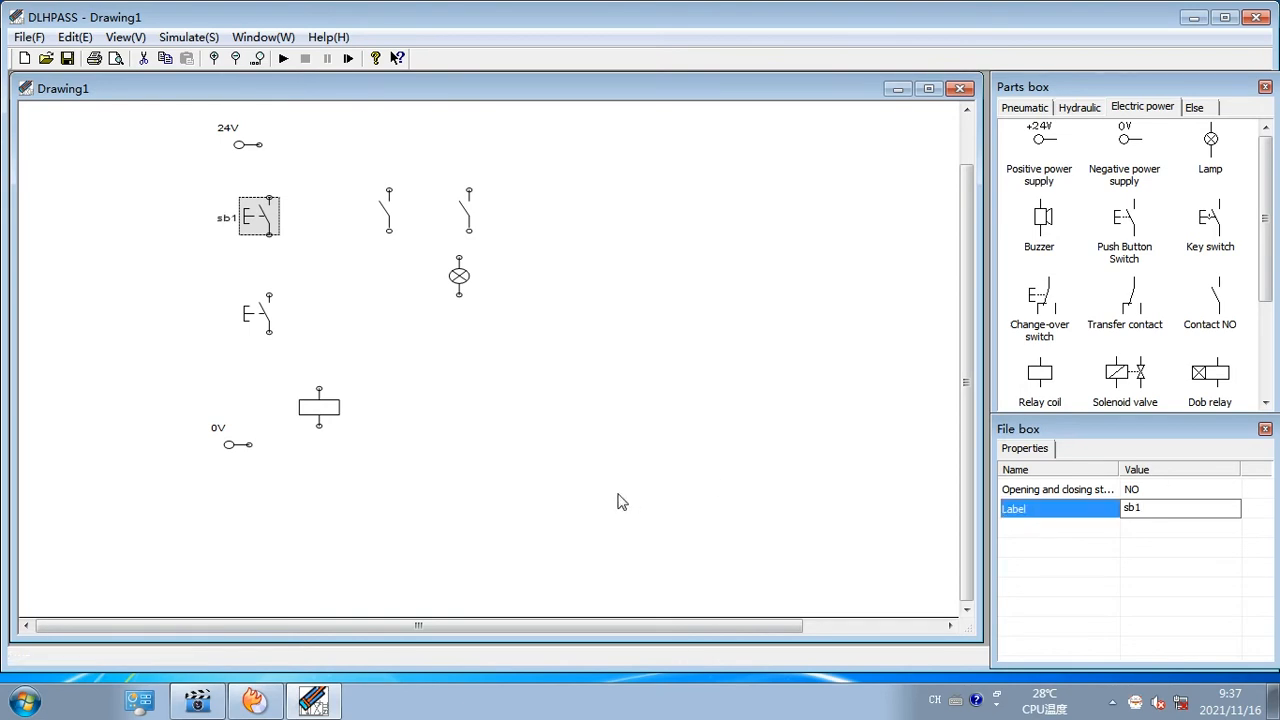
Label the lower push button switch sb2 and set its opening and closing state to NC
left_click(265, 319)
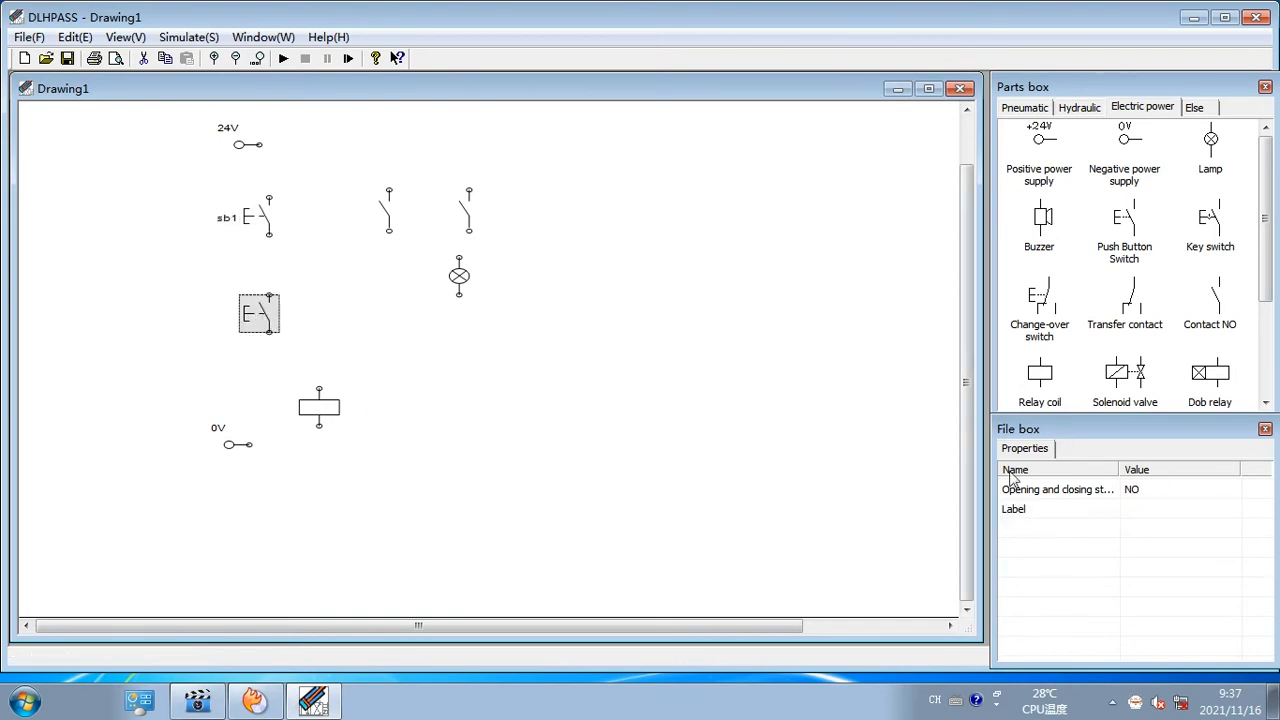
left_click(1148, 508)
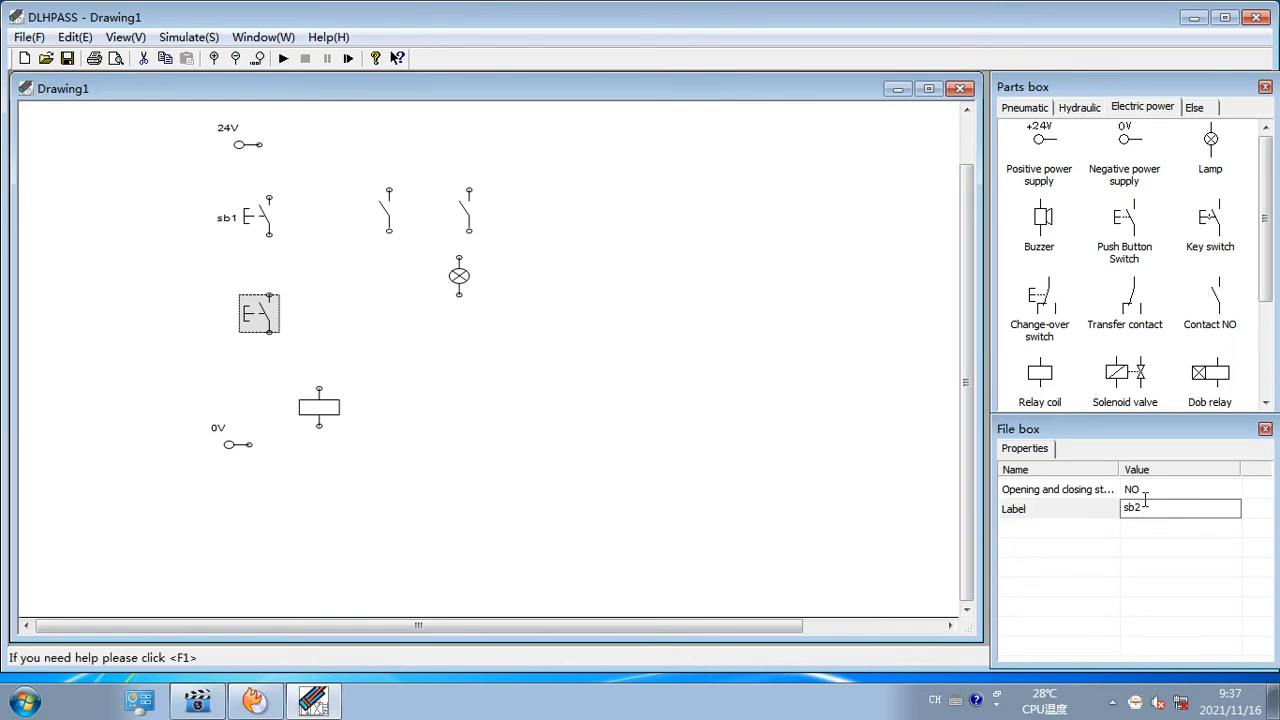
key("Return")
left_click(1169, 487)
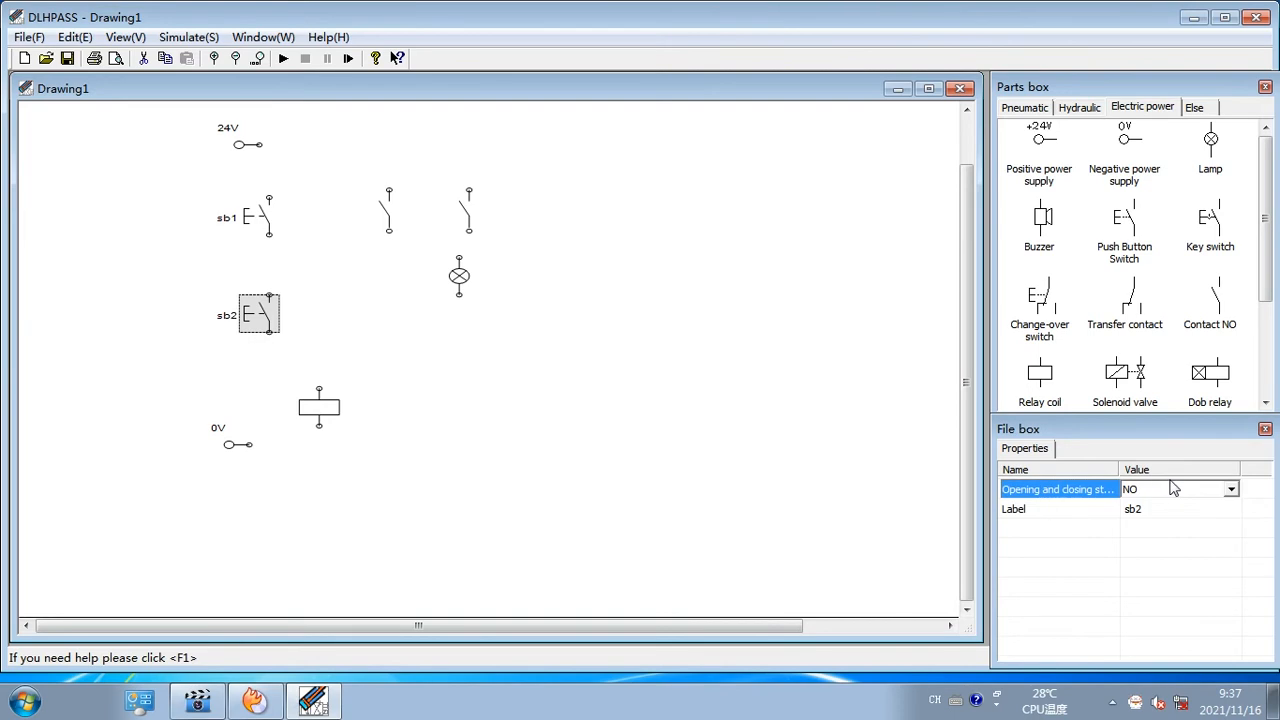
left_click(1231, 489)
left_click(1178, 518)
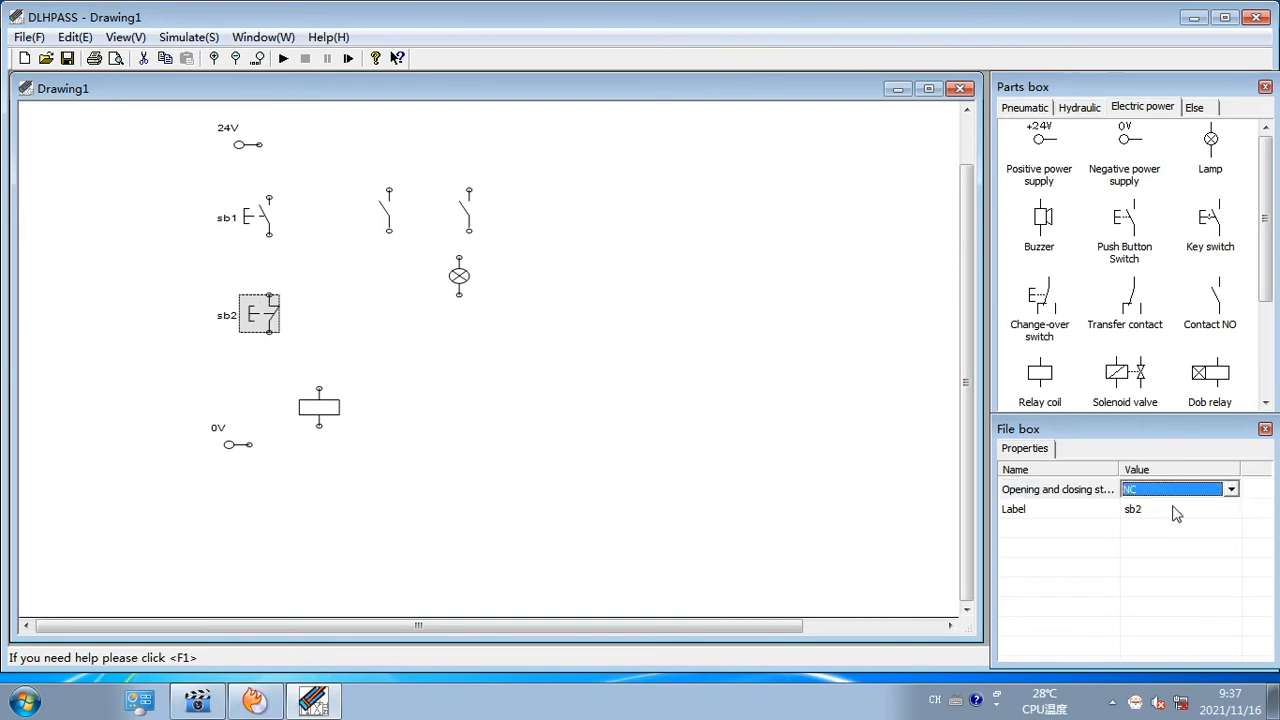
Move the relay coil directly beneath sb2, just above the 0V supply, and label it k1
left_click_drag(307, 415, 244, 398)
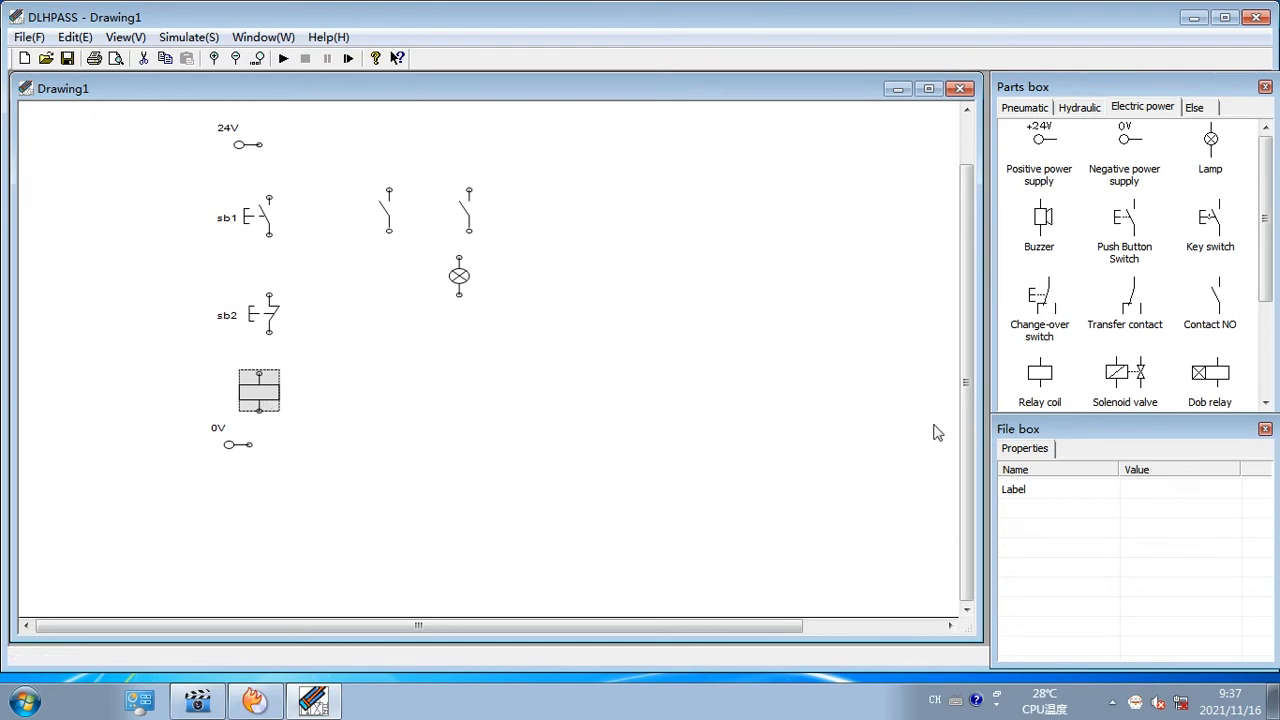
left_click(1167, 489)
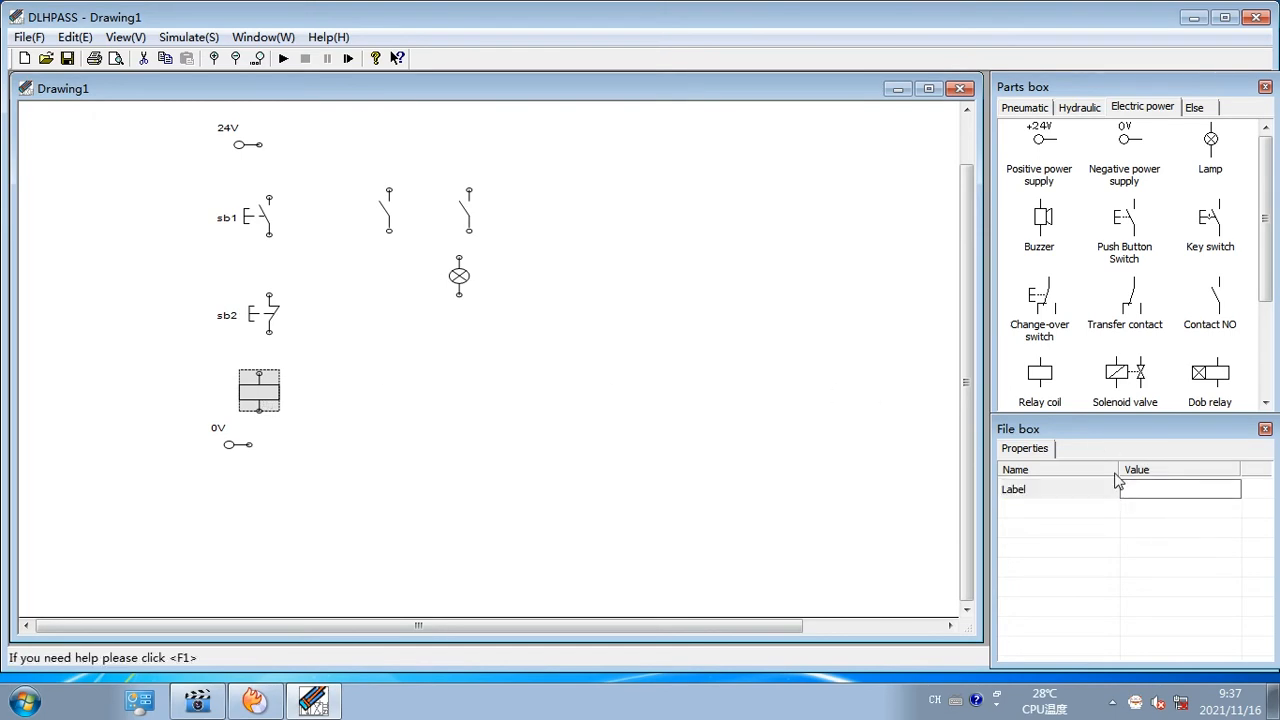
type("k1")
key("Return")
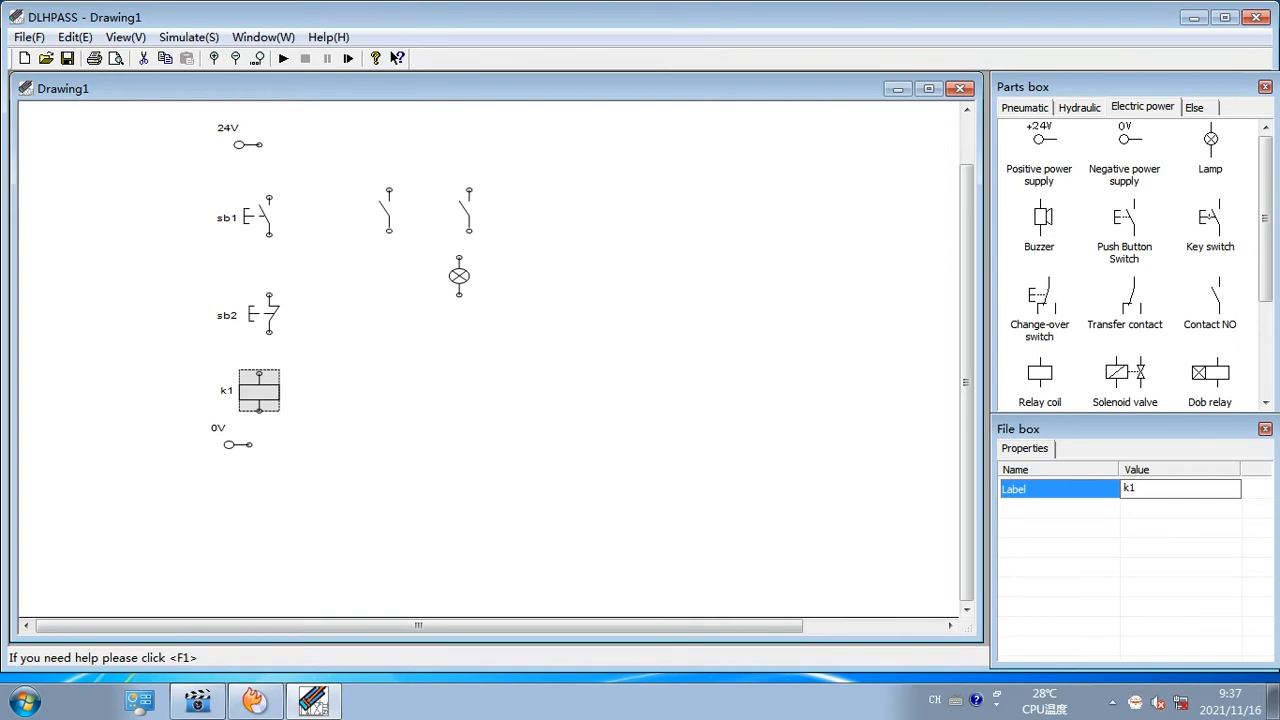
Label both Contact NO symbols k1 to match the relay coil
left_click(382, 210)
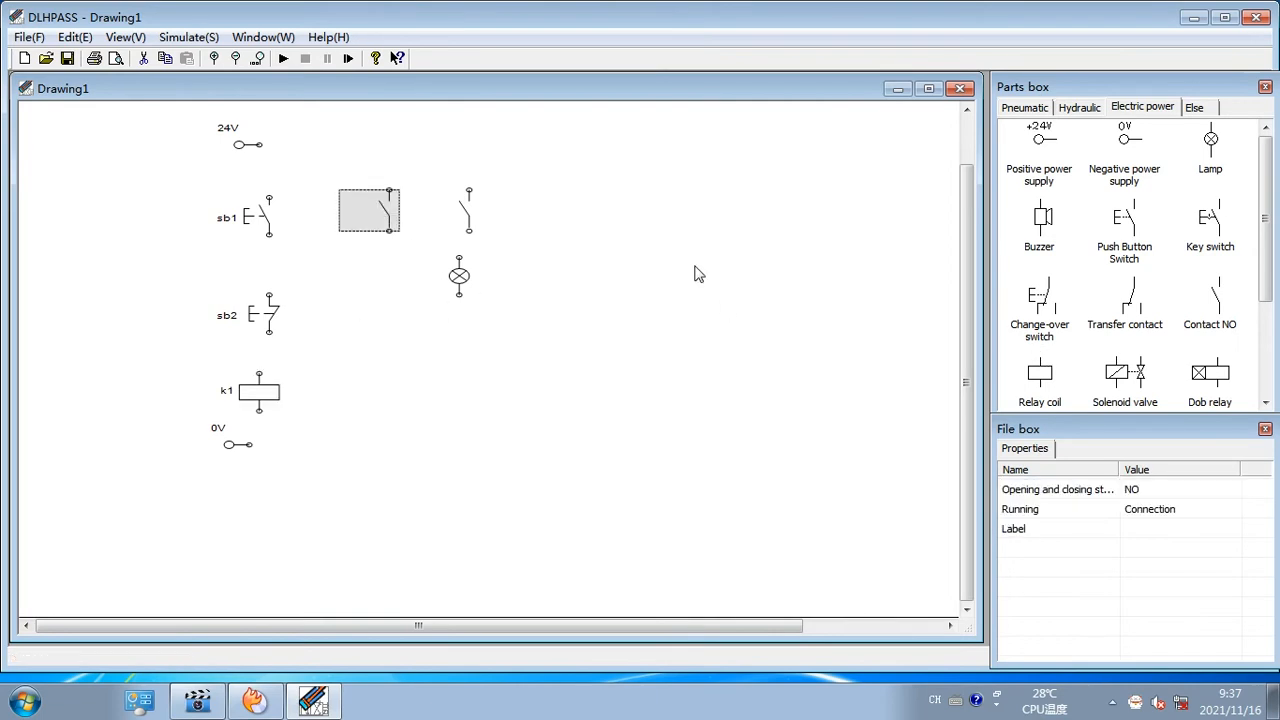
left_click(1143, 530)
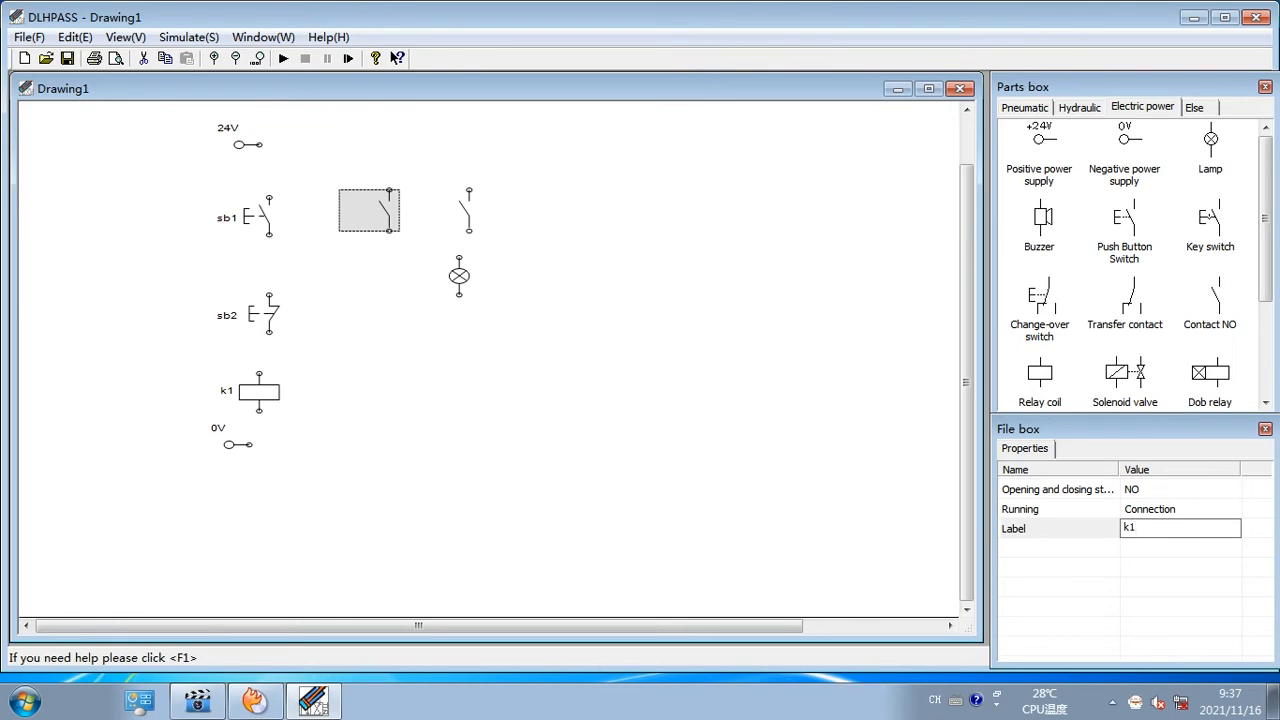
type("k1")
key("Return")
left_click(476, 226)
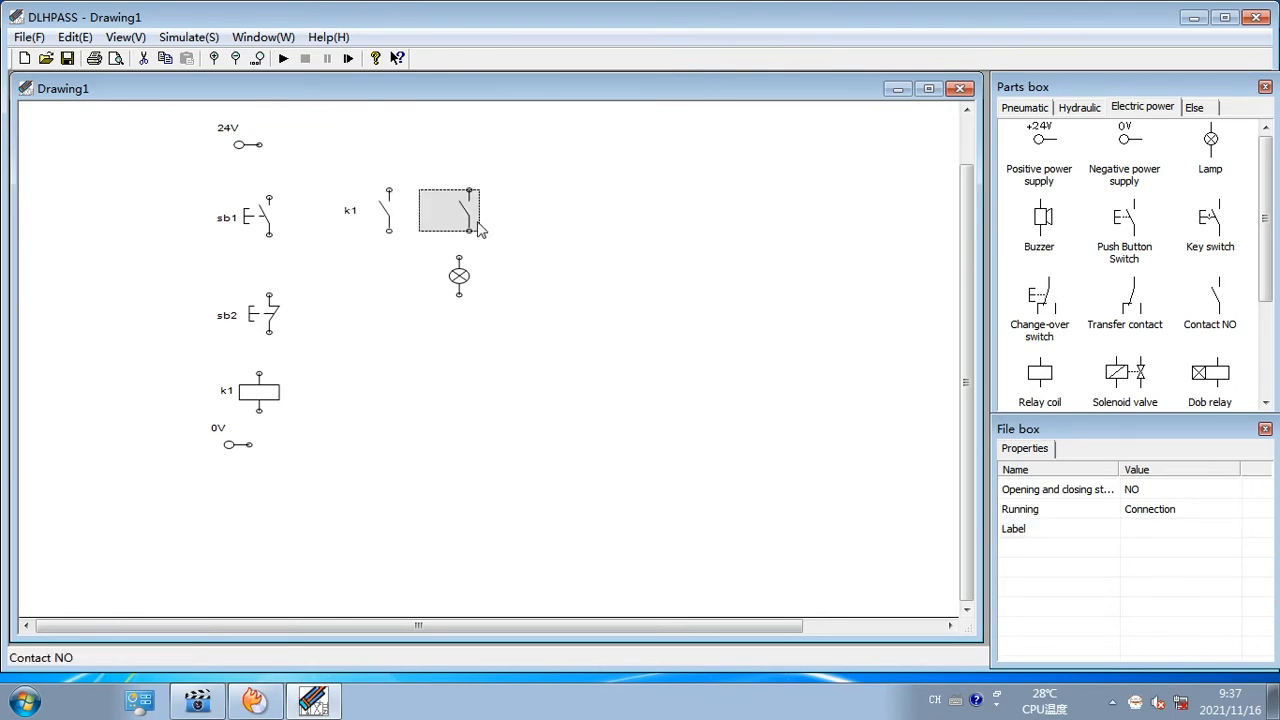
left_click(1166, 530)
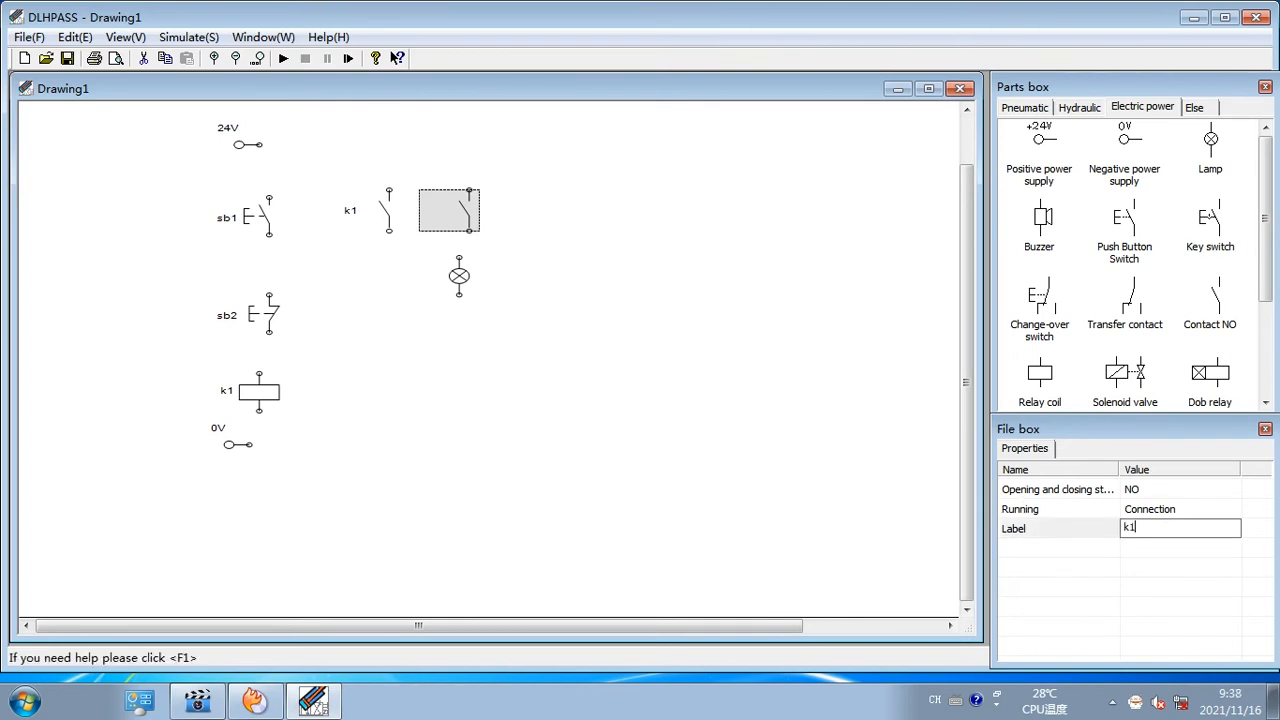
key("Return")
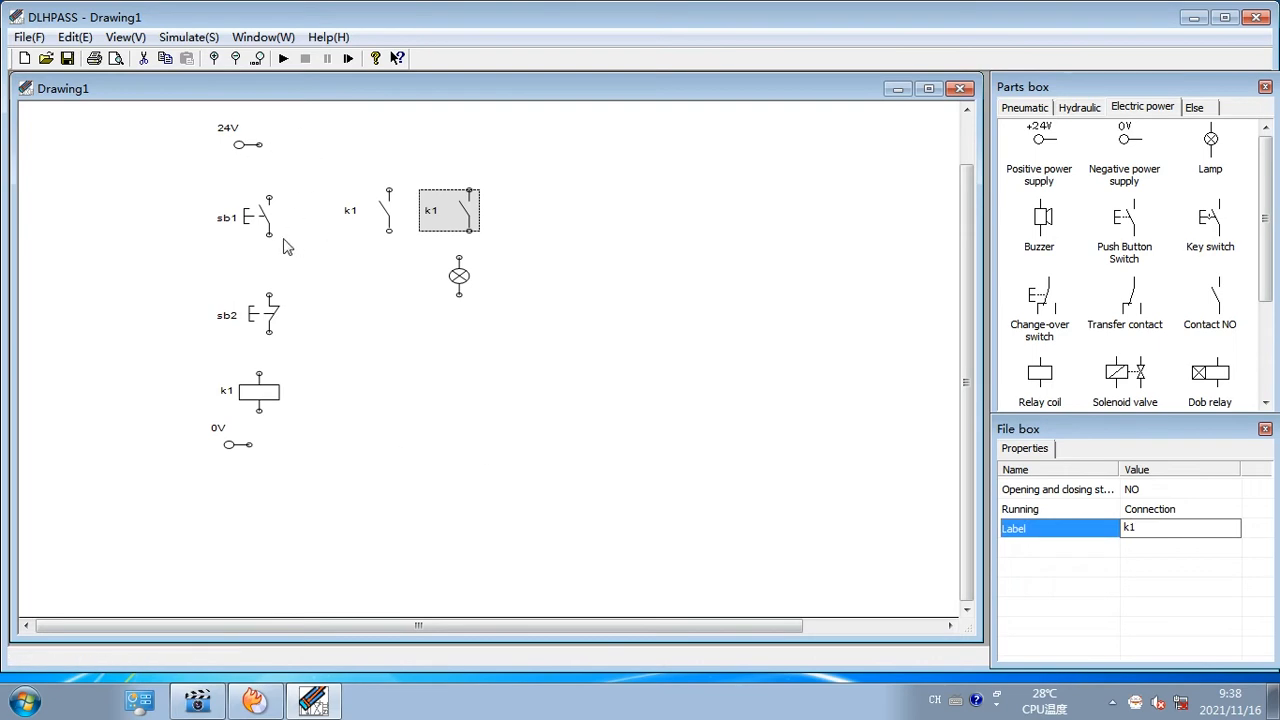
Align sb1, the coil and the 0V supply, and wire 24V in series through sb1, sb2 and the k1 coil to 0V
mouse_move(258, 216)
left_mouse_down()
mouse_move(236, 216)
mouse_move(260, 212)
left_mouse_up()
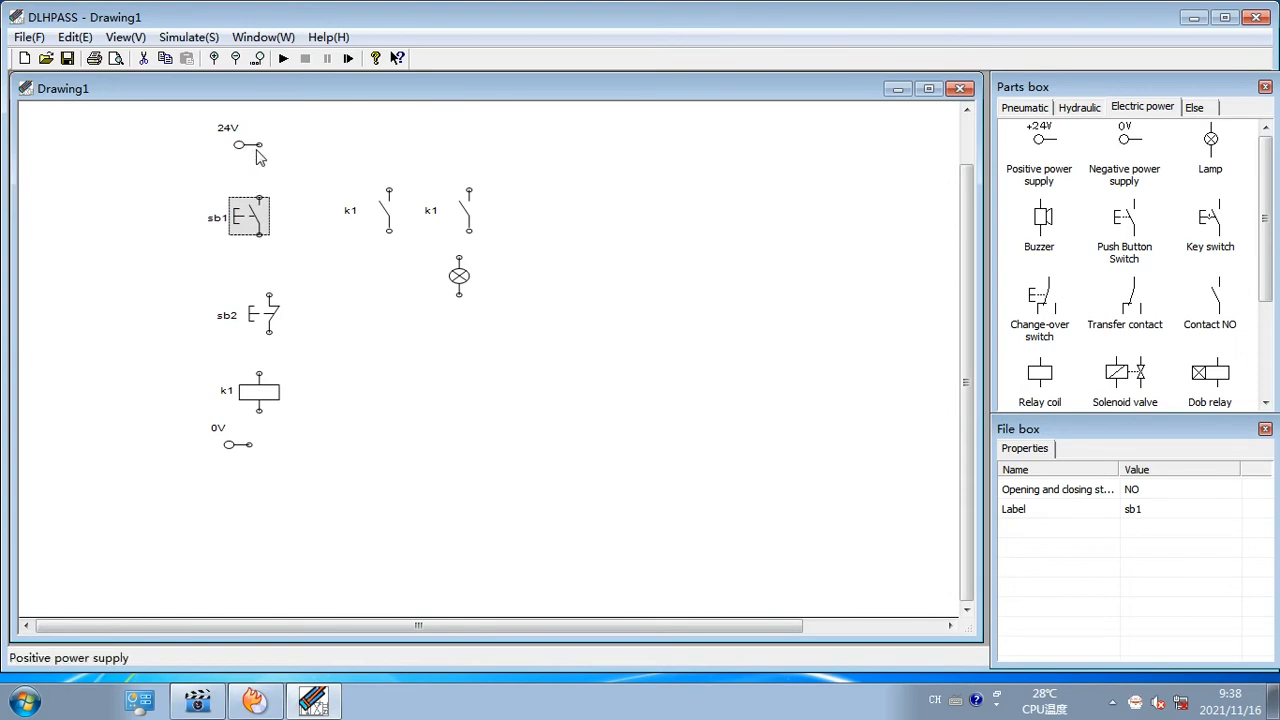
mouse_move(259, 145)
left_mouse_down()
mouse_move(259, 373)
mouse_move(279, 407)
left_mouse_up()
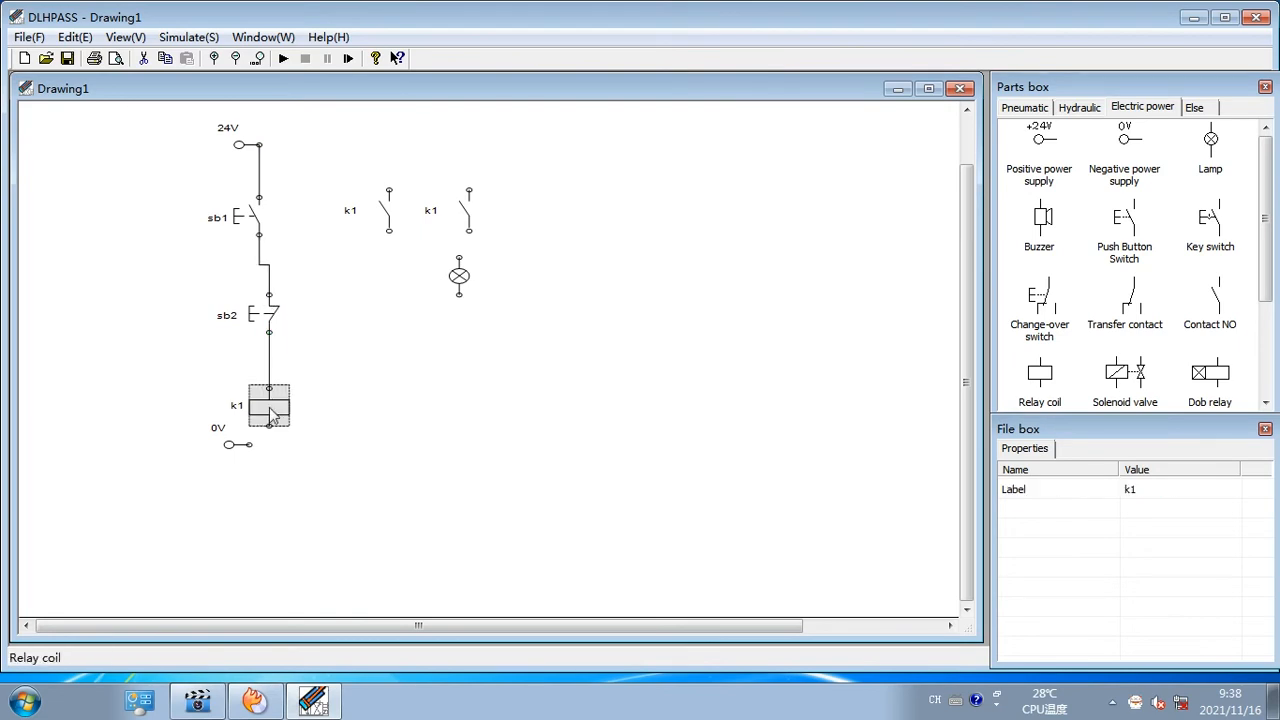
left_click_drag(233, 455, 243, 485)
left_click_drag(271, 429, 272, 474)
left_click_drag(269, 427, 260, 477)
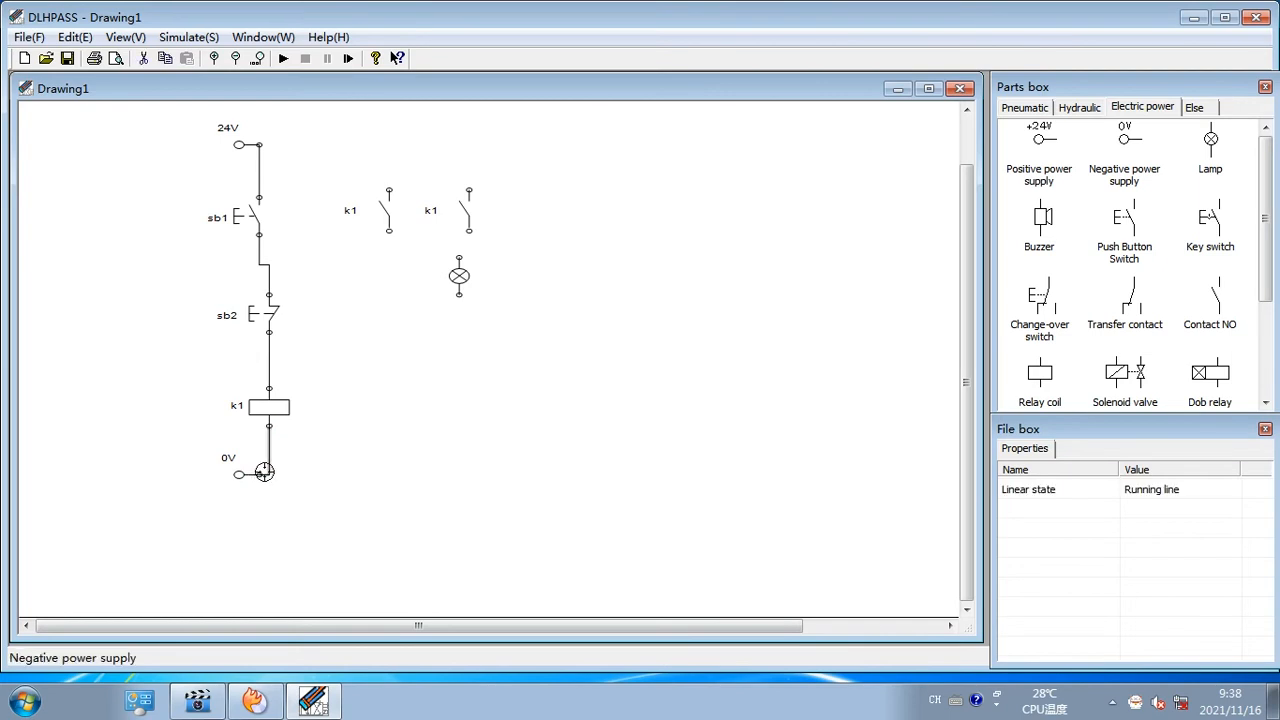
Move the nearer k1 contact closer to sb1 and wire it in parallel with that push button
left_click_drag(394, 206, 259, 182)
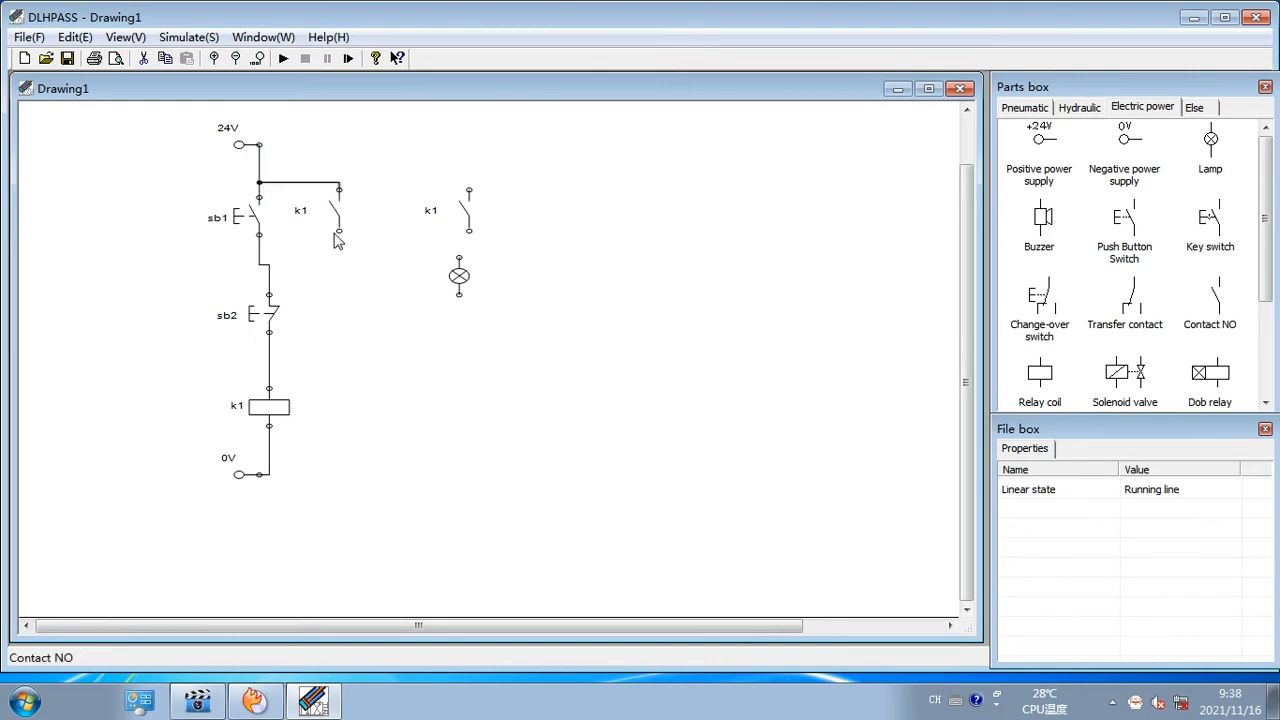
left_click_drag(339, 231, 267, 253)
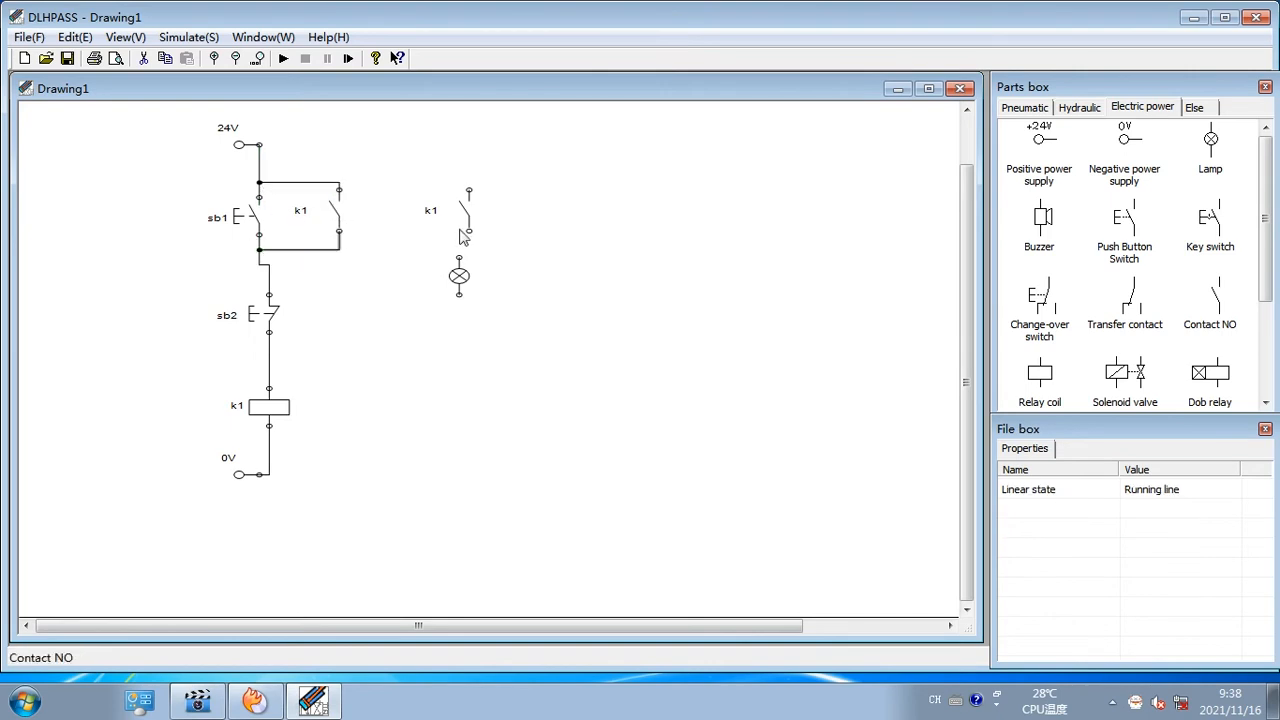
Align the other k1 contact with the lamp and wire them in series between the 24V line and the 0V line
left_click_drag(466, 212, 439, 205)
left_click_drag(458, 273, 439, 274)
left_click_drag(439, 220, 439, 257)
mouse_move(438, 183)
left_mouse_down()
mouse_move(382, 167)
mouse_move(259, 167)
left_mouse_up()
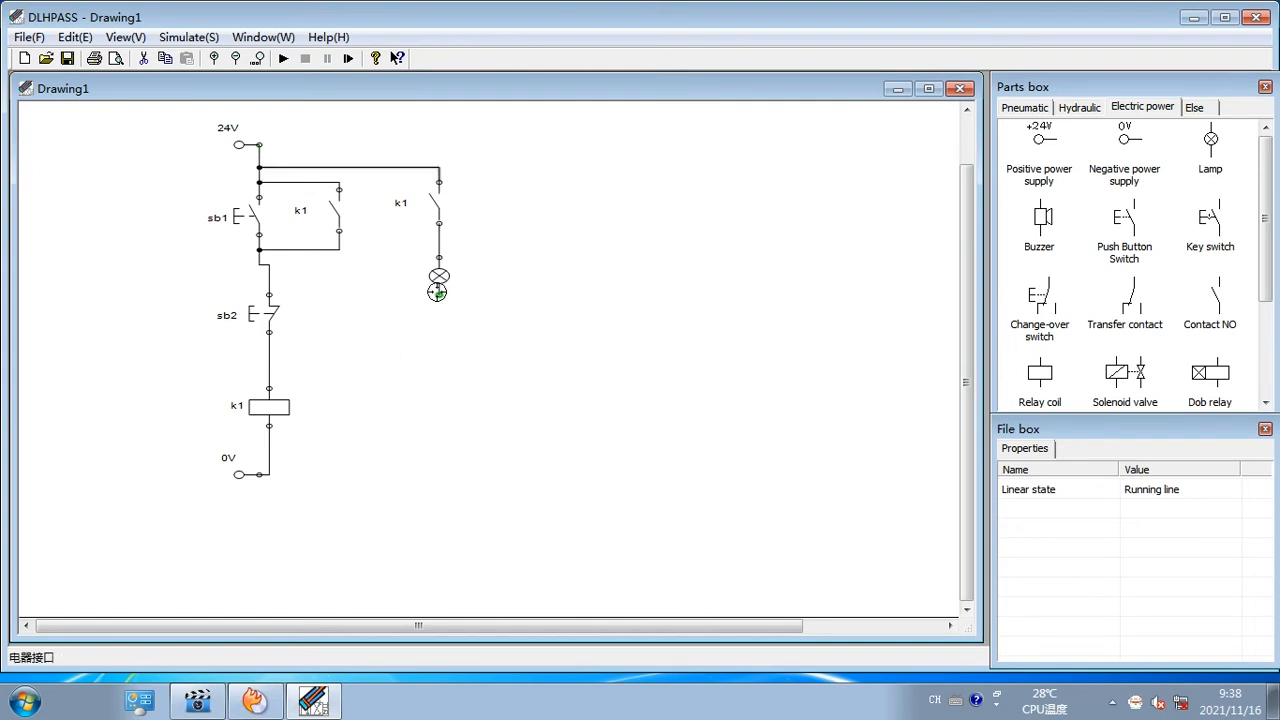
mouse_move(436, 295)
left_mouse_down()
mouse_move(334, 412)
mouse_move(269, 452)
left_mouse_up()
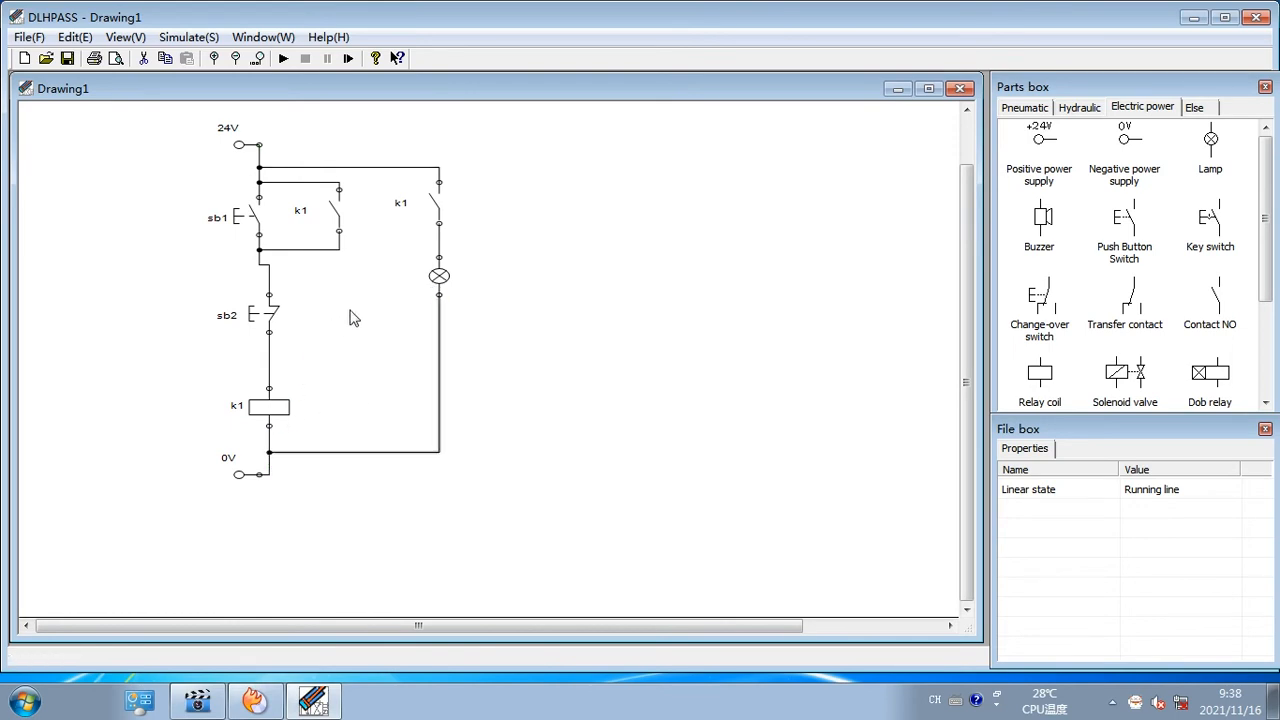
Simulate the circuit, operating sb1 and sb2 alternately twice to test the lamp, and stop the simulation
left_click(284, 59)
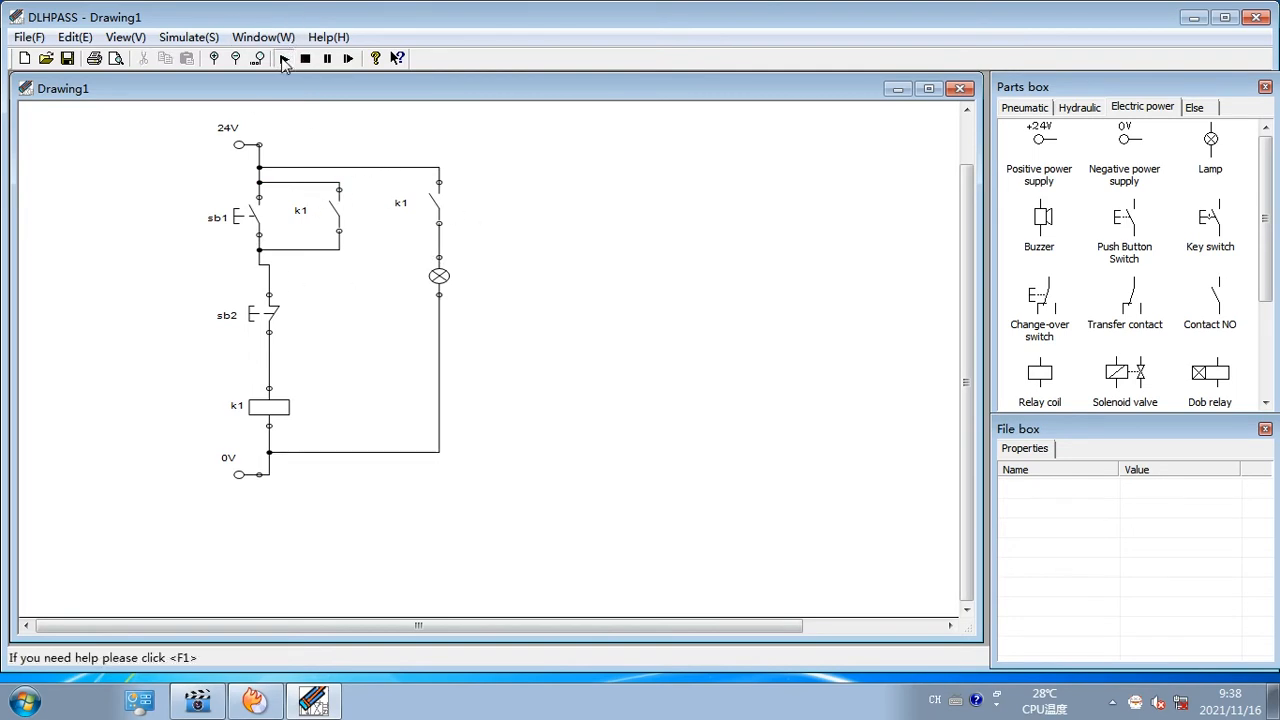
left_click(238, 223)
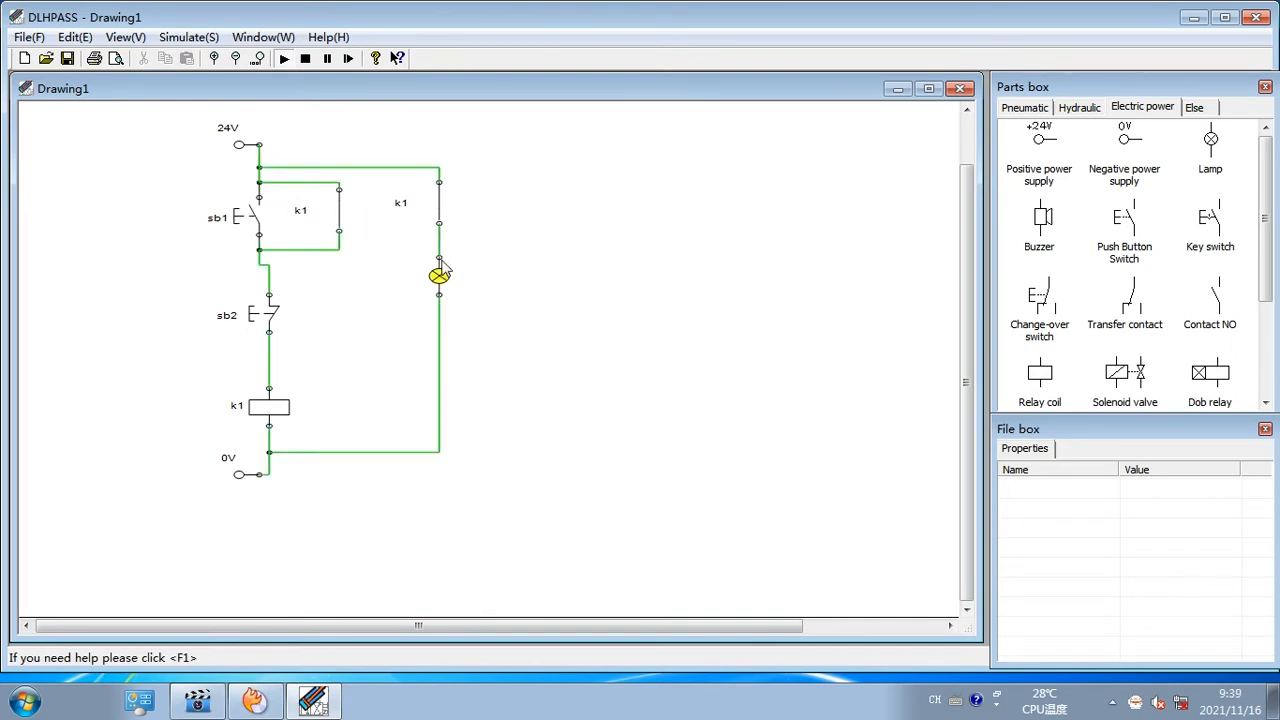
left_click(255, 319)
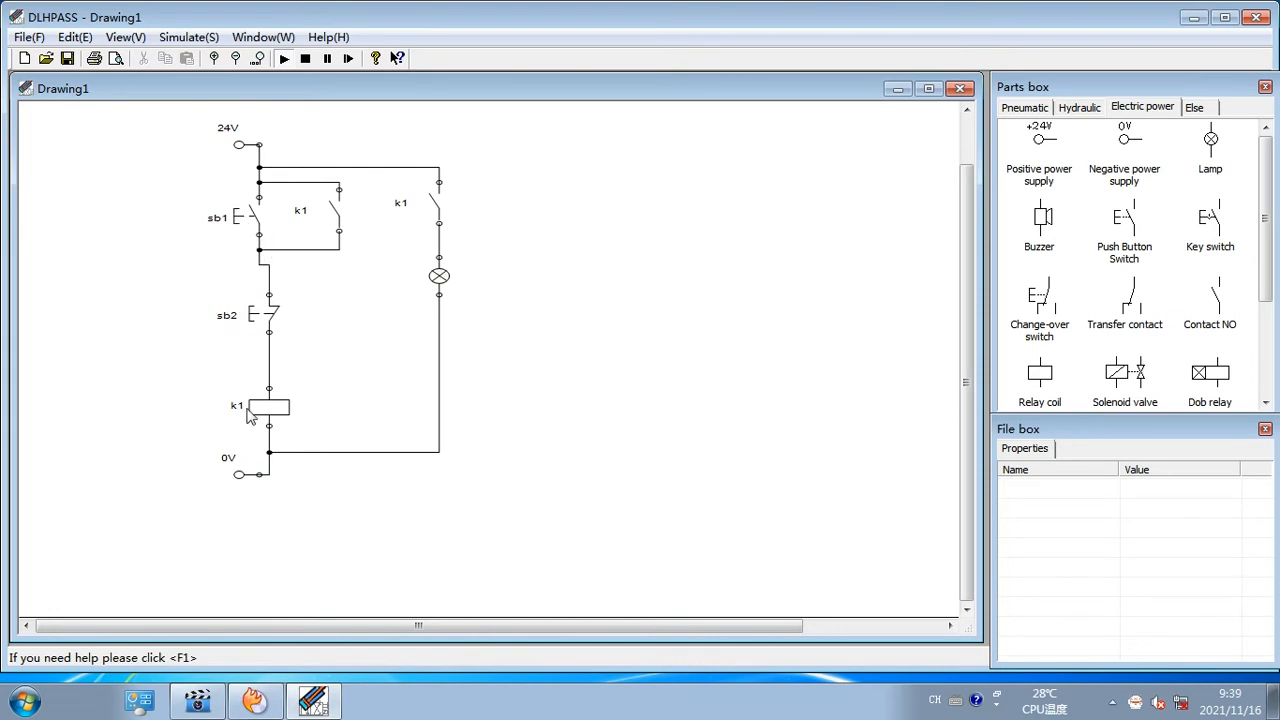
left_click(255, 218)
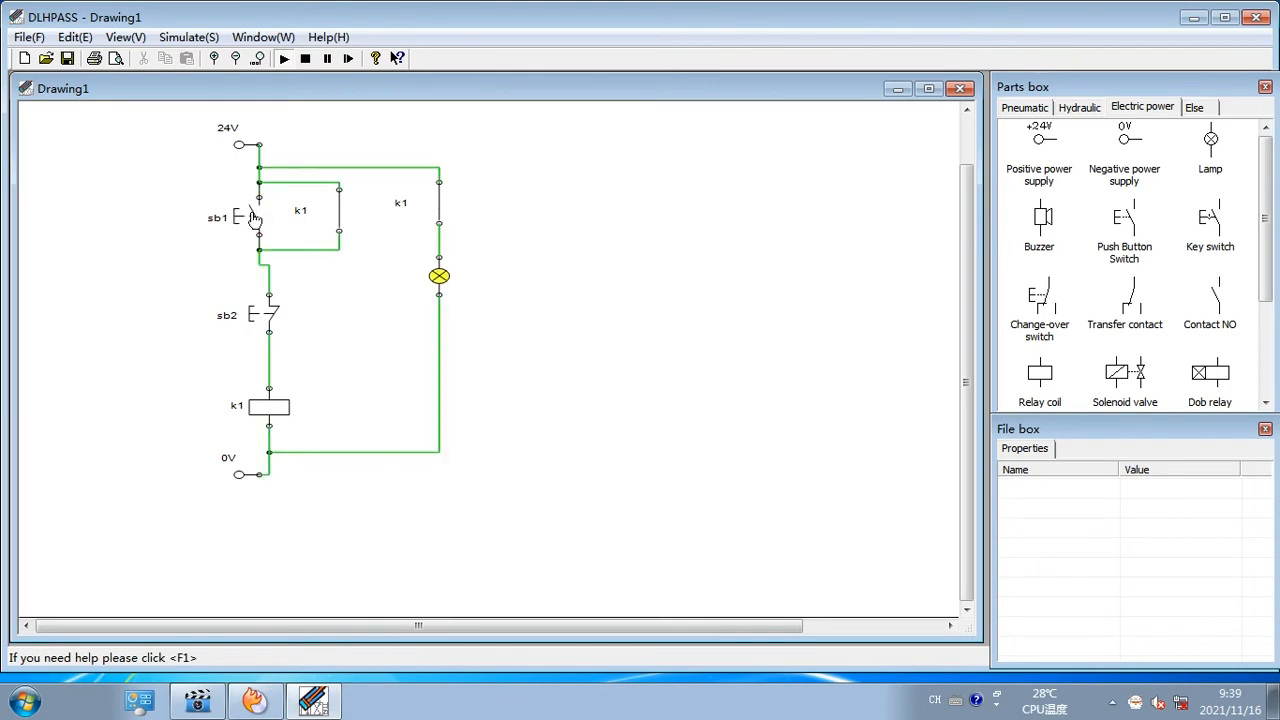
left_click(250, 318)
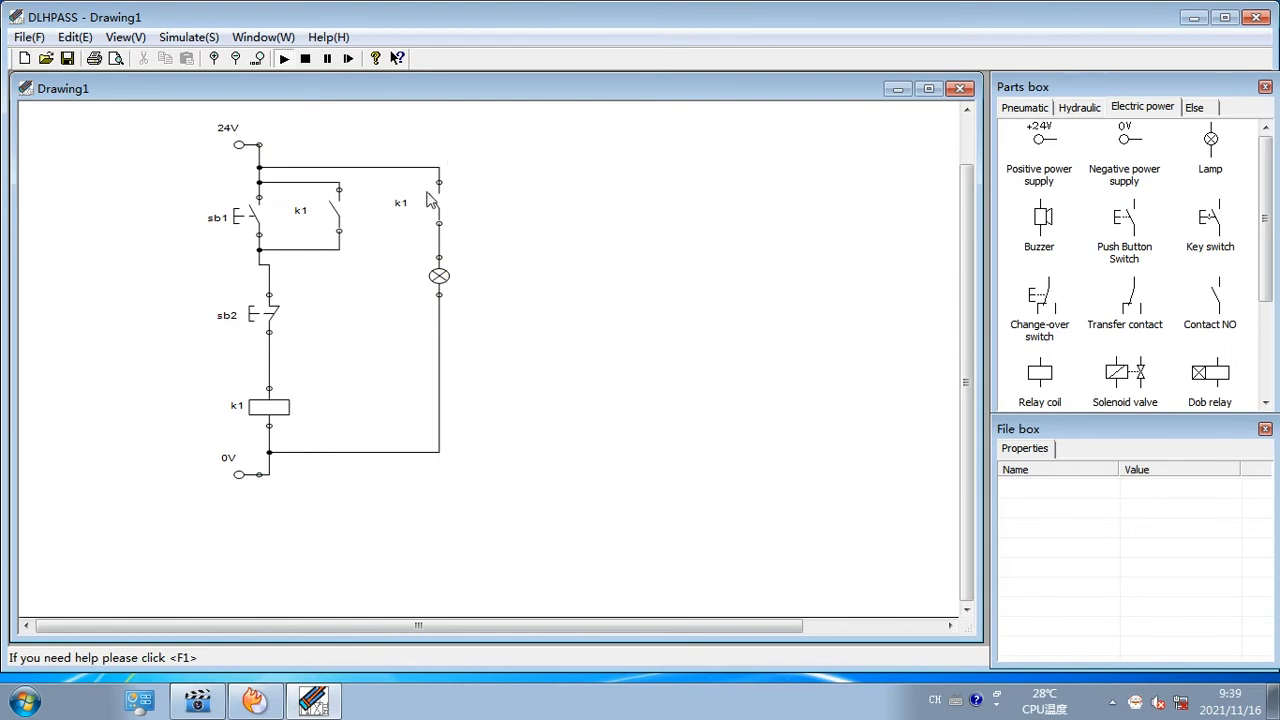
left_click(305, 58)
Delete the k1 contact parallel to sb1, the sb1 push button, and the wire linking the 24V supply to the lamp's contact
left_click_drag(262, 216, 264, 222)
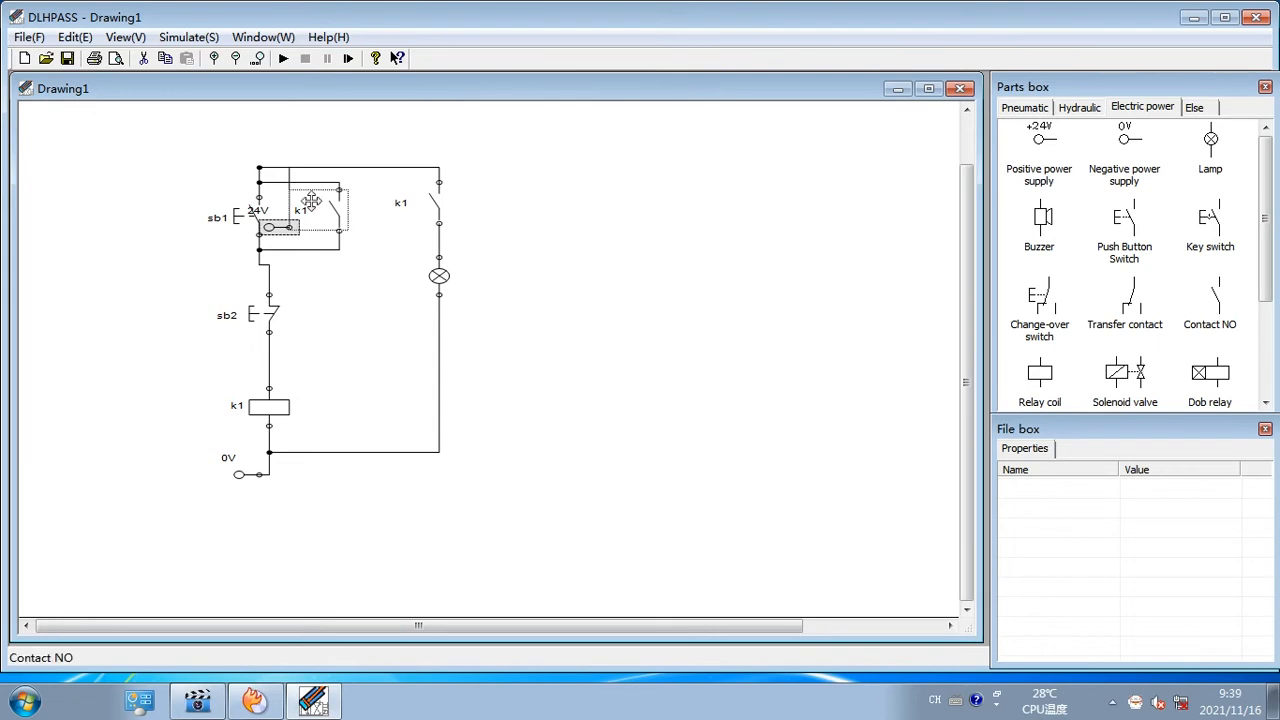
left_click_drag(322, 212, 332, 217)
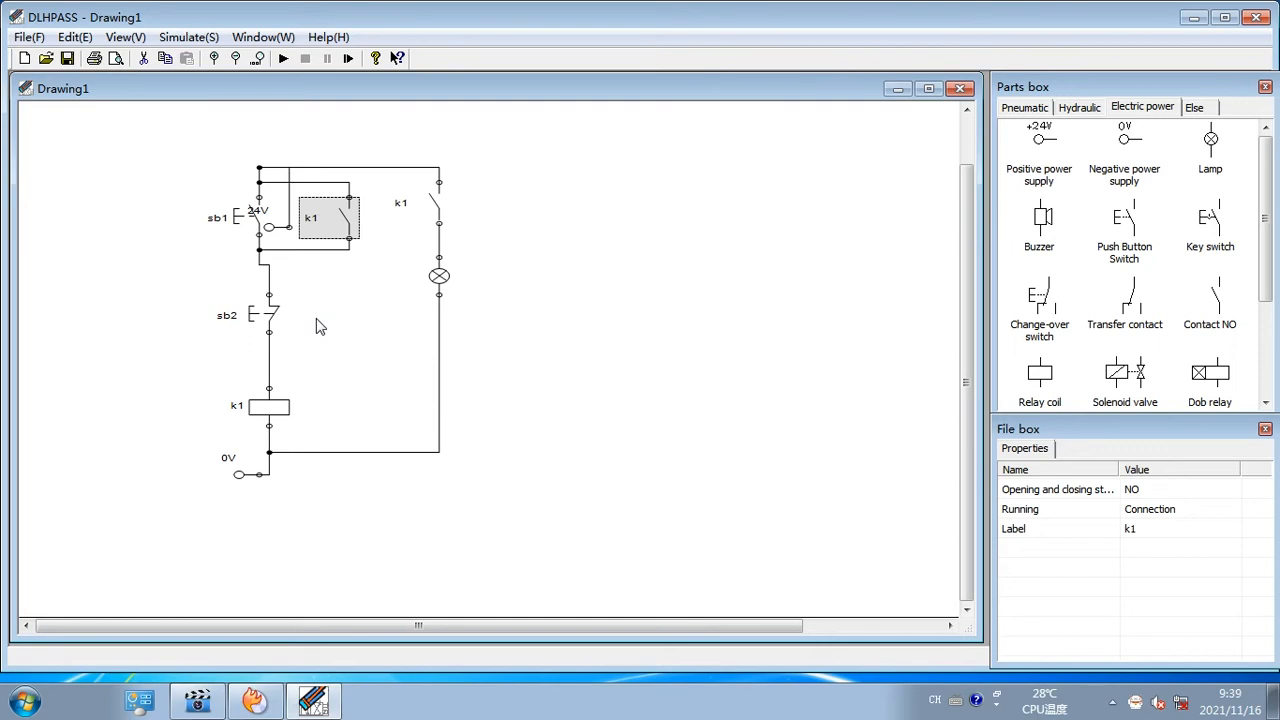
key("Delete")
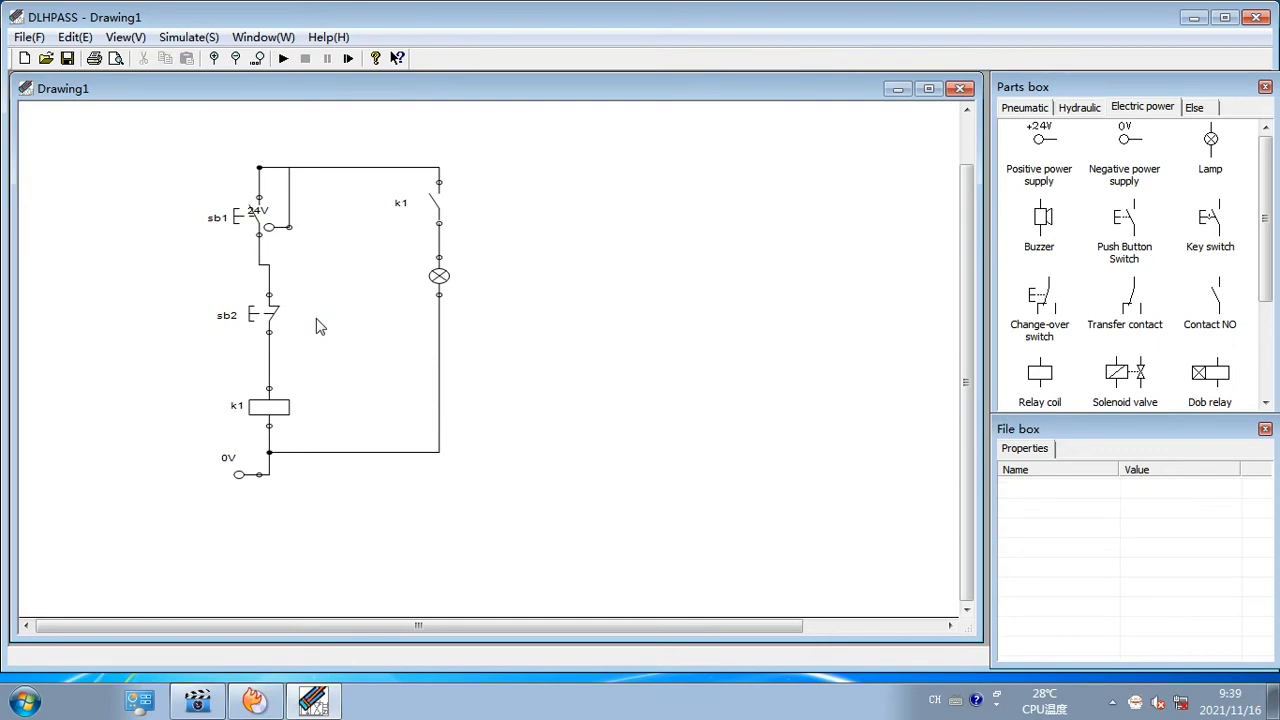
left_click(256, 213)
key("Delete")
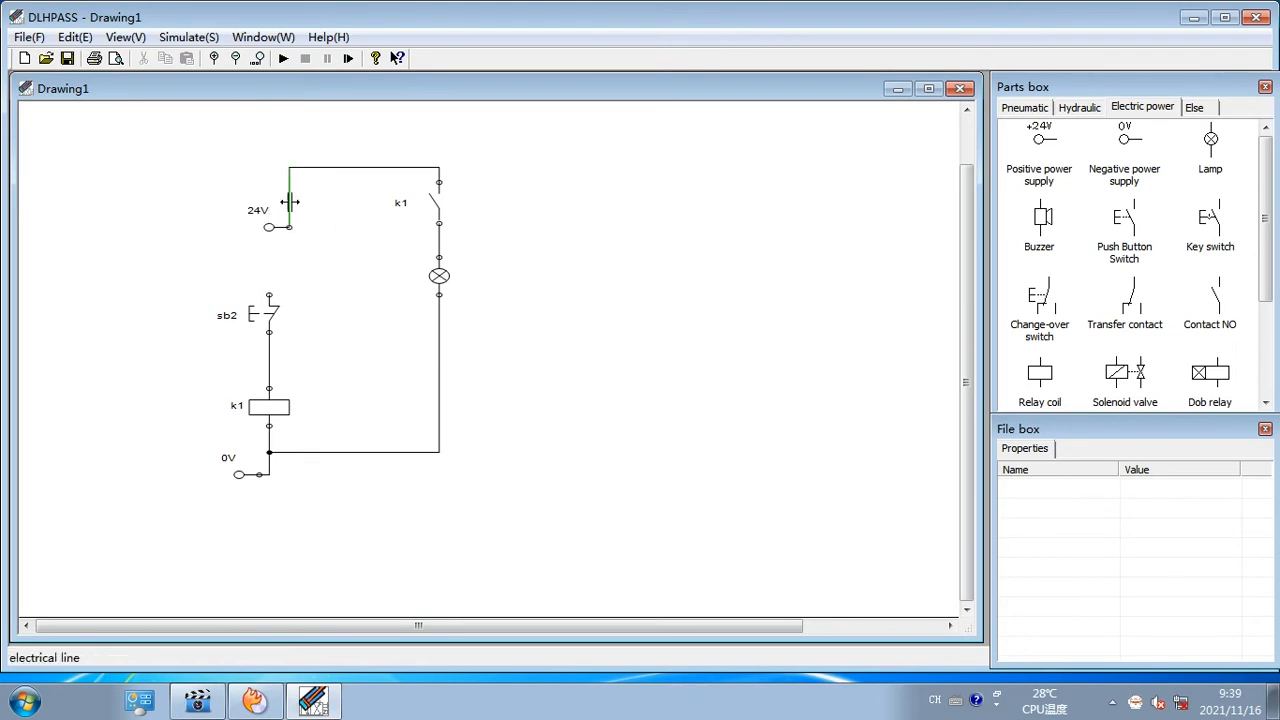
left_click(288, 189)
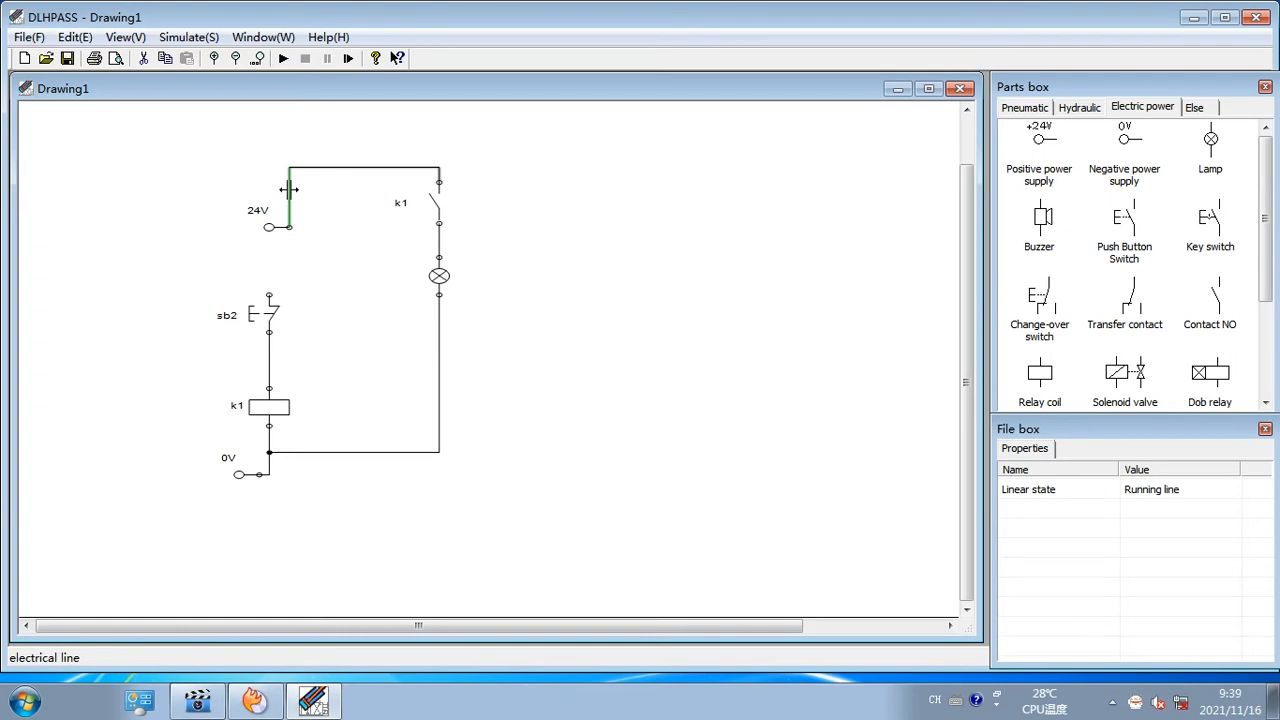
key("Delete")
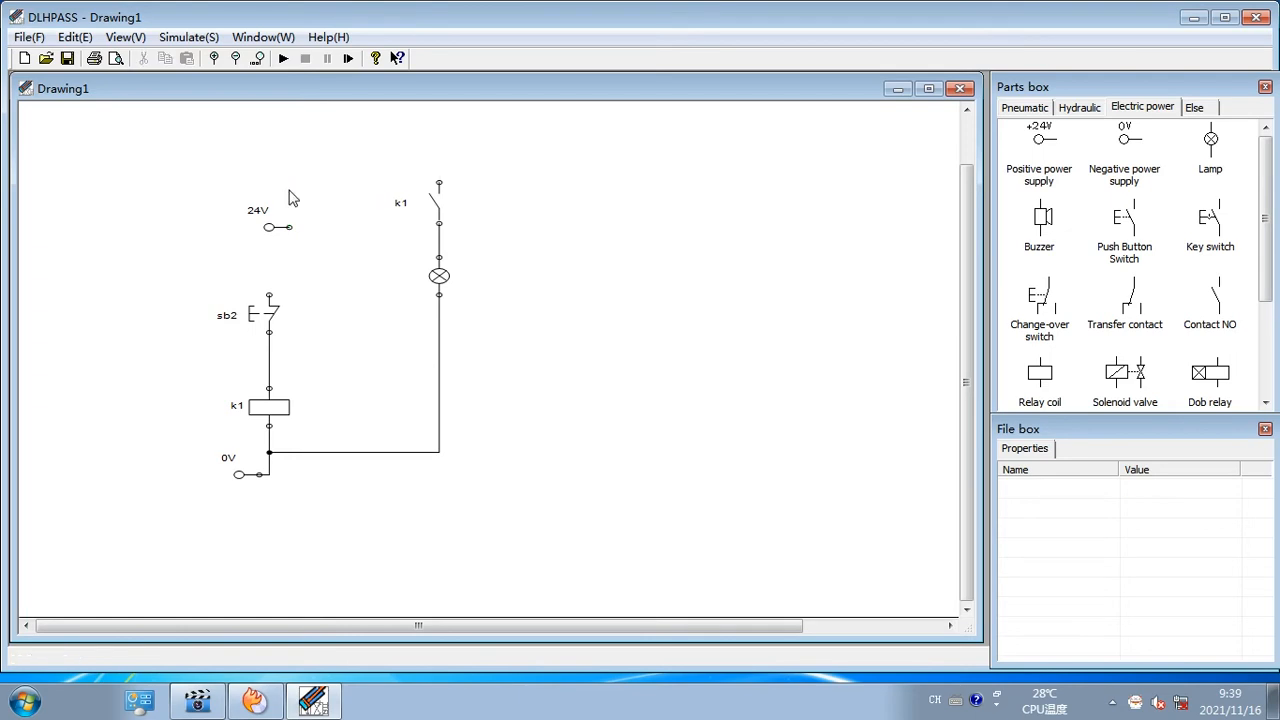
Delete the 24V supply, the sb2 push button, the lamp and the wire between the lamp and its contact
left_click(279, 230)
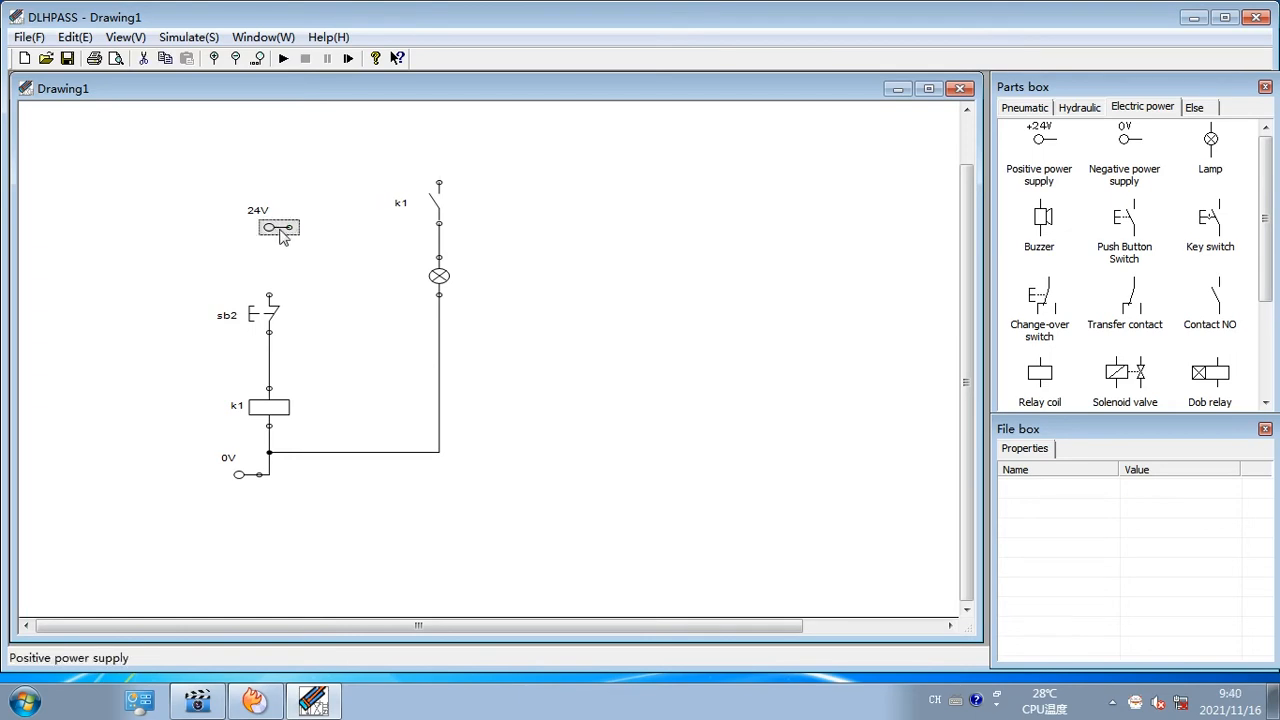
key("Delete")
left_click(269, 308)
key("Delete")
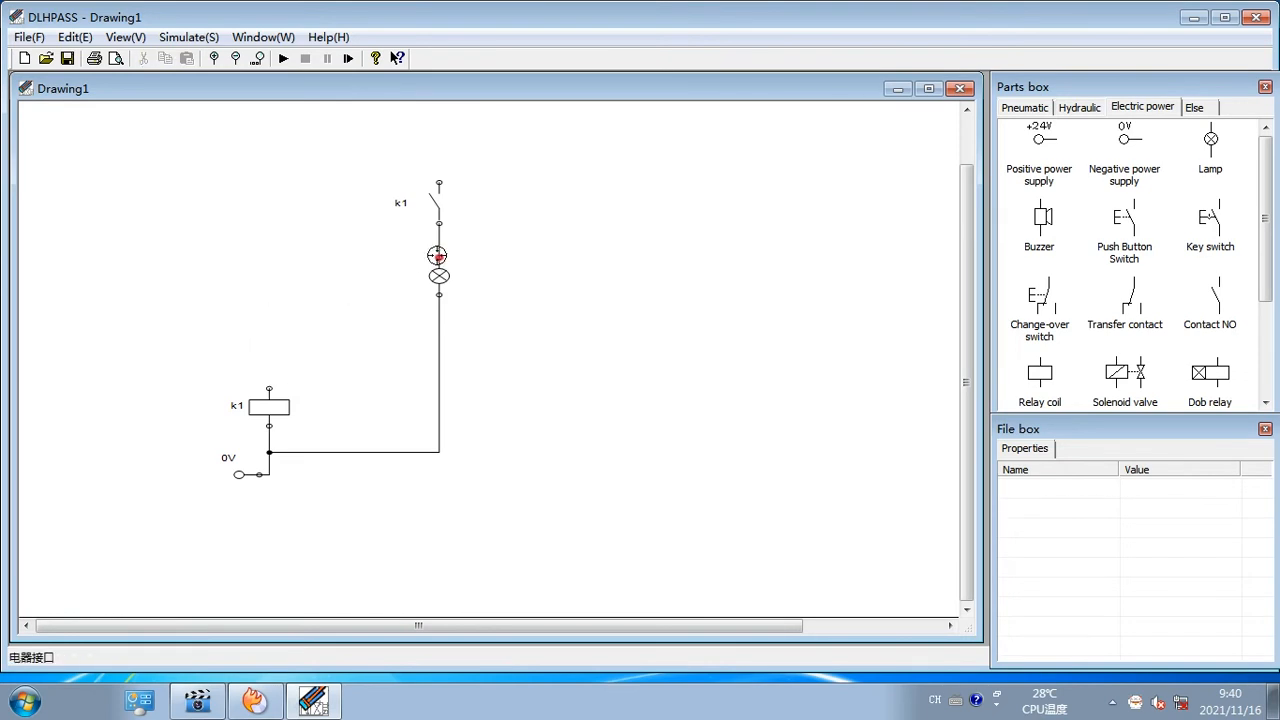
left_click_drag(437, 256, 439, 224)
key("Delete")
left_click(437, 278)
key("Delete")
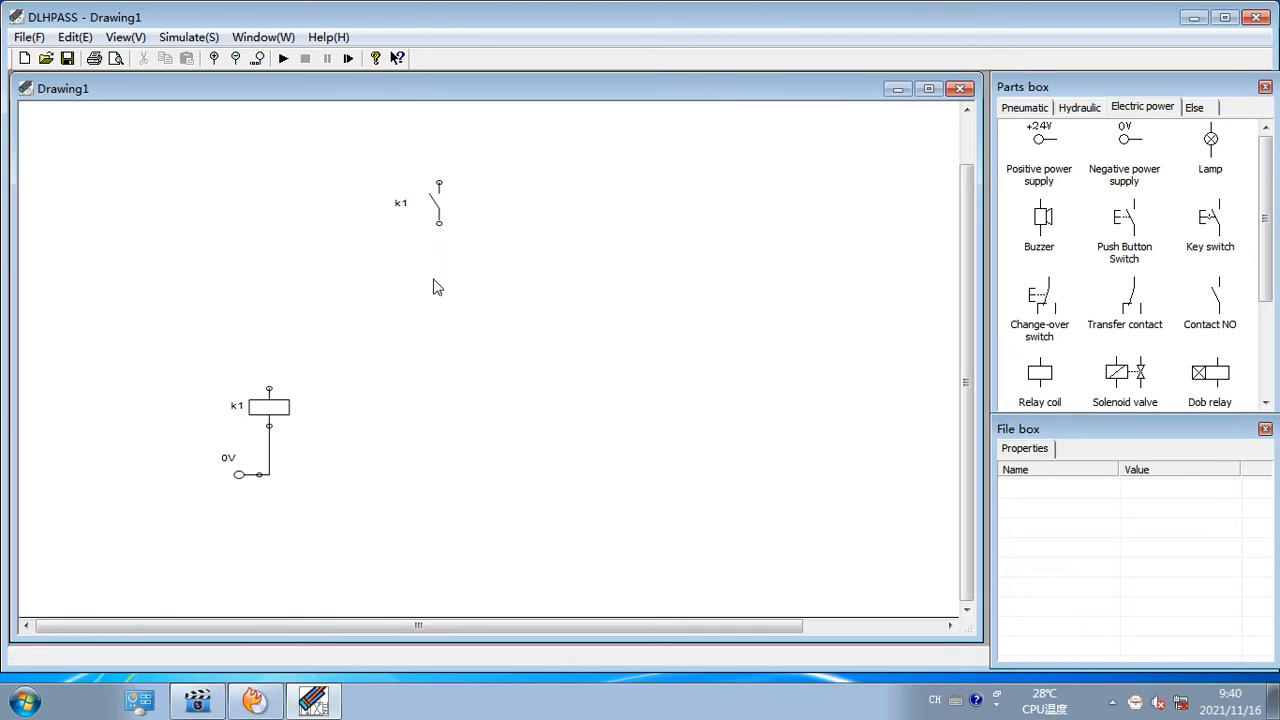
Clear the rest of the drawing by deleting the k1 relay coil, the 0V supply and the remaining k1 contact
left_click(278, 408)
key("Delete")
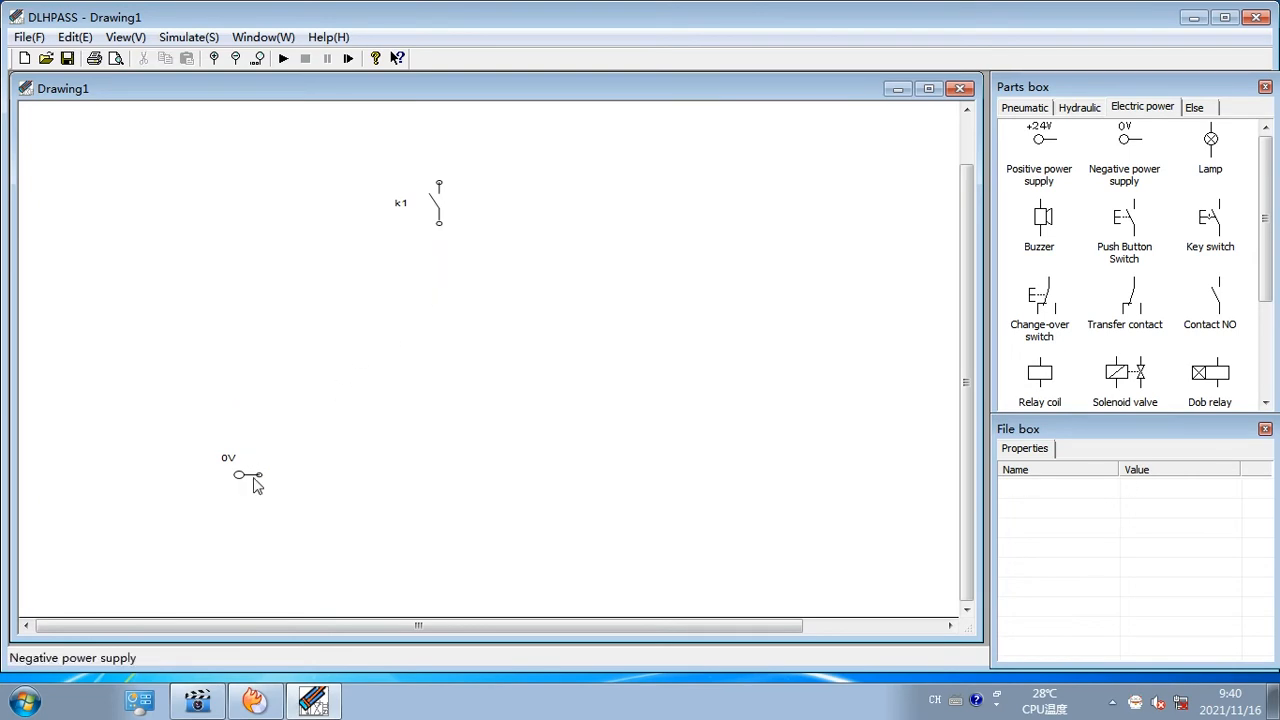
left_click(250, 477)
key("Delete")
left_click(437, 218)
key("Delete")
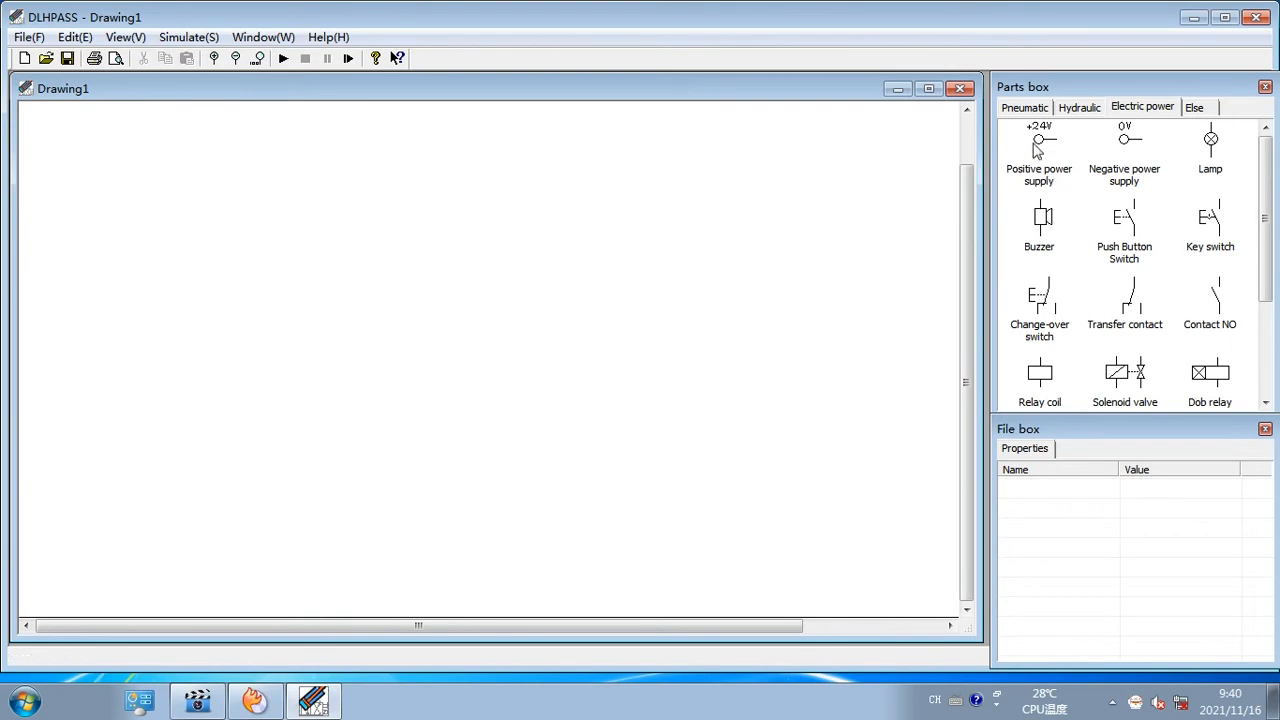
Place a pneumatic Double-action Cylinder near the top of the empty drawing
left_click(1006, 108)
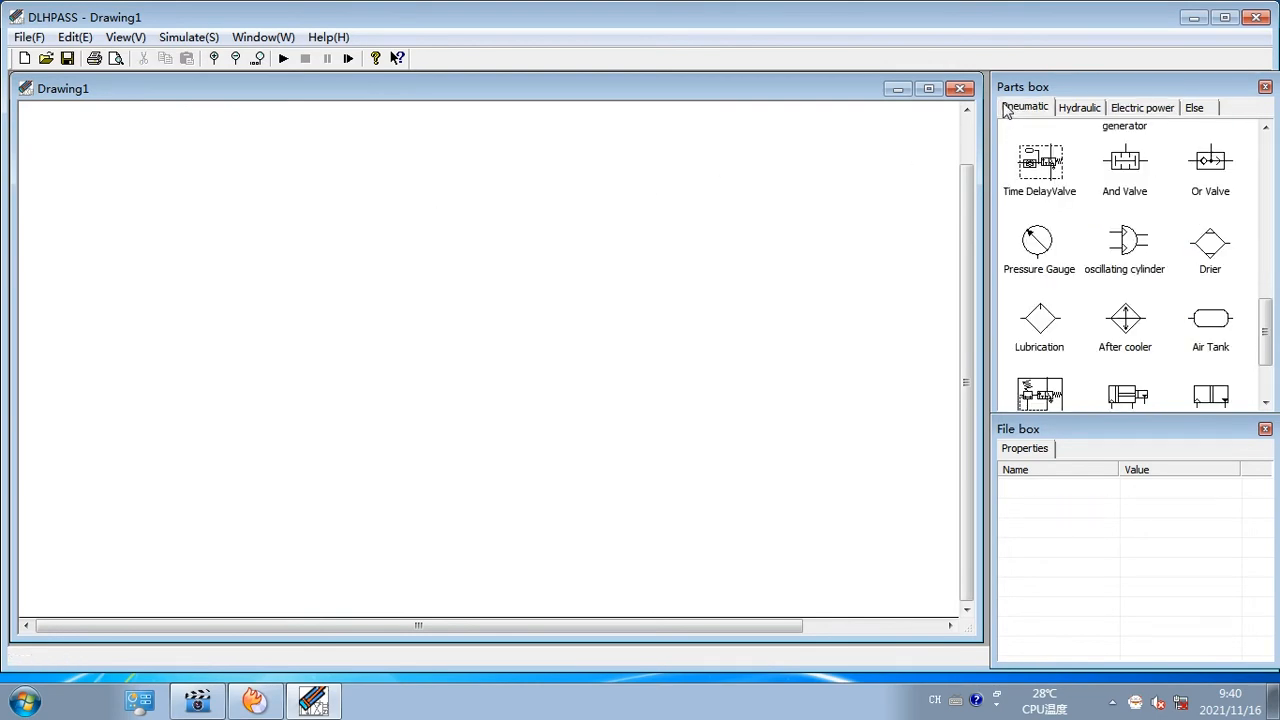
left_click(1263, 240)
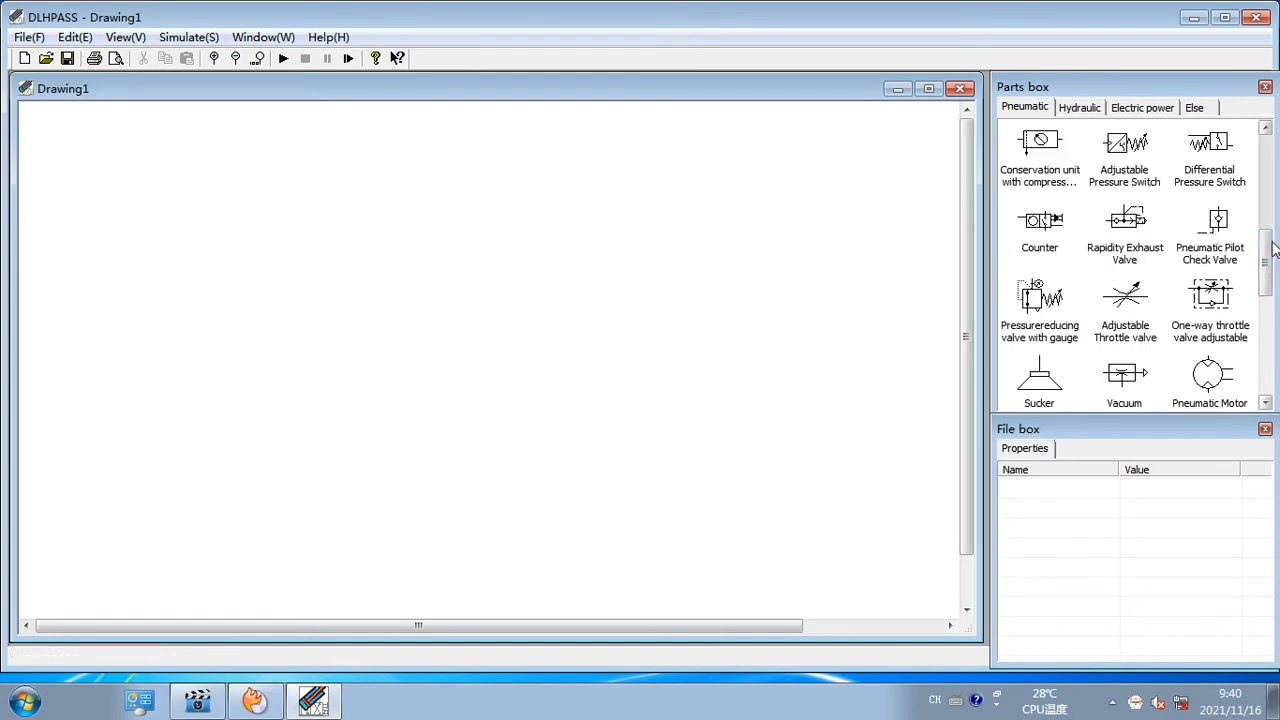
scroll(1263, 228, "up", 3)
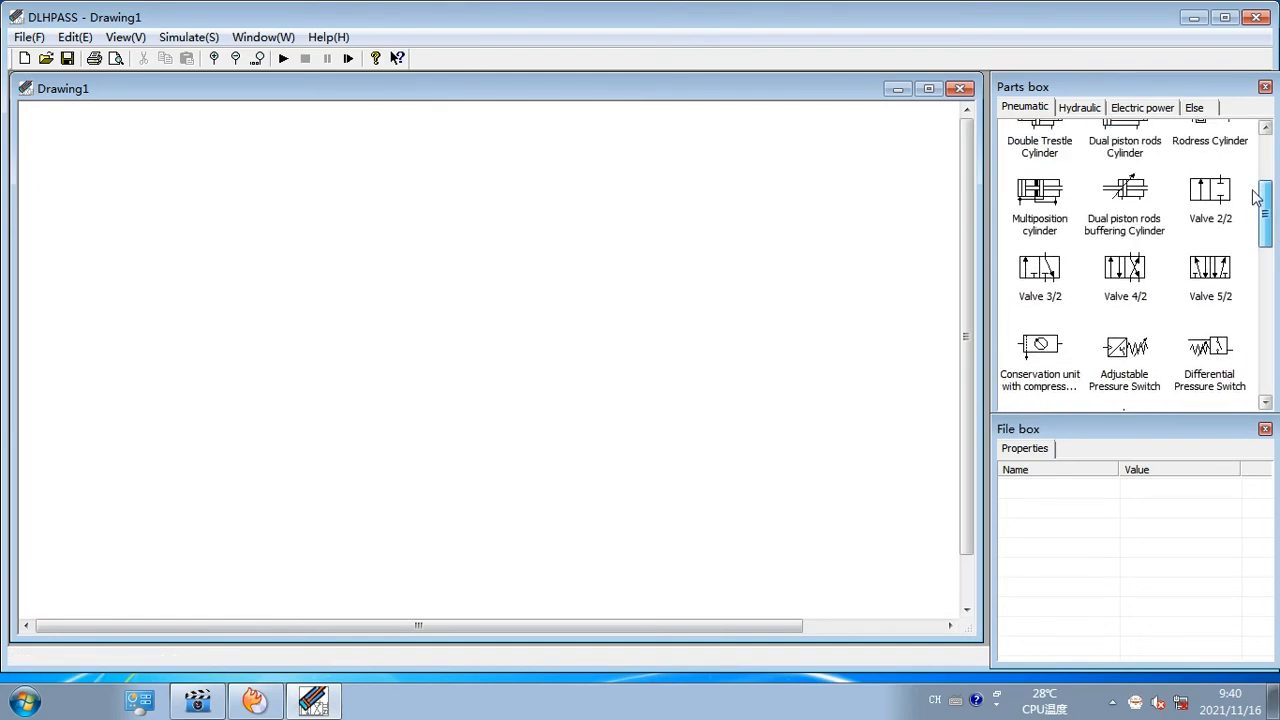
mouse_move(1125, 216)
left_mouse_down()
mouse_move(654, 129)
mouse_move(322, 122)
mouse_move(280, 140)
left_mouse_up()
scroll(1152, 268, "down", 3)
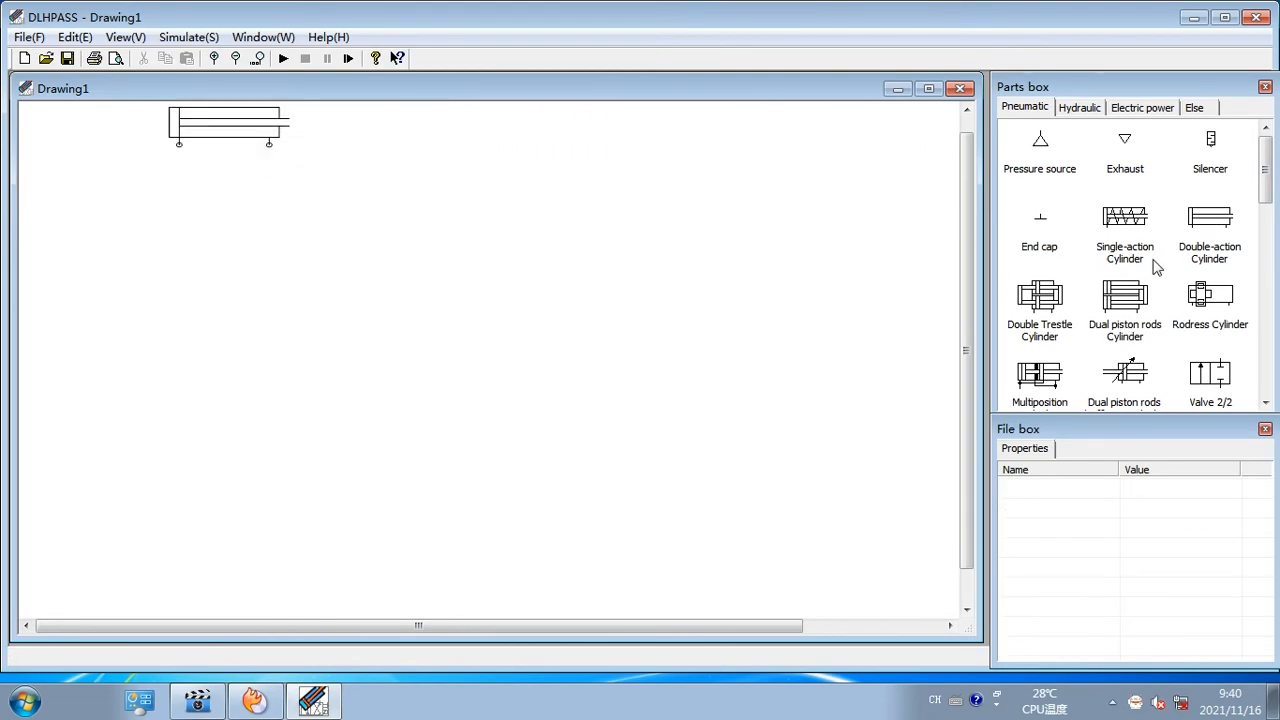
Place a pneumatic Valve 4/2 below the double-action cylinder
left_click(1245, 306)
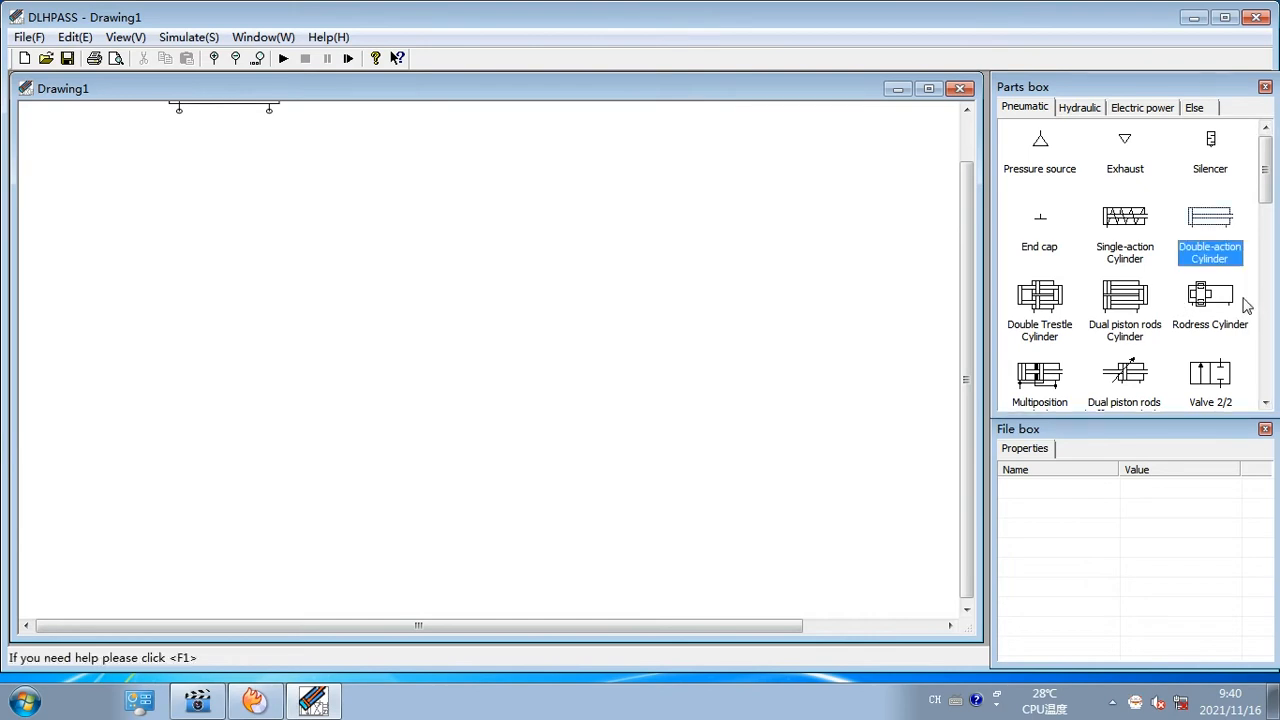
left_click(1259, 204)
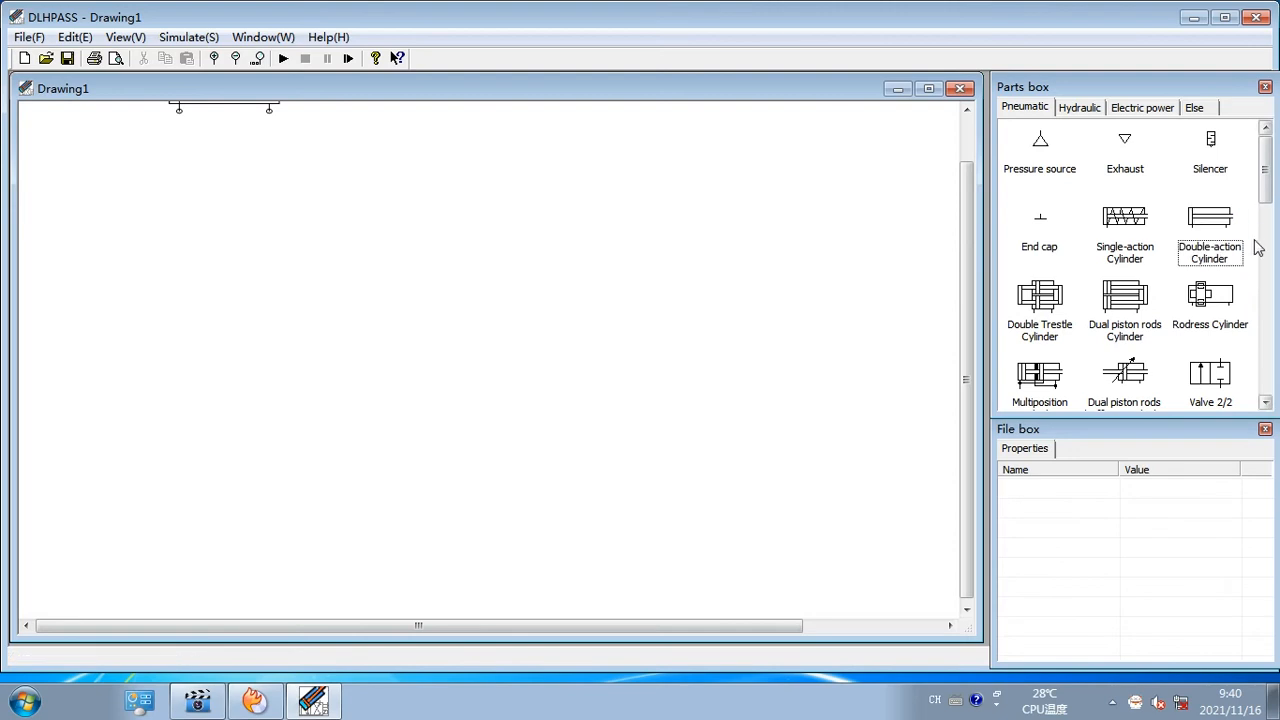
scroll(1224, 300, "down", 5)
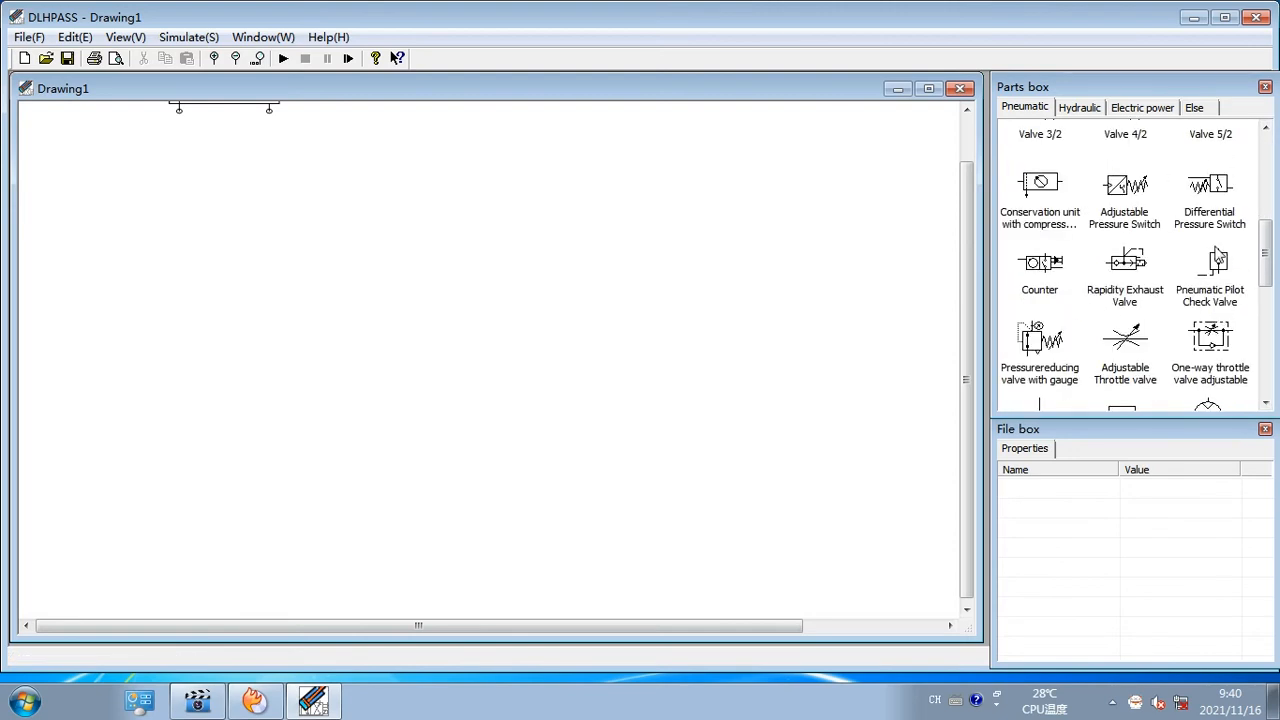
scroll(1218, 258, "up", 2)
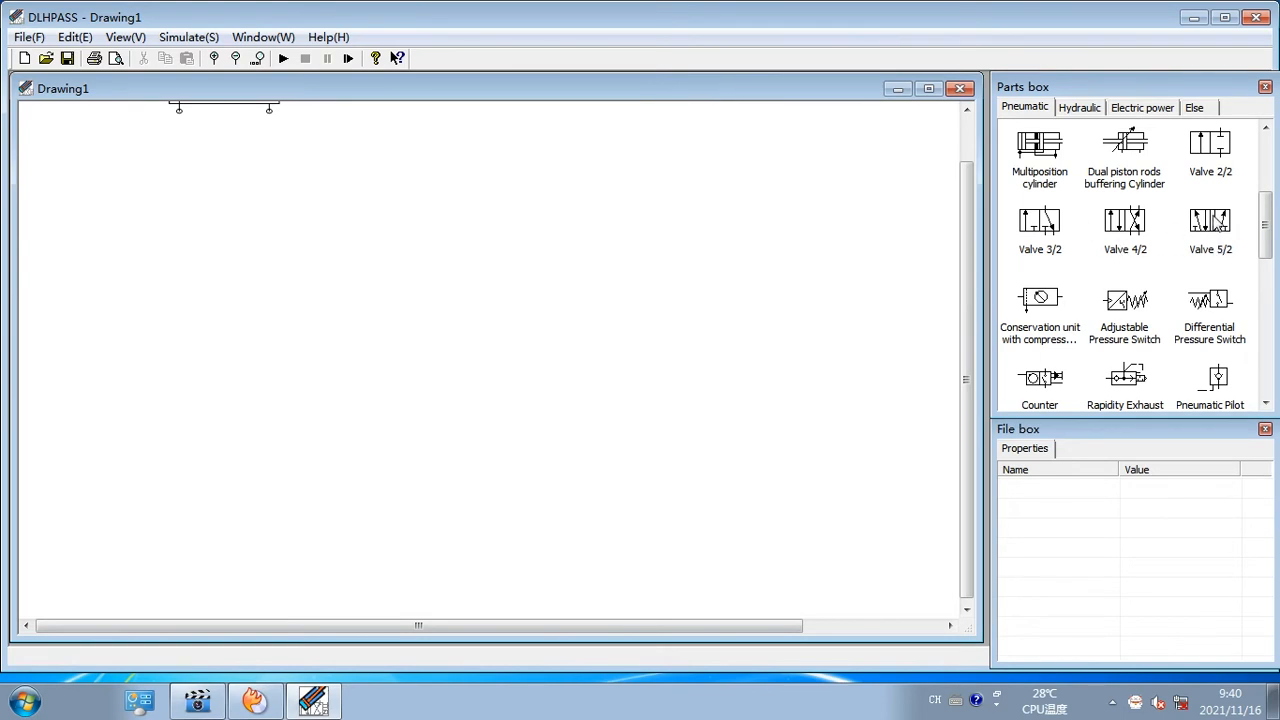
left_click_drag(1110, 238, 231, 199)
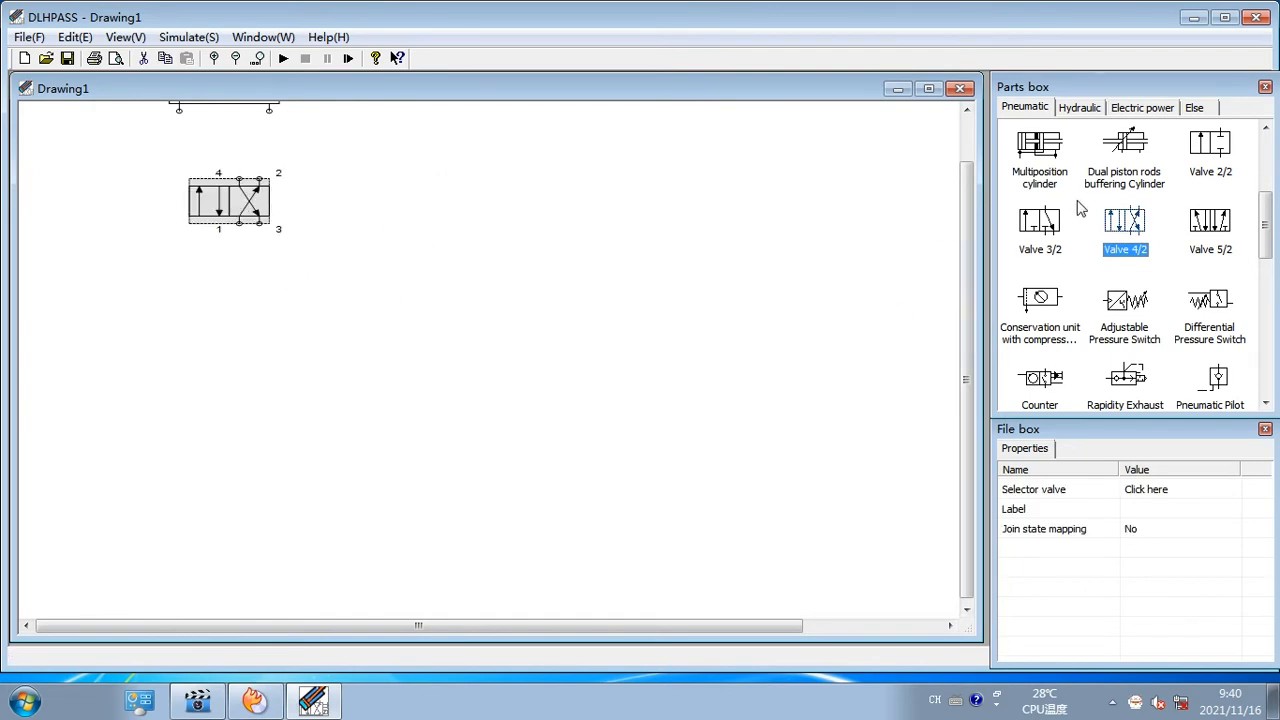
Place a Pressure source and an Exhaust side by side below the 4/2 valve
scroll(1064, 210, "up", 3)
left_click_drag(1041, 145, 218, 312)
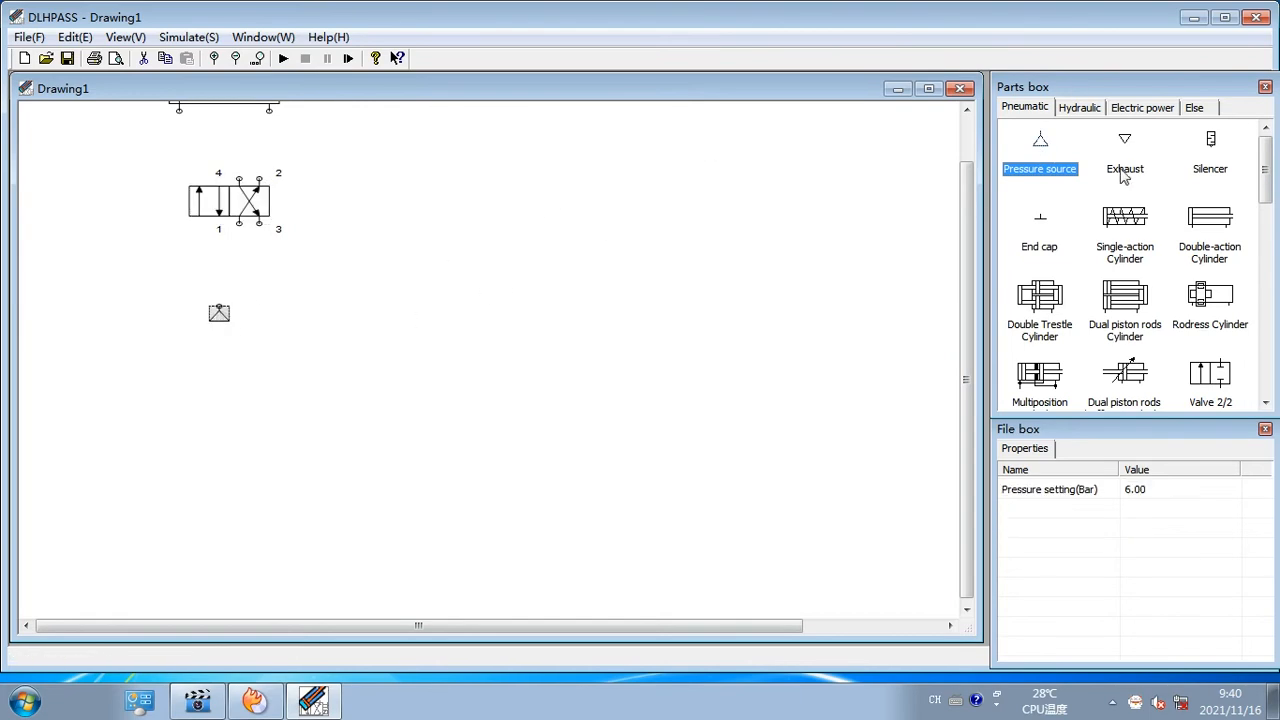
left_click_drag(1129, 145, 260, 308)
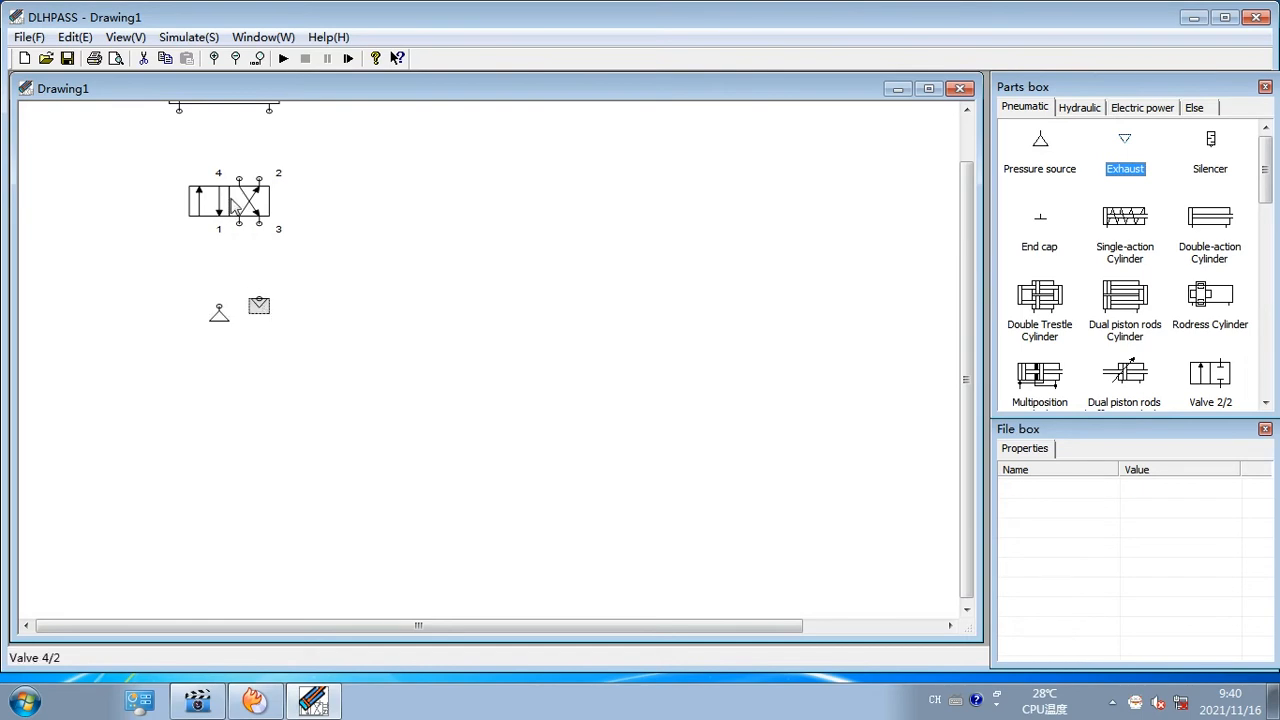
Nudge the 4/2 valve upward and give it a spring-and-solenoid left drive labelled yv1 and a spring right drive
left_click_drag(236, 210, 236, 203)
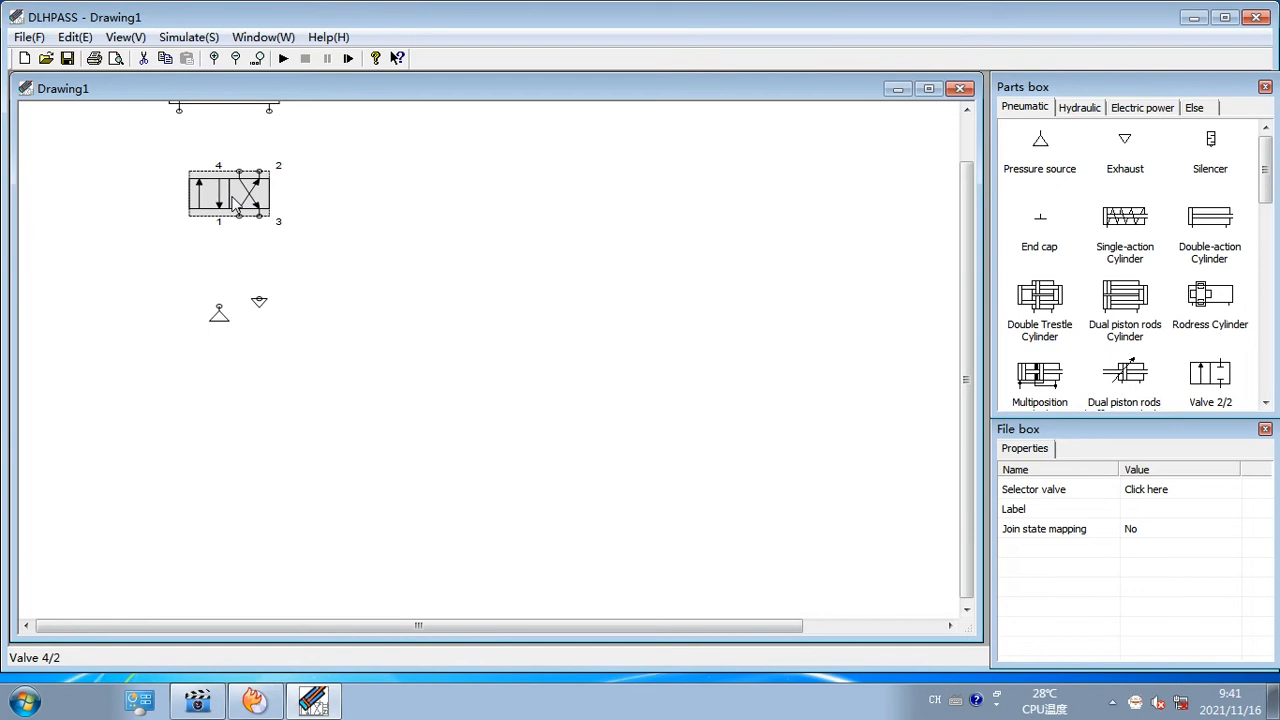
double_click(236, 203)
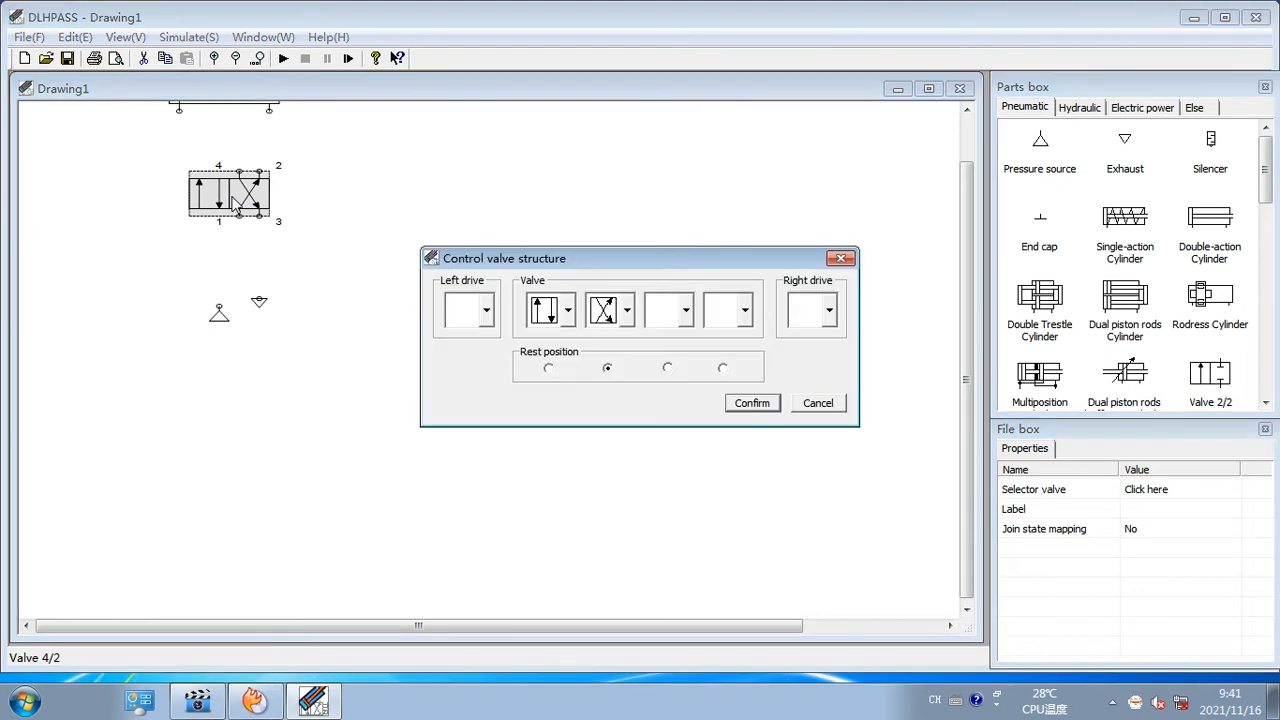
left_click(487, 313)
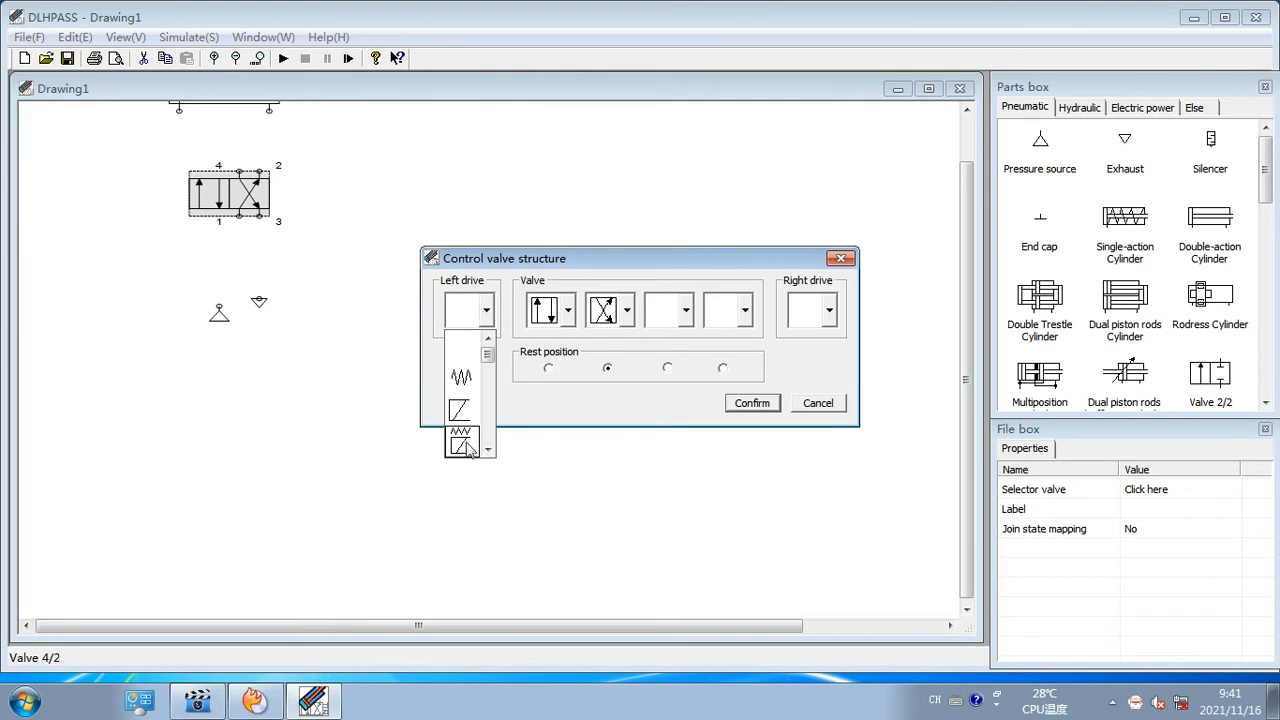
left_click(467, 447)
left_click(457, 352)
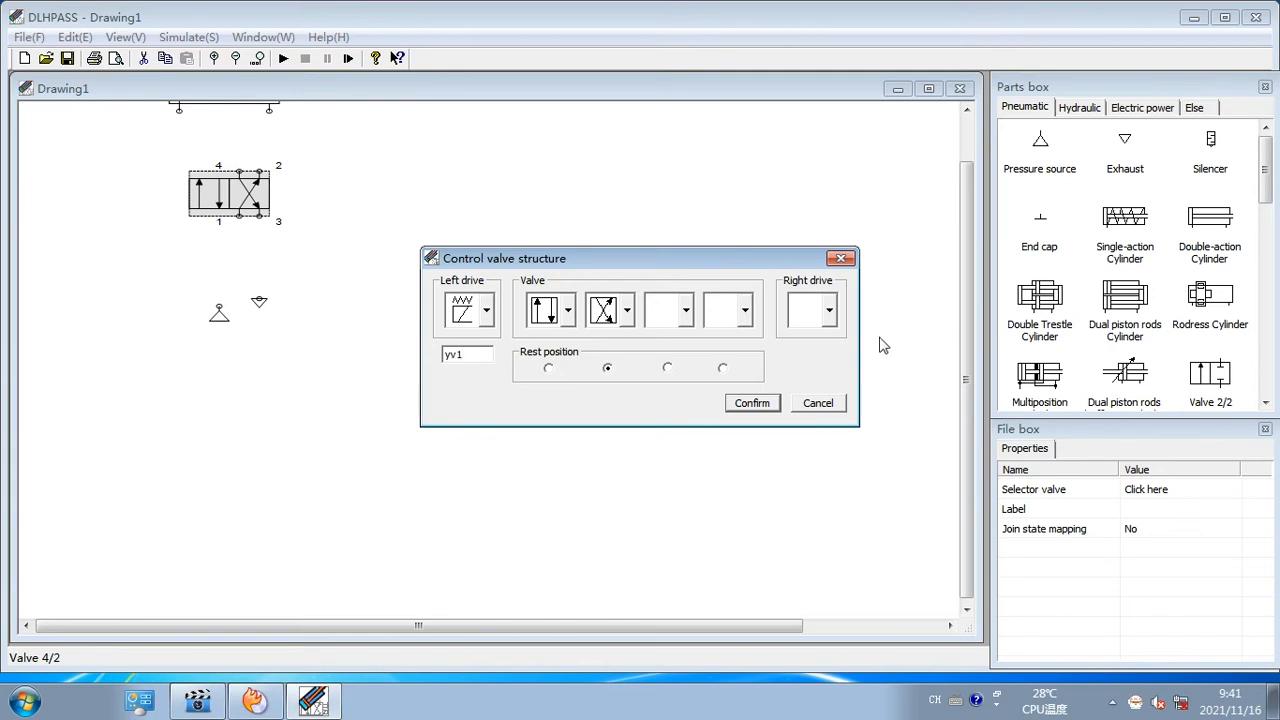
left_click(829, 312)
left_click(807, 378)
left_click(751, 403)
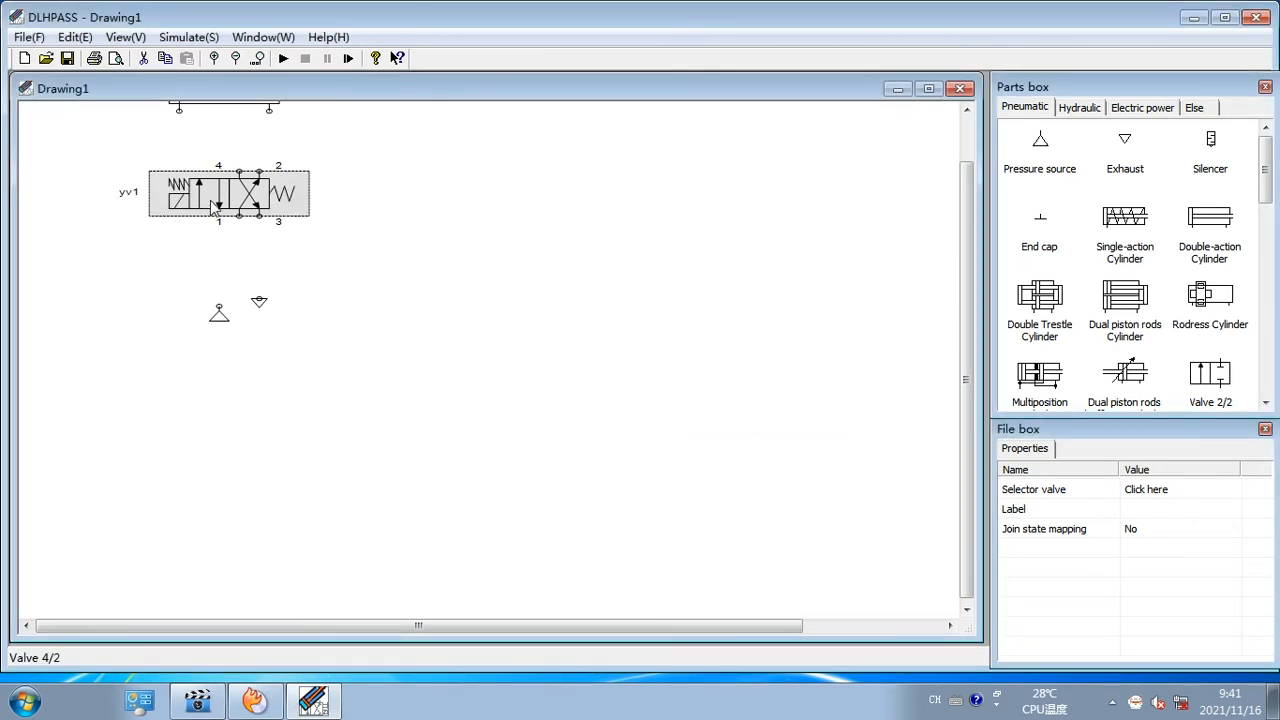
Connect the cylinder's two ports to valve ports 4 and 2, and valve ports 1 and 3 to the pressure source and exhaust
scroll(200, 135, "up", 2)
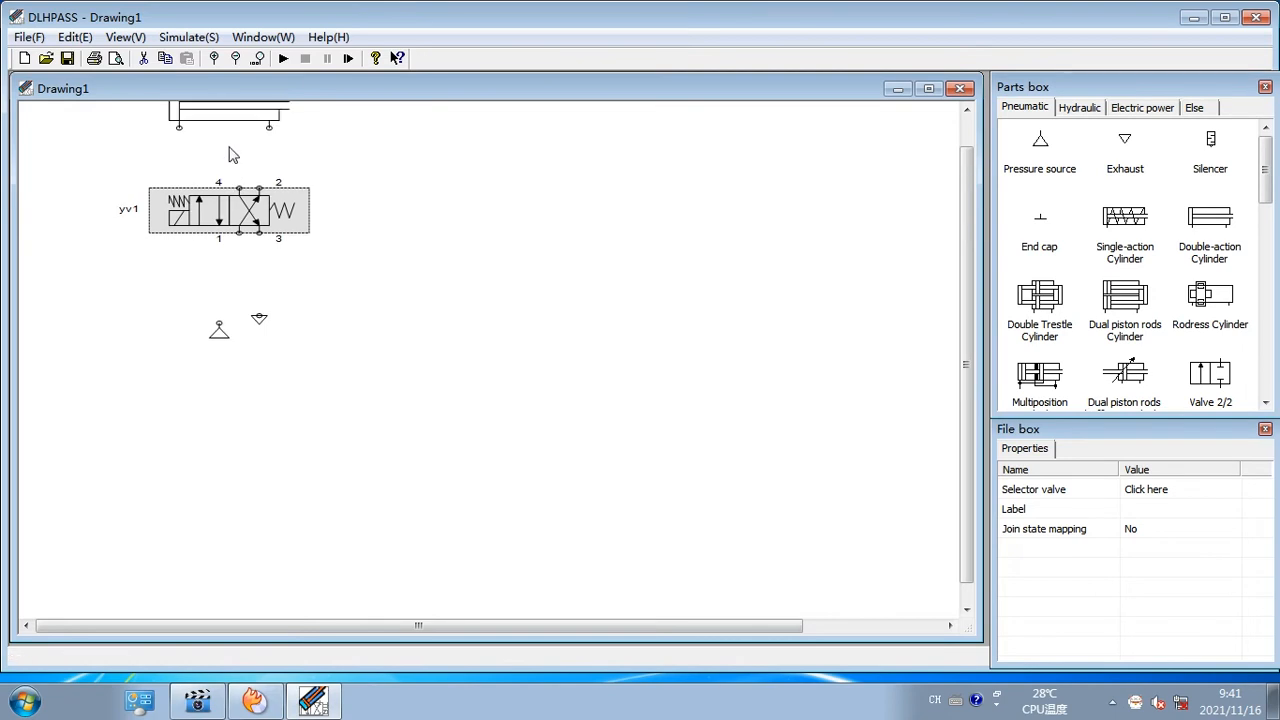
left_click_drag(180, 145, 239, 205)
left_click_drag(269, 145, 262, 206)
mouse_move(235, 252)
left_mouse_down()
mouse_move(200, 363)
mouse_move(219, 340)
left_mouse_up()
left_click_drag(257, 249, 259, 335)
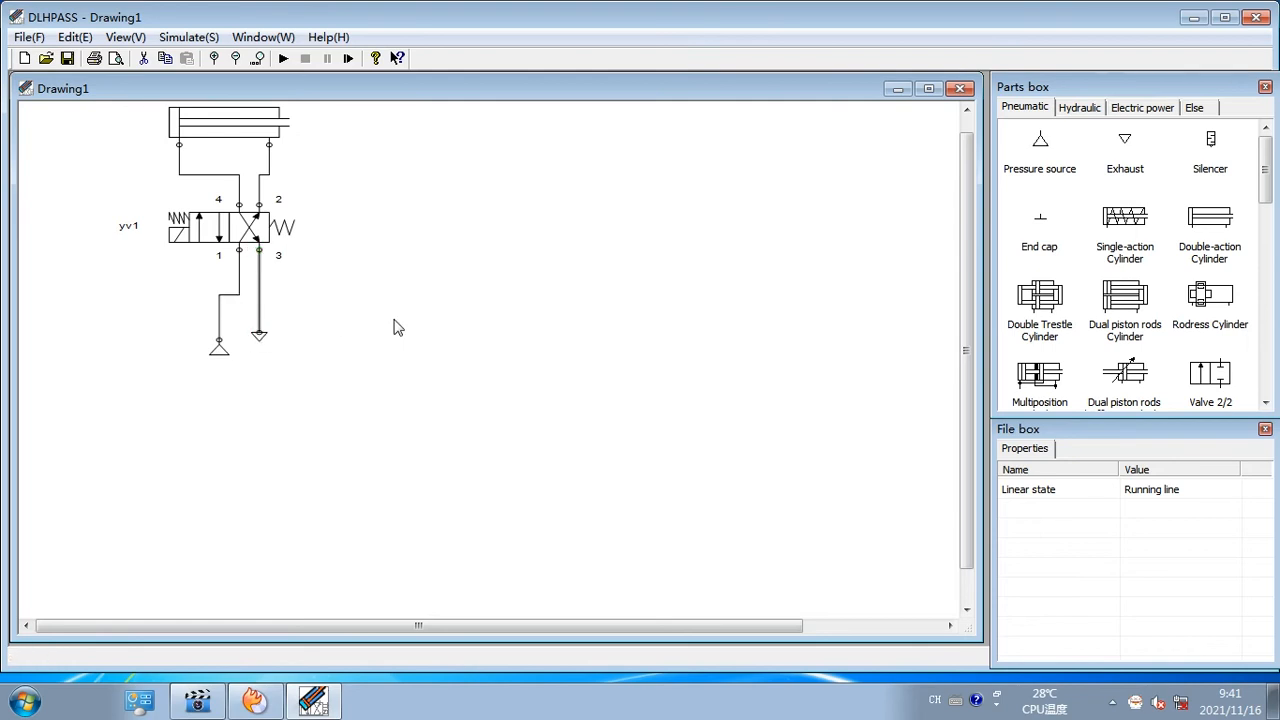
scroll(398, 327, "up", 1)
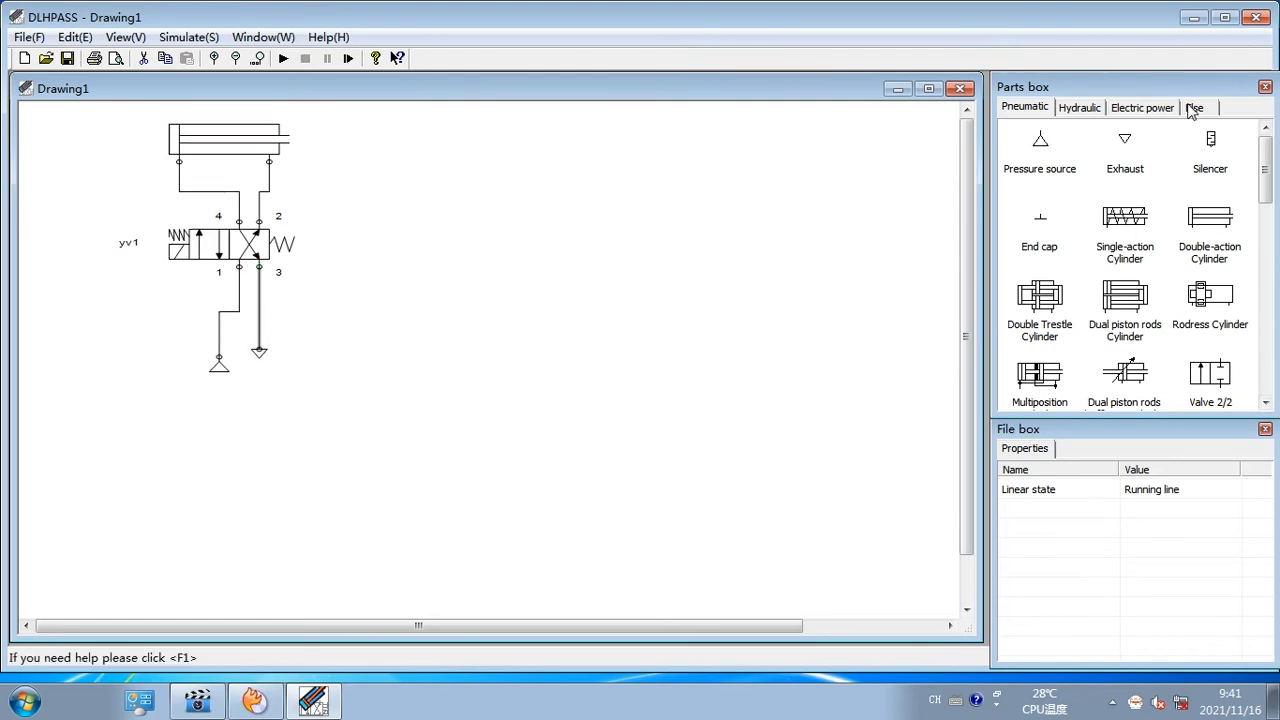
Add a 24V positive supply, a 0V negative supply and, between them, two vertically spaced Push Button Switches beside the pneumatic circuit
left_click(1143, 107)
left_click_drag(1028, 148, 468, 158)
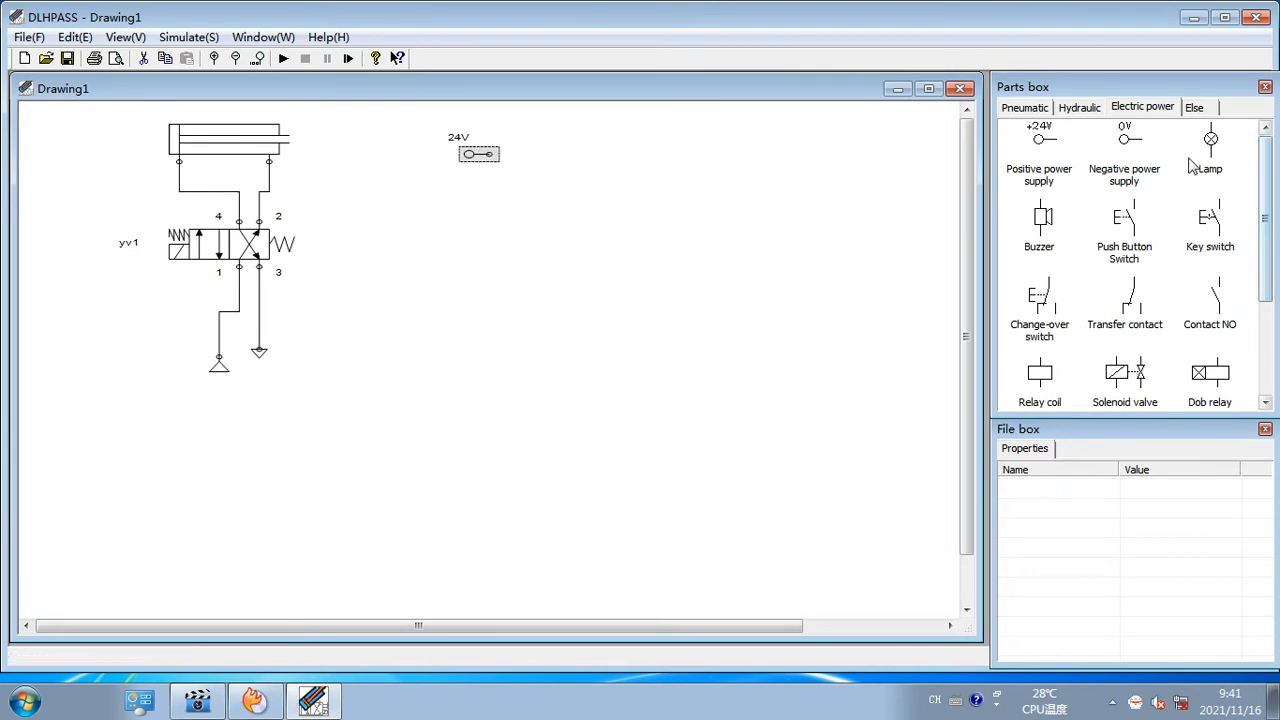
left_click_drag(1130, 139, 479, 334)
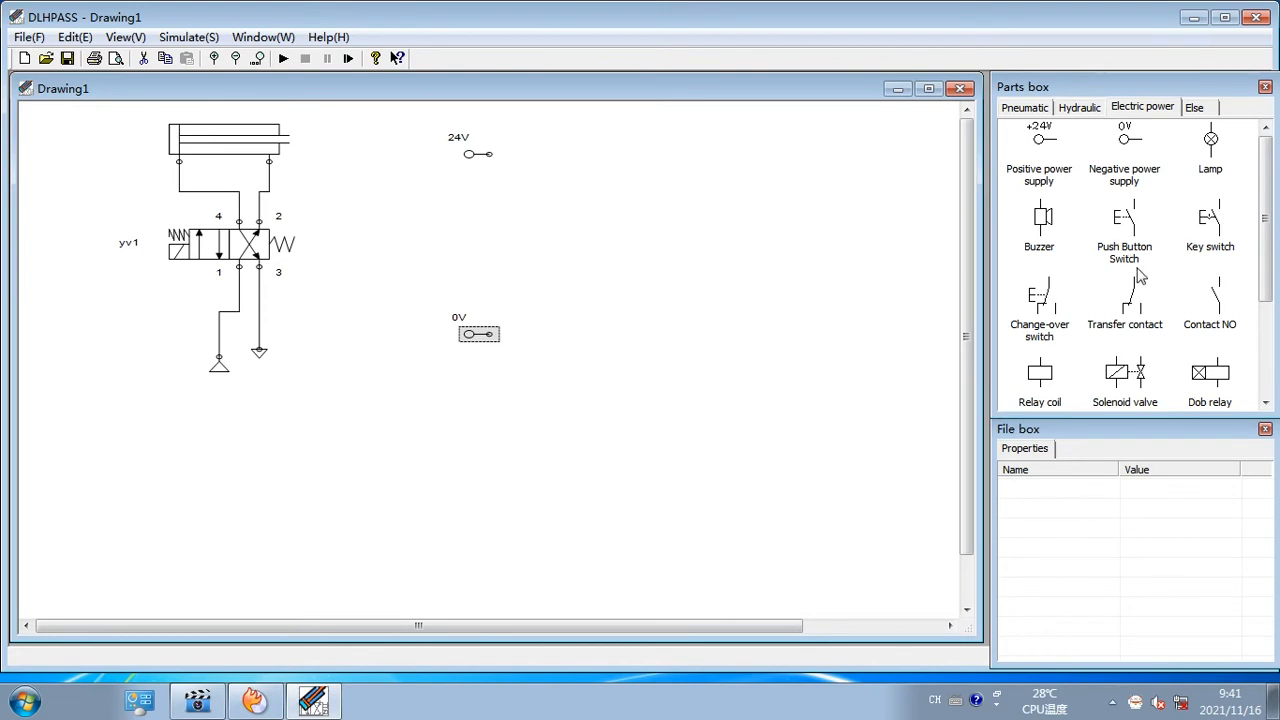
left_click_drag(1124, 222, 509, 225)
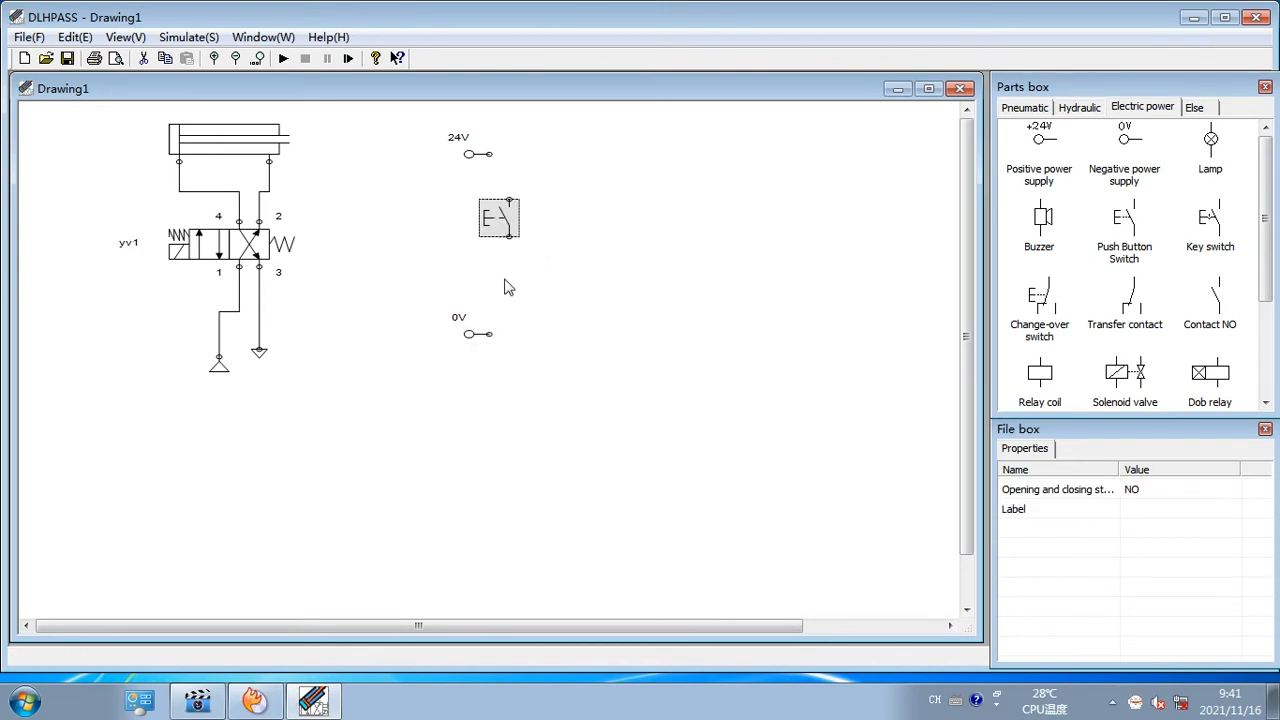
left_click_drag(472, 336, 497, 433)
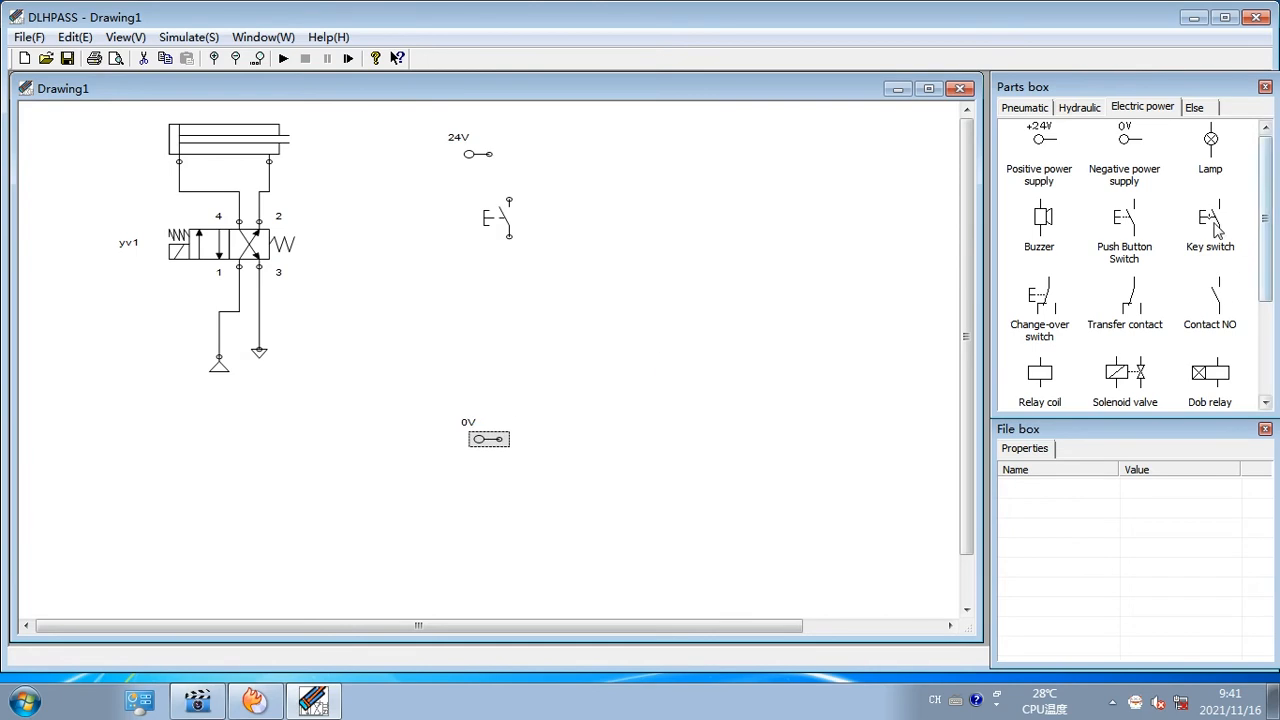
left_click_drag(1135, 238, 509, 345)
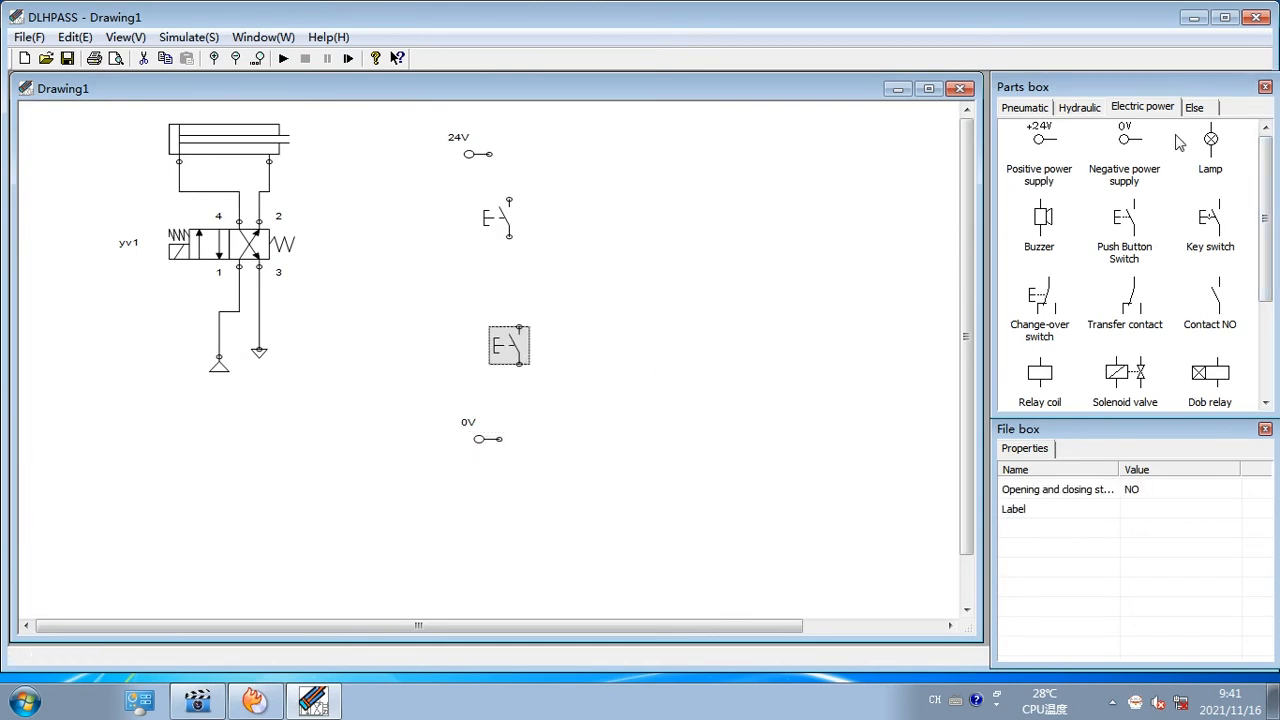
Place two Contact NO parts beyond the upper push button and a Solenoid valve coil below the farther contact
left_click_drag(1222, 300, 629, 226)
left_click_drag(1215, 296, 741, 241)
left_click_drag(1127, 372, 741, 356)
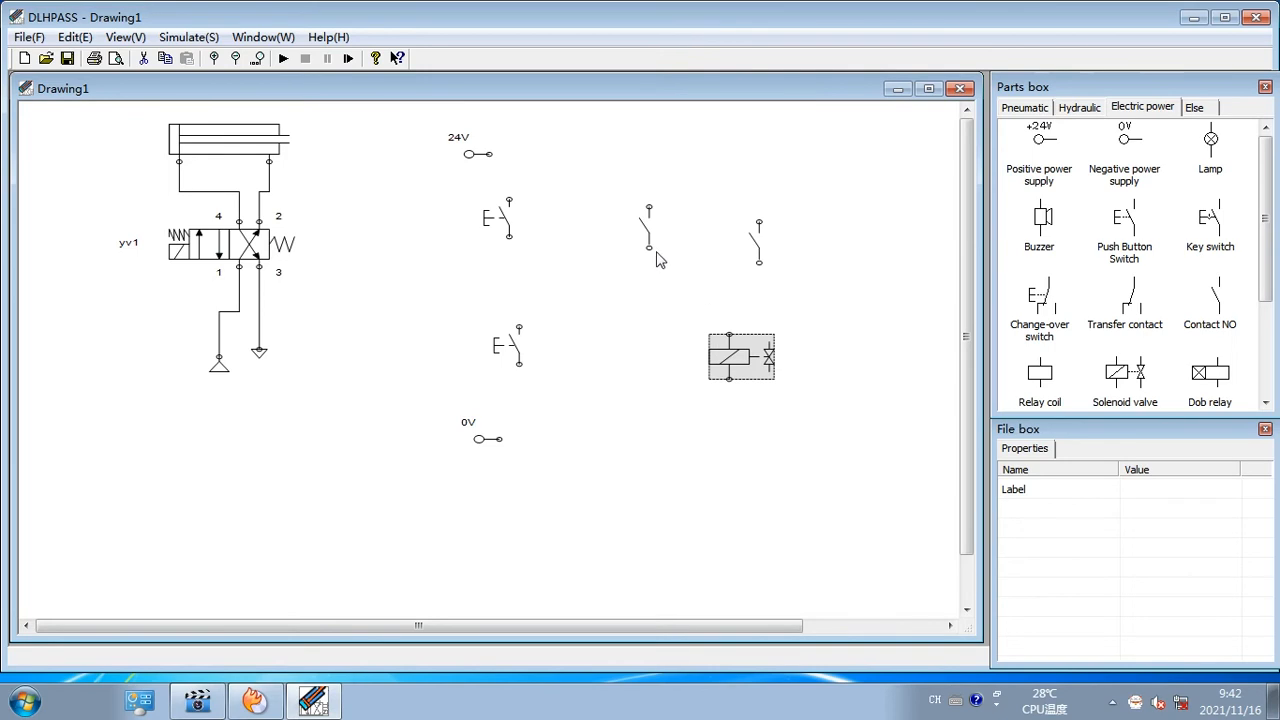
Label the upper push button switch sb1
left_click(500, 218)
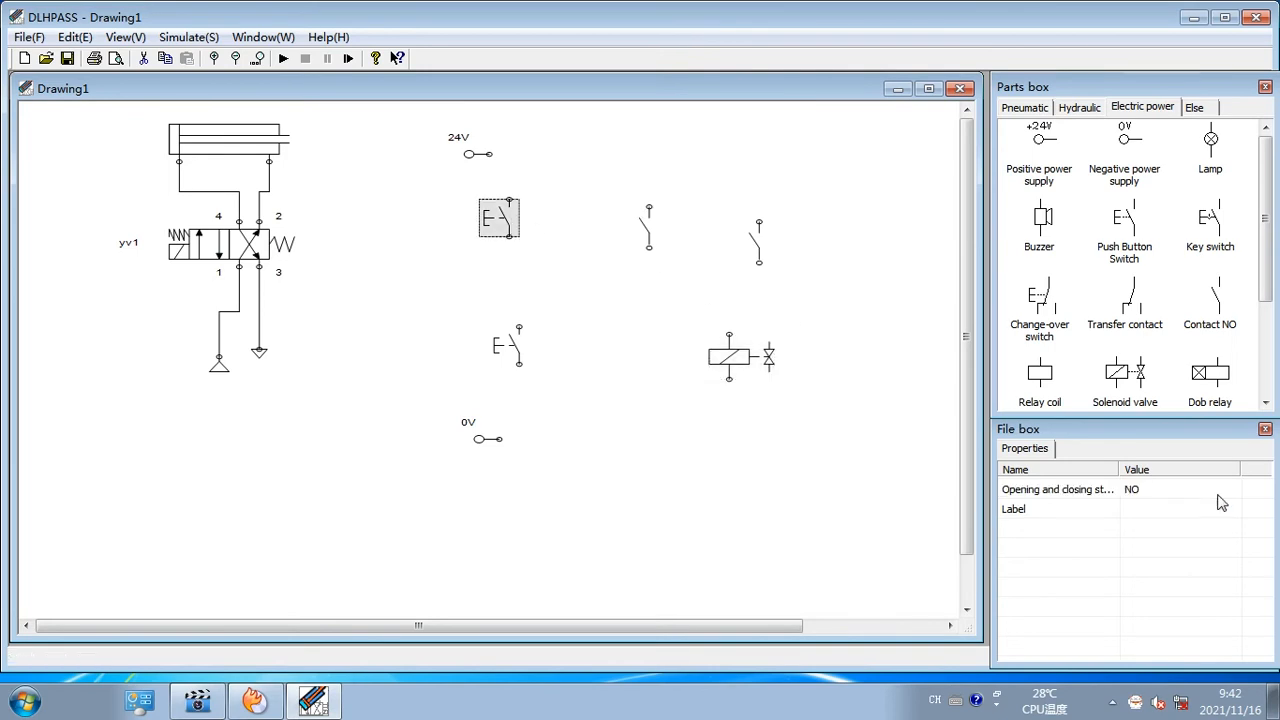
left_click(1175, 509)
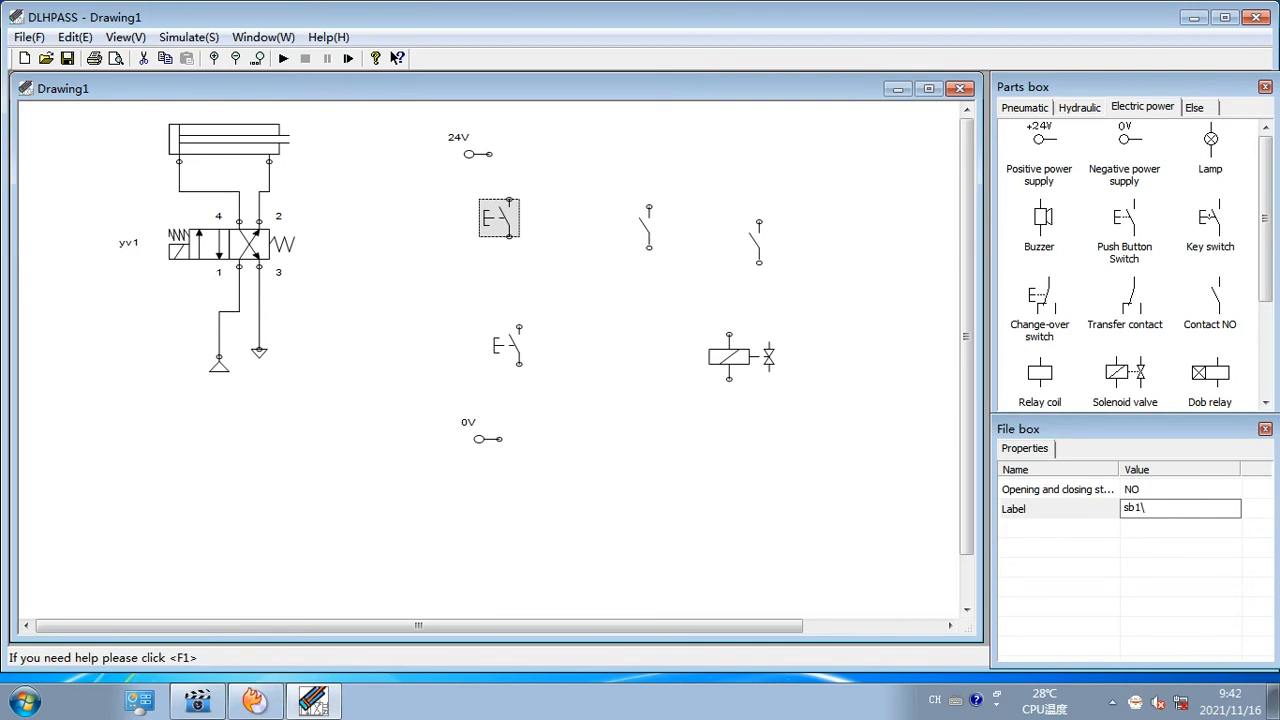
key("Return")
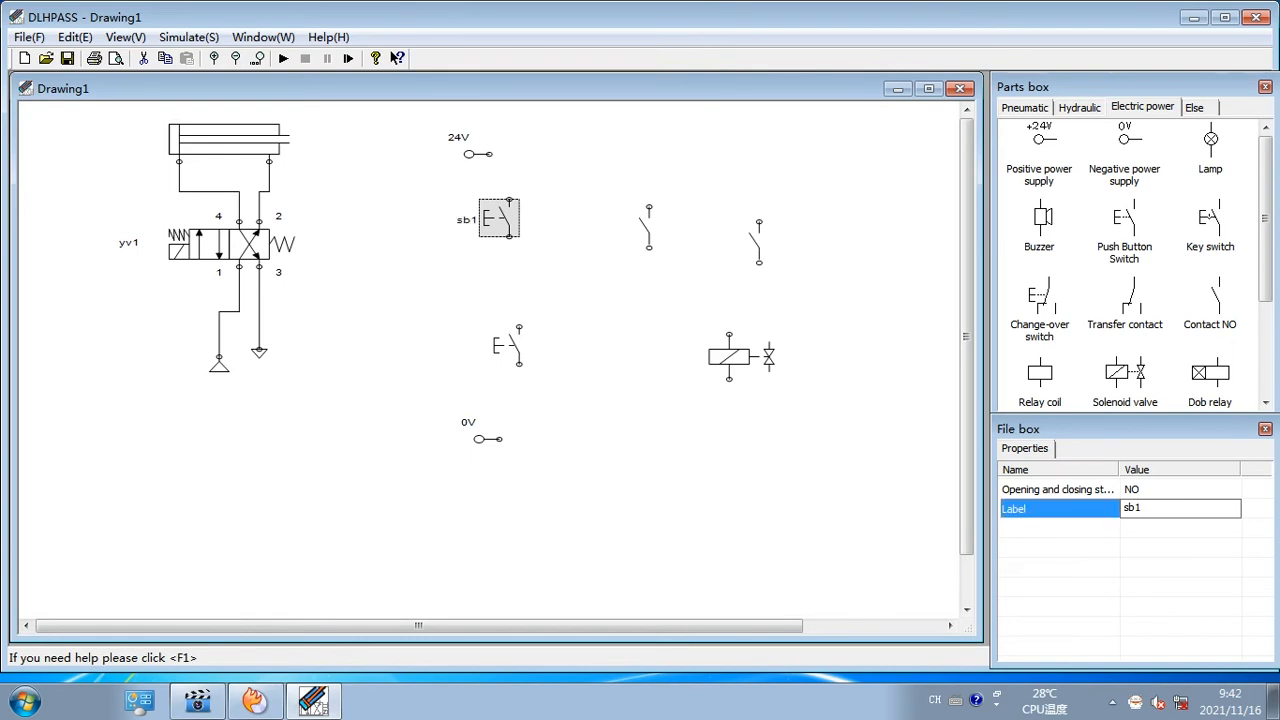
Label the lower push button switch sb2 and set its opening and closing state to NC
left_click(500, 342)
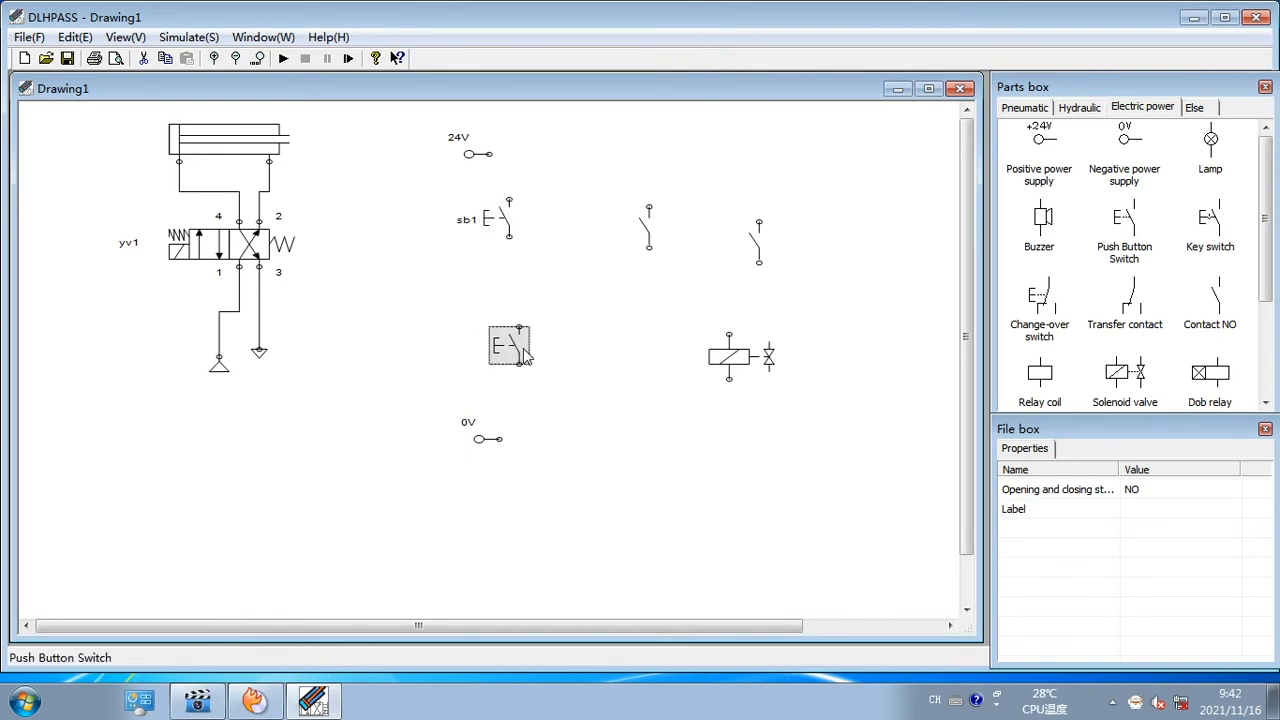
left_click(1202, 512)
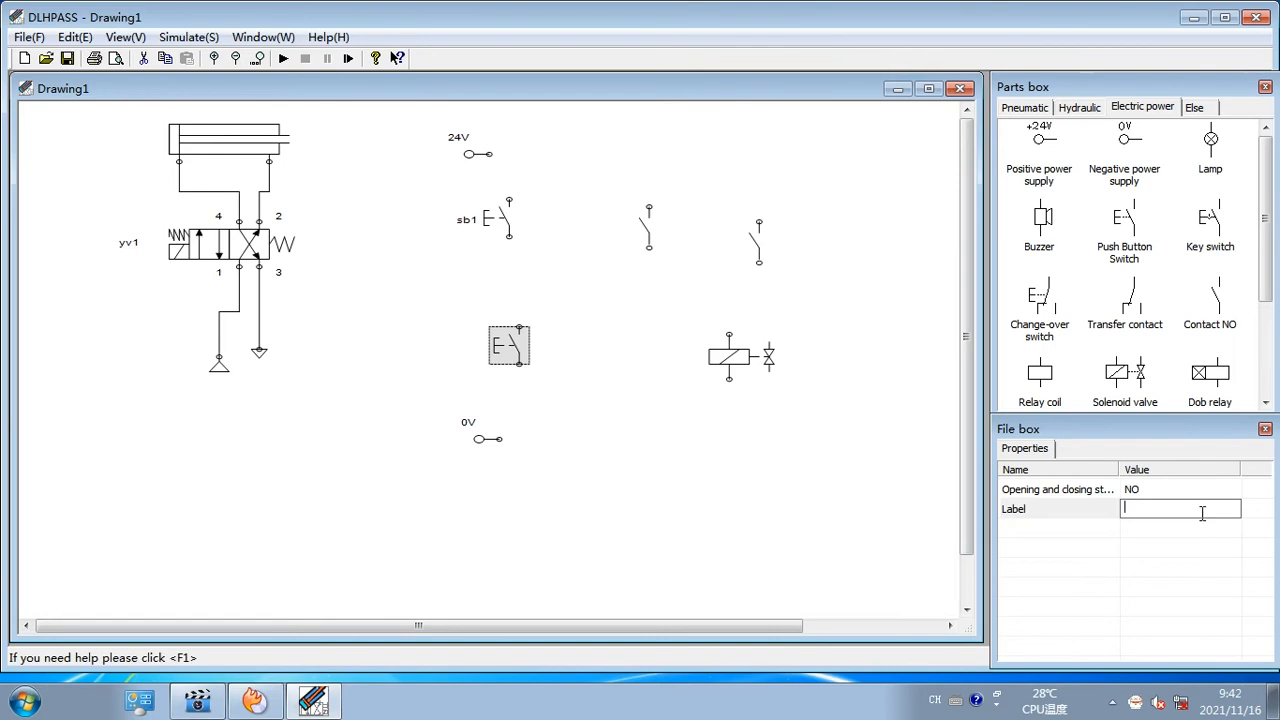
type("sb2")
key("Return")
left_click(1174, 488)
left_click(1181, 491)
left_click(1156, 507)
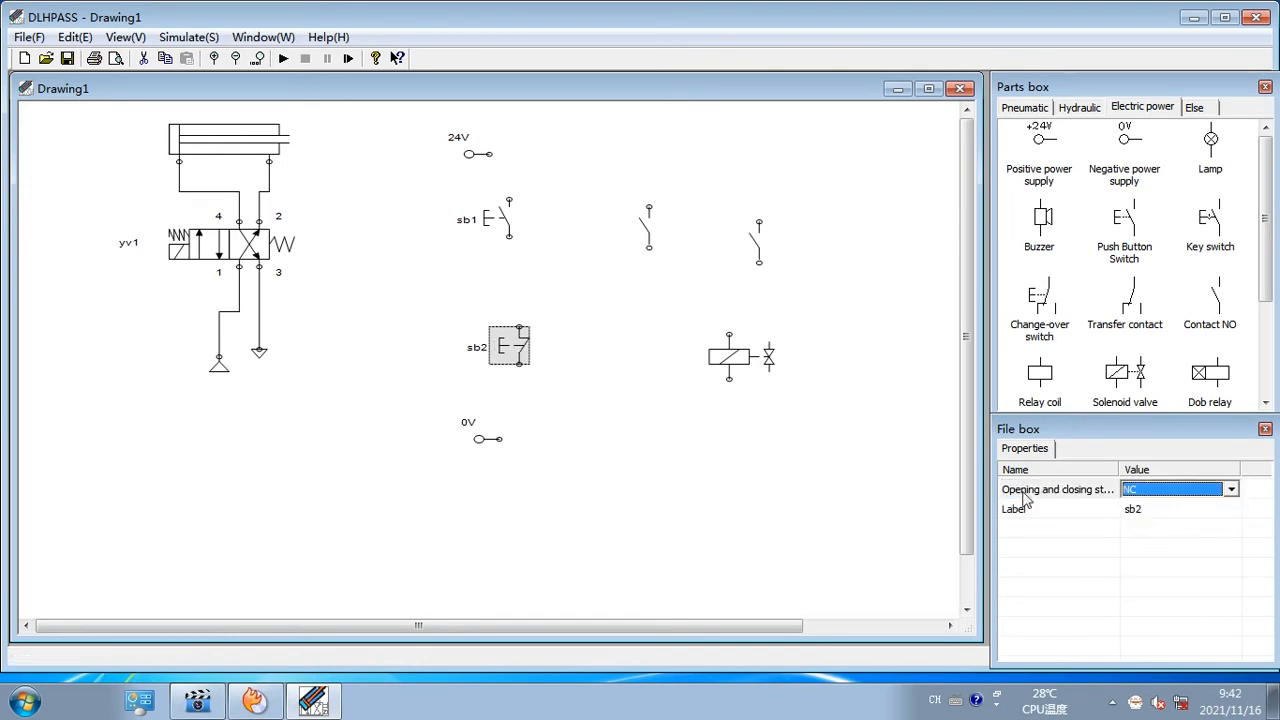
left_click(636, 373)
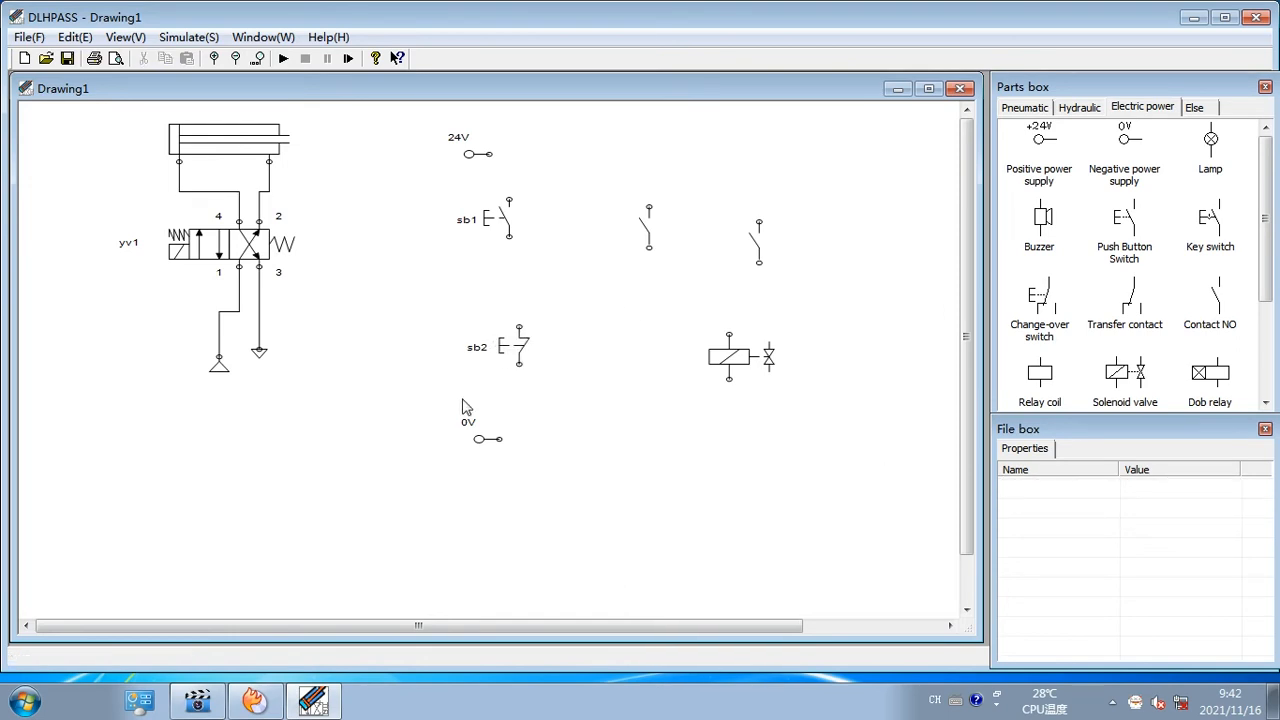
Move the 0V supply further down and place a Relay coil labelled k1 between sb2 and the supply
left_click_drag(474, 444, 478, 496)
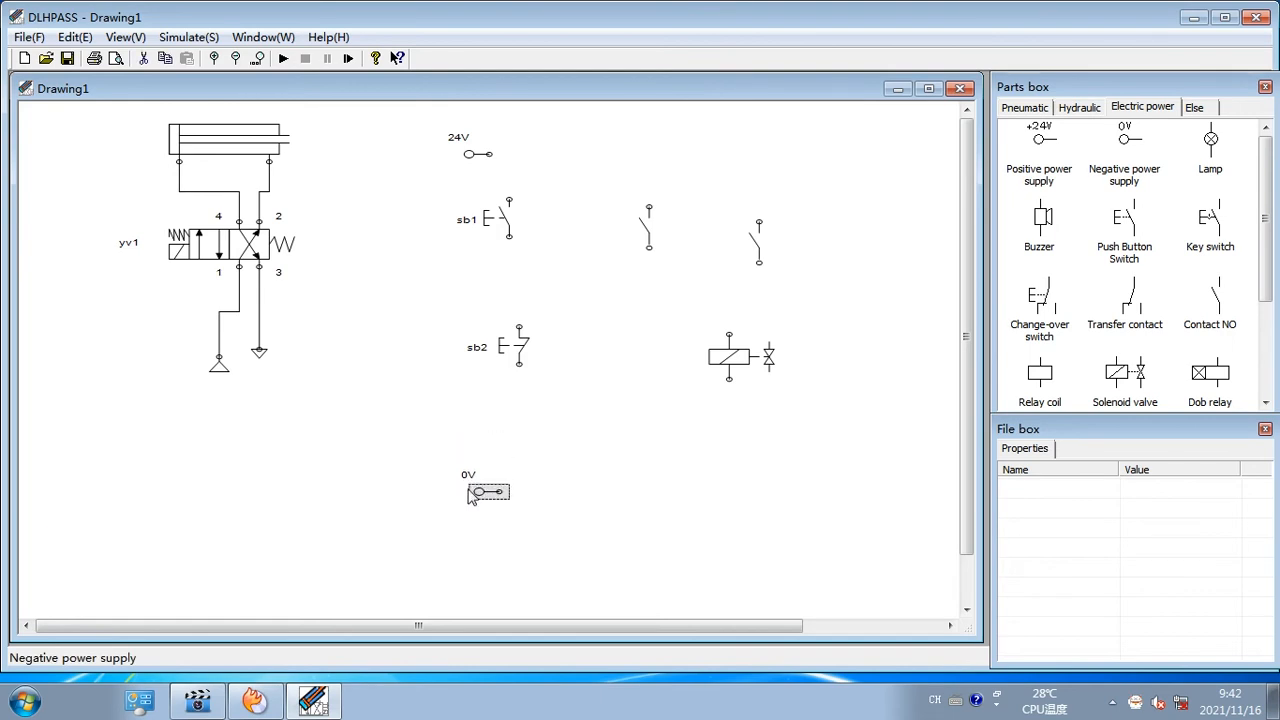
left_click_drag(1034, 385, 521, 440)
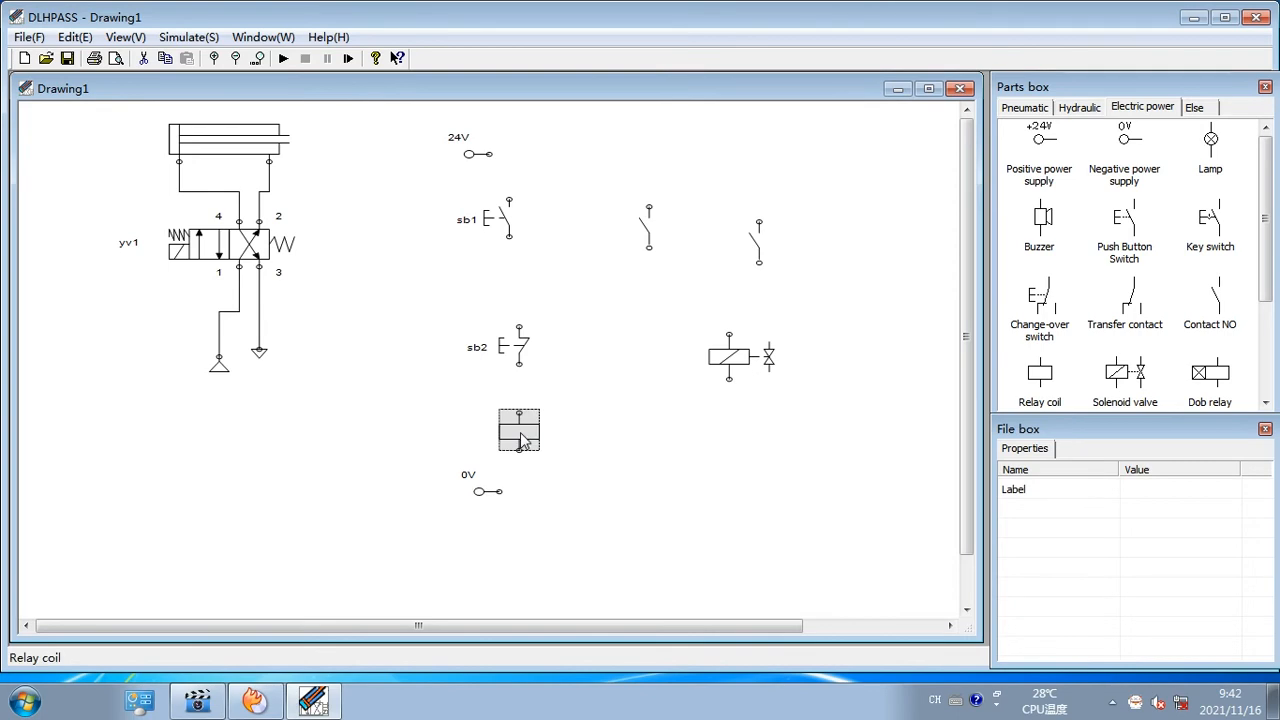
left_click(1144, 490)
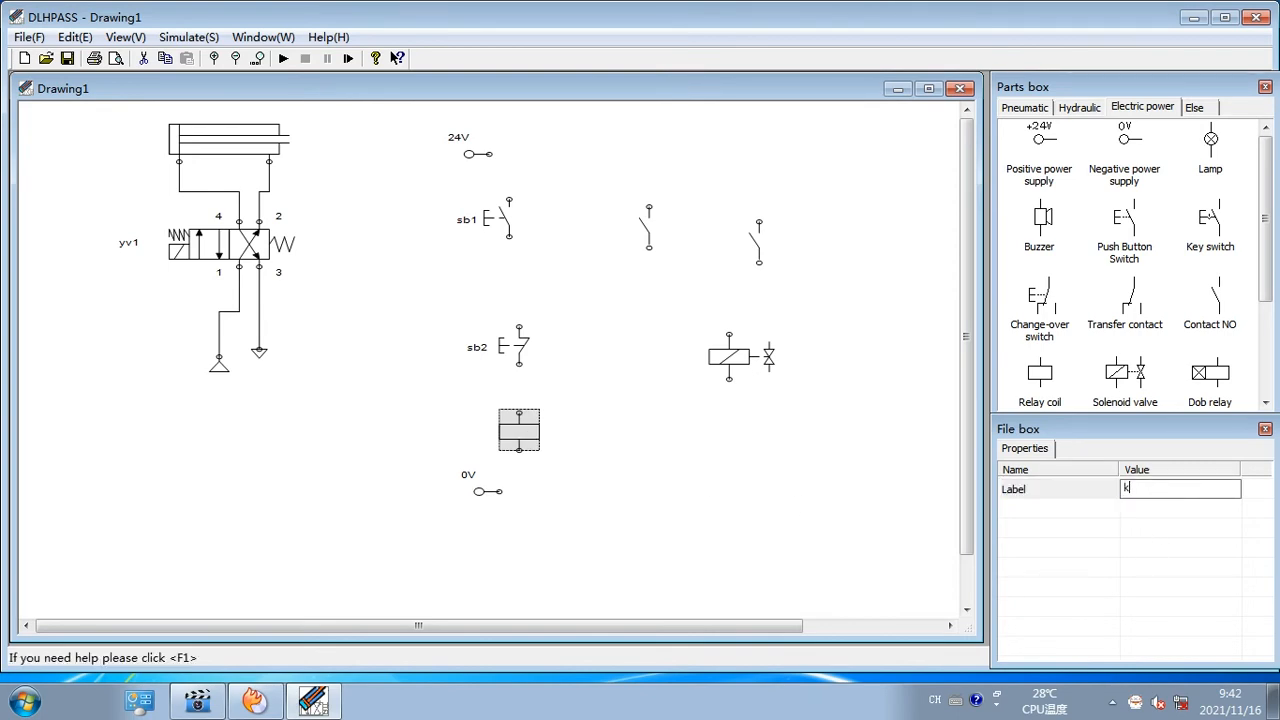
type("k1")
key("Return")
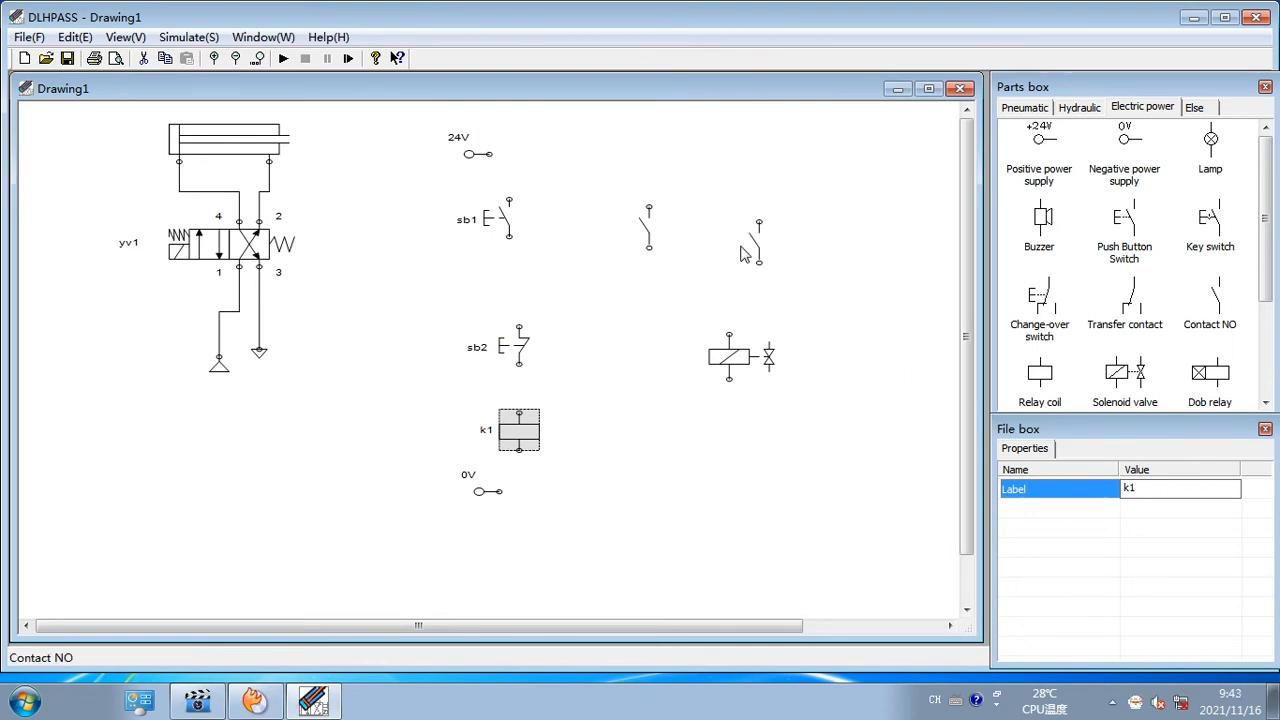
Label the normally open contact nearest to sb1 as k1
left_click(640, 215)
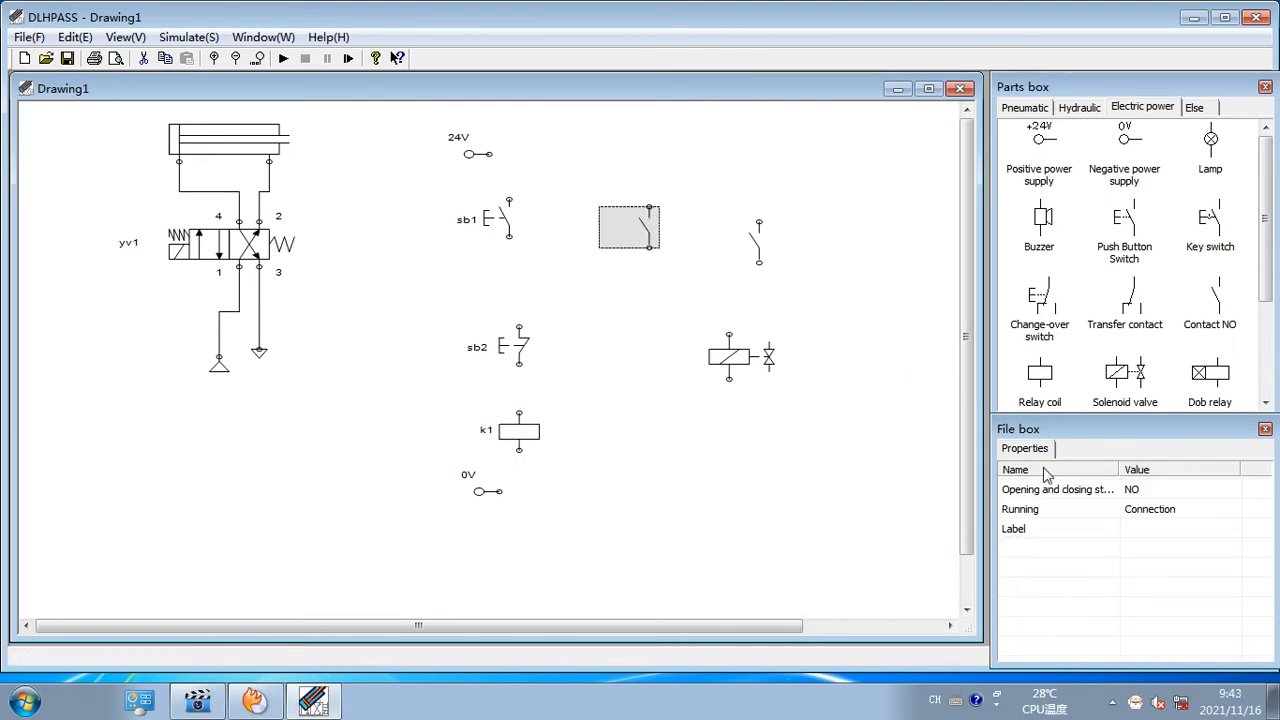
left_click(1196, 529)
left_click(1196, 529)
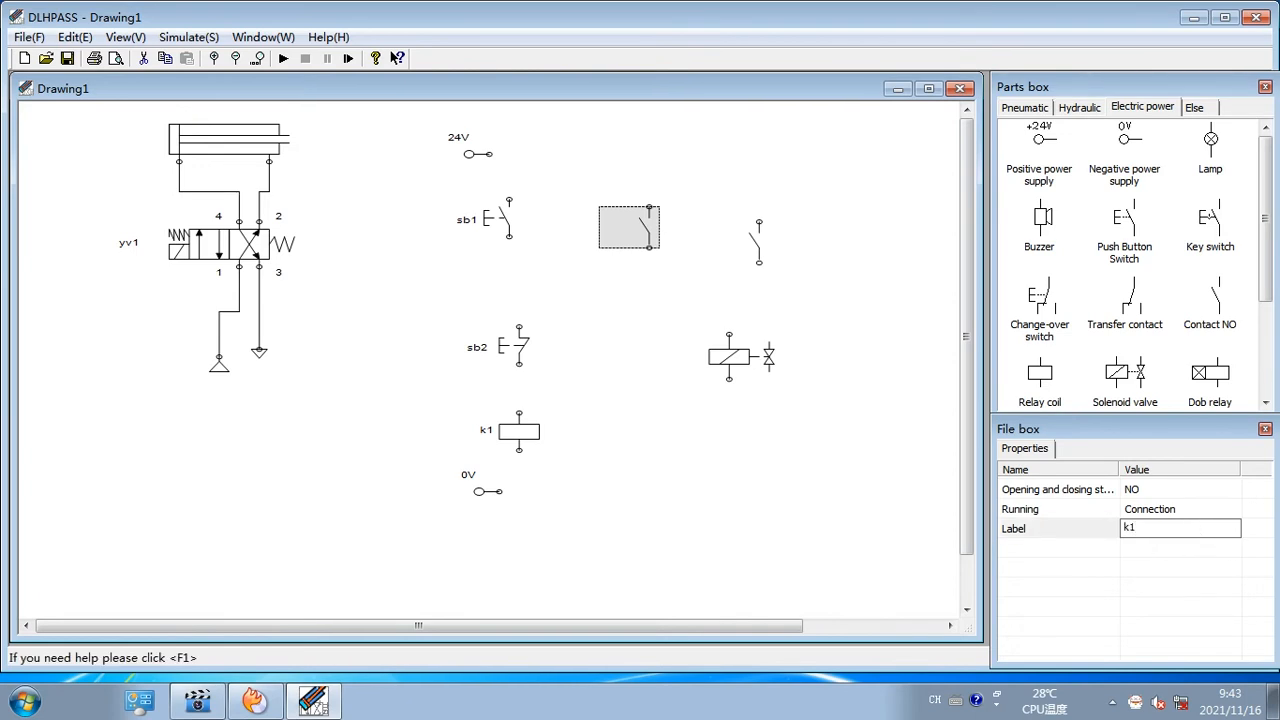
type("k1")
key("Return")
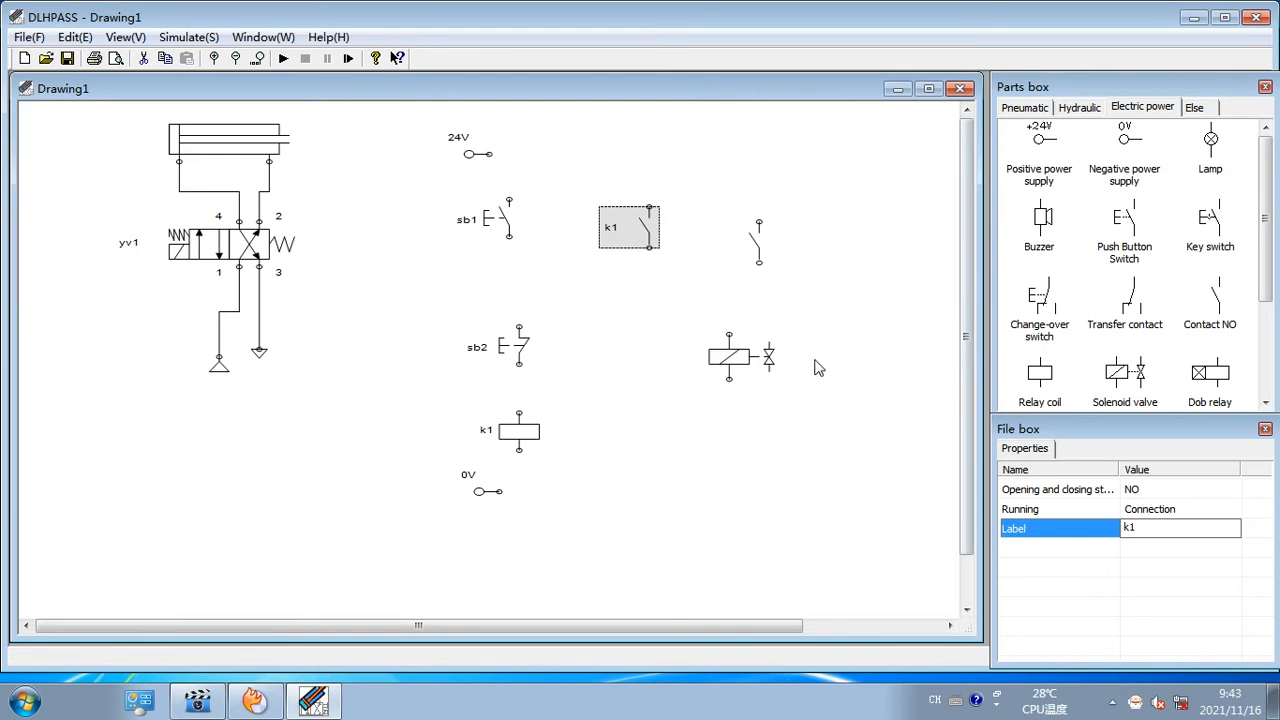
Label the normally open contact above the solenoid valve as k1
left_click(752, 253)
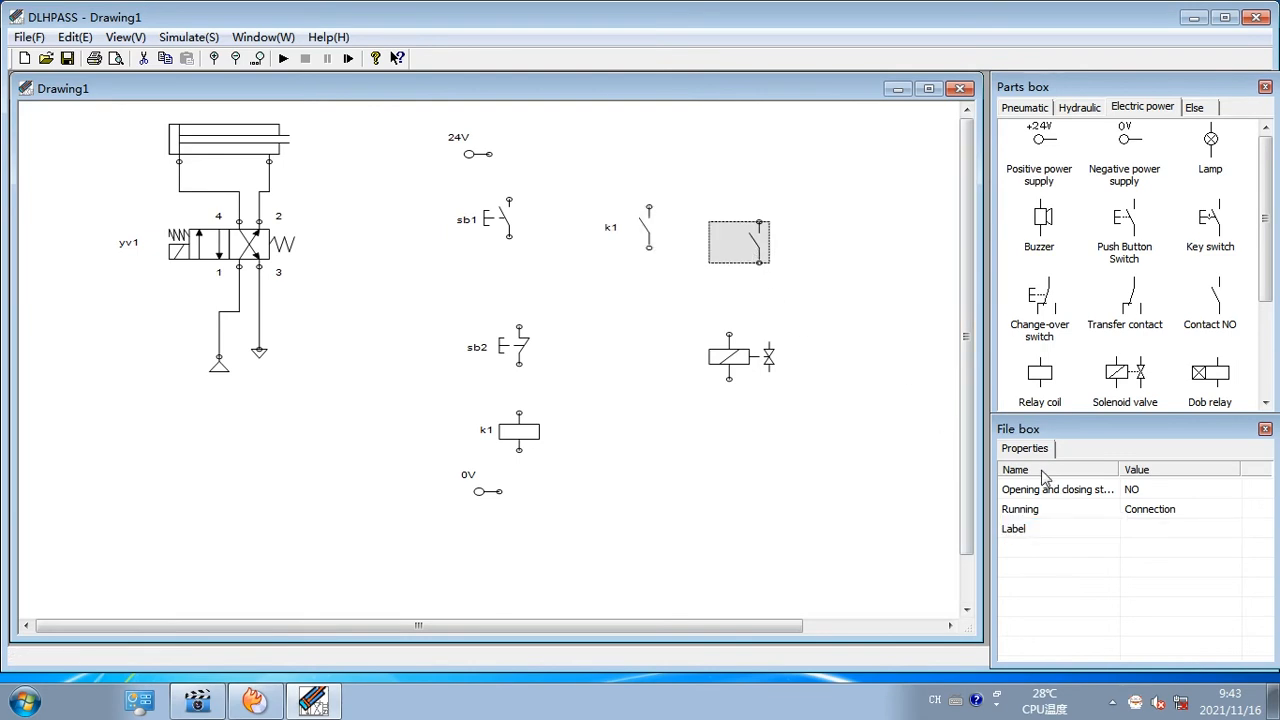
left_click(1160, 529)
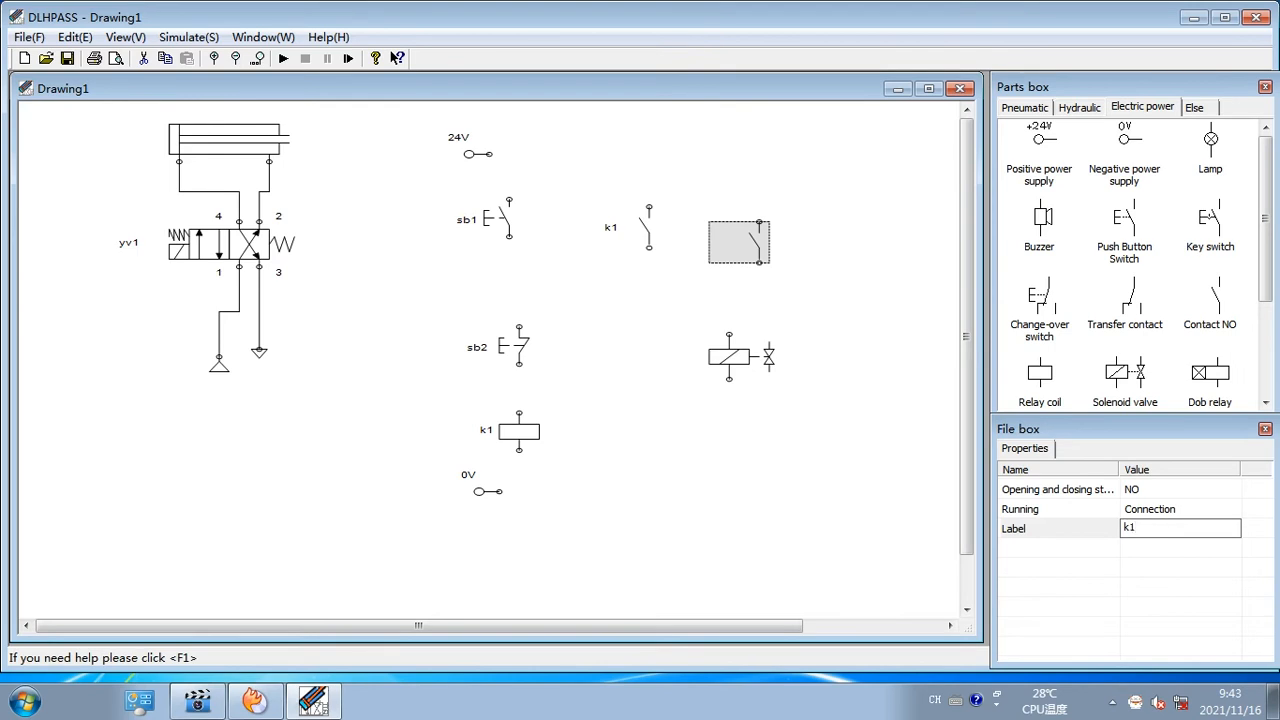
type("k1")
key("Return")
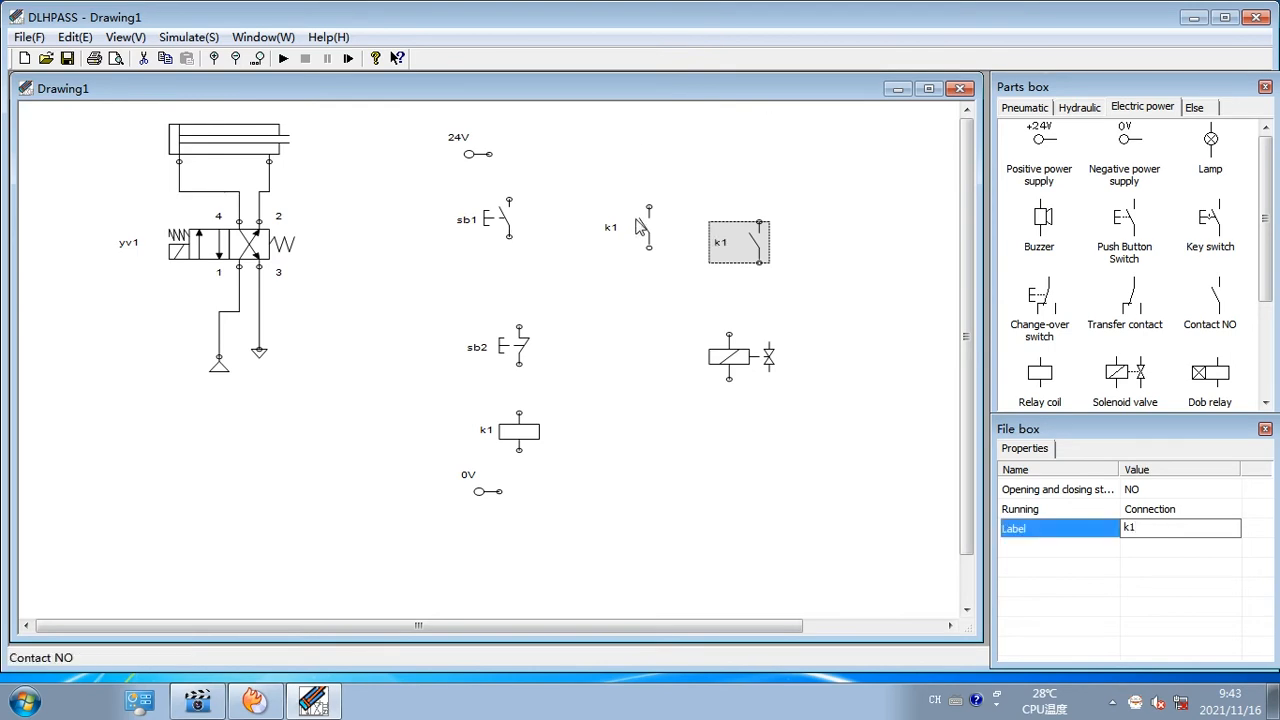
Wire 24V through sb1, sb2 and relay coil k1 to 0V, with the nearer k1 contact connected in parallel with sb1
left_click_drag(645, 214, 598, 220)
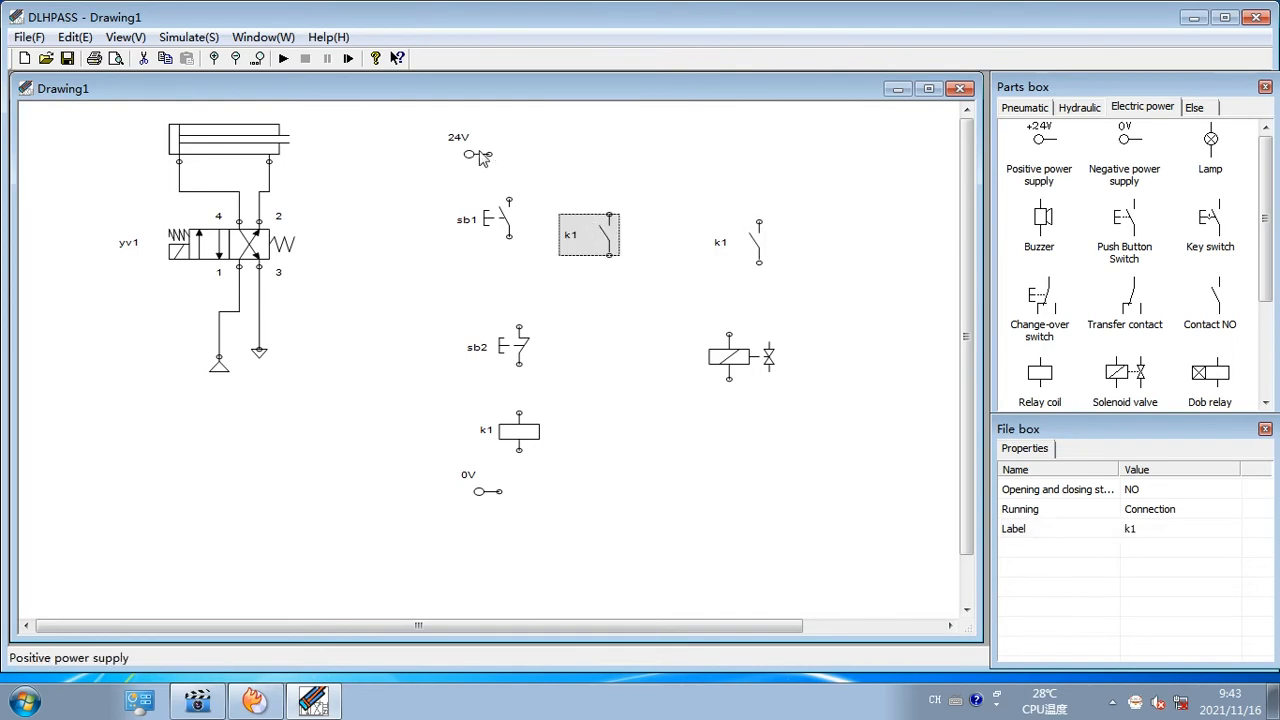
mouse_move(490, 156)
left_mouse_down()
mouse_move(509, 200)
mouse_move(519, 412)
left_mouse_up()
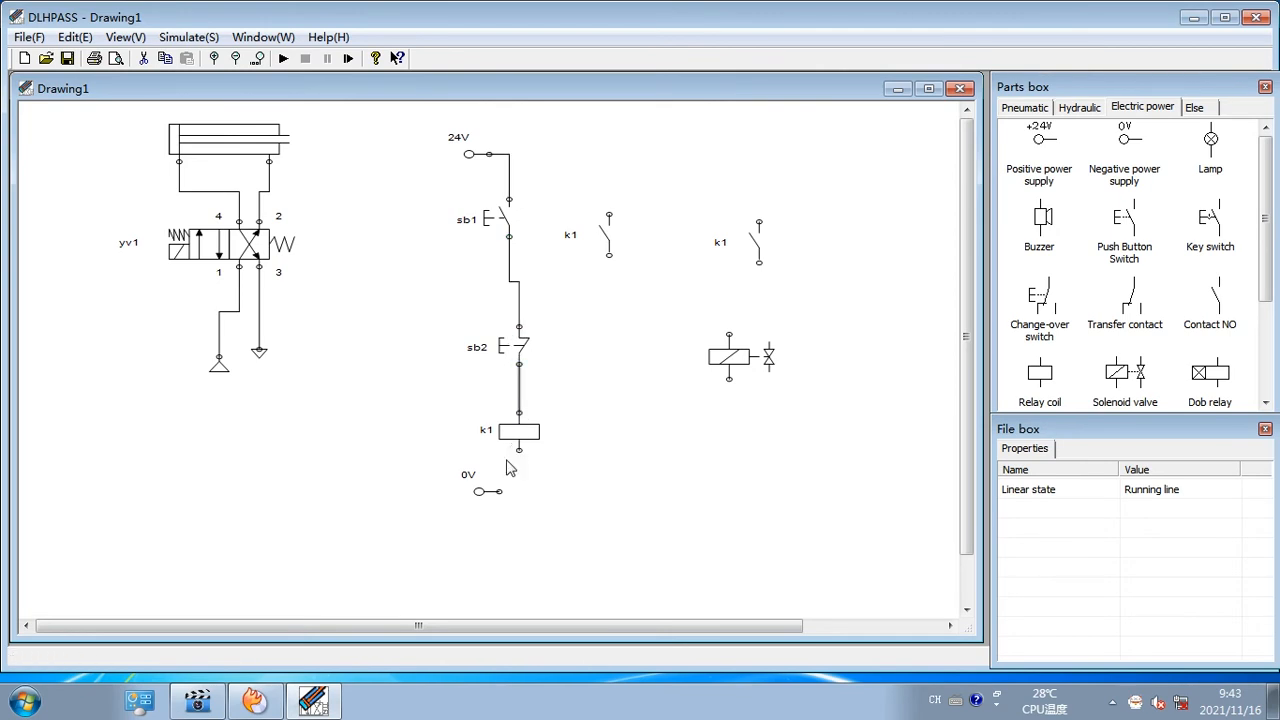
mouse_move(498, 491)
left_mouse_down()
mouse_move(515, 457)
mouse_move(499, 492)
left_mouse_up()
left_click_drag(604, 222, 509, 184)
left_click_drag(589, 232, 510, 259)
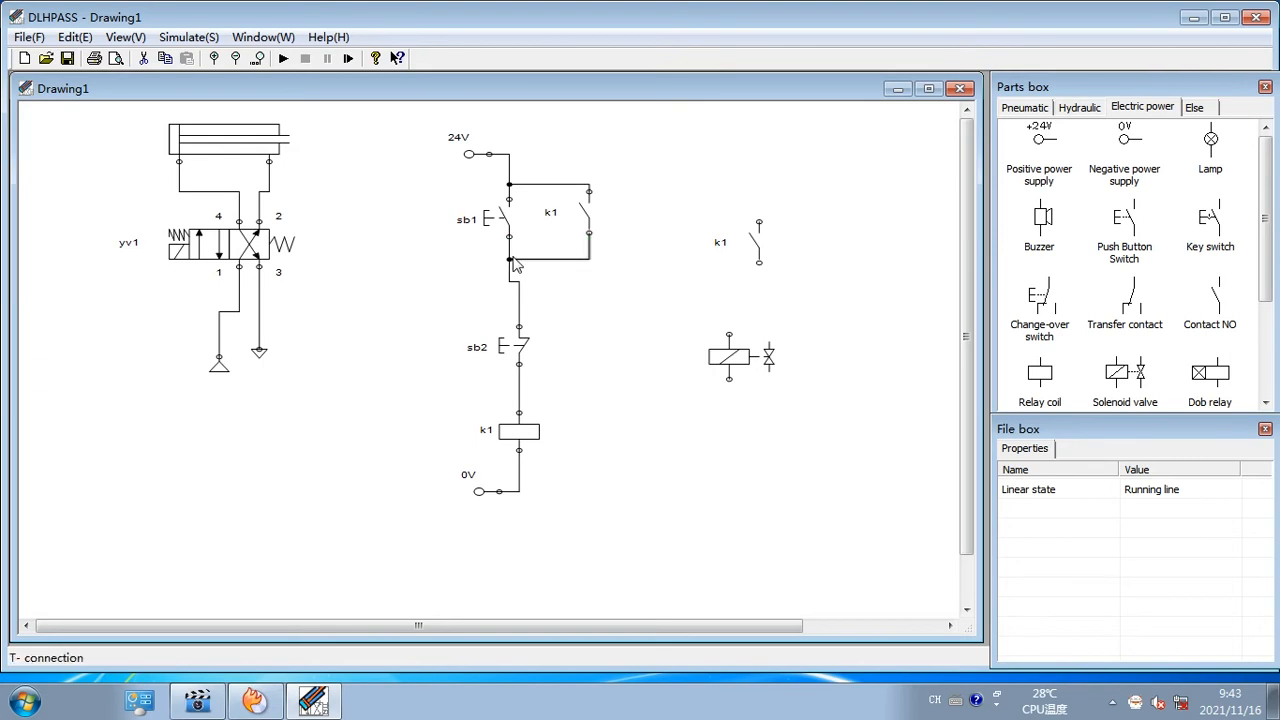
Move the unwired k1 contact and the solenoid valve closer to the relay circuit, and label the solenoid valve yv1
left_click_drag(760, 242, 694, 214)
left_click_drag(729, 340, 682, 306)
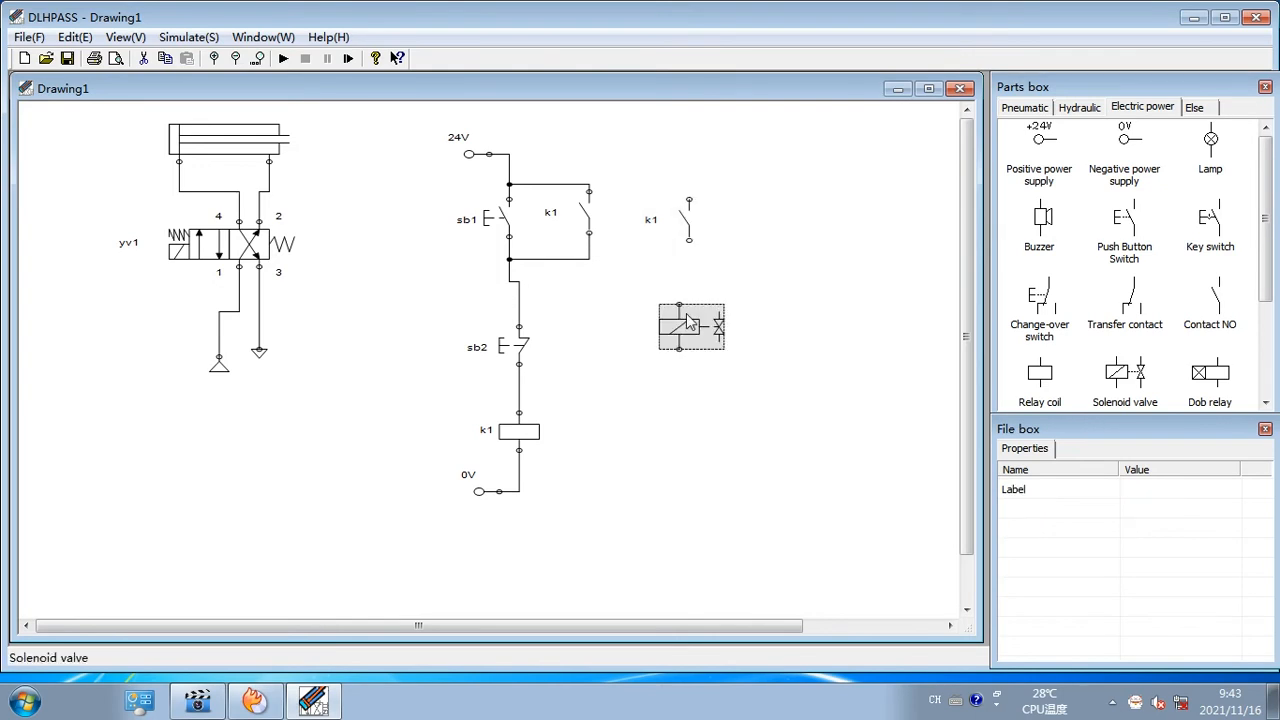
left_click(1140, 490)
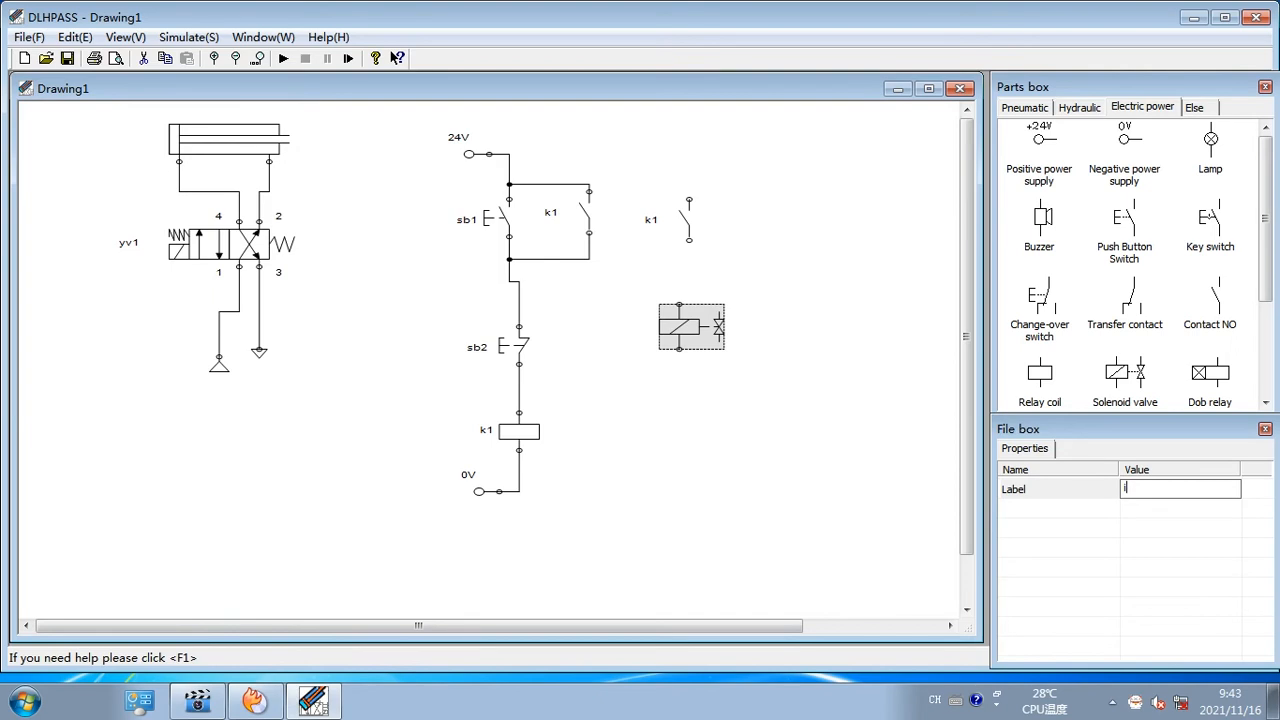
type("i")
type("v")
type("1")
key("Return")
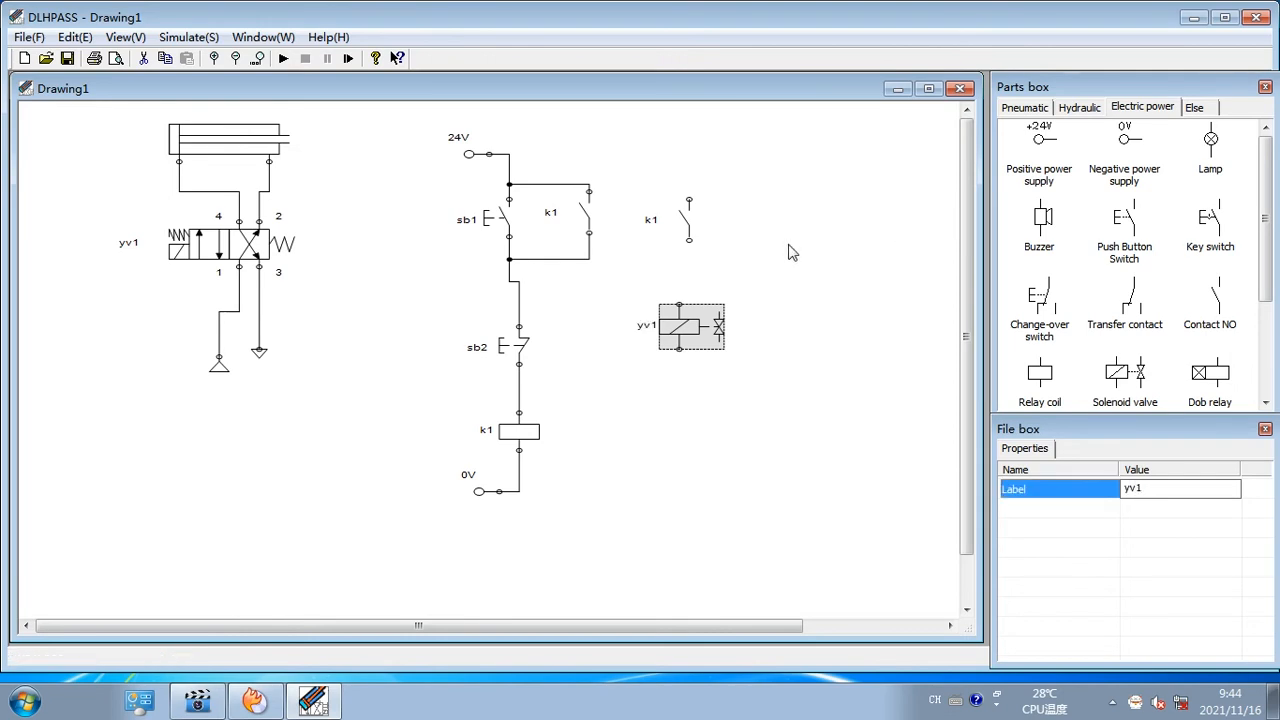
Wire a second branch from 24V through the remaining k1 contact and solenoid valve yv1 to 0V
left_click_drag(689, 242, 679, 305)
left_click(678, 227)
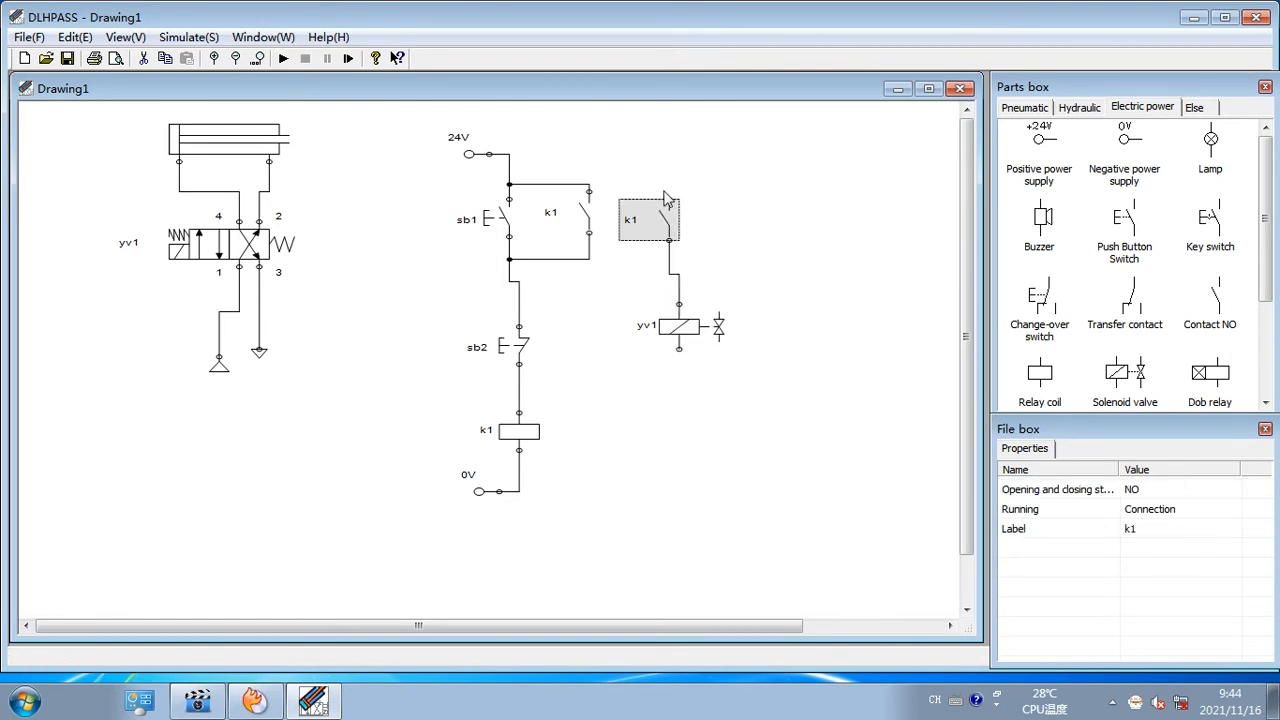
left_click_drag(669, 200, 510, 170)
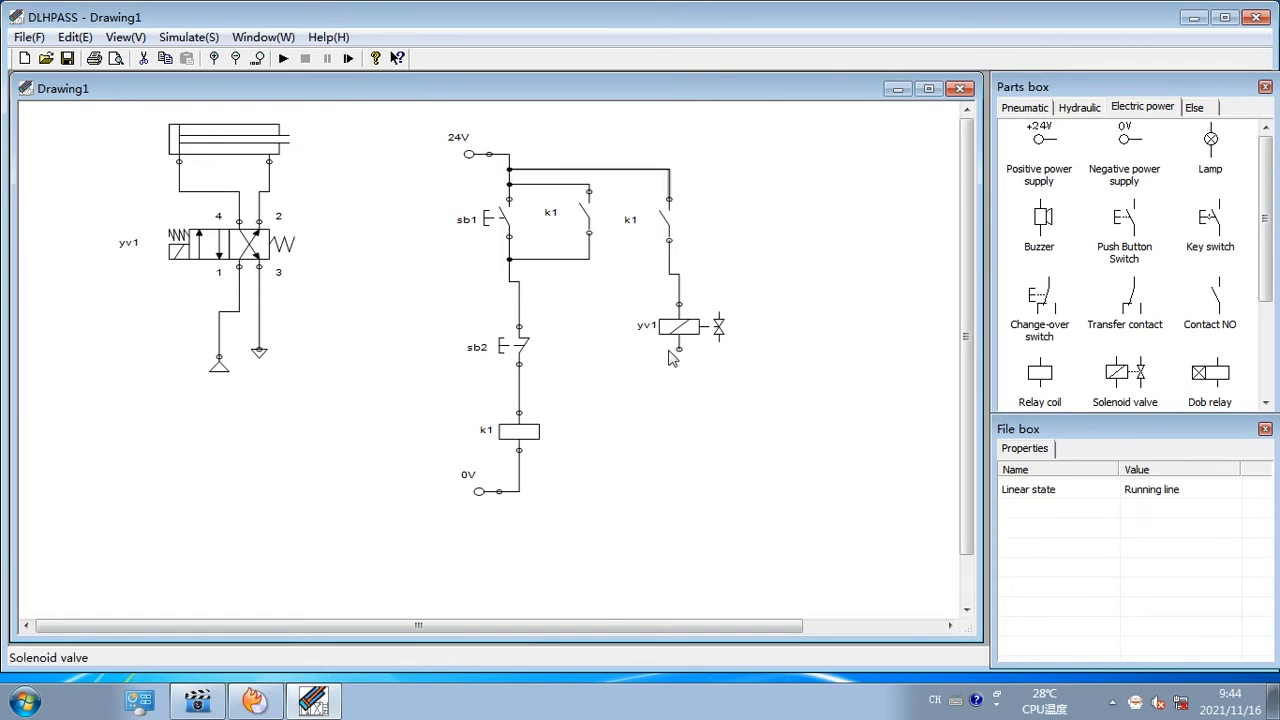
left_click_drag(679, 350, 519, 468)
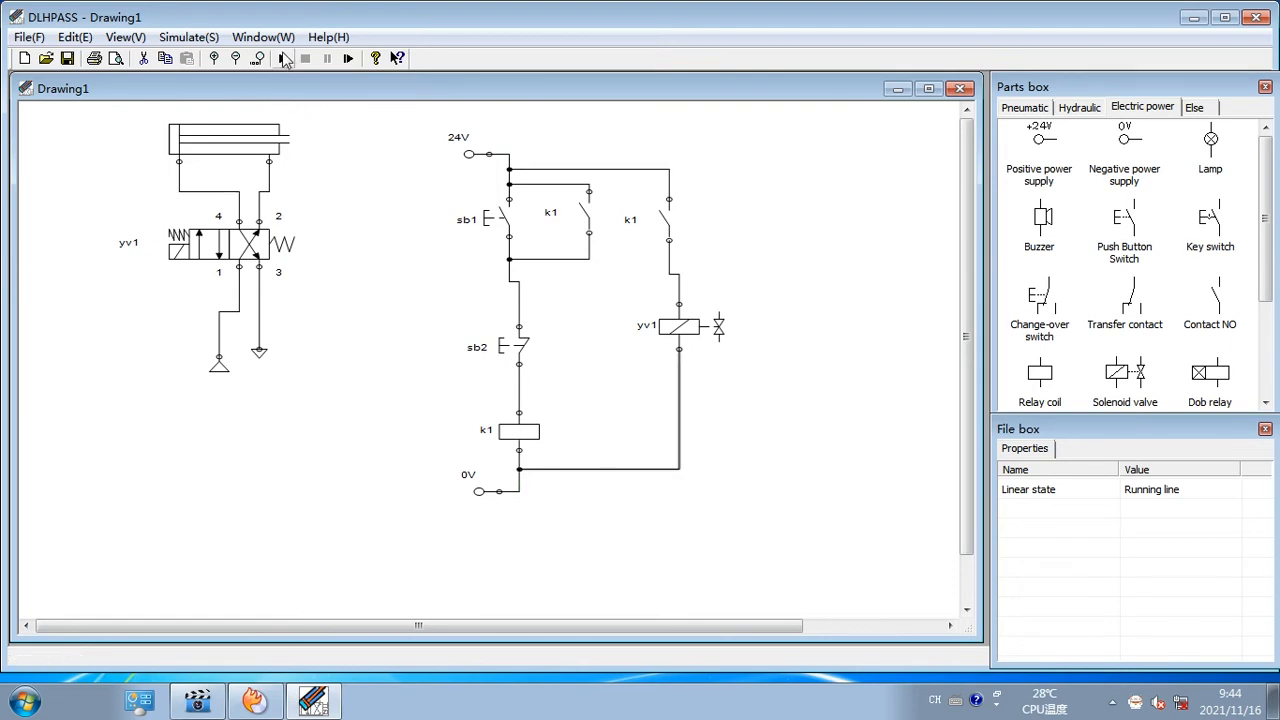
Simulate the circuit, operating sb1 and sb2 alternately twice to test the cylinder's motion, and stop the simulation
left_click(284, 59)
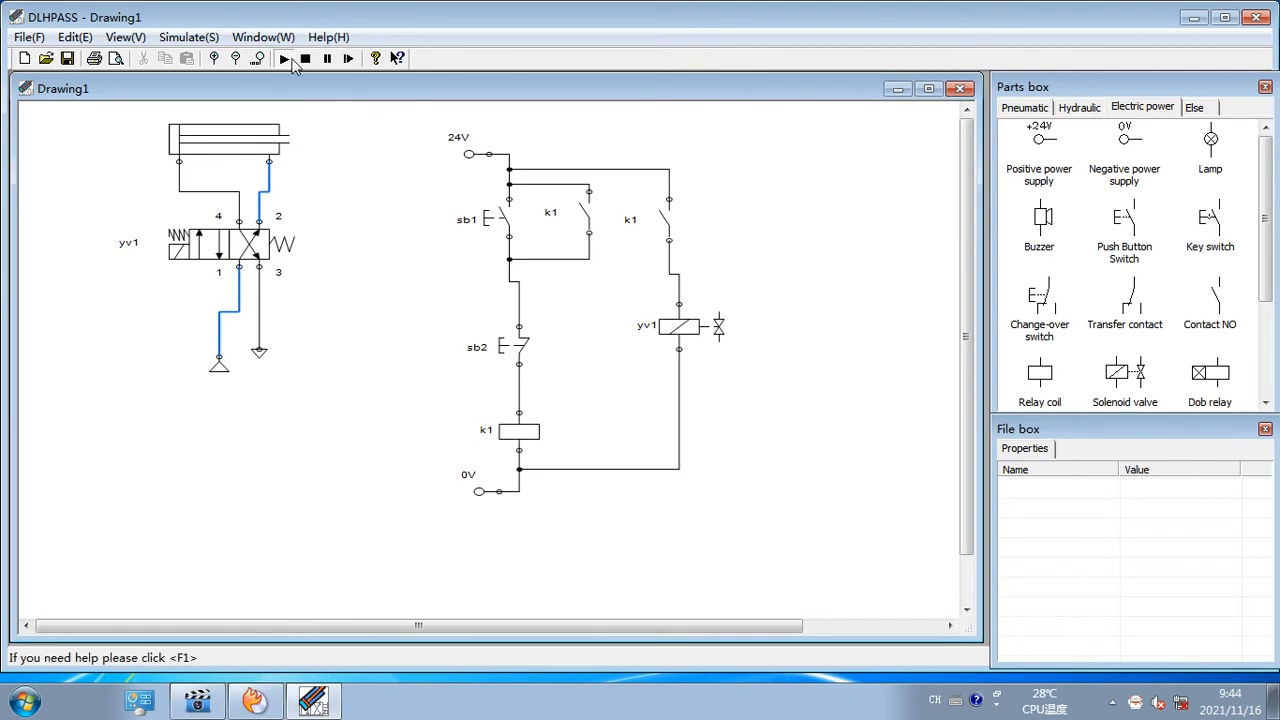
left_click(490, 225)
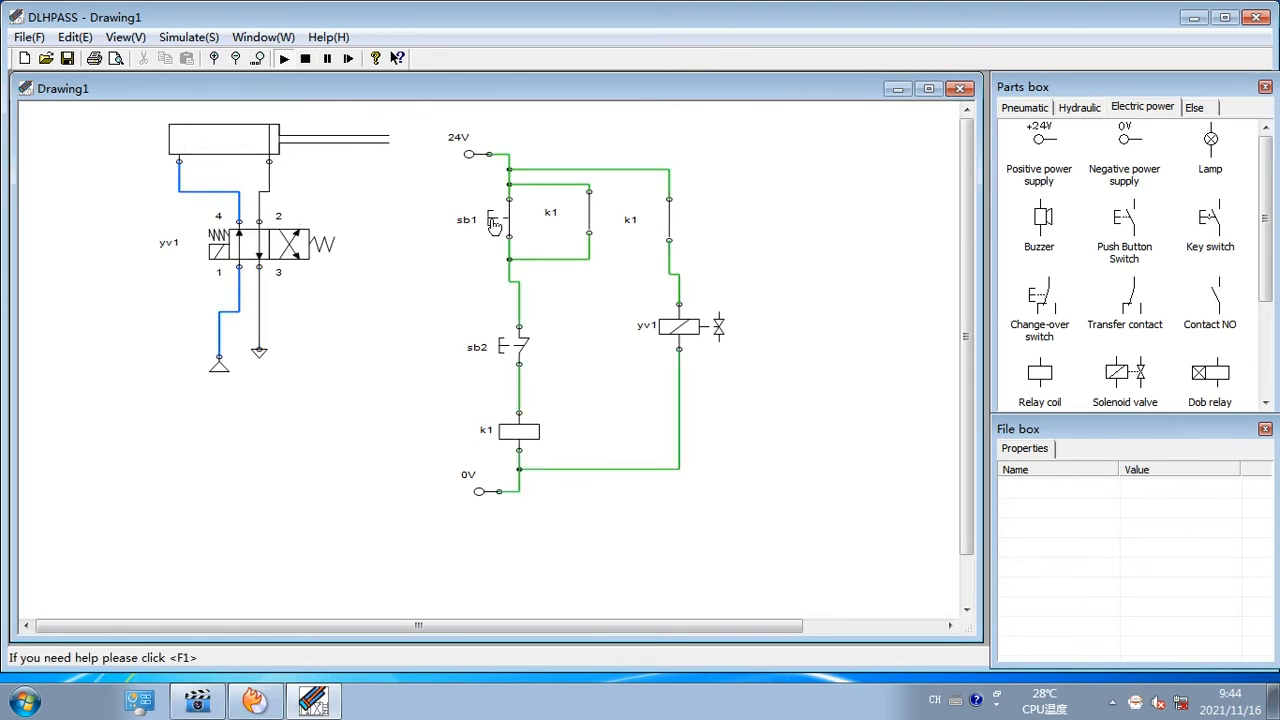
left_click(502, 352)
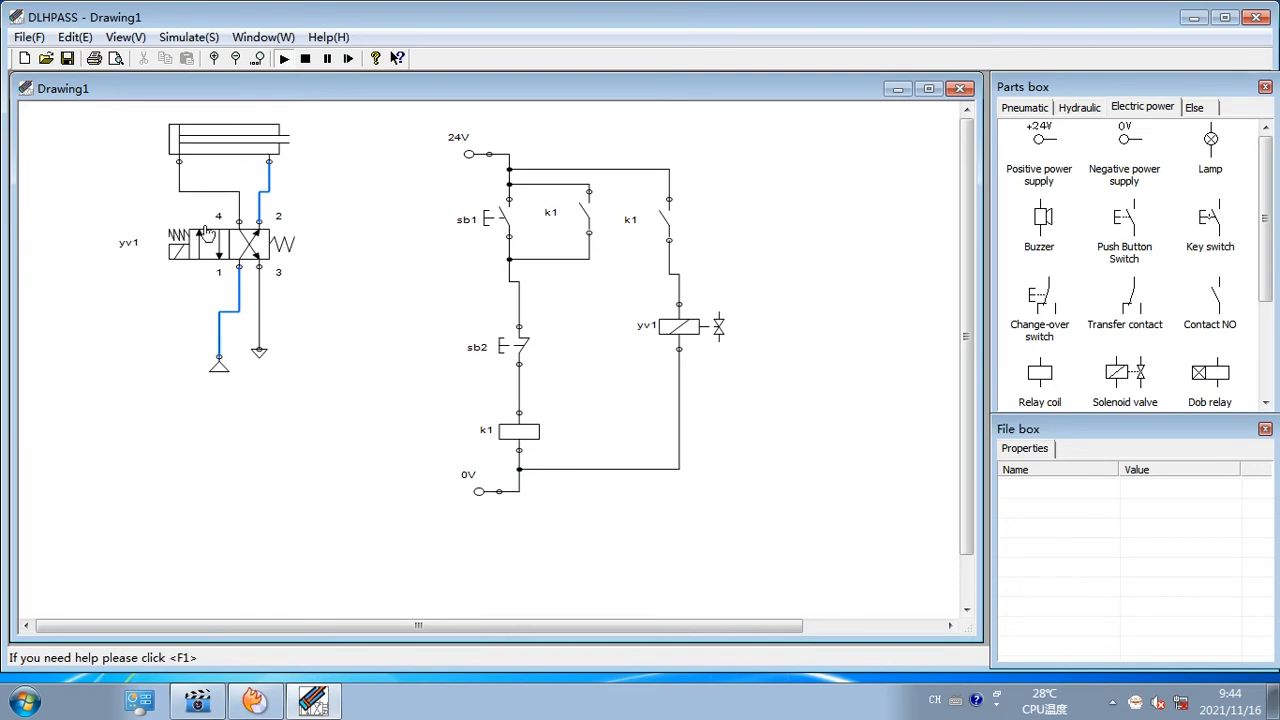
left_click(490, 225)
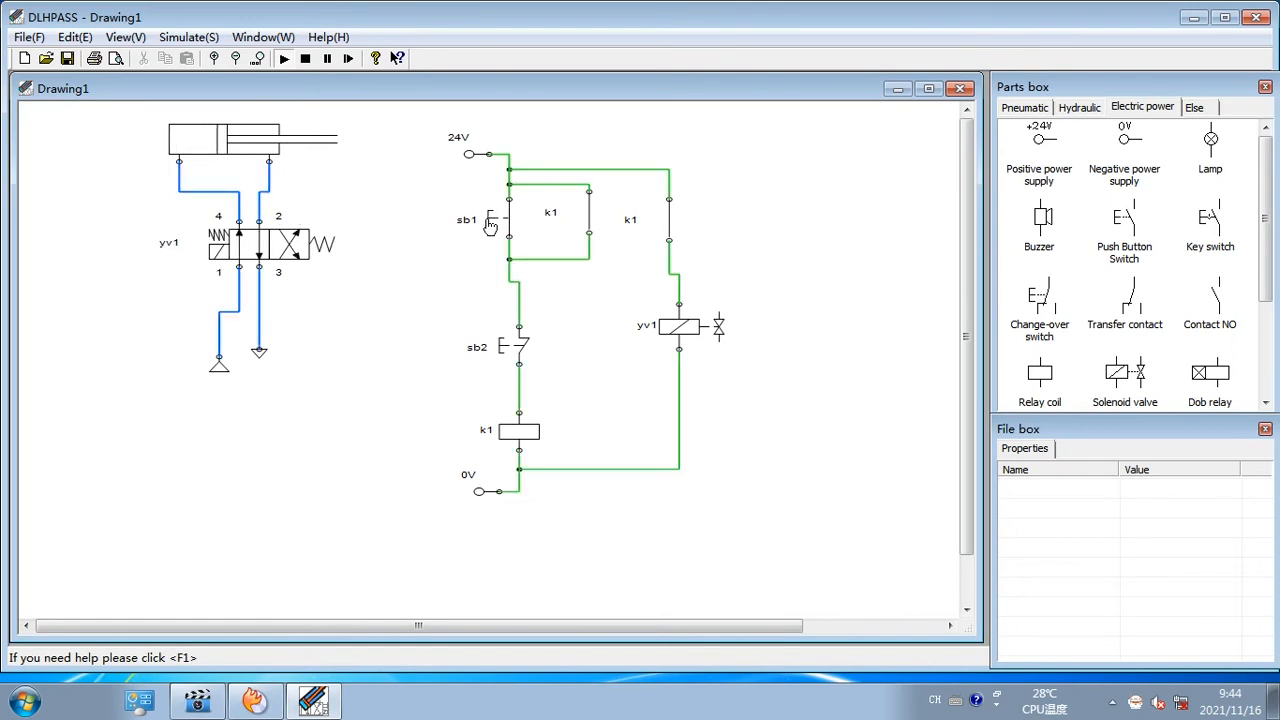
left_click(510, 348)
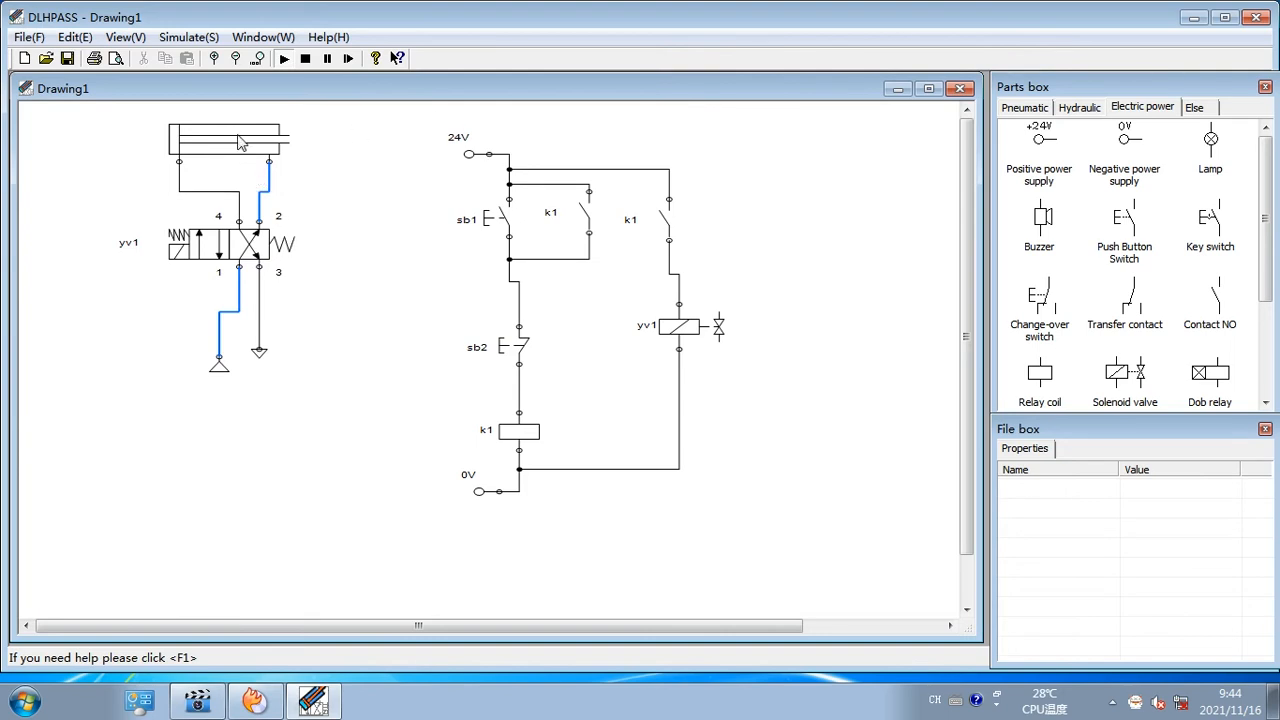
left_click(327, 58)
left_click(281, 64)
left_click(305, 58)
Delete the double-action cylinder and the 4/2 valve yv1 from the pneumatic circuit
left_click(225, 138)
left_click(151, 67)
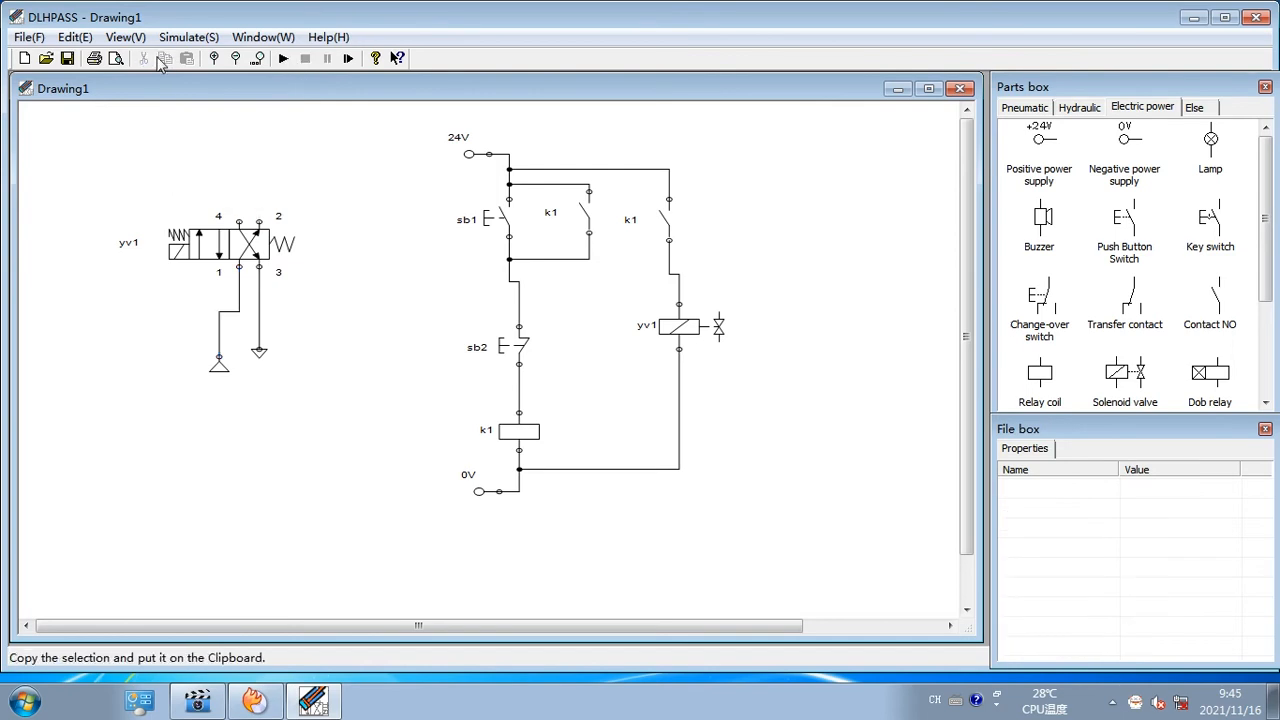
left_click(284, 253)
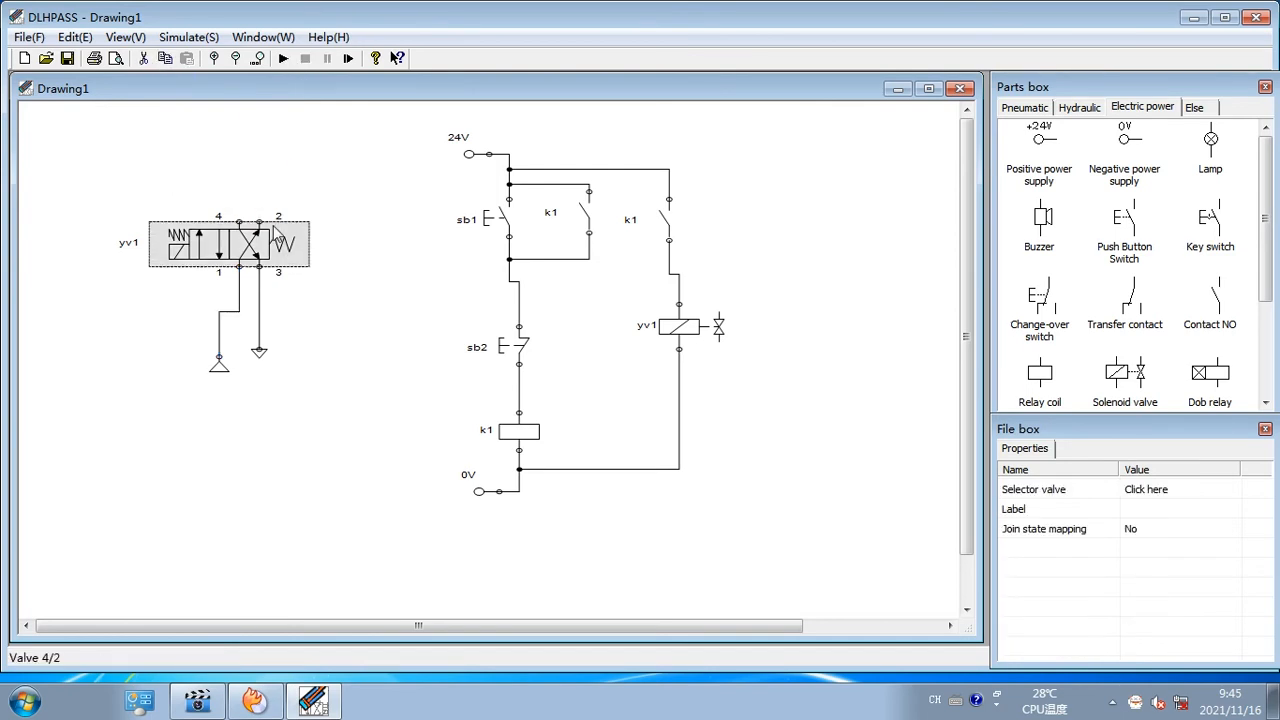
key("Delete")
Delete both k1 contacts, push button switch sb1 and solenoid valve yv1 together with their wiring
left_click(597, 237)
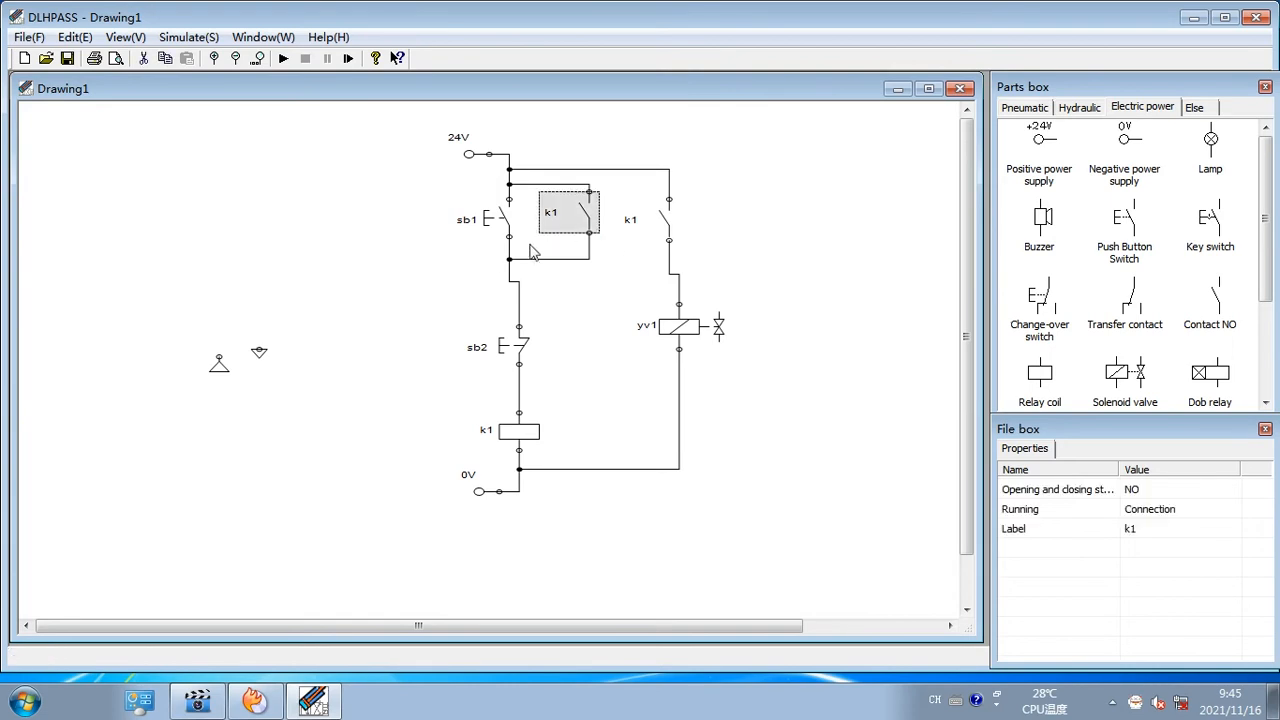
key("Delete")
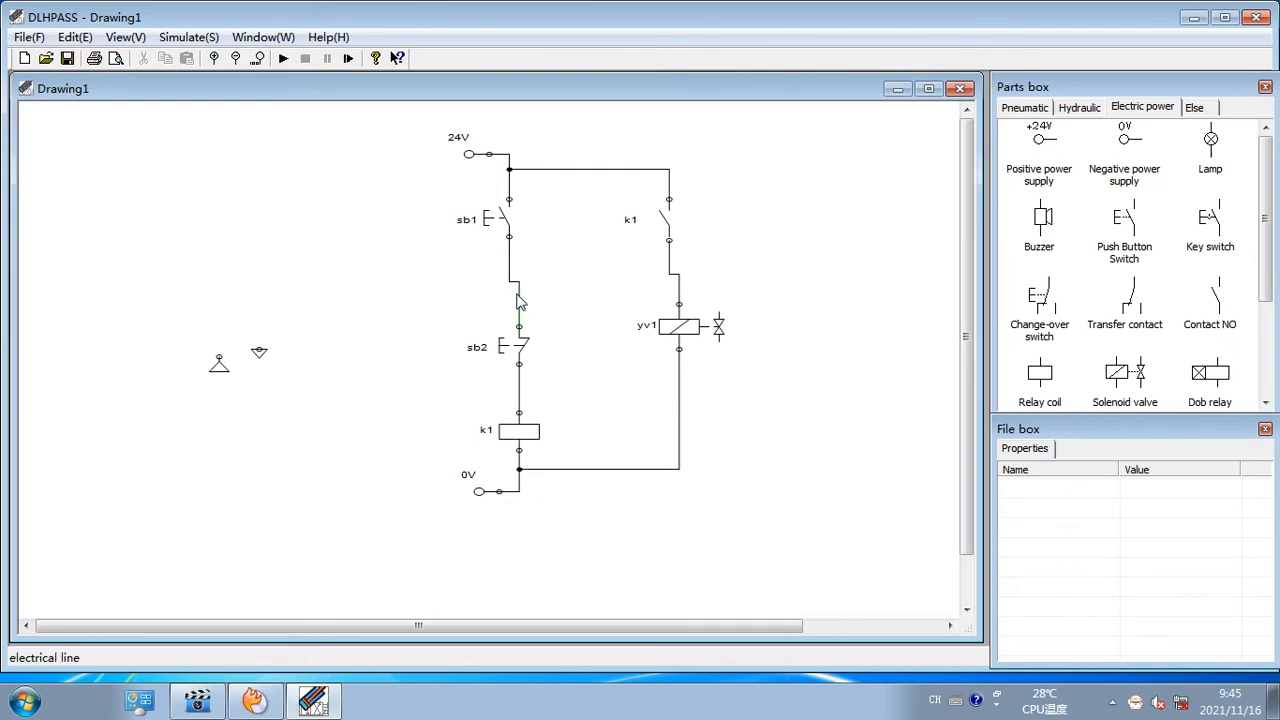
left_click(510, 246)
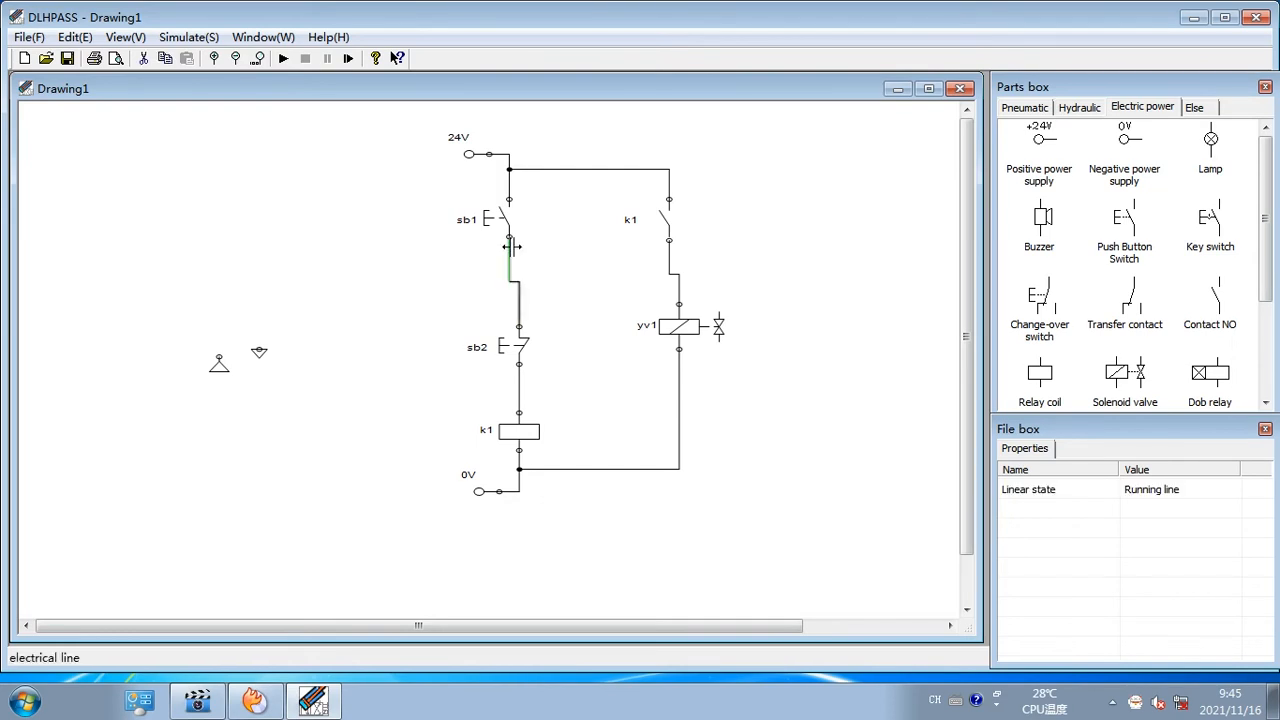
left_click(506, 220)
key("Delete")
left_click(511, 170)
key("Delete")
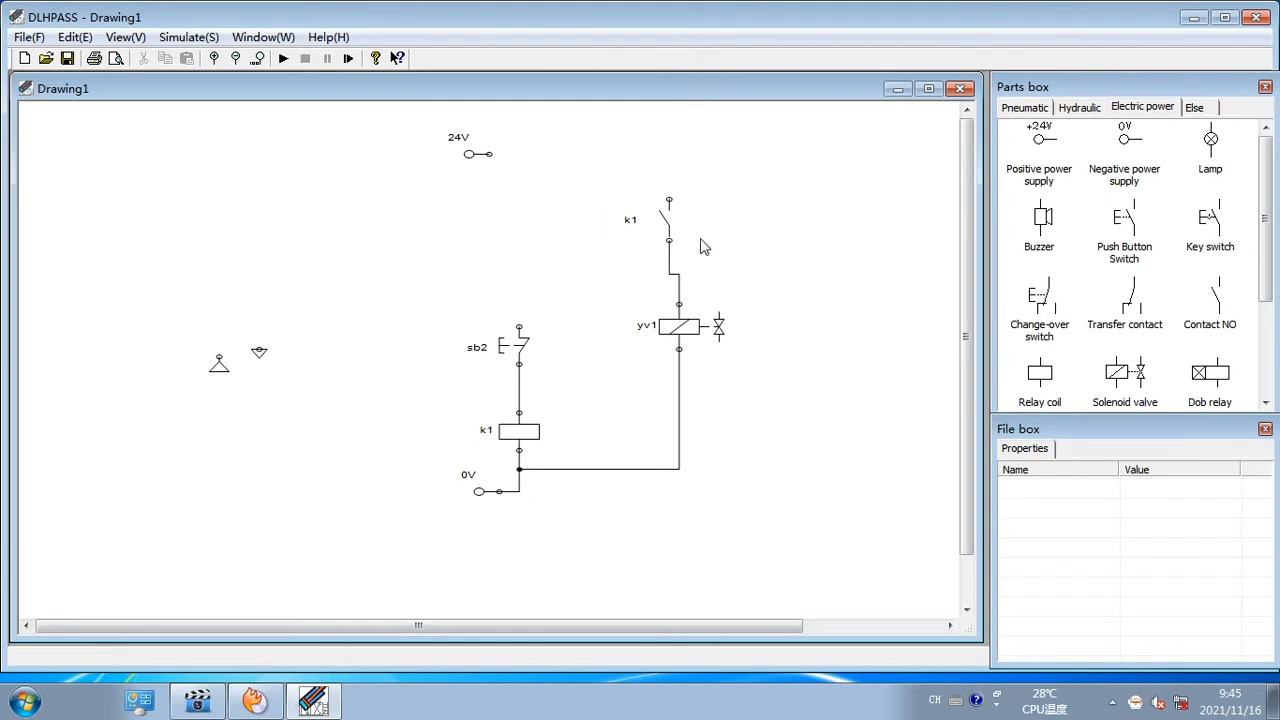
left_click(666, 240)
key("Delete")
left_click(692, 336)
key("Delete")
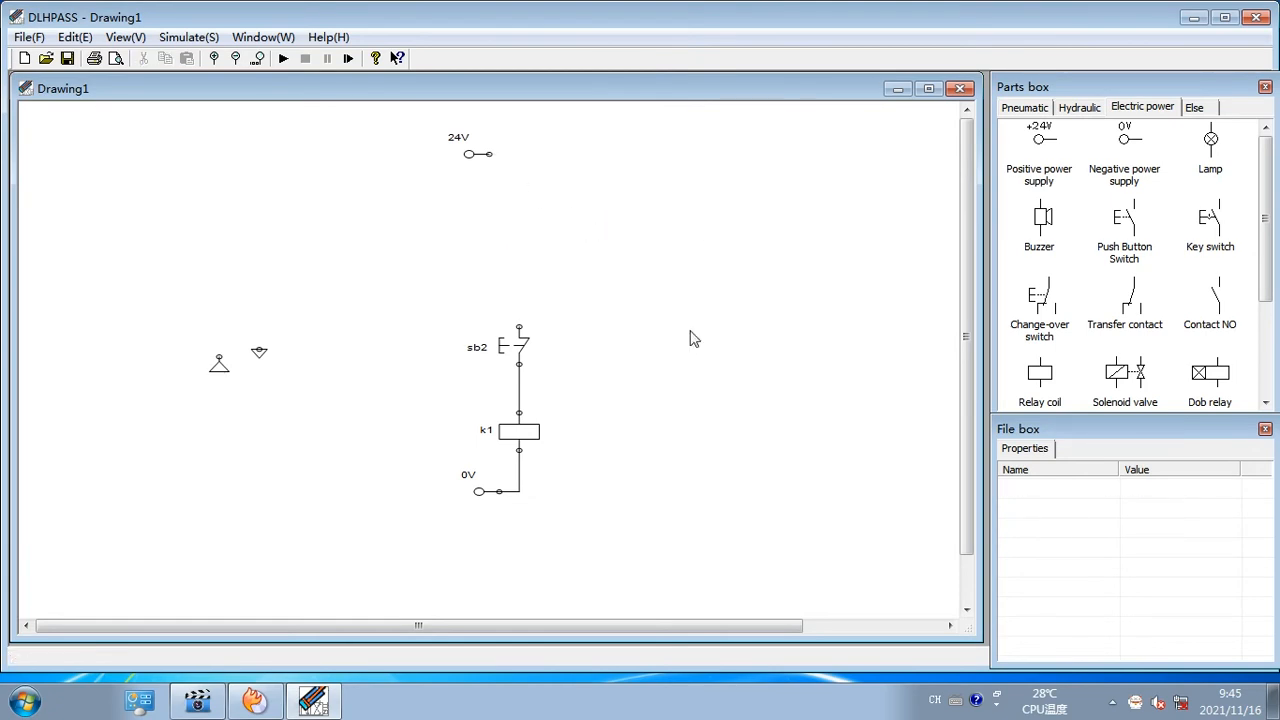
Delete relay coil k1, push button switch sb2 and the 0V and 24V supplies
left_click(521, 430)
key("Delete")
left_click(518, 355)
key("Delete")
left_click(487, 490)
key("Delete")
left_click(468, 154)
key("Delete")
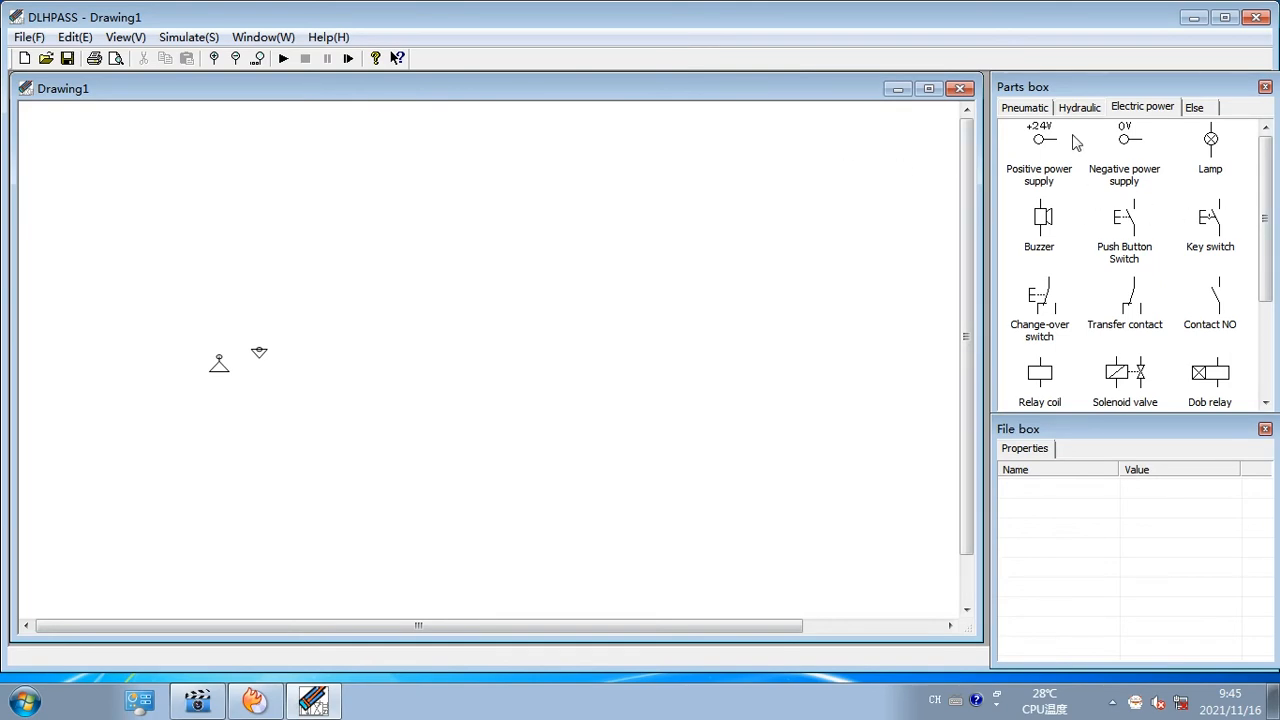
Place a Double-action Cylinder above the remaining pressure source and exhaust
left_click(1033, 112)
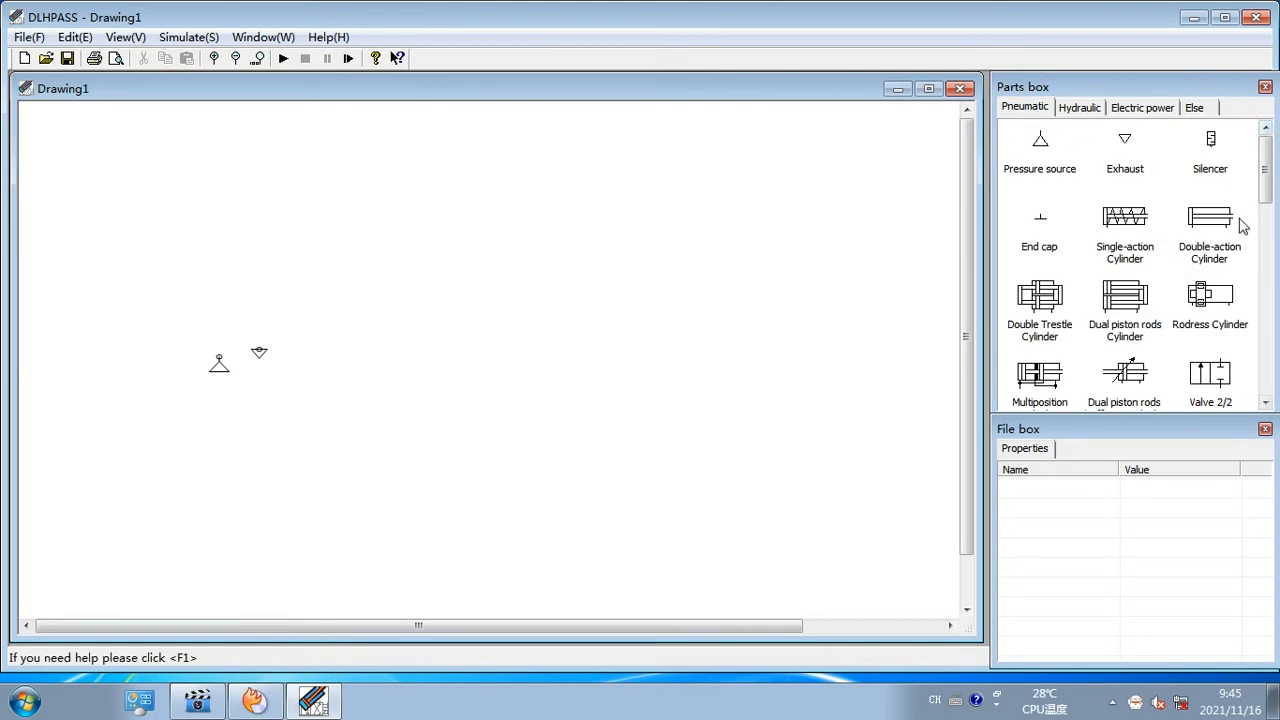
left_click_drag(1218, 220, 229, 156)
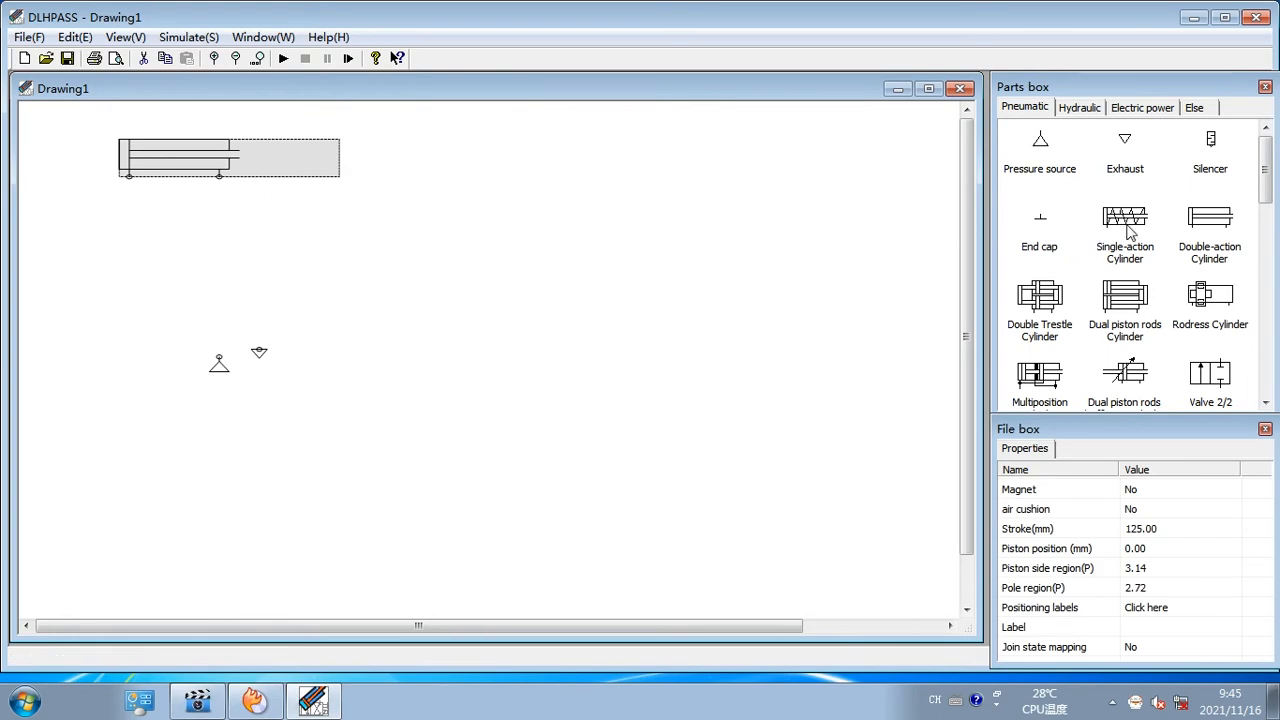
scroll(1131, 266, "down", 2)
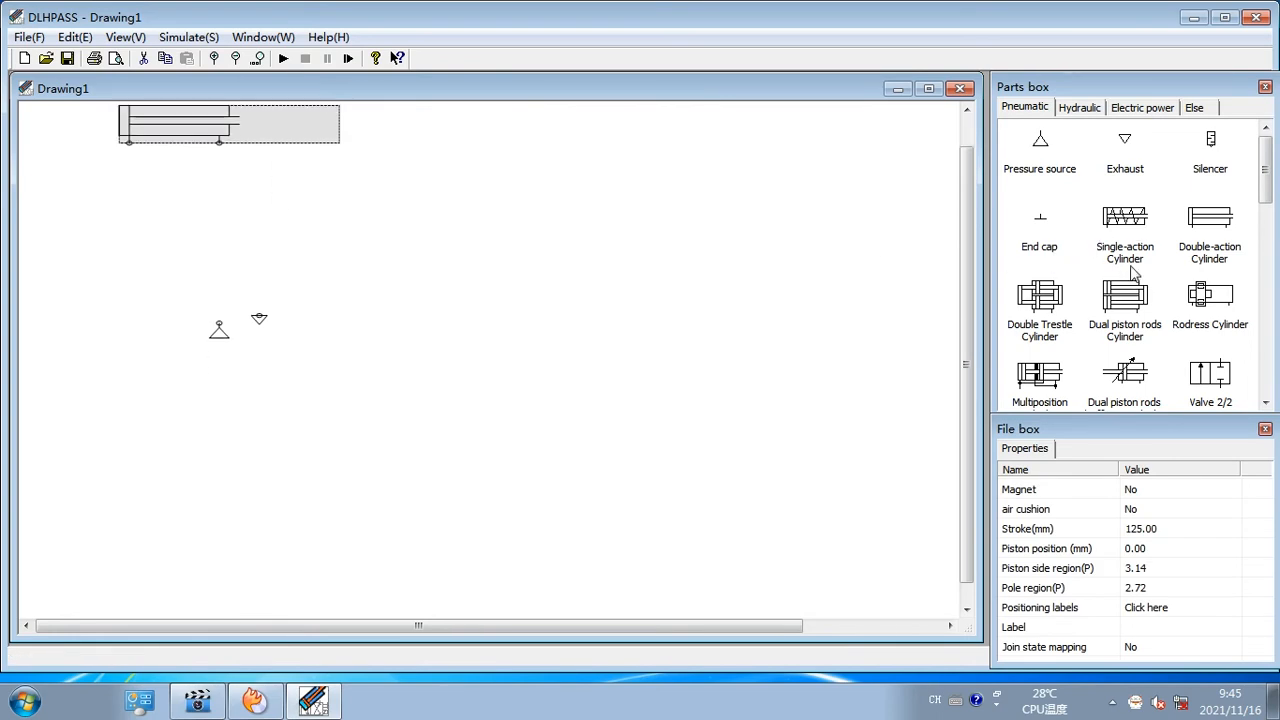
Place an adjustable one-way throttle valve below the cylinder, rotate it 90° and position it near the cylinder's rear port
left_click_drag(1265, 172, 170, 219)
scroll(1246, 263, "down", 6)
right_click(170, 210)
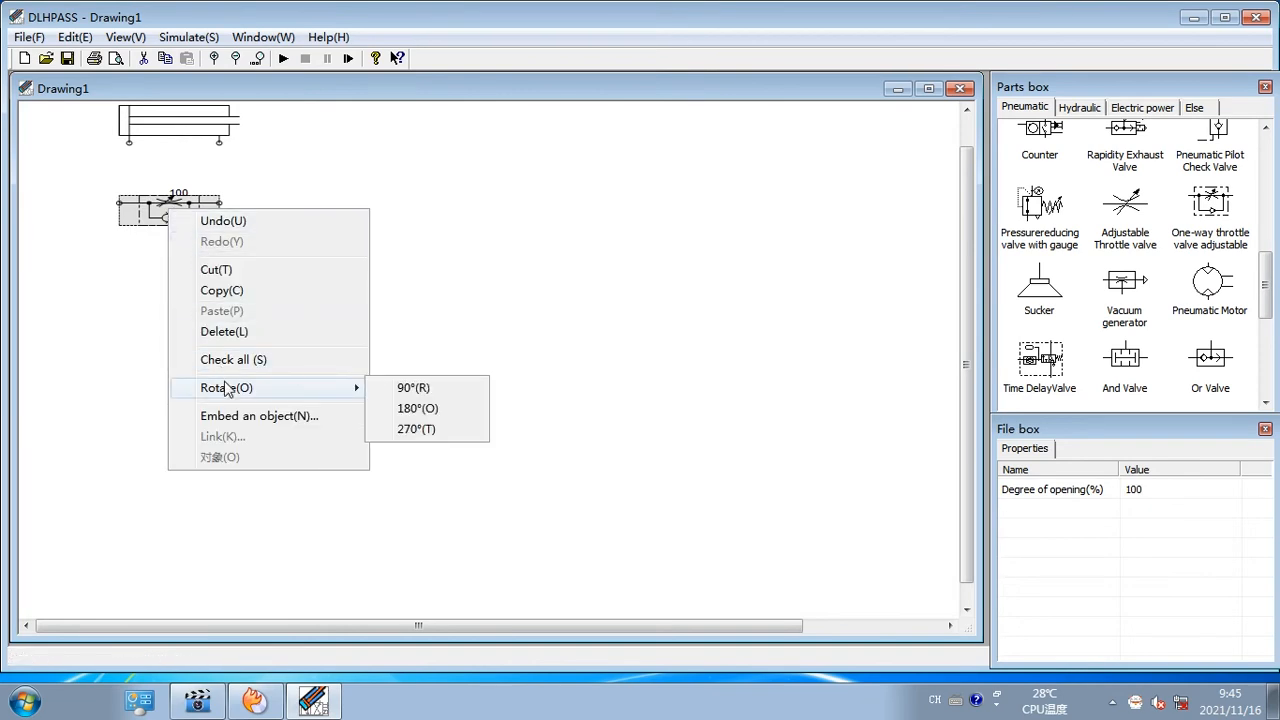
mouse_move(313, 389)
left_click(395, 387)
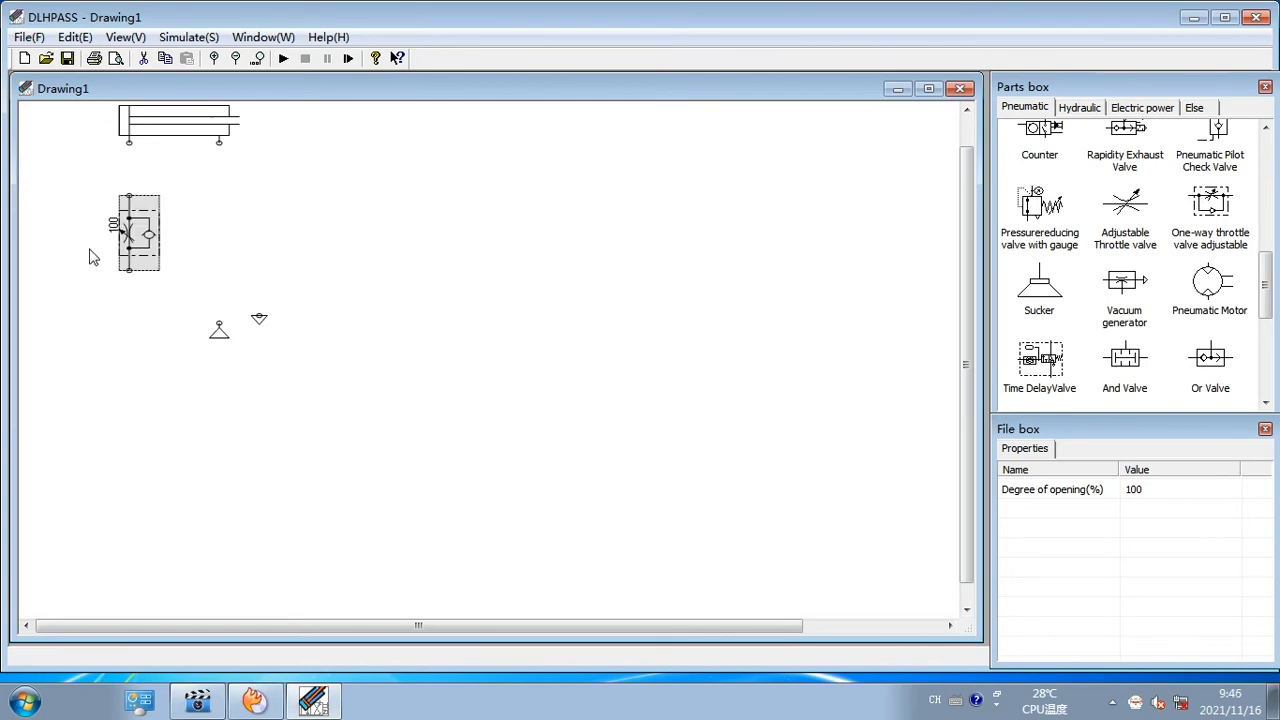
left_click_drag(124, 251, 114, 236)
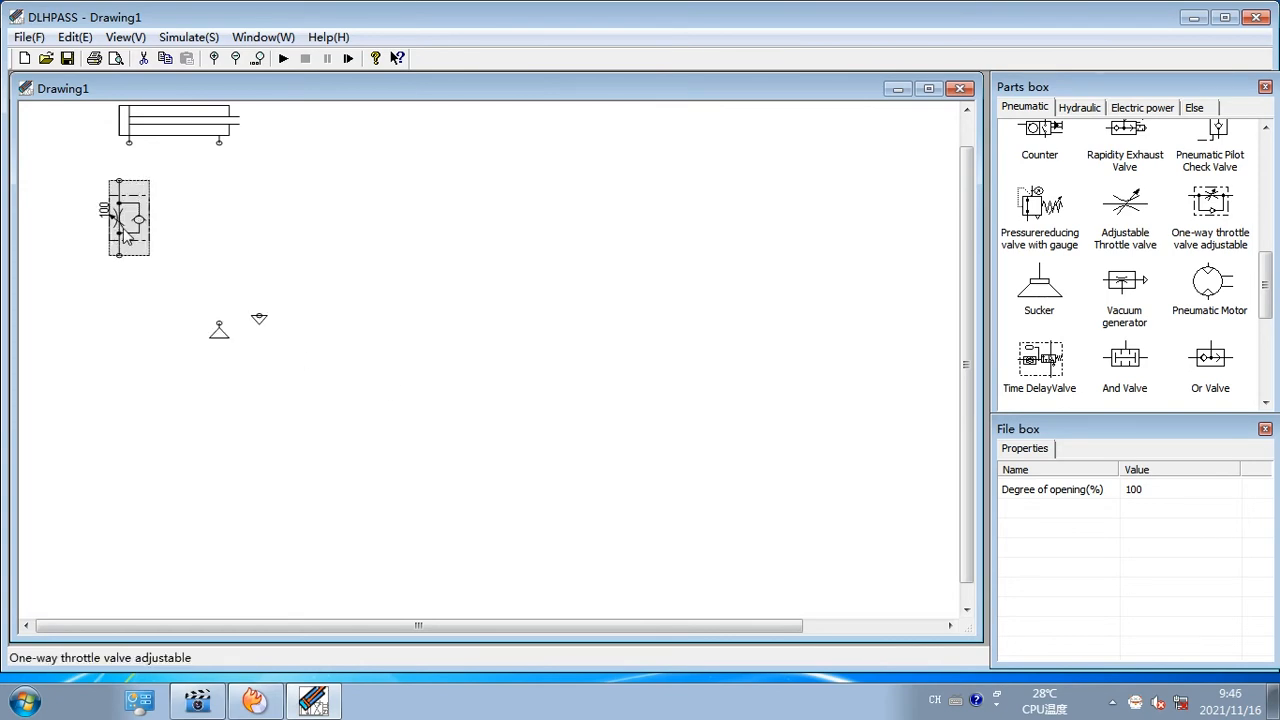
Set the one-way throttle valve's degree of opening to 50%
left_click(1168, 489)
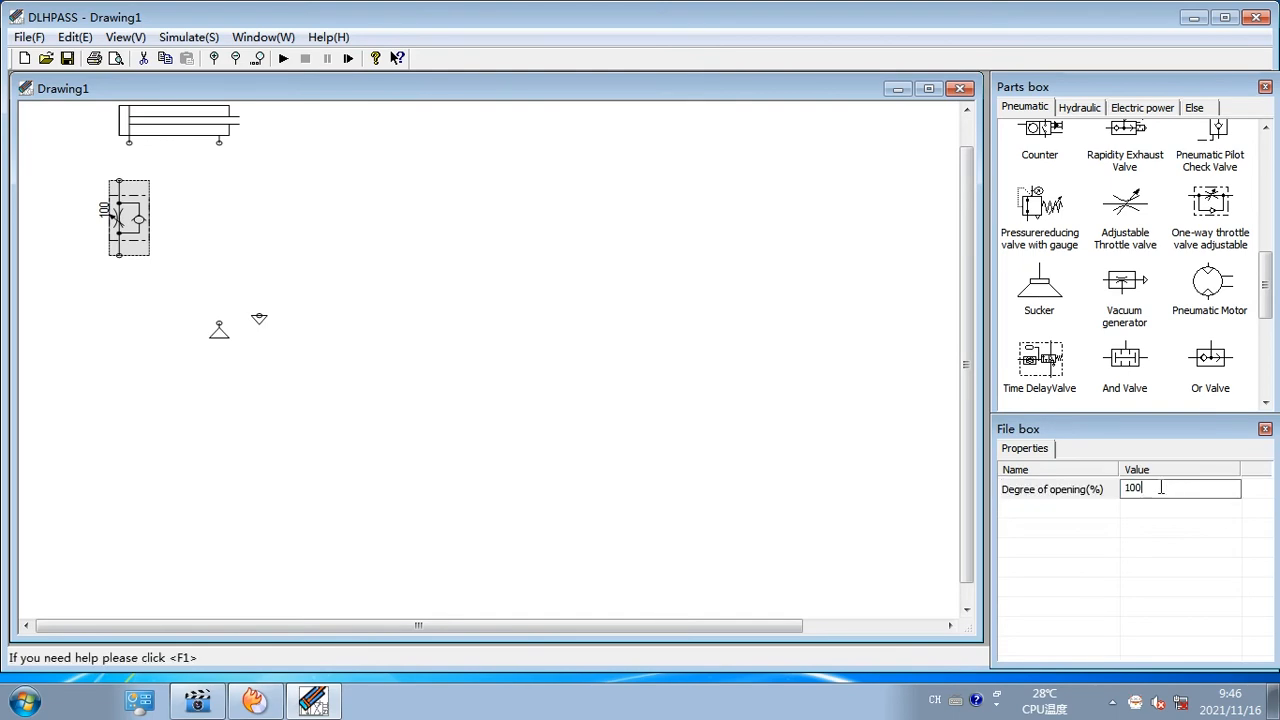
key("BackSpace")
key("BackSpace")
key("Return")
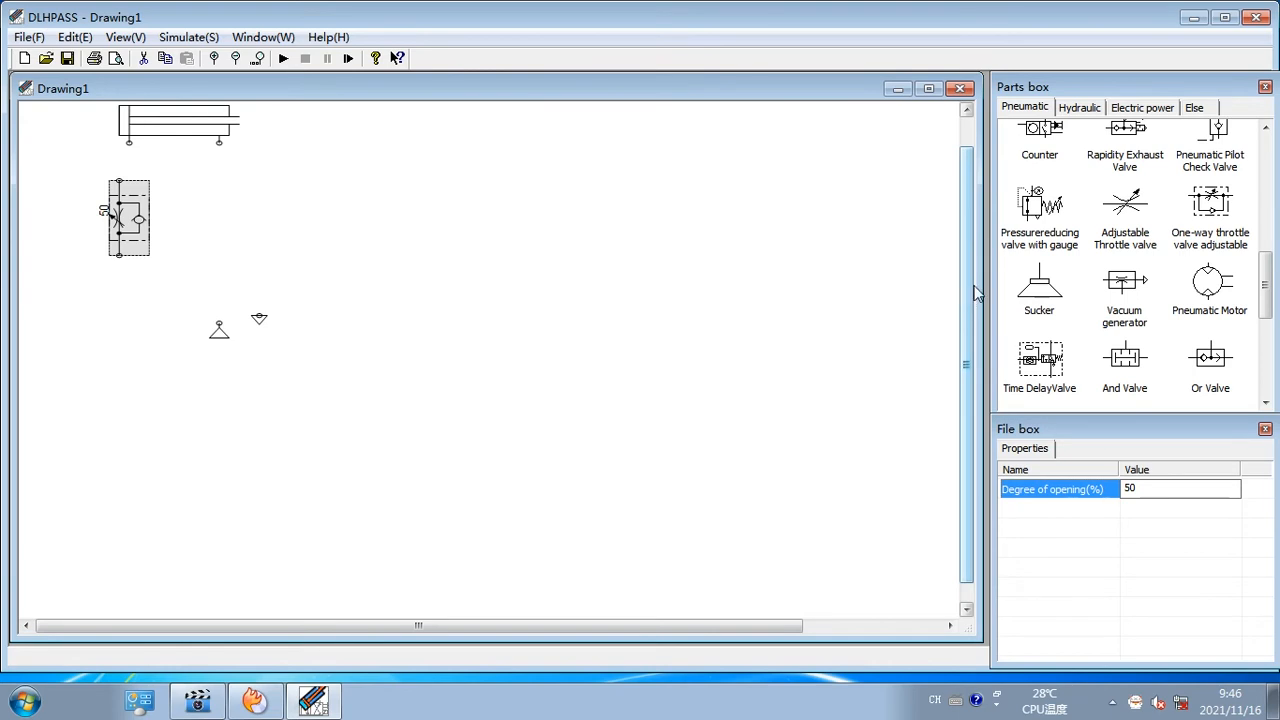
key("Return")
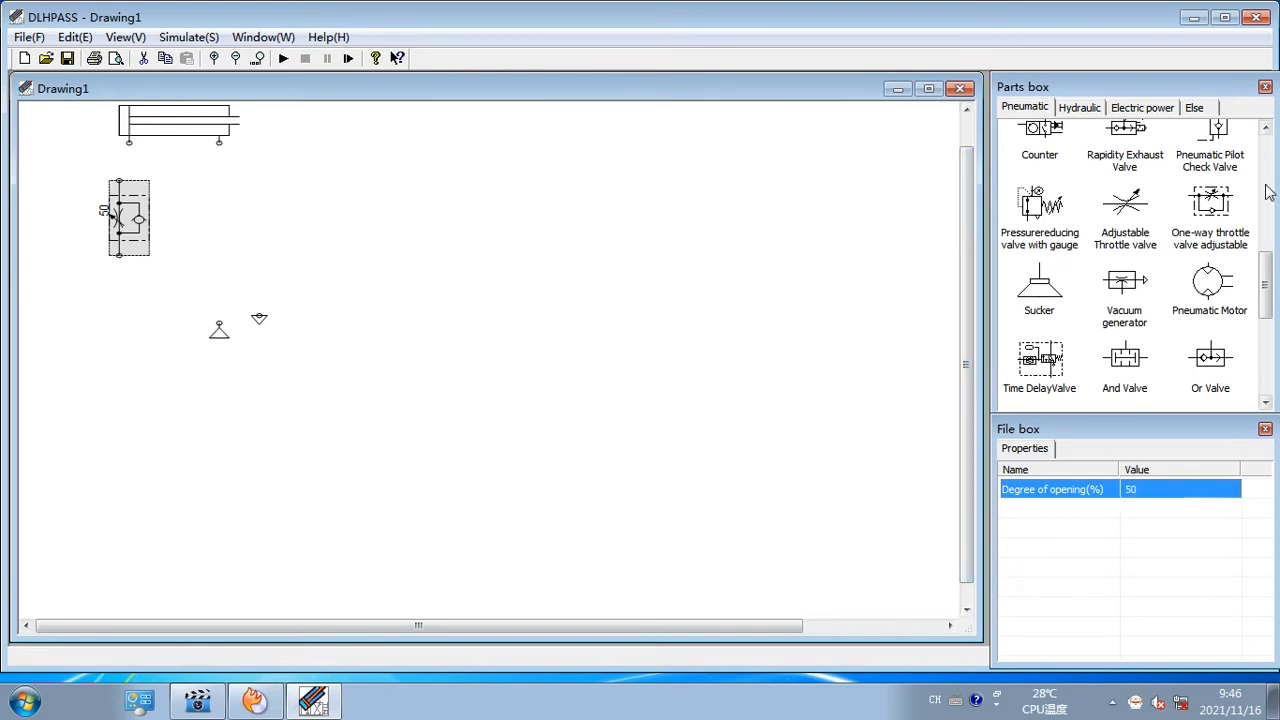
Place a Valve 5/2 below the one-way throttle valve, move the pressure source and exhaust beneath it, and align the throttle with the cylinder's rear port
left_click_drag(1266, 306, 198, 420)
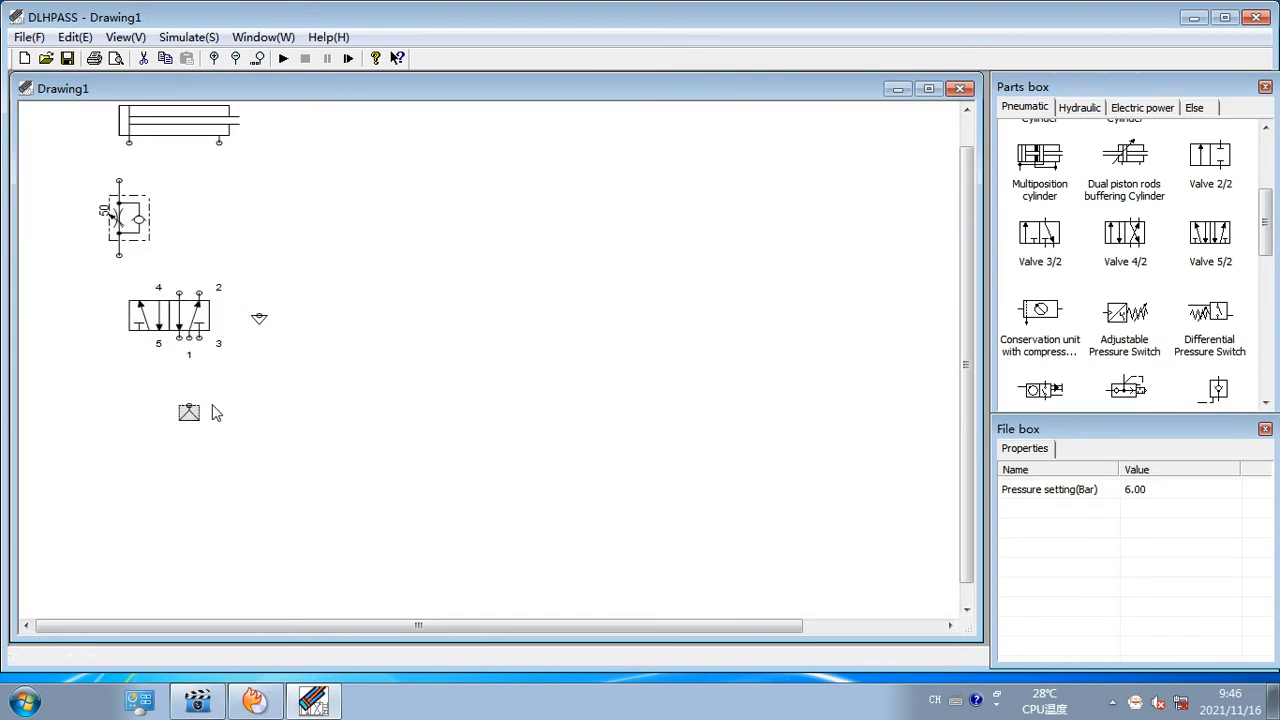
left_click_drag(260, 322, 220, 431)
left_click_drag(193, 323, 223, 309)
left_click_drag(145, 224, 152, 227)
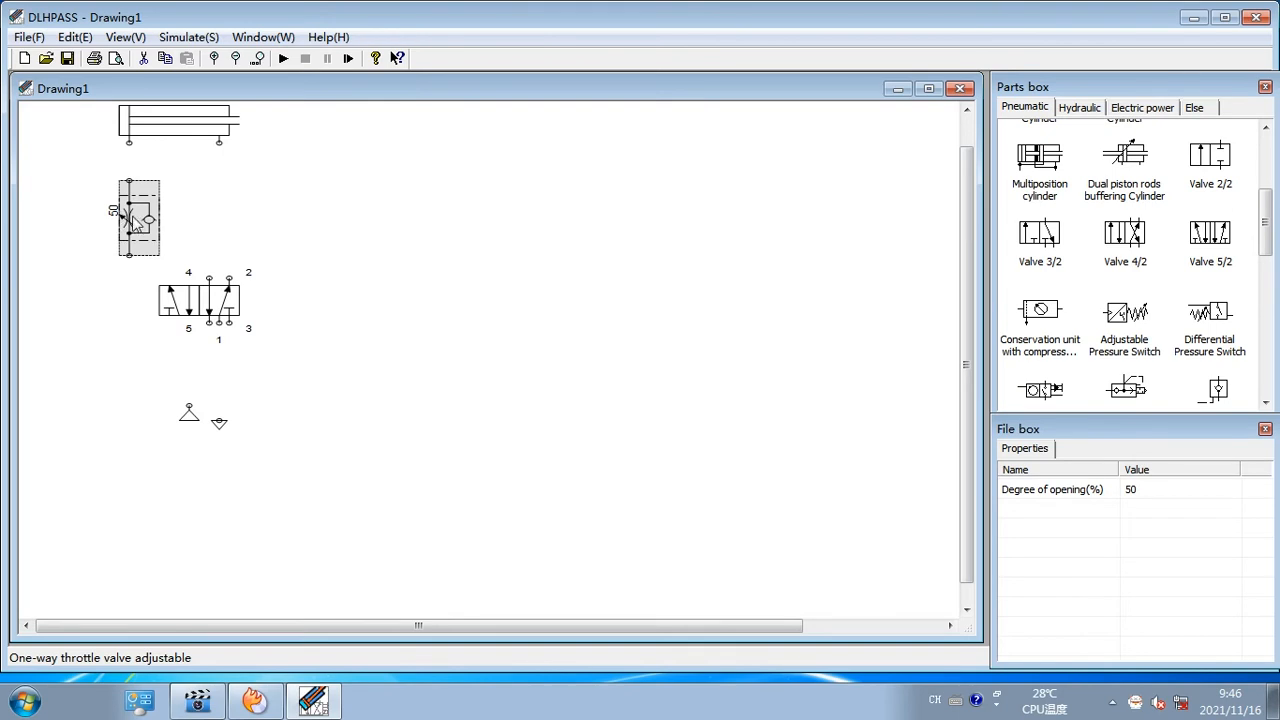
Duplicate the one-way throttle valve, place the copy beside the original and set its degree of opening to 100%
left_click(231, 218)
left_click(160, 219)
key("ctrl+v")
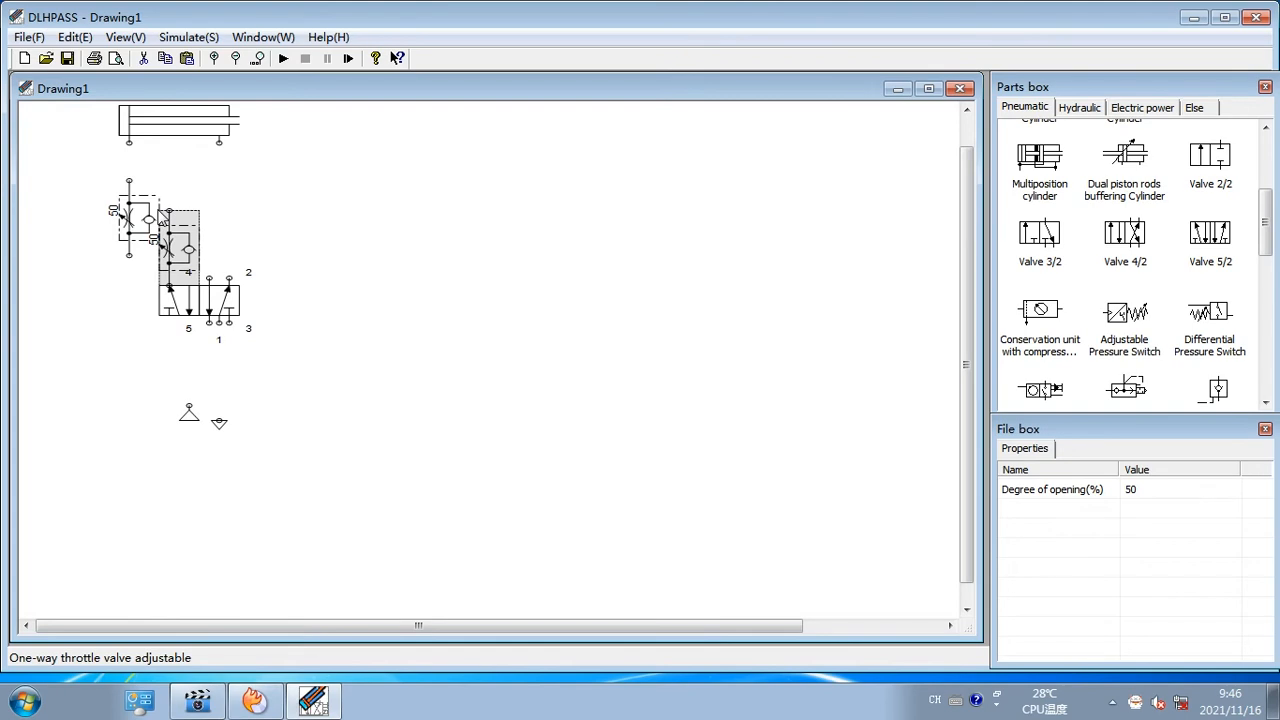
left_click_drag(197, 243, 227, 216)
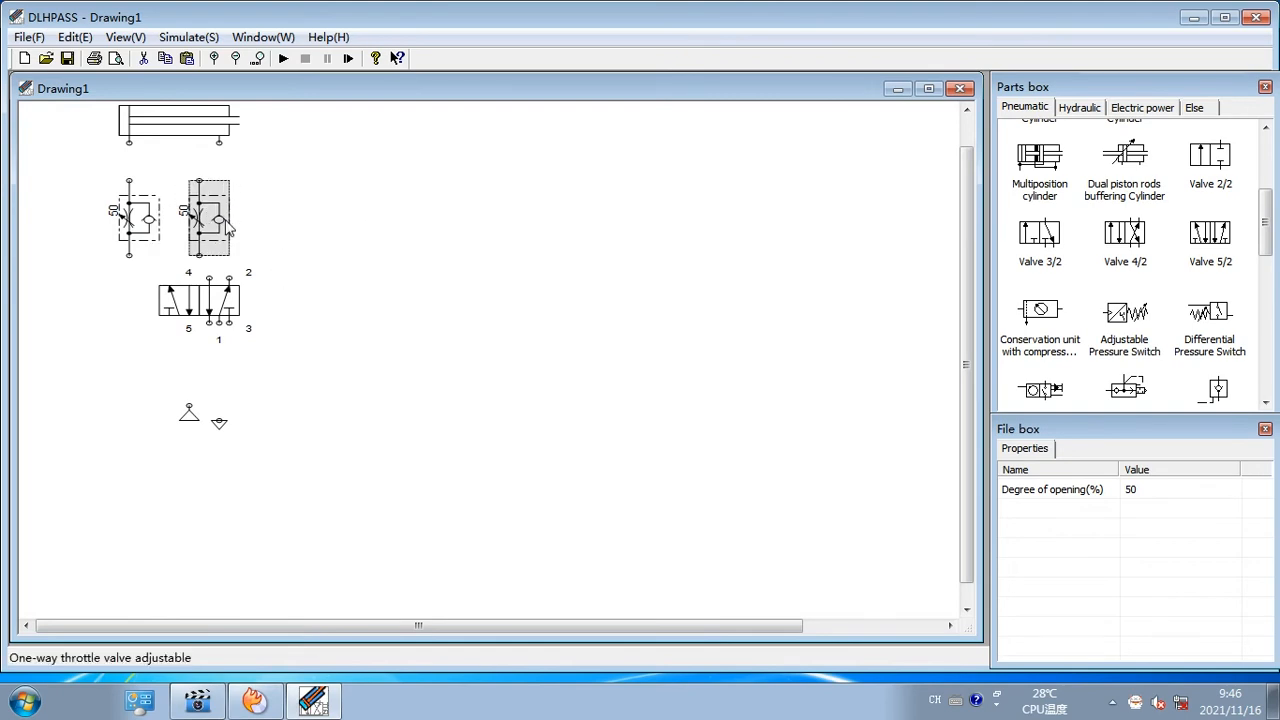
left_click(1153, 493)
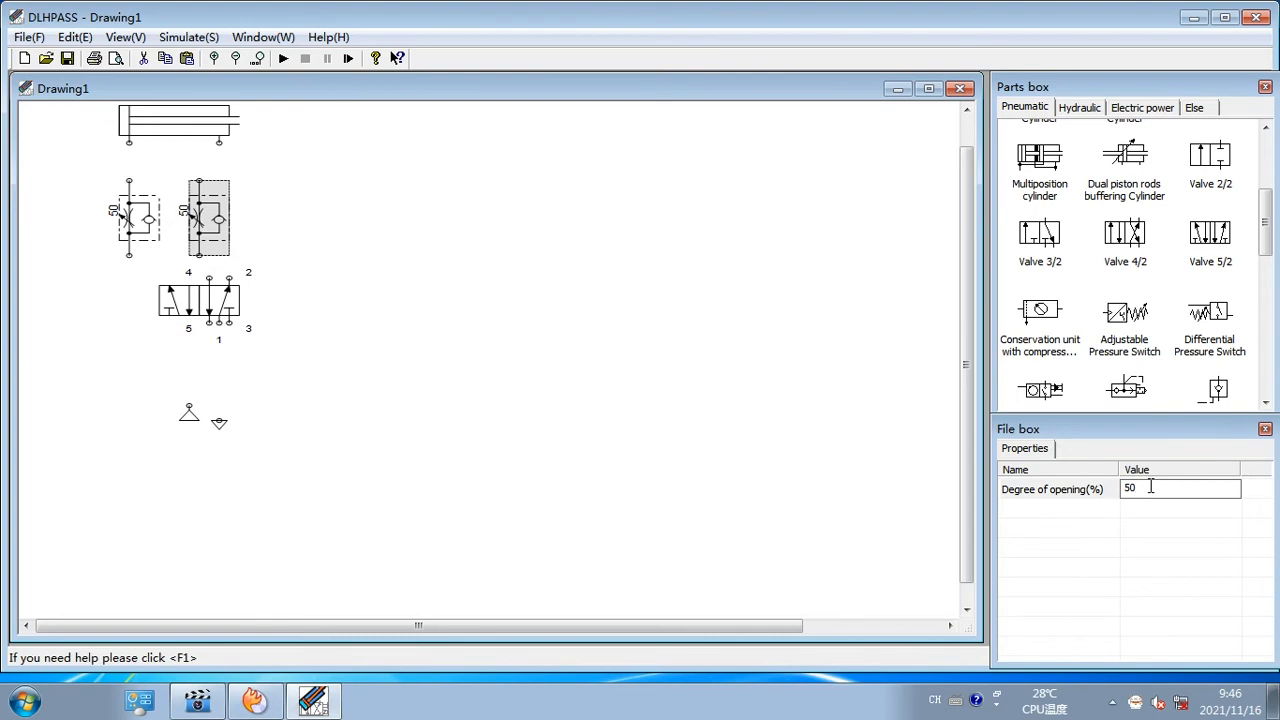
type("100")
key("Return")
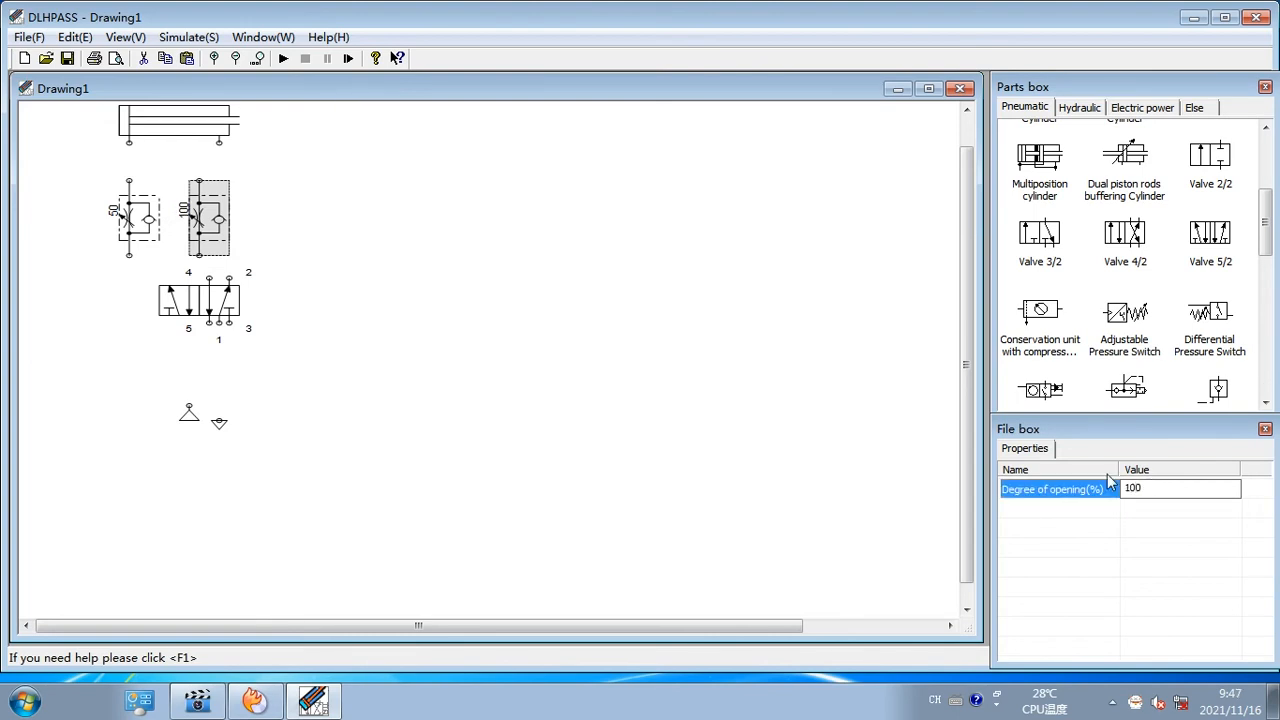
Reposition the 5/2 valve below the throttle valves and give it a spring-symbol solenoid left drive labelled yv1
left_click_drag(165, 295, 135, 325)
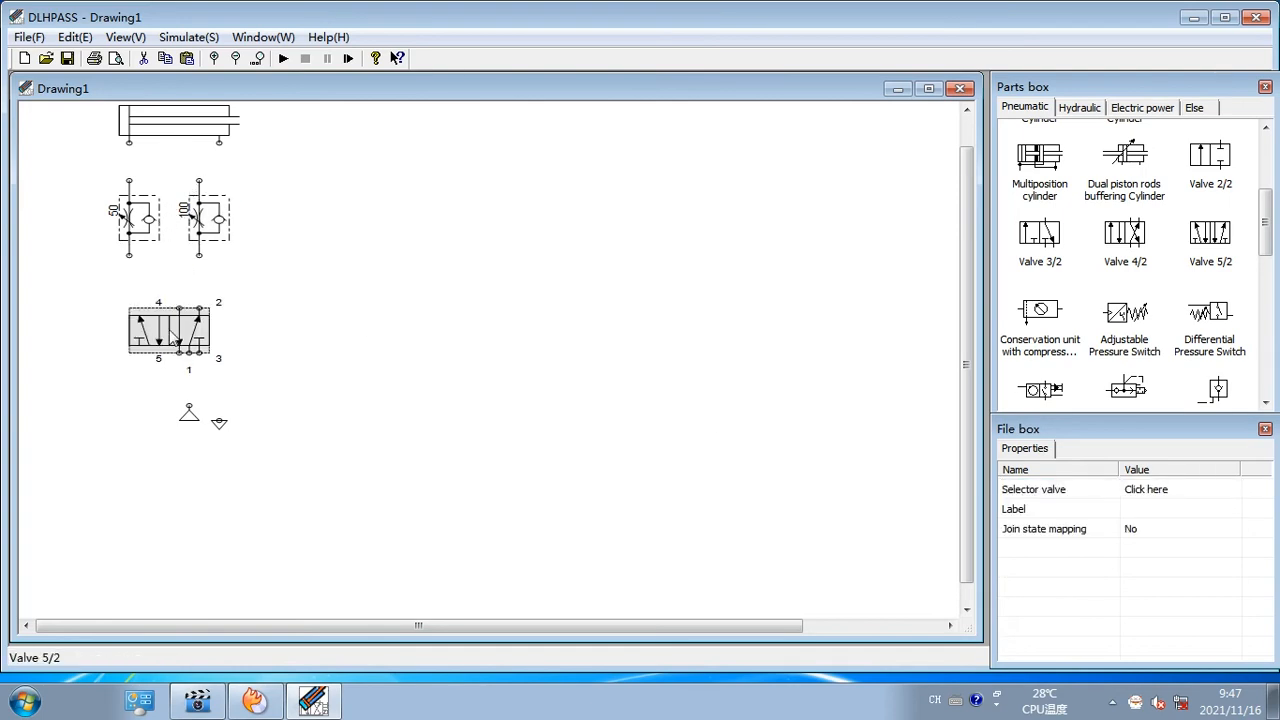
double_click(173, 338)
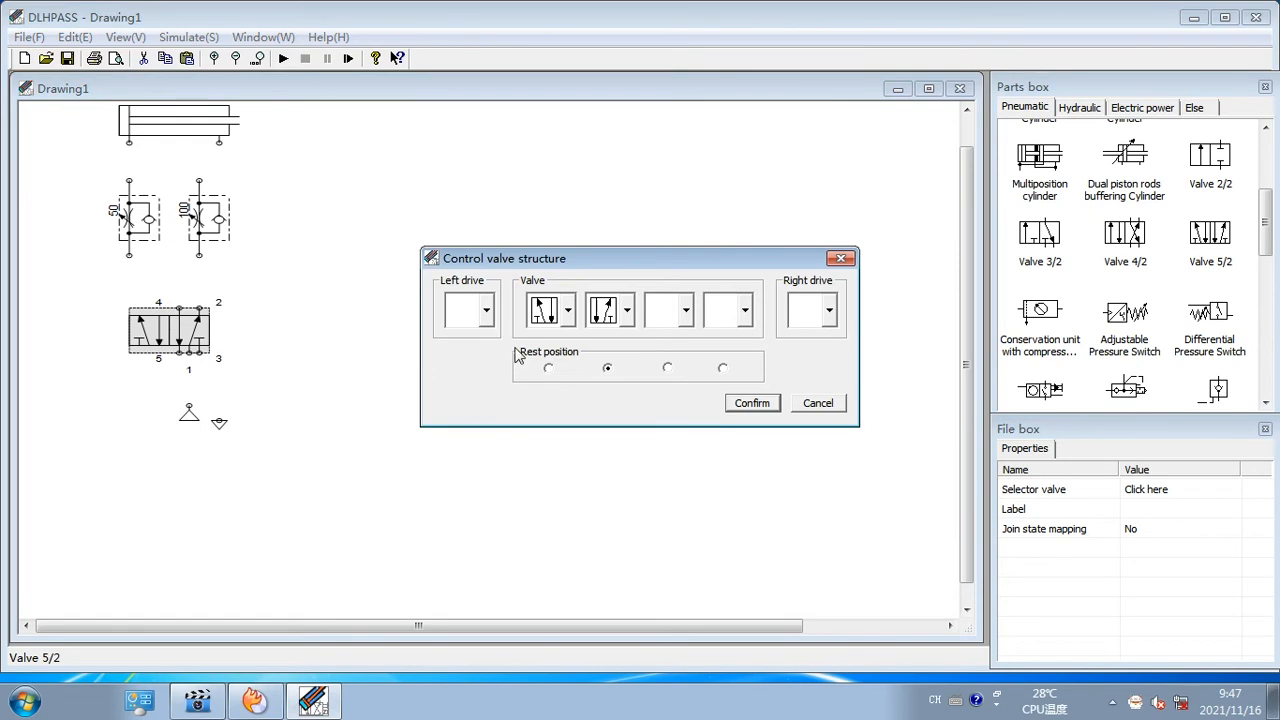
left_click(487, 318)
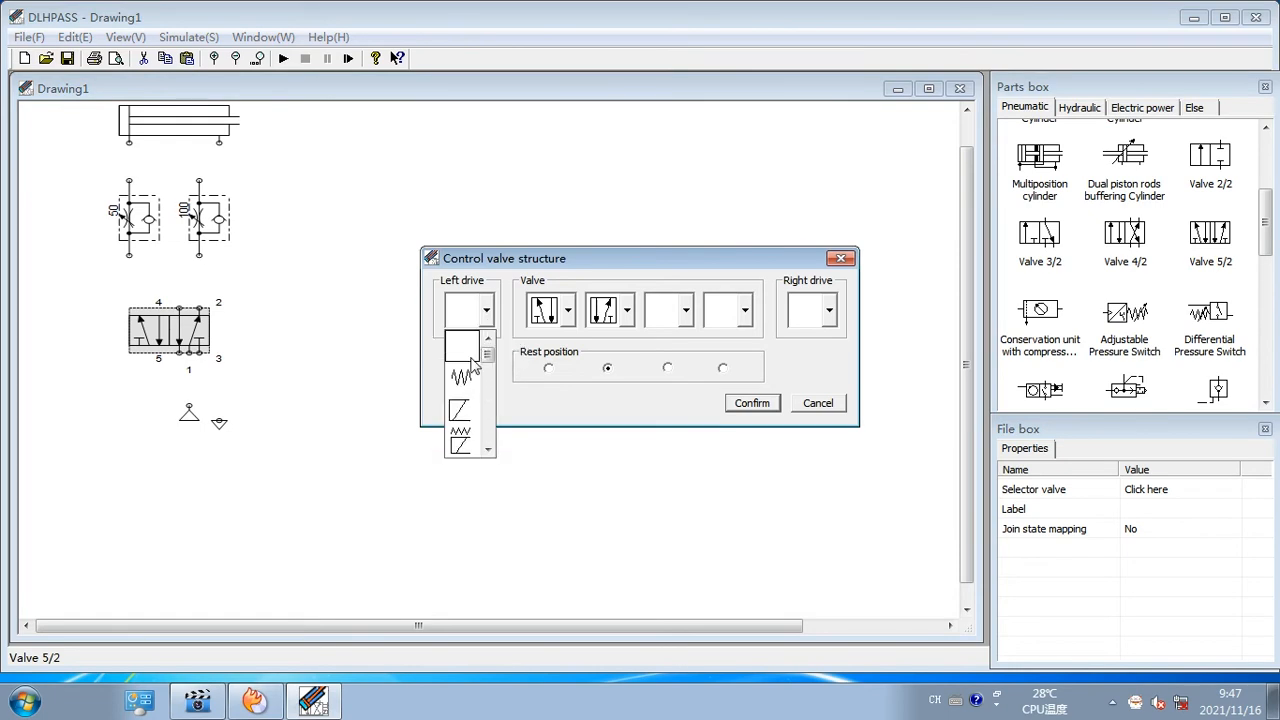
left_click(475, 443)
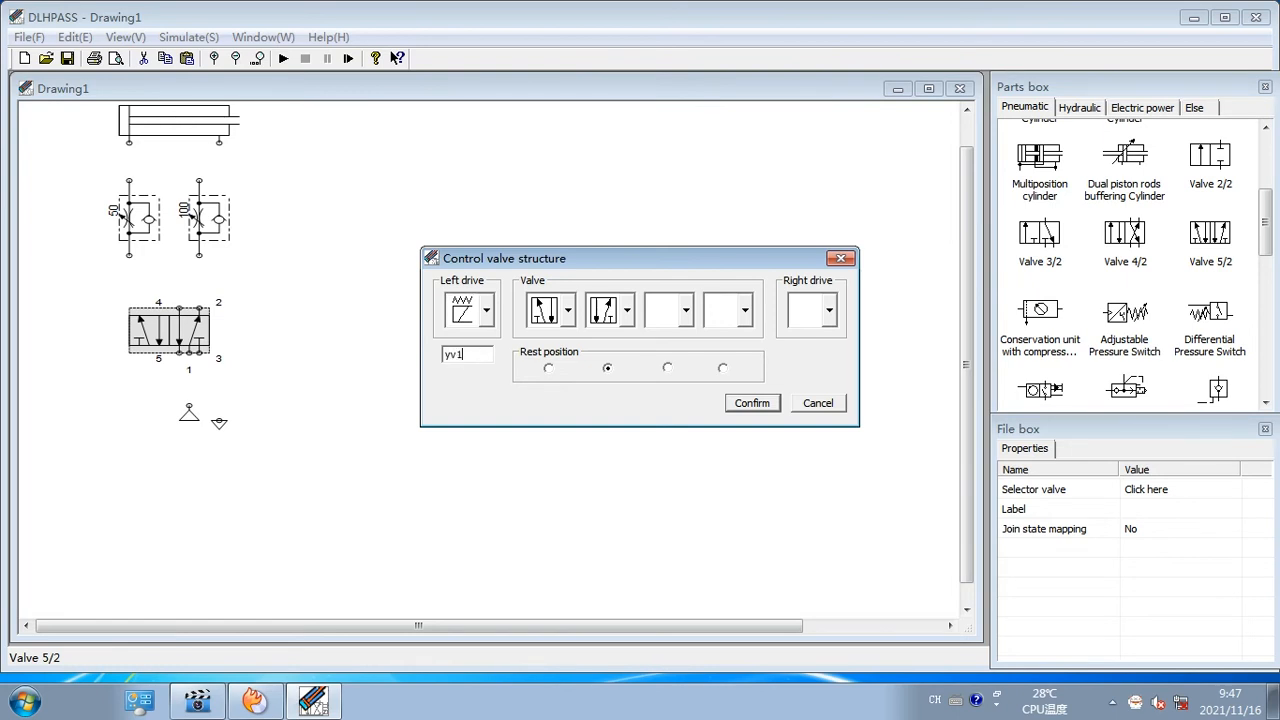
key("Return")
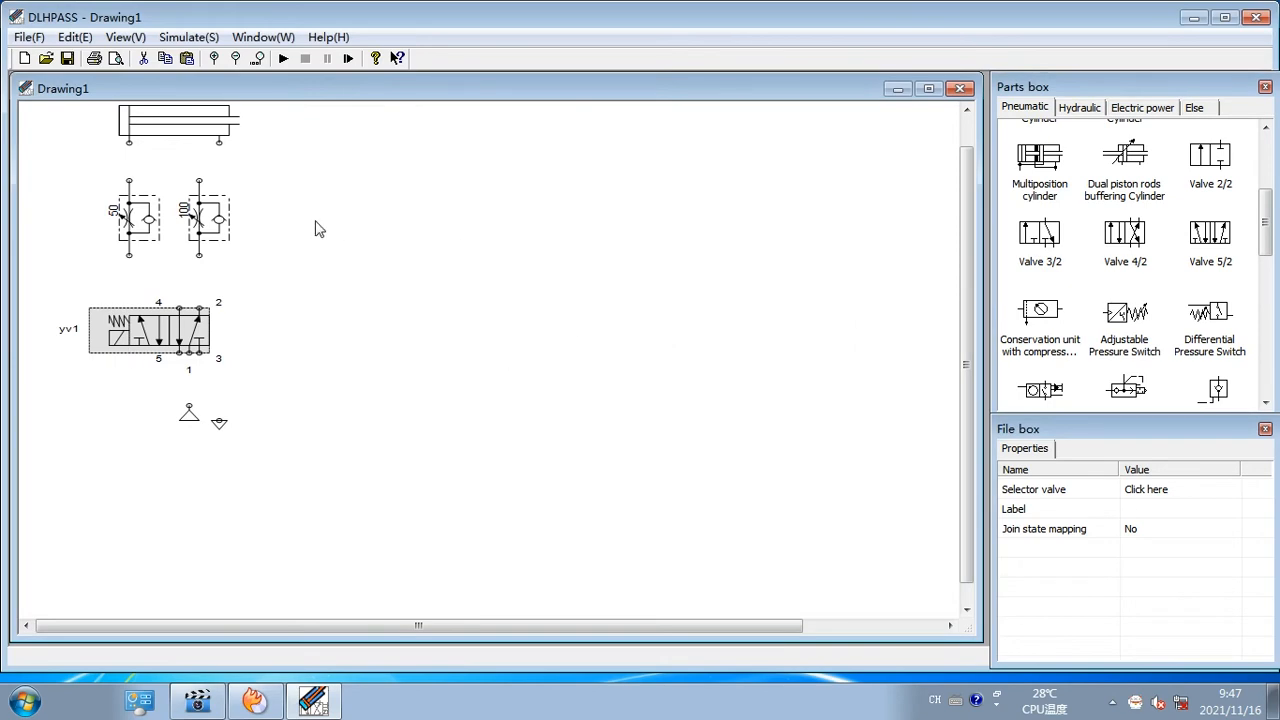
Shift the 5/2 valve slightly towards the cylinder's front port and assign a spring as its right drive
mouse_move(203, 330)
left_mouse_down()
mouse_move(192, 320)
mouse_move(210, 320)
left_mouse_up()
double_click(210, 320)
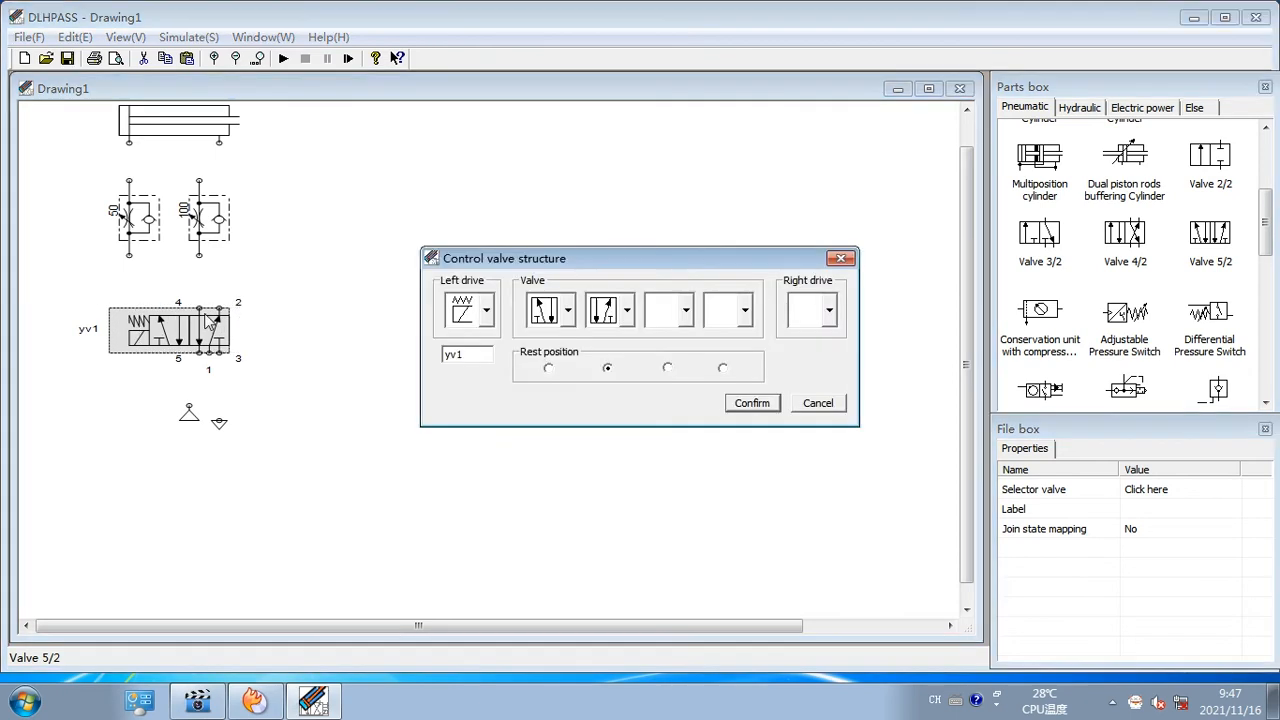
left_click(826, 316)
left_click(804, 371)
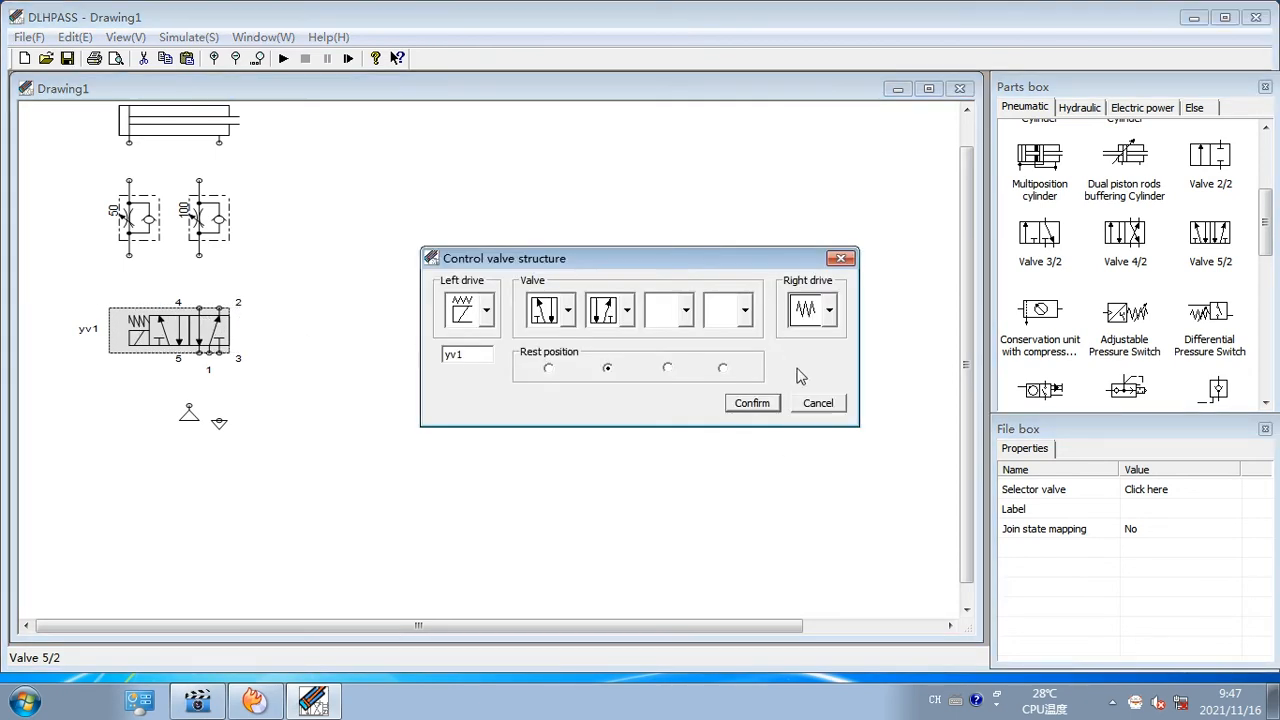
left_click(752, 403)
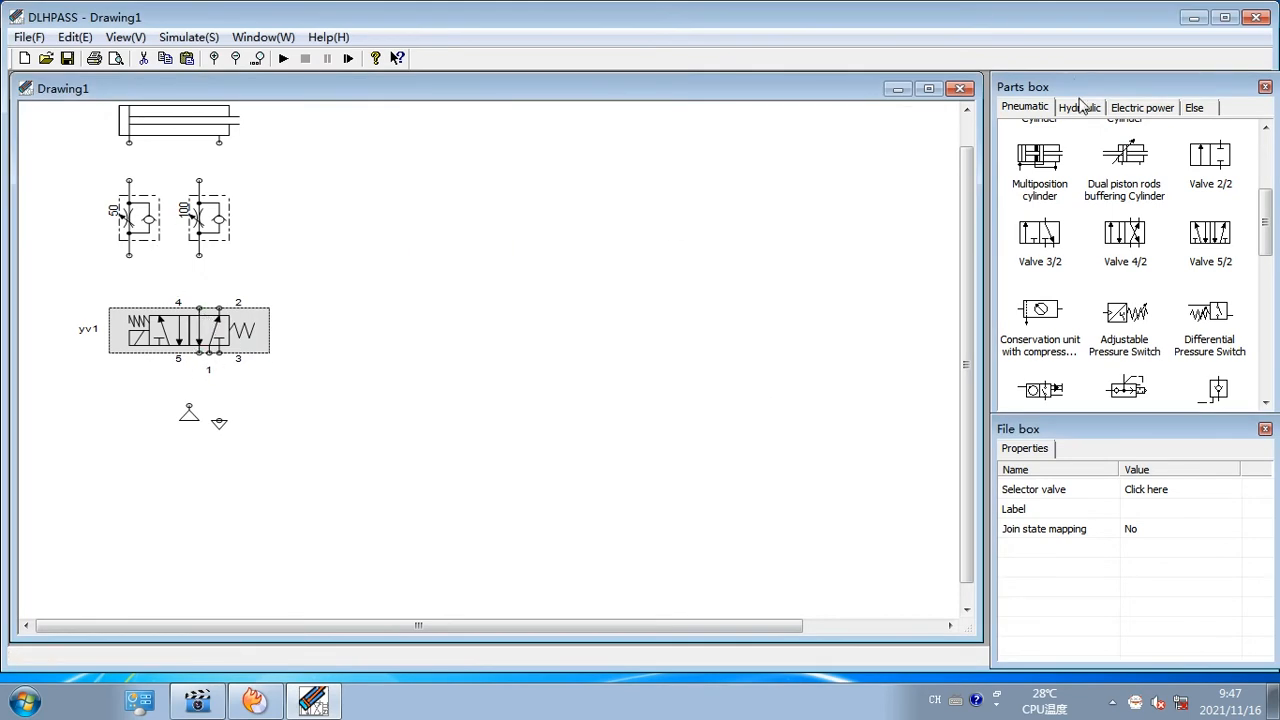
Place a Lubrication unit from the pneumatic parts below the pressure source and exhaust
scroll(1075, 190, "up", 1)
left_click(1104, 164)
scroll(1093, 156, "up", 3)
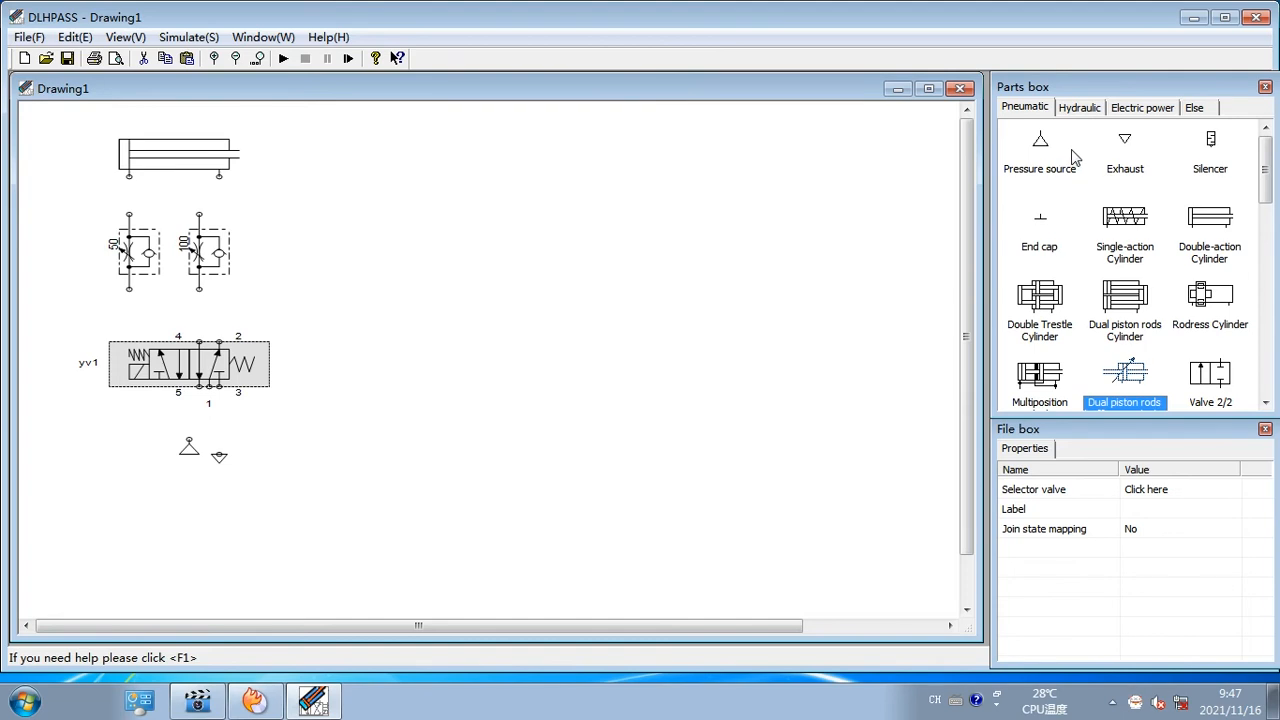
scroll(1150, 312, "down", 5)
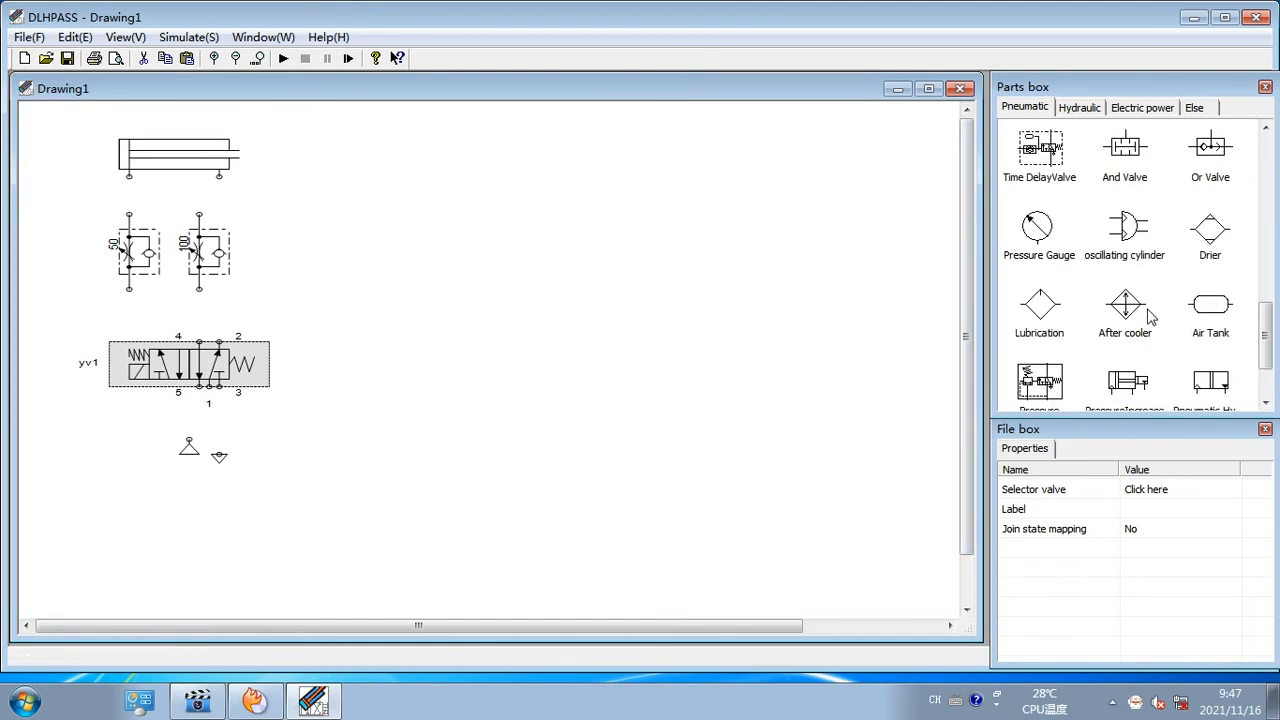
scroll(1150, 316, "down", 1)
left_click_drag(1030, 226, 240, 490)
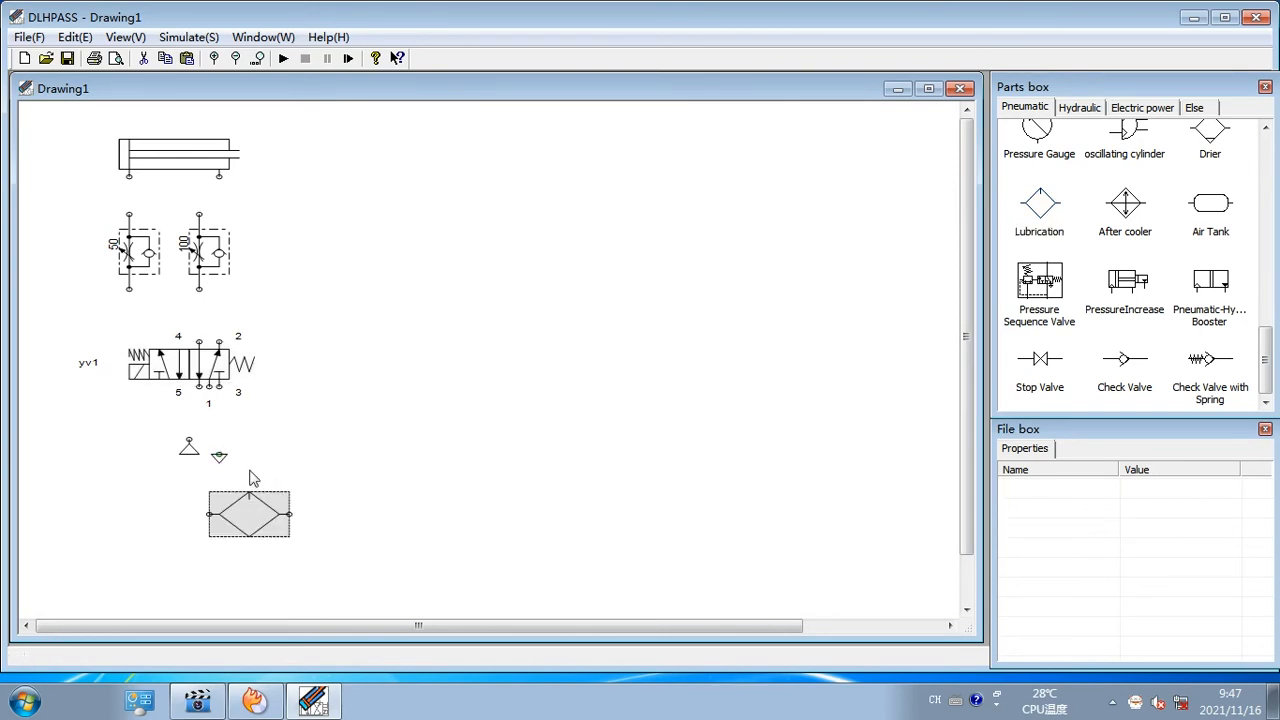
Move the exhaust and pressure source below the lubrication unit and raise the unit slightly towards the 5/2 valve
left_click_drag(219, 461, 249, 556)
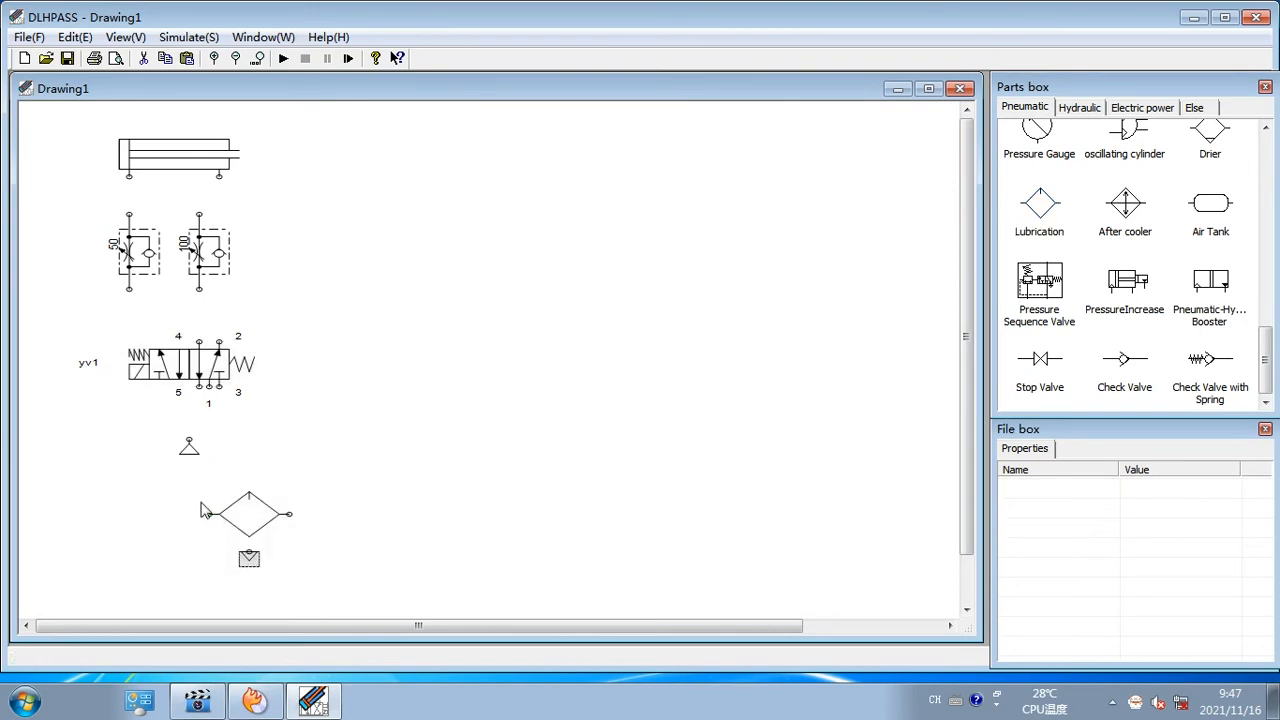
left_click(190, 447)
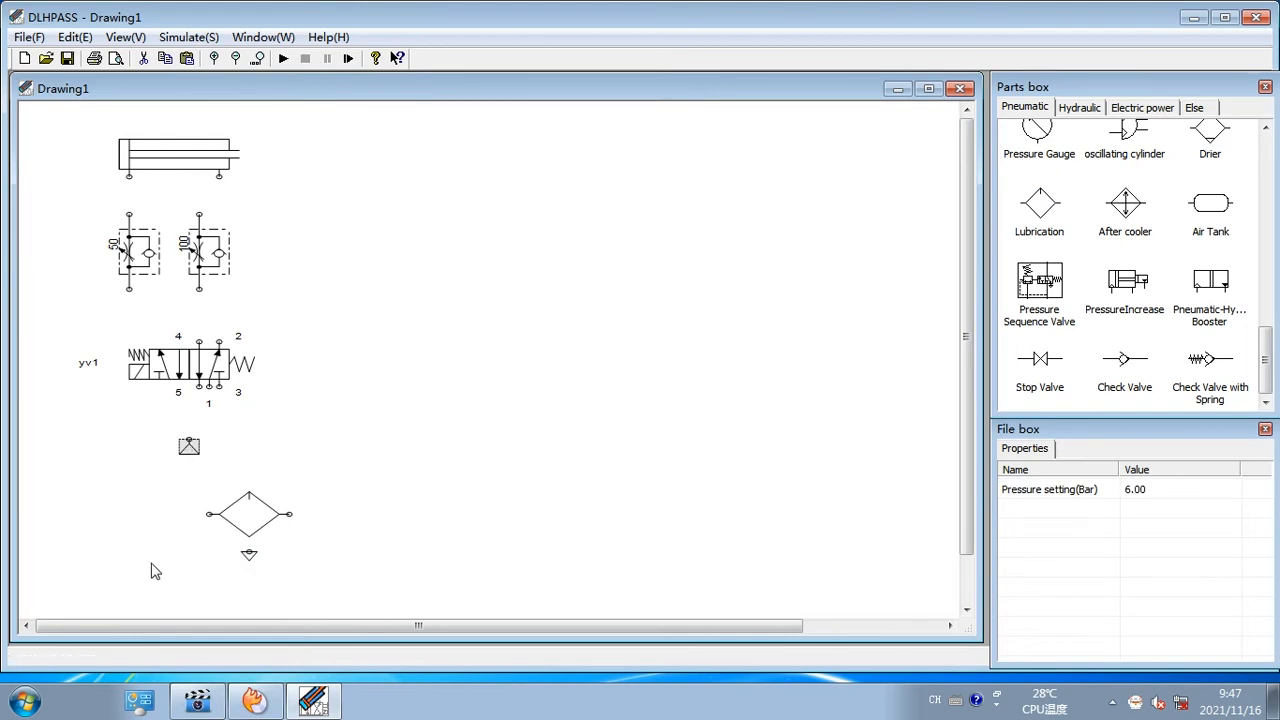
left_click_drag(197, 455, 177, 566)
left_click_drag(270, 505, 270, 482)
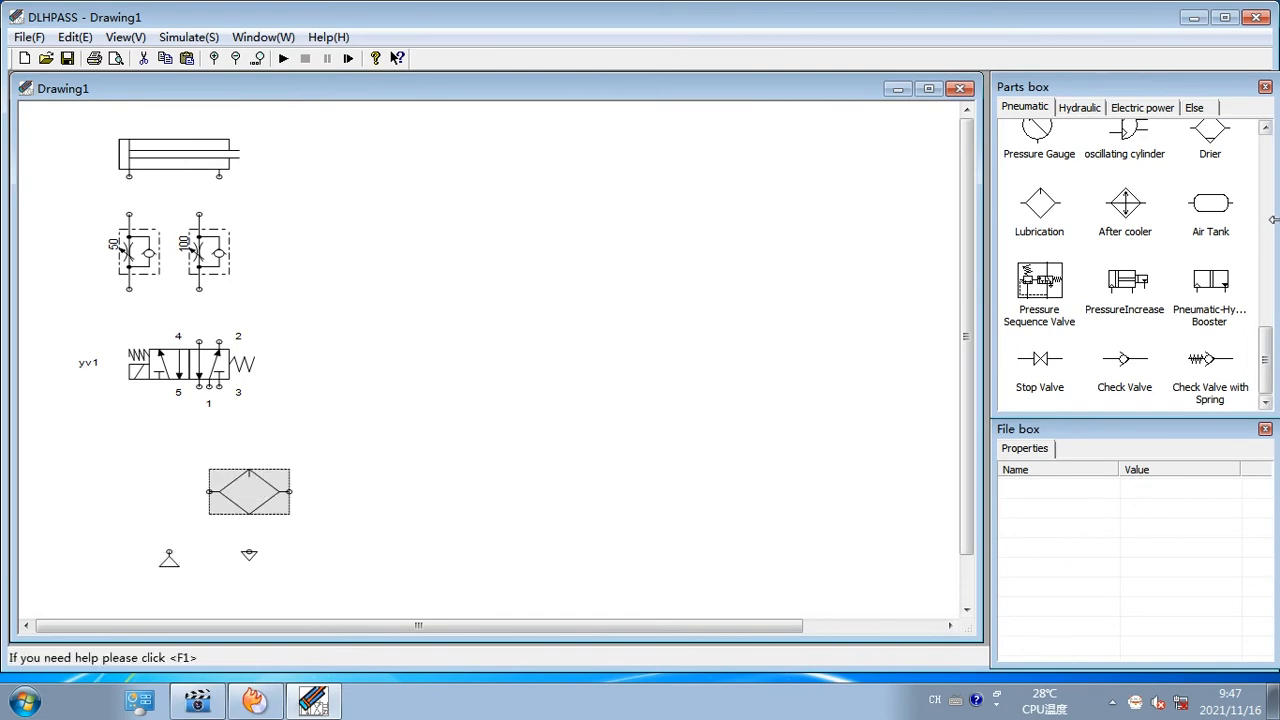
Place a Pressure reducing valve with gauge beside the lubrication unit, below the 5/2 valve
scroll(1055, 342, "down", 2)
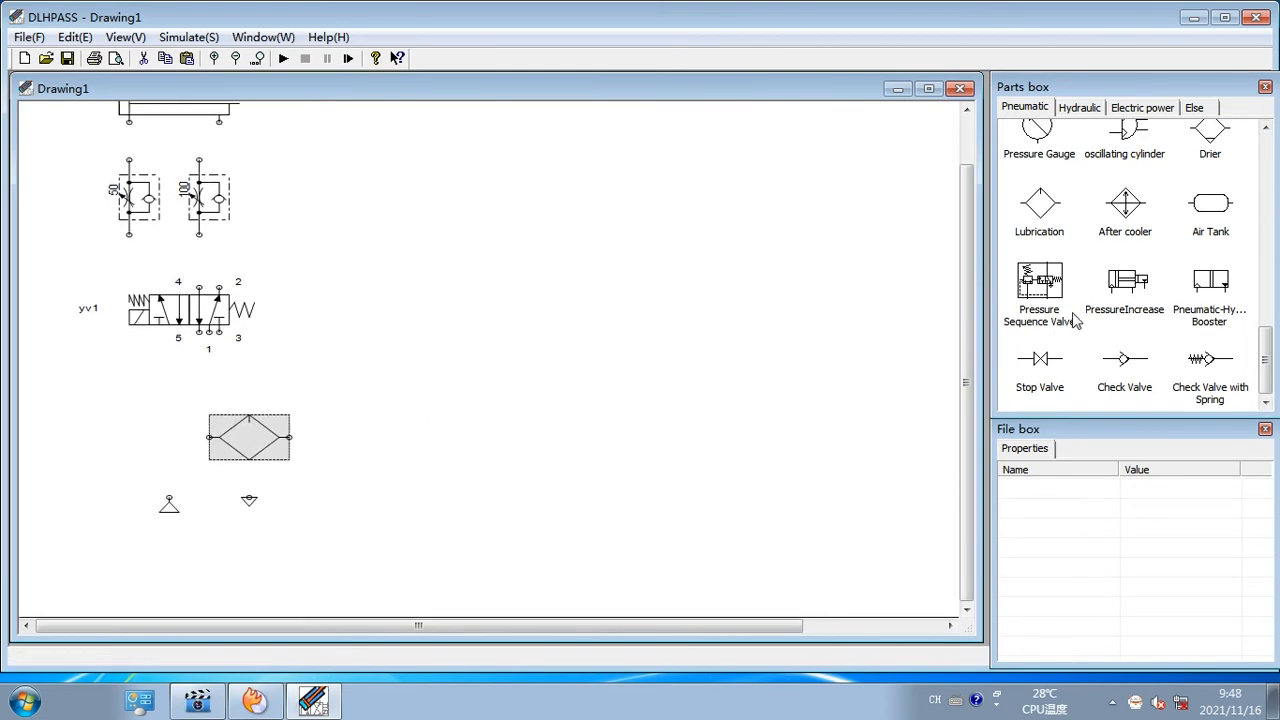
left_click(1075, 320)
left_click_drag(1265, 363, 1246, 292)
left_click(1035, 180)
left_click_drag(1035, 180, 140, 430)
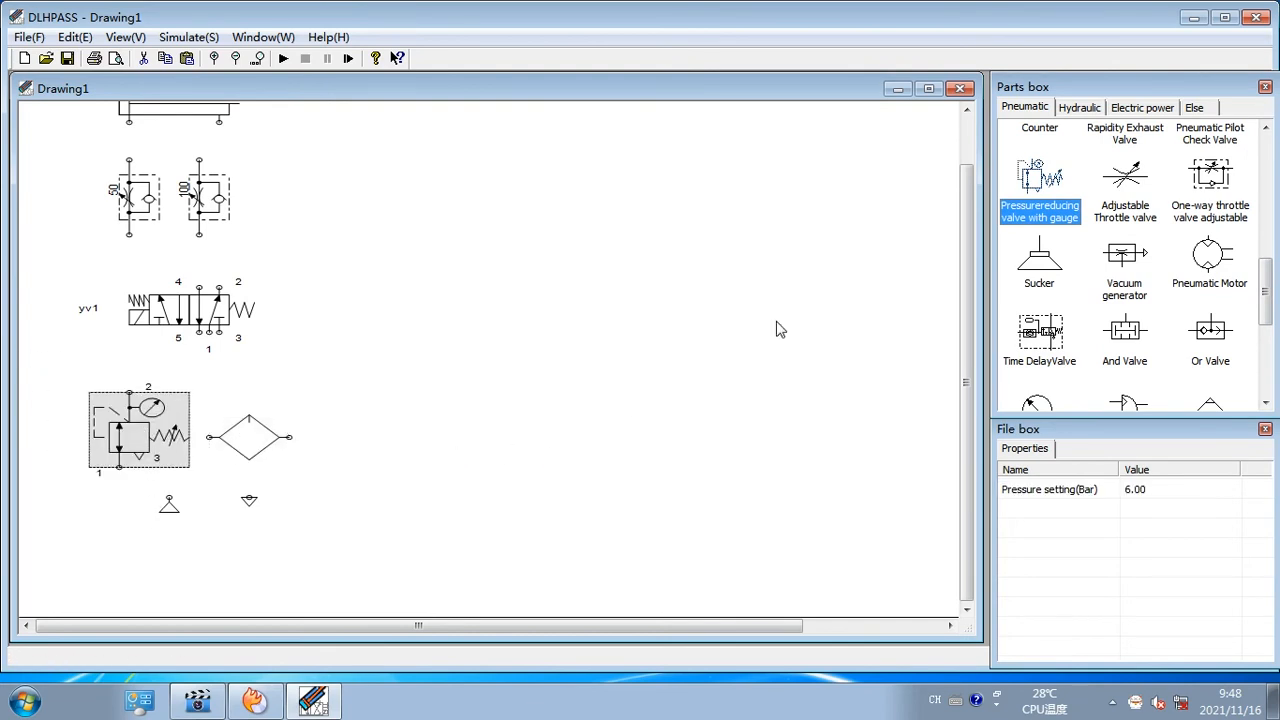
Place a Drier below the pressure reducing valve and move the pressure source beneath it
scroll(1062, 330, "down", 7)
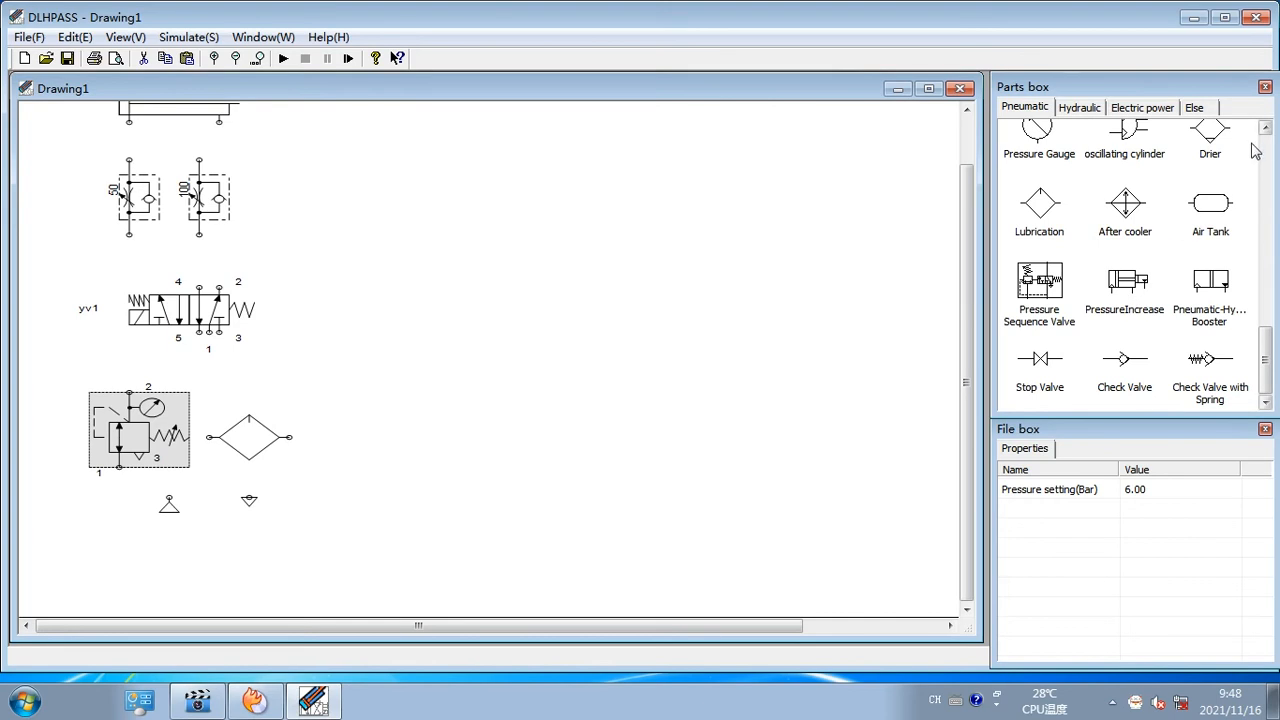
scroll(1212, 165, "up", 3)
left_click_drag(1208, 250, 80, 511)
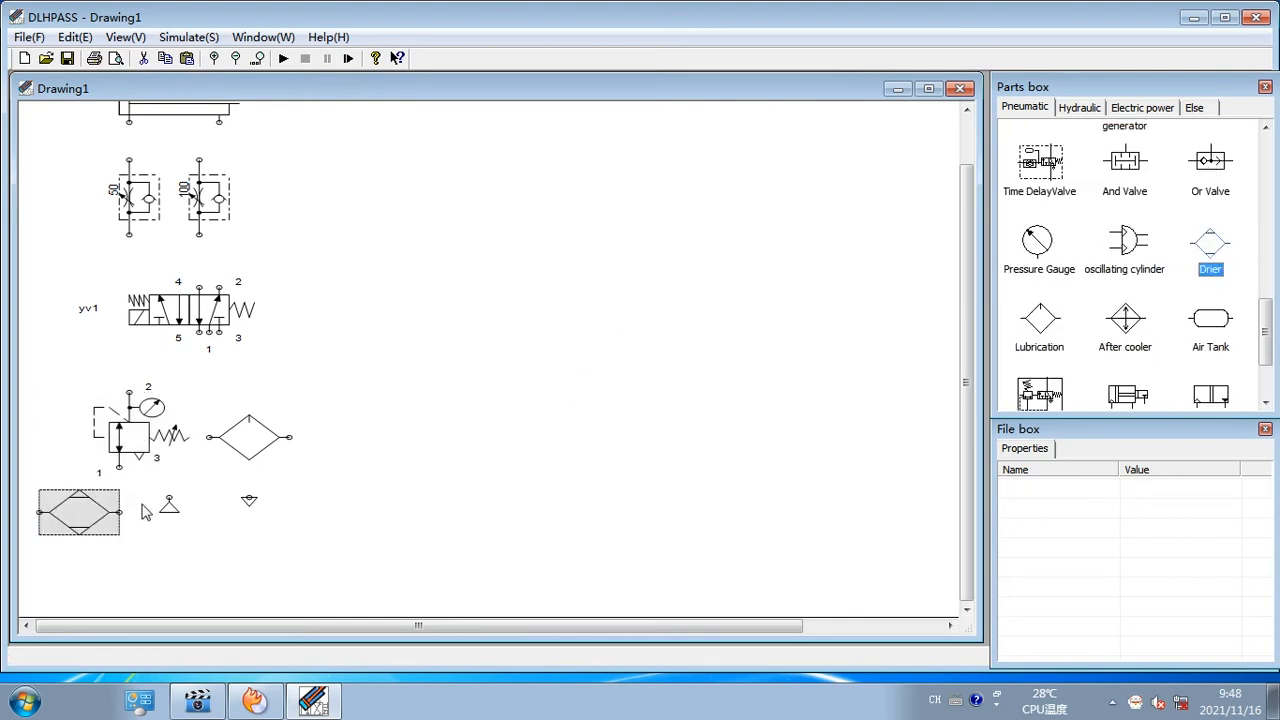
left_click_drag(168, 508, 125, 570)
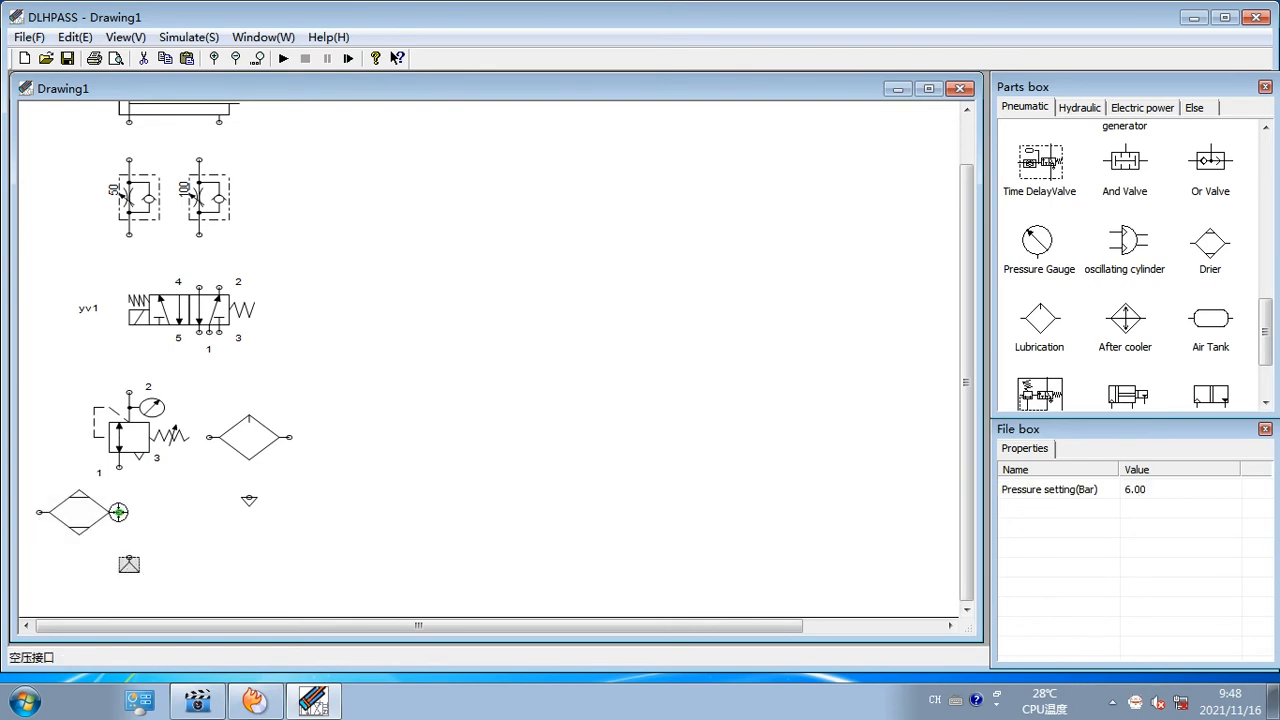
Connect the pressure source through the drier, pressure reducing valve and lubrication unit to port 1 of the 5/2 valve
left_click_drag(119, 511, 129, 556)
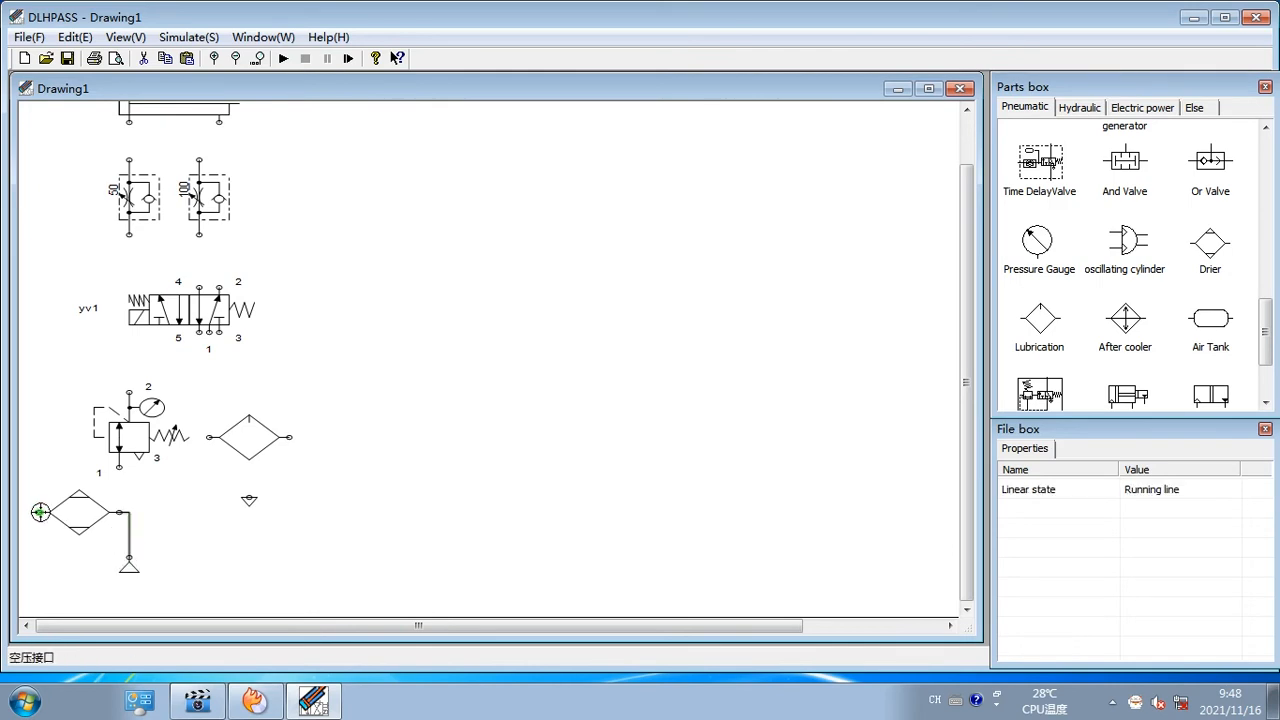
mouse_move(43, 513)
left_mouse_down()
mouse_move(125, 463)
mouse_move(40, 512)
left_mouse_up()
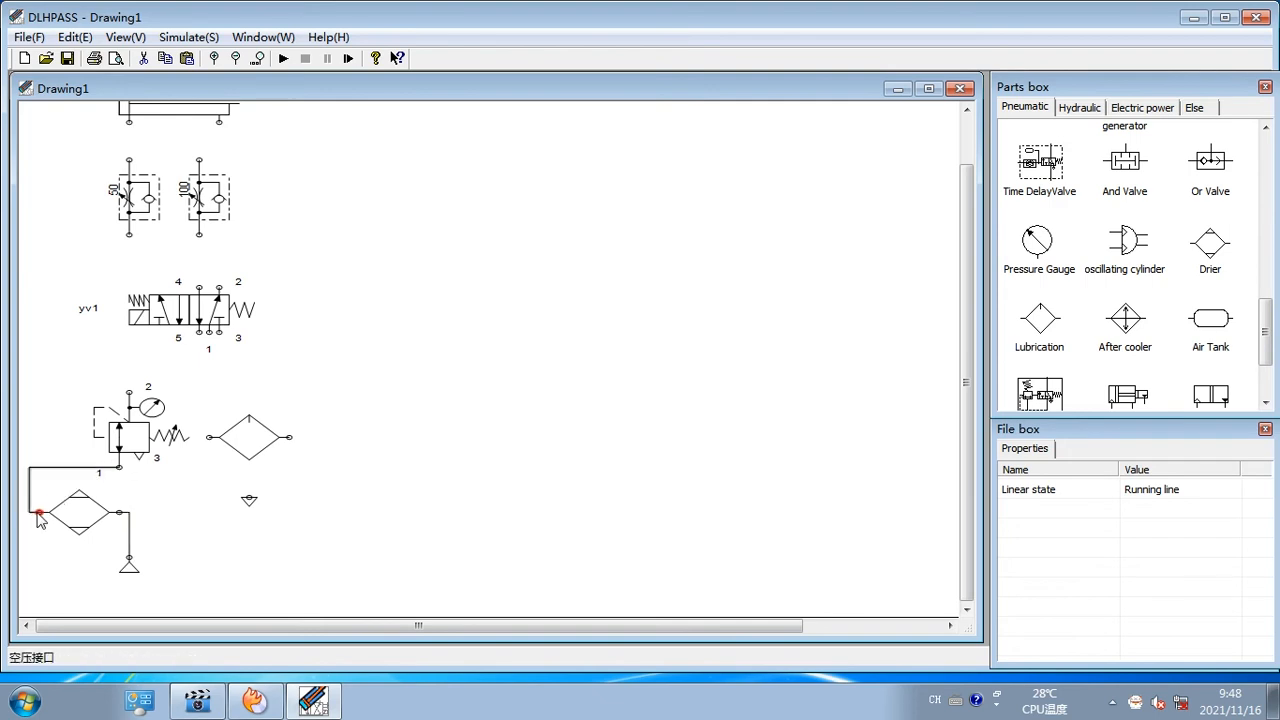
left_click_drag(129, 392, 210, 437)
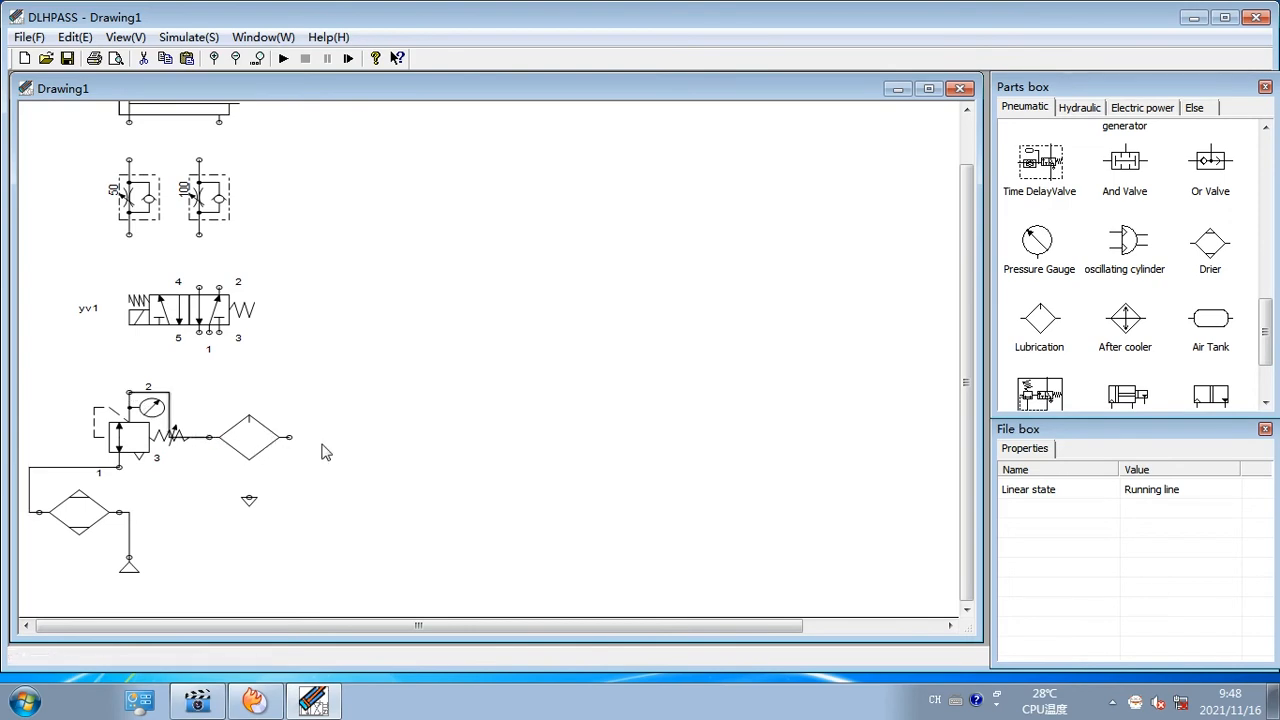
left_click_drag(290, 438, 209, 332)
left_click_drag(290, 438, 229, 371)
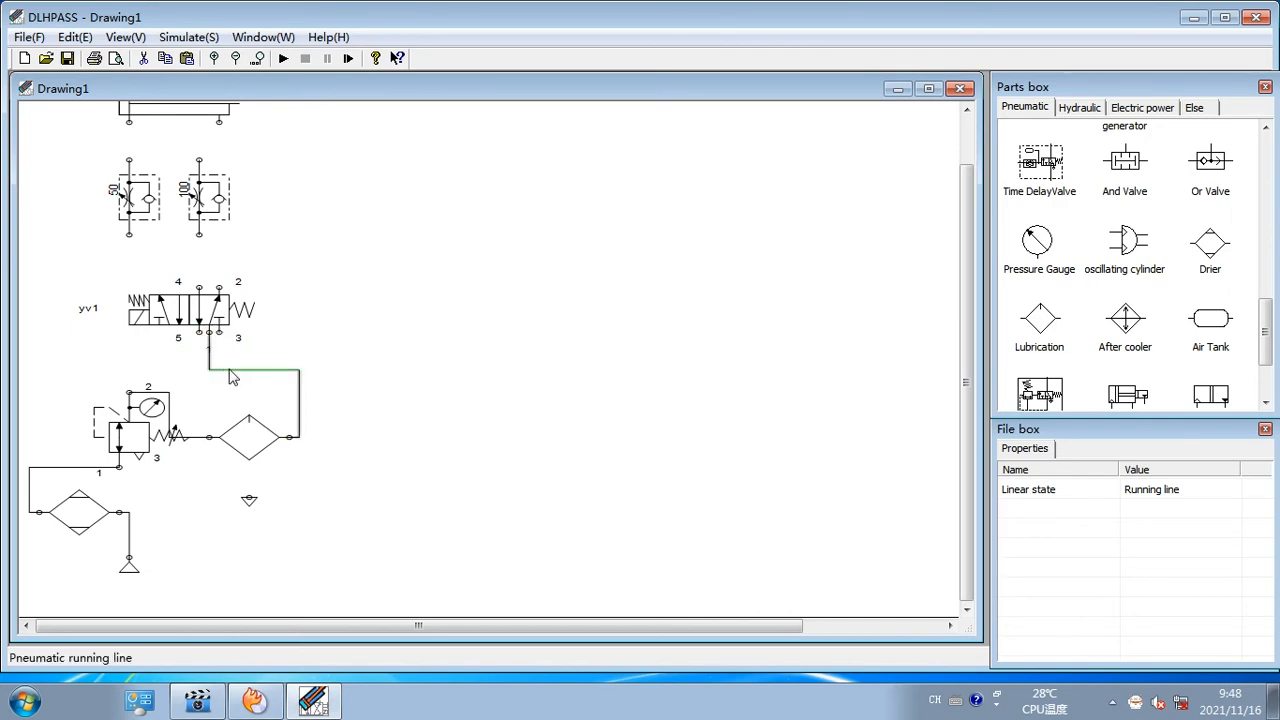
Connect the existing exhaust to port 3 of the 5/2 valve and add a second exhaust connected to port 5
mouse_move(251, 506)
left_mouse_down()
mouse_move(251, 364)
mouse_move(235, 376)
mouse_move(208, 332)
mouse_move(225, 347)
mouse_move(220, 333)
left_mouse_up()
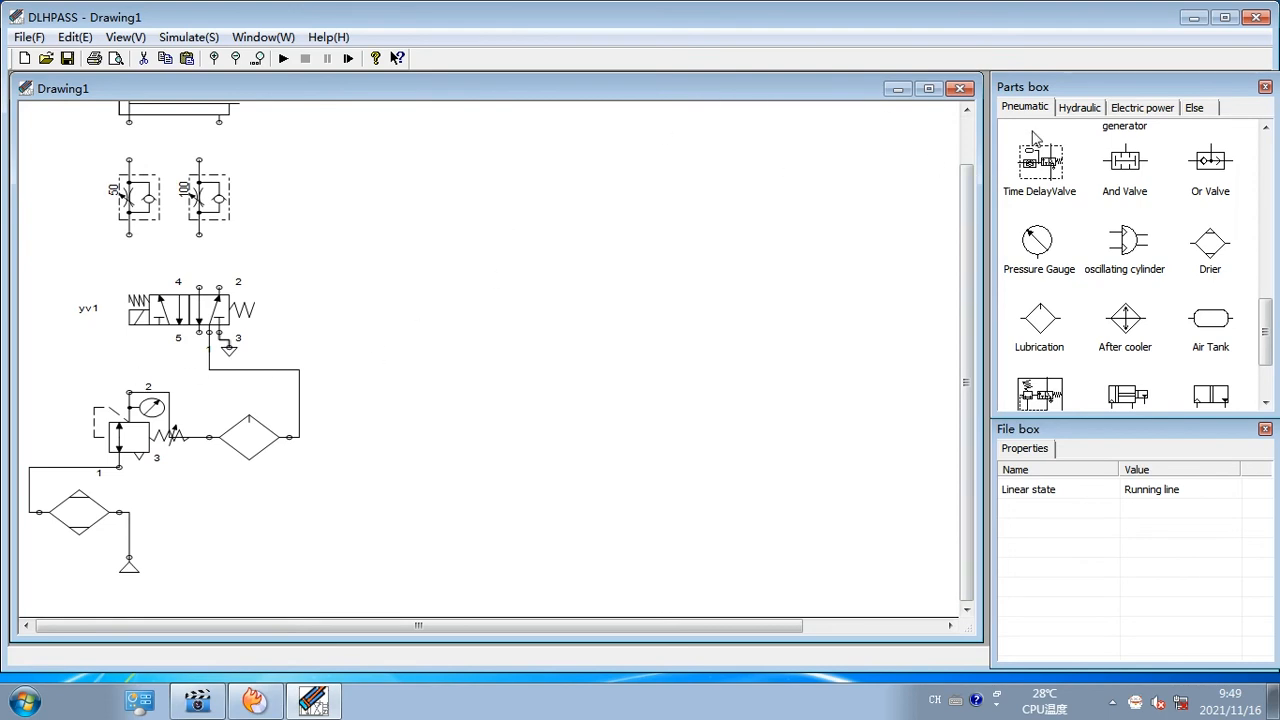
scroll(1036, 140, "up", 1)
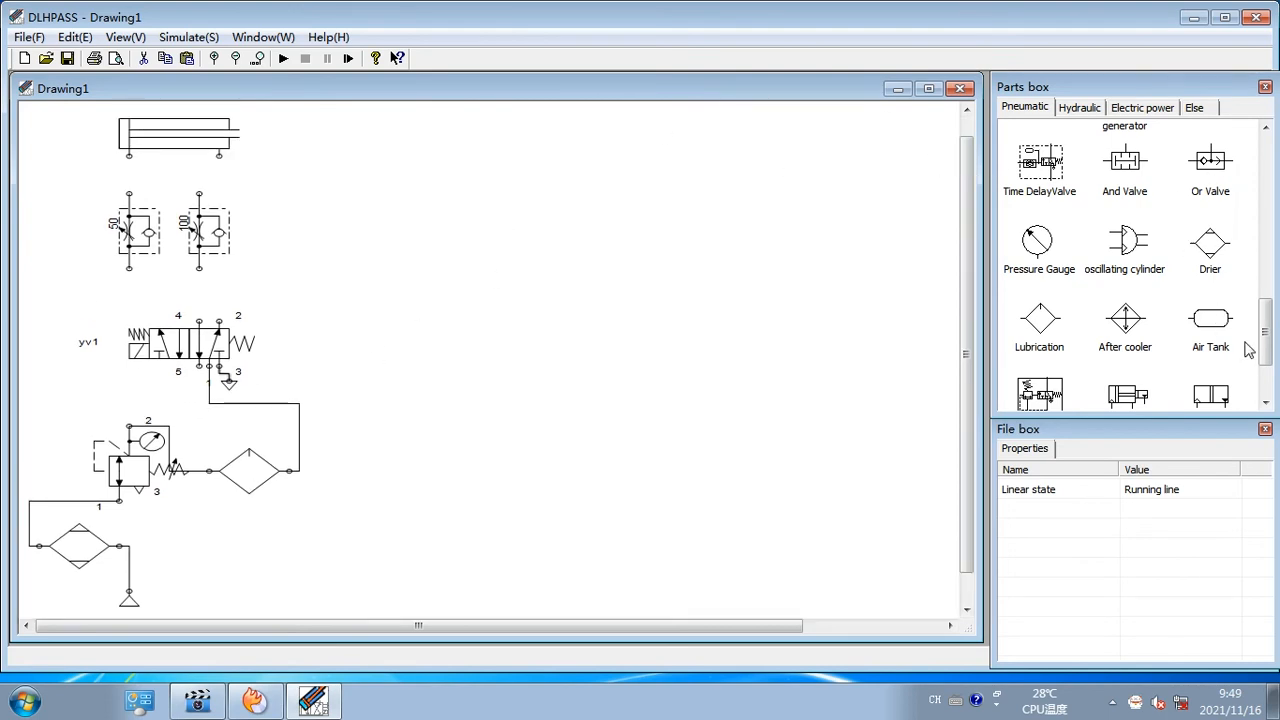
scroll(1262, 343, "up", 1)
left_click_drag(1262, 343, 1200, 162)
mouse_move(1125, 143)
left_mouse_down()
mouse_move(966, 221)
mouse_move(572, 300)
mouse_move(191, 411)
mouse_move(179, 398)
mouse_move(198, 366)
left_mouse_up()
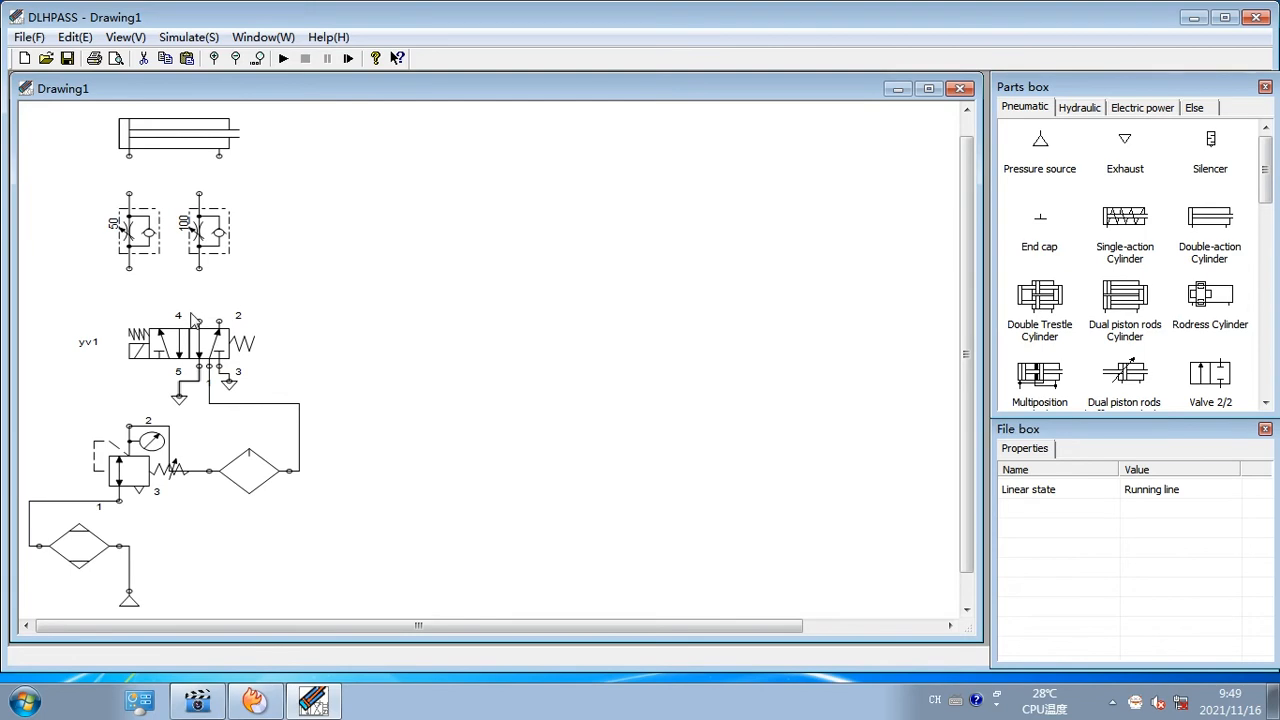
Connect ports 4 and 2 of the 5/2 valve through the two one-way throttle valves to the cylinder's two ports
left_click_drag(171, 308, 129, 268)
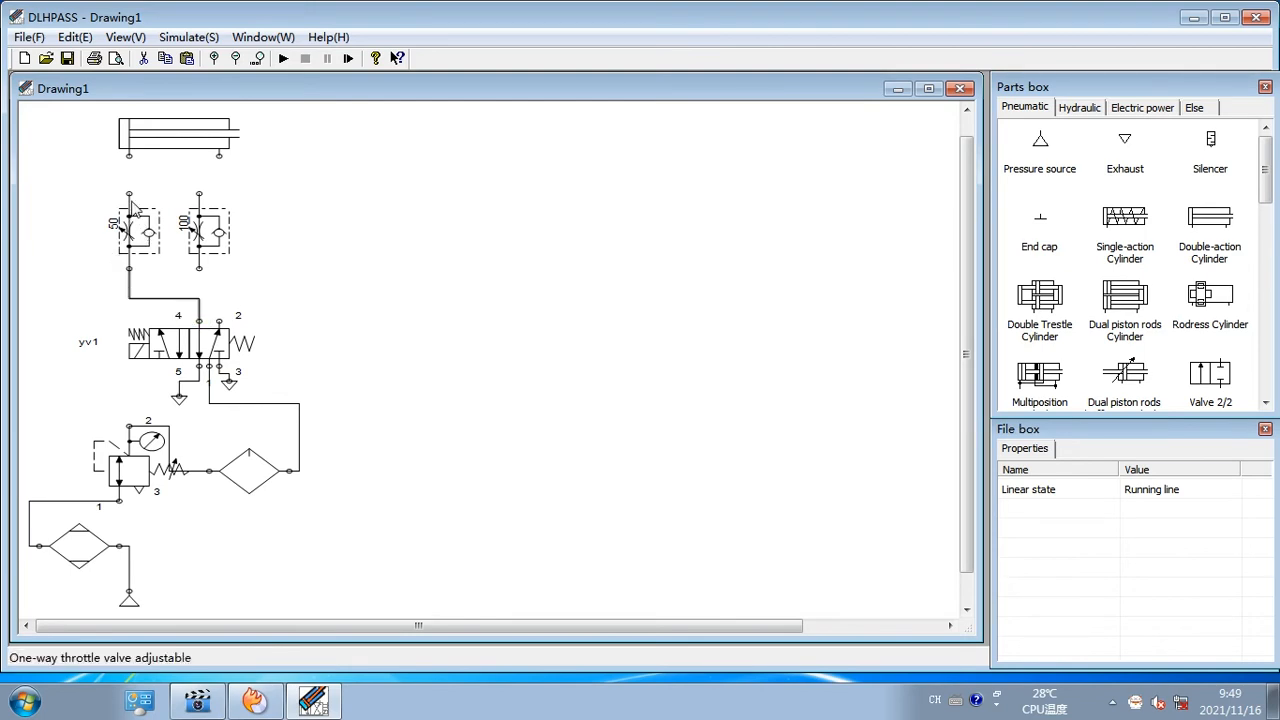
left_click_drag(129, 194, 125, 156)
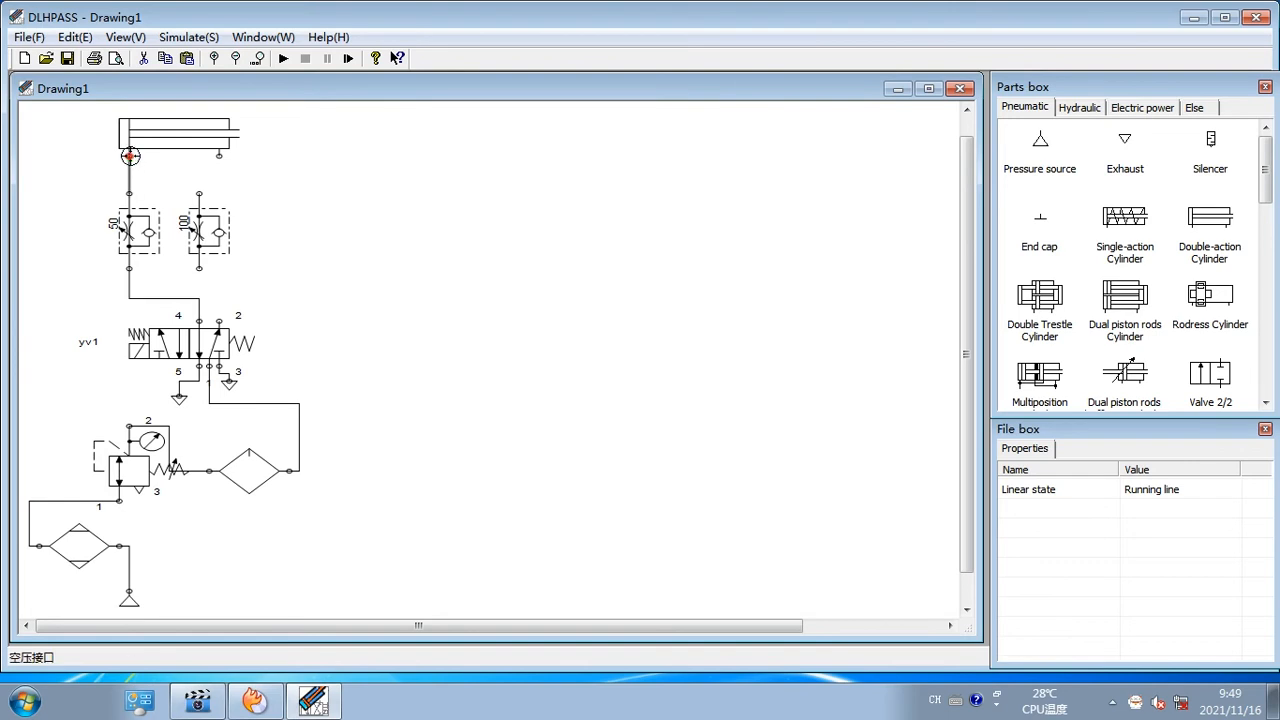
left_click_drag(219, 155, 198, 195)
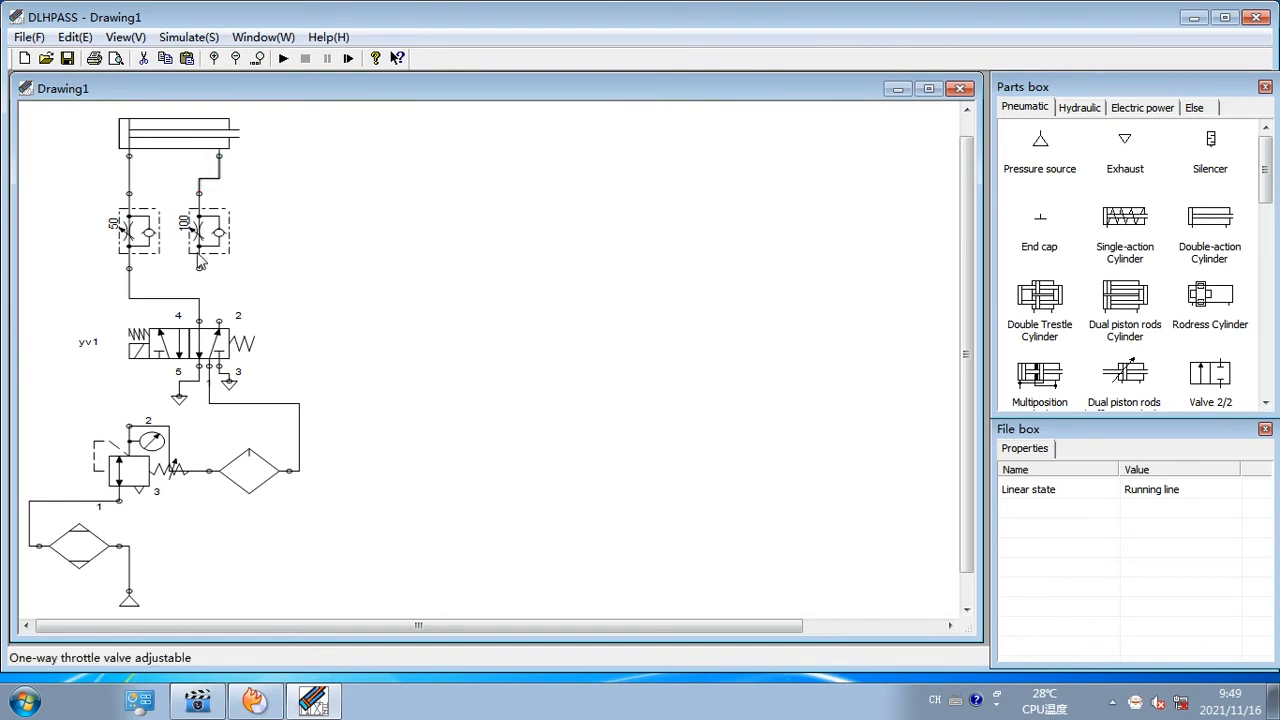
left_click_drag(200, 267, 218, 320)
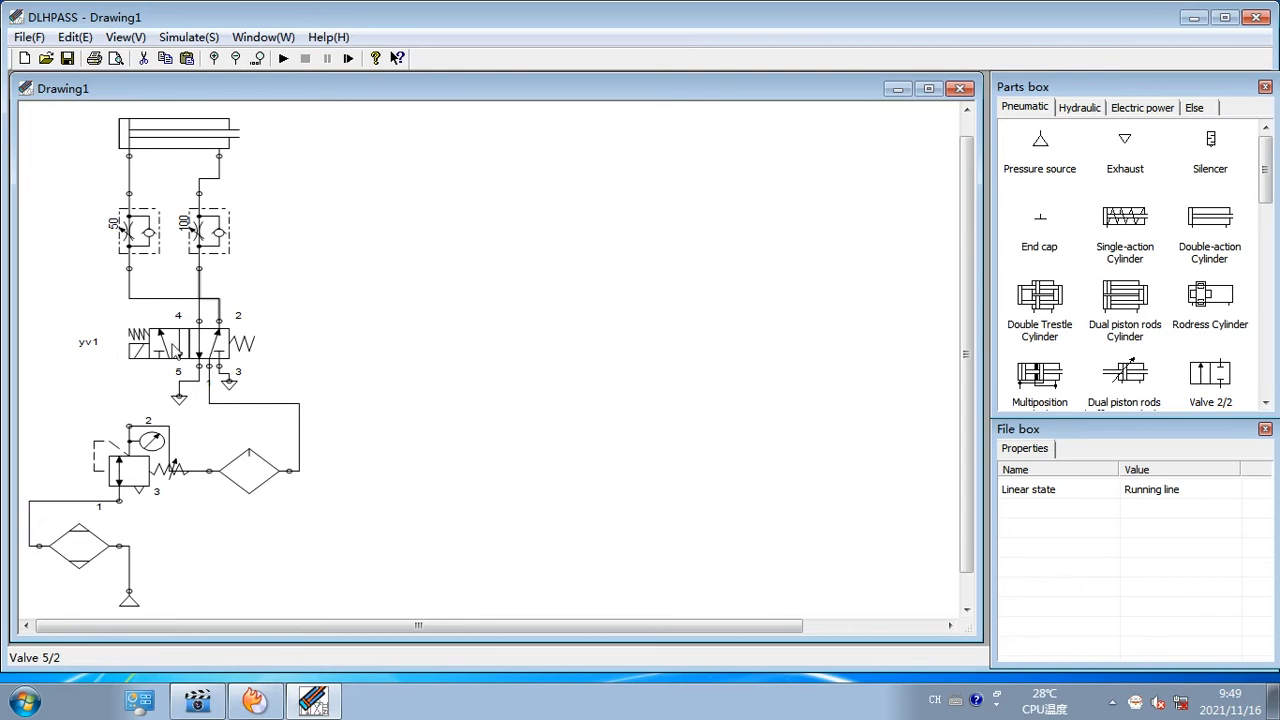
Place a 24V positive supply, a 0V negative supply and, between them, a push button switch labelled sb1
left_click(1123, 108)
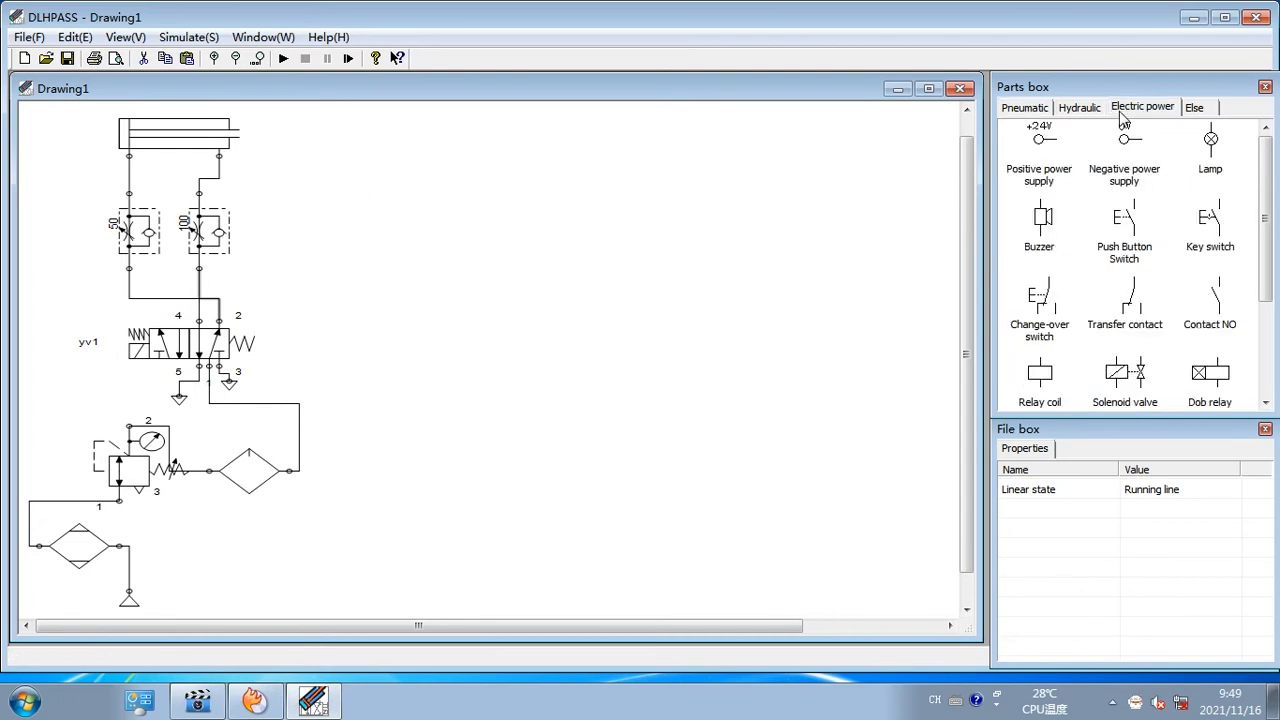
left_click_drag(1040, 143, 500, 188)
left_click_drag(1113, 139, 509, 433)
left_click_drag(809, 259, 489, 250)
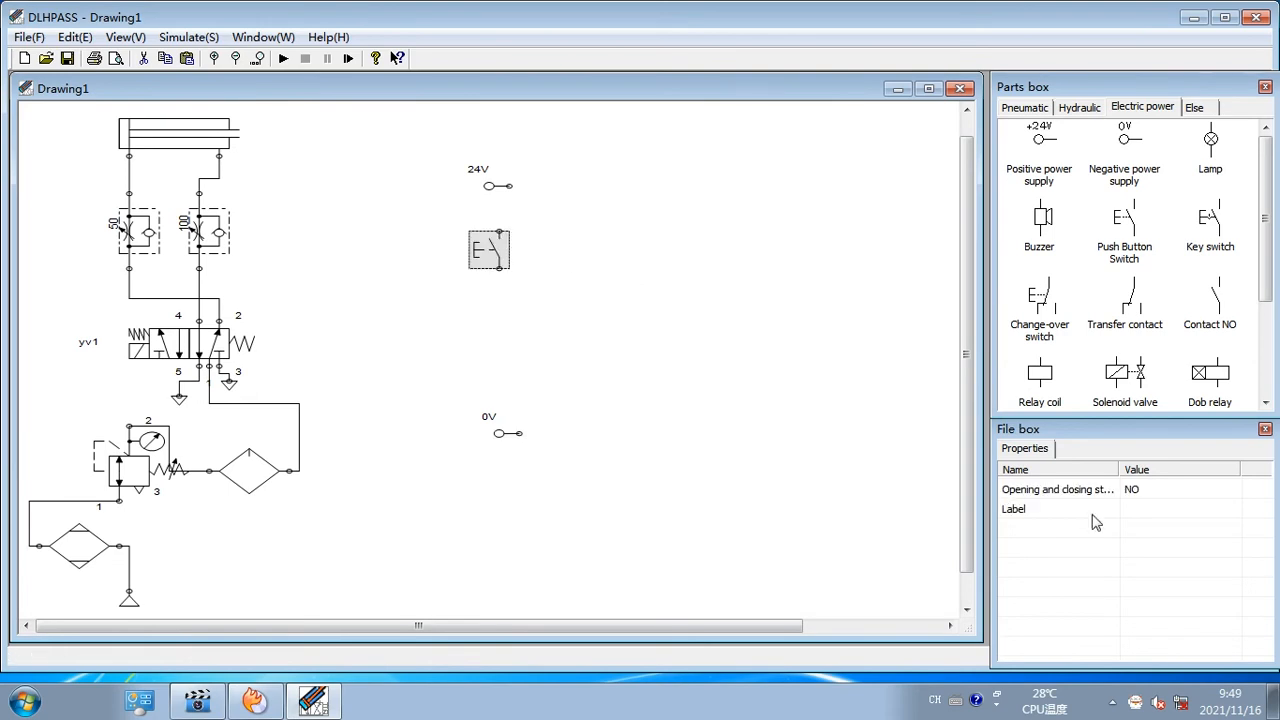
left_click(1144, 508)
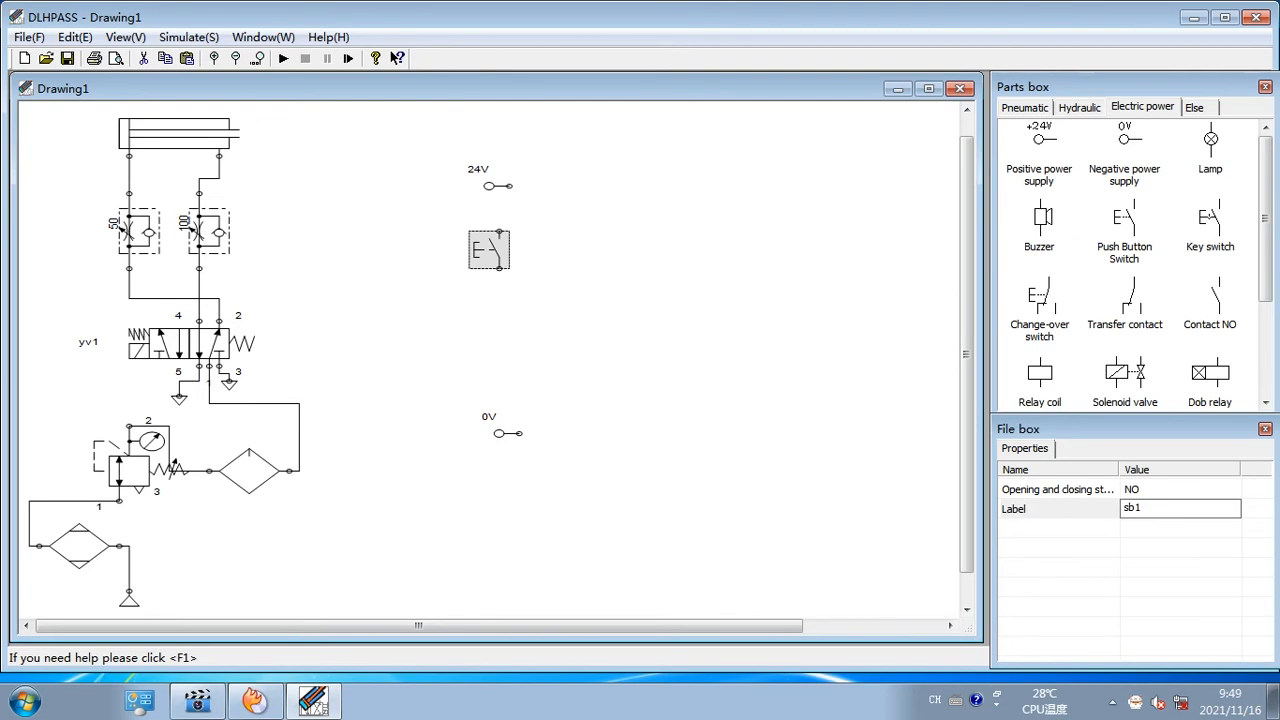
key("Return")
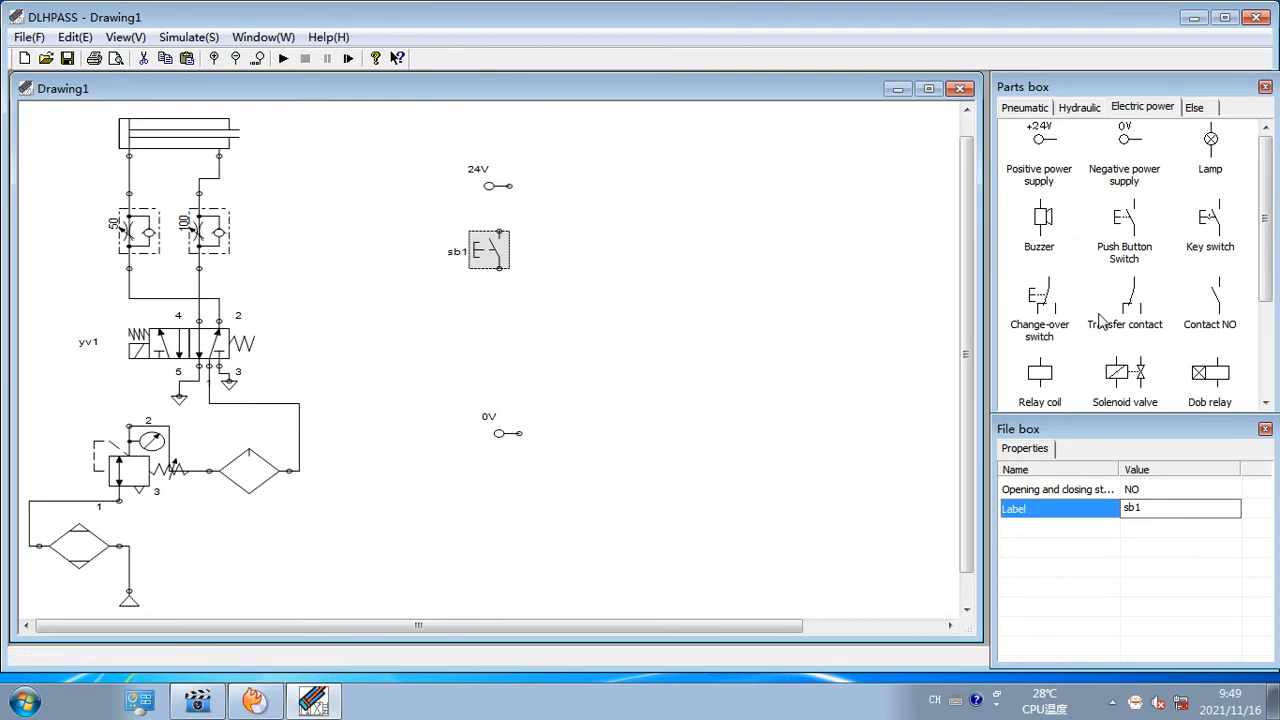
Place a solenoid valve coil below sb1 and label it yv1
left_click_drag(1138, 383, 516, 318)
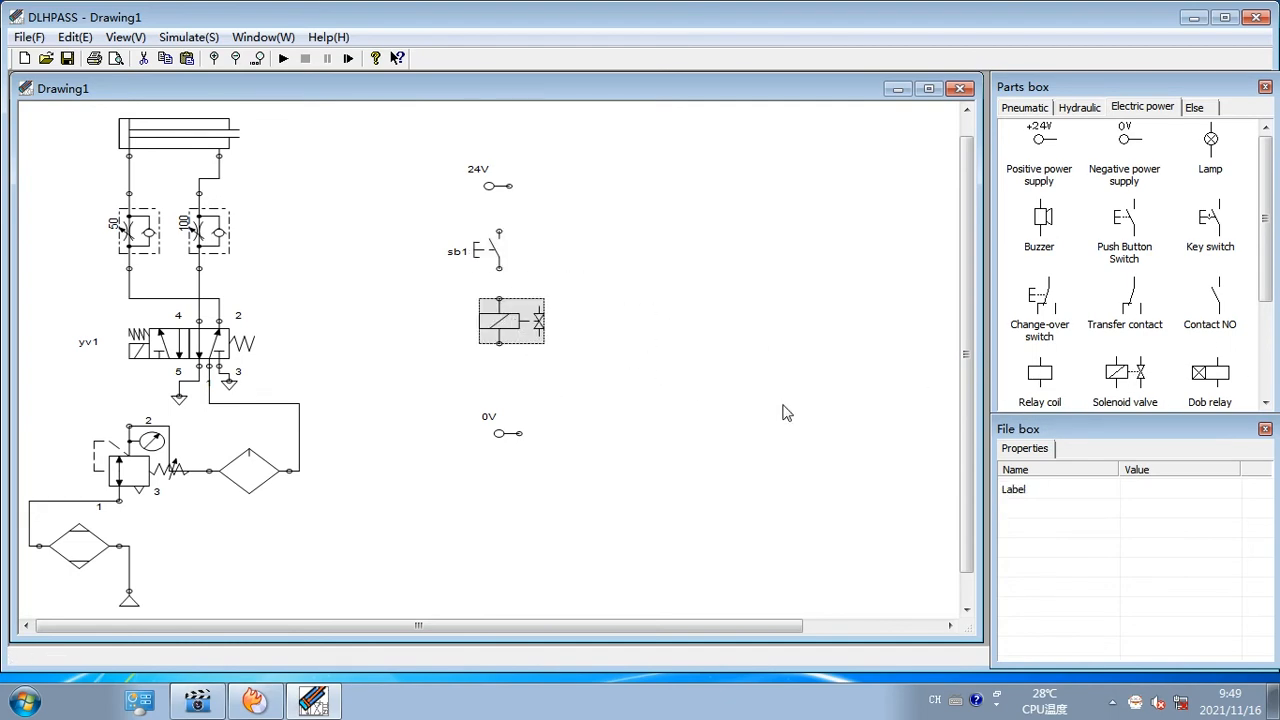
left_click(474, 326)
left_click(498, 333)
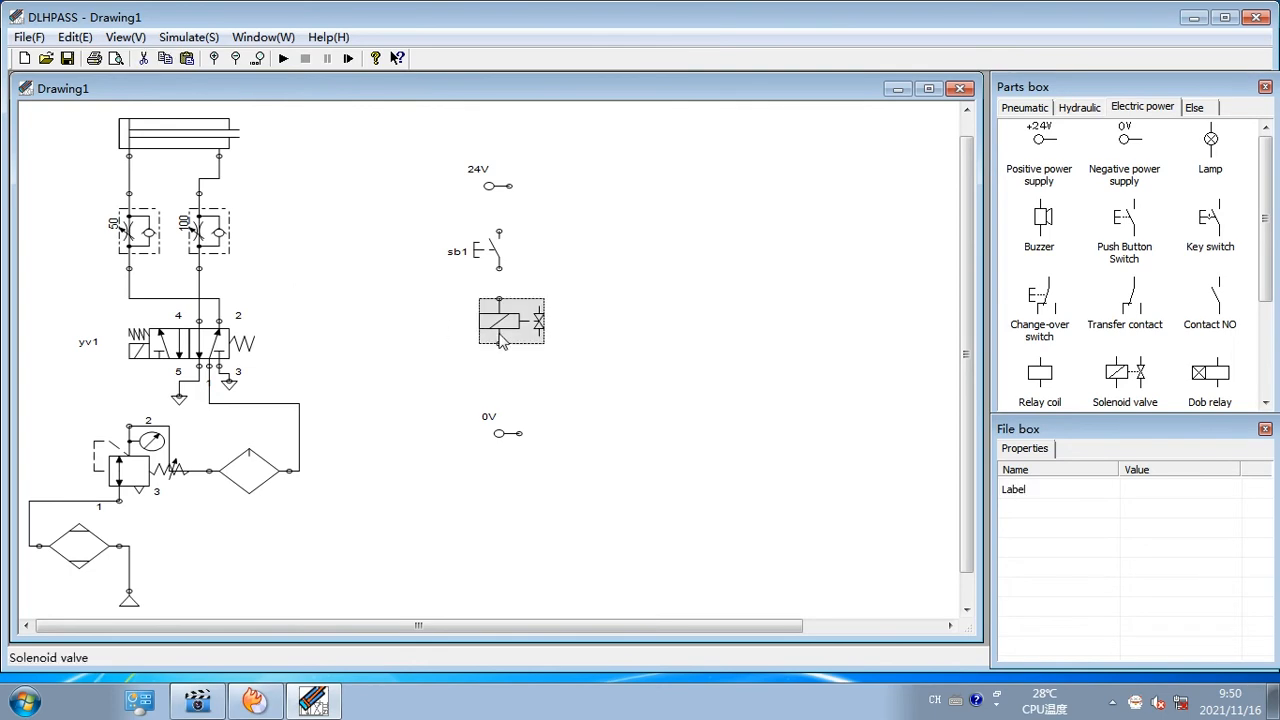
left_click(1143, 488)
type("yv1")
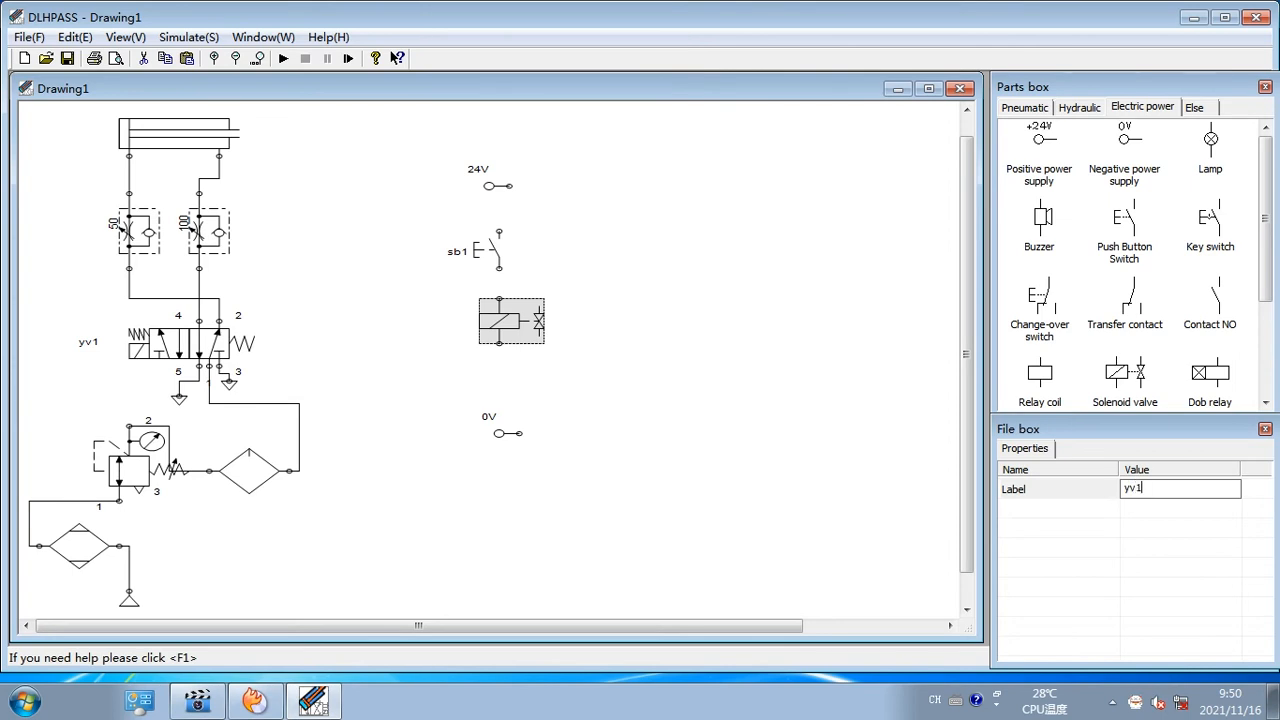
key("Return")
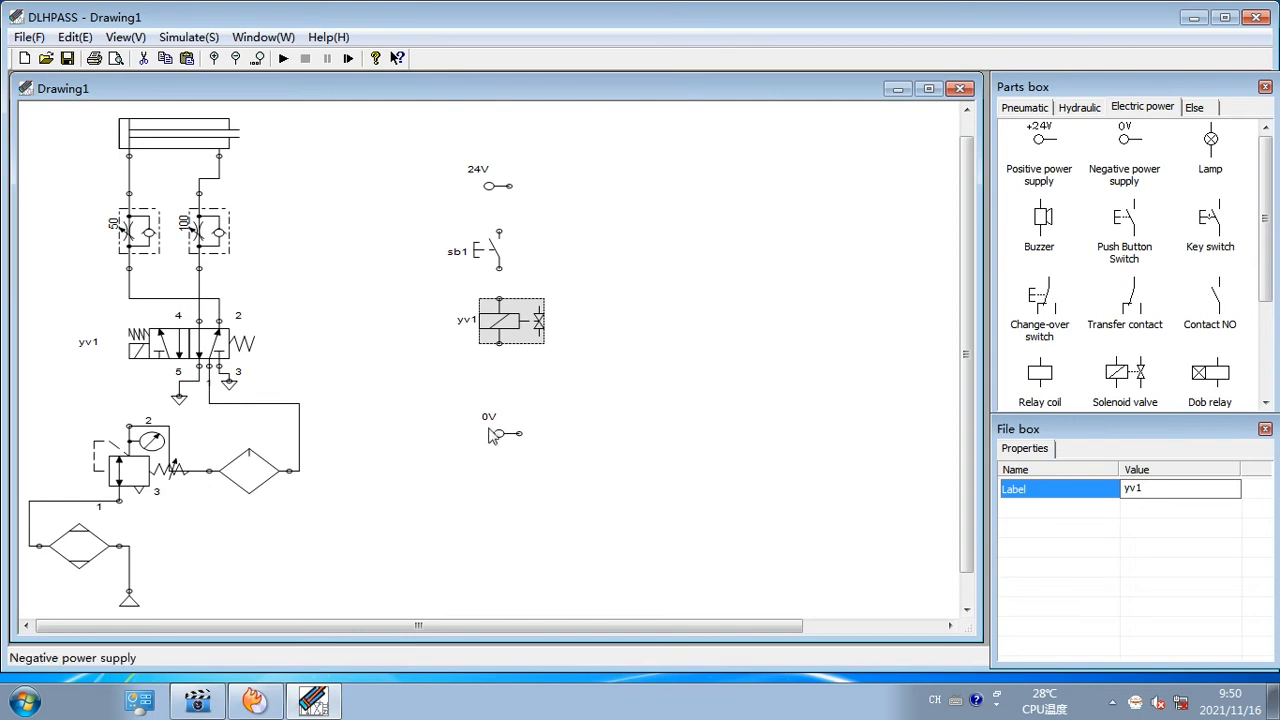
Wire the 24V supply, push button sb1, coil yv1 and 0V supply in series, shifting both supplies to tidy the wiring
left_click_drag(495, 440, 464, 440)
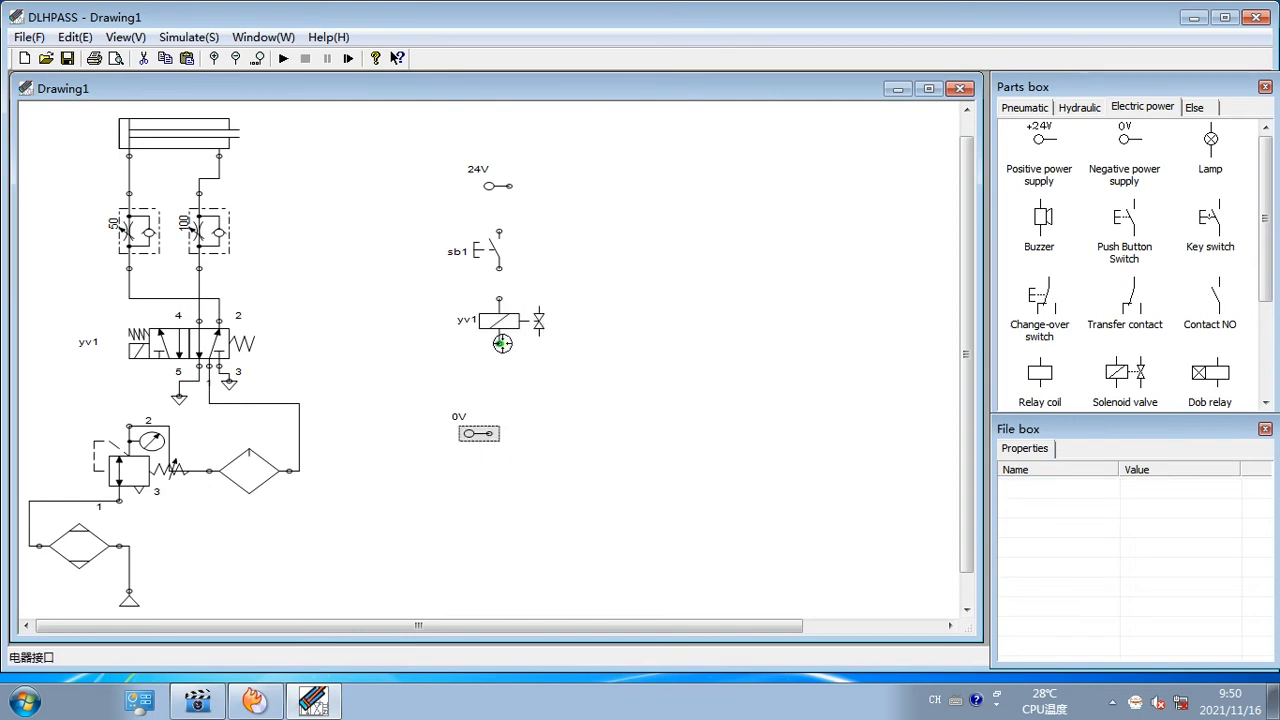
left_click_drag(490, 433, 499, 343)
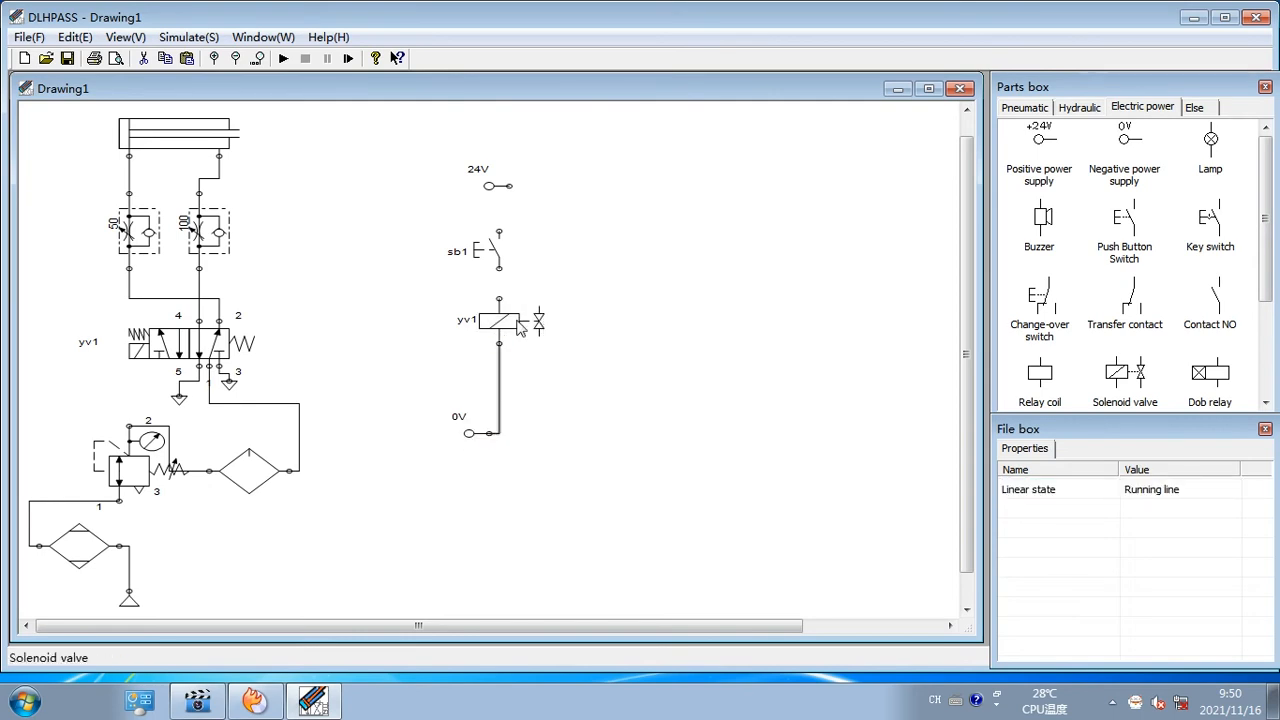
left_click_drag(499, 269, 499, 313)
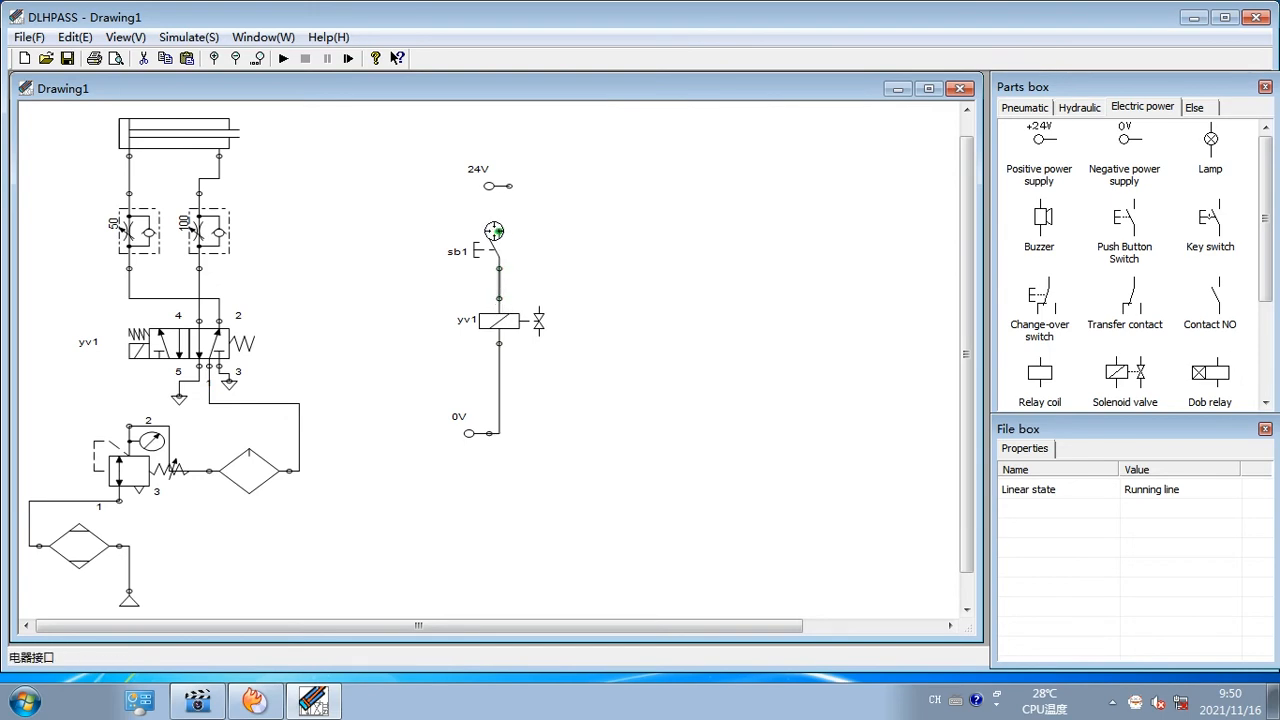
left_click_drag(497, 231, 508, 187)
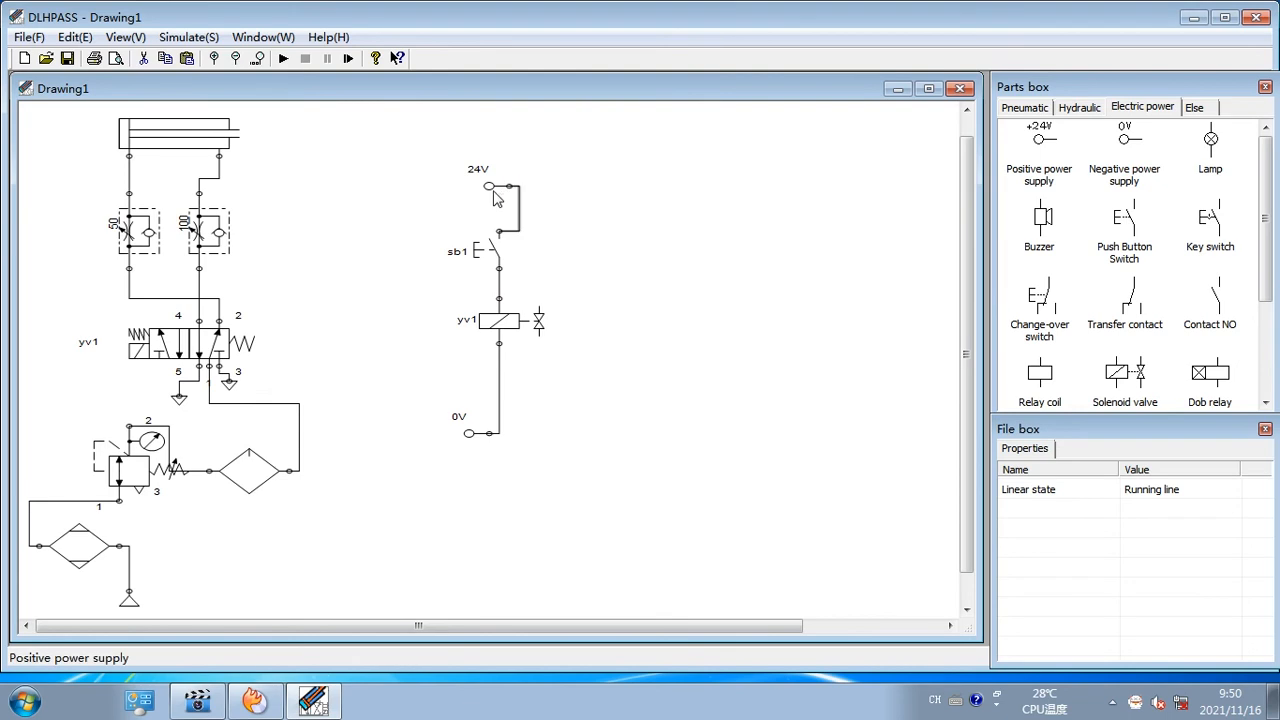
left_click(474, 186)
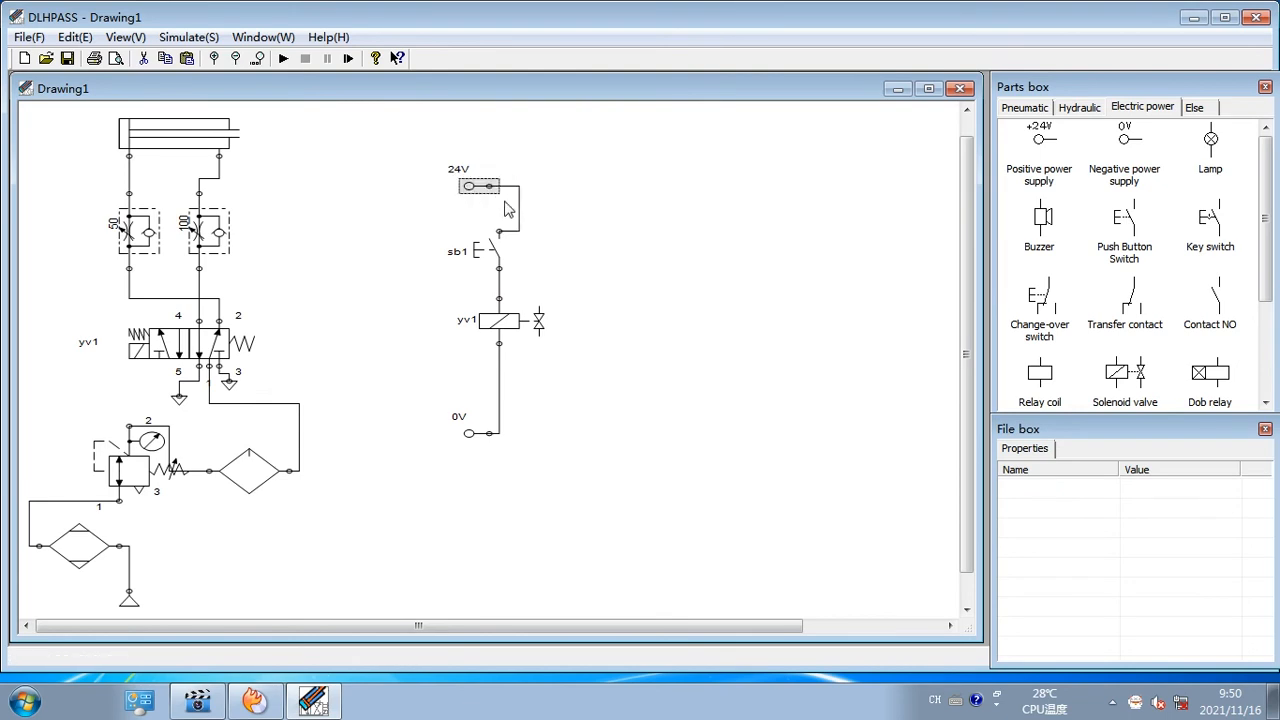
left_click_drag(518, 212, 499, 212)
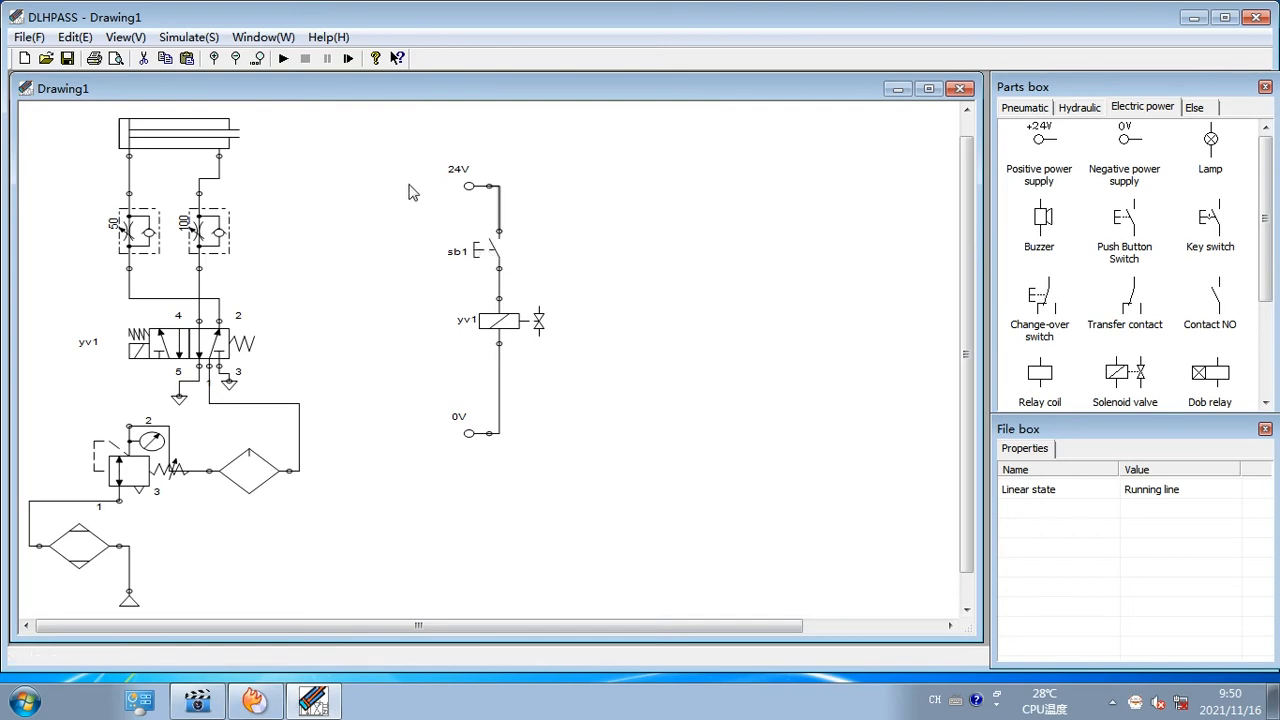
Run the simulation, operate push button sb1 repeatedly to extend and retract the cylinder, and stop the simulation
left_click(282, 59)
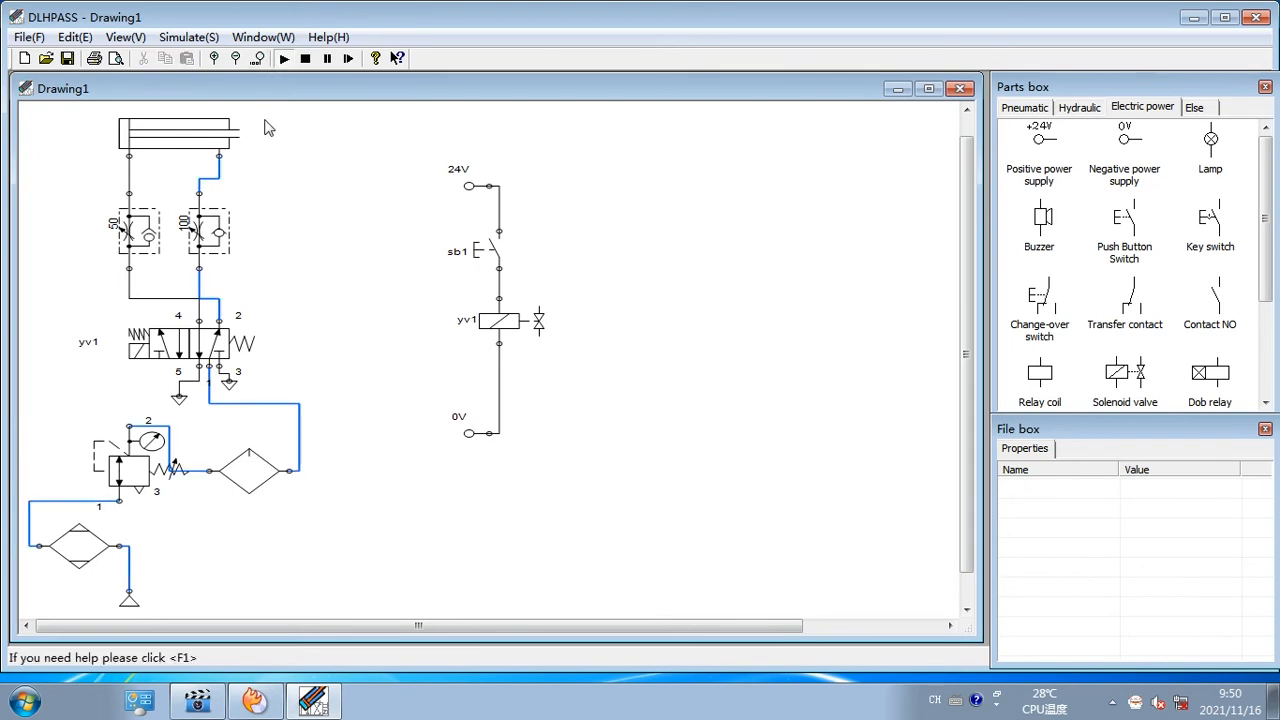
left_click(468, 253)
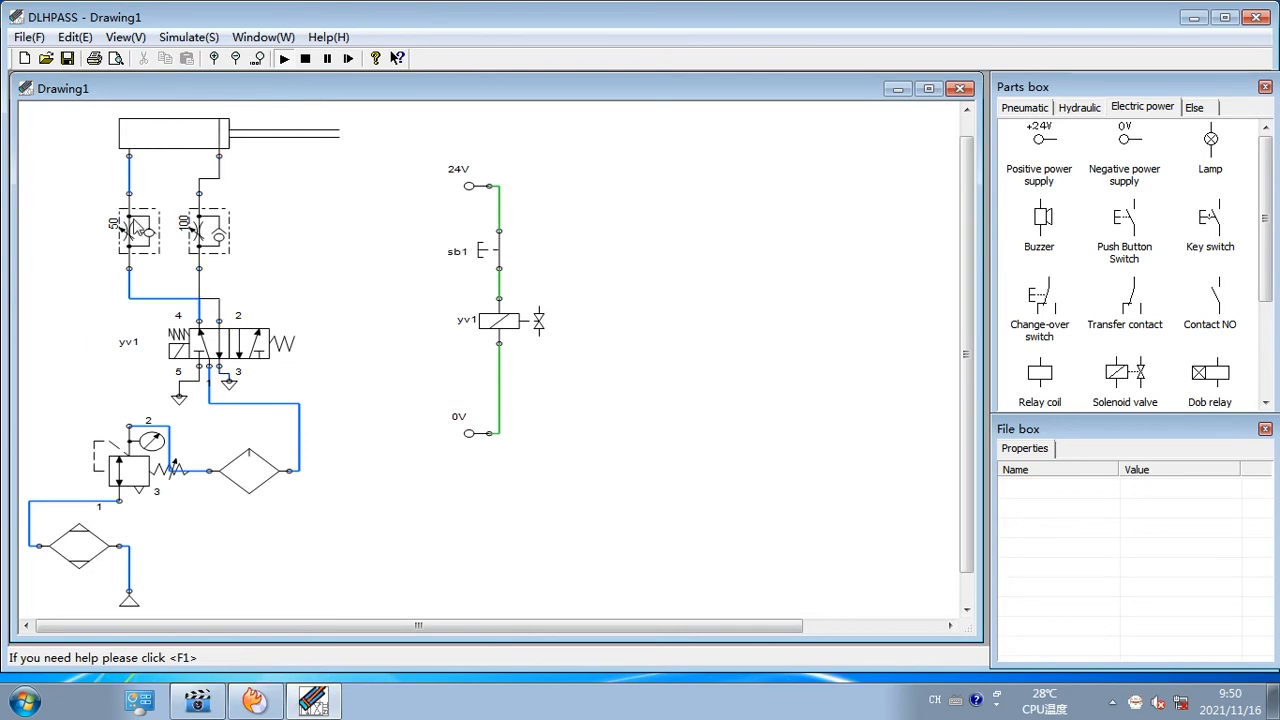
left_click_drag(123, 230, 127, 230)
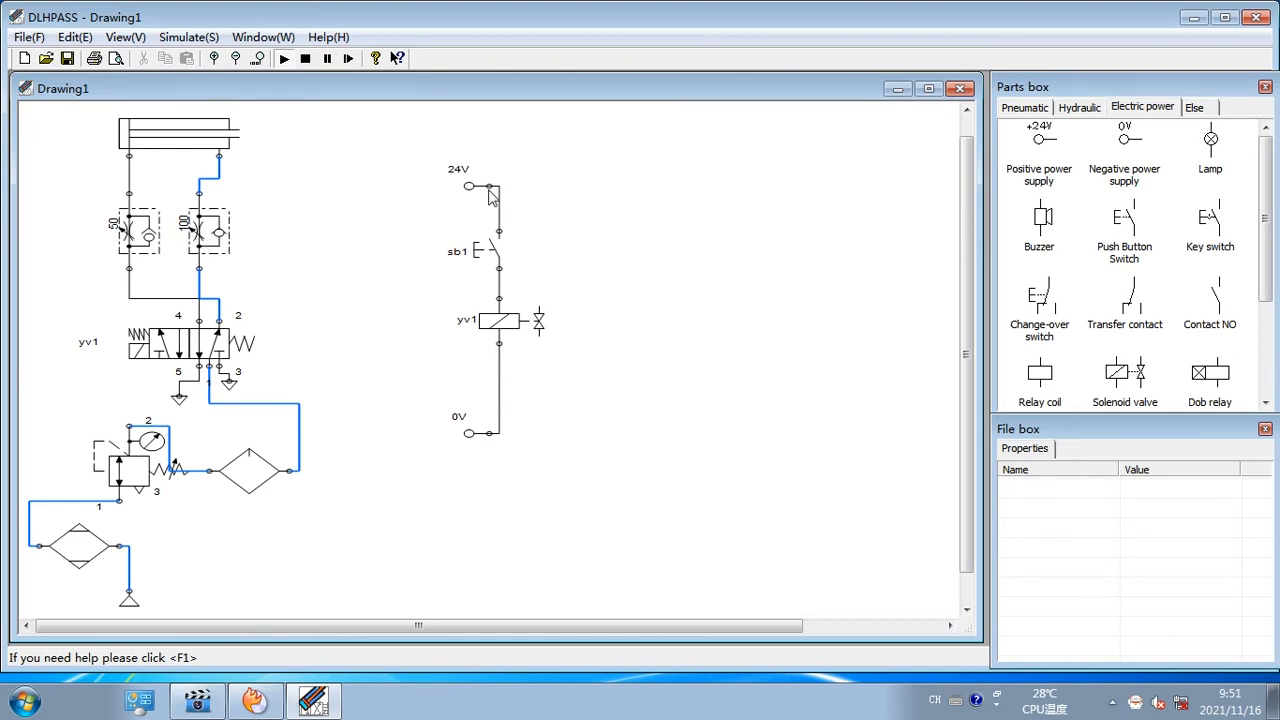
left_click(481, 253)
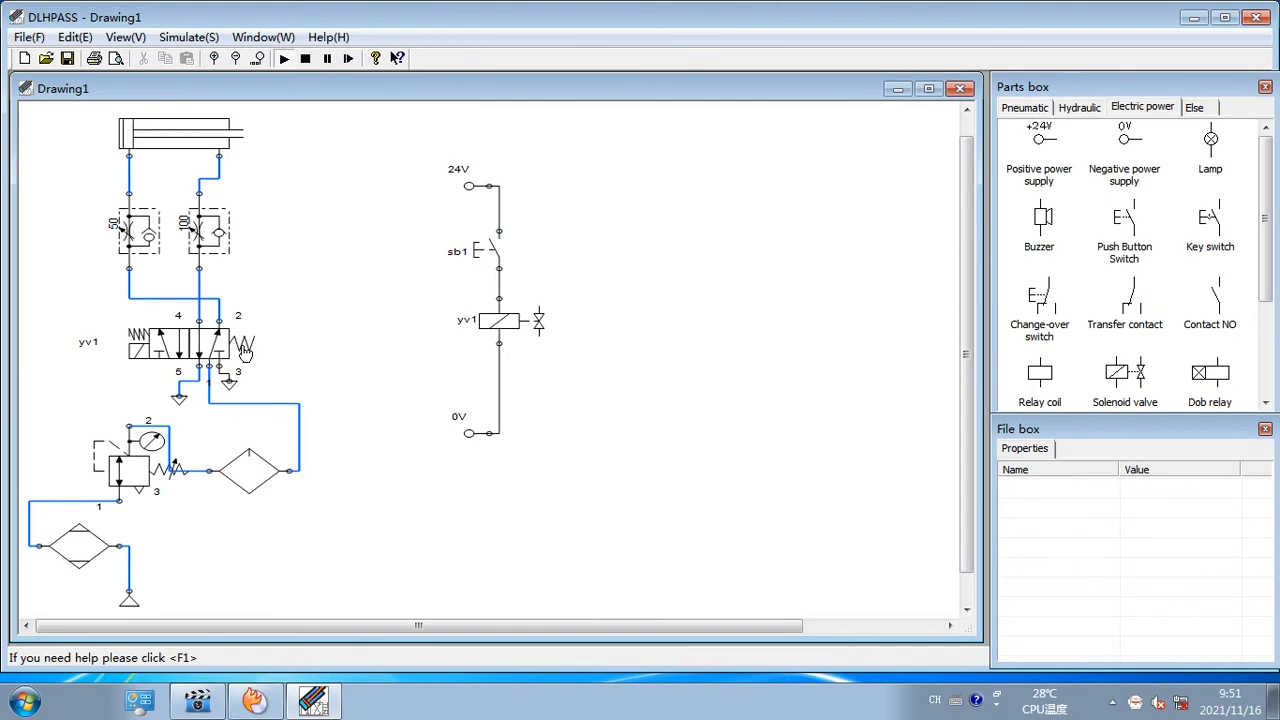
left_click(477, 262)
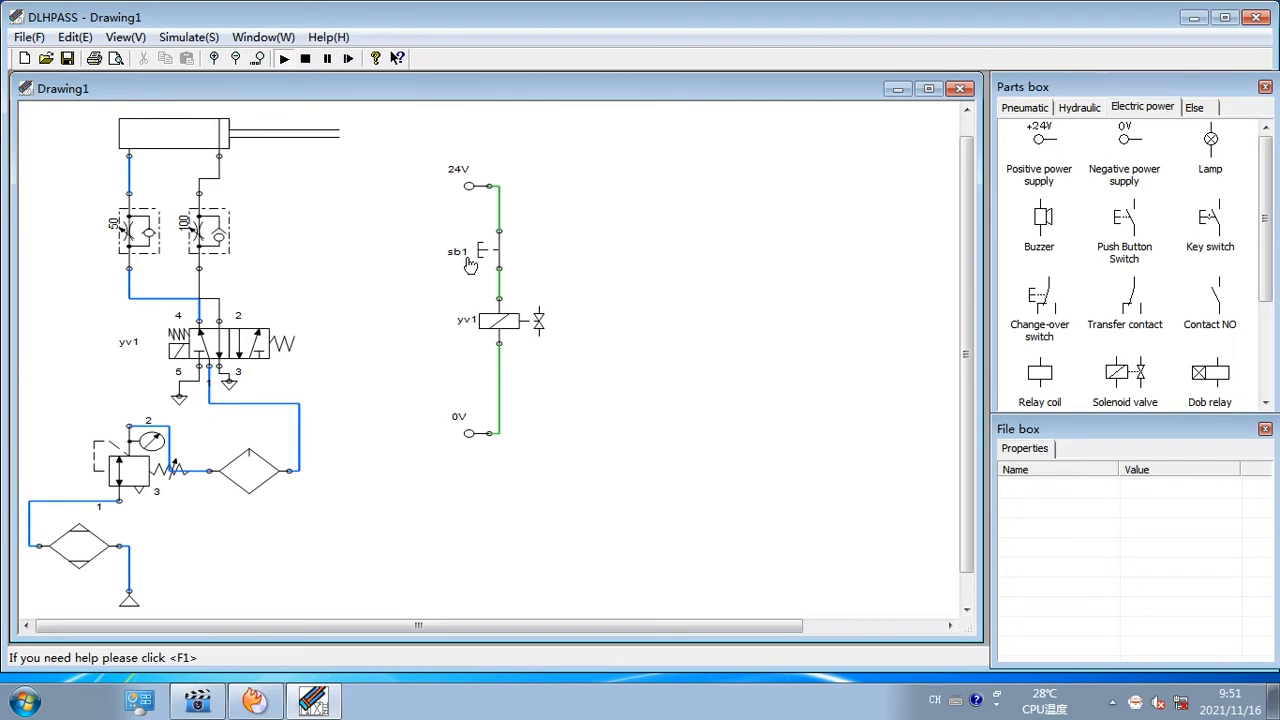
left_click_drag(402, 239, 401, 237)
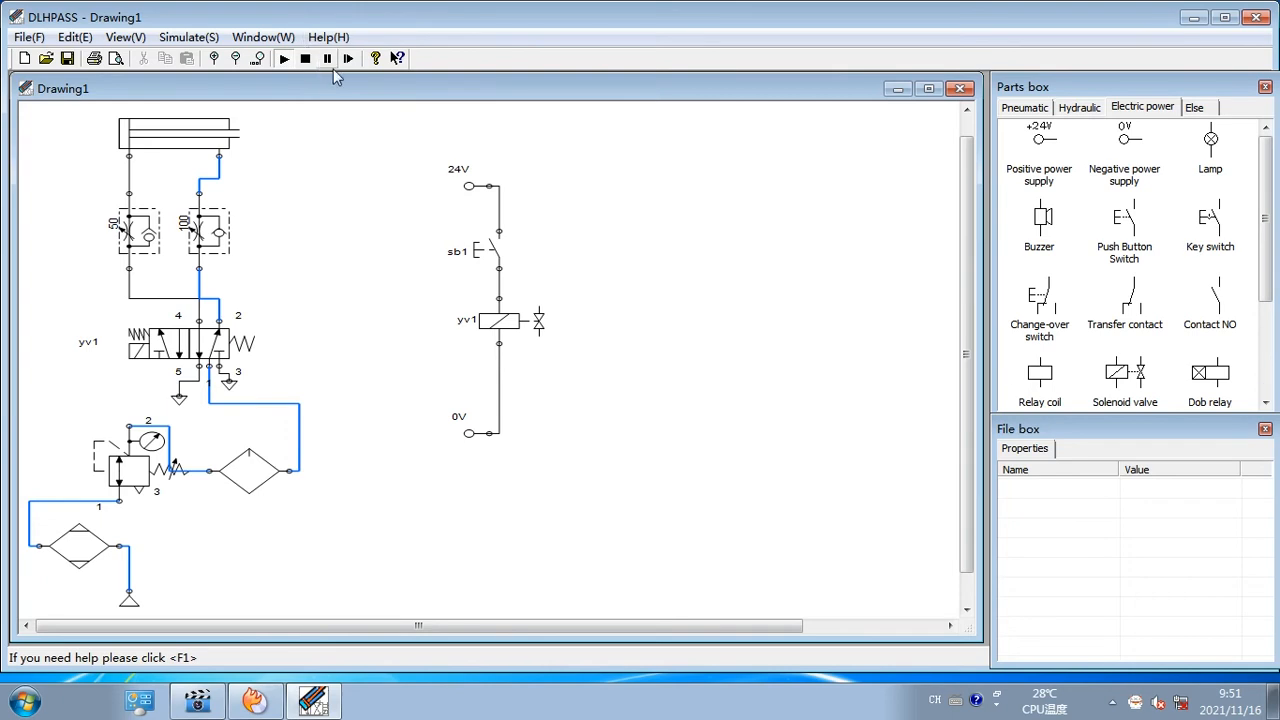
left_click(306, 59)
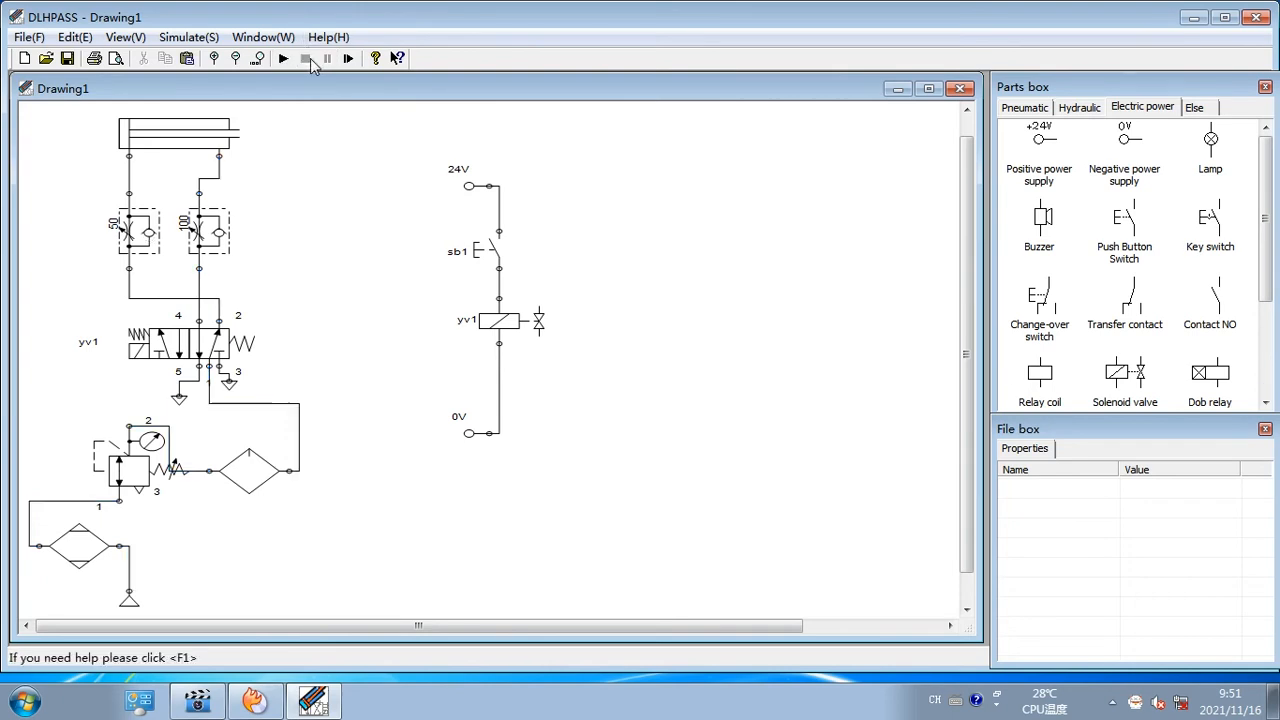
Delete the entire electrical circuit: the 24V supply, push button sb1, coil yv1 and the 0V supply
left_click(490, 185)
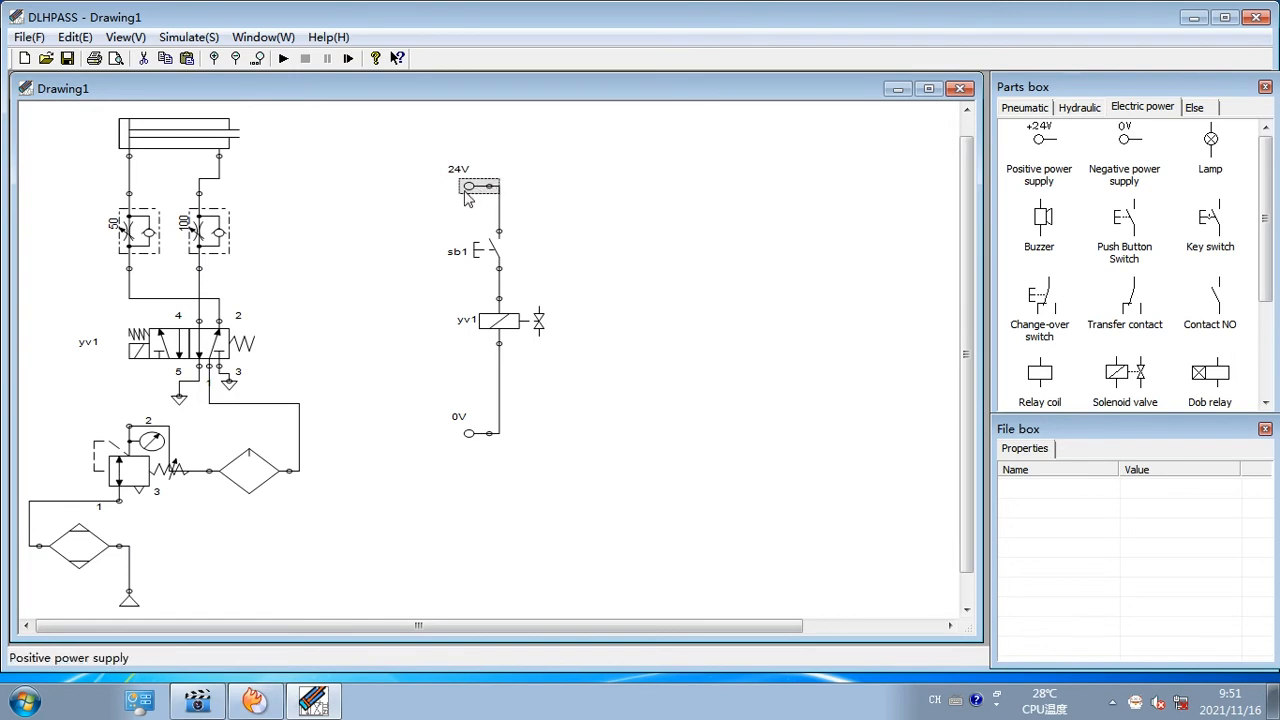
key("Delete")
left_click(488, 250)
key("Delete")
left_click(497, 320)
key("Delete")
left_click(478, 433)
key("Delete")
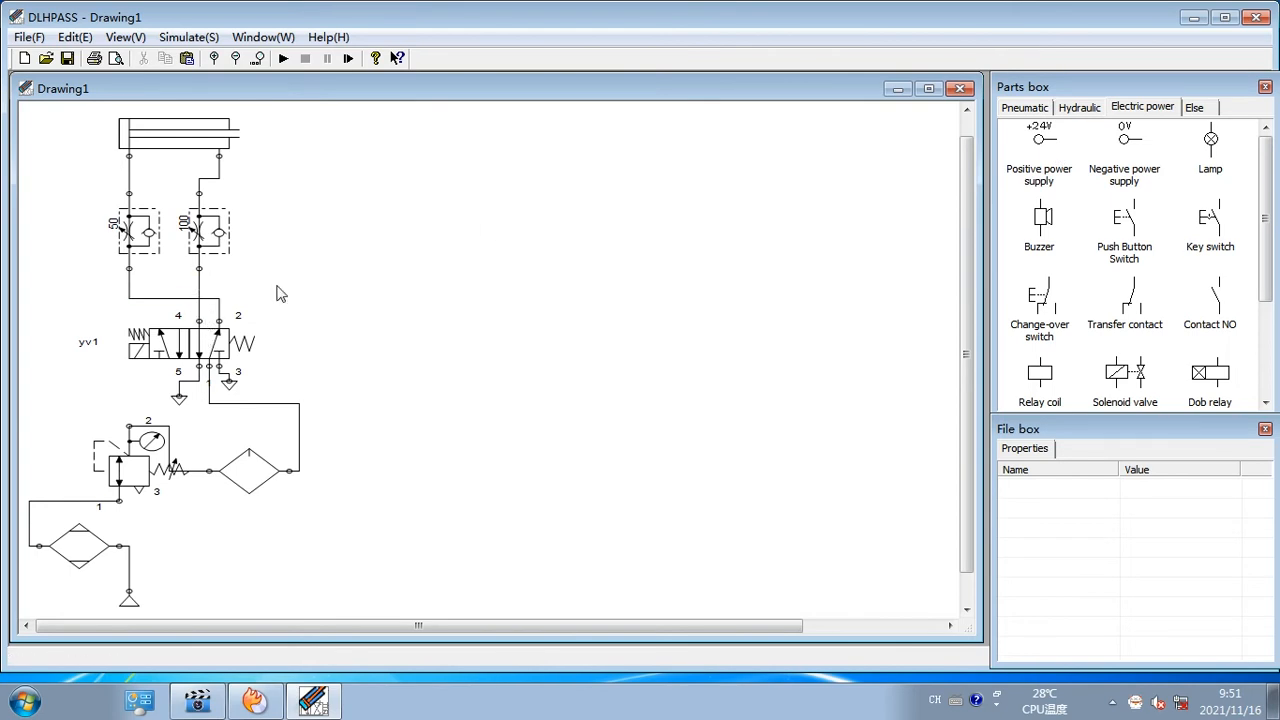
Place two push button switches and arrange them side by side in the empty area beside the pneumatic circuit
left_click_drag(1124, 218, 590, 220)
left_click_drag(1130, 245, 588, 390)
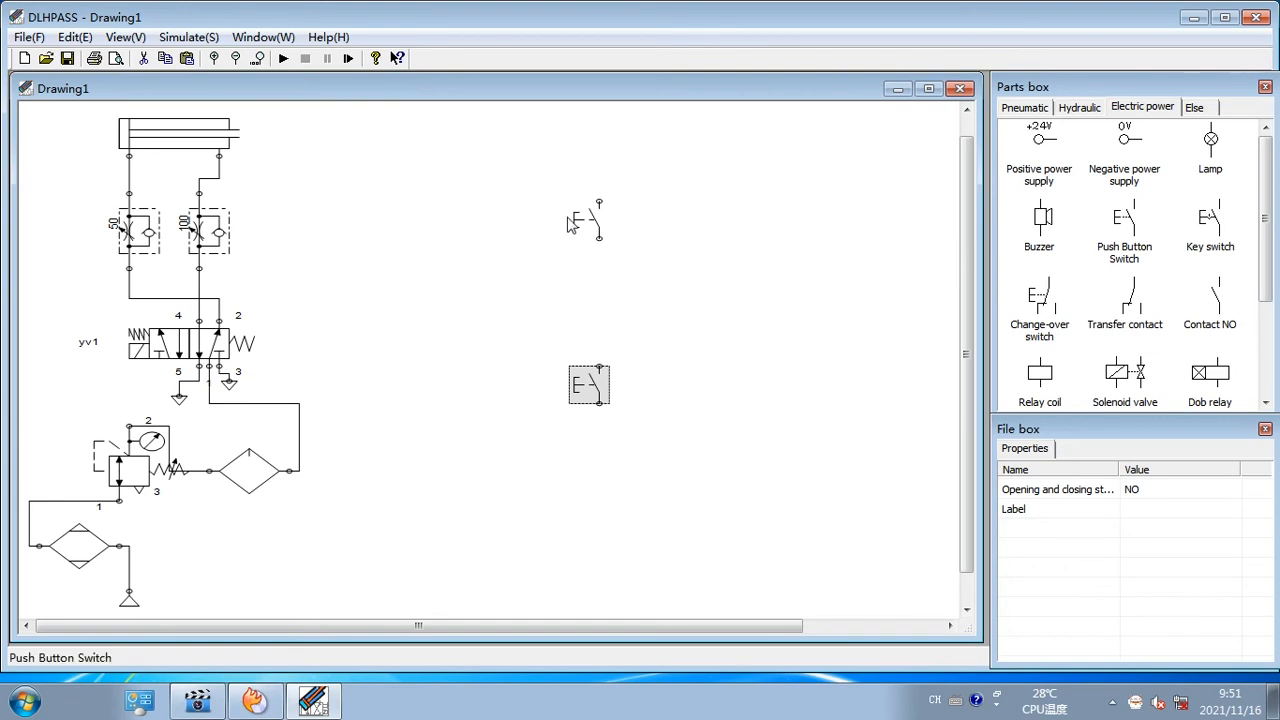
left_click_drag(567, 226, 528, 214)
left_click_drag(564, 423, 755, 196)
left_click_drag(592, 372, 662, 218)
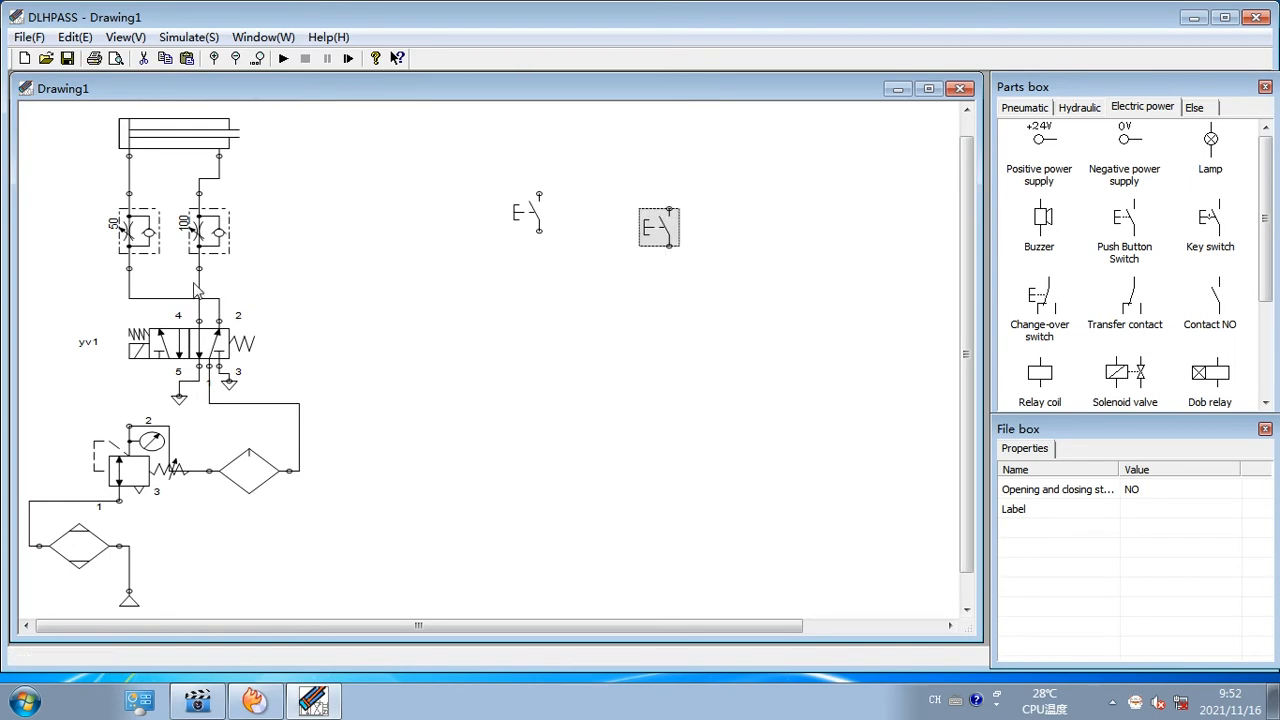
Change the 5/2 valve's right drive to the same spring-marked solenoid type as its left drive and label it yv2
double_click(165, 357)
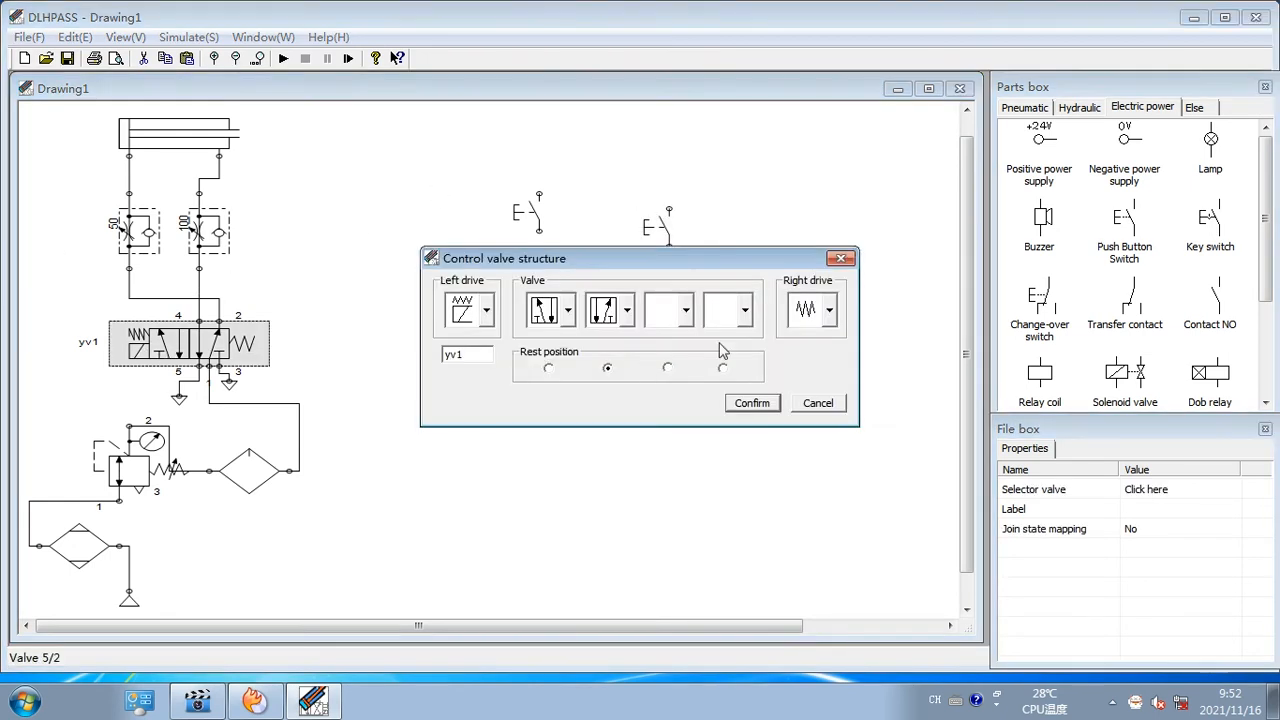
left_click(829, 310)
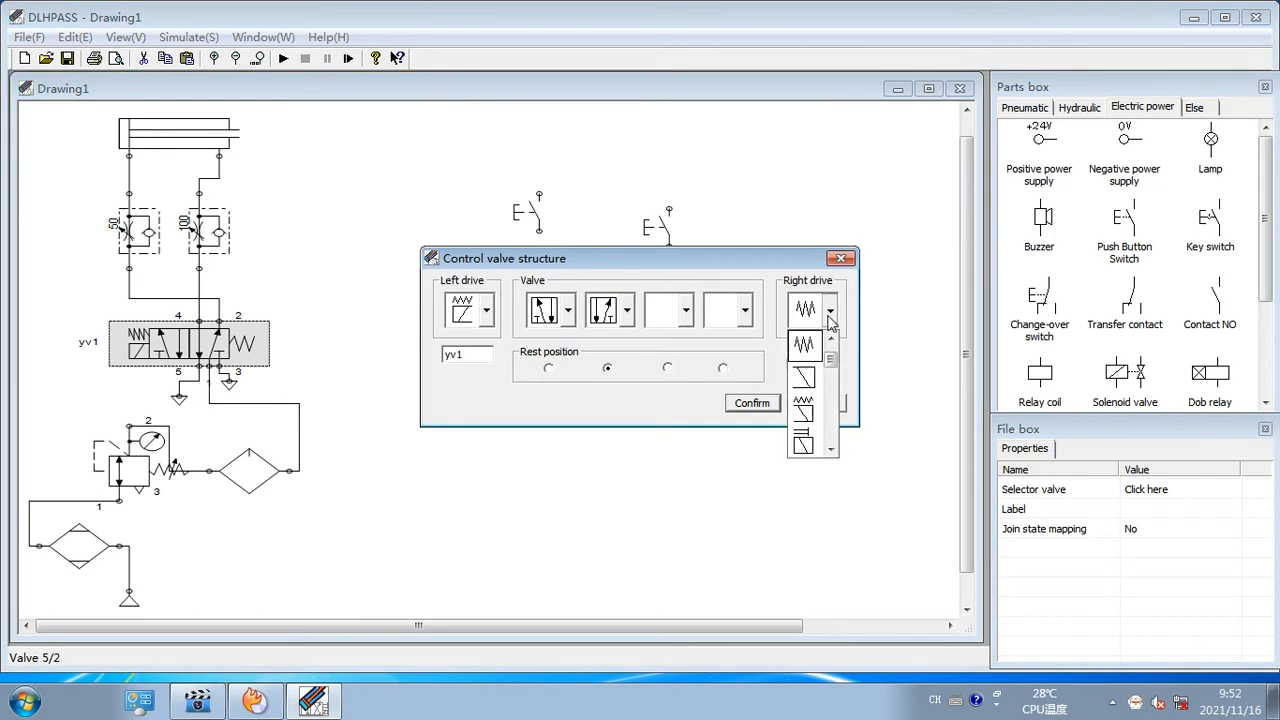
left_click(803, 411)
left_click(803, 355)
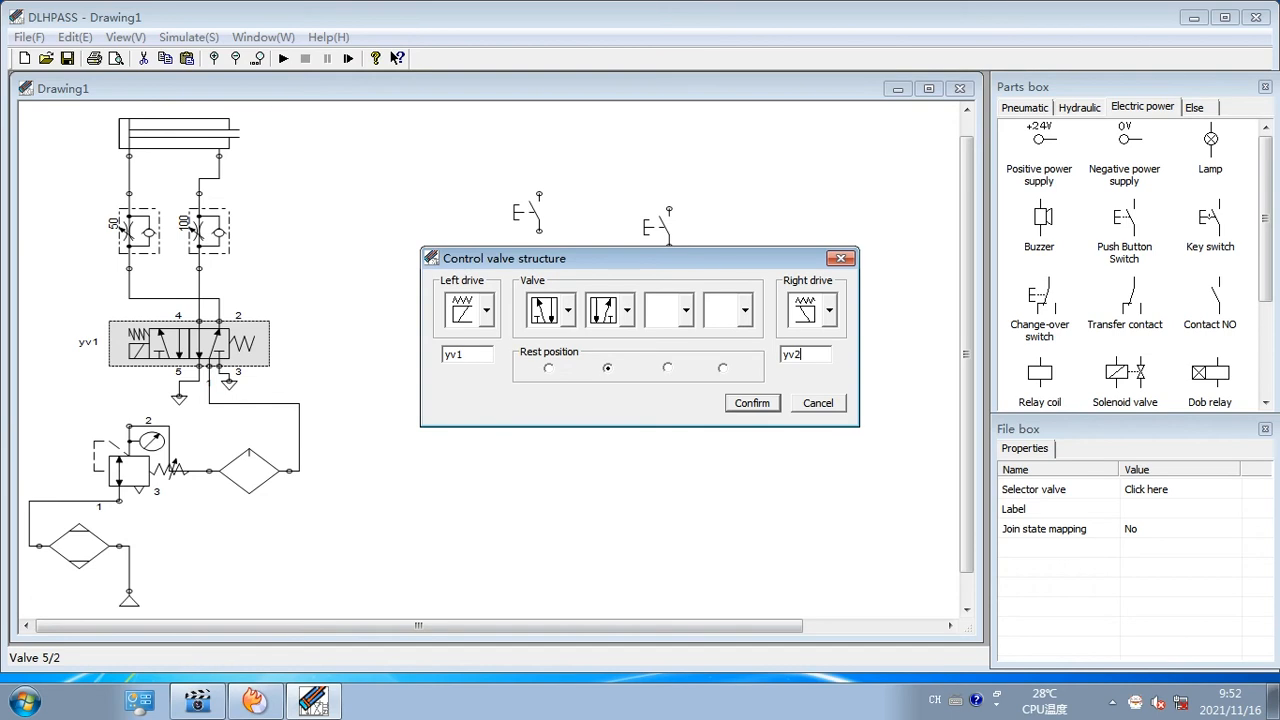
type("yv2")
key("Return")
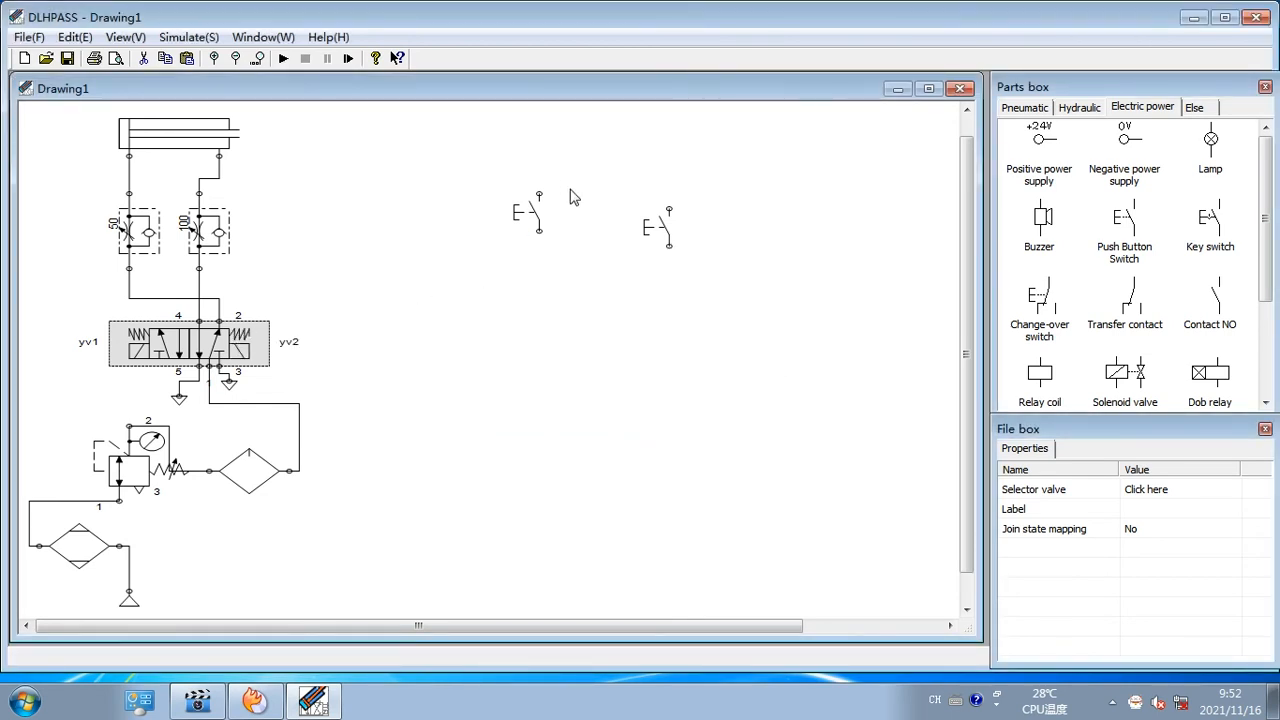
Level the first push button with the second and place a solenoid valve coil below each push button
left_click(533, 222)
left_click_drag(1113, 374, 548, 370)
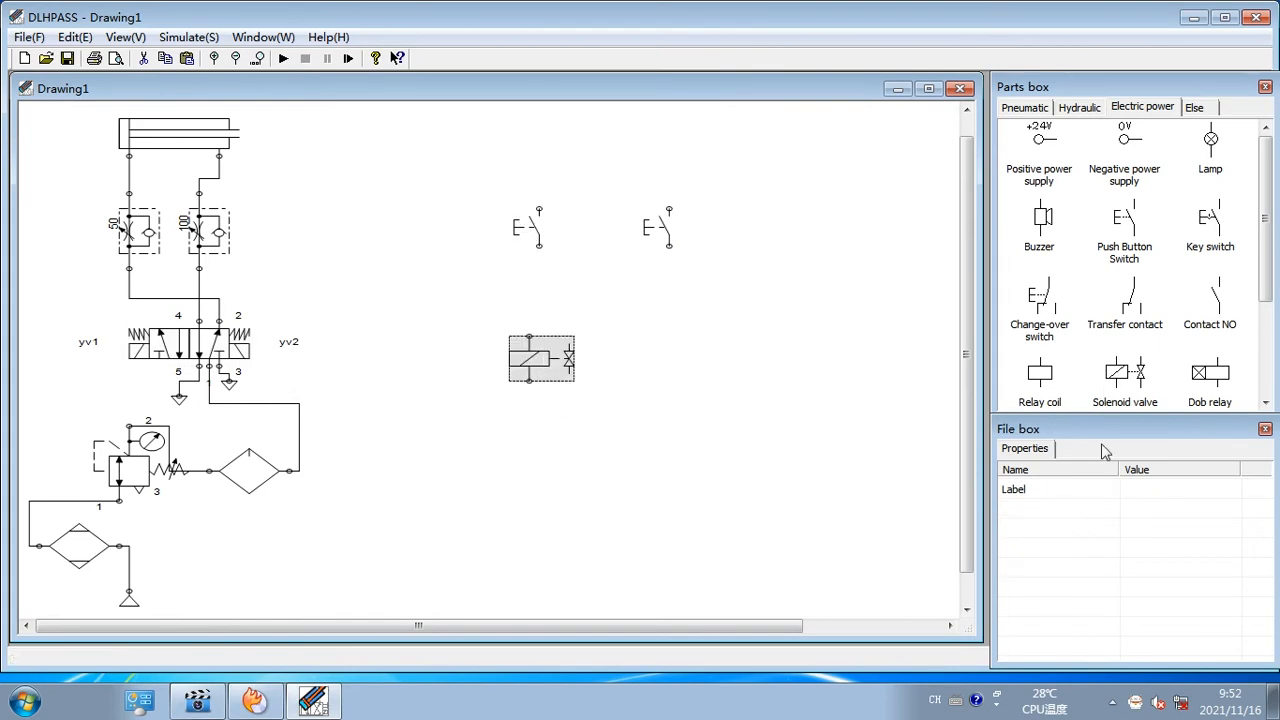
left_click_drag(1112, 386, 681, 349)
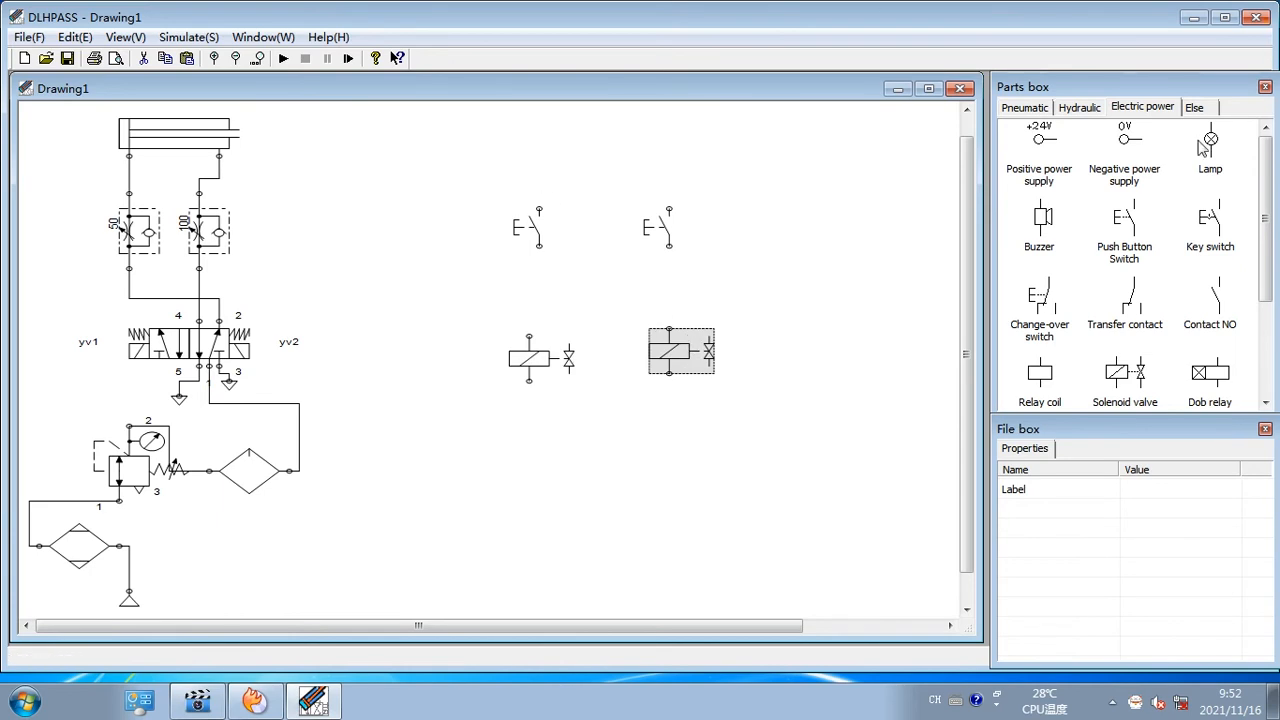
Place a positive 24V supply above the first push button and a negative 0V supply below the first solenoid coil
left_click_drag(1043, 145, 529, 140)
left_click_drag(1127, 138, 529, 485)
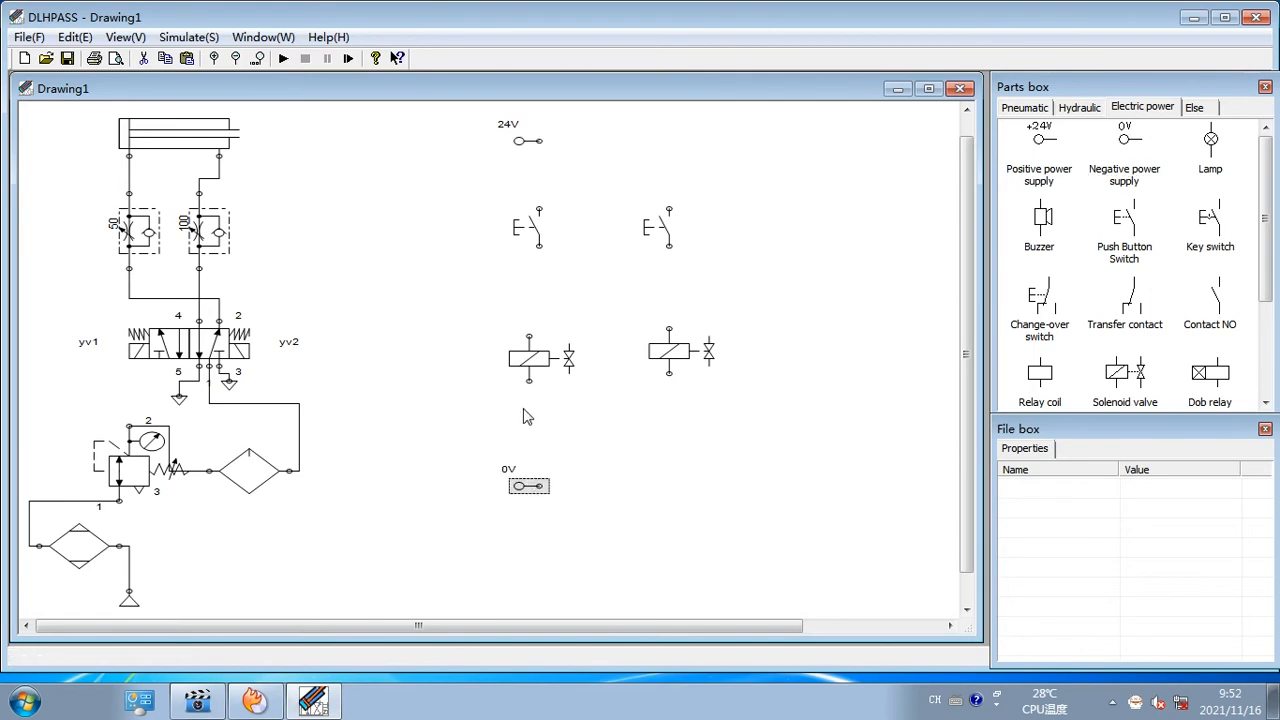
Label the solenoid valve coil below the first push button yv1 and the coil below the second push button yv2
left_click(541, 356)
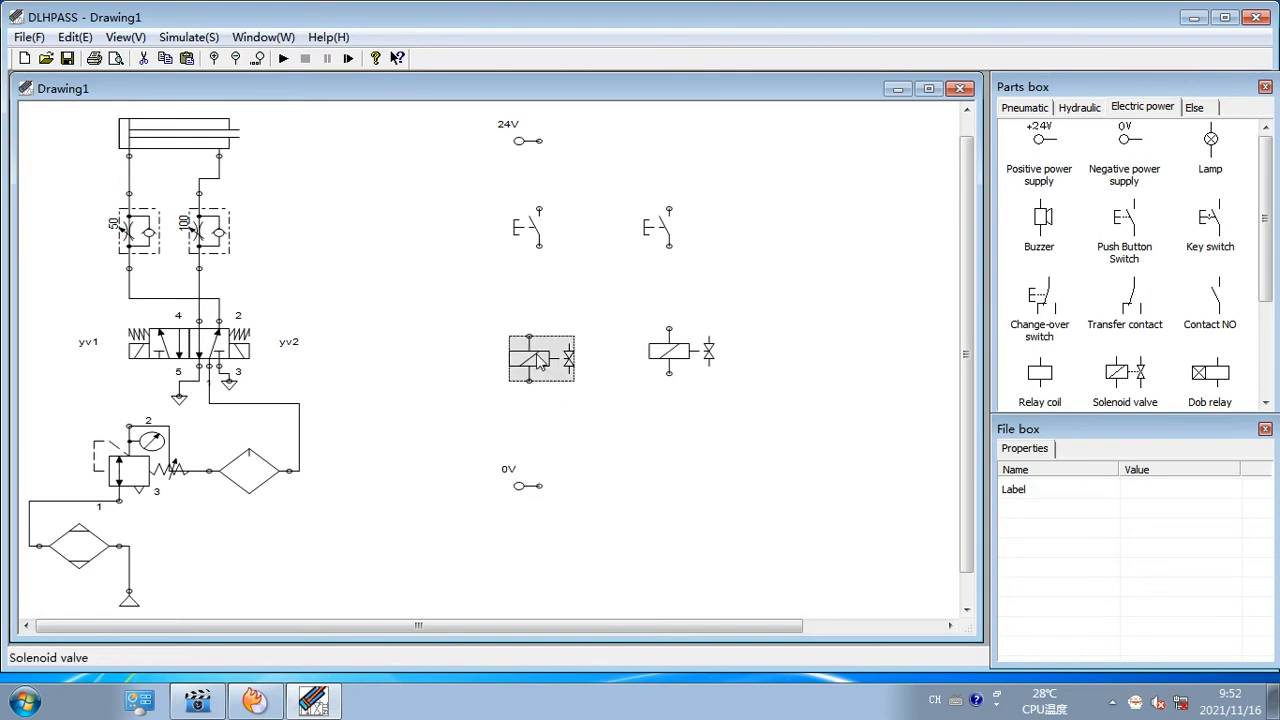
left_click(1193, 492)
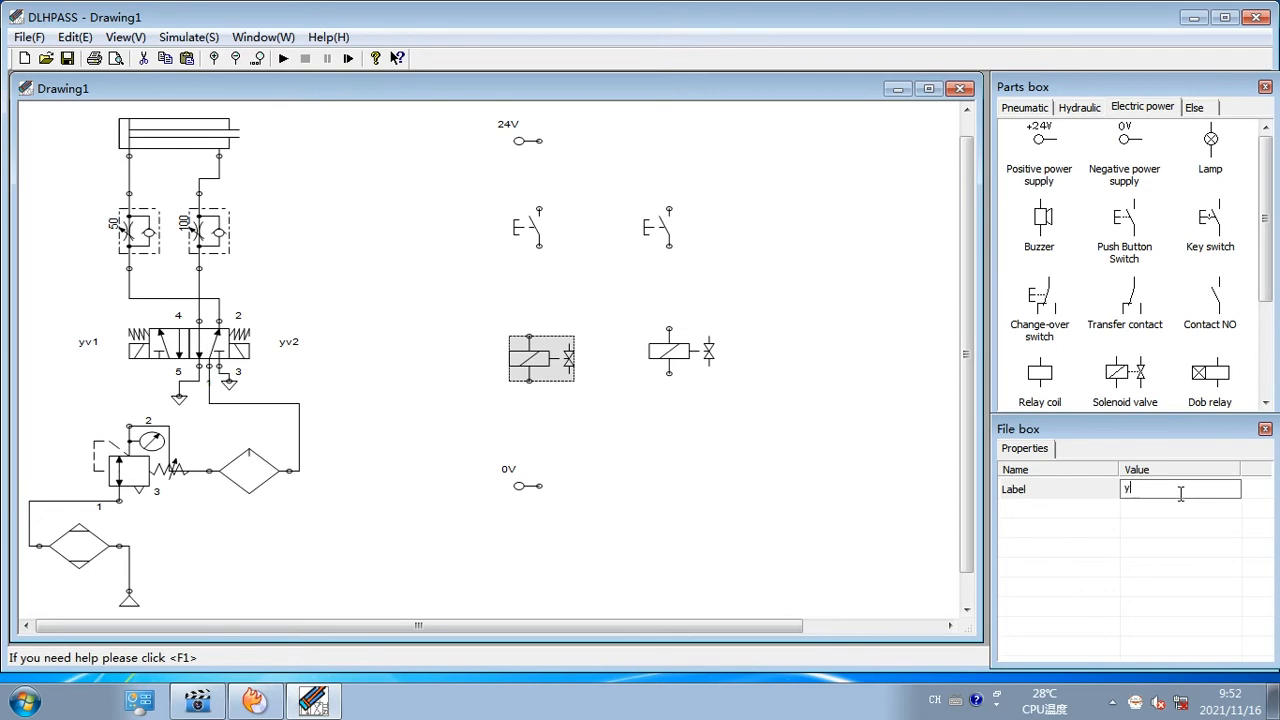
key("Return")
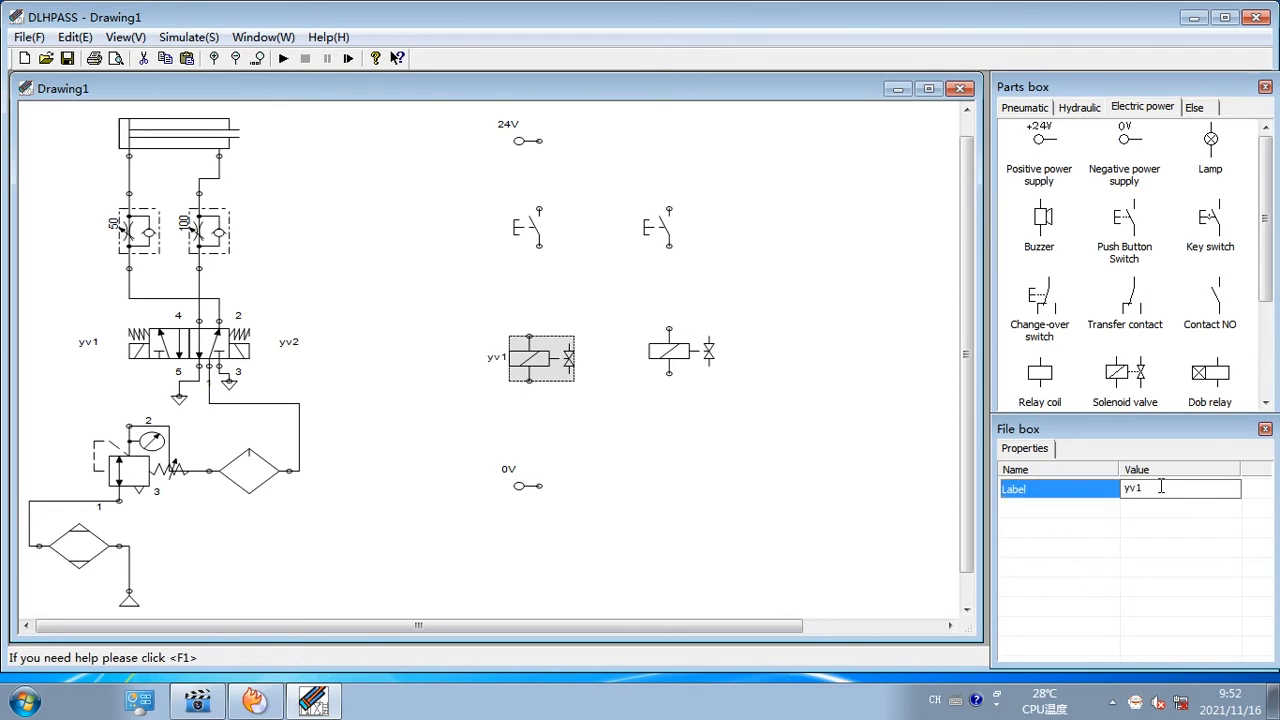
left_click(690, 351)
left_click(1147, 488)
left_click(1143, 488)
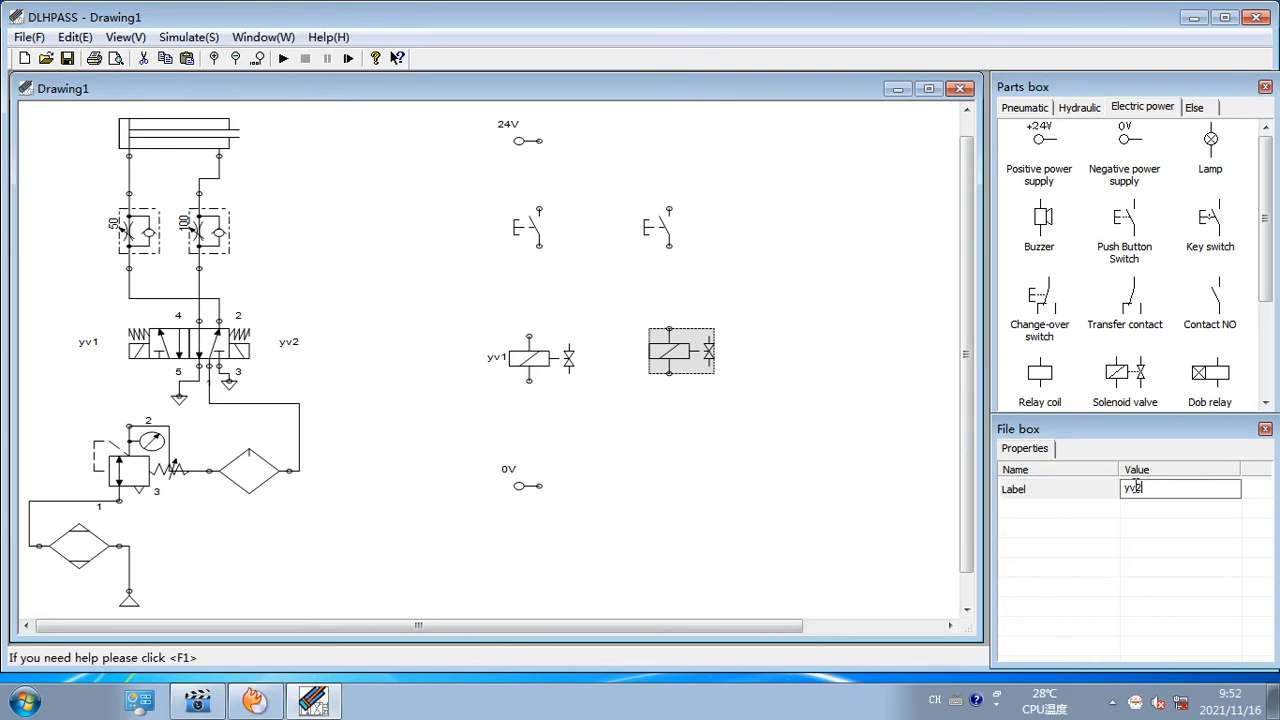
type("yv2")
key("Return")
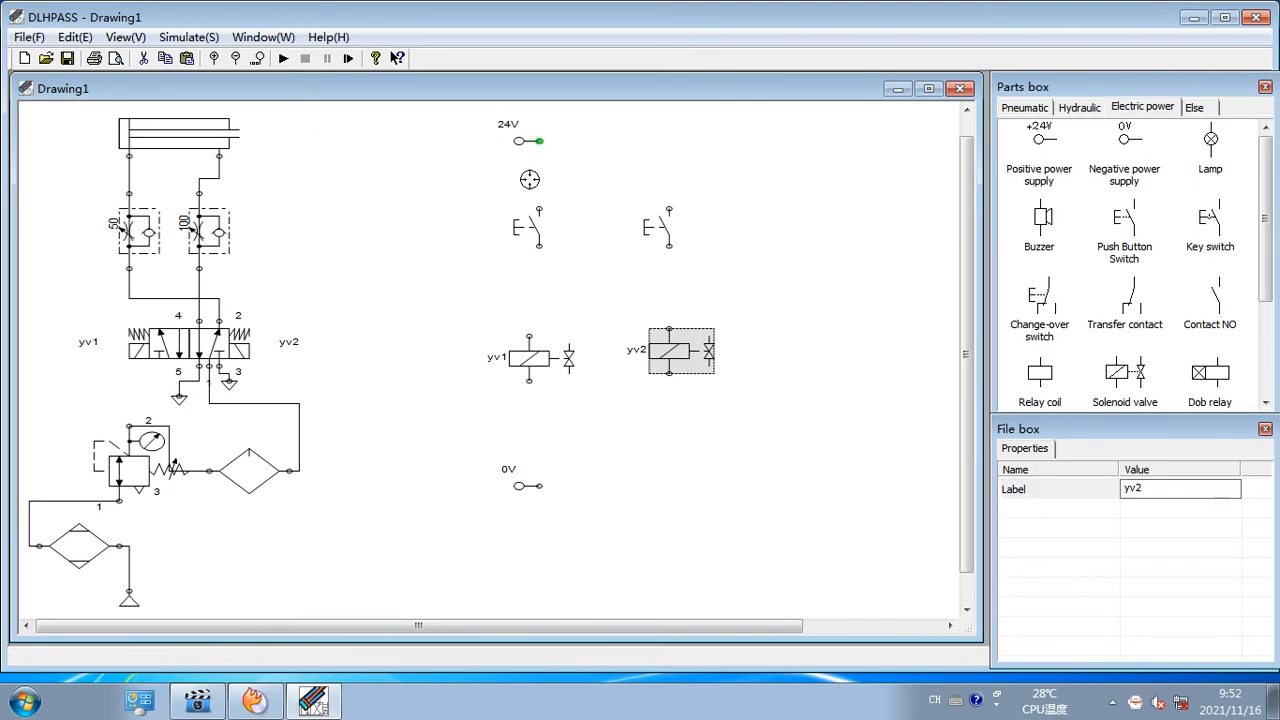
Label the first push button sb1 and the second push button sb2
left_click(530, 235)
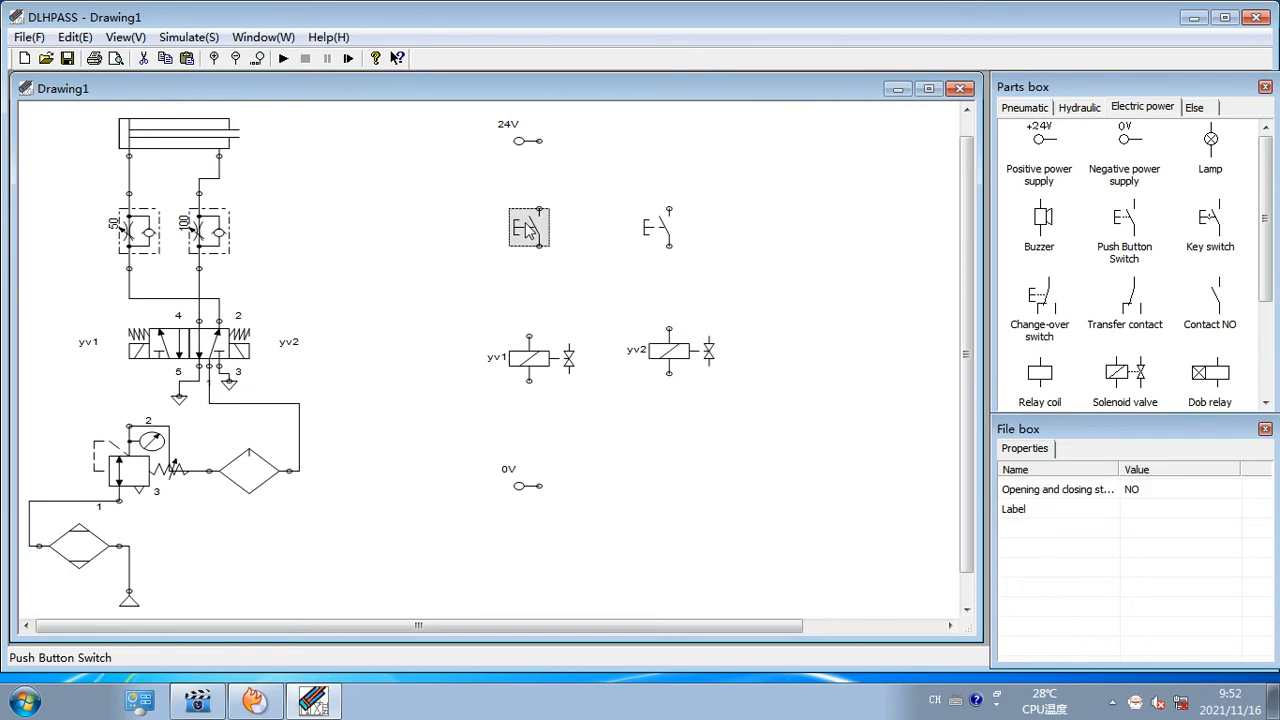
left_click(1136, 494)
left_click(1140, 510)
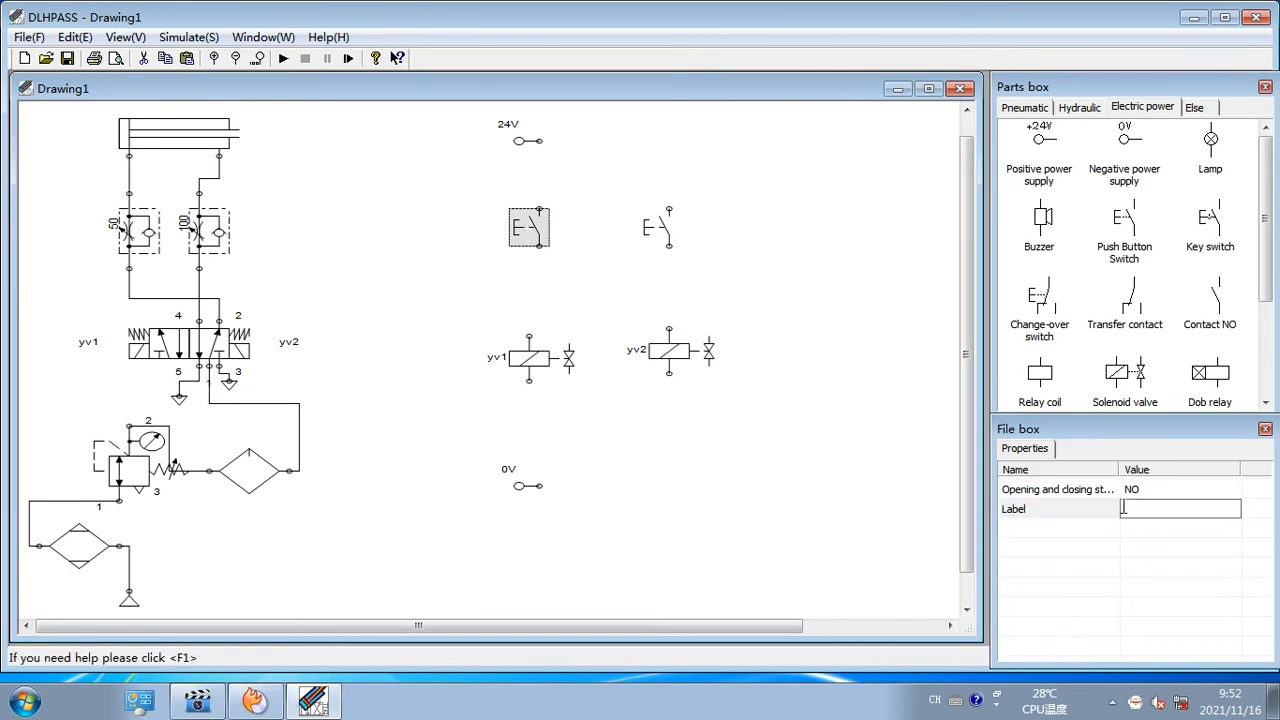
type("sb1")
key("Return")
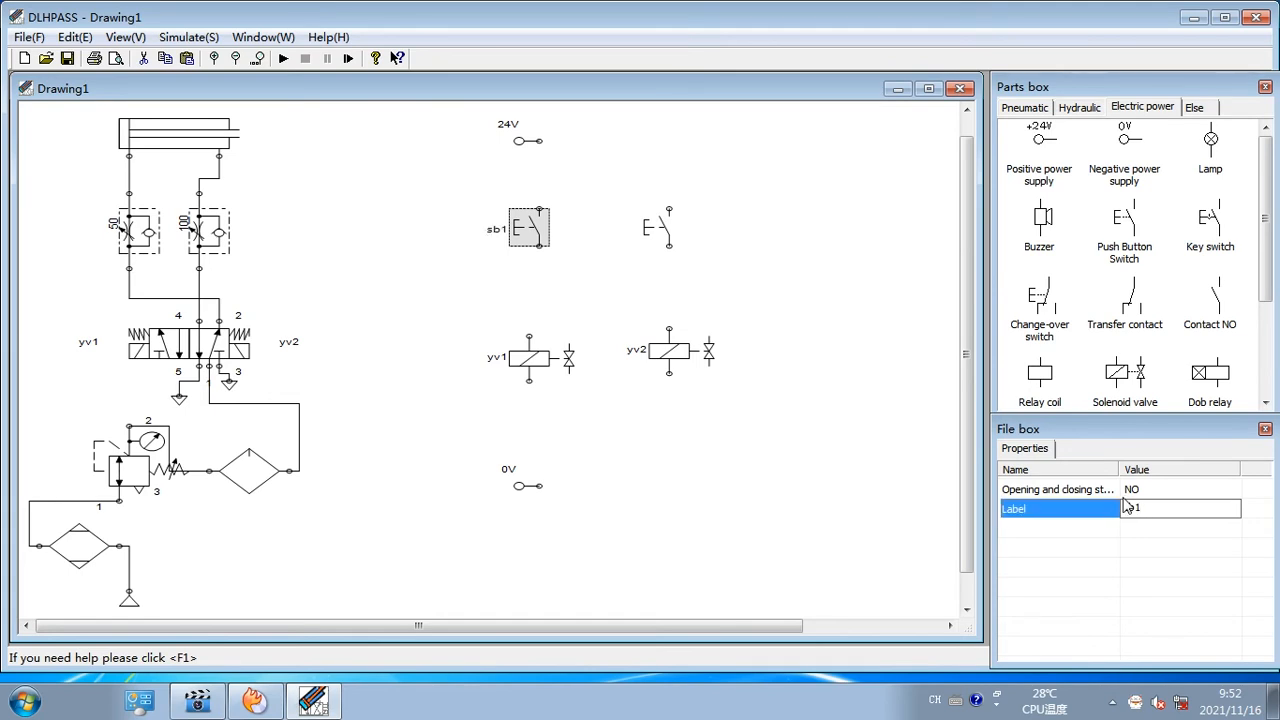
left_click(659, 227)
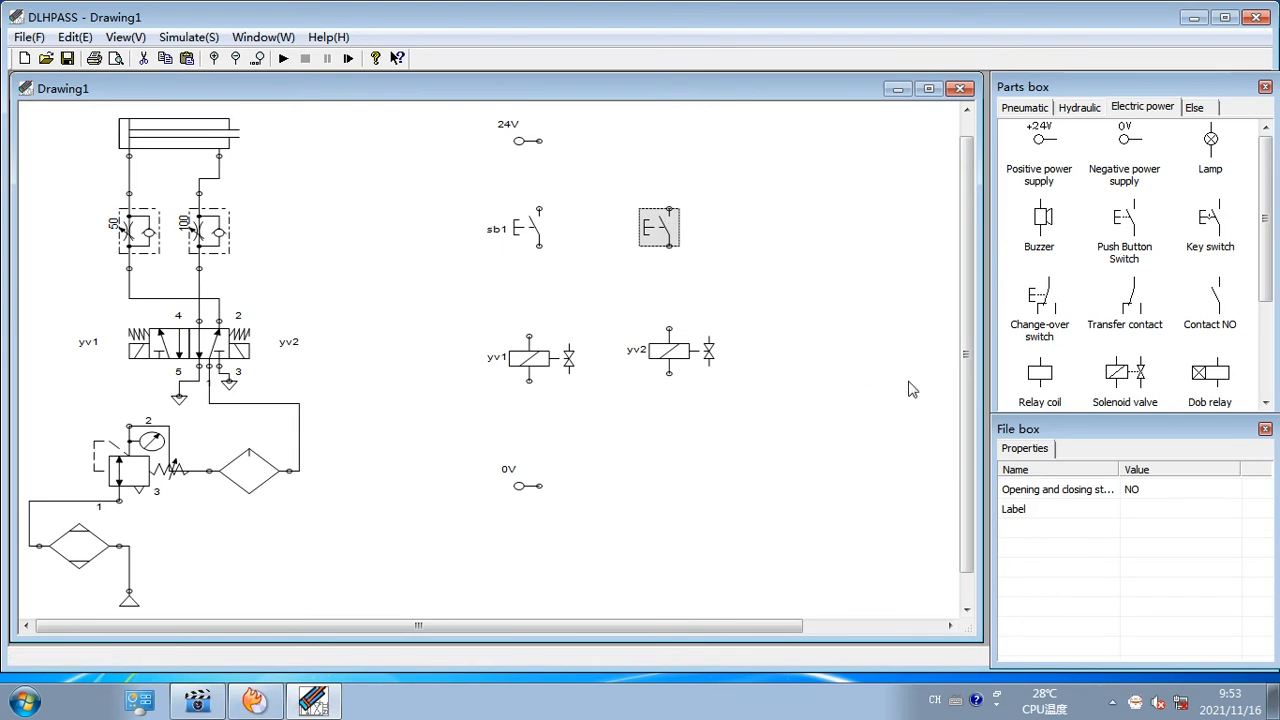
left_click(1113, 511)
type("sbn")
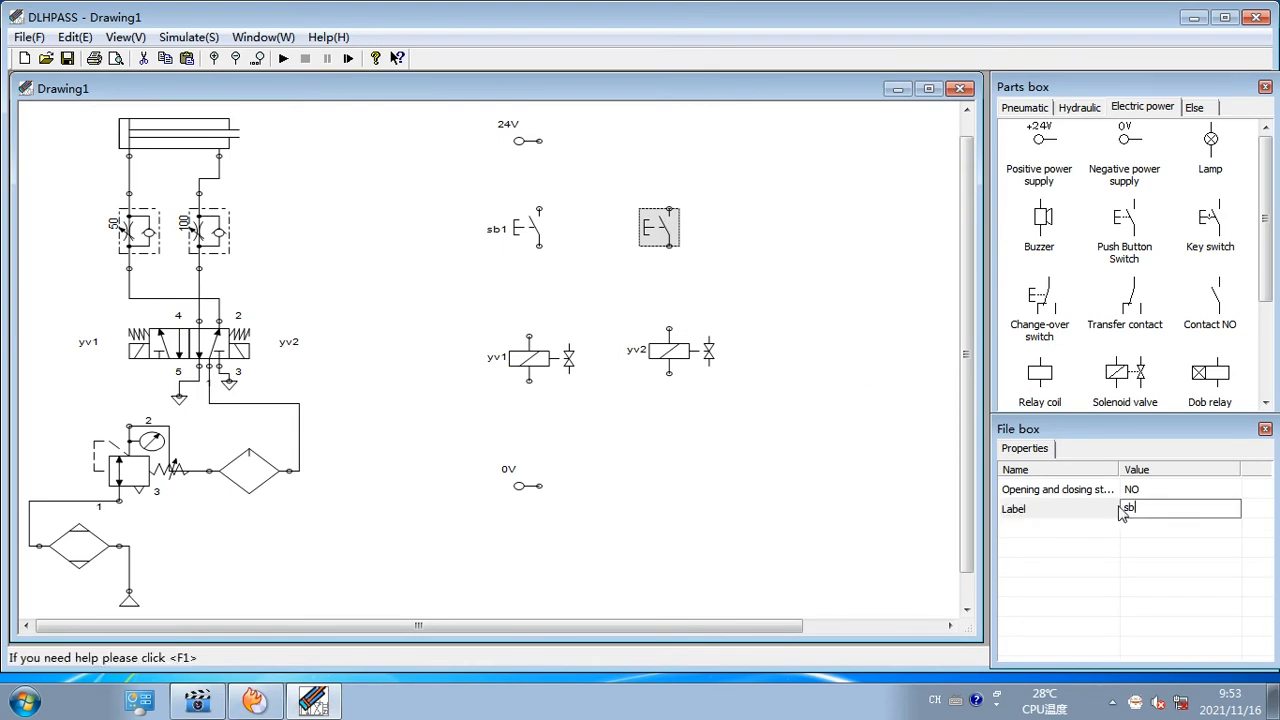
key("Return")
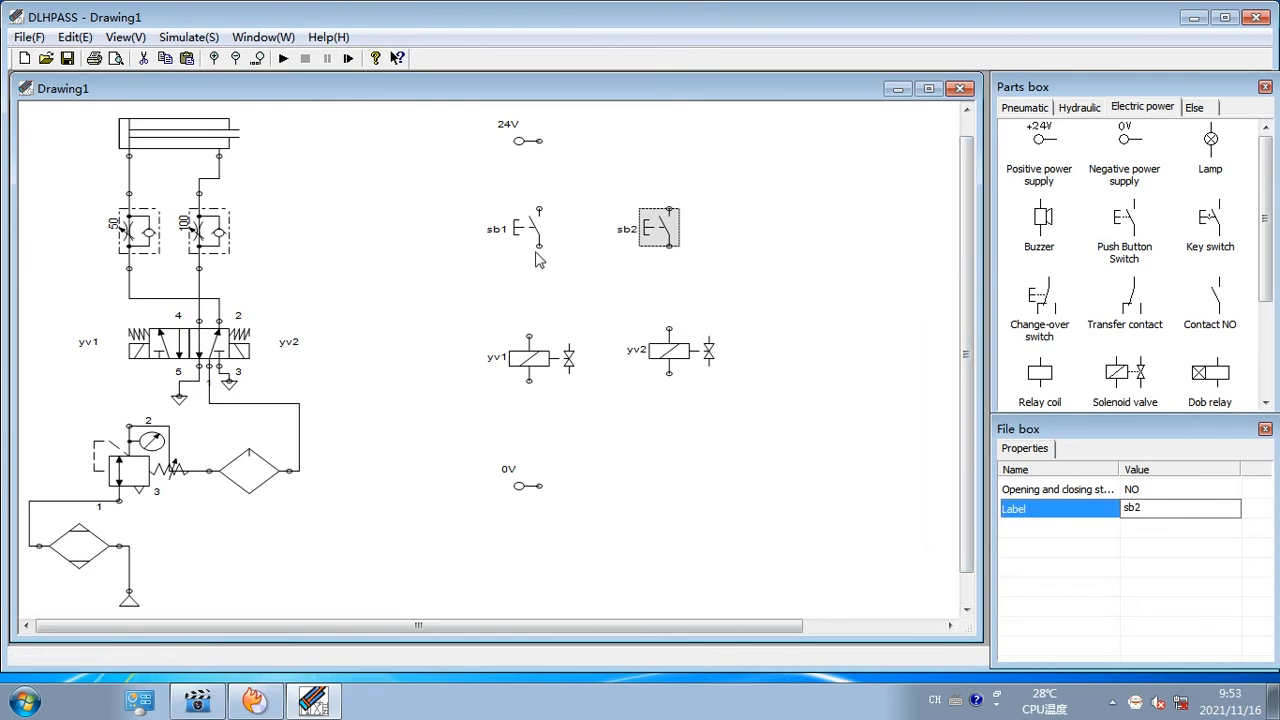
Wire sb1 with coil yv1 in series between the 24V and 0V supplies, and sb2 with coil yv2 as a parallel branch
mouse_move(540, 140)
left_mouse_down()
mouse_move(529, 330)
mouse_move(539, 486)
left_mouse_up()
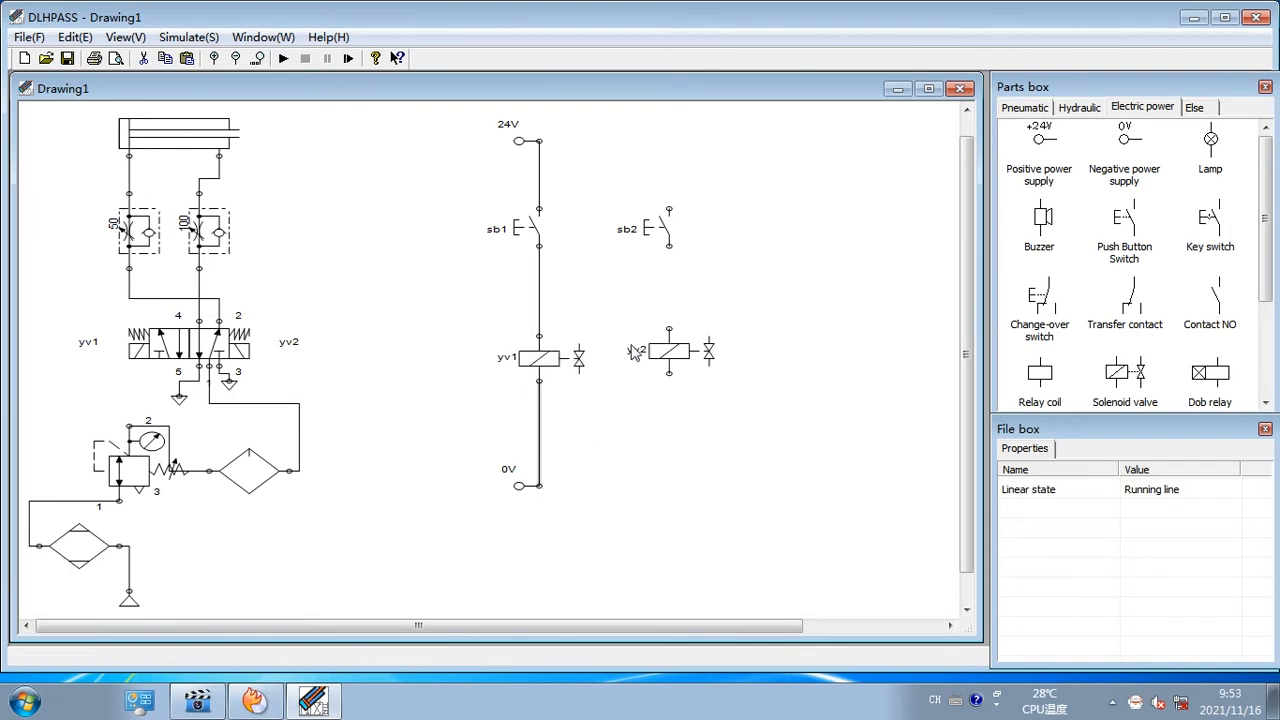
left_click_drag(669, 210, 540, 157)
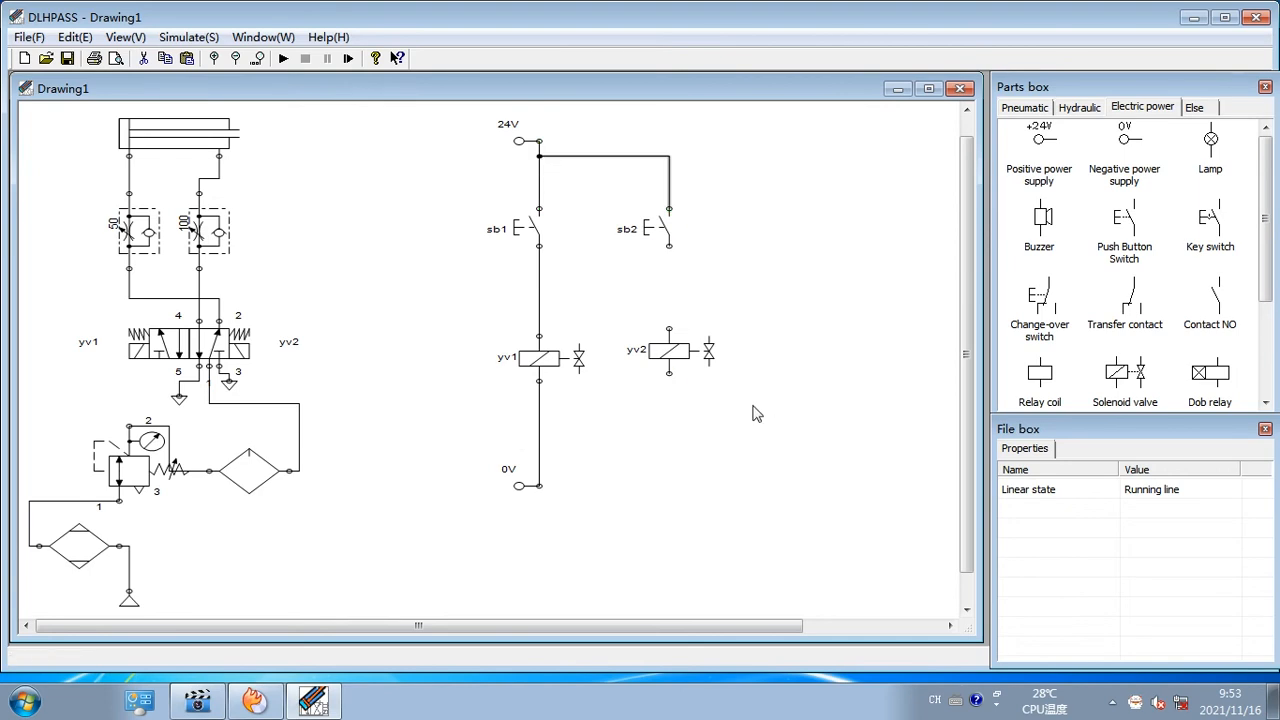
left_click_drag(669, 245, 669, 330)
left_click_drag(669, 375, 540, 470)
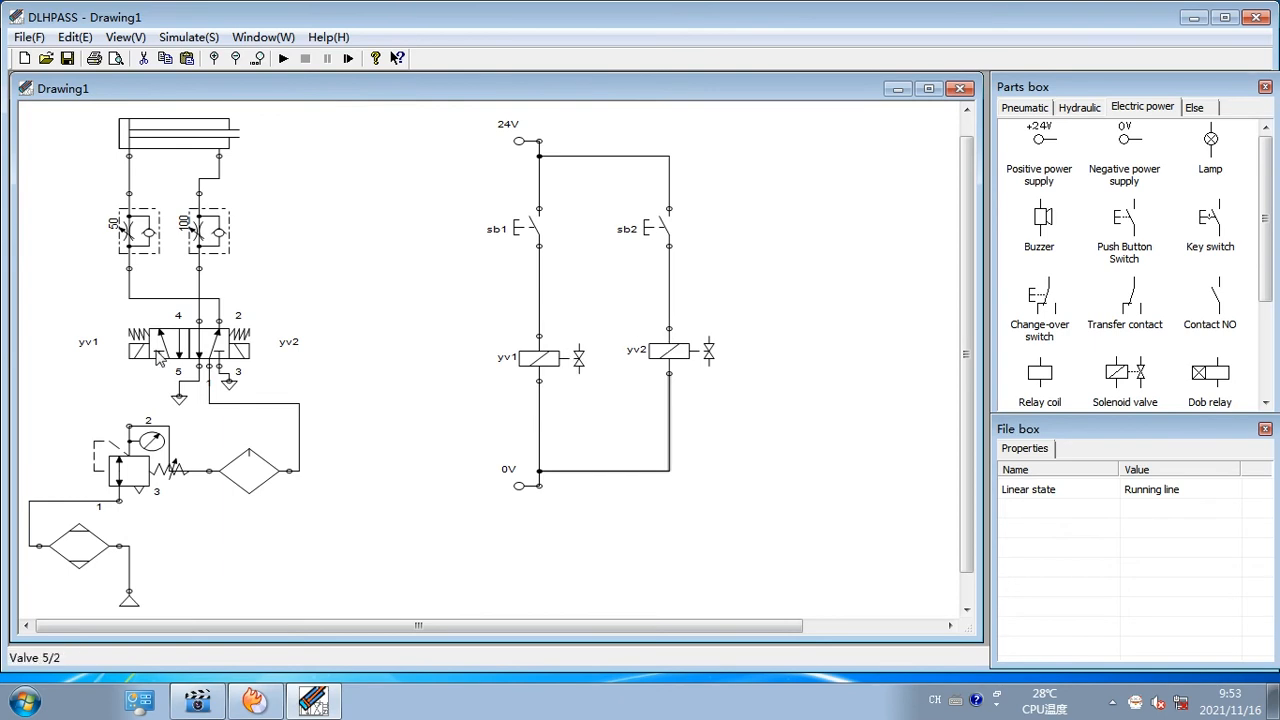
Run the simulation, operate sb1 and sb2 alternately several times to test the cylinder's movement, and stop the simulation
left_click(284, 59)
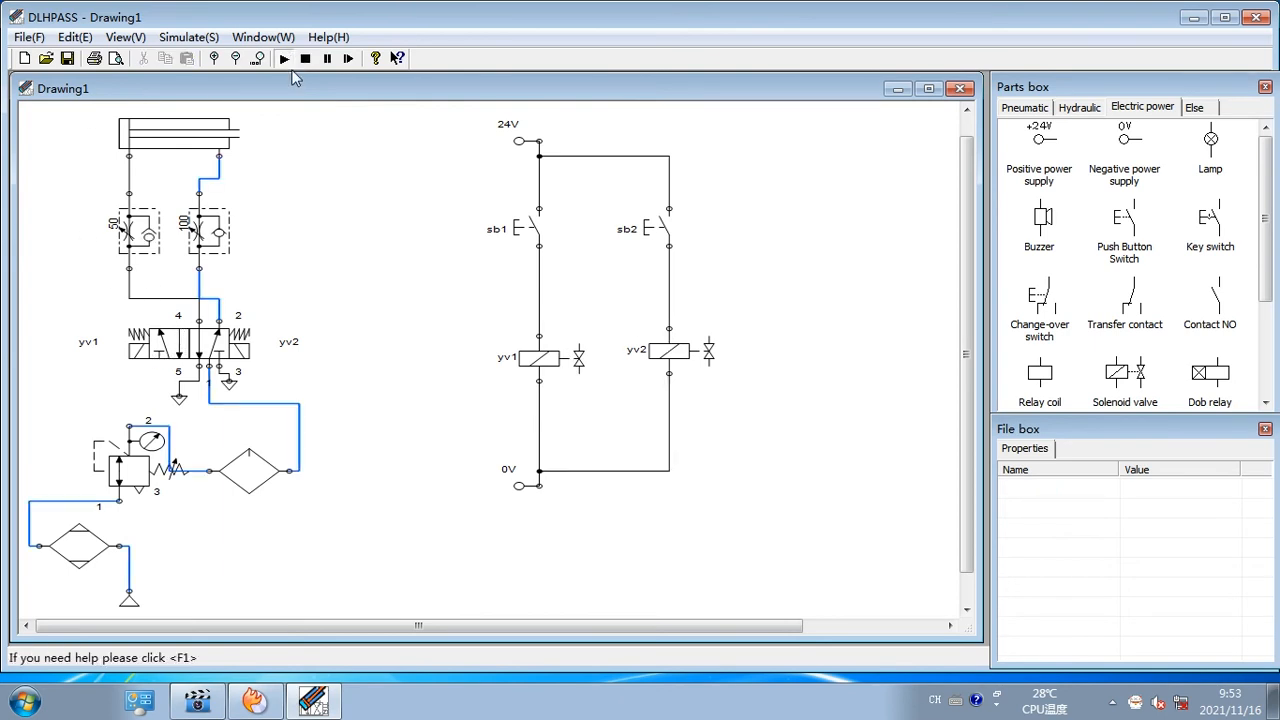
left_click(526, 233)
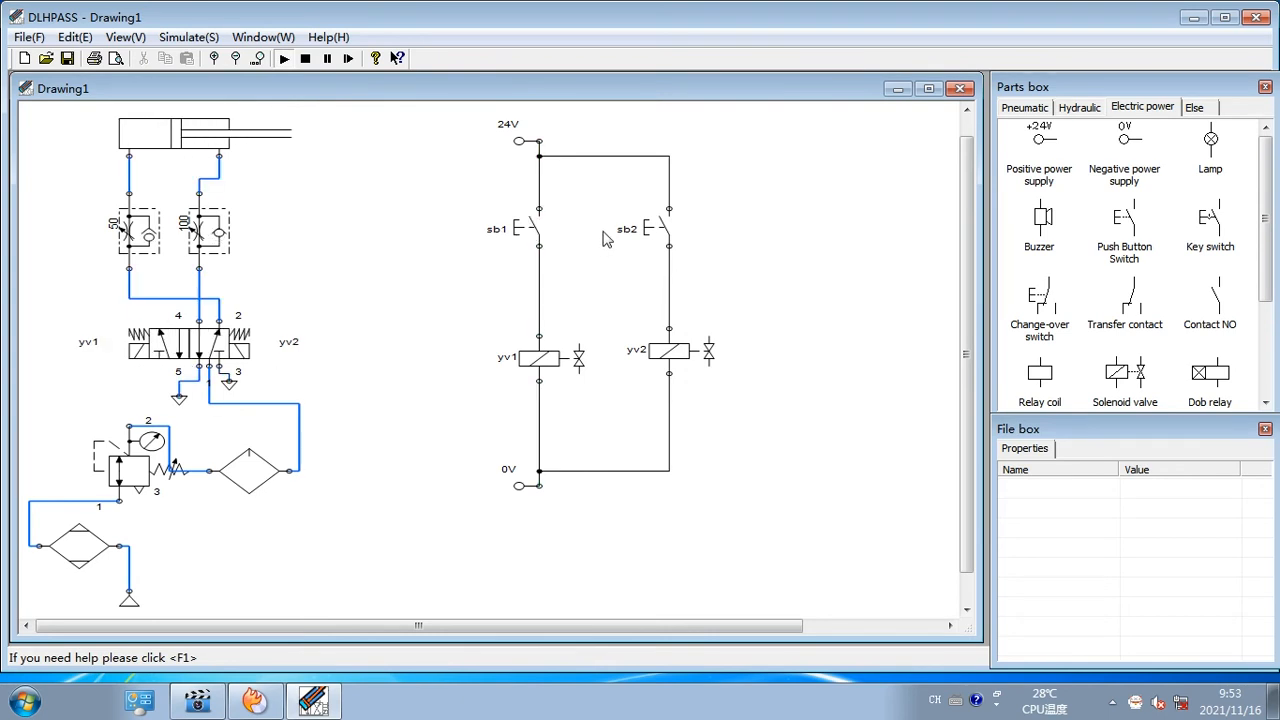
left_click(649, 232)
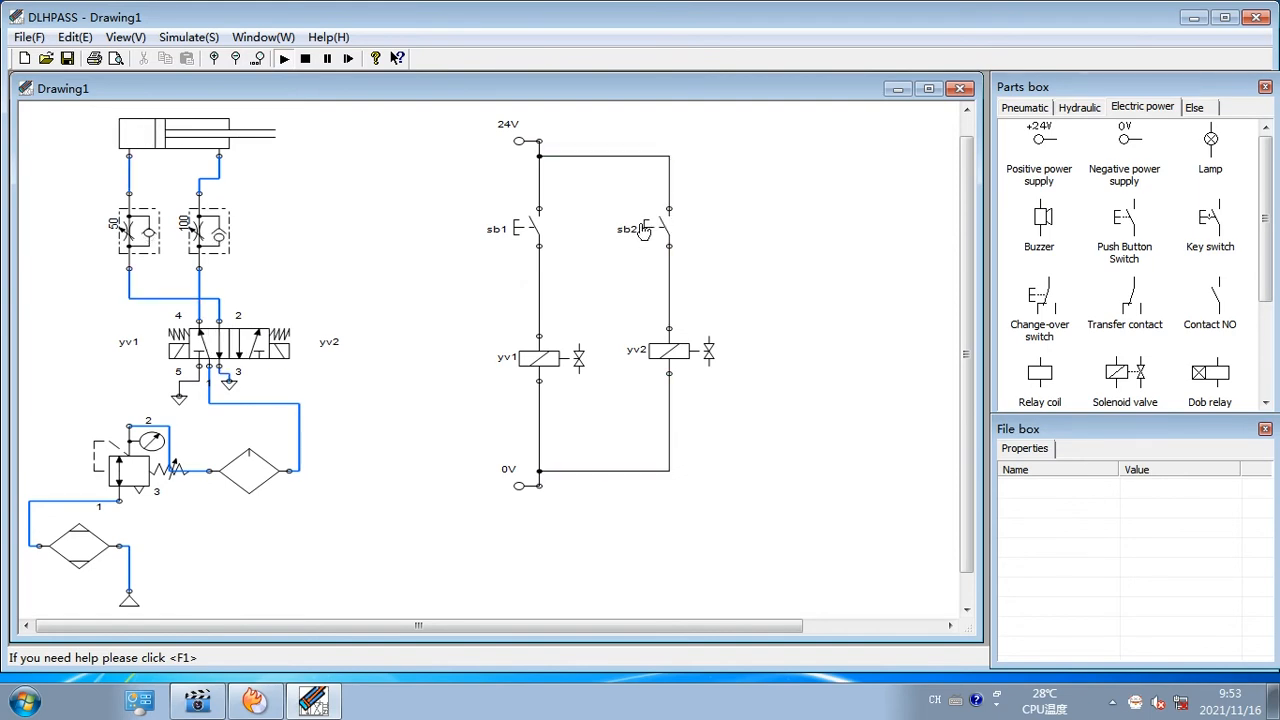
left_click(527, 238)
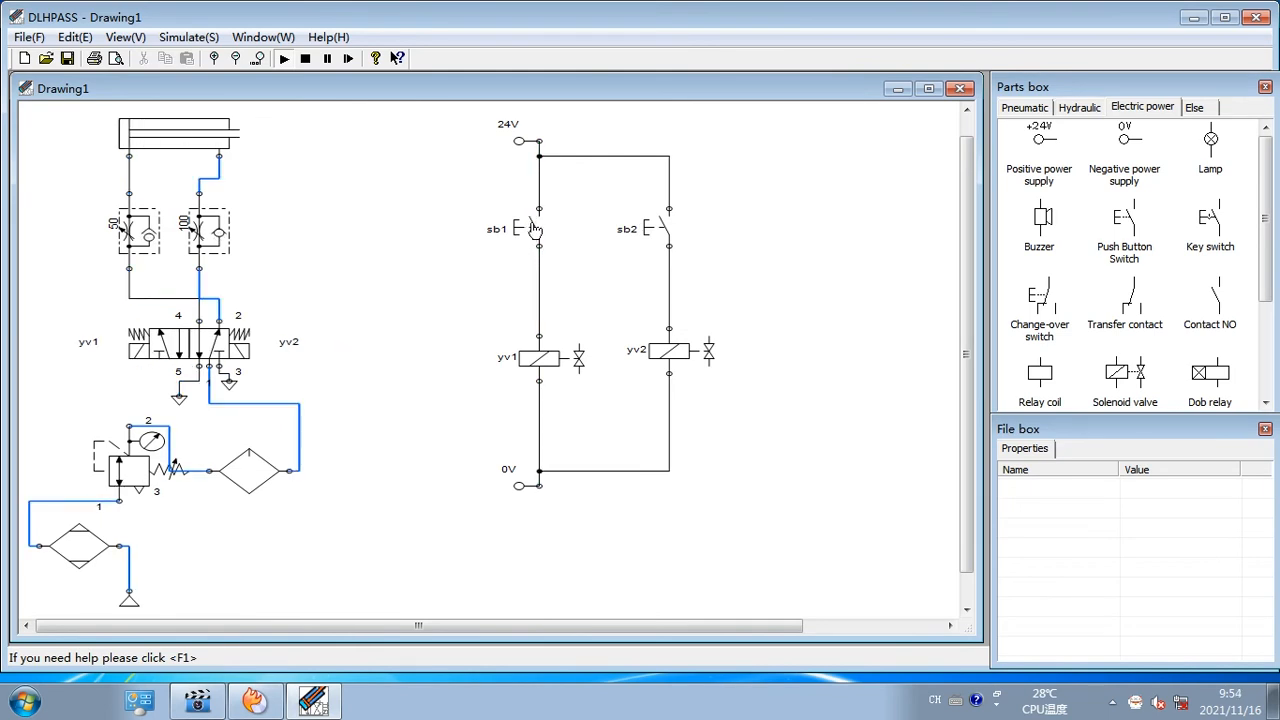
left_click(636, 232)
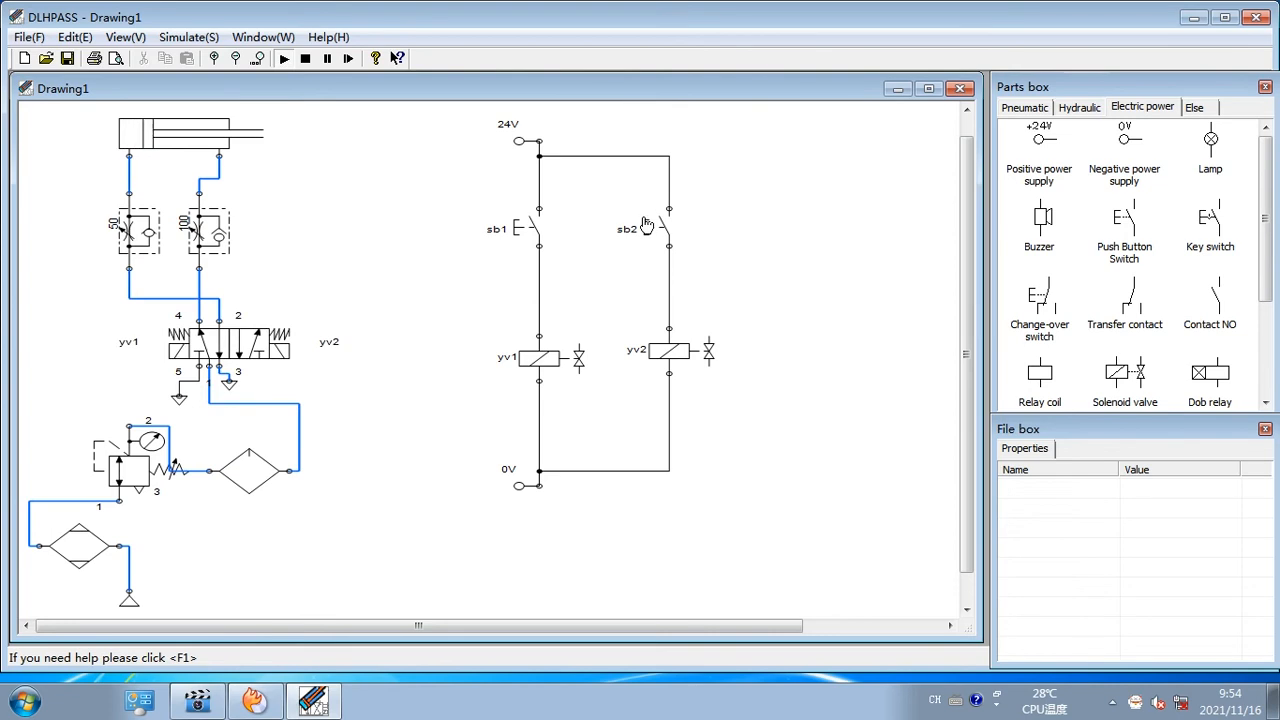
left_click(521, 232)
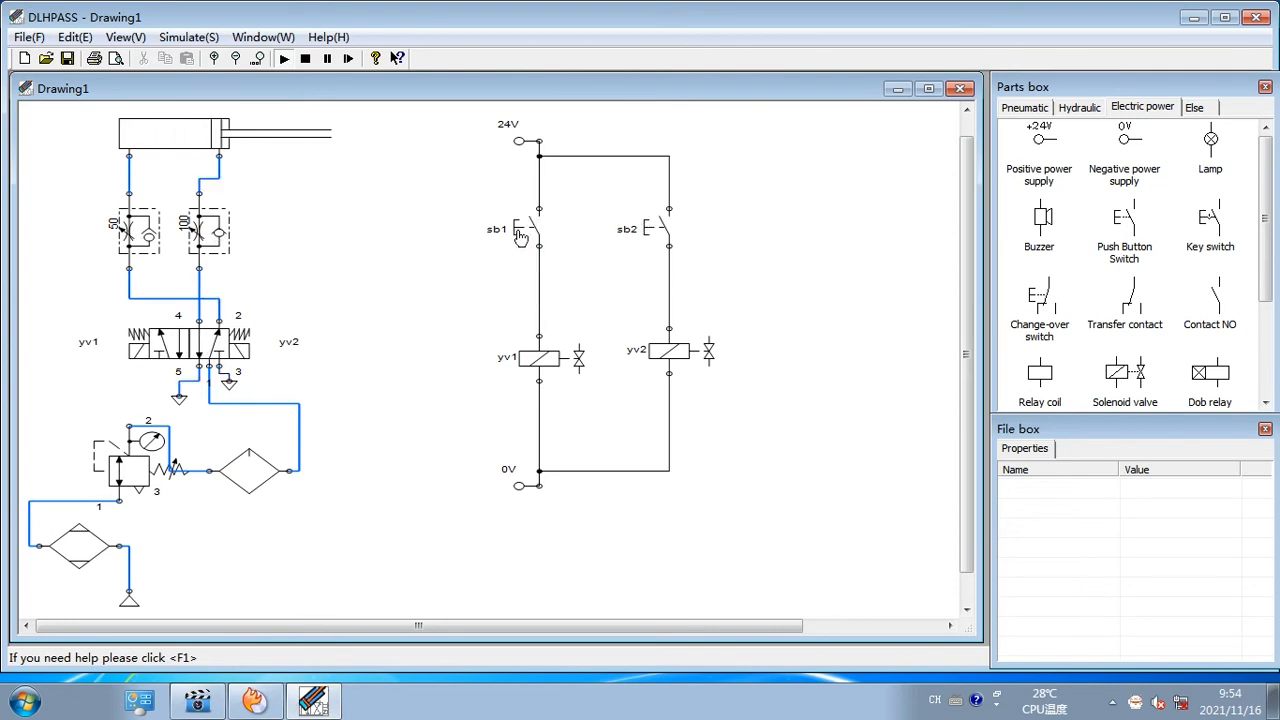
left_click(636, 232)
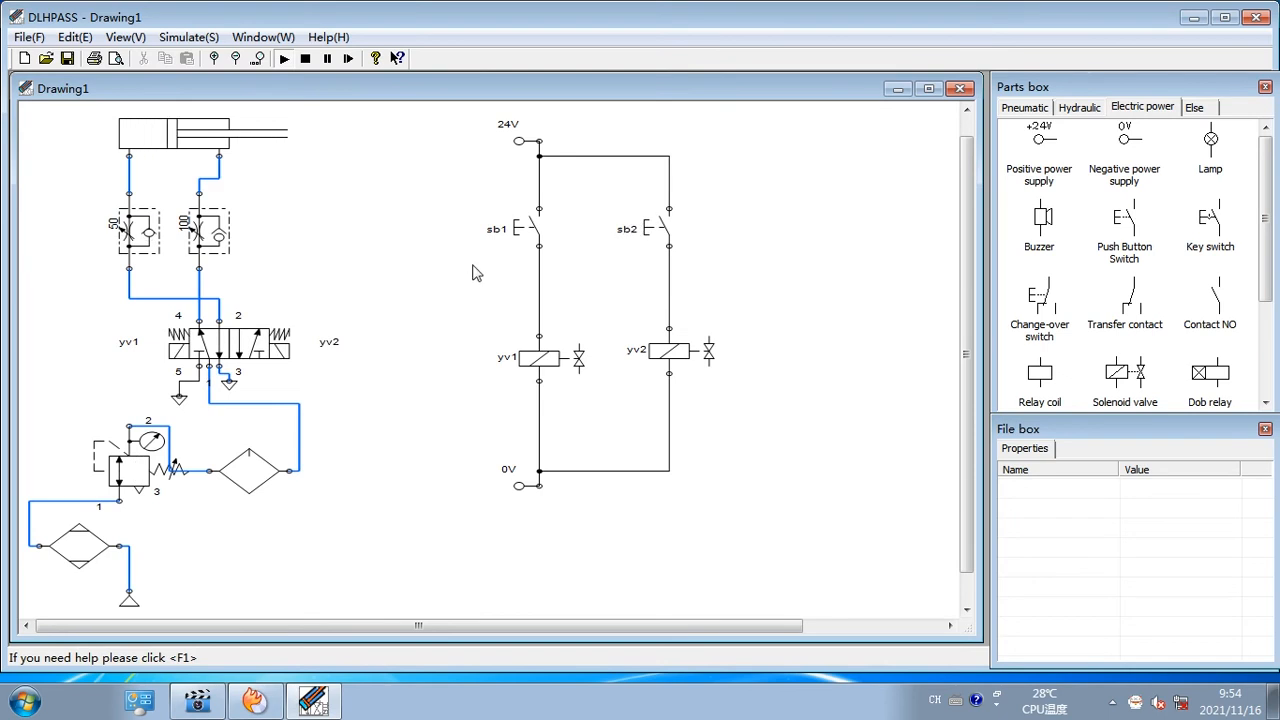
left_click(524, 236)
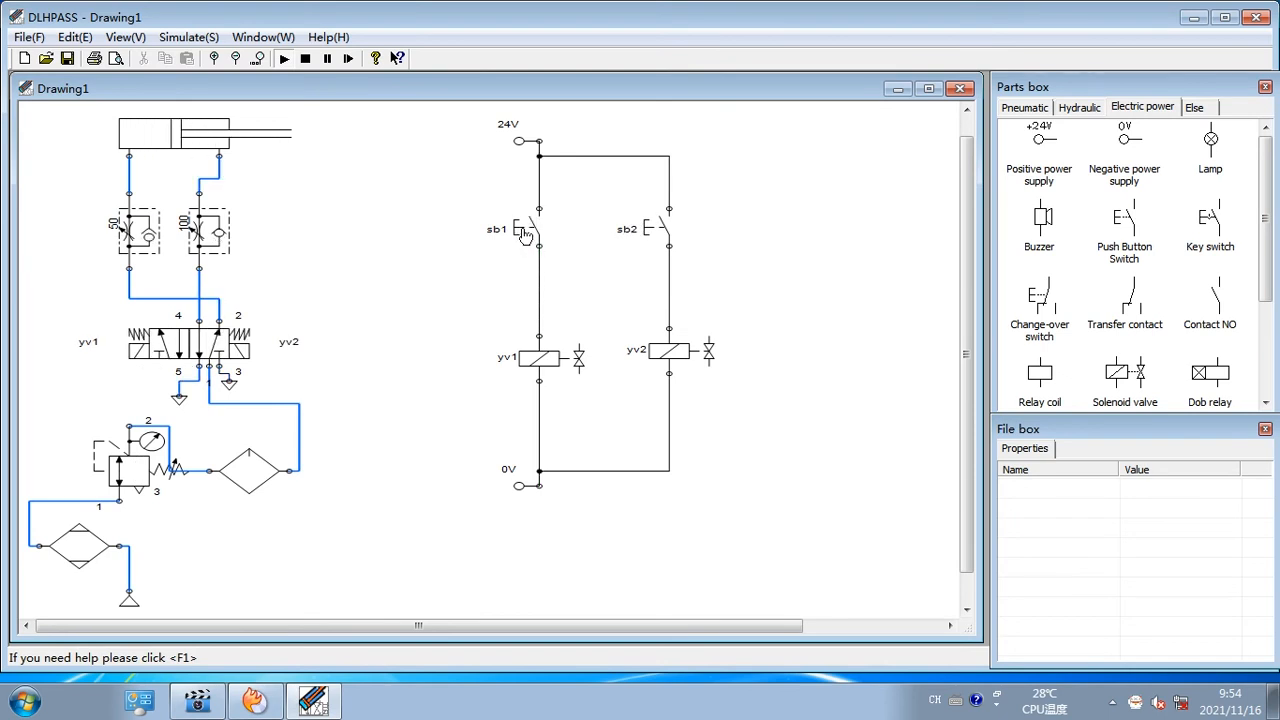
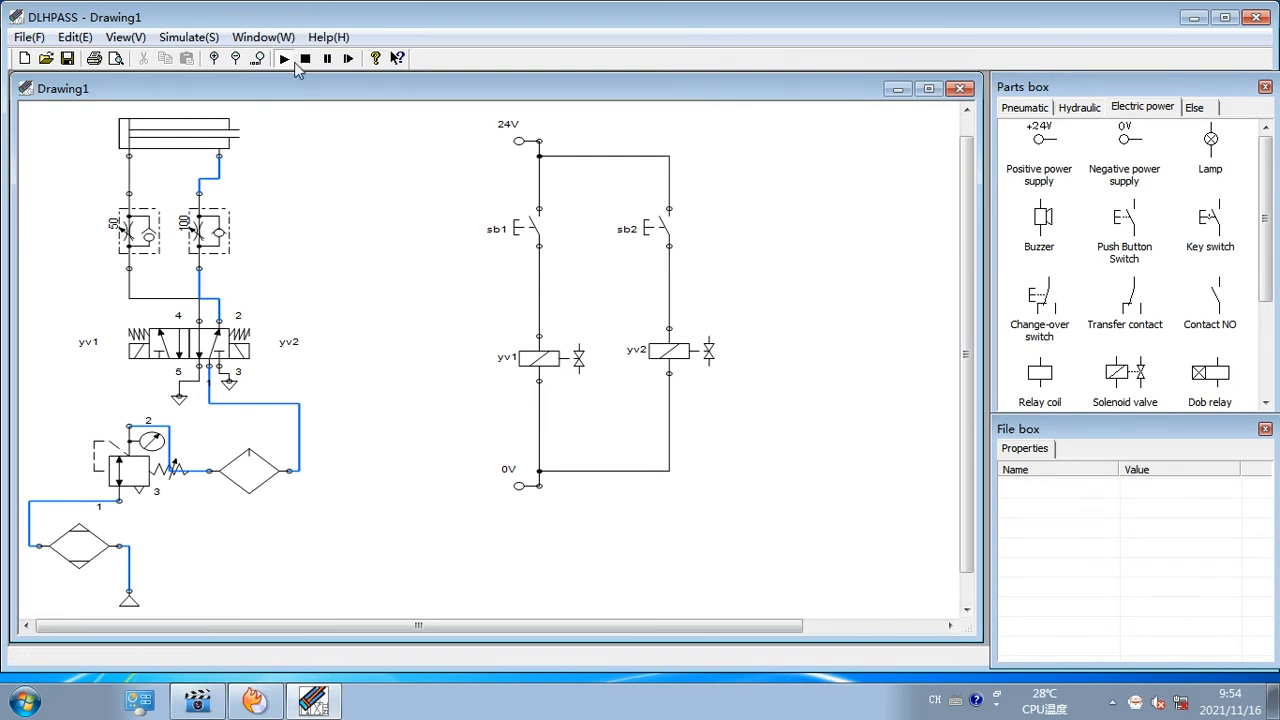
left_click(305, 59)
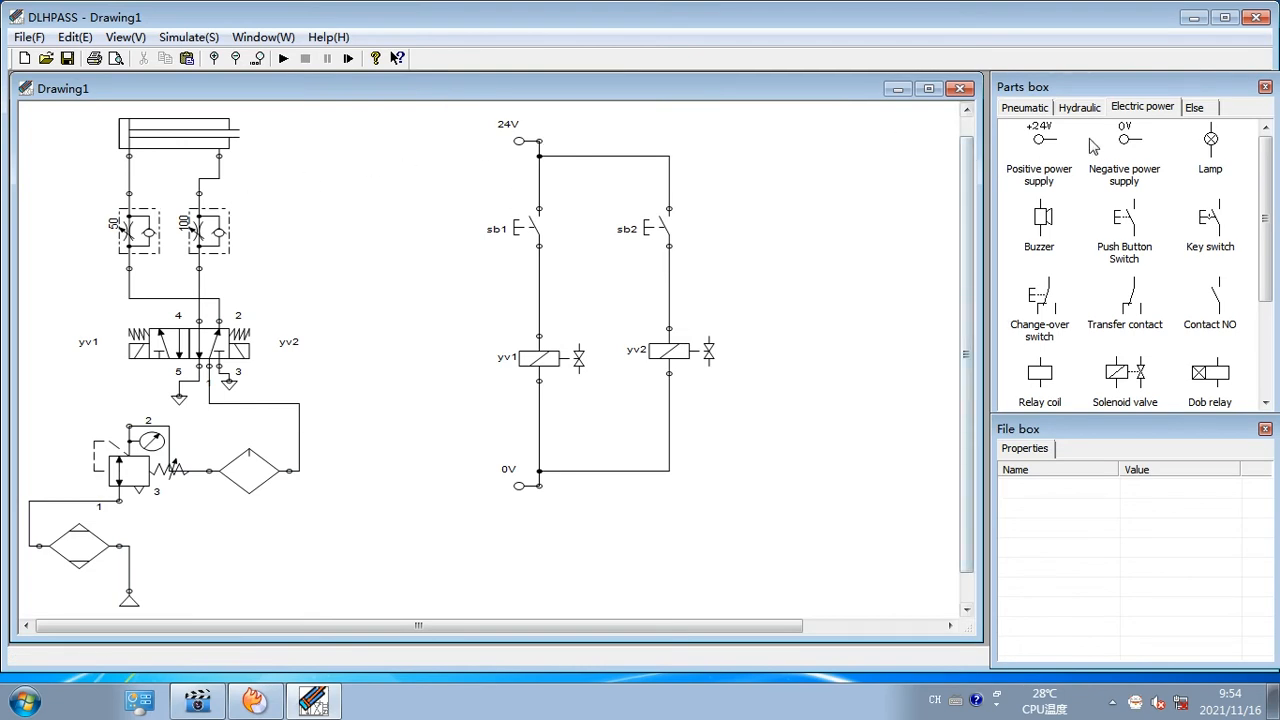
Delete the double-action cylinder, both throttle valves and the 5/2 valve from the pneumatic circuit
left_click(1018, 108)
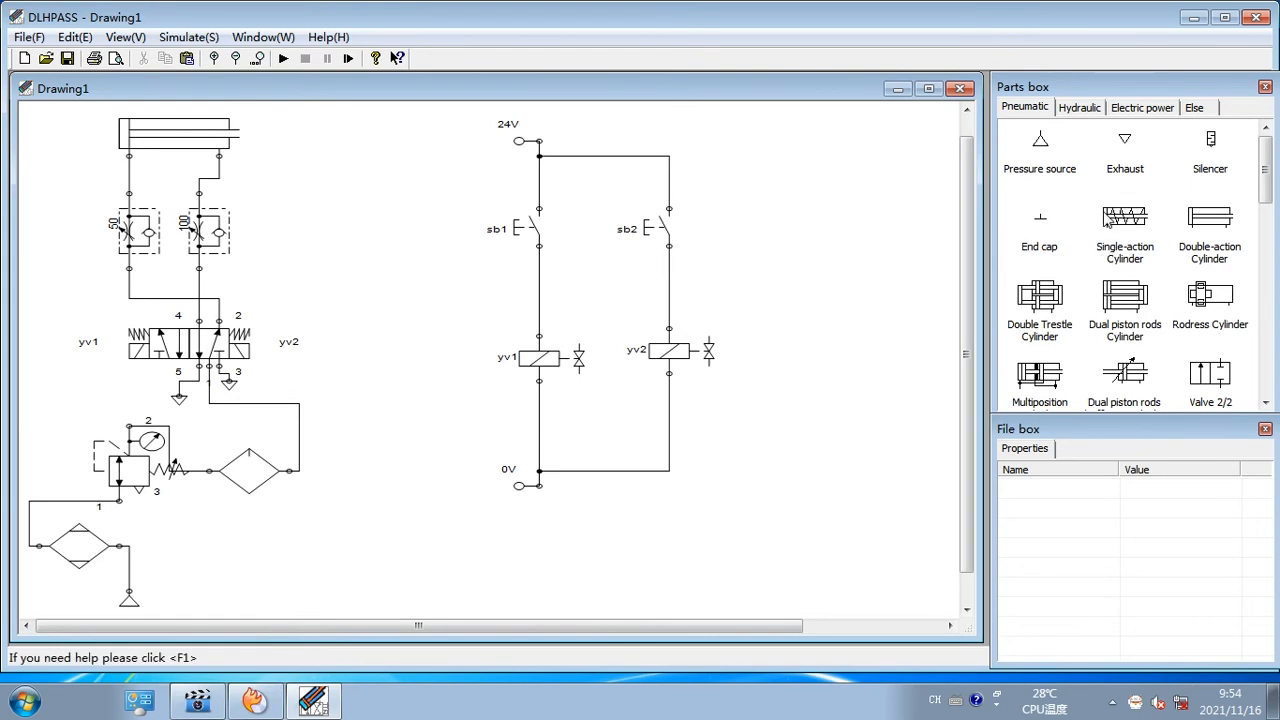
left_click(185, 143)
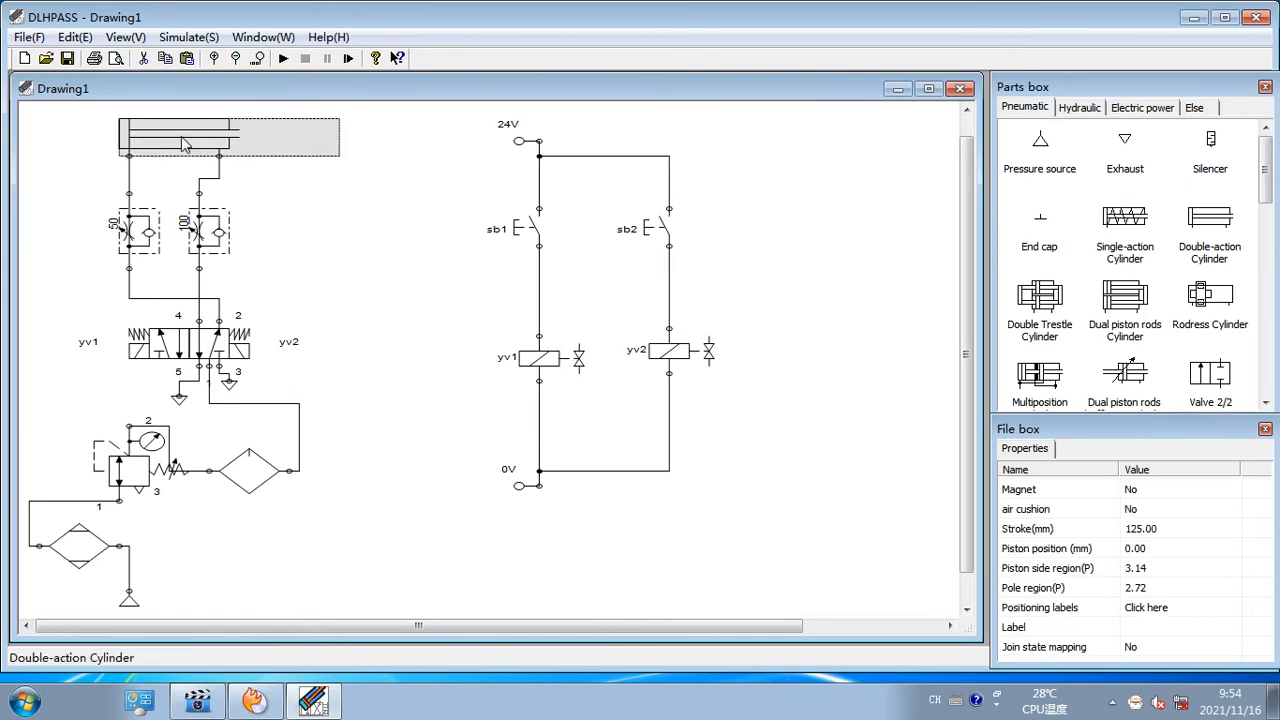
key("Delete")
left_click(147, 240)
key("Delete")
left_click(205, 228)
key("Delete")
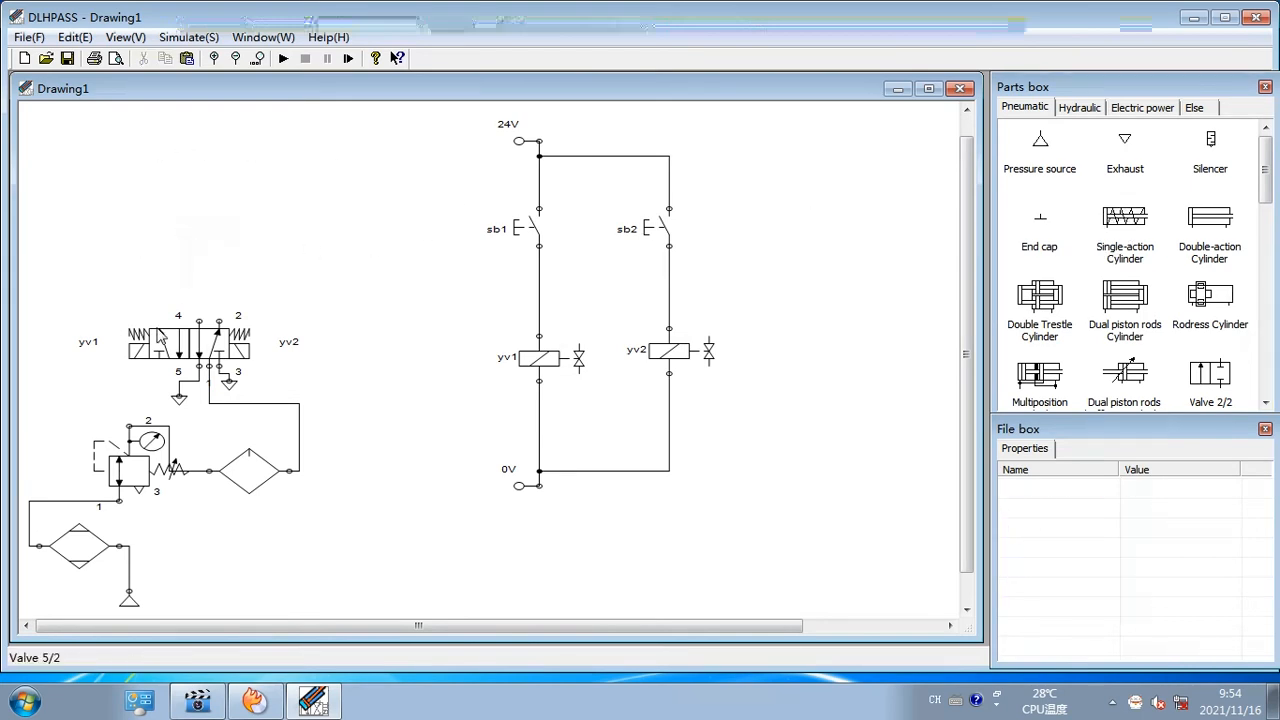
left_click(155, 352)
key("Delete")
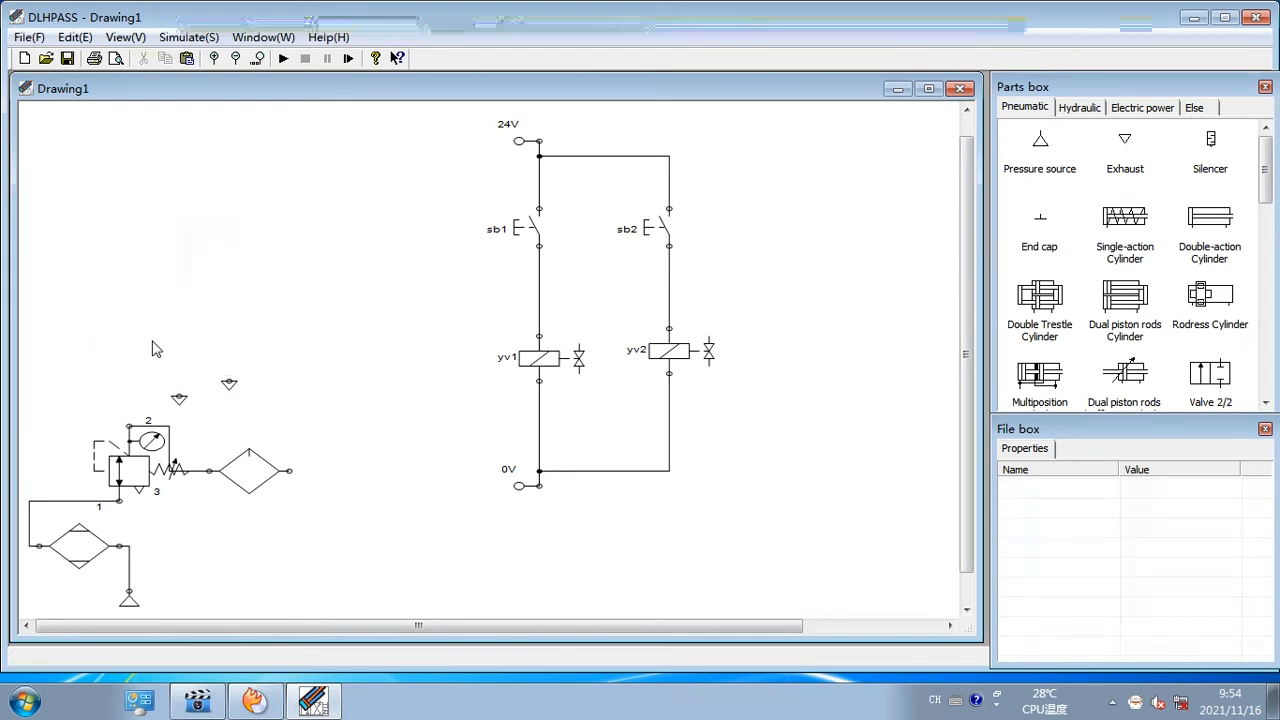
Delete the pressure regulator with its gauge and the two diamond-shaped air treatment units, keeping the pressure source
left_click(158, 444)
key("Delete")
left_click(250, 465)
key("Delete")
left_click(97, 530)
key("Delete")
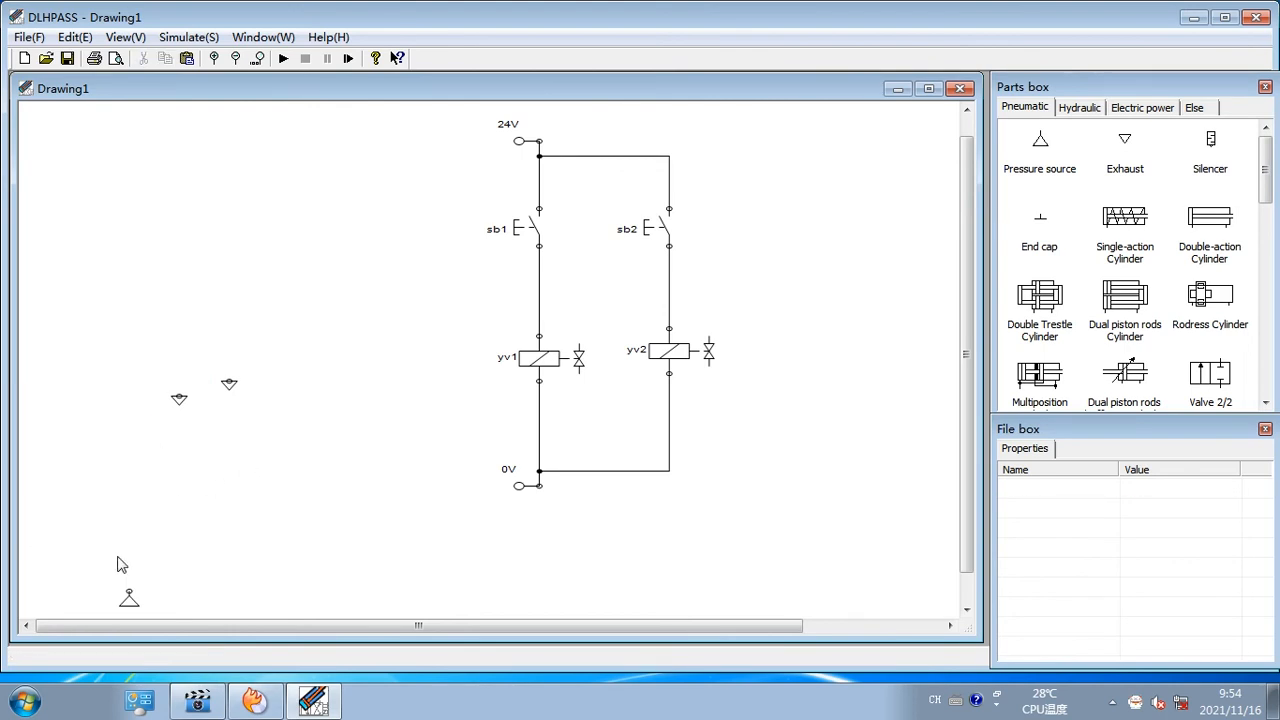
Delete the two leftover exhausts and the entire electrical circuit with both push buttons, coils and supplies
left_click(231, 395)
key("Delete")
left_click(178, 403)
key("Delete")
left_click_drag(489, 143, 682, 531)
key("Delete")
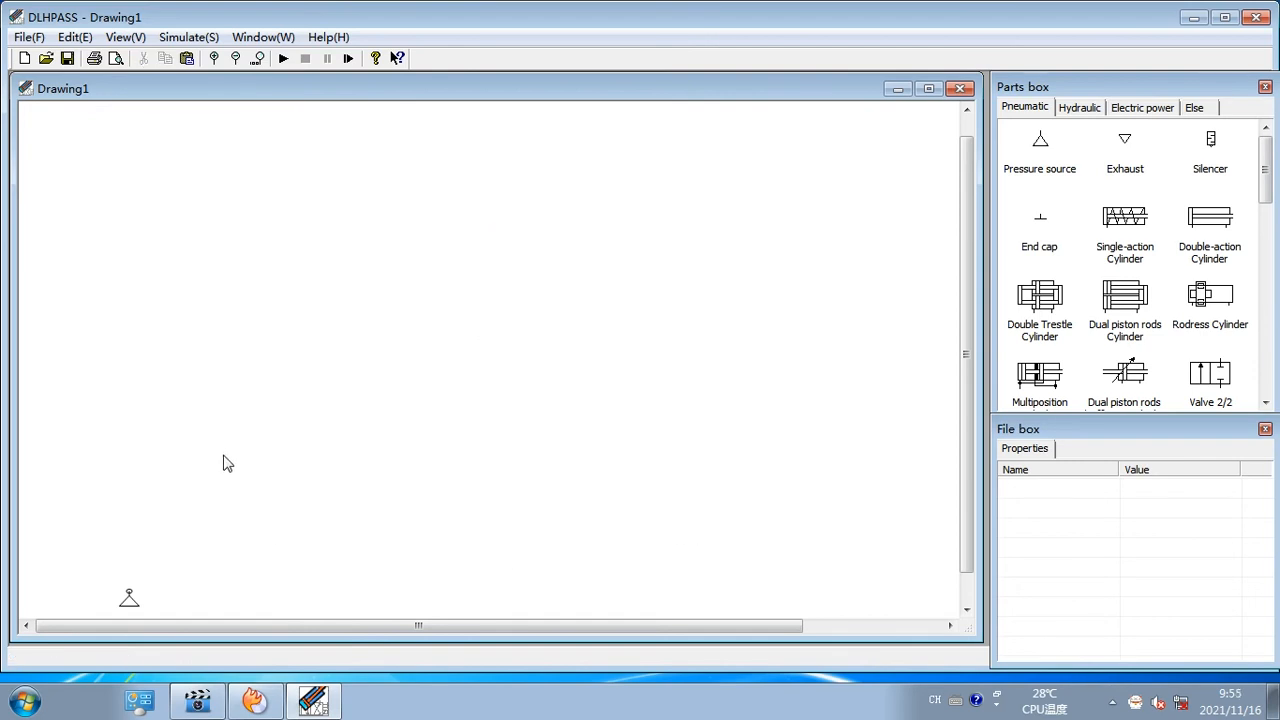
Place a single-action cylinder near the upper edge of the drawing area, above the pressure source
left_click(1132, 250)
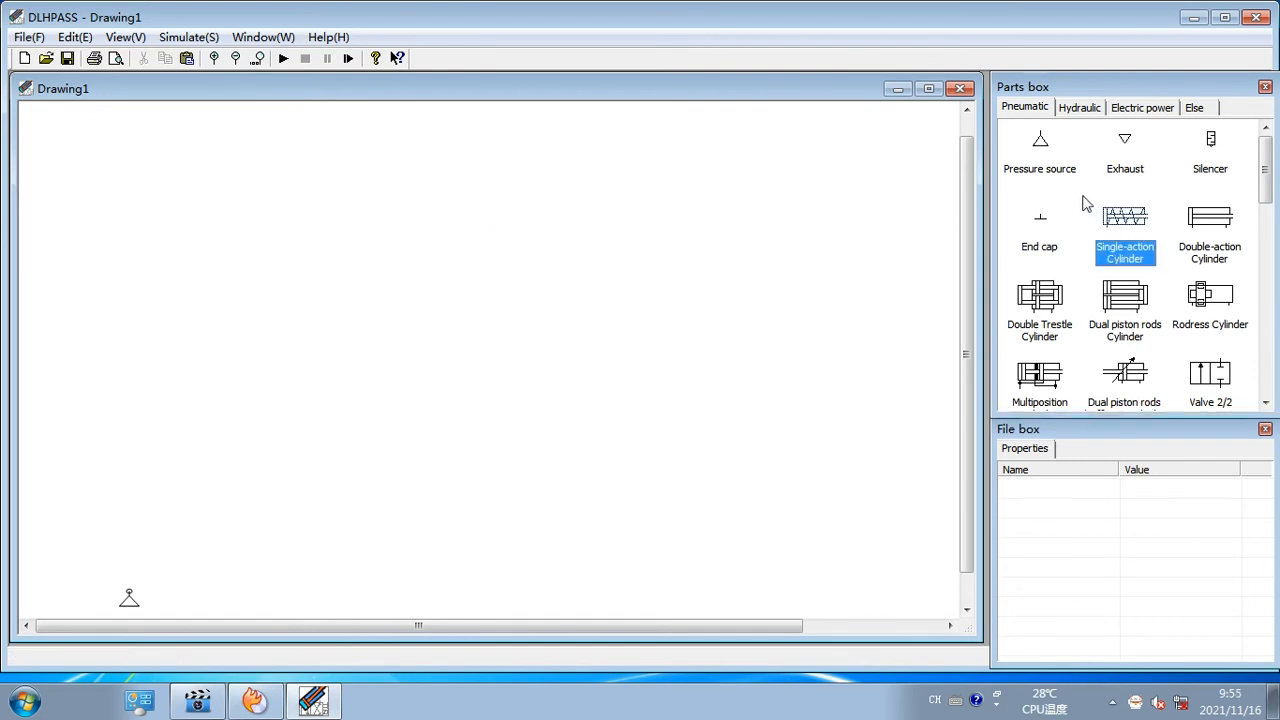
left_click_drag(1126, 216, 321, 125)
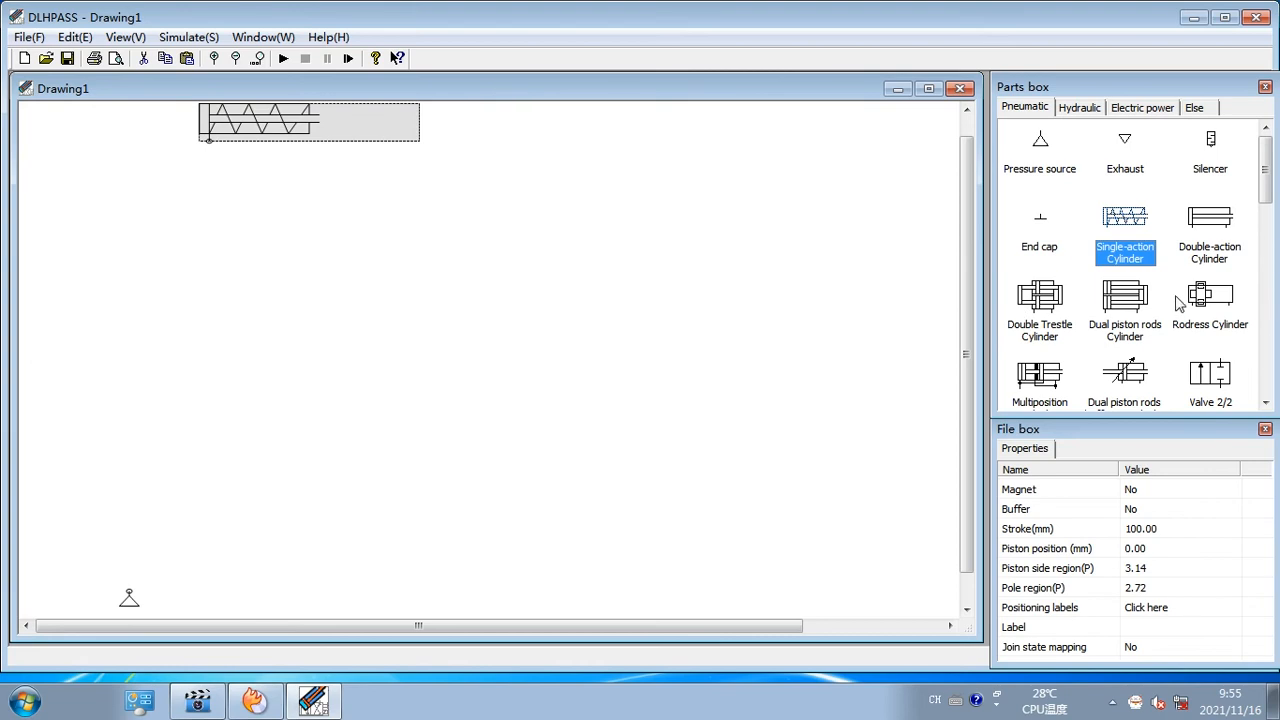
Place a 3/2 valve beneath the single-action cylinder
scroll(1178, 302, "down", 1)
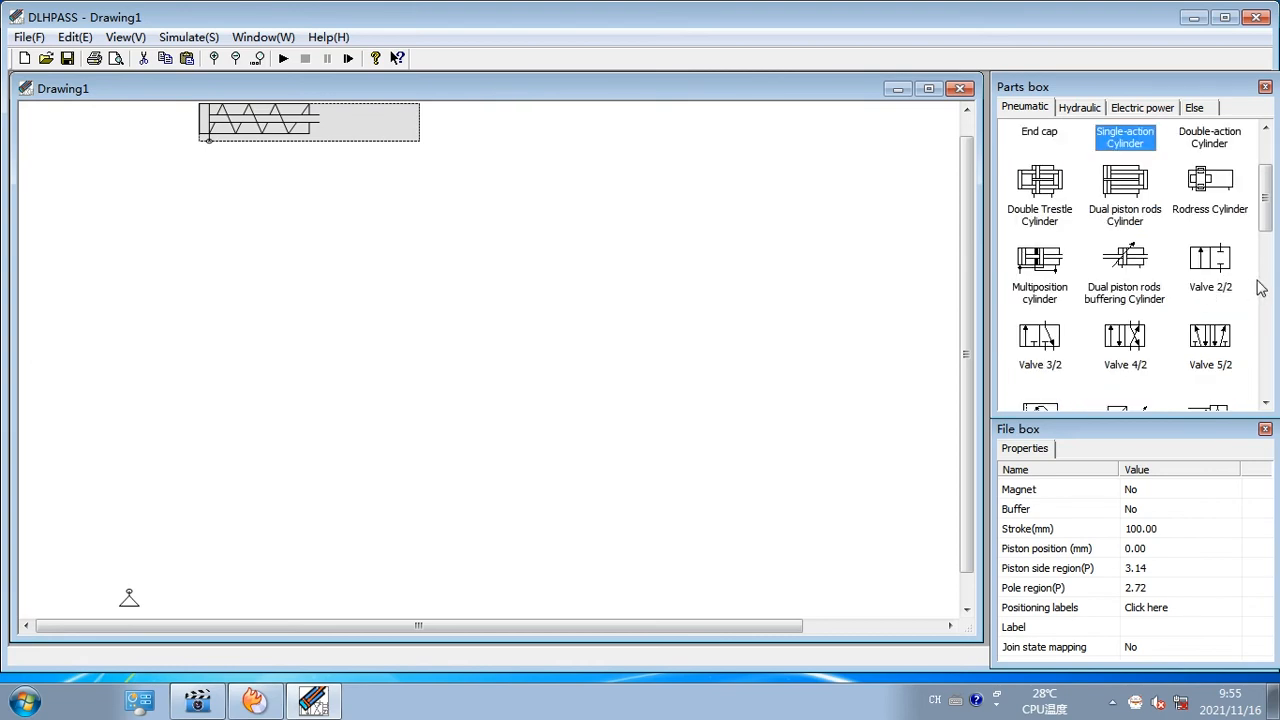
scroll(1262, 288, "down", 1)
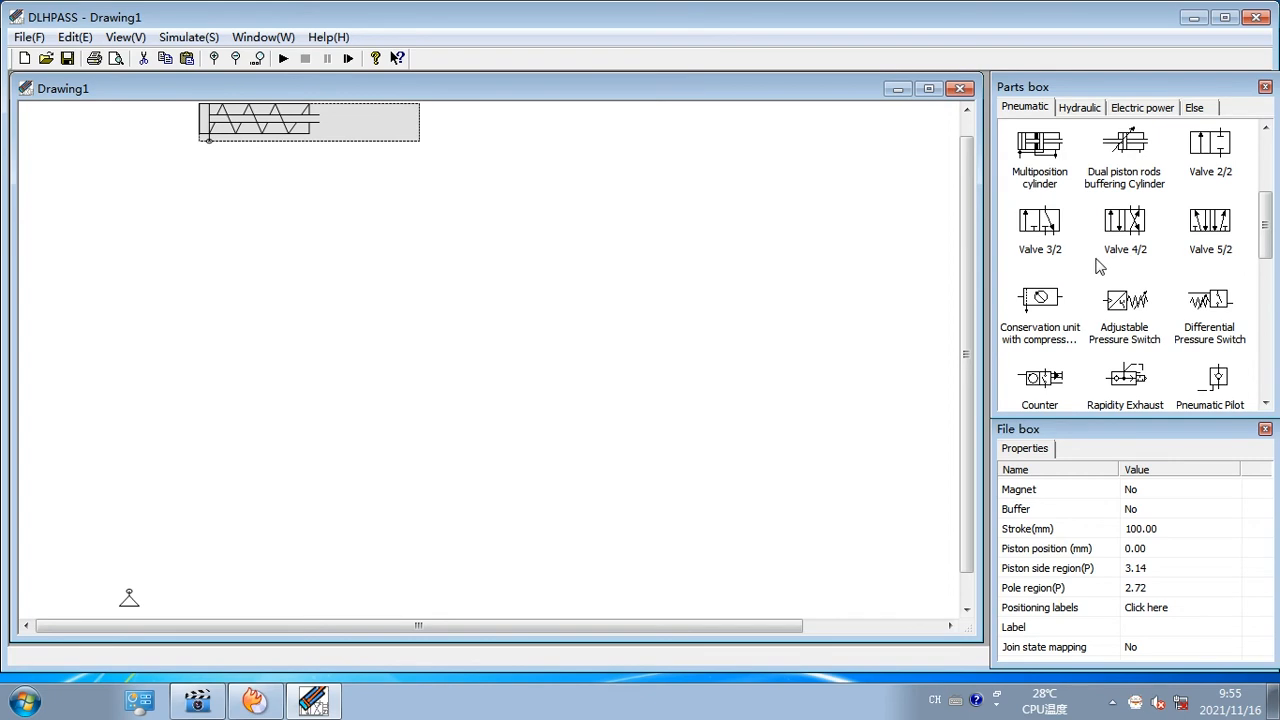
left_click_drag(1045, 240, 249, 231)
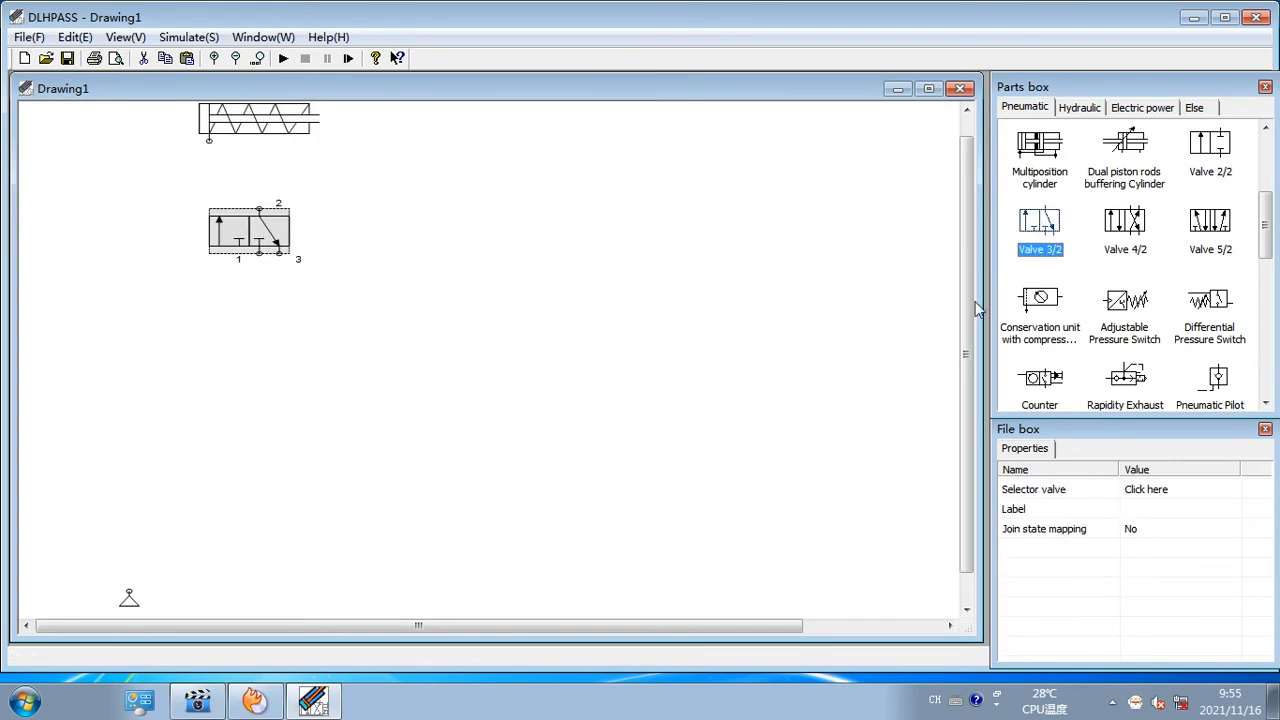
Configure the upper 3/2 valve with a push-button left drive and a spring-return right drive
double_click(258, 228)
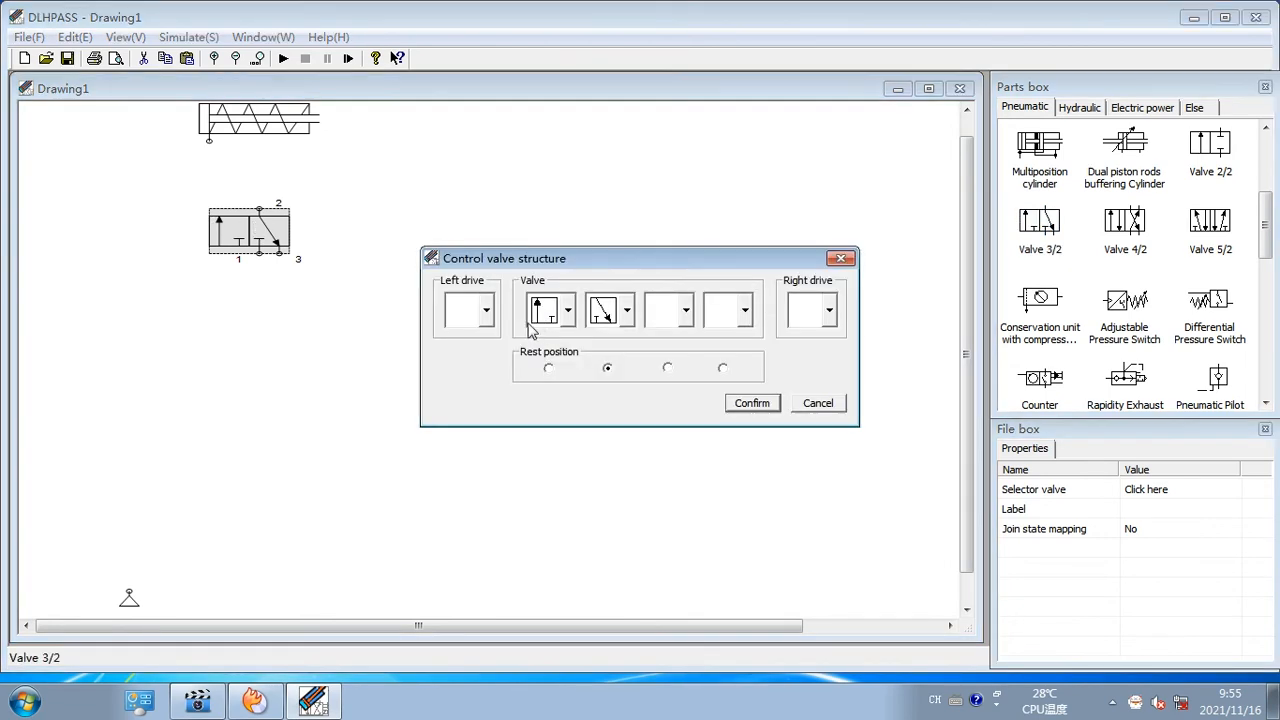
left_click(487, 311)
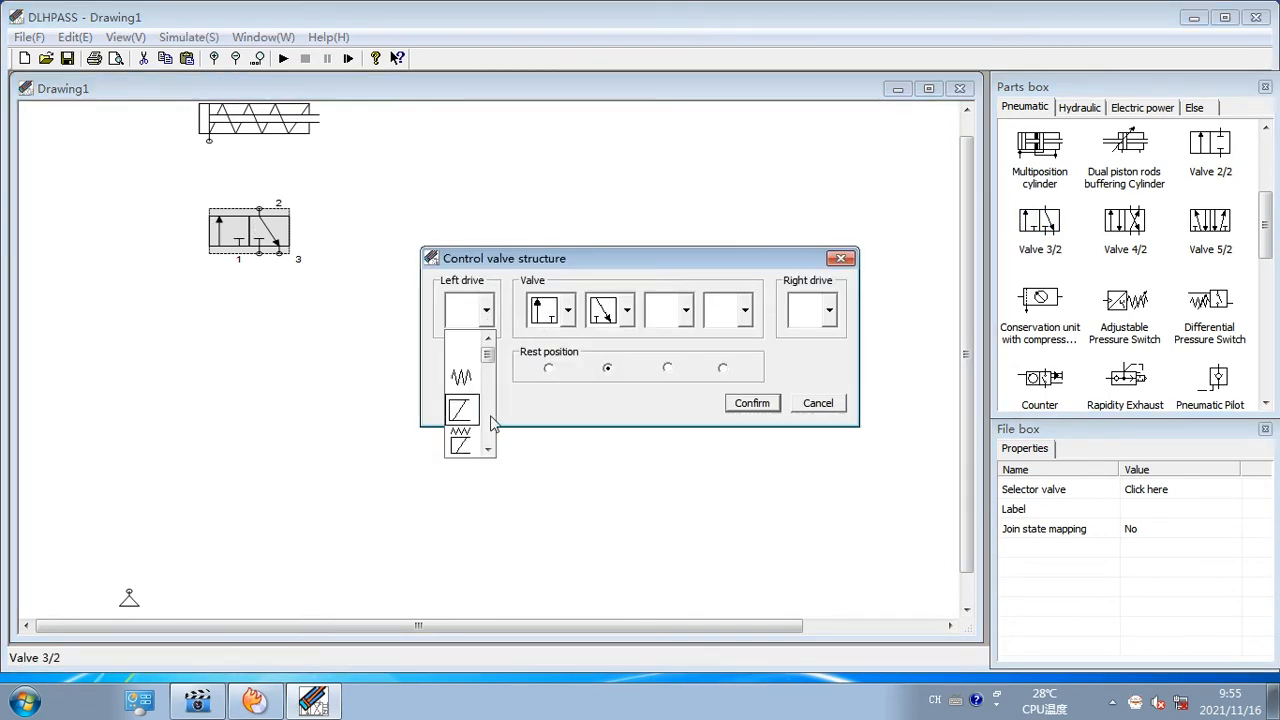
left_click_drag(486, 357, 486, 383)
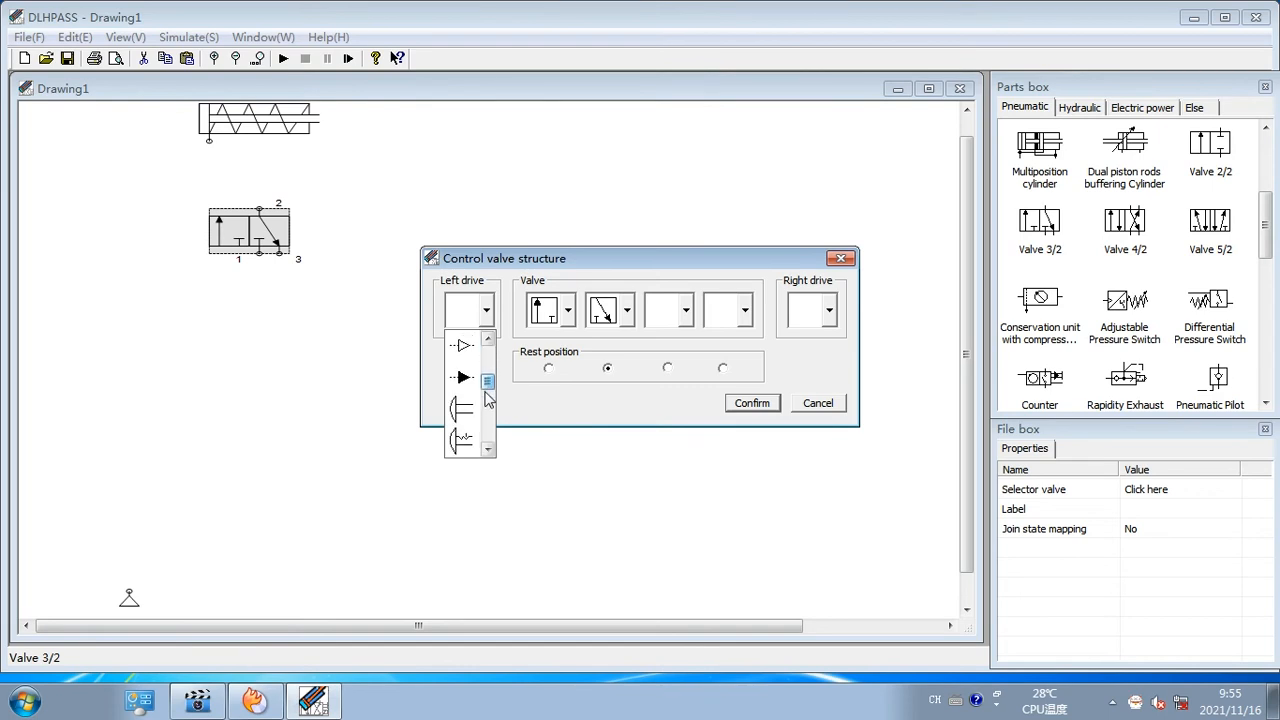
left_click(459, 411)
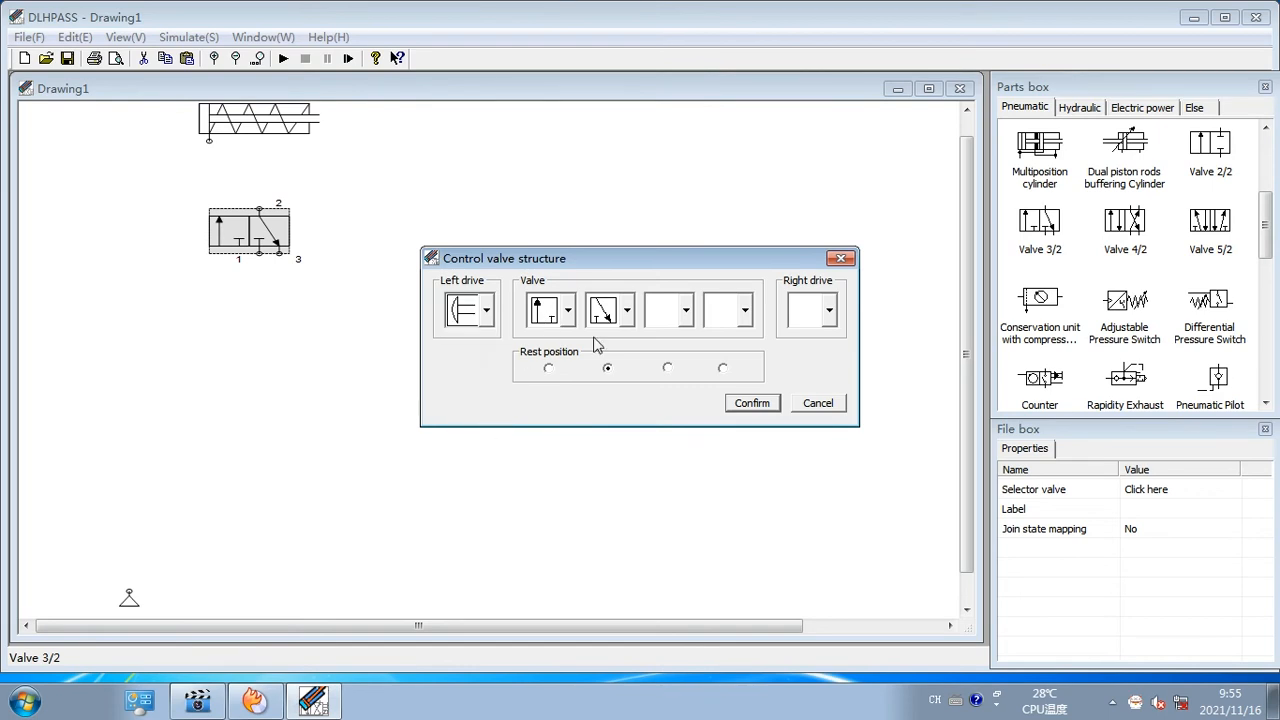
left_click(829, 310)
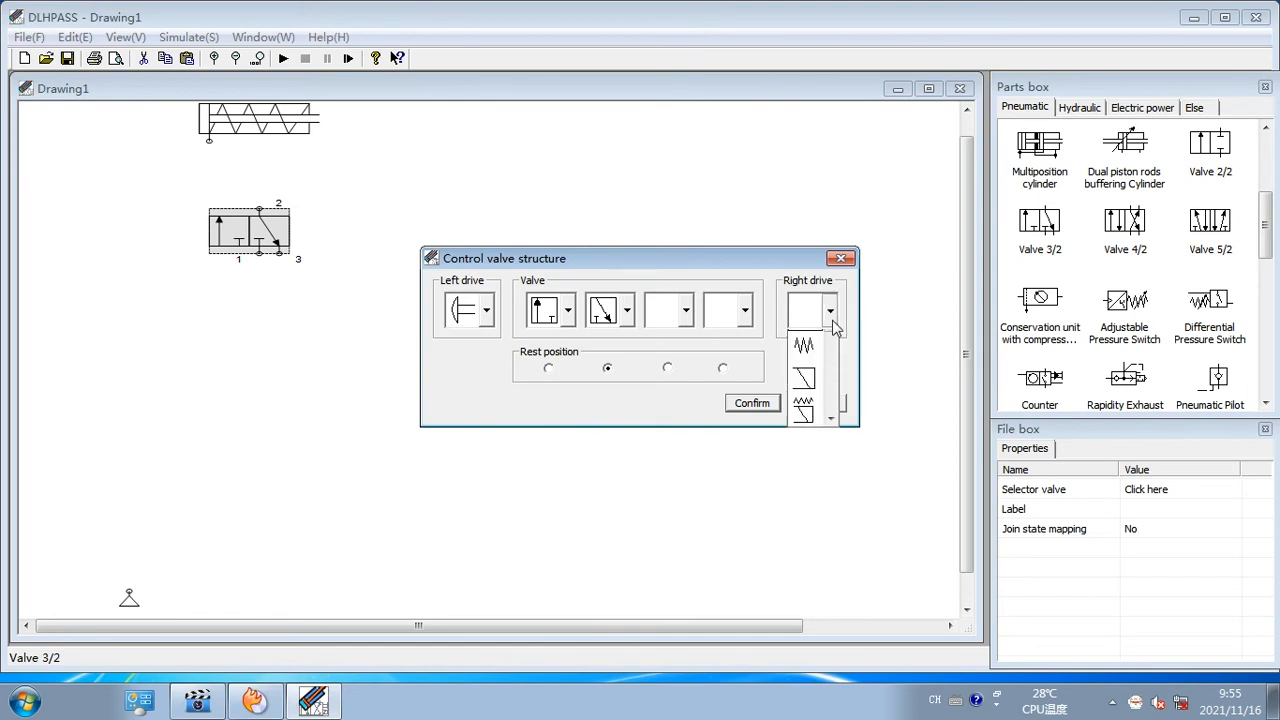
left_click(797, 390)
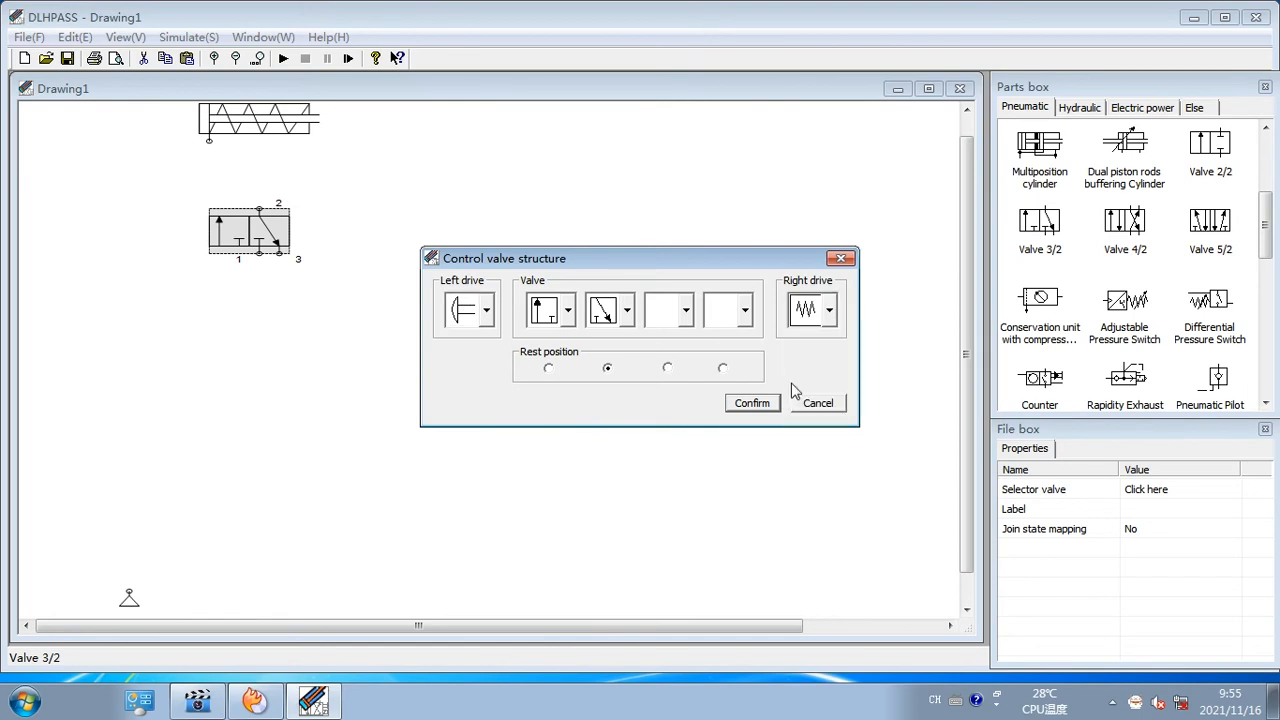
left_click(746, 405)
left_click(326, 318)
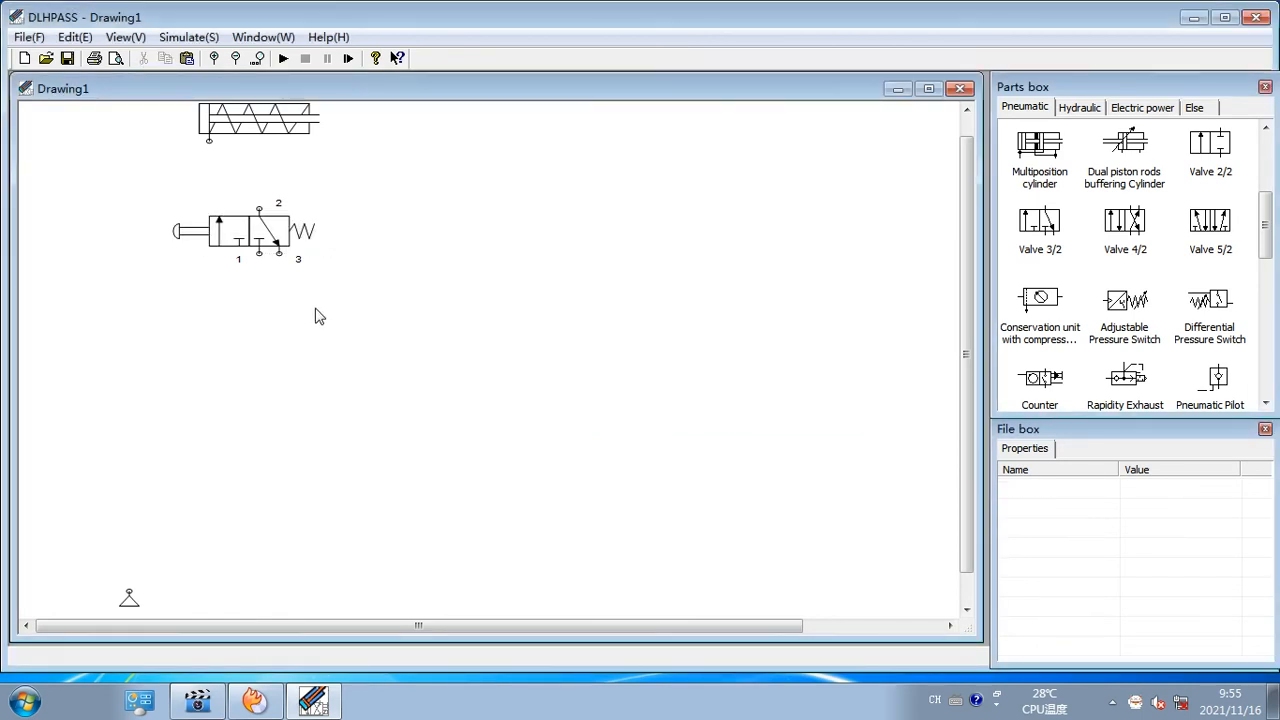
Place a counter beneath the push-button valve and two 3/2 valves side by side below the counter
left_click_drag(1010, 405, 255, 333)
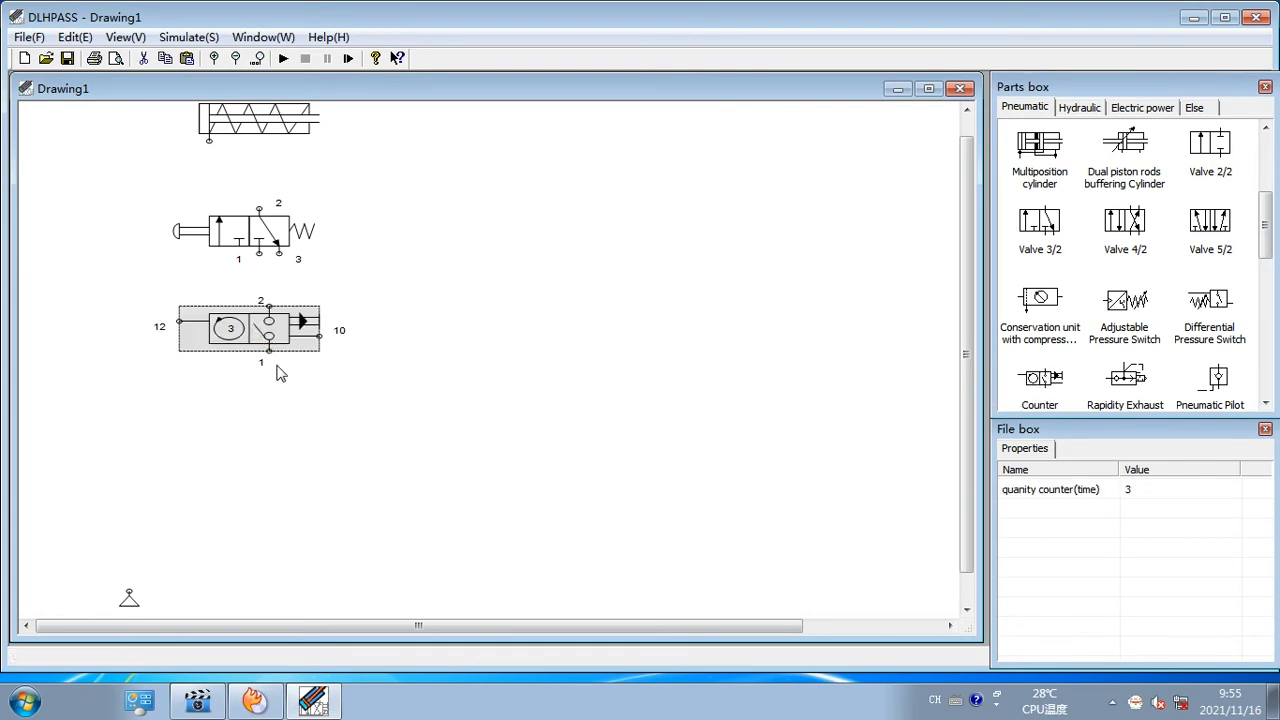
left_click(300, 403)
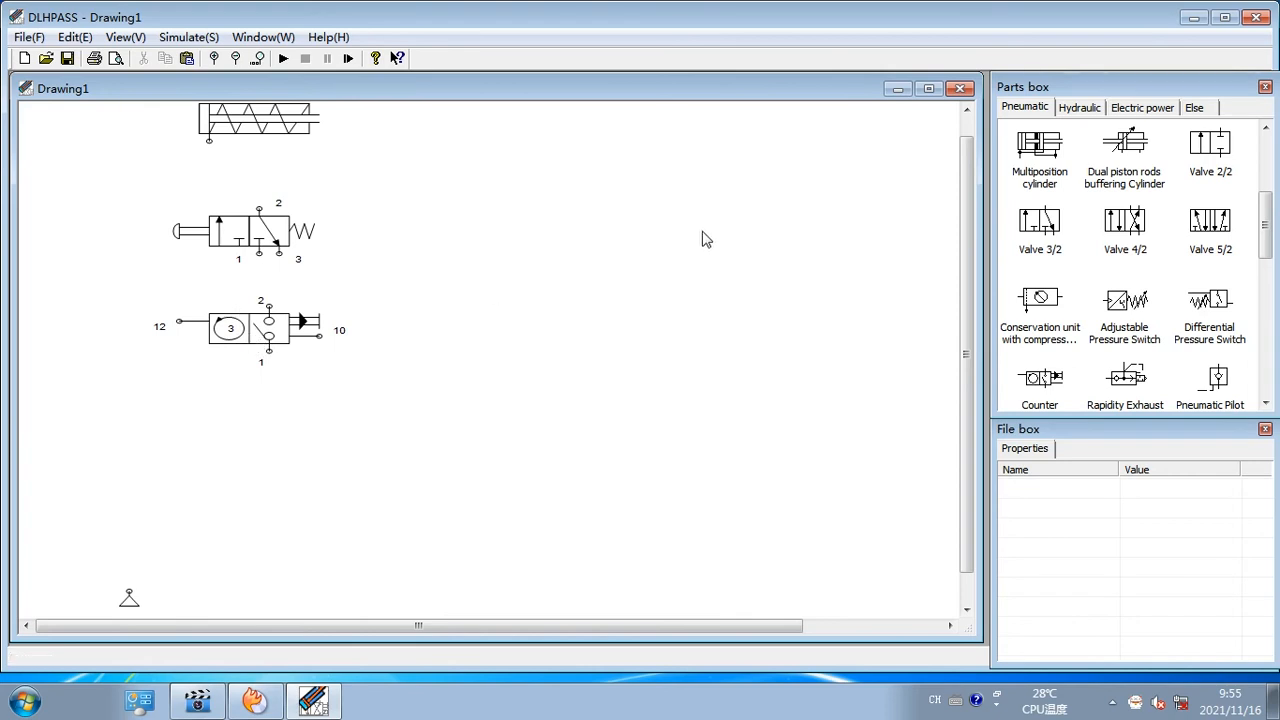
left_click_drag(1043, 240, 185, 440)
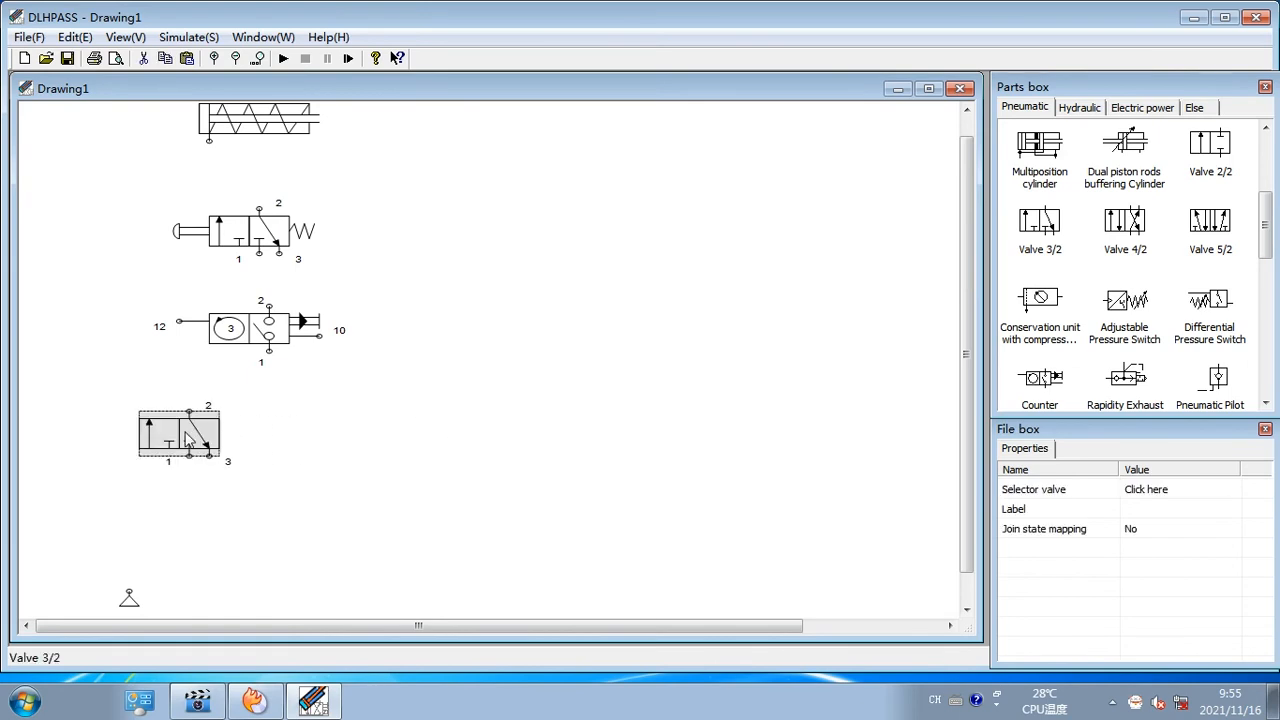
key("ctrl+c")
key("ctrl+v")
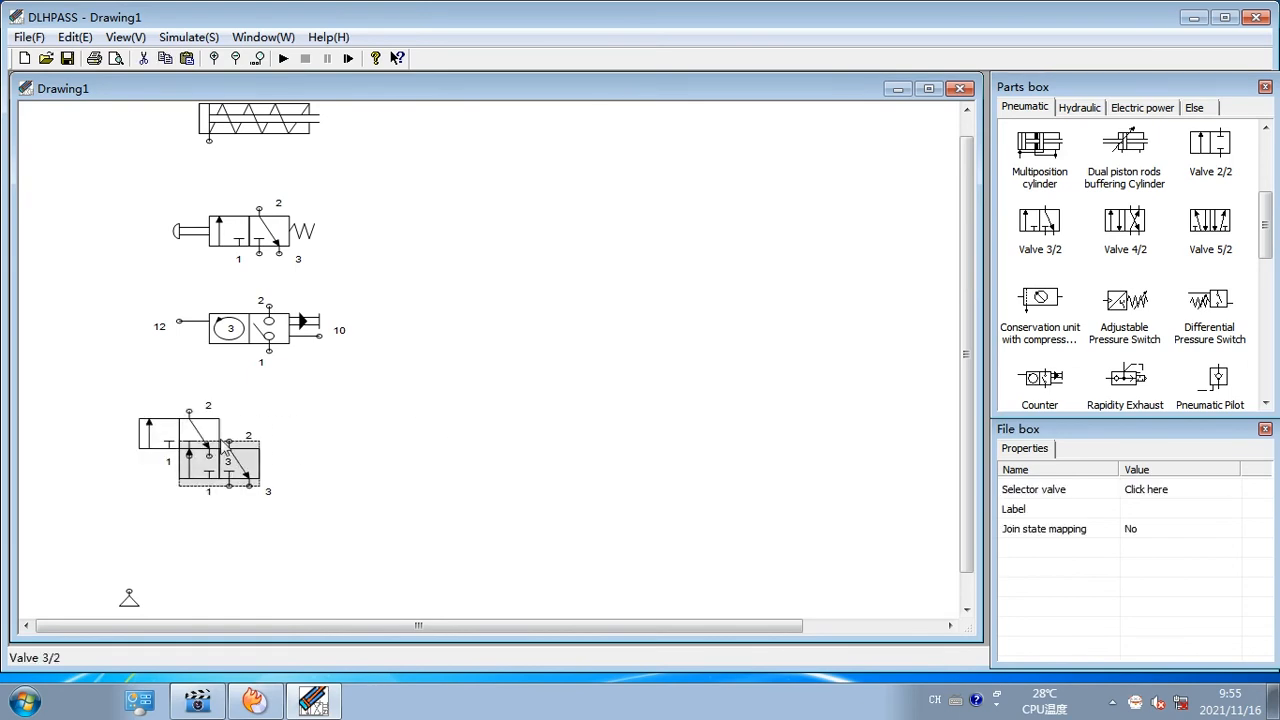
left_click_drag(250, 466, 334, 478)
left_click_drag(355, 451, 365, 436)
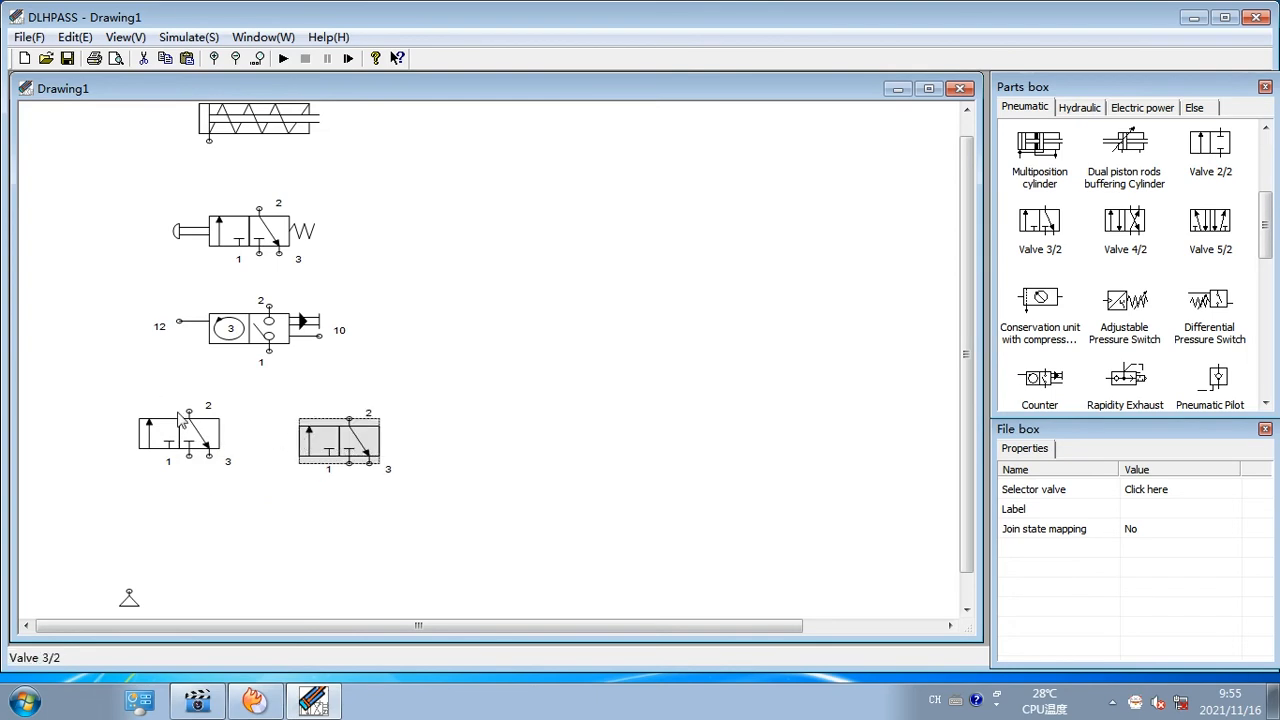
left_click_drag(189, 411, 178, 420)
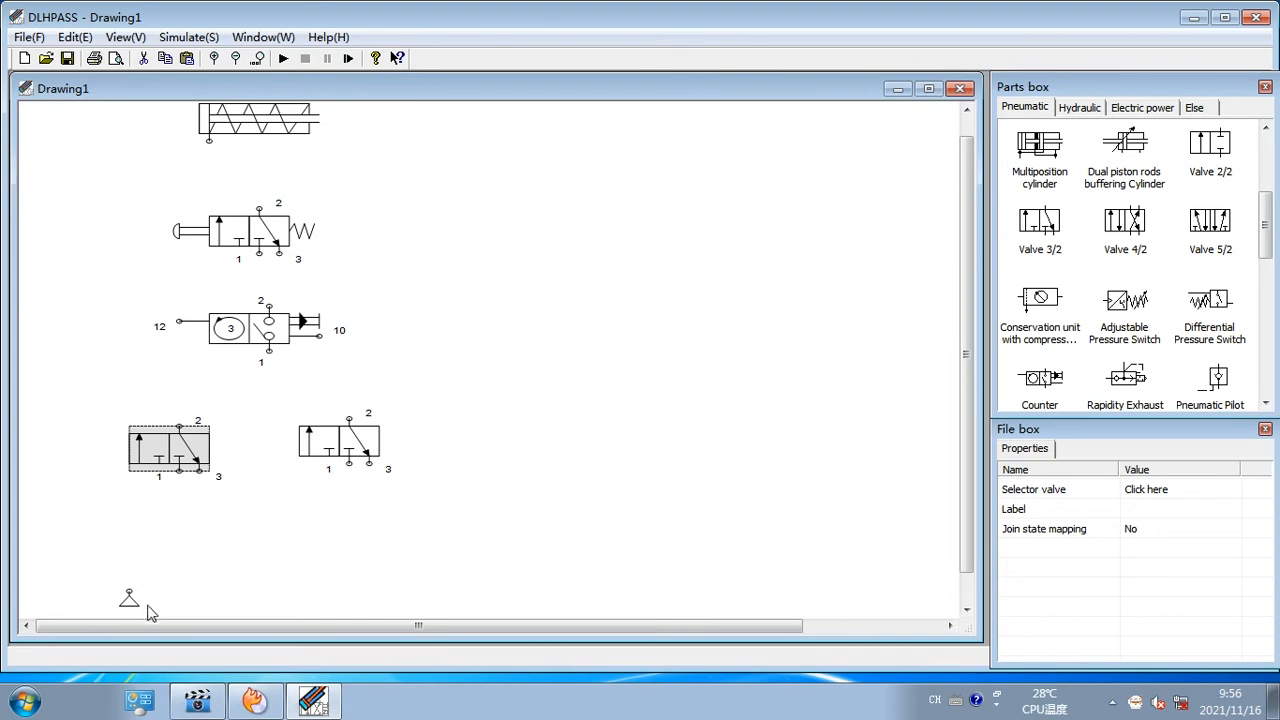
Move the pressure source slightly up and place a copy of it beneath the lower-right 3/2 valve
left_click_drag(129, 602, 138, 560)
key("ctrl+c")
key("ctrl+v")
left_click_drag(179, 580, 351, 521)
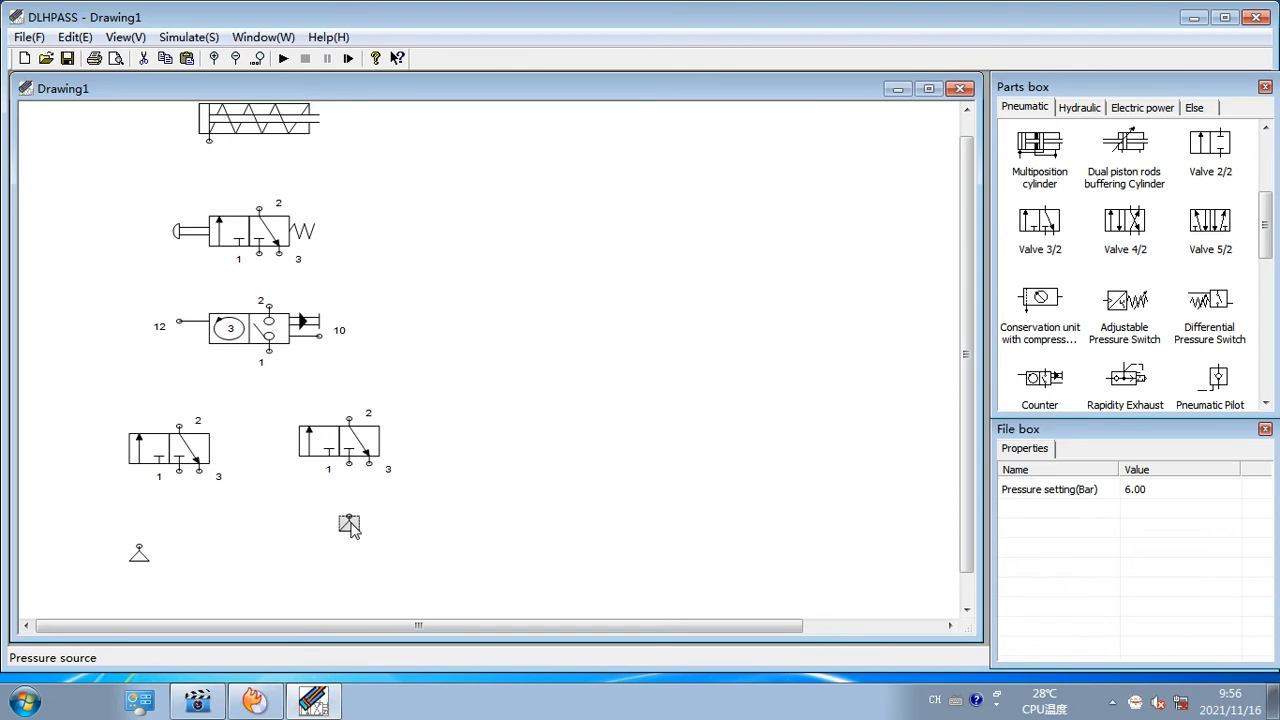
Place two exhausts below the lower 3/2 valves and connect the left valve's port 1 to its pressure source and port 3 to its exhaust
scroll(1184, 195, "up", 1)
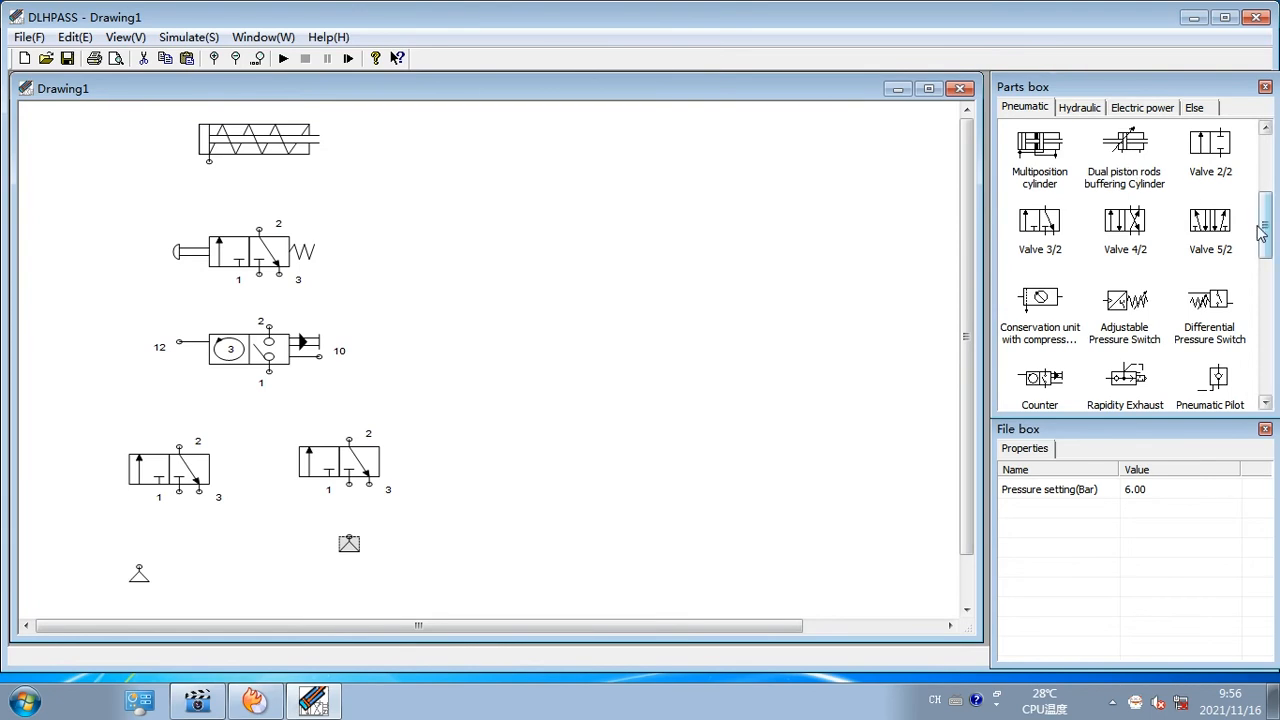
left_click_drag(1262, 232, 1260, 172)
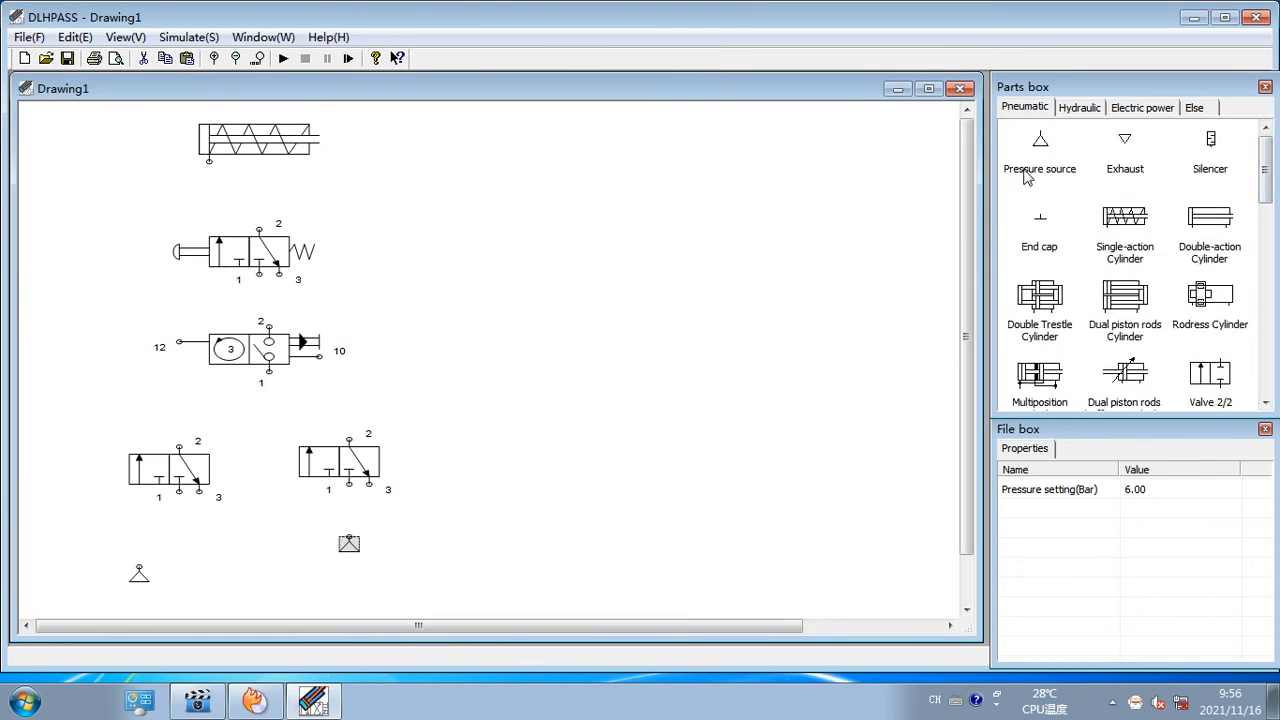
left_click_drag(1040, 145, 994, 182)
mouse_move(1127, 143)
left_mouse_down()
mouse_move(408, 358)
mouse_move(270, 538)
left_mouse_up()
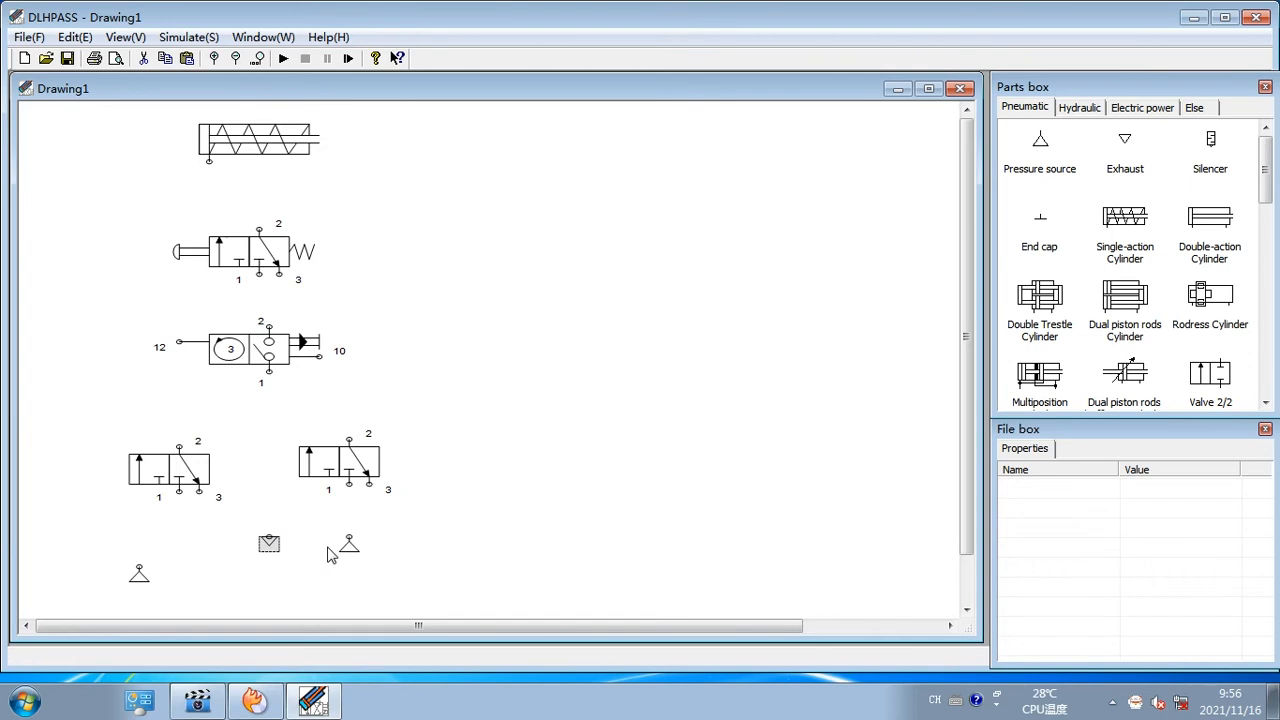
left_click_drag(272, 548, 190, 540)
left_click_drag(269, 544, 160, 523)
left_click_drag(164, 525, 204, 540)
mouse_move(180, 492)
left_mouse_down()
mouse_move(178, 520)
mouse_move(139, 566)
left_mouse_up()
left_click_drag(199, 490, 199, 532)
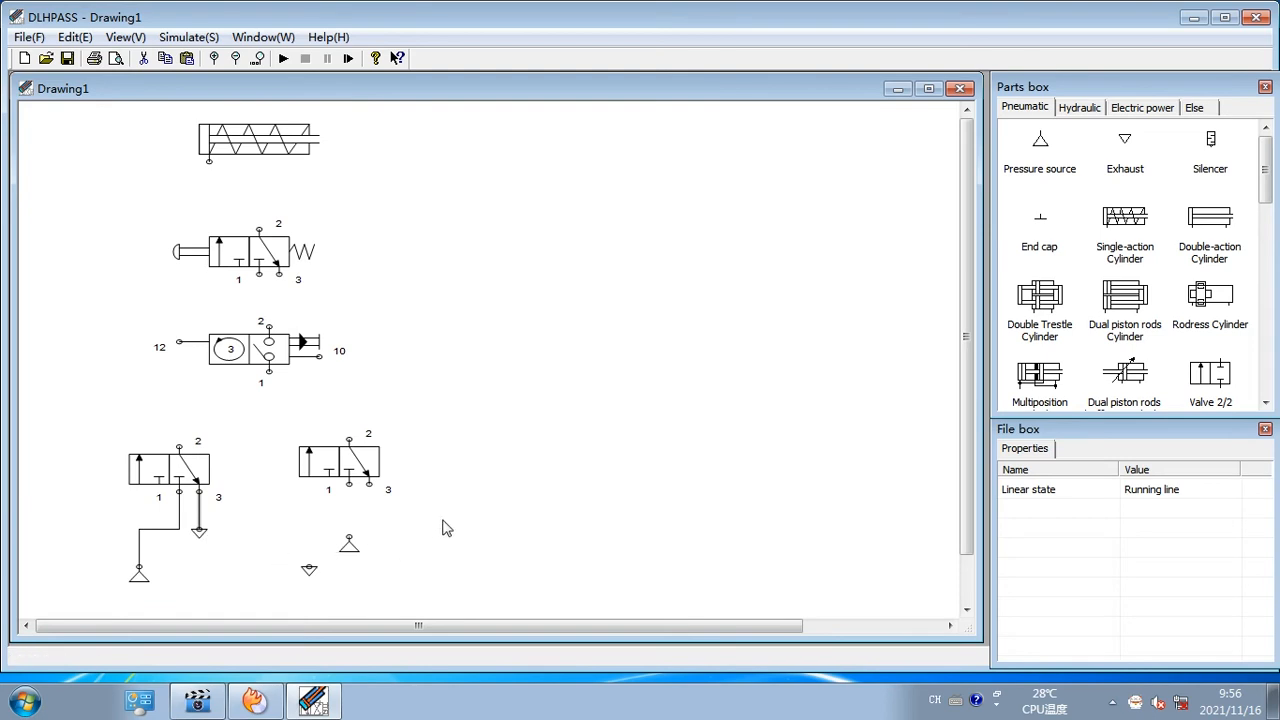
Set the lower-left 3/2 valve's left drive to the pedal with detent, leaving its right drive empty
double_click(167, 476)
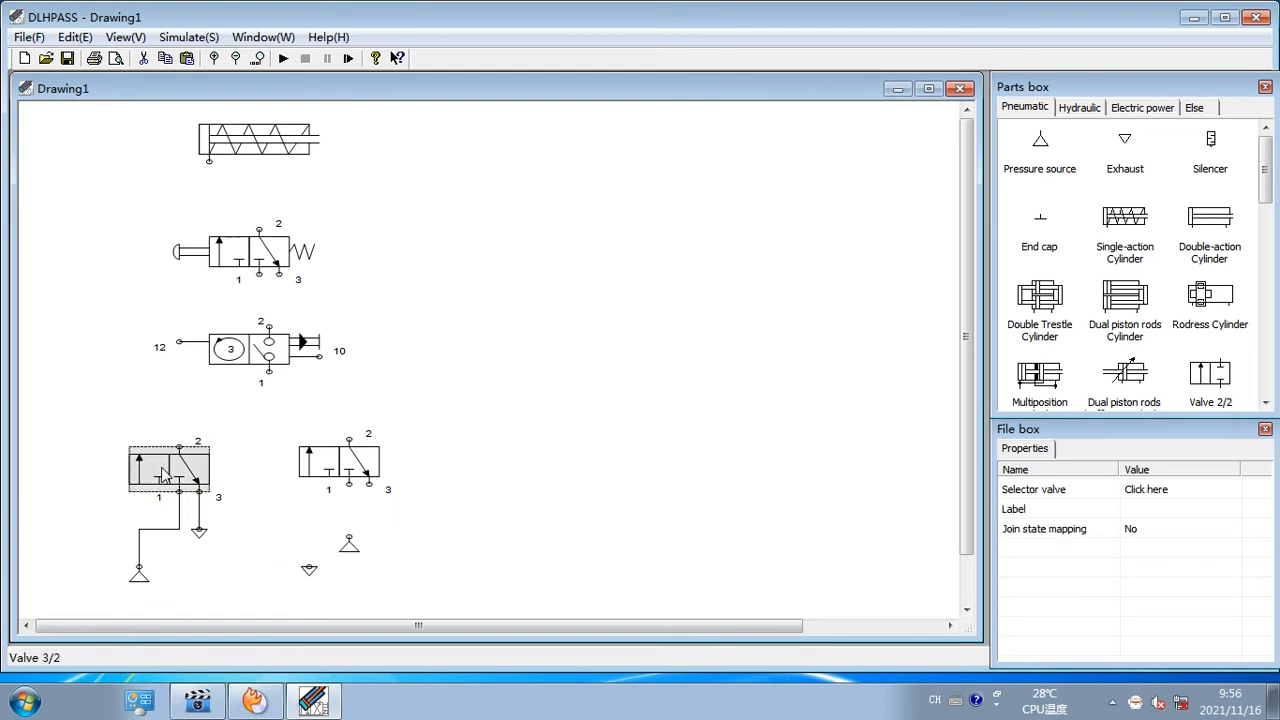
left_click(486, 311)
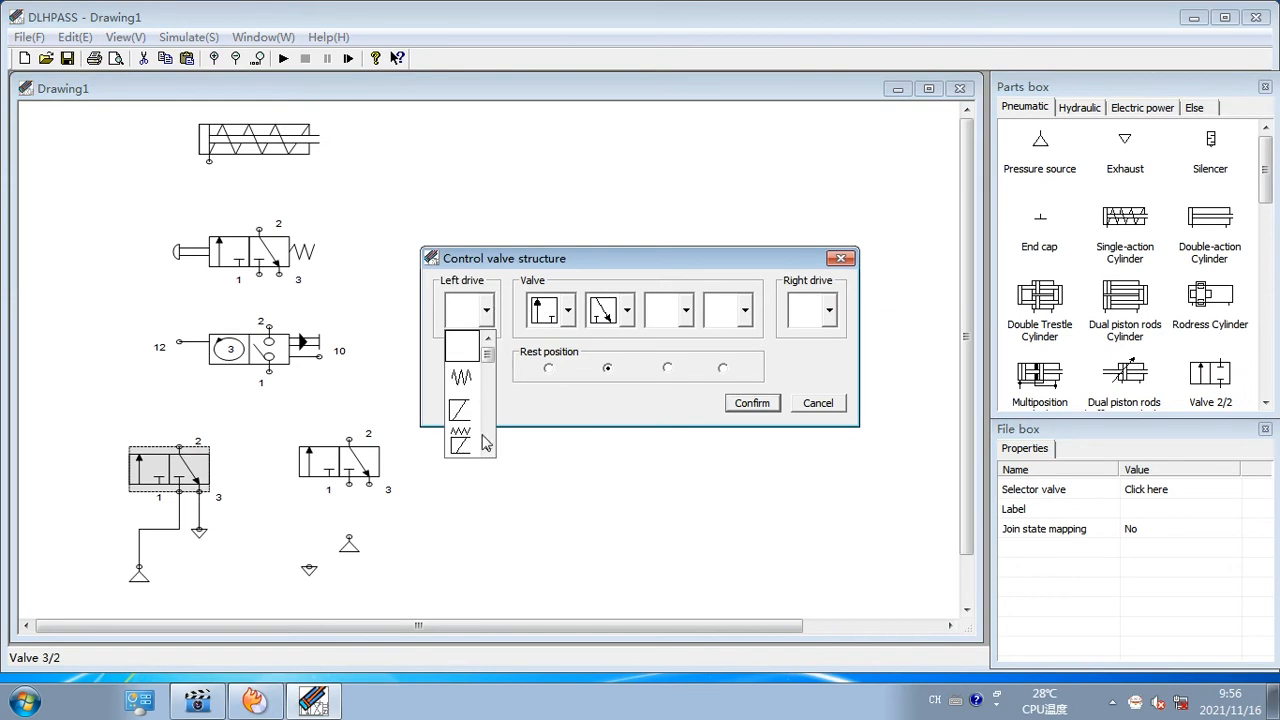
scroll(470, 400, "down", 5)
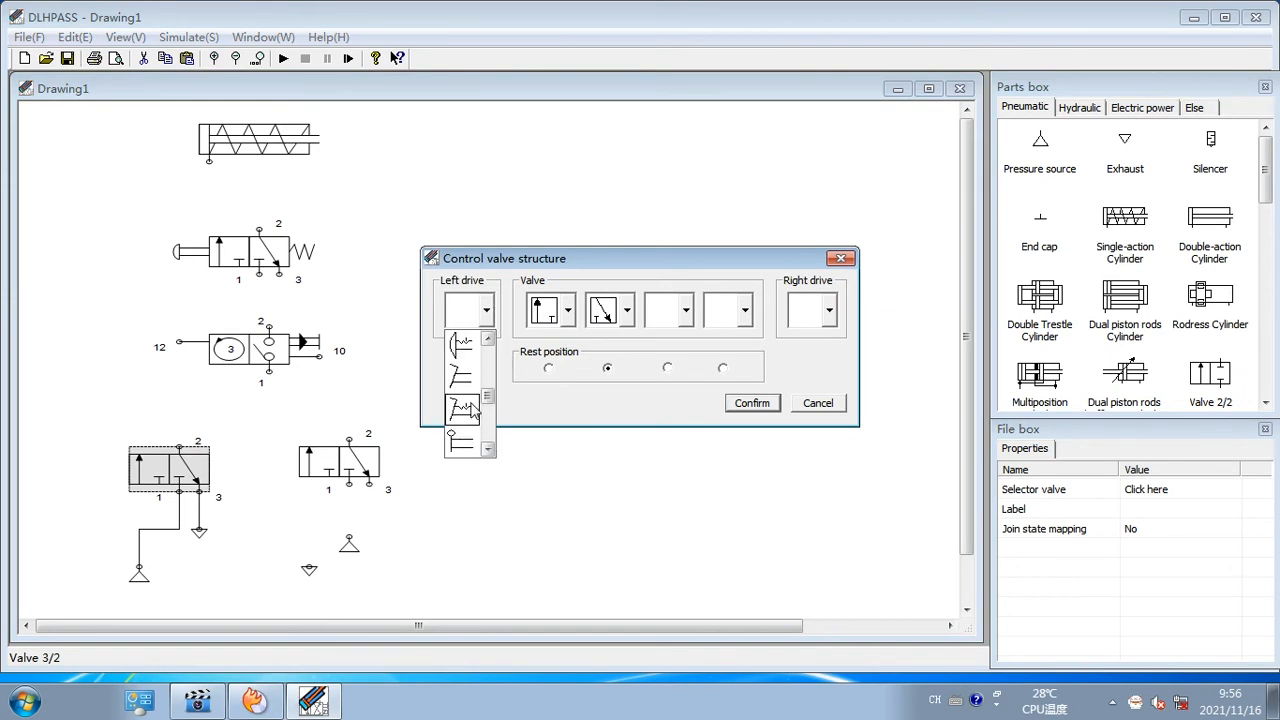
left_click(474, 408)
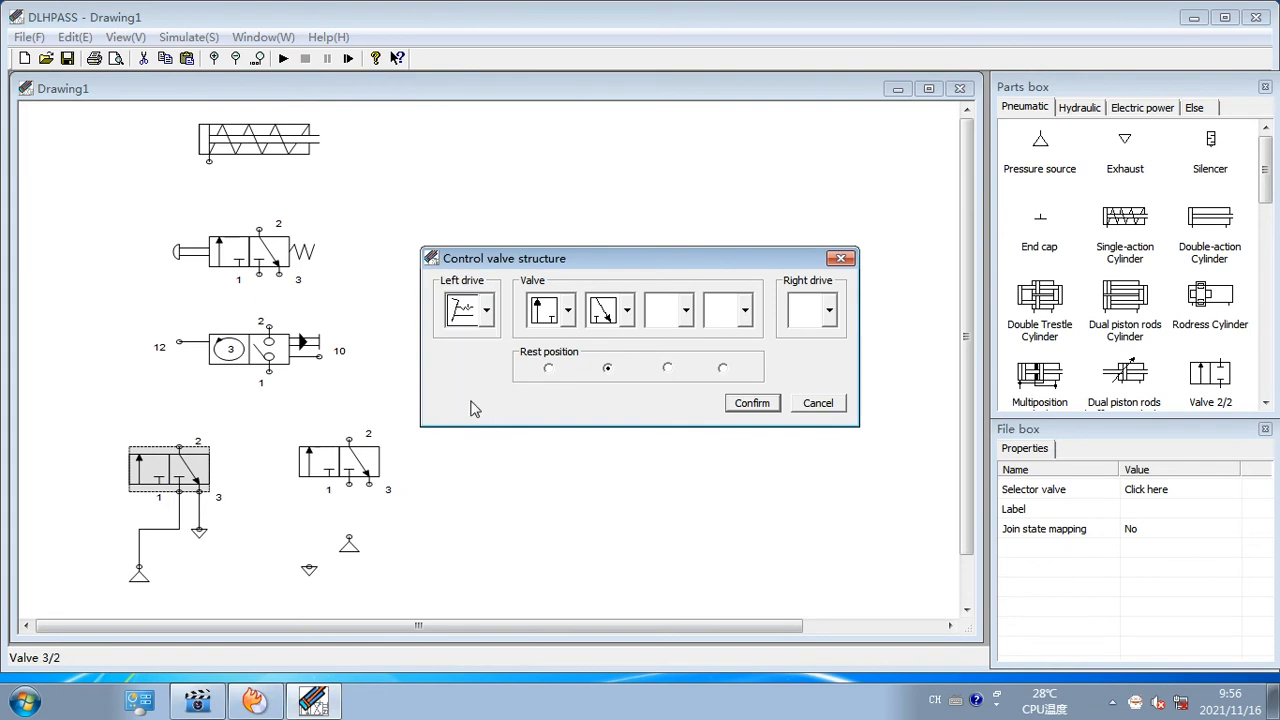
left_click(831, 316)
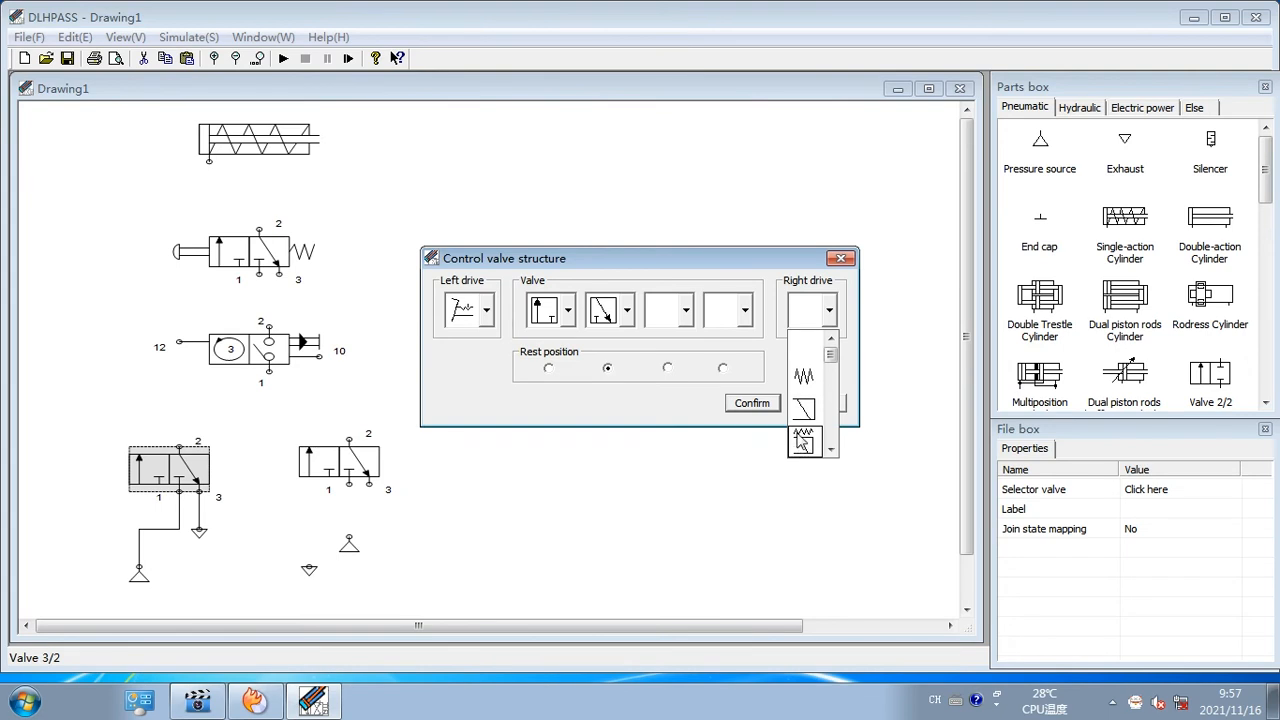
left_click(678, 466)
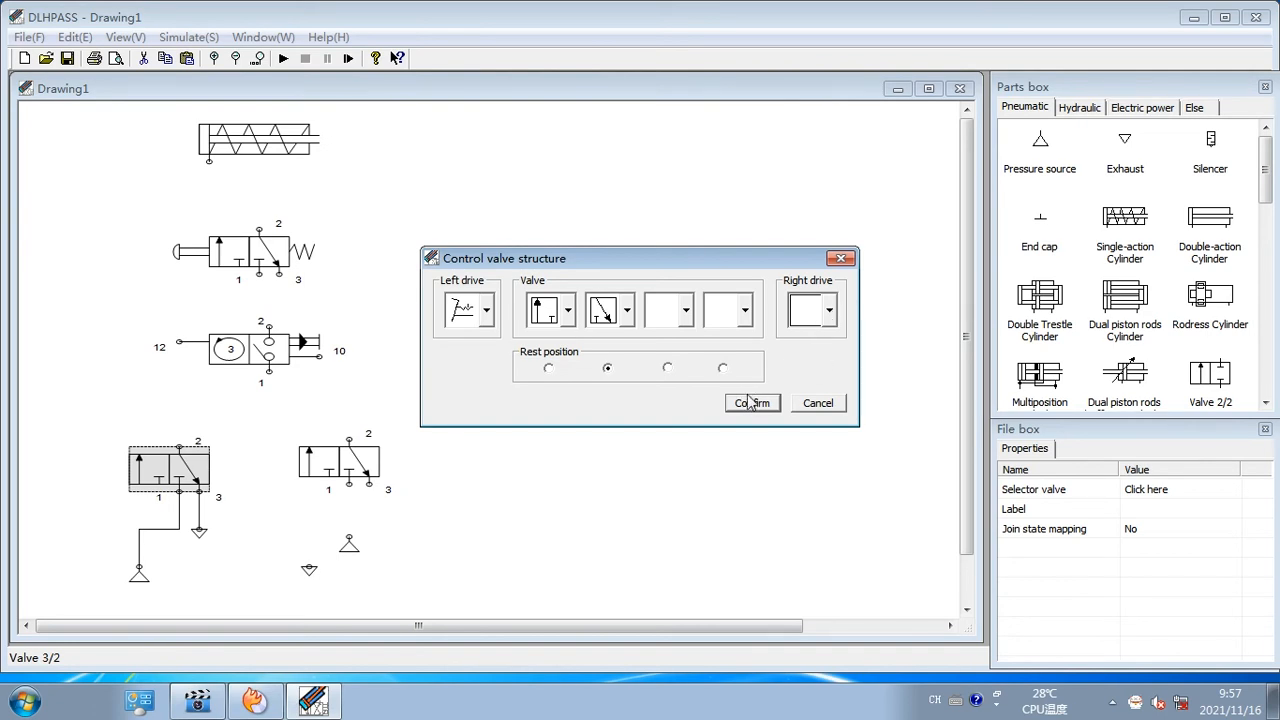
left_click(750, 403)
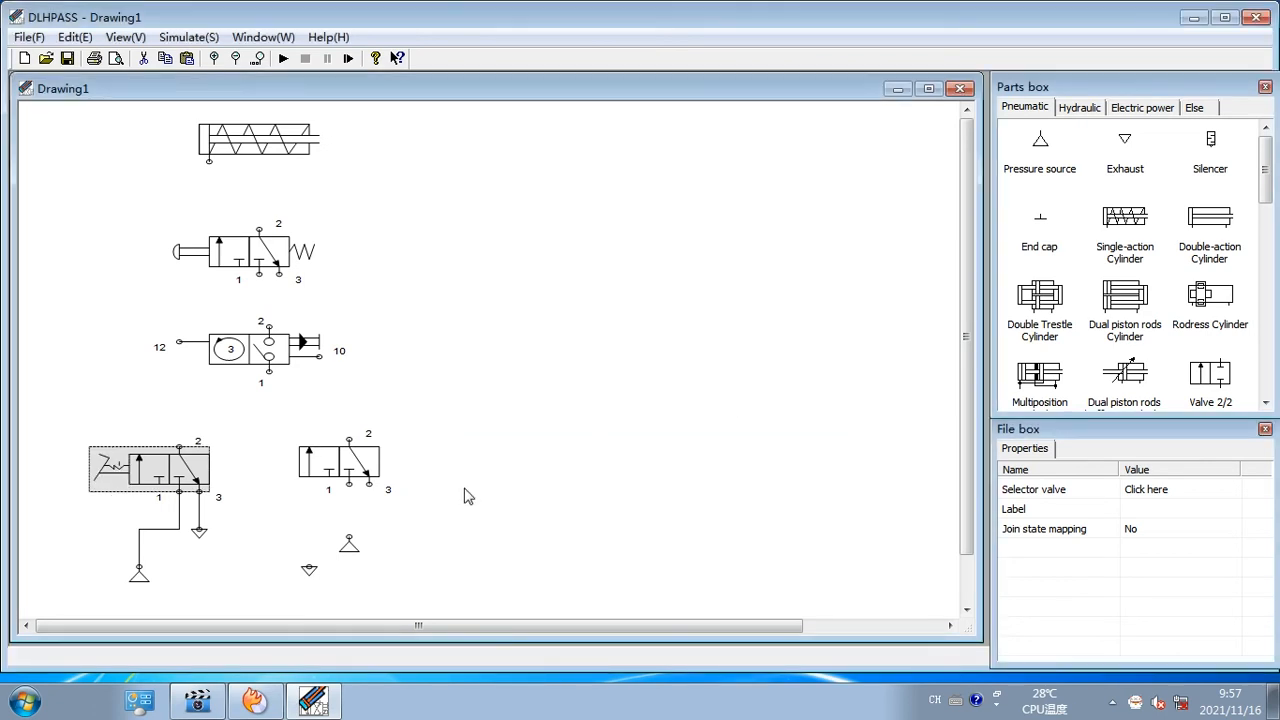
Set the lower-right 3/2 valve's left drive to the same pedal with detent
double_click(368, 472)
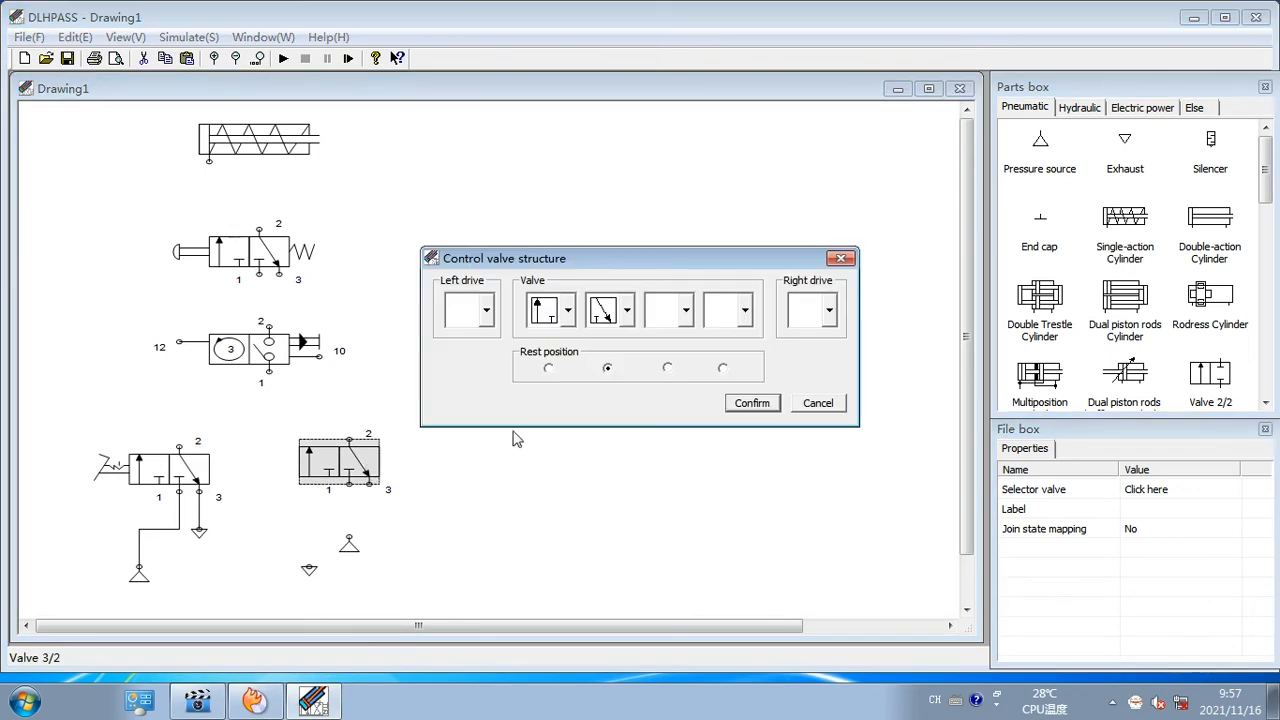
left_click(488, 308)
left_click(489, 451)
left_click(489, 451)
left_click(489, 451)
left_click(489, 451)
left_click(489, 451)
left_click(489, 451)
left_click(489, 451)
left_click(489, 451)
left_click(489, 451)
left_click(489, 451)
left_click(478, 420)
left_click(751, 403)
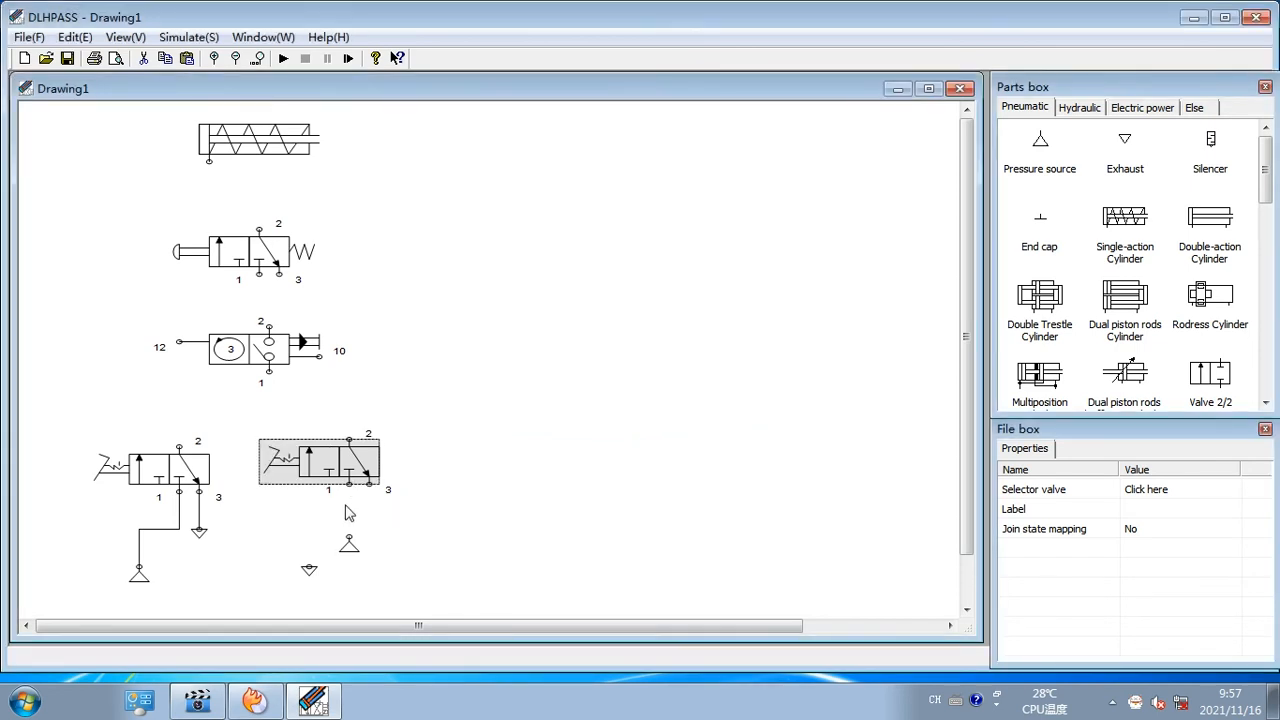
Reposition the lower-right 3/2 valve, its pressure source and exhaust, and connect port 3 to the source and port 1 to the exhaust
left_click_drag(340, 474, 392, 494)
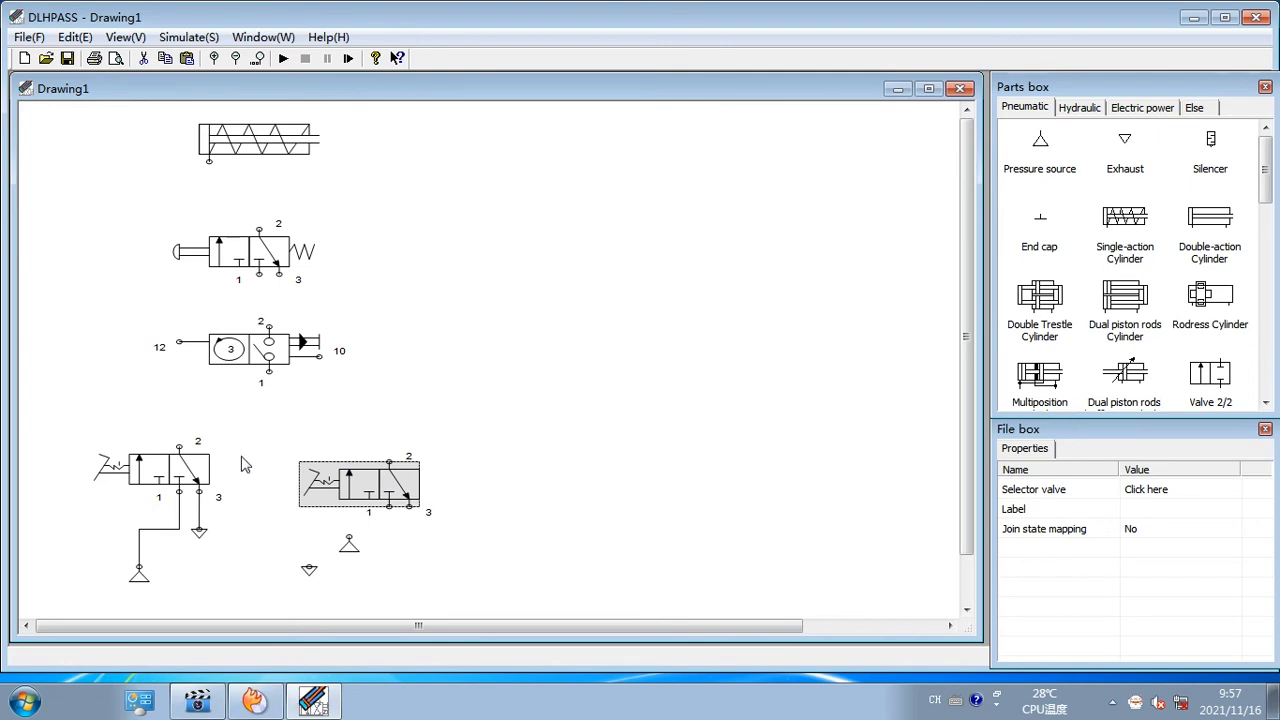
left_click_drag(348, 545, 419, 538)
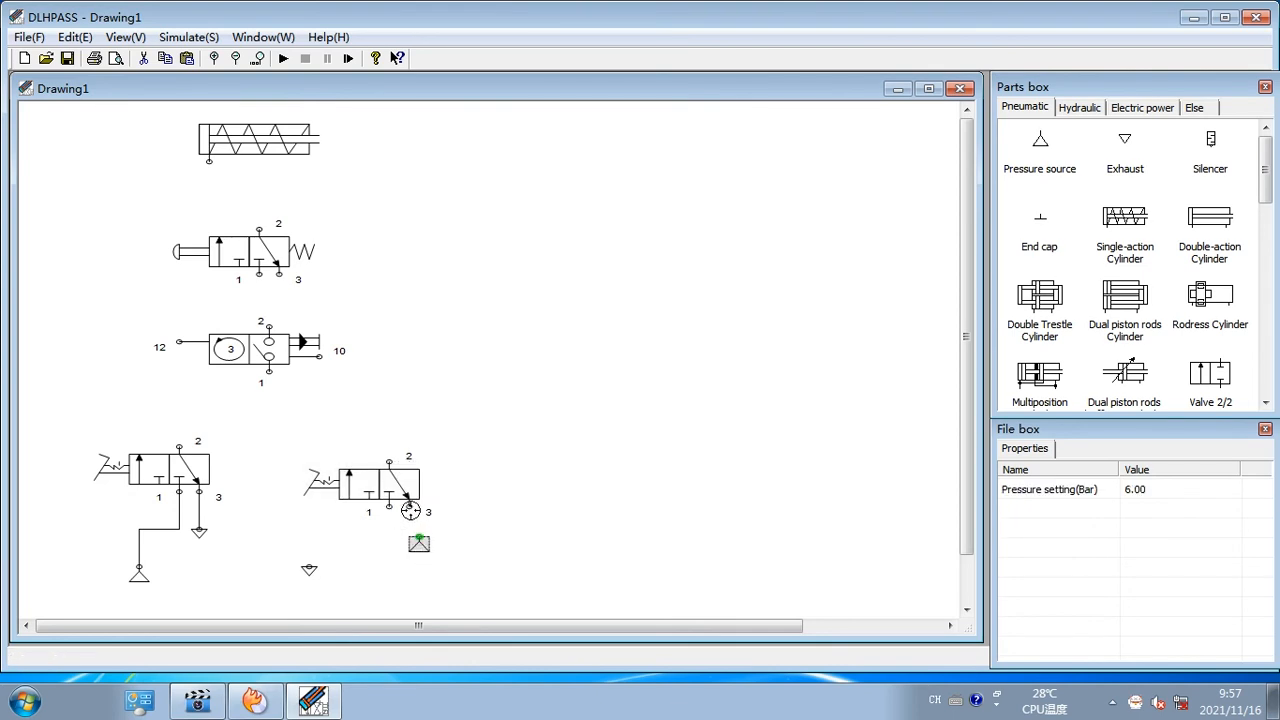
left_click_drag(408, 508, 419, 538)
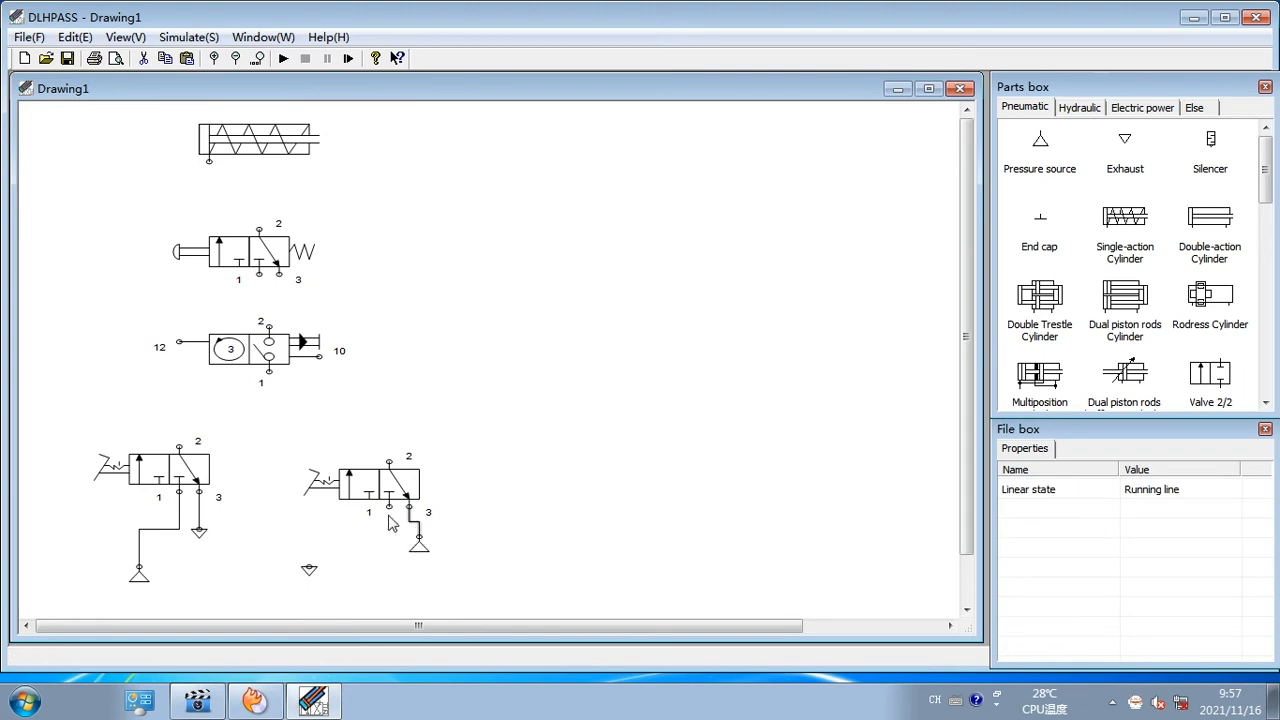
left_click_drag(310, 569, 360, 557)
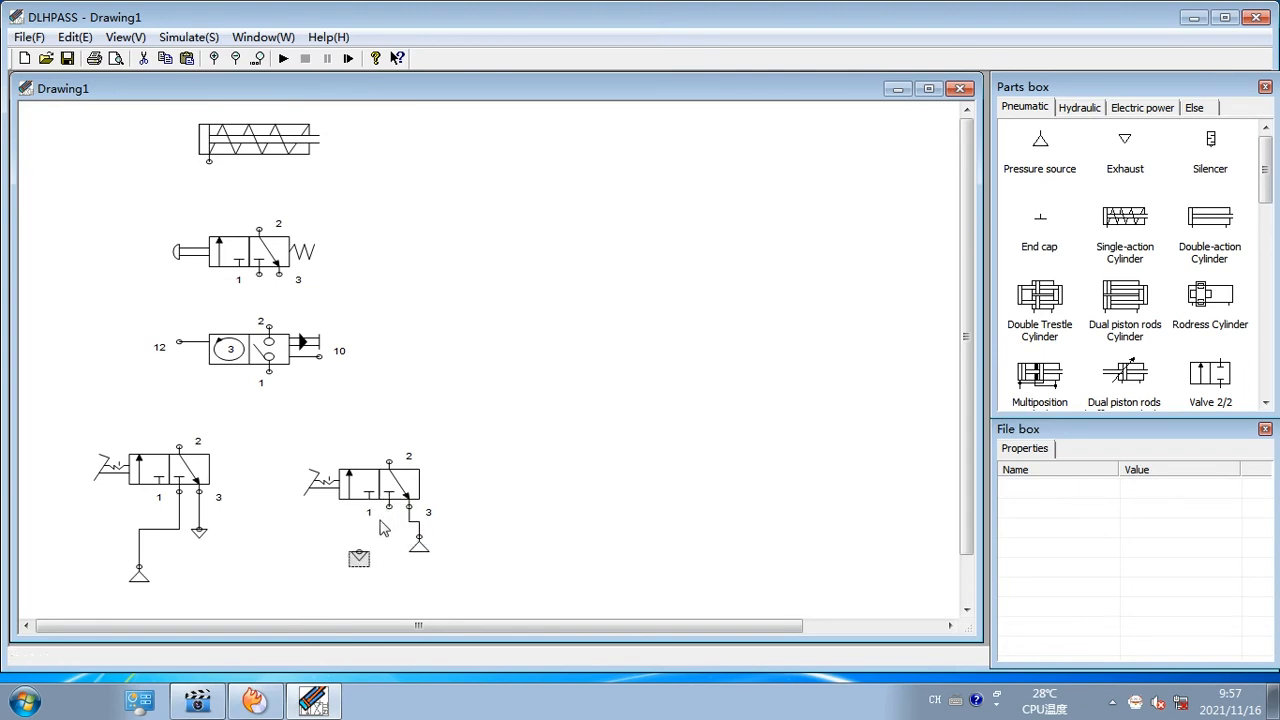
left_click_drag(389, 508, 359, 551)
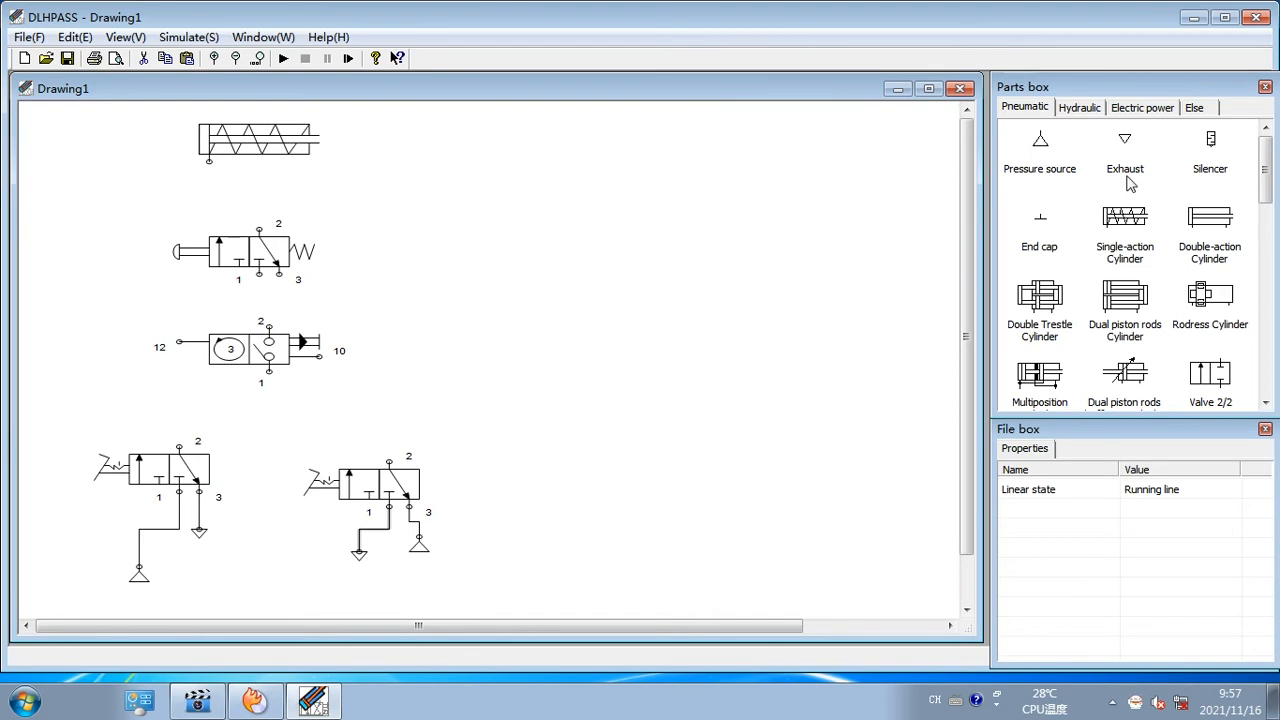
Supply the counter's port 1 from a new pressure source below it, and connect ports 12 and 10 to port 2 of the lower-left and lower-right valves
left_click_drag(1019, 128, 268, 440)
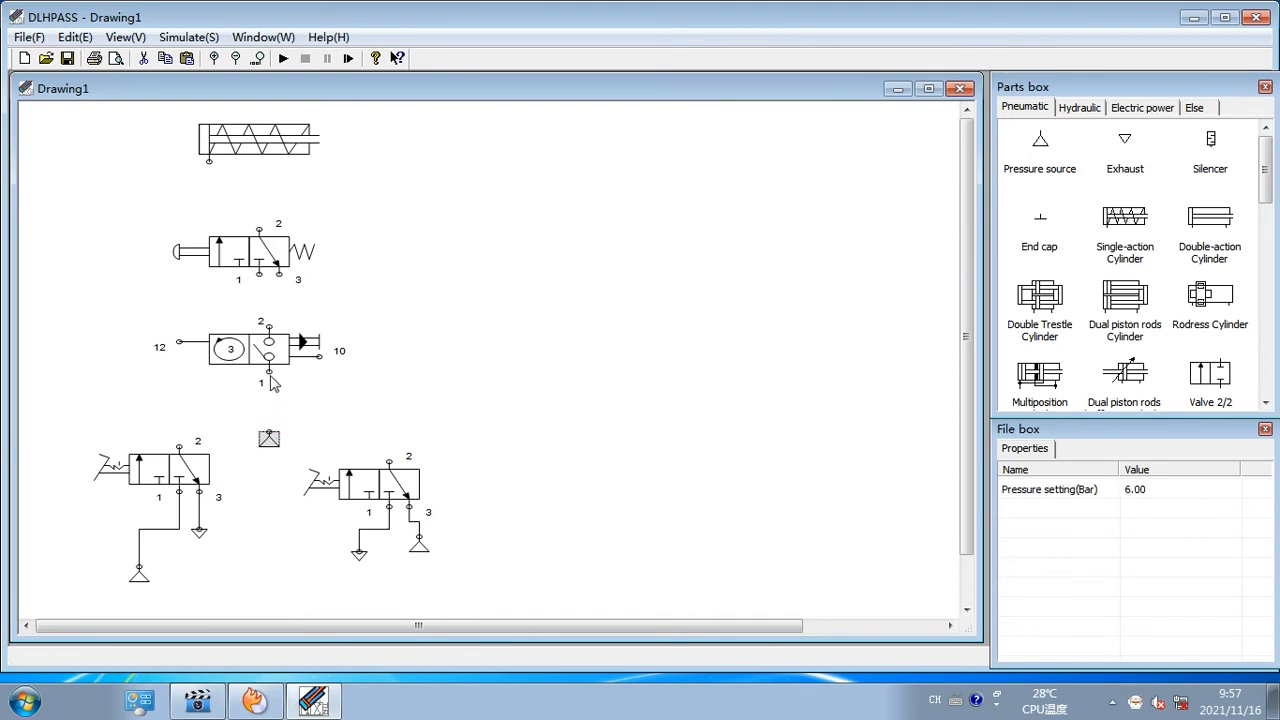
left_click_drag(268, 371, 270, 434)
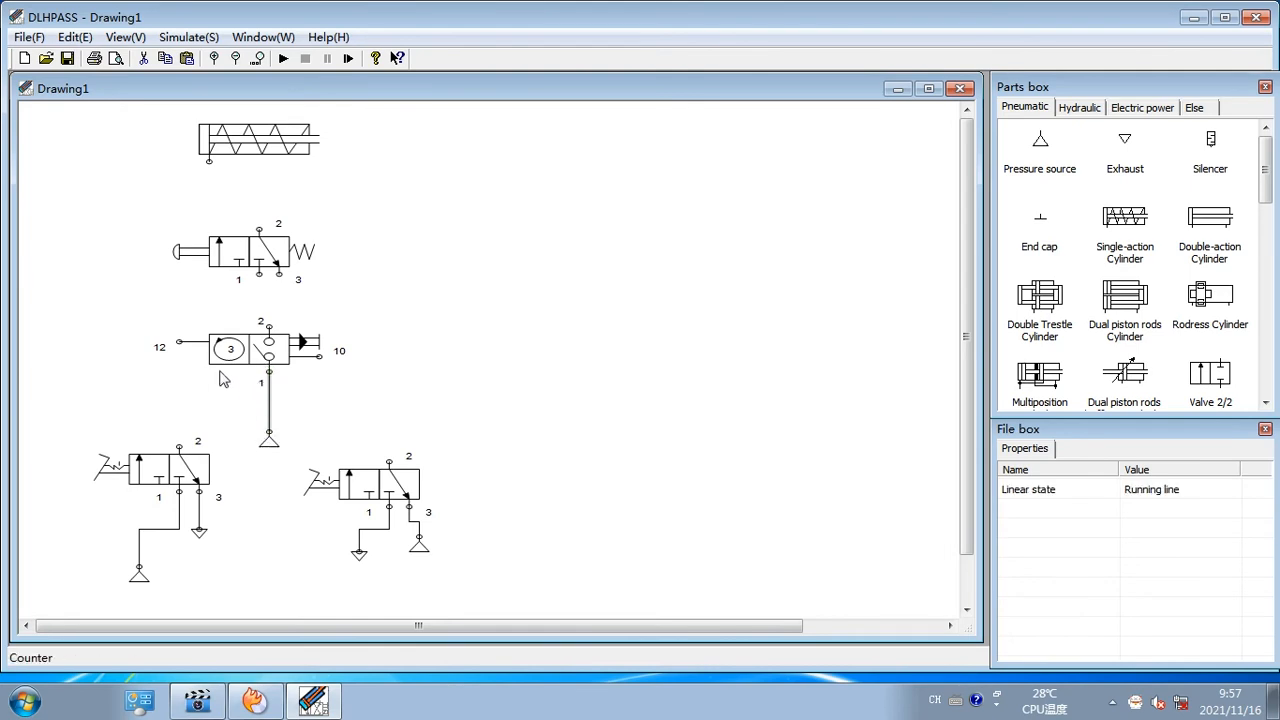
left_click_drag(180, 343, 178, 444)
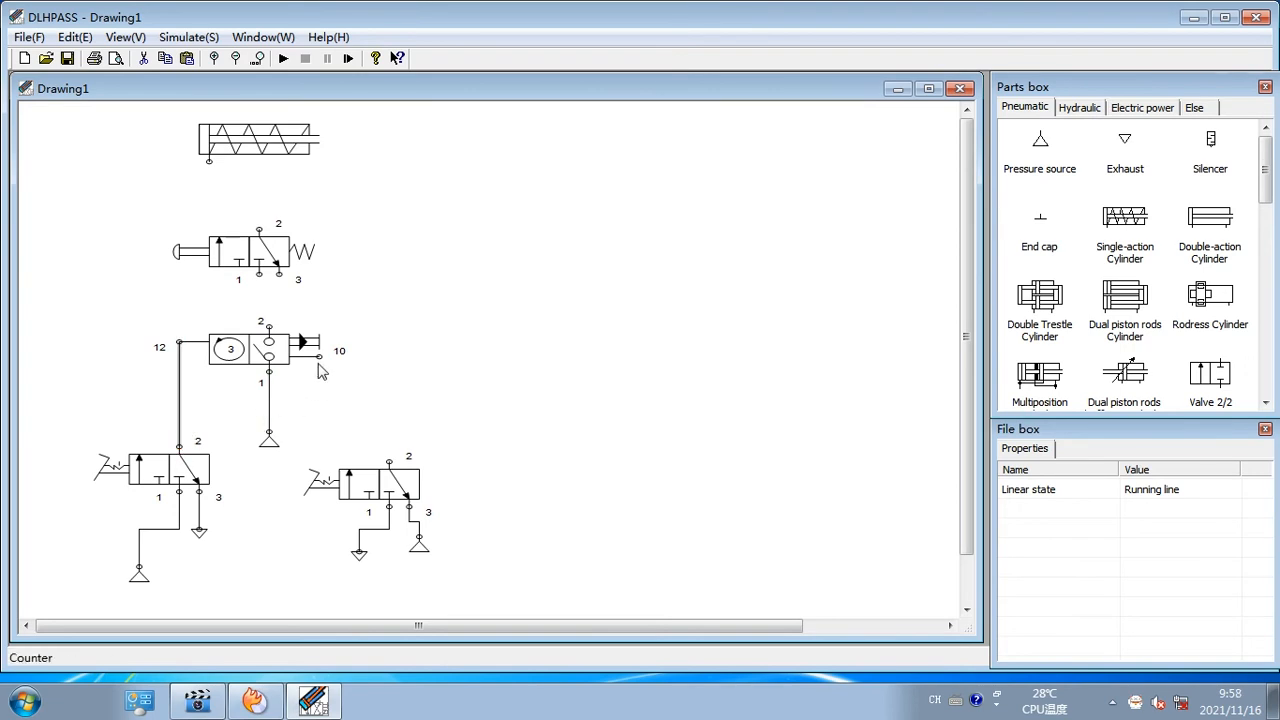
left_click_drag(319, 356, 389, 461)
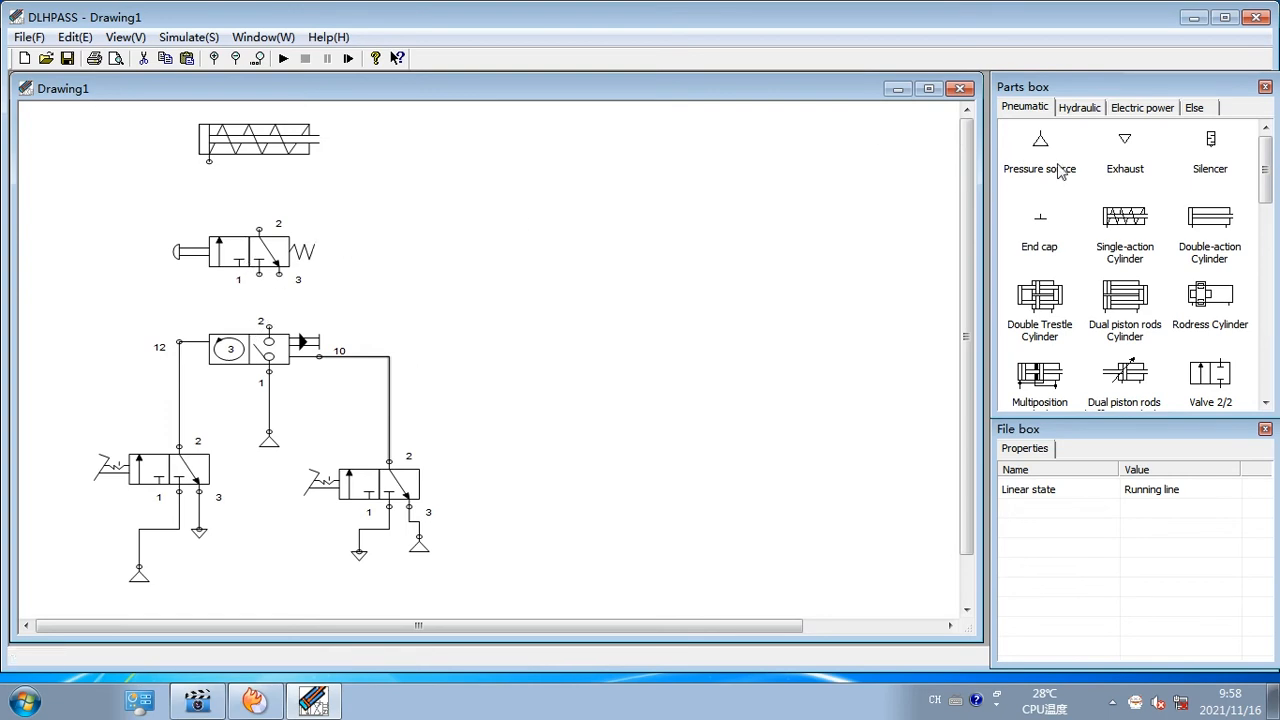
Add an exhaust to the push-button valve's port 3, and connect its port 1 to the counter's port 2 and its port 2 to the cylinder
left_click_drag(1133, 158, 319, 296)
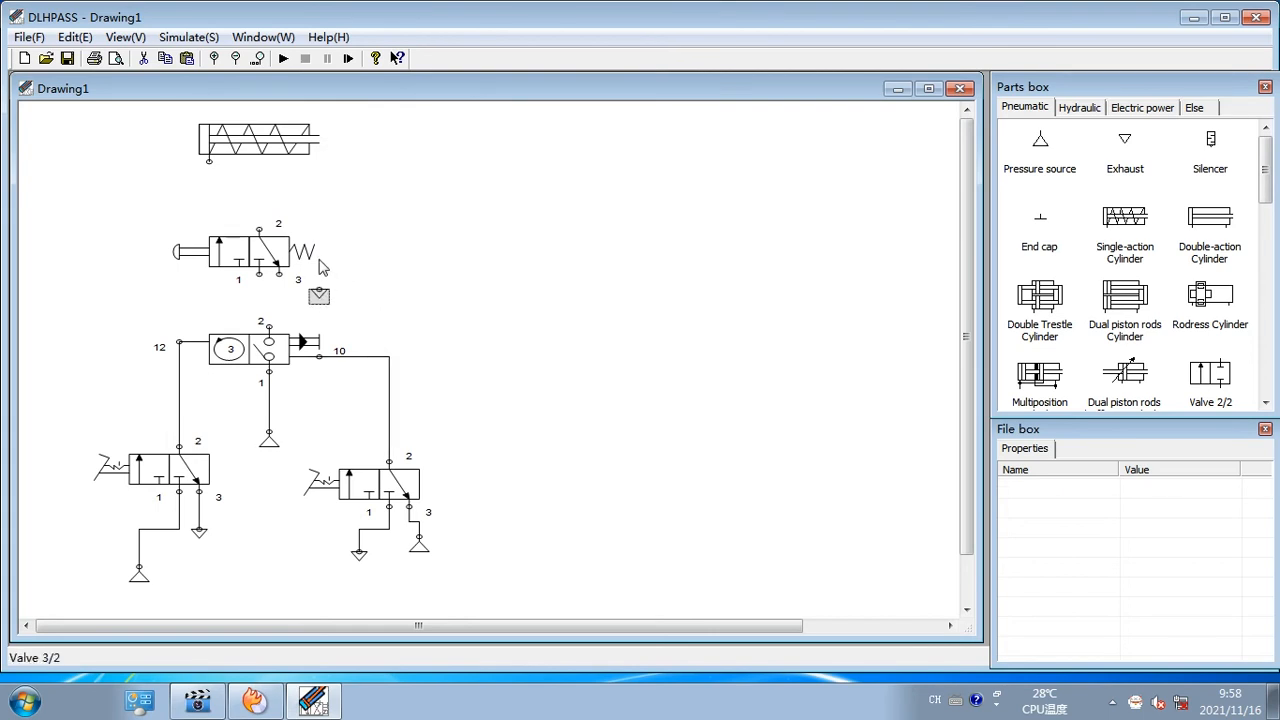
mouse_move(280, 273)
left_mouse_down()
mouse_move(321, 289)
mouse_move(262, 287)
mouse_move(268, 325)
left_mouse_up()
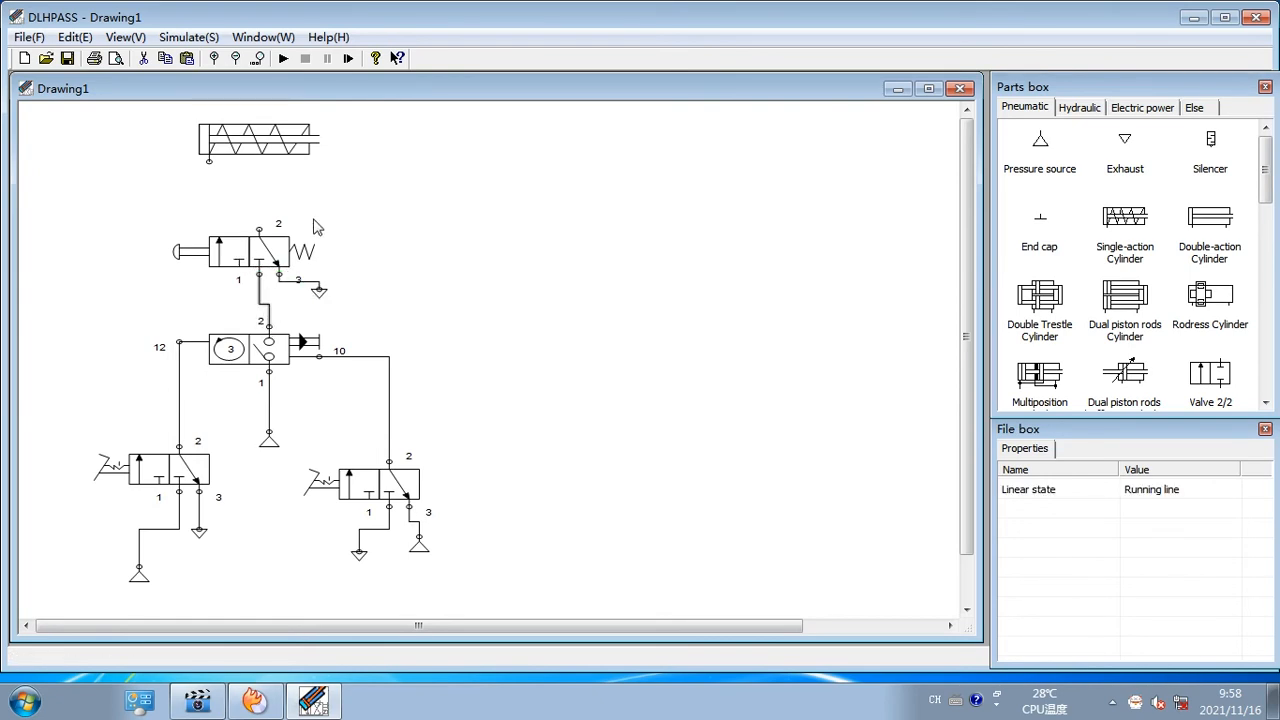
mouse_move(259, 230)
left_mouse_down()
mouse_move(206, 177)
mouse_move(209, 162)
left_mouse_up()
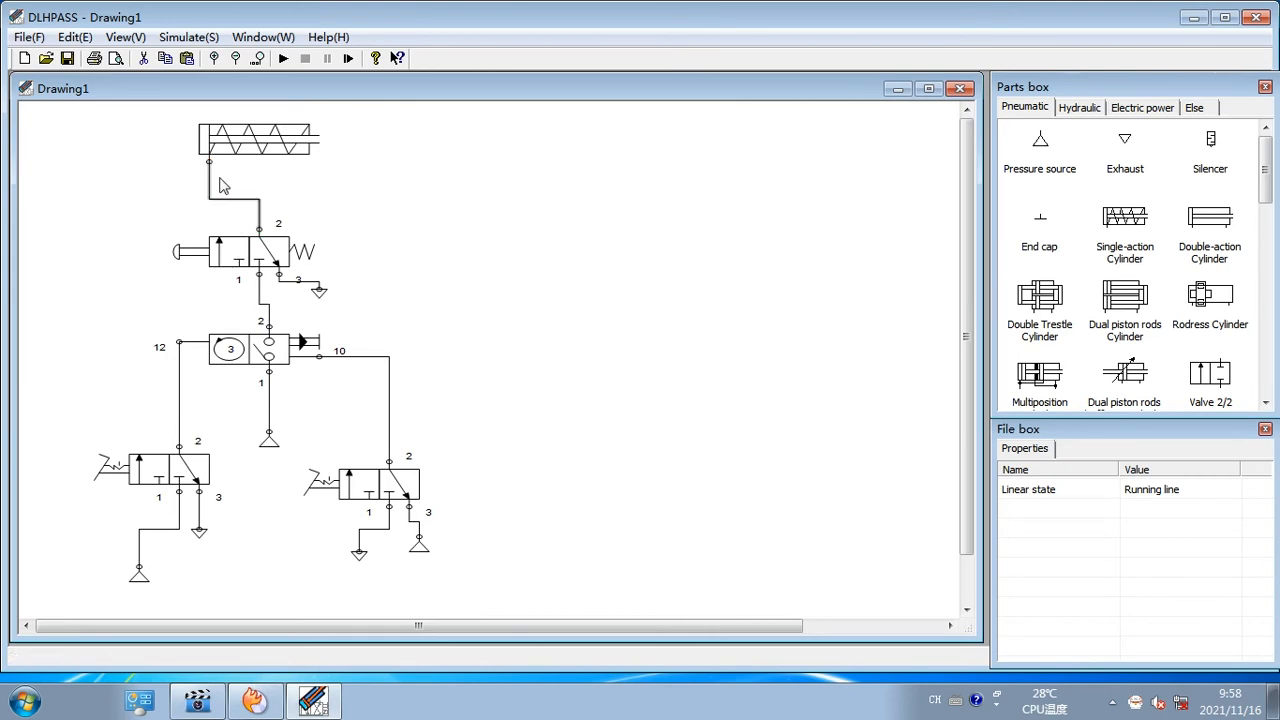
Start the simulation, toggle the lower-left pedal valve, and switch the lower-right pedal valve to vent the counter's port 10
left_click(284, 59)
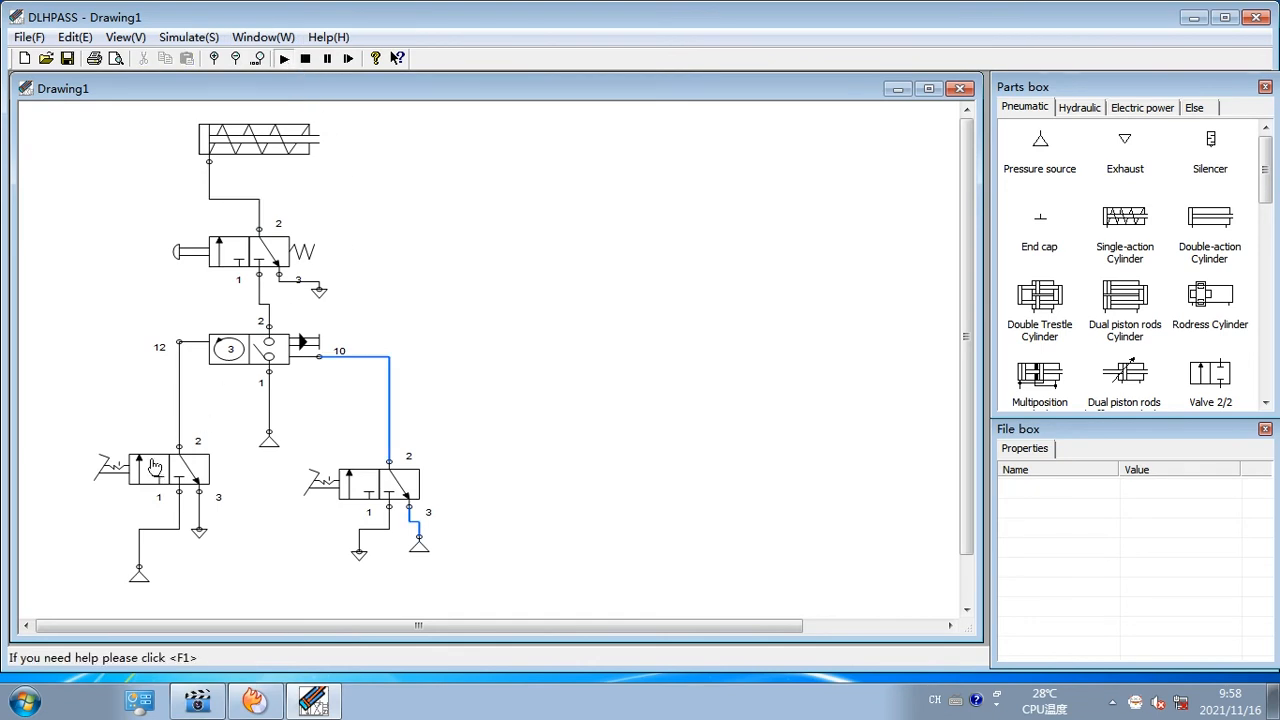
left_click(152, 468)
left_click(197, 461)
left_click(326, 494)
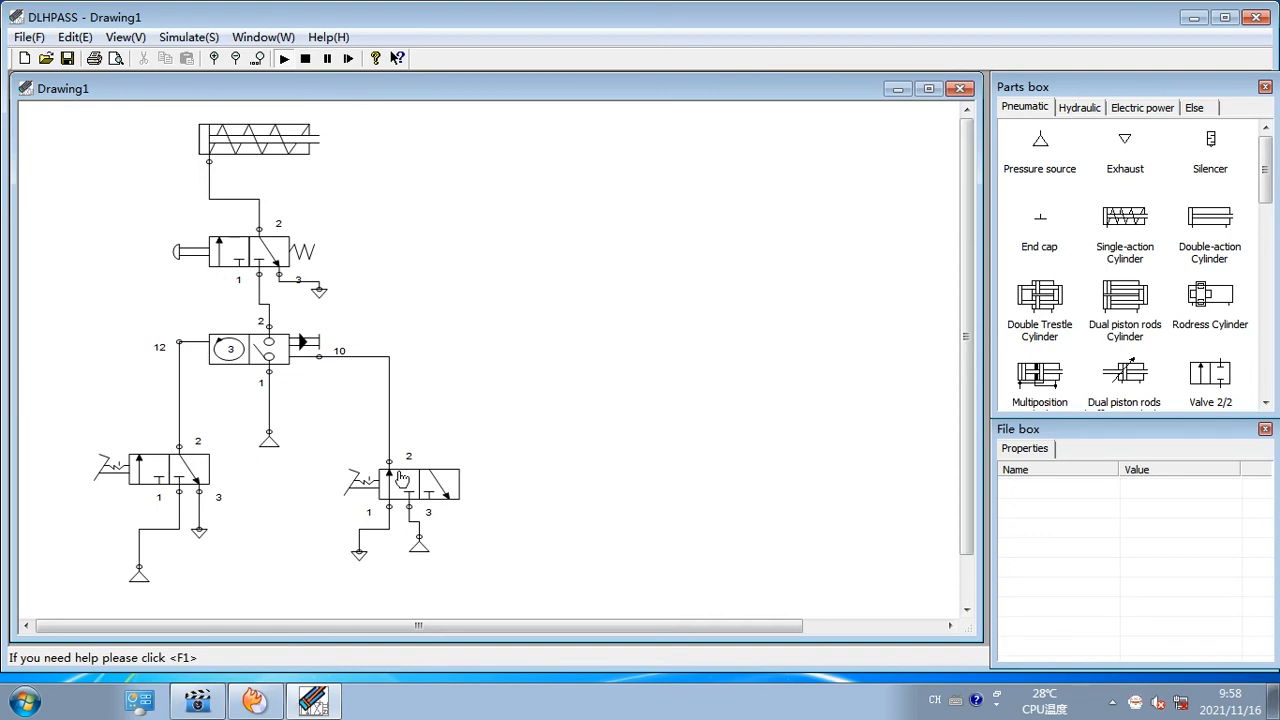
Pulse the lower-left pedal valve until the counter reaches 0, and extend and retract the cylinder with the push-button valve
left_click(140, 474)
left_click(145, 470)
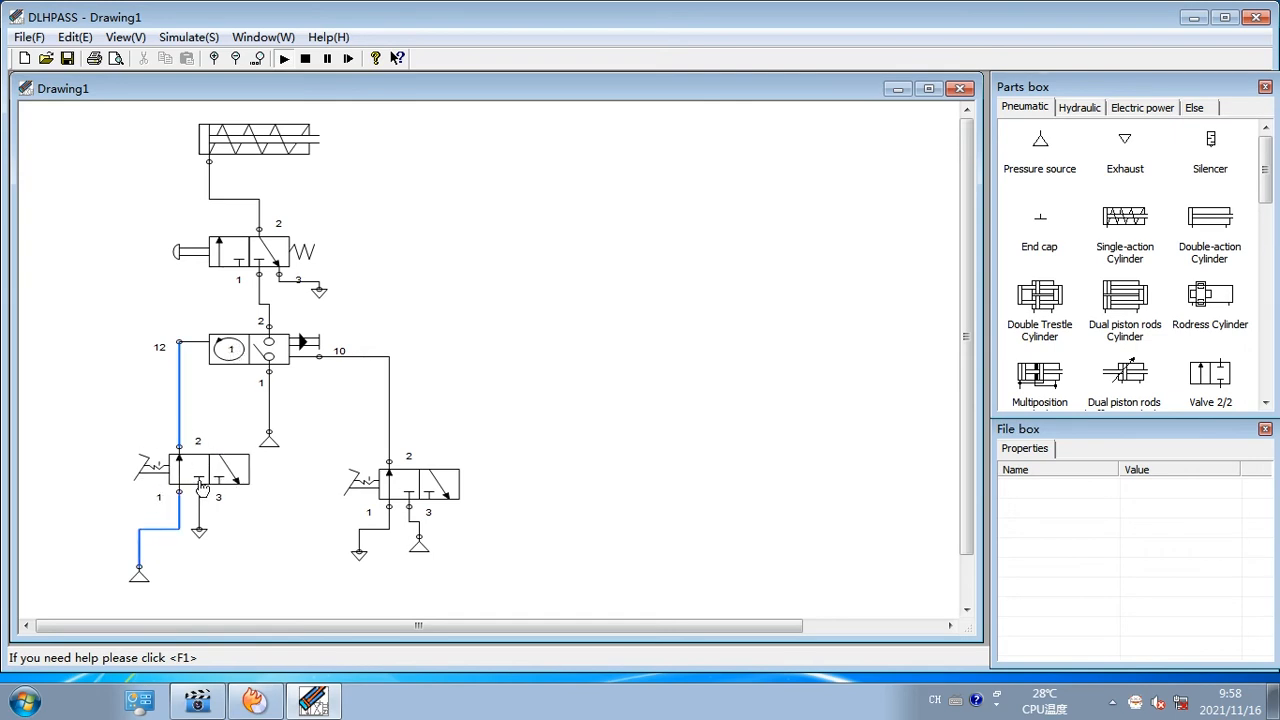
left_click(128, 478)
left_click(187, 266)
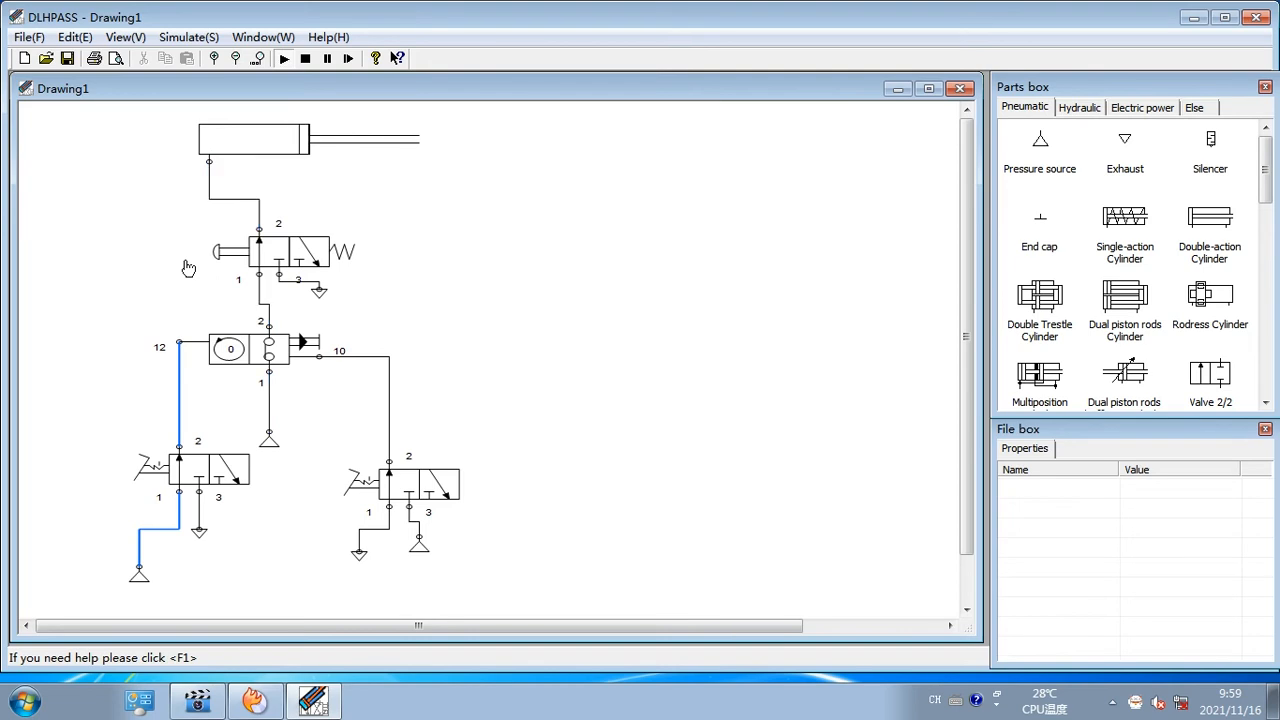
left_click(187, 266)
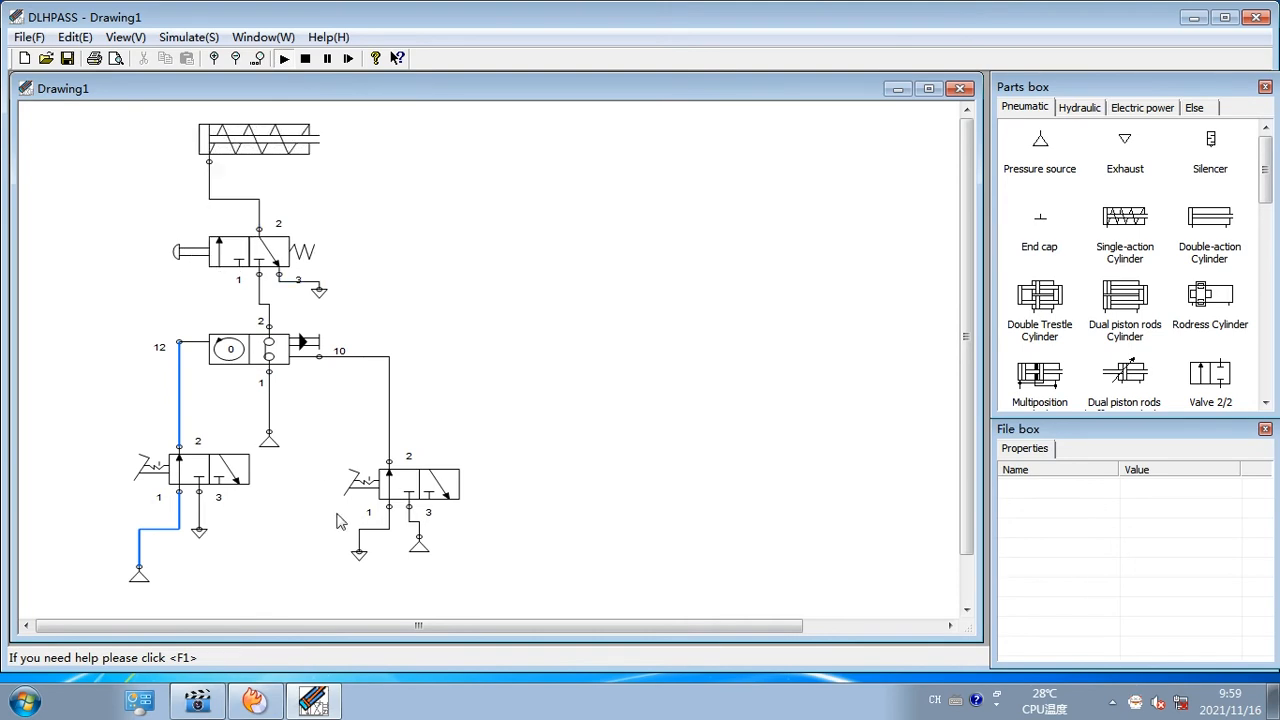
Return the lower-left pedal valve to rest and toggle the lower-right pedal valve twice to reset the counter and vent port 10
left_click(174, 464)
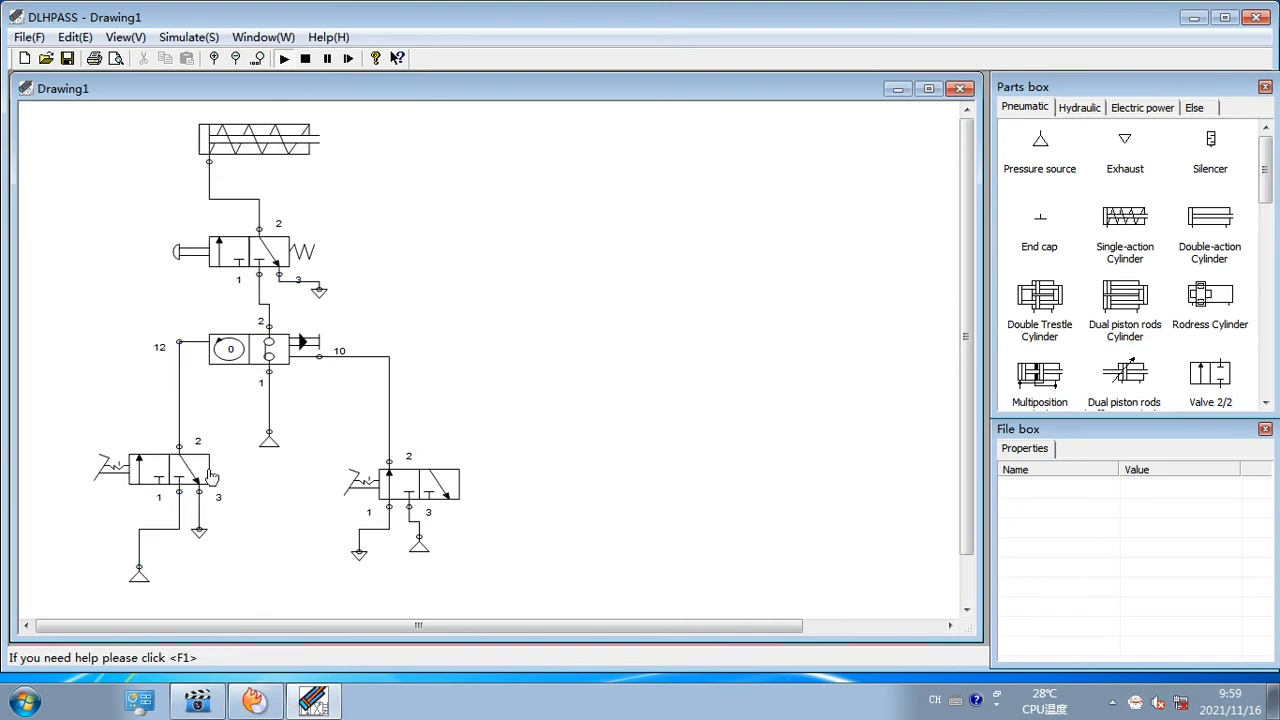
left_click(356, 483)
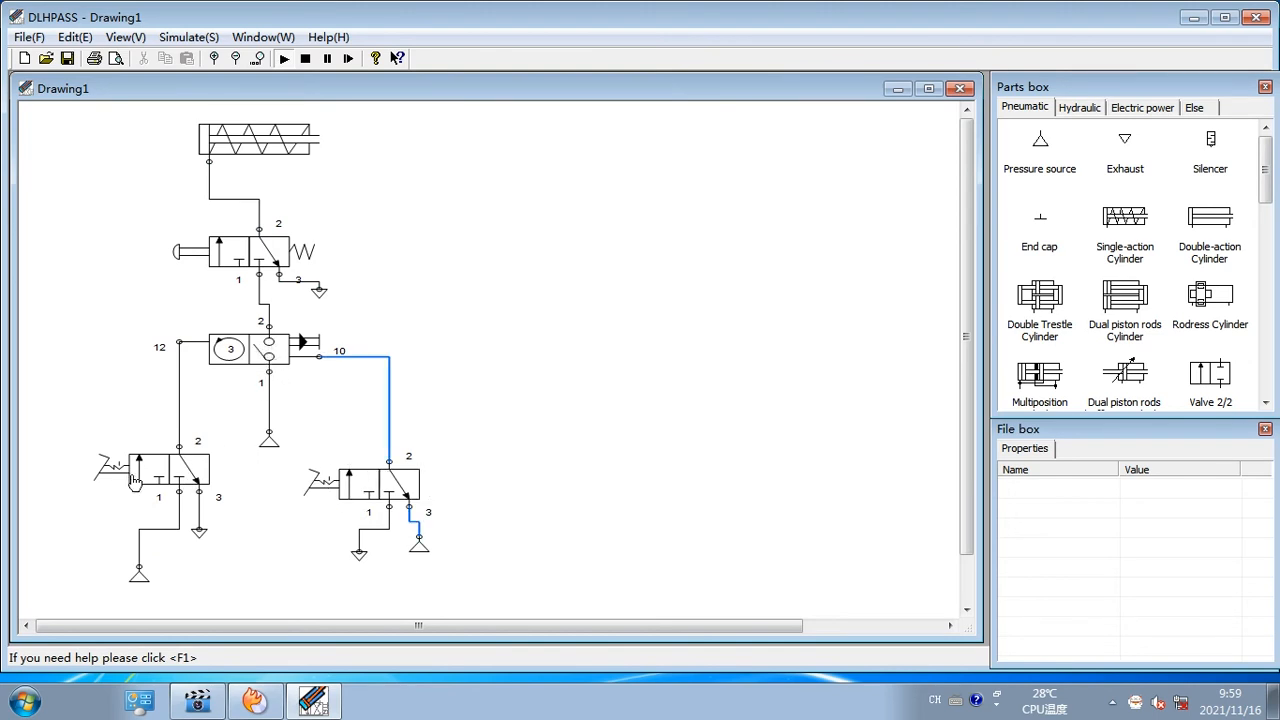
left_click(340, 486)
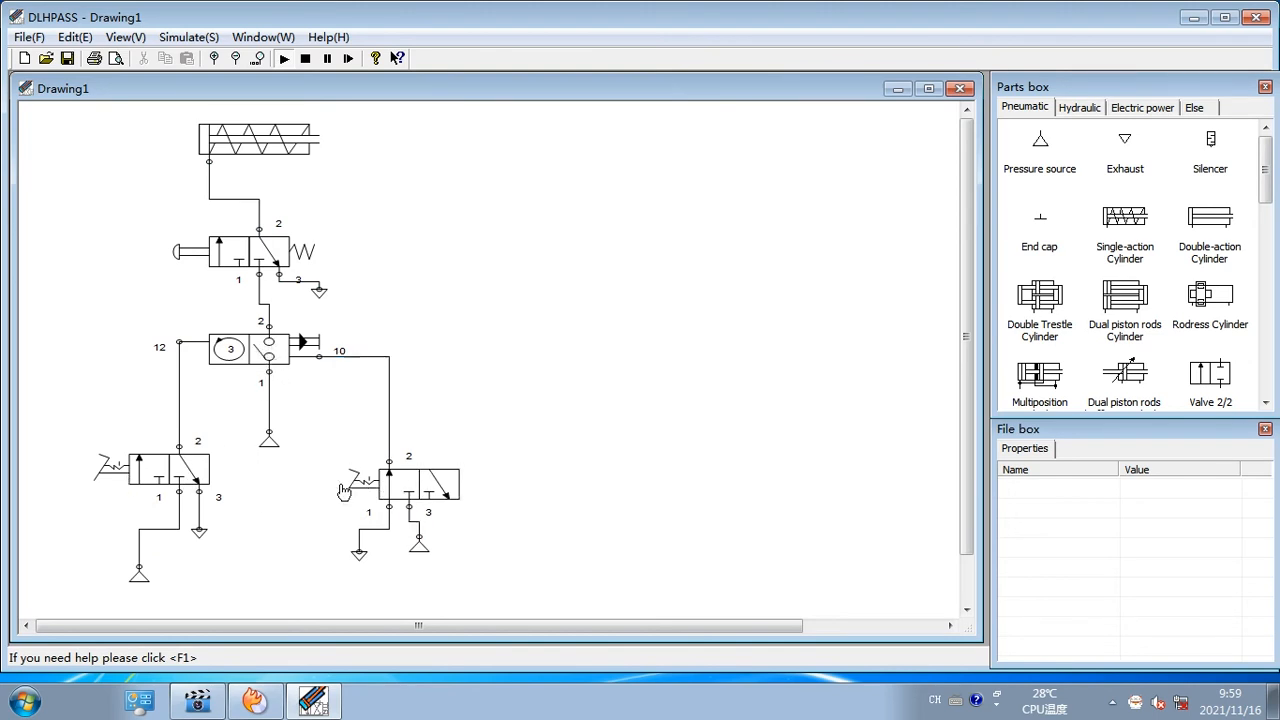
Count the counter down to 0 again with the lower-left pedal valve, and cycle the cylinder once with the push-button valve
left_click(127, 484)
left_click(131, 480)
left_click(133, 479)
left_click(145, 484)
left_click(141, 482)
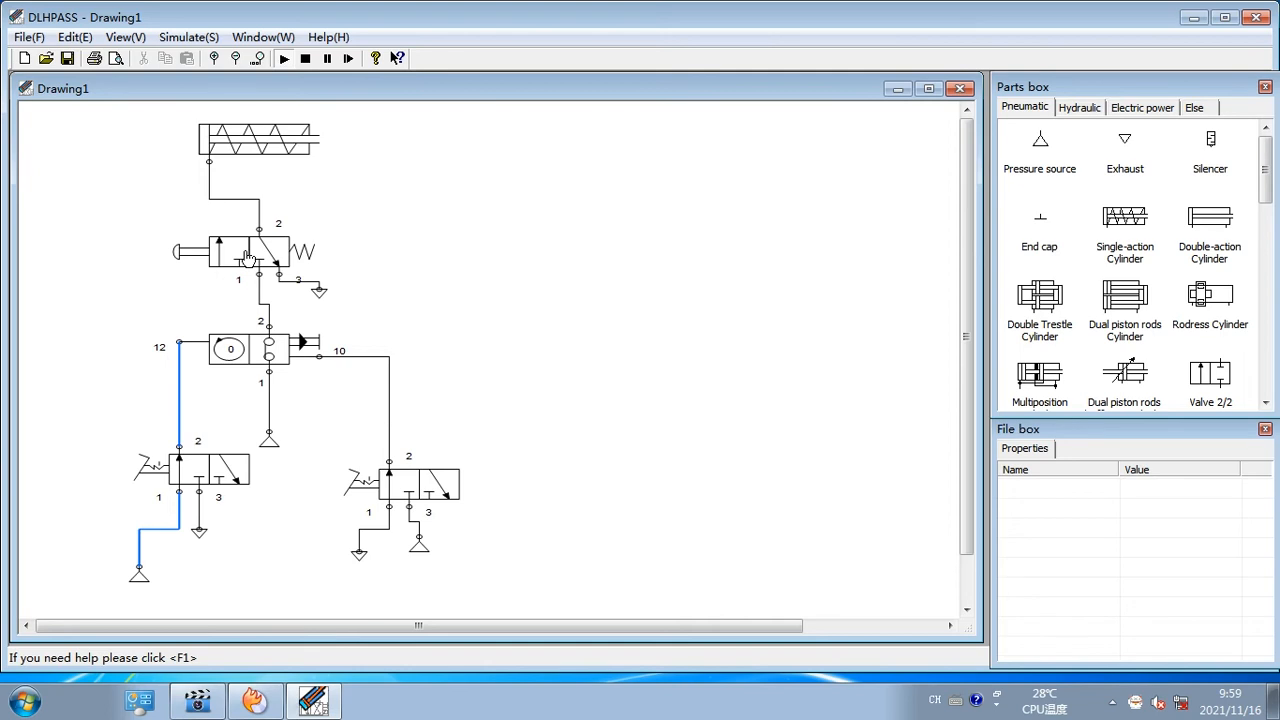
left_click(195, 260)
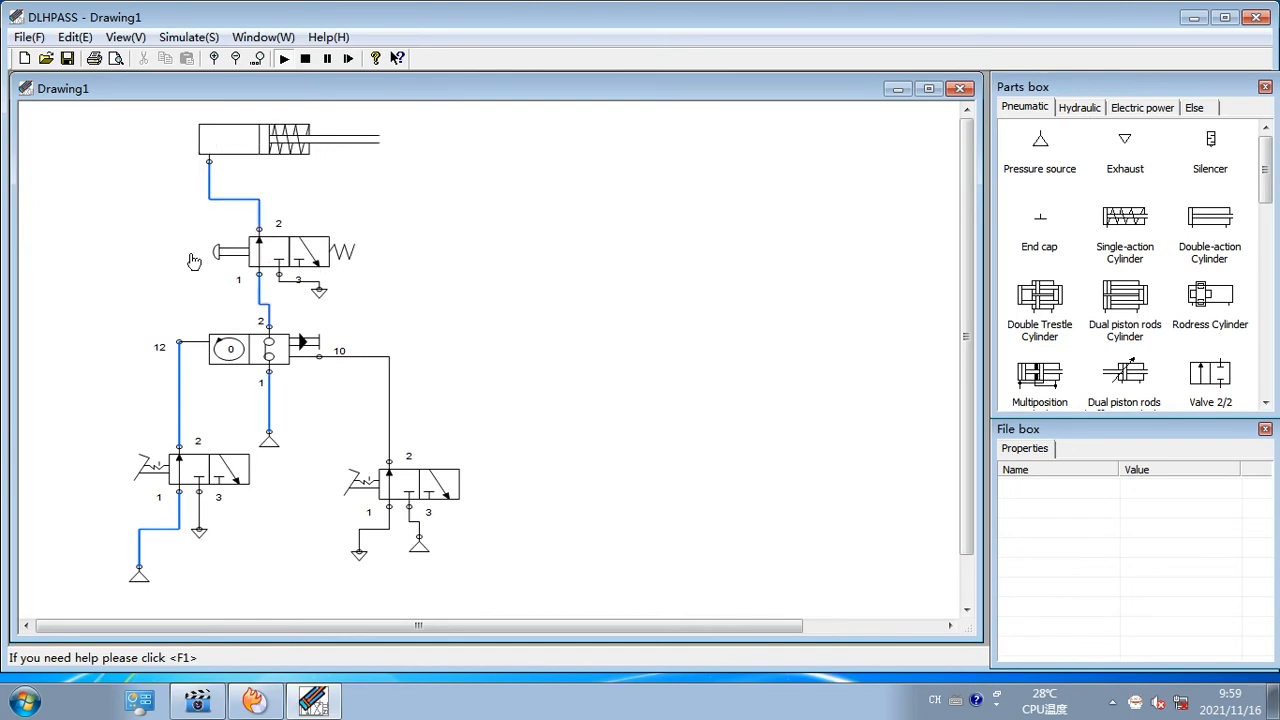
left_click(195, 260)
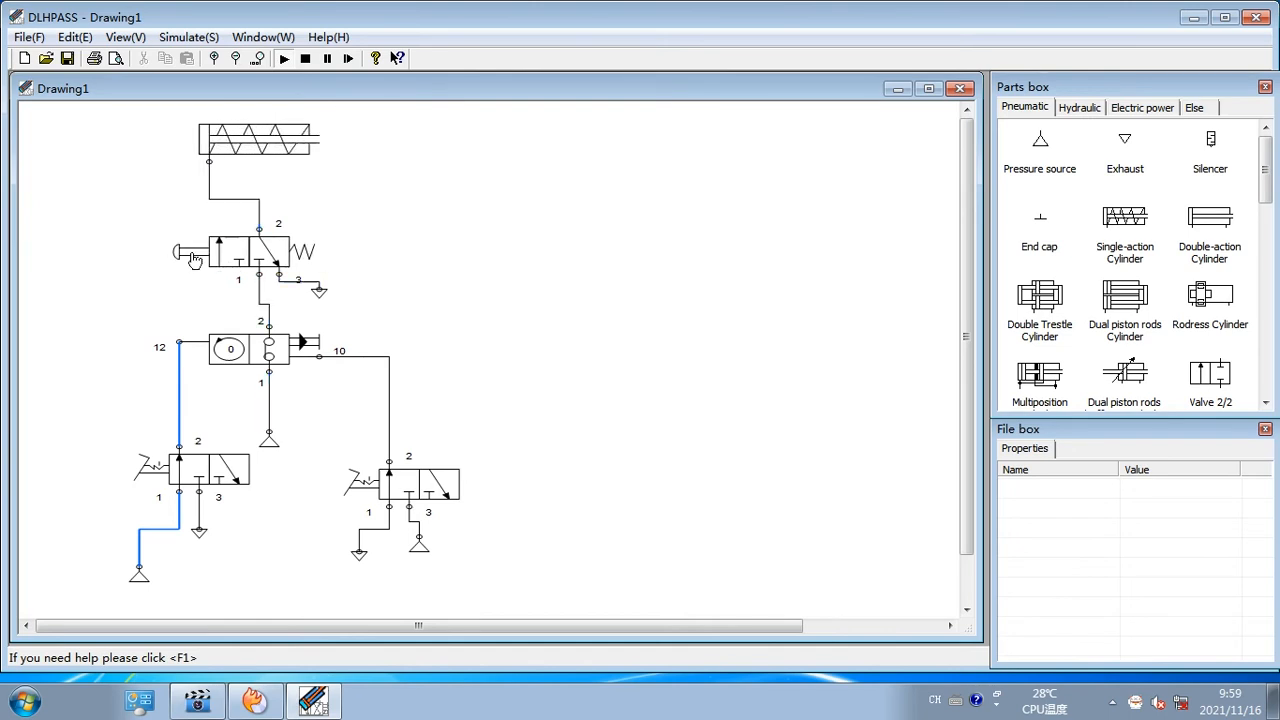
Return both pedal valves to rest to reset the counter, and stop the simulation
left_click(150, 468)
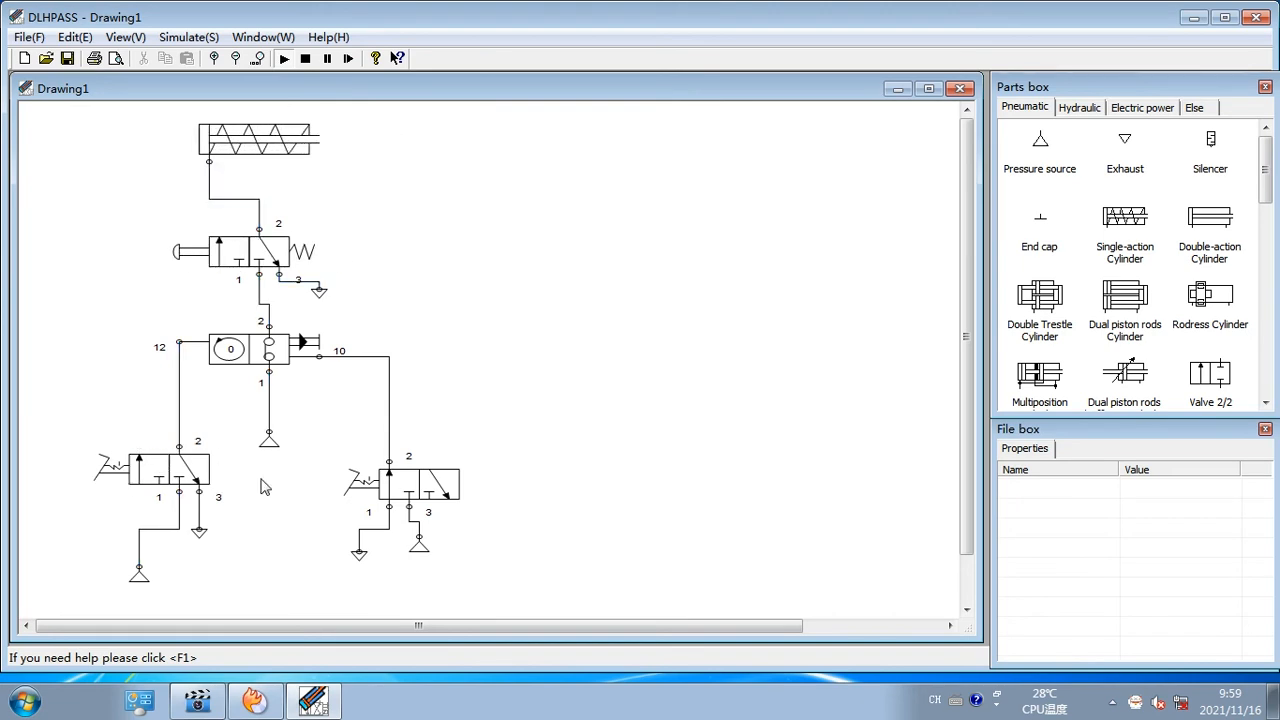
left_click(384, 498)
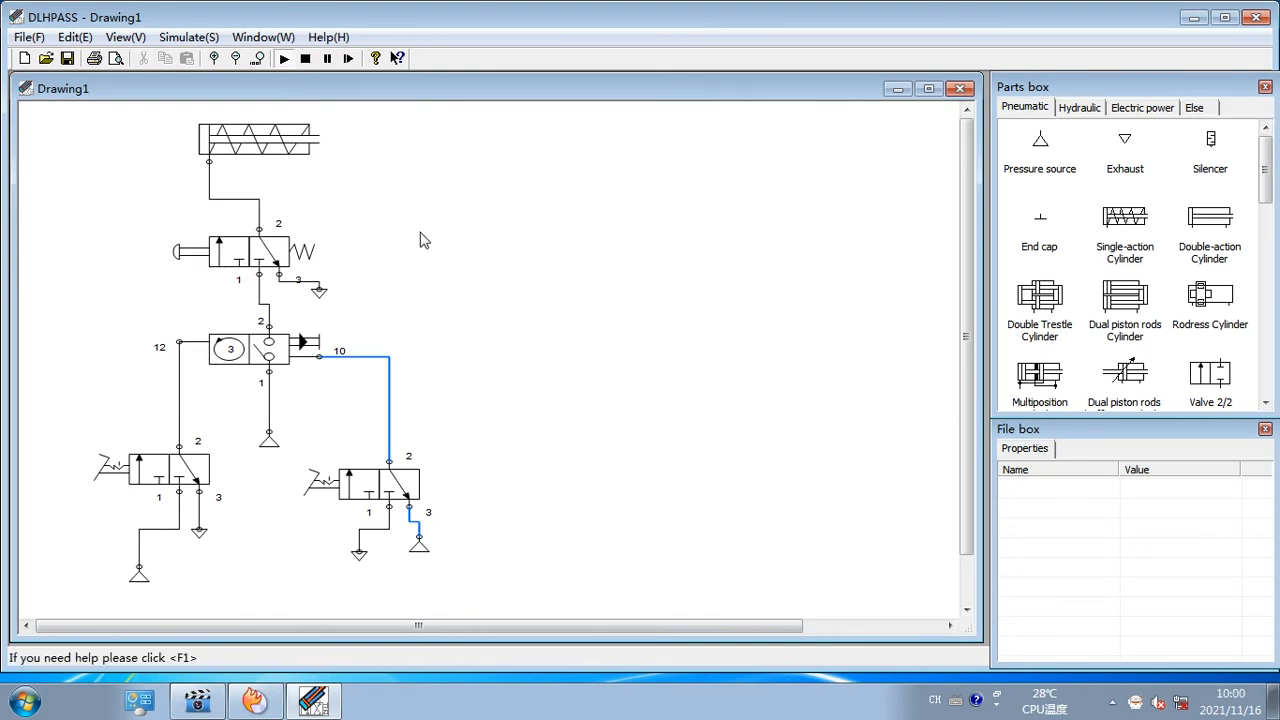
left_click(304, 58)
Delete the whole counter circuit, including the cylinder, the valves and the remaining pressure source, to empty the drawing
left_click(250, 138)
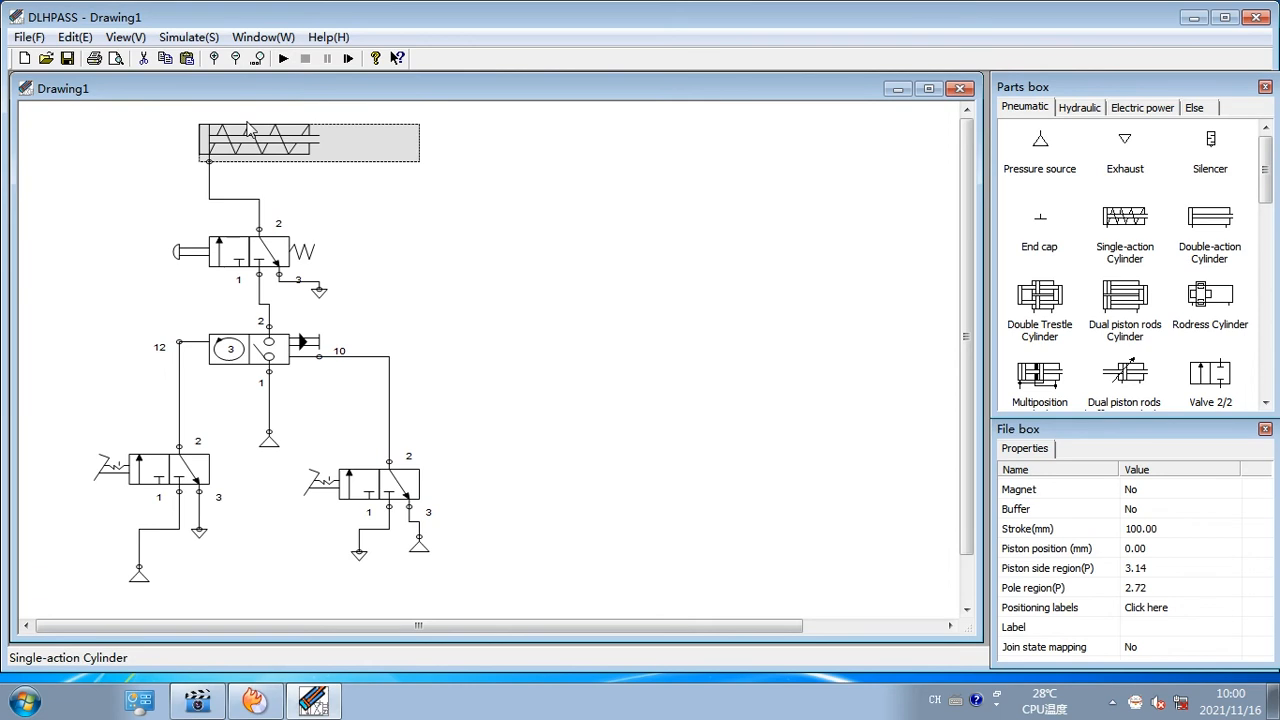
key("Delete")
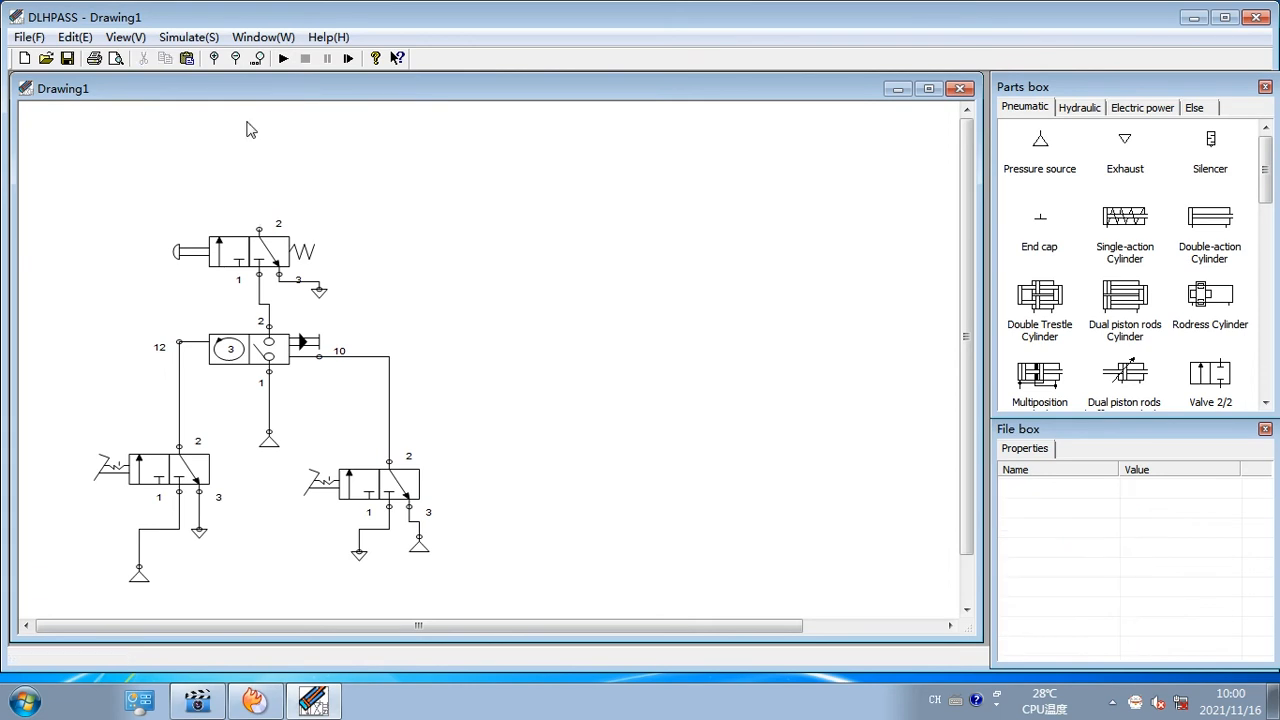
left_click(241, 257)
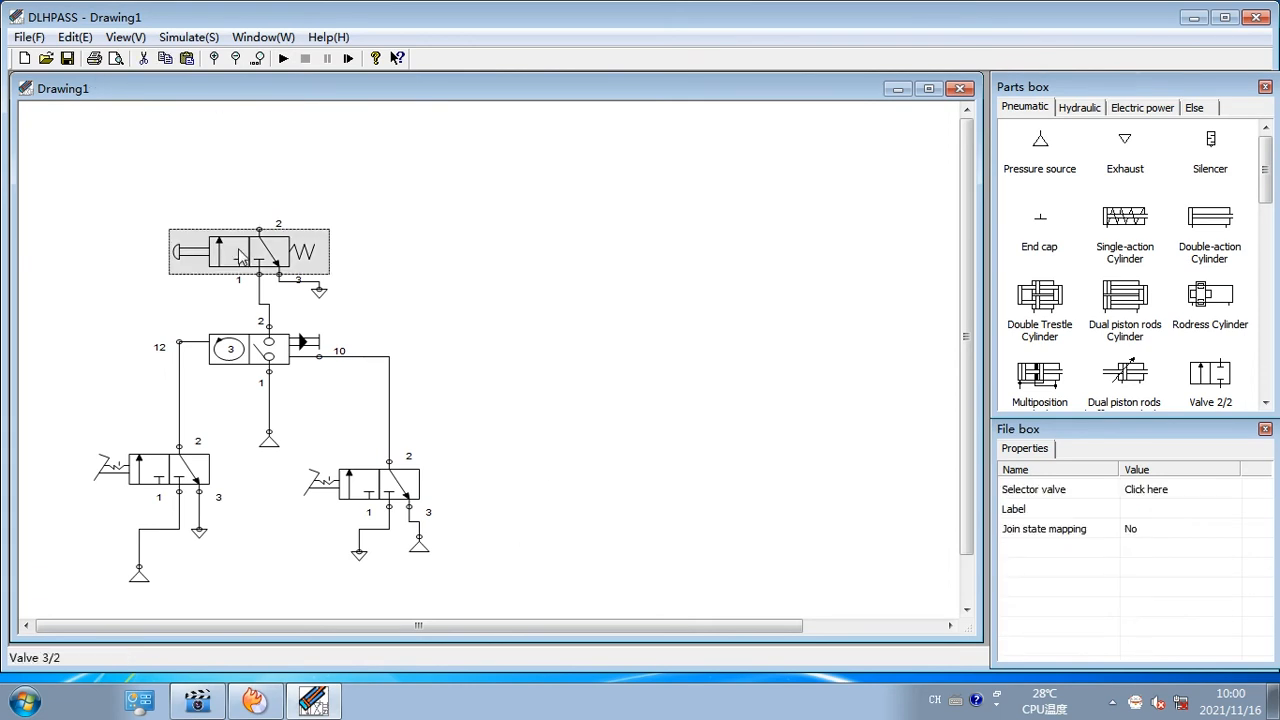
key("Delete")
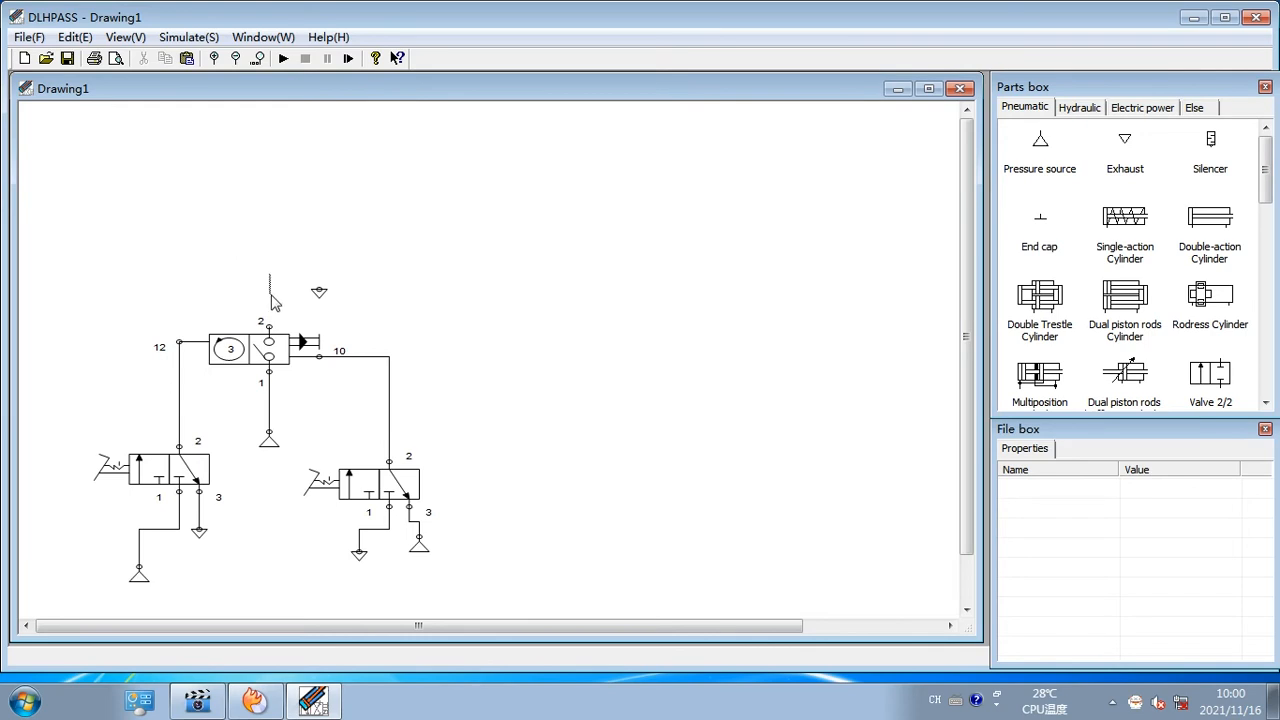
left_click_drag(273, 350, 223, 342)
left_click_drag(158, 243, 455, 700)
key("Delete")
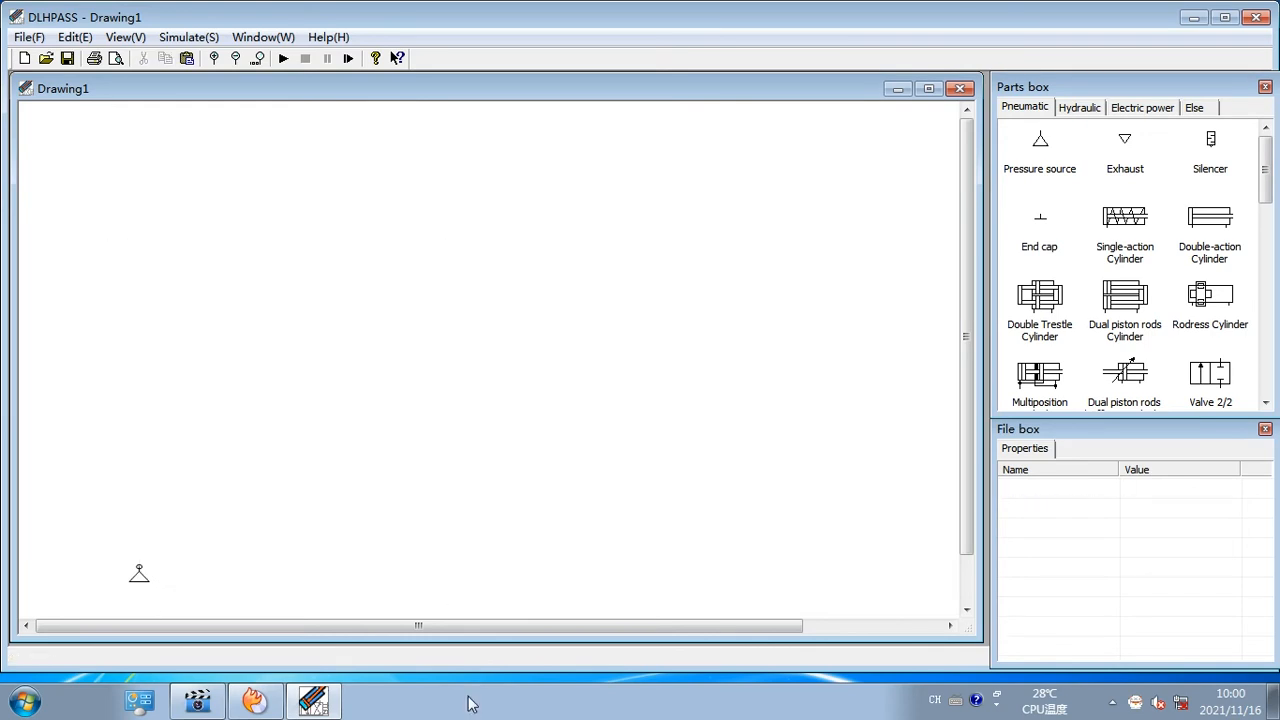
left_click_drag(94, 550, 197, 610)
key("Delete")
Place a double-action cylinder near the upper left of the drawing and a 5/2 valve below it
left_click_drag(1210, 222, 206, 150)
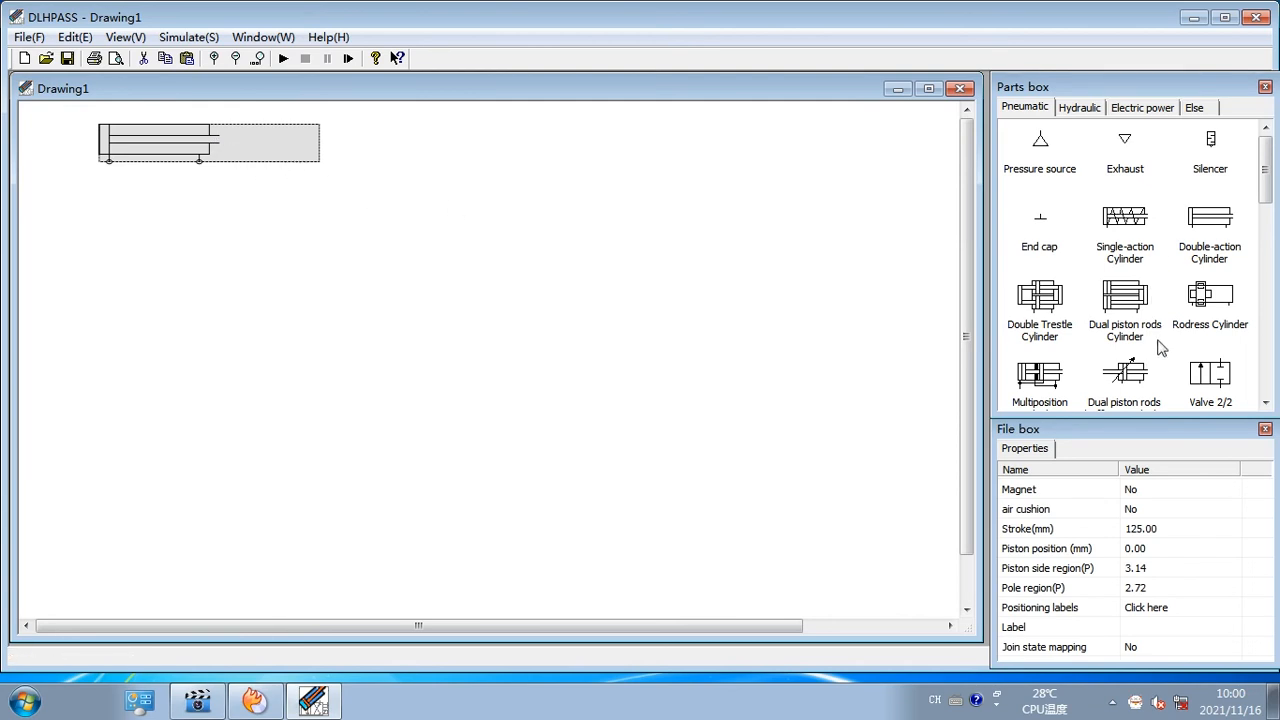
scroll(1165, 342, "down", 2)
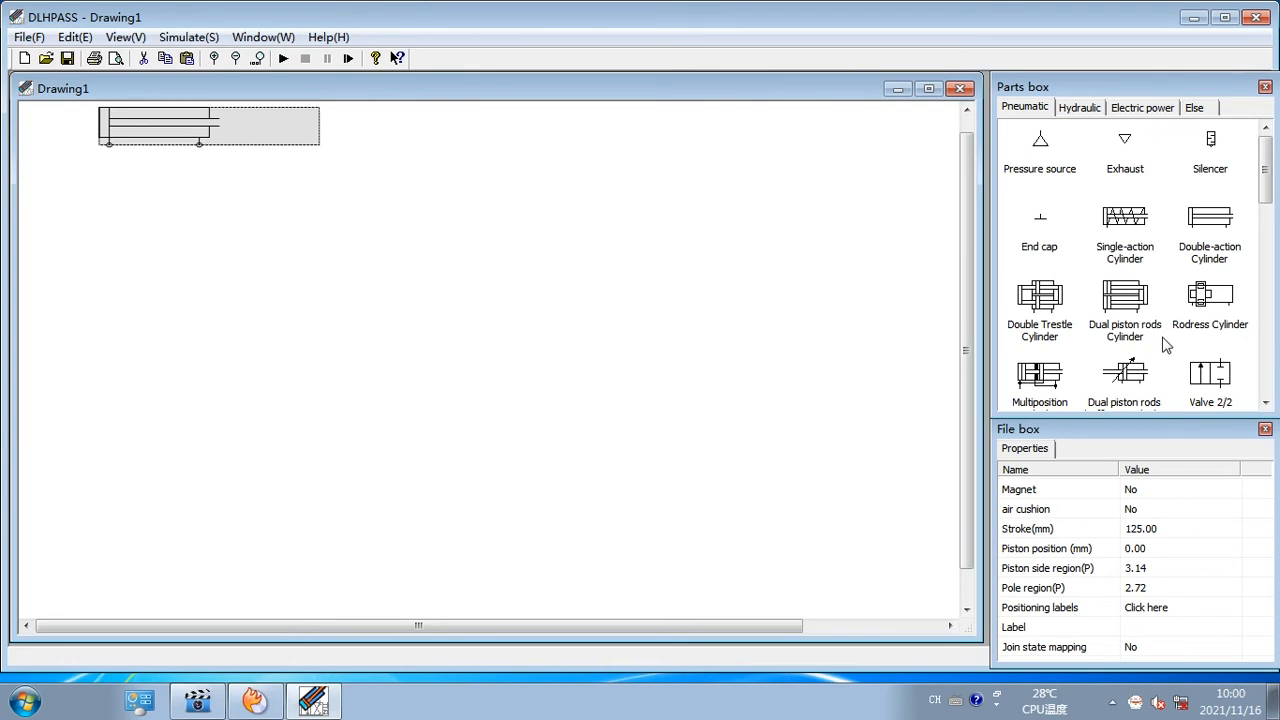
left_click_drag(1268, 200, 1268, 262)
left_click_drag(1130, 165, 152, 254)
scroll(943, 246, "up", 2)
left_click_drag(1270, 228, 1264, 170)
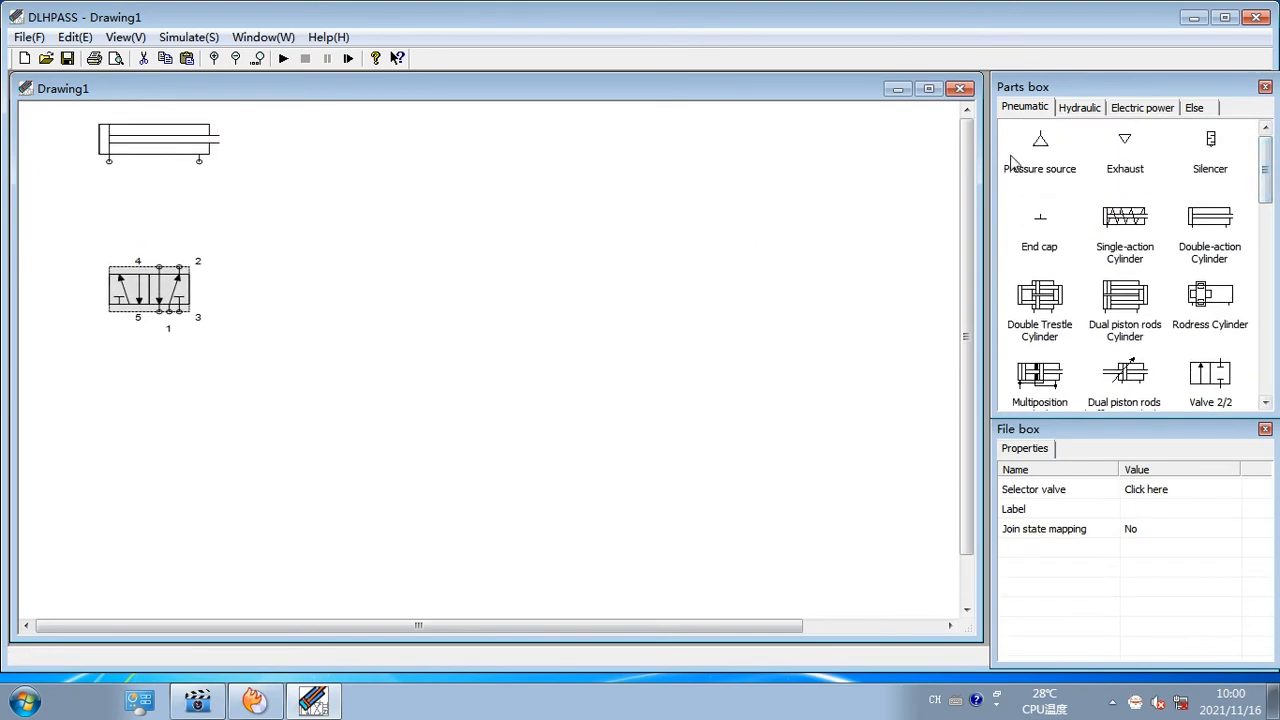
Place a pressure source and an exhaust side by side below the 5/2 valve
left_click_drag(1040, 150, 89, 423)
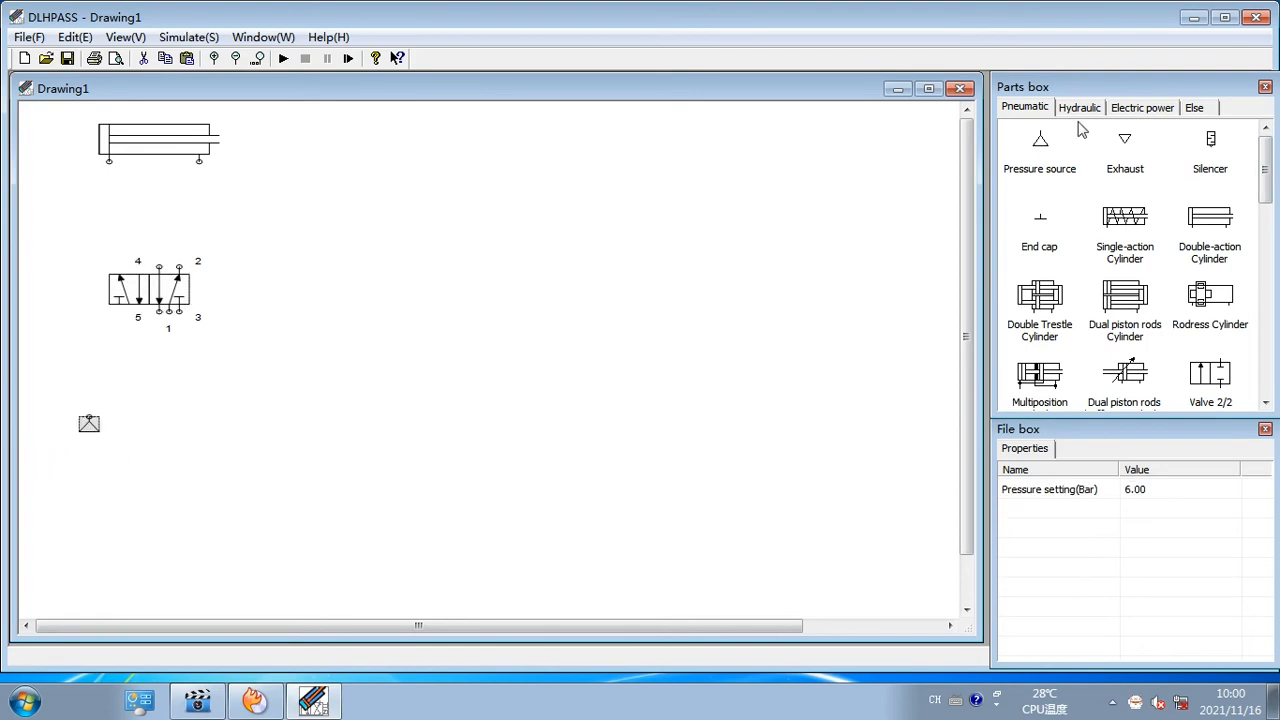
left_click_drag(1126, 160, 166, 418)
left_click_drag(89, 429, 86, 407)
Set the 5/2 valve's left drive to a solenoid labelled yv1
left_click(150, 288)
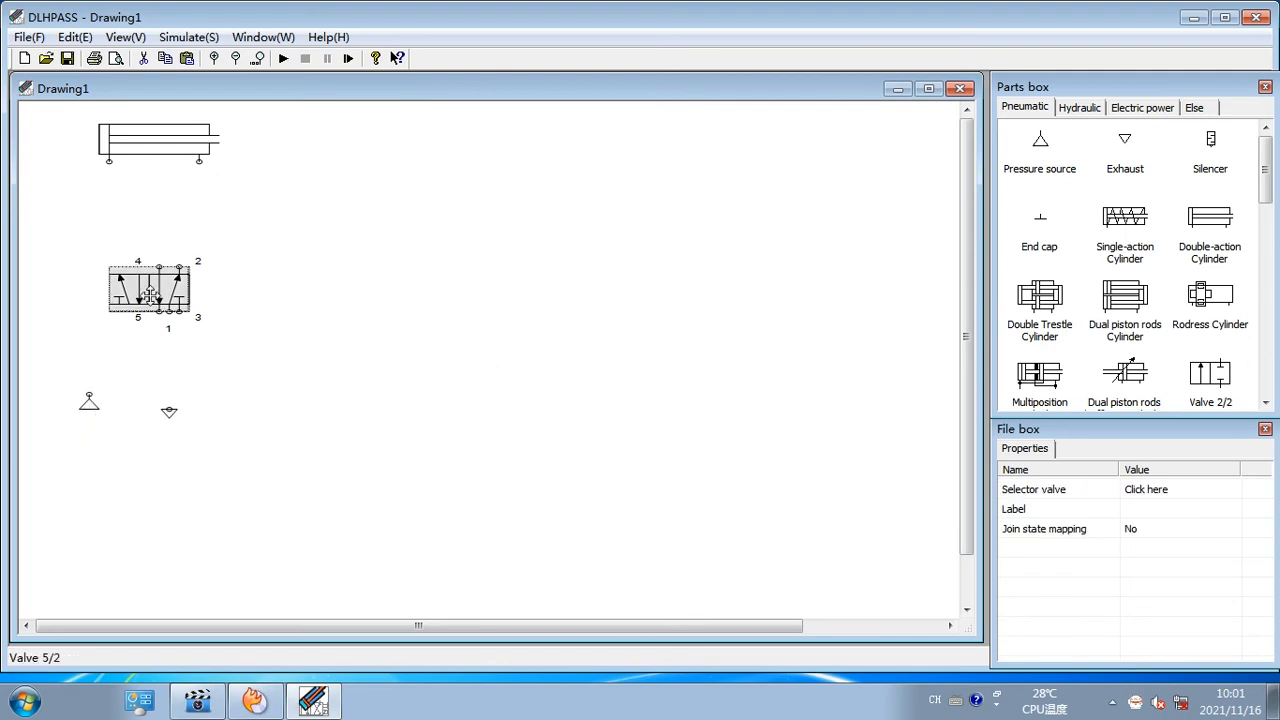
double_click(150, 303)
left_click(486, 316)
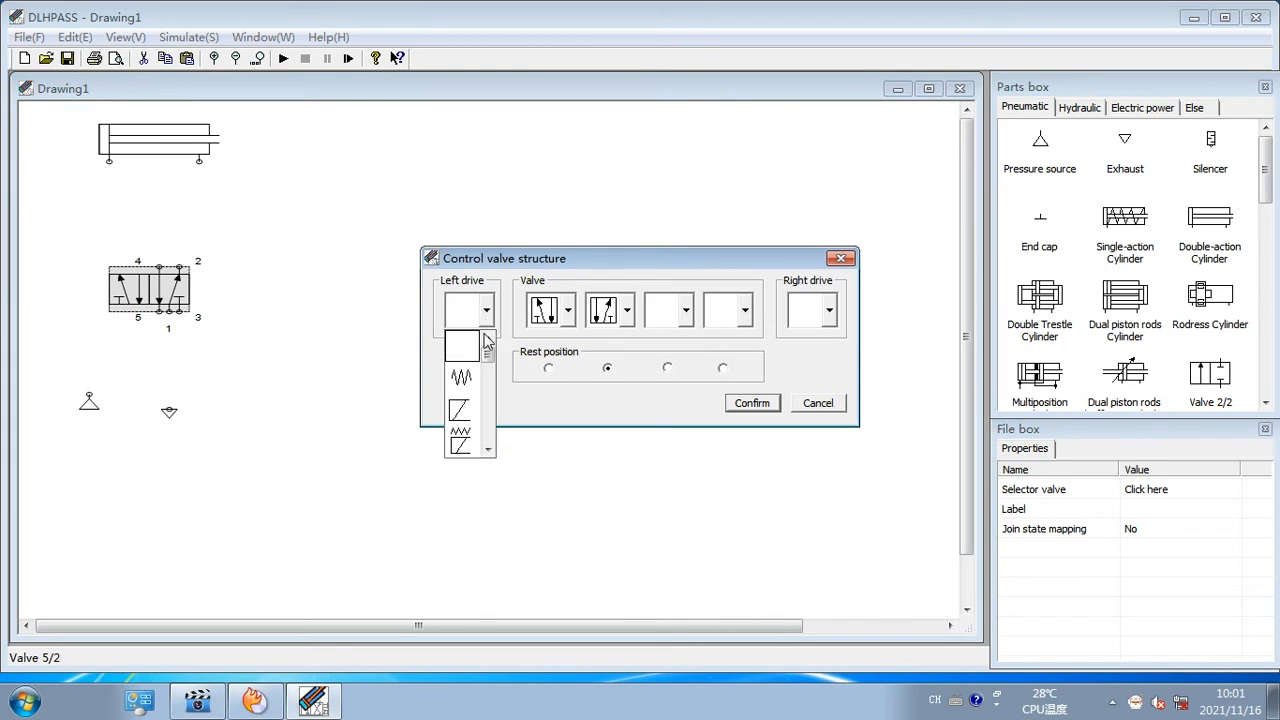
left_click(453, 416)
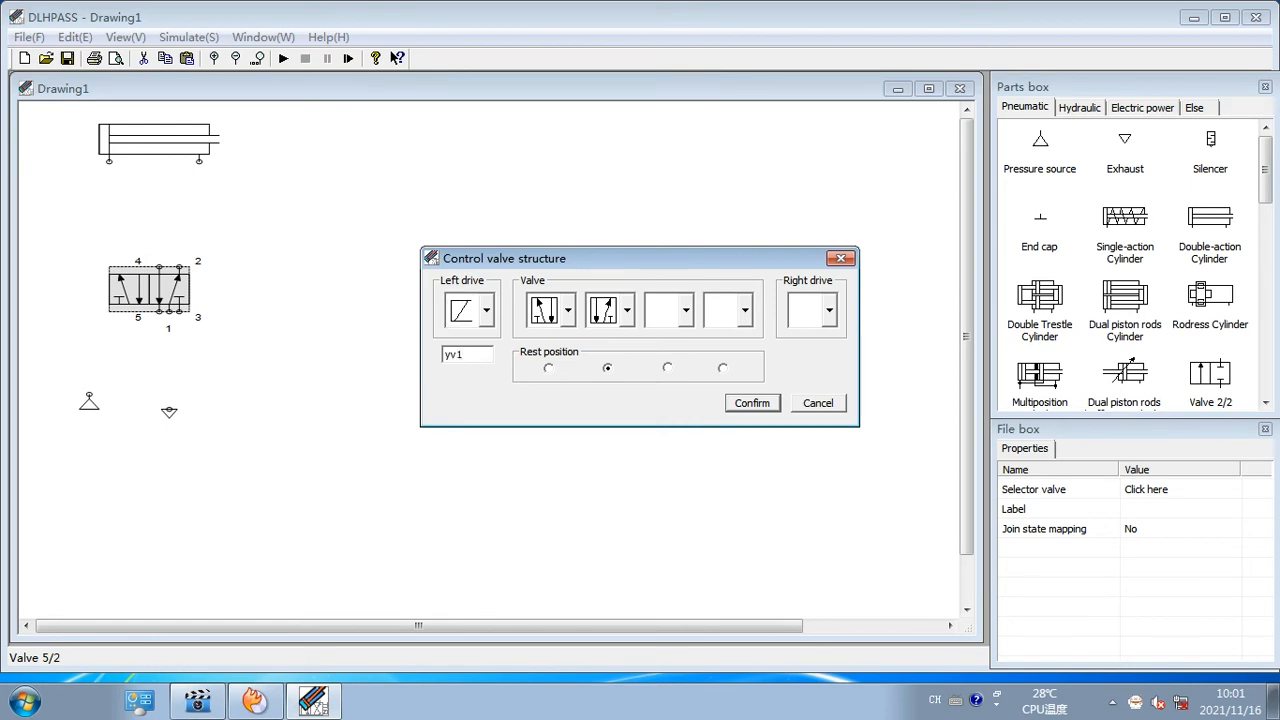
key("Return")
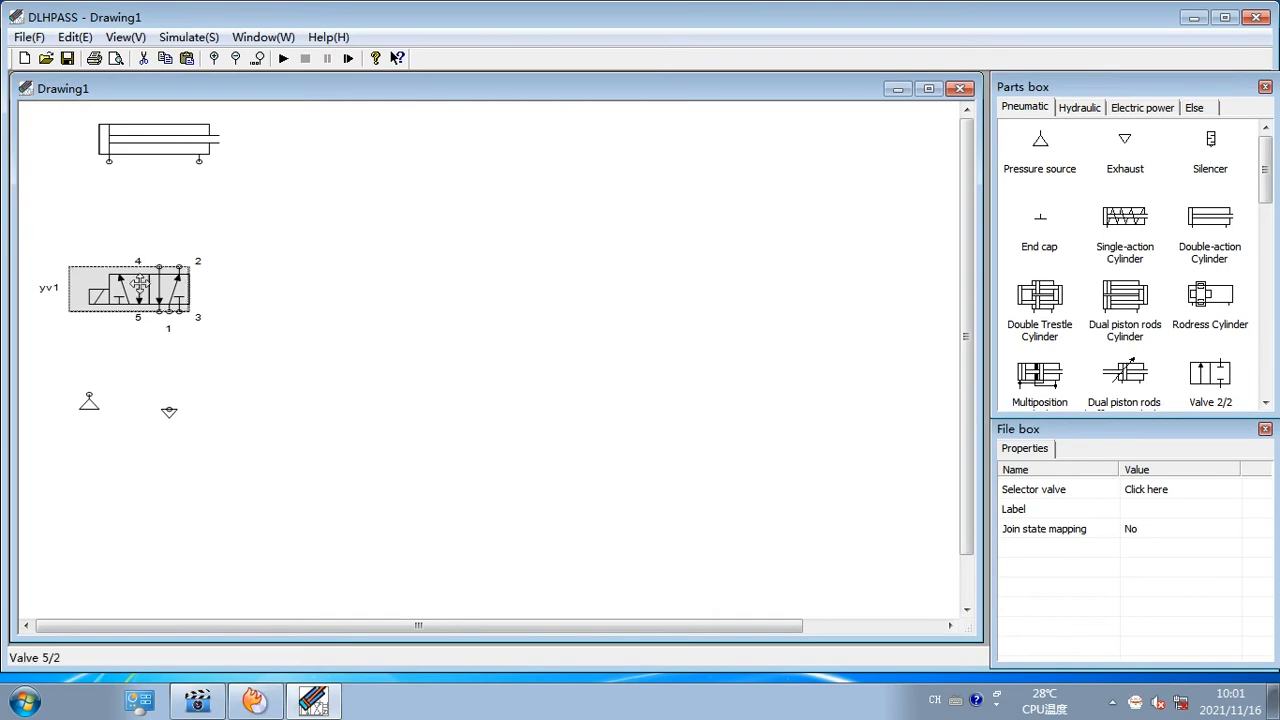
Set the 5/2 valve's right drive to a solenoid labelled yv2
double_click(182, 294)
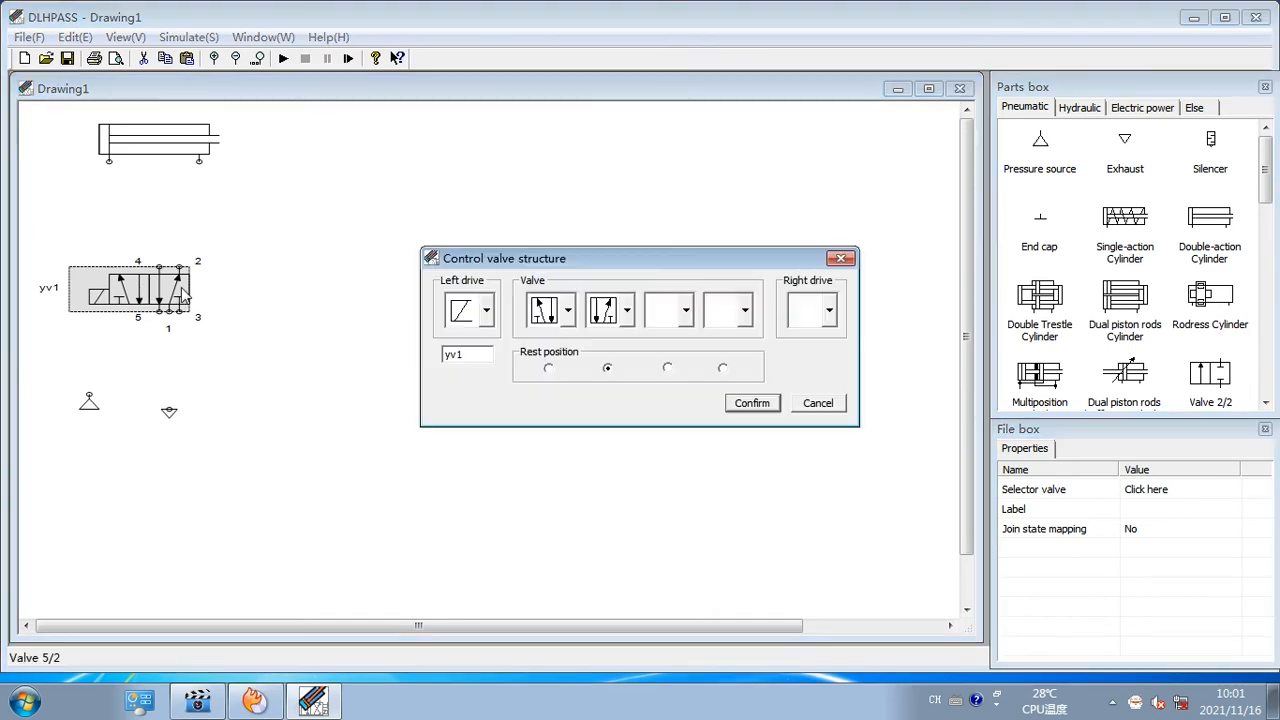
left_click(830, 315)
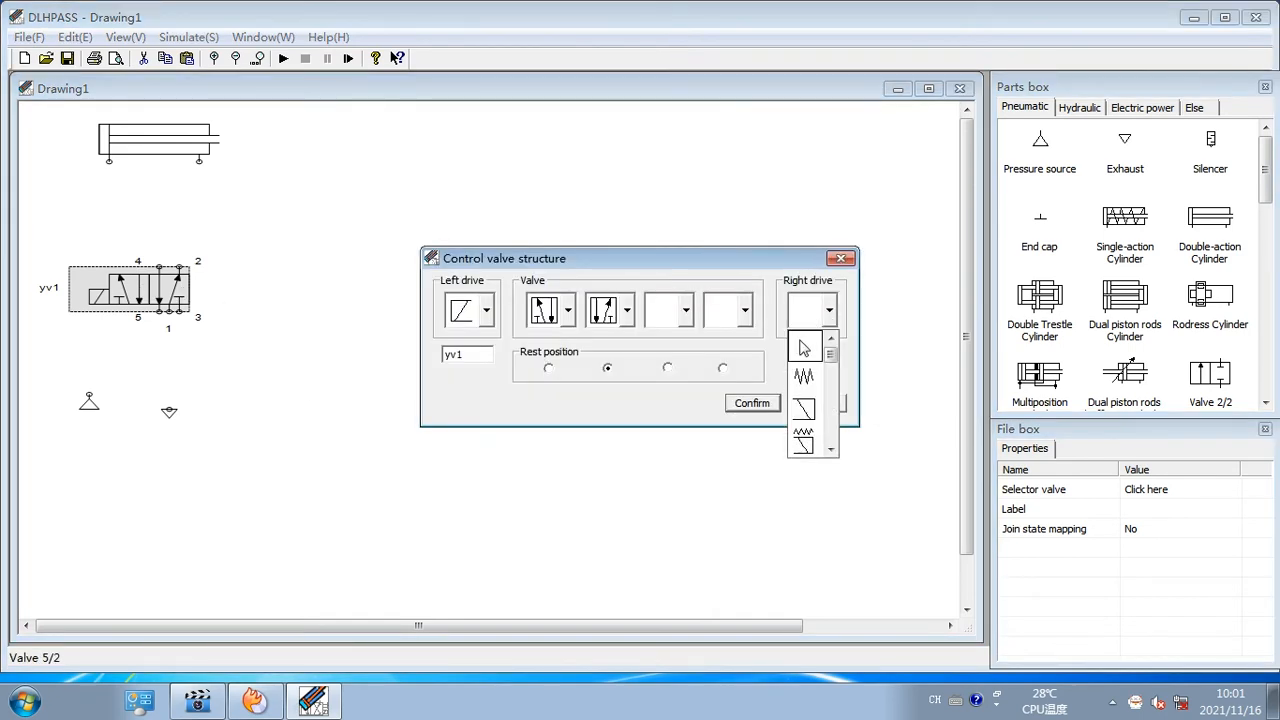
left_click(805, 406)
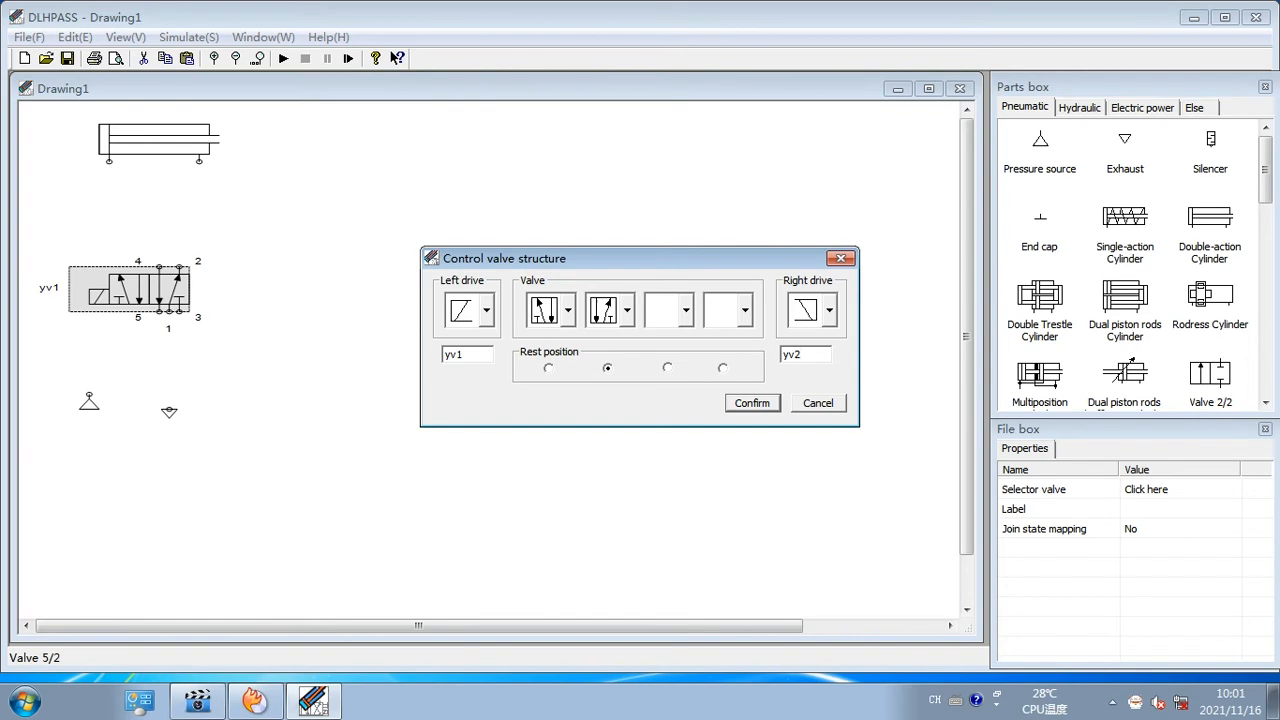
left_click(752, 403)
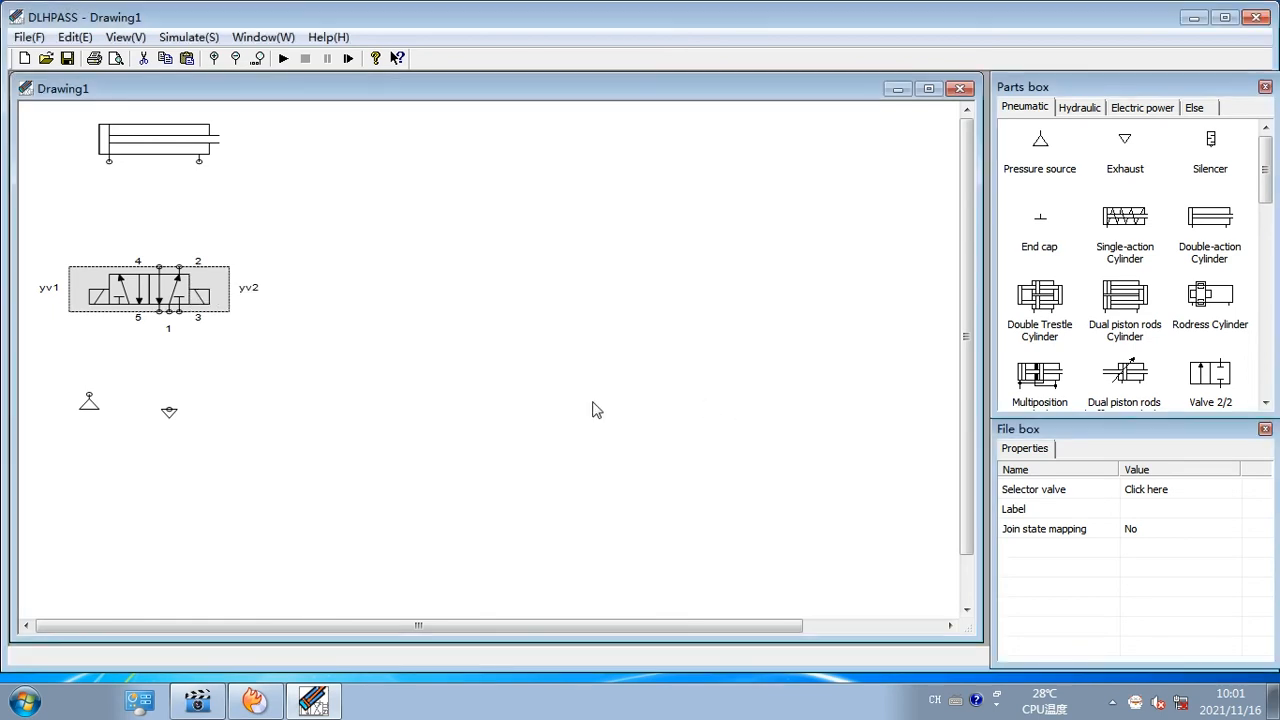
Duplicate the pressure source and arrange the two sources on either side of the exhaust, slightly above it
left_click(88, 400)
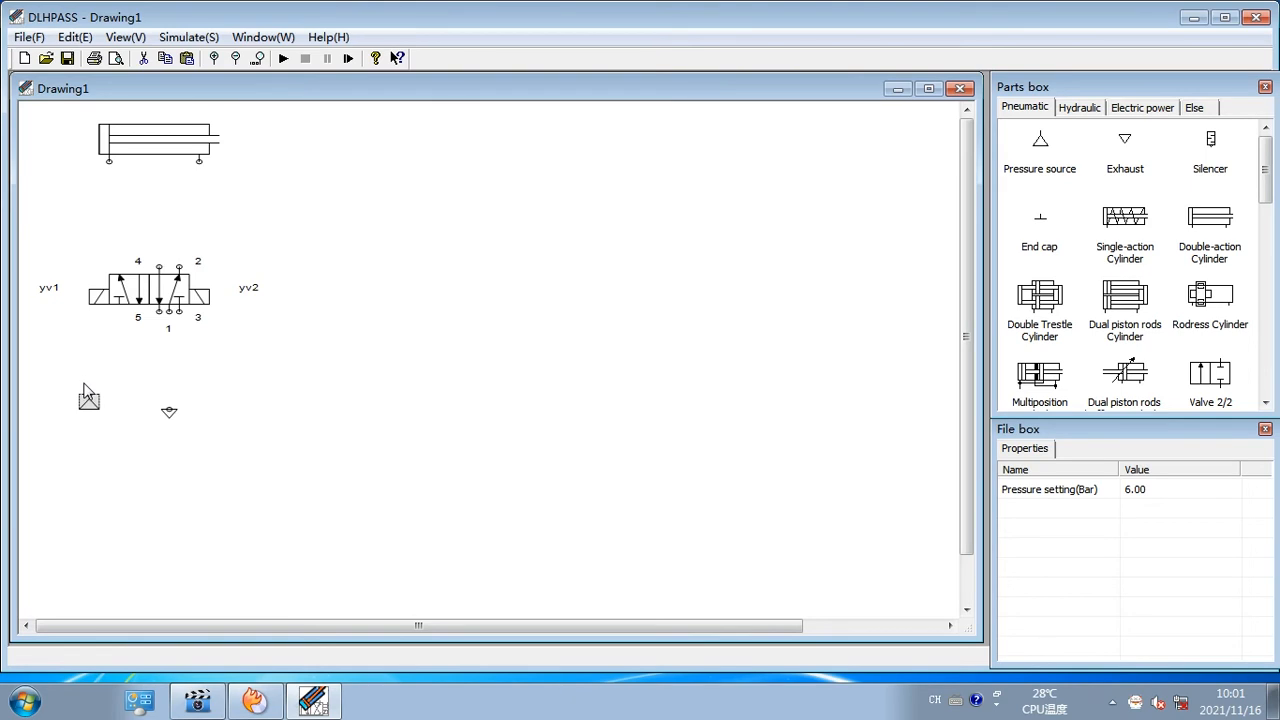
key("ctrl+v")
left_click(88, 398)
left_click_drag(88, 398, 99, 371)
left_click_drag(128, 430, 232, 368)
left_click(100, 369)
Connect the valve's three lower ports: the outer two to the pressure sources and the middle one to the exhaust
mouse_move(155, 310)
left_mouse_down()
mouse_move(127, 359)
mouse_move(99, 362)
left_mouse_up()
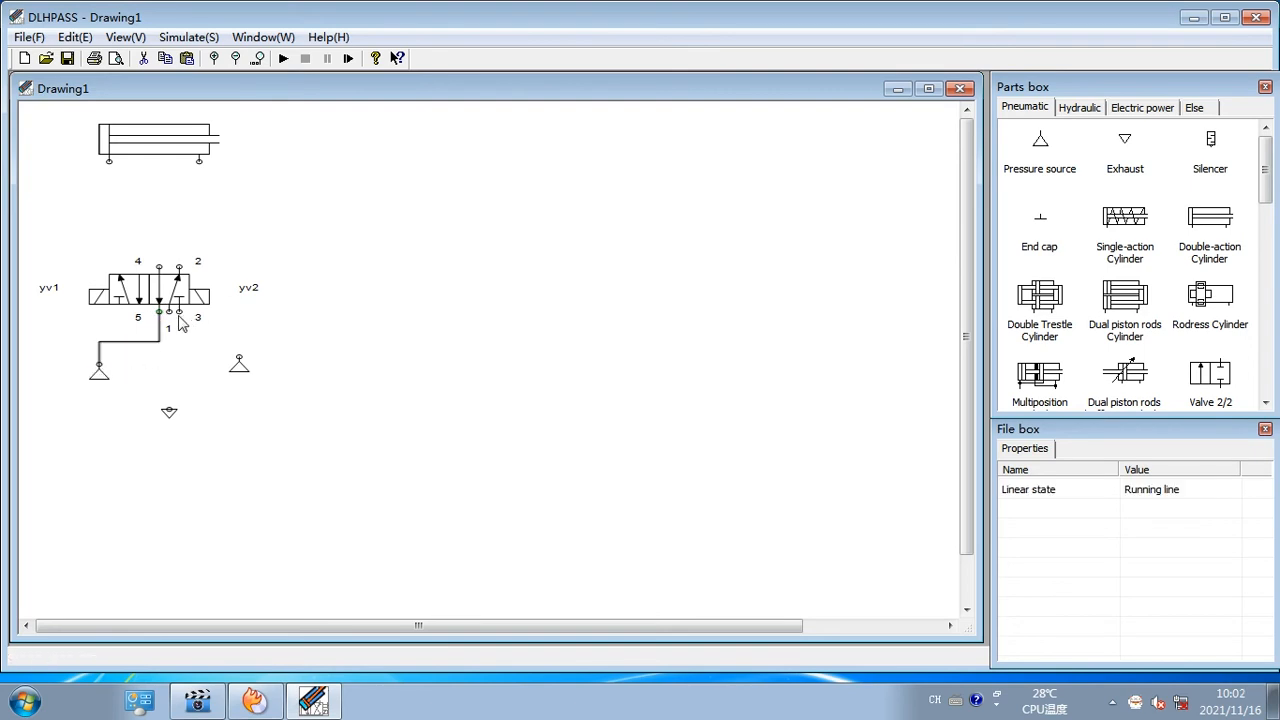
left_click_drag(169, 311, 165, 411)
mouse_move(179, 311)
left_mouse_down()
mouse_move(202, 356)
mouse_move(239, 360)
left_mouse_up()
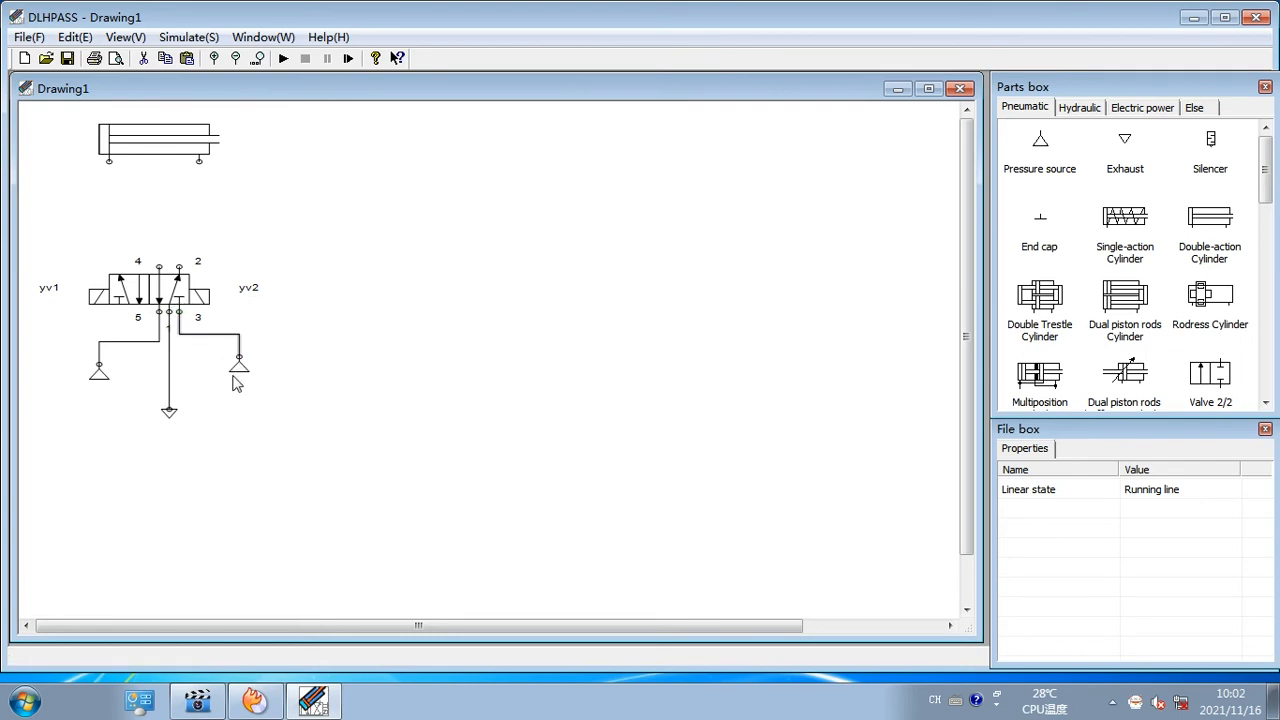
left_click(237, 375)
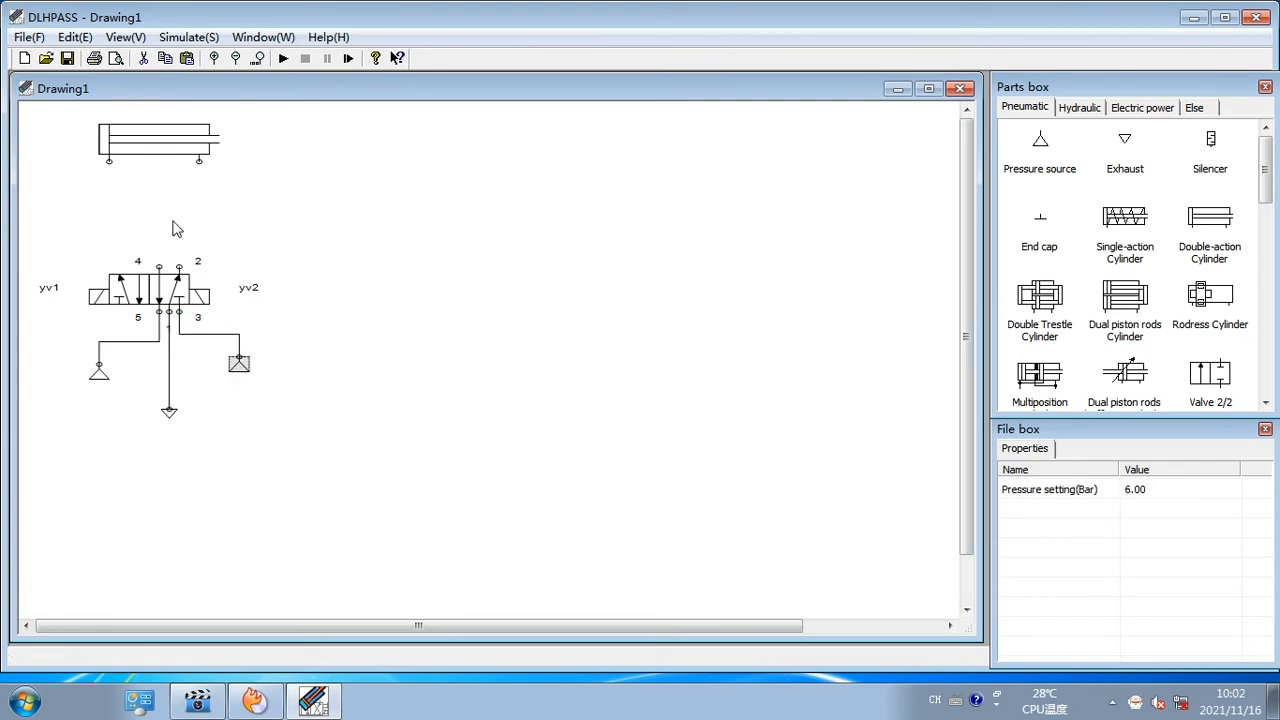
Add positioning labels to the double-action cylinder: sq1 at 0 mm and sq2 at 125 mm
left_click(127, 150)
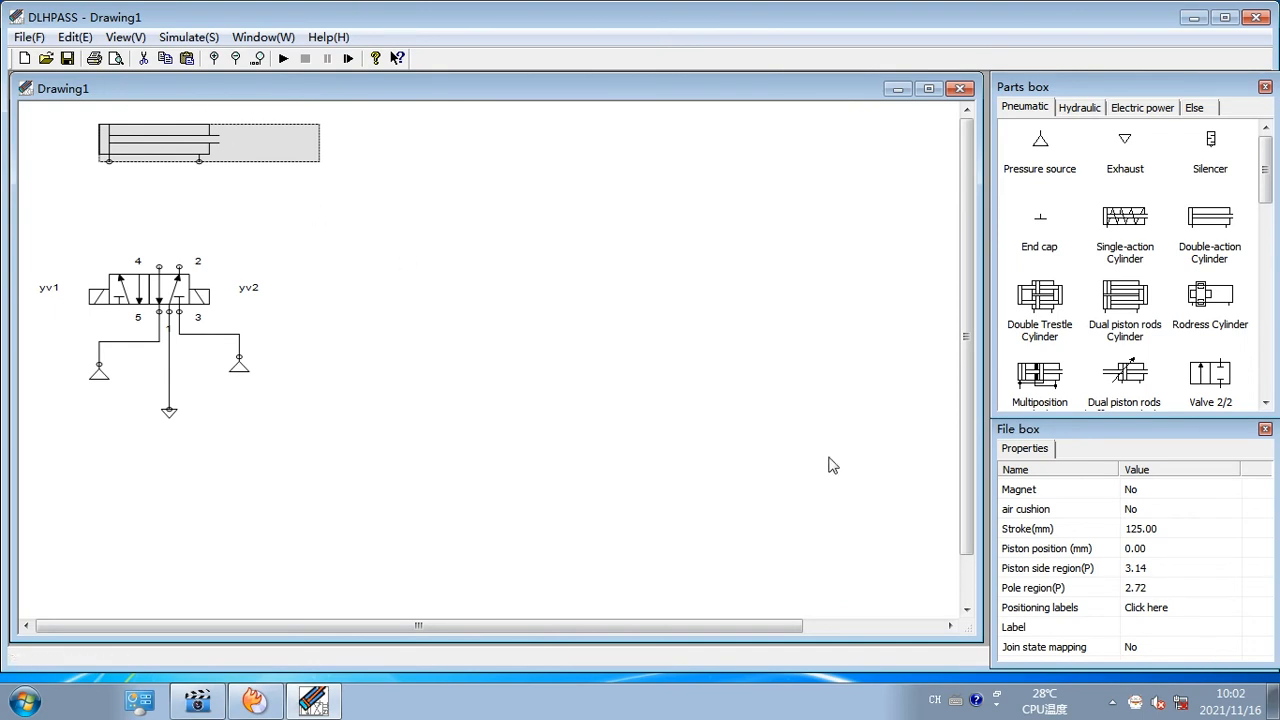
left_click(1188, 612)
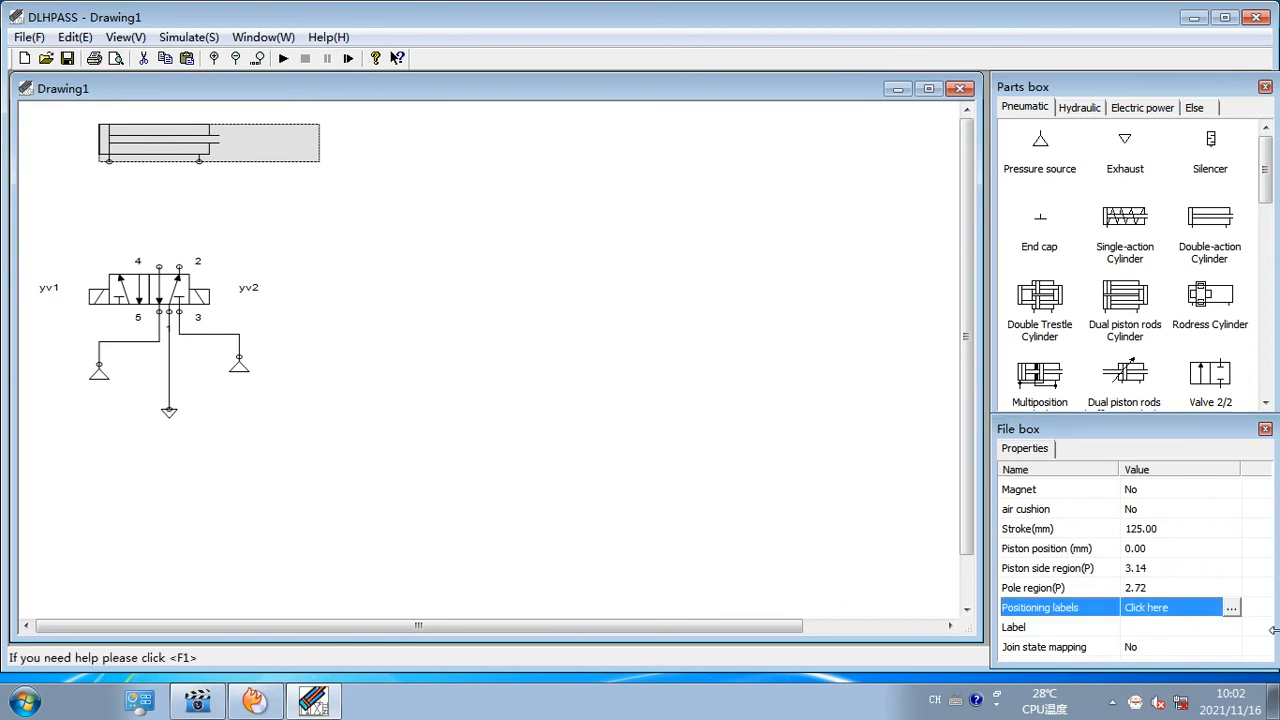
left_click(1231, 608)
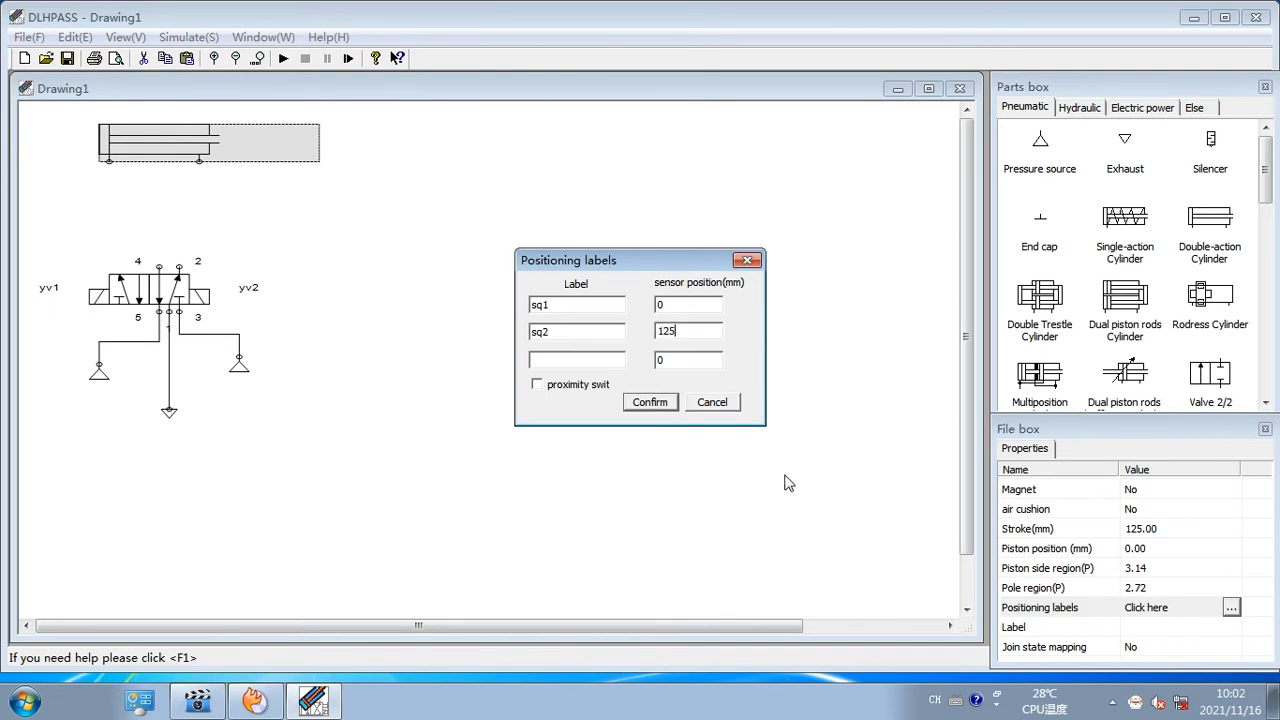
left_click(655, 402)
left_click(313, 252)
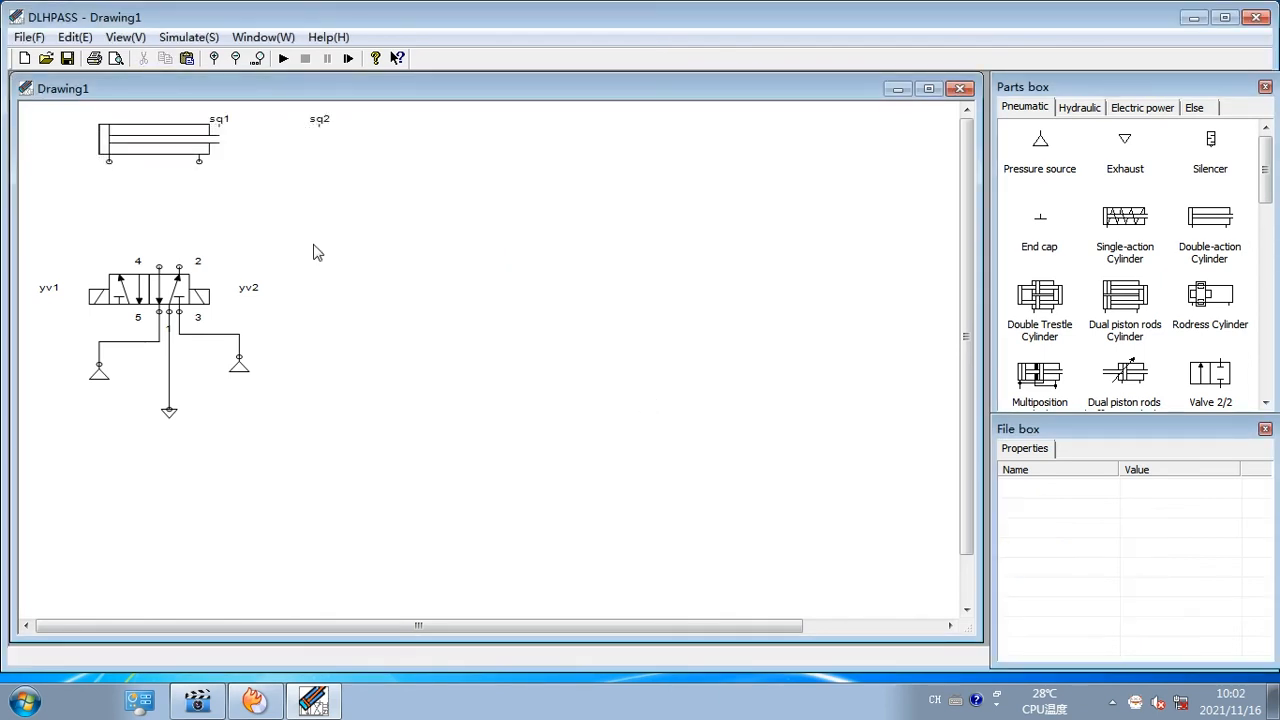
Connect the cylinder's left port to the valve's left upper port and its right port to the right upper port
left_click(109, 160)
left_click(159, 266)
left_click(197, 162)
left_click(179, 266)
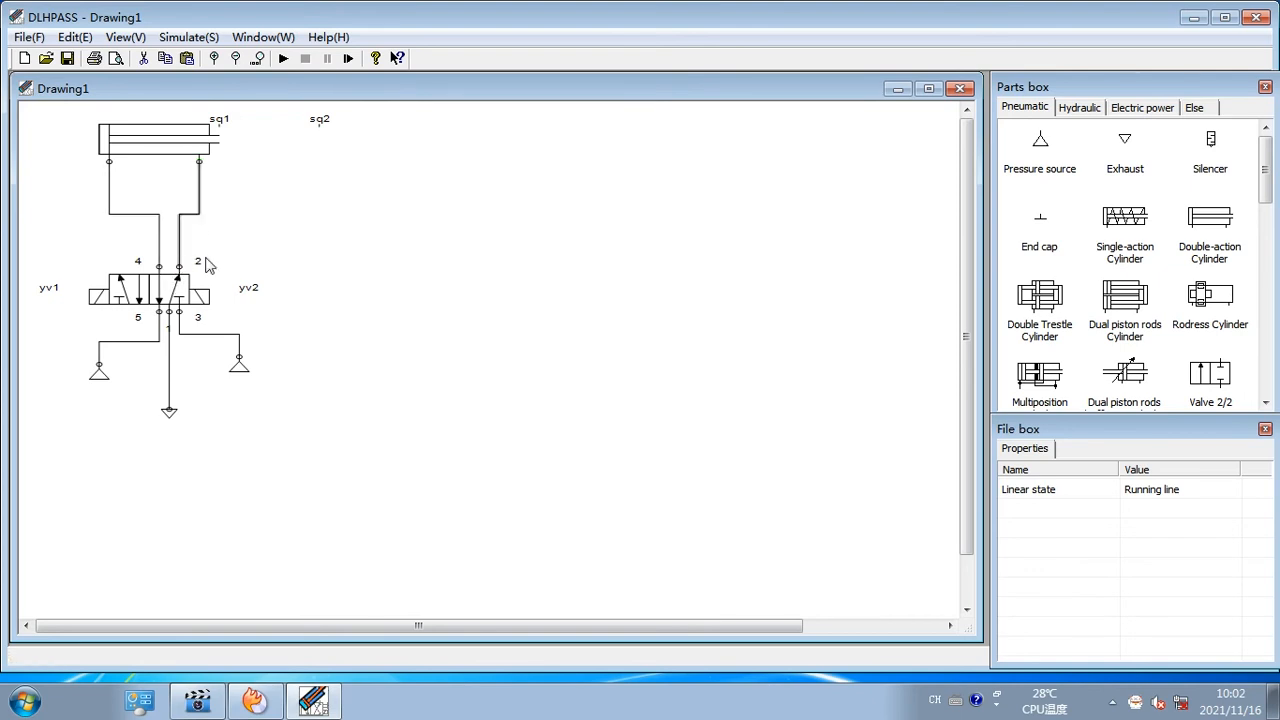
Place a 24V positive power supply in the upper middle of the drawing and a 0V negative supply well below it
left_click(1142, 108)
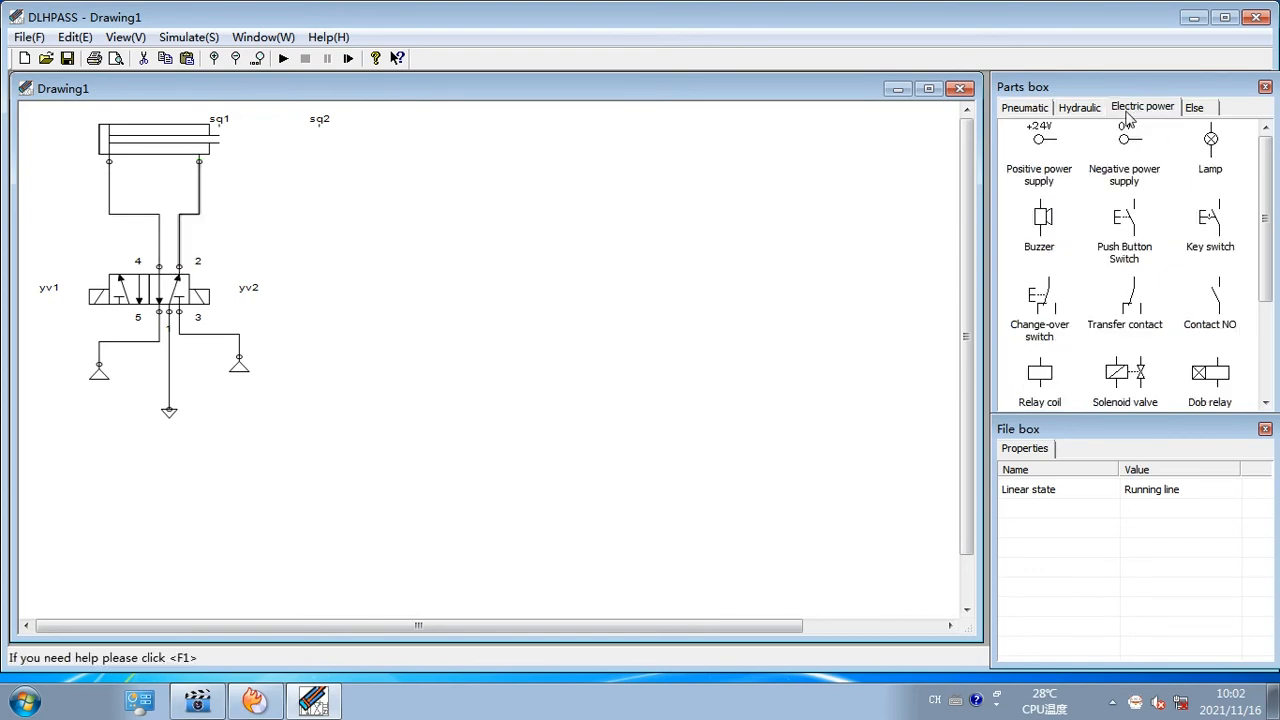
left_click_drag(1045, 140, 528, 146)
left_click_drag(1127, 140, 559, 393)
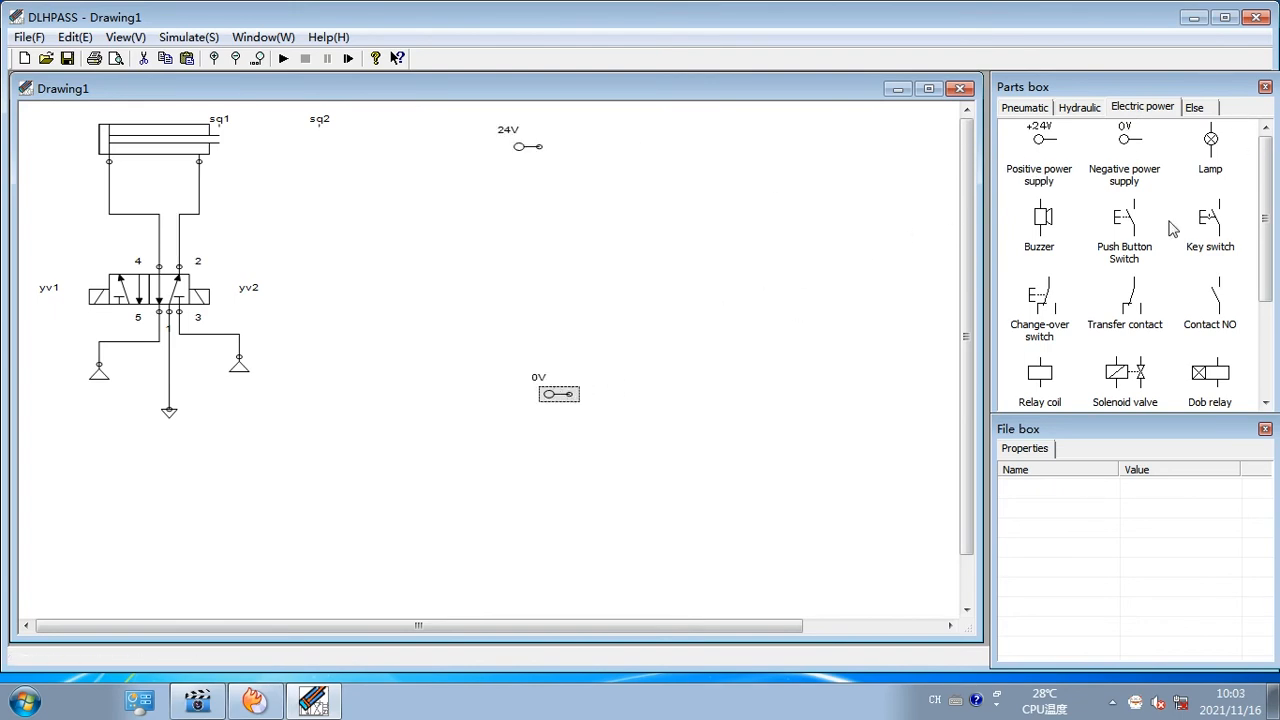
Place a push button switch beside the 24V supply, rotated by 90° and 180° so it lies horizontally with its actuator on top
left_click_drag(1123, 218, 645, 155)
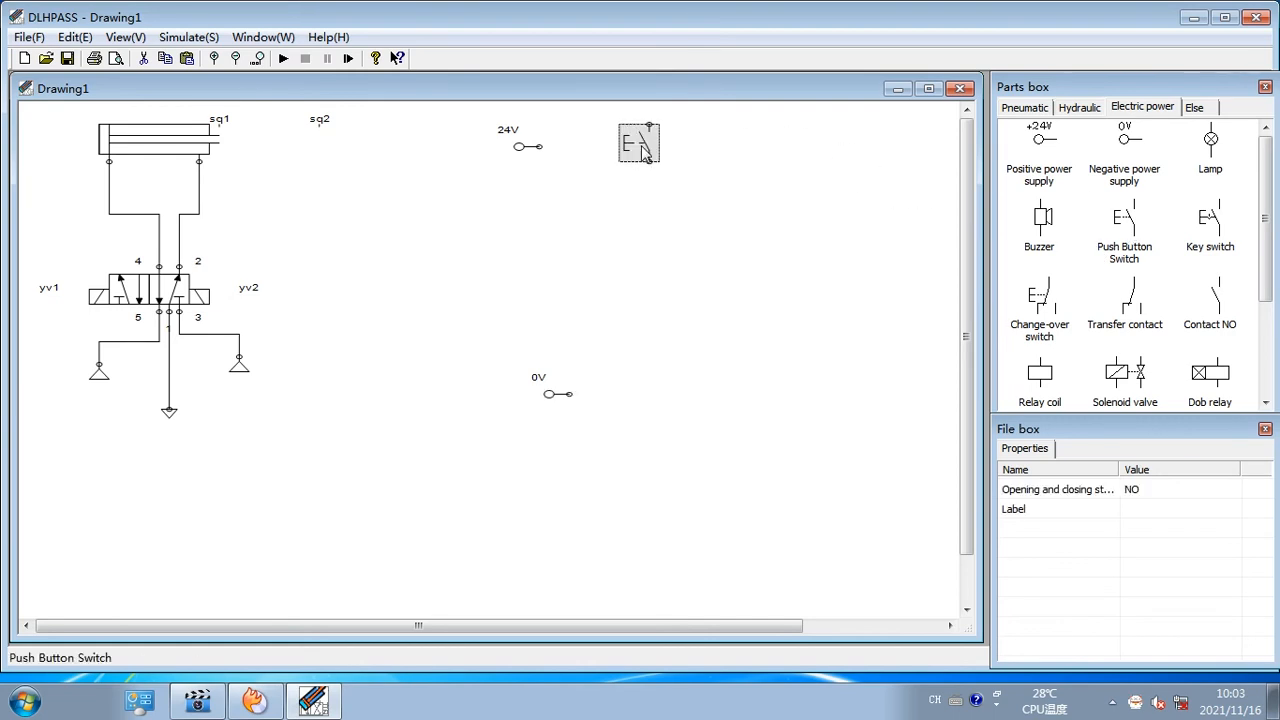
right_click(654, 135)
mouse_move(729, 320)
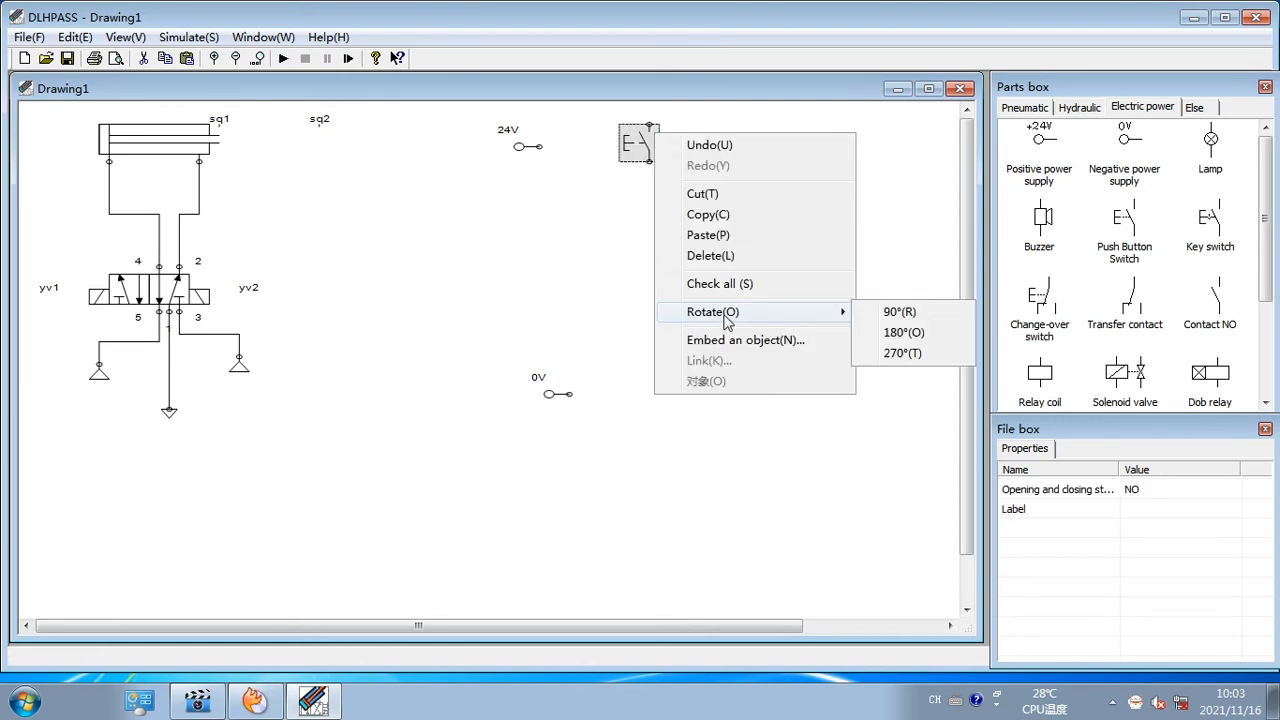
left_click(935, 315)
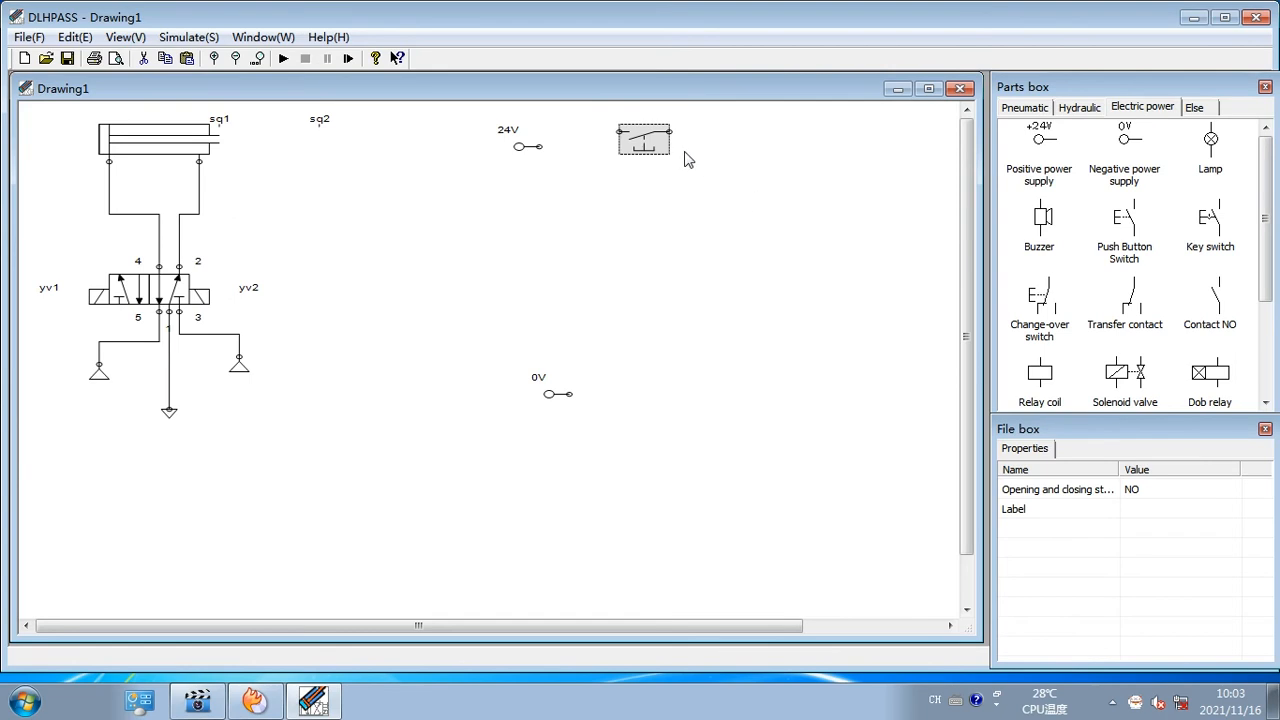
right_click(650, 137)
mouse_move(745, 318)
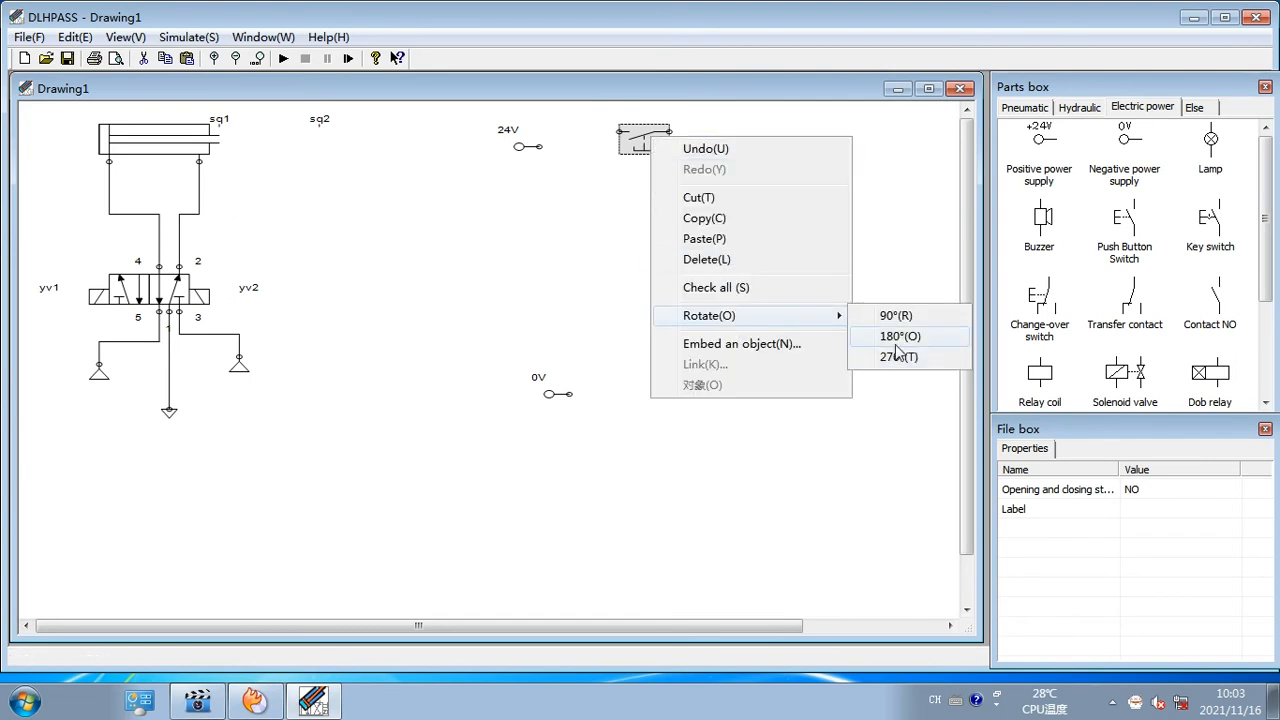
left_click(895, 342)
left_click(735, 222)
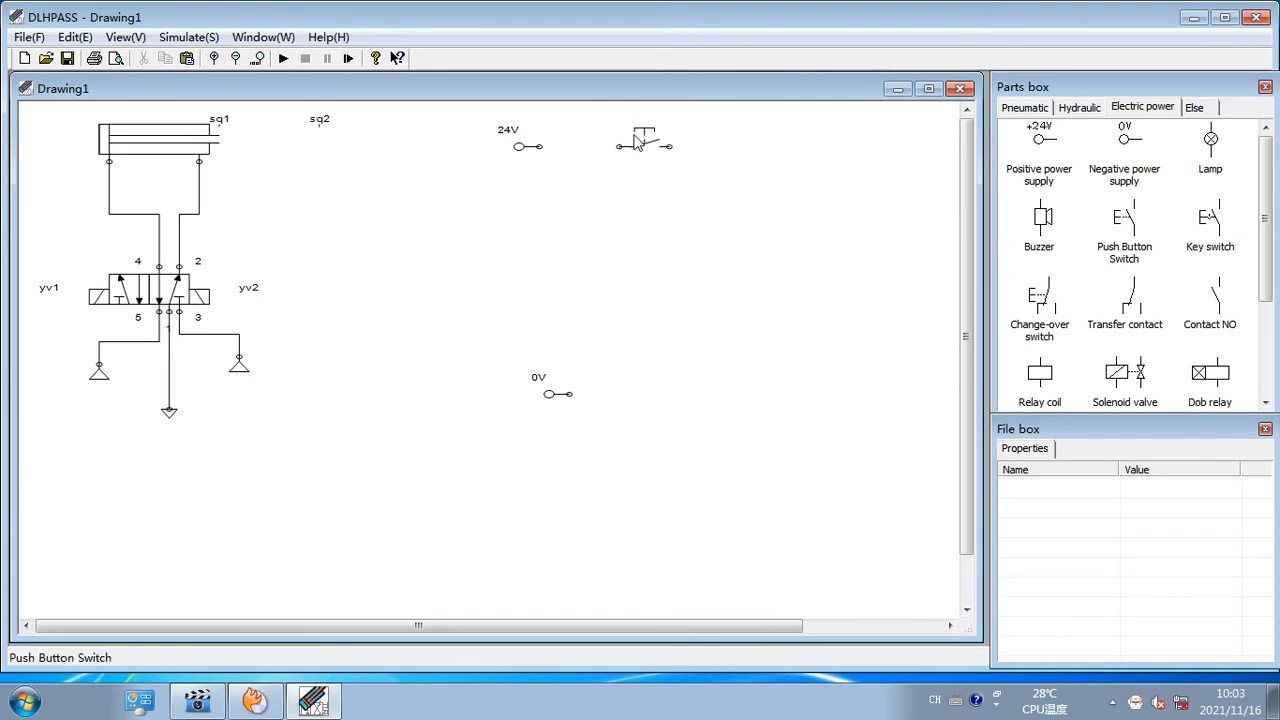
left_click_drag(657, 149, 628, 150)
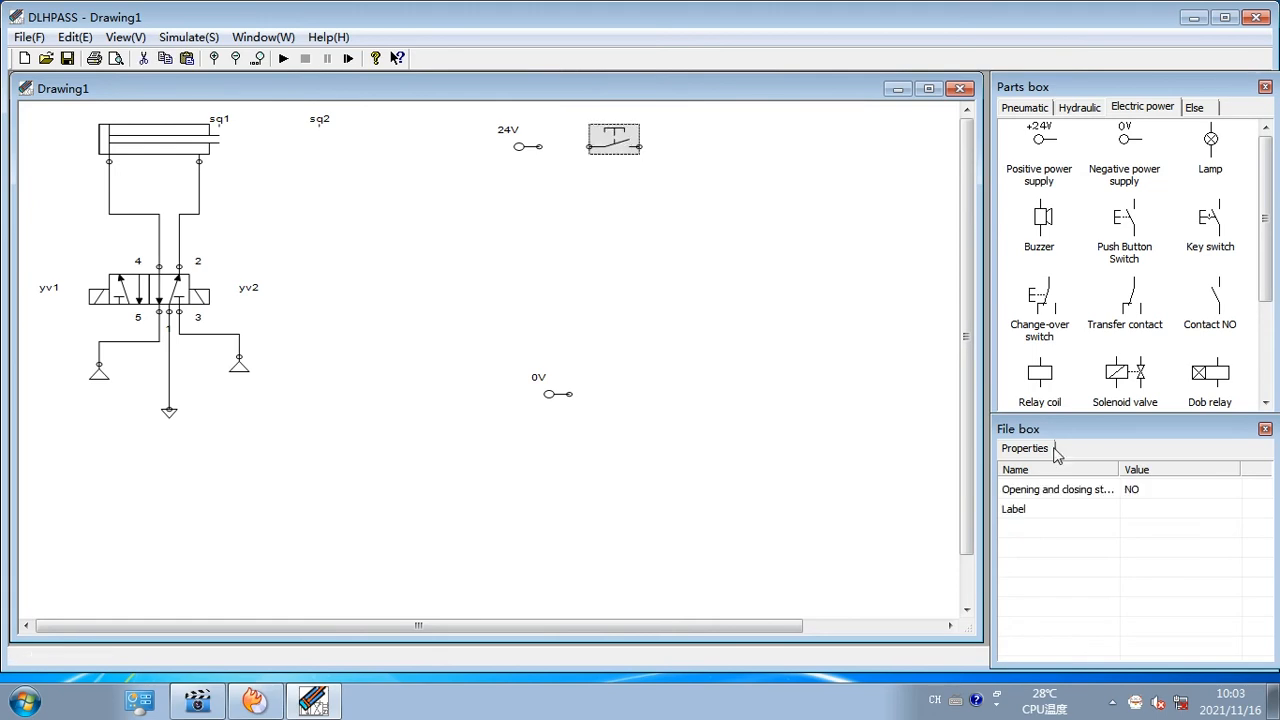
Label the push button switch sb3
left_click(1148, 496)
left_click(1142, 507)
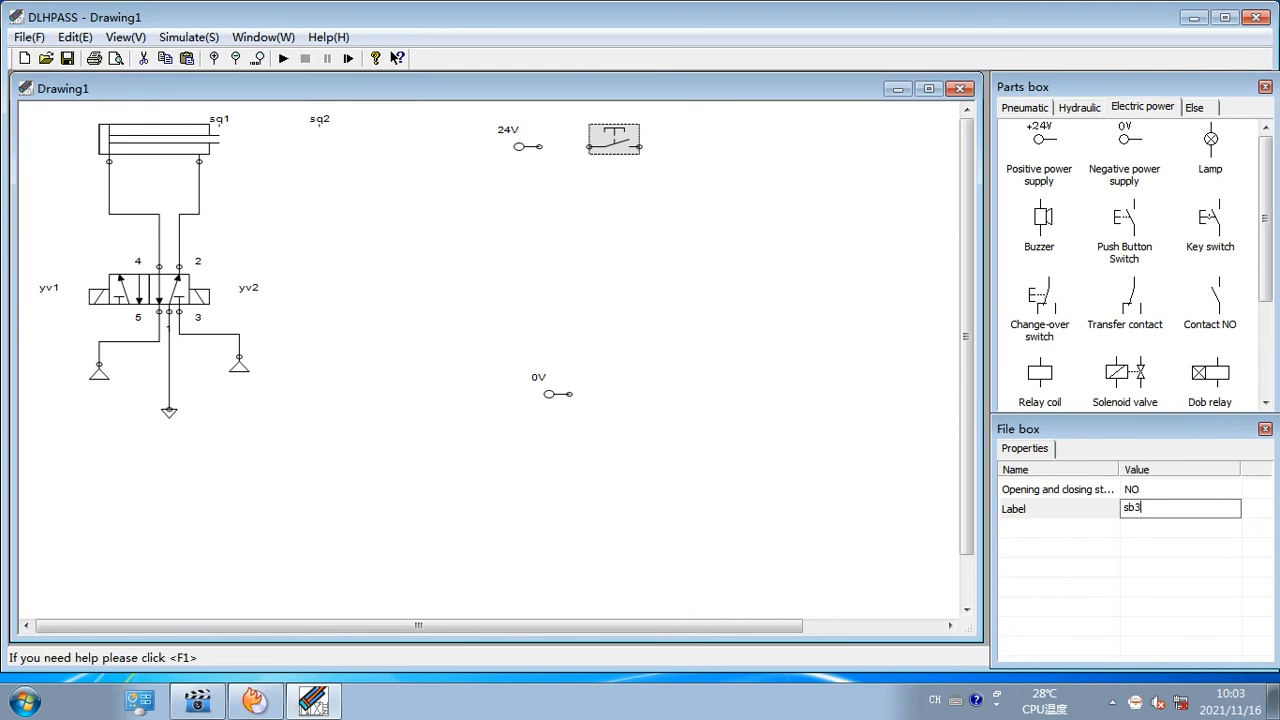
type("sb3")
key("Return")
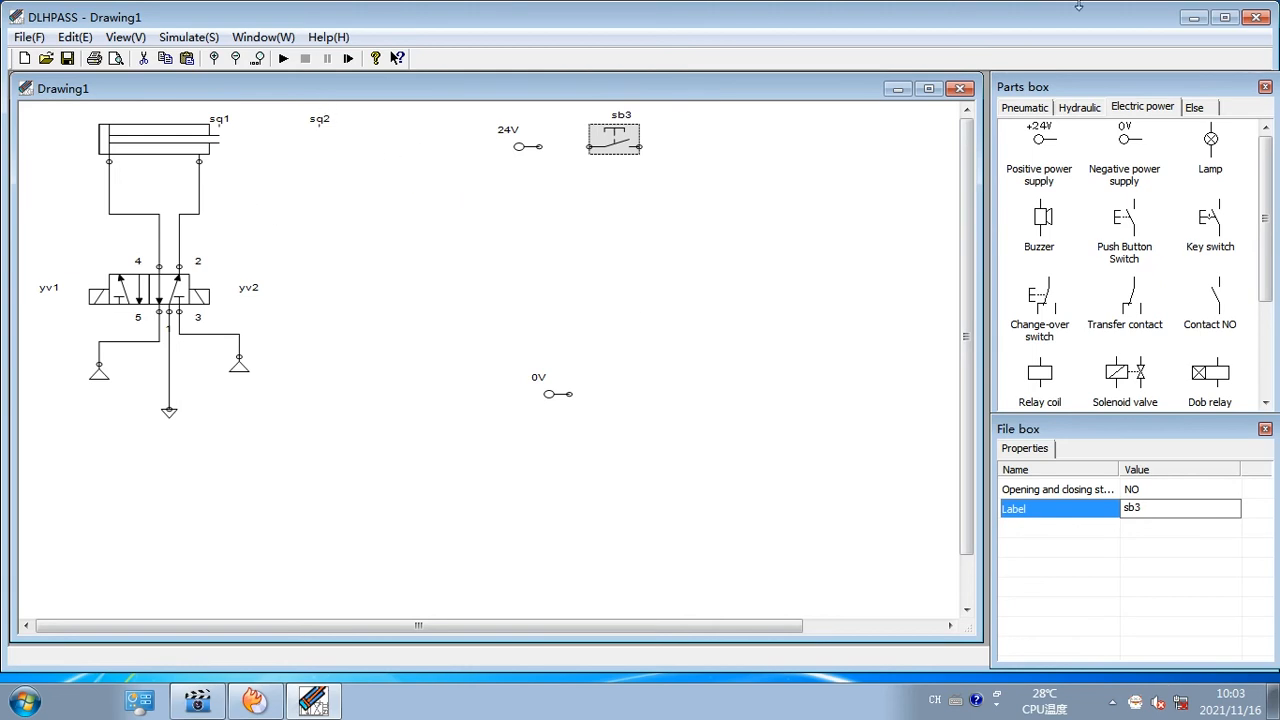
Place two normally open contacts side by side below the push button with a solenoid valve under each, shifting the 0V supply down
left_click_drag(1094, 309, 569, 249)
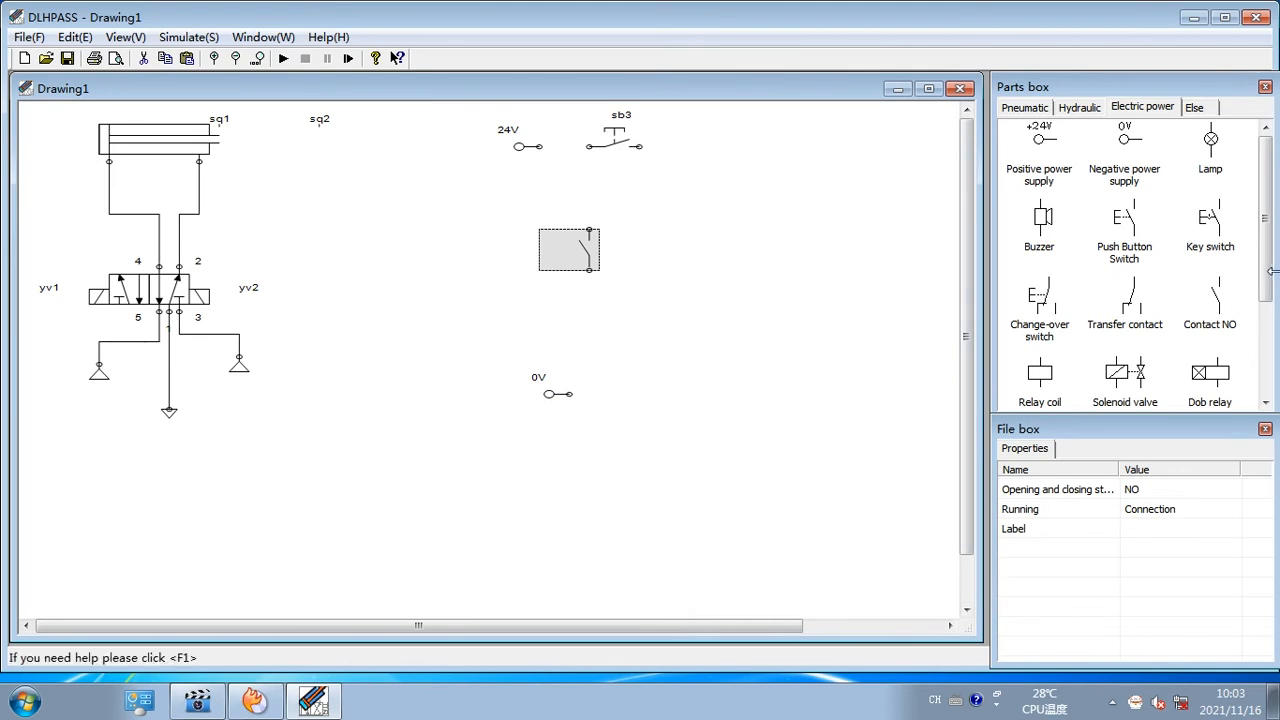
left_click_drag(1229, 298, 756, 258)
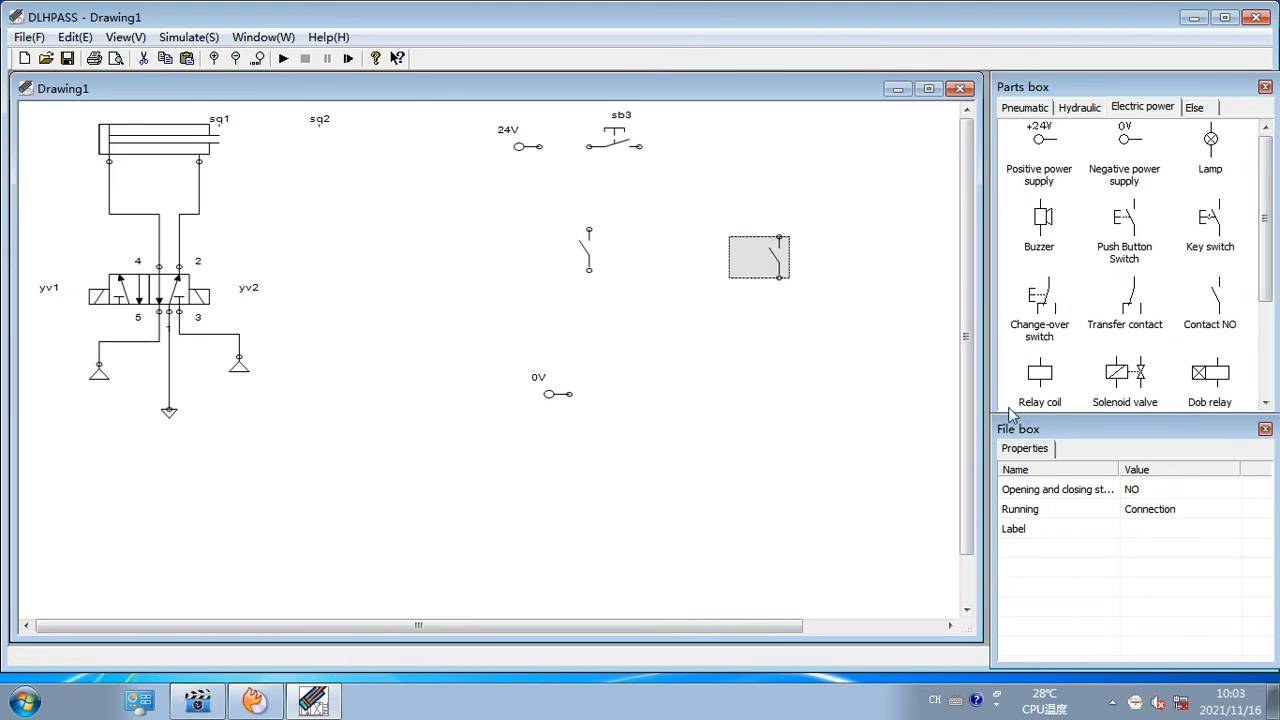
left_click_drag(1038, 376, 1085, 410)
left_click_drag(1128, 374, 600, 320)
left_click_drag(550, 396, 556, 430)
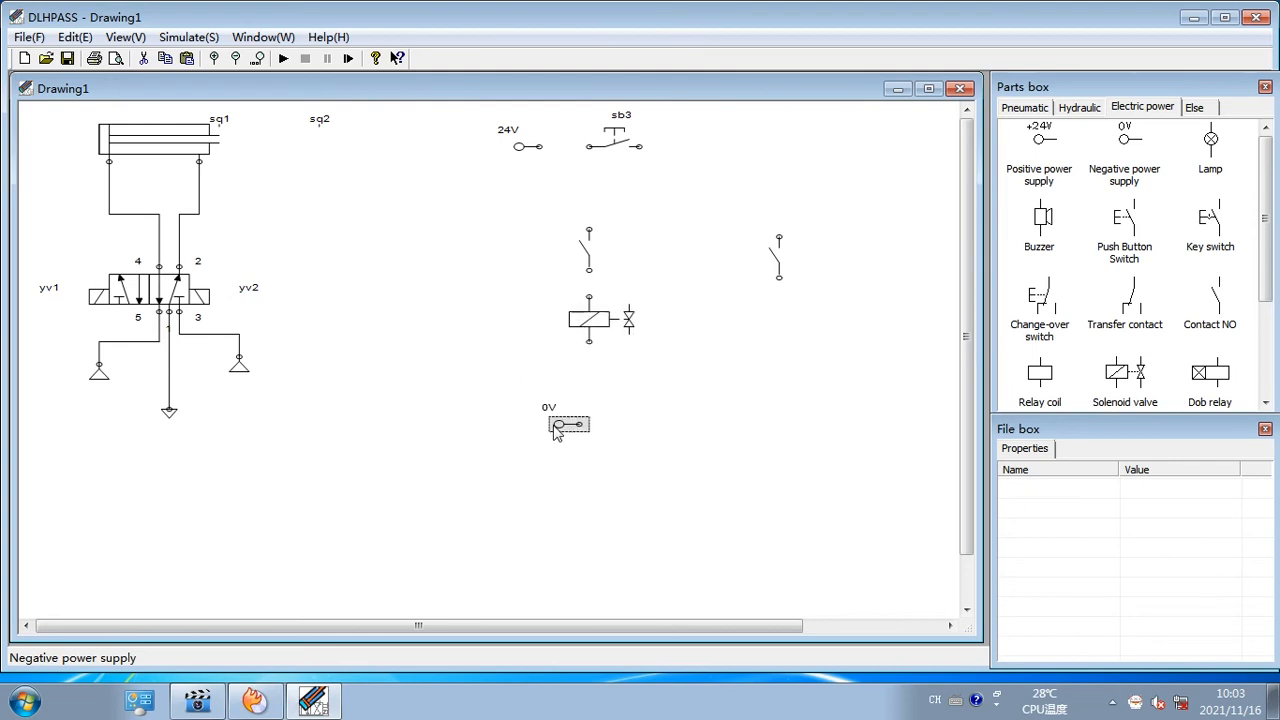
left_click_drag(1148, 388, 781, 340)
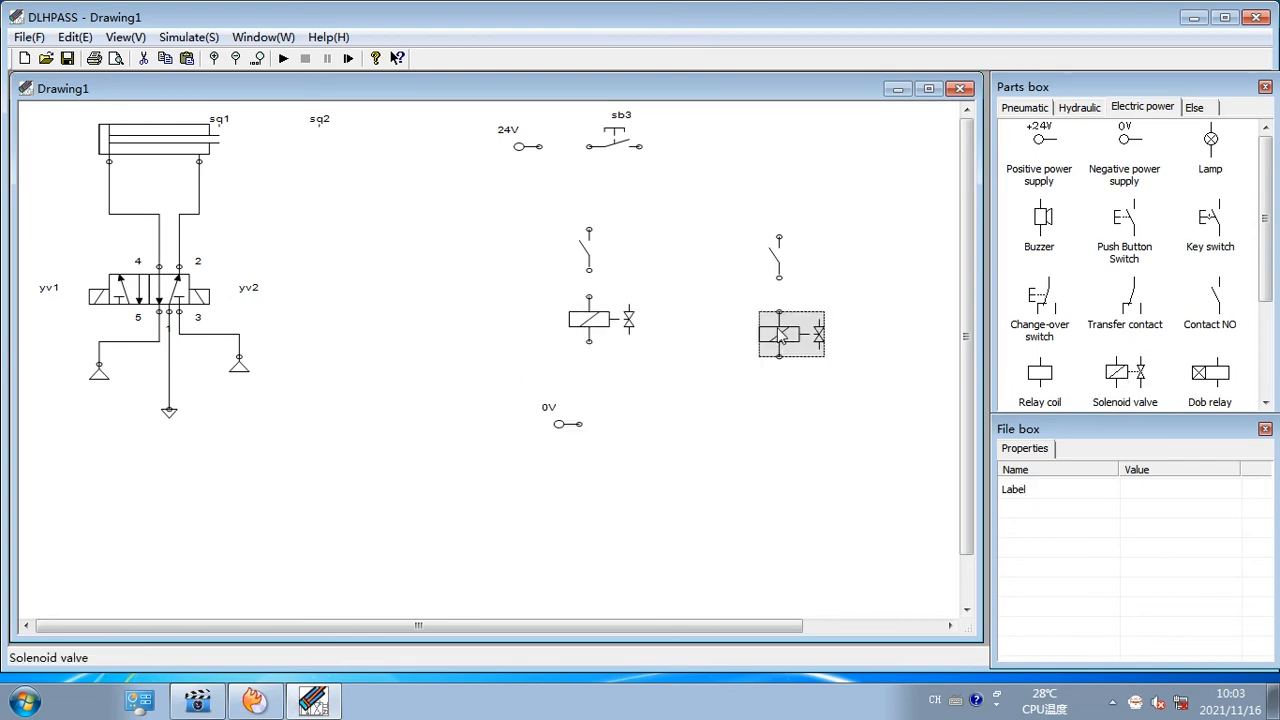
Label the right solenoid valve yv2 and the left one yv1, shifting the left one slightly left
left_click(1168, 488)
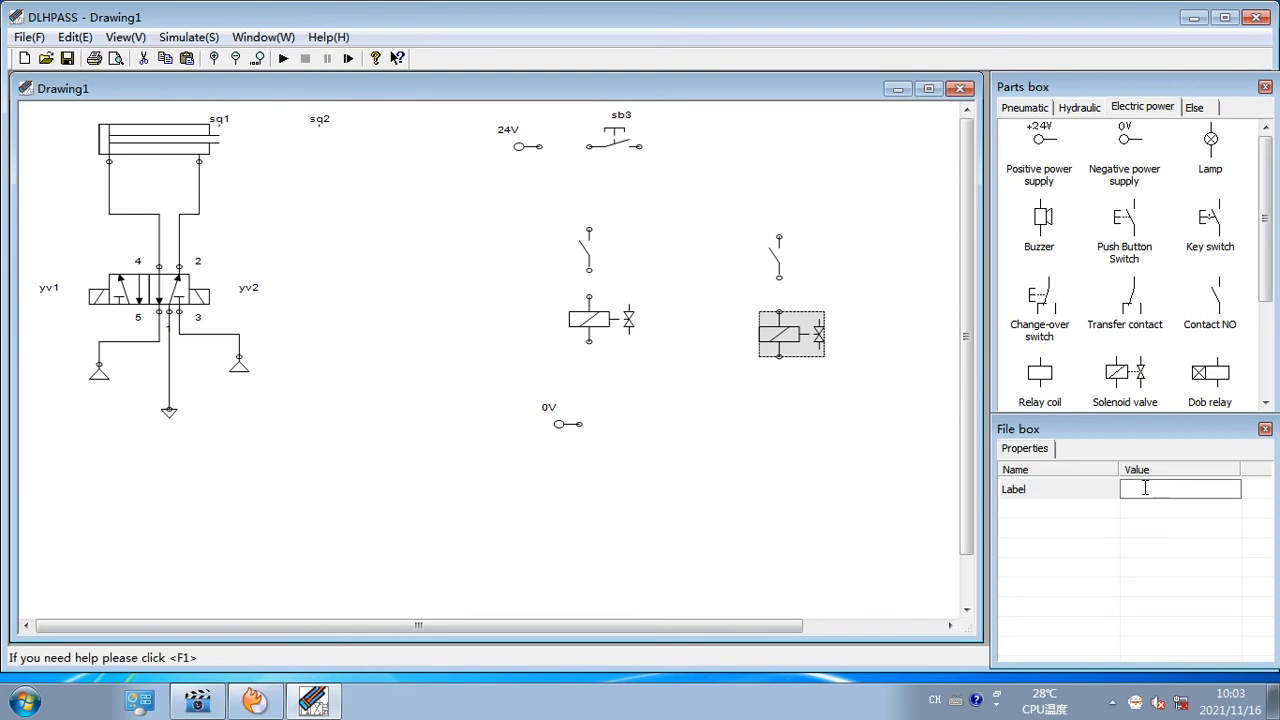
type("yv2")
key("Return")
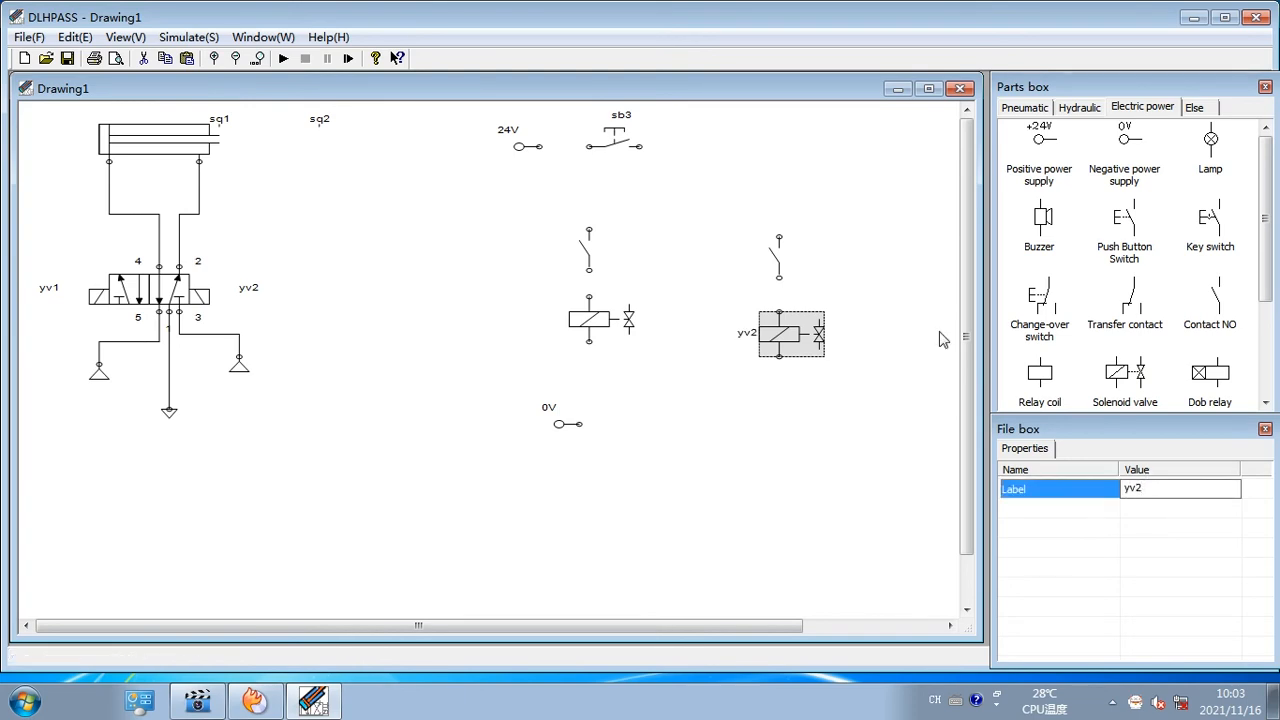
left_click(612, 337)
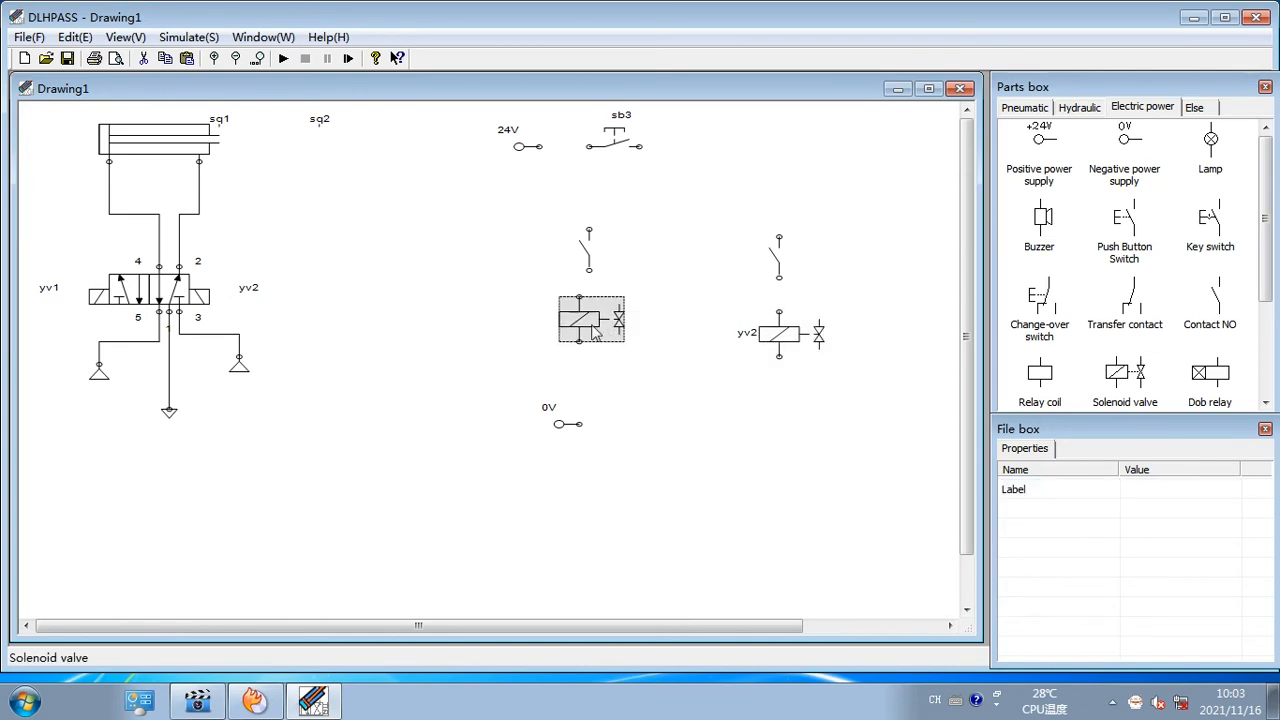
left_click(1127, 488)
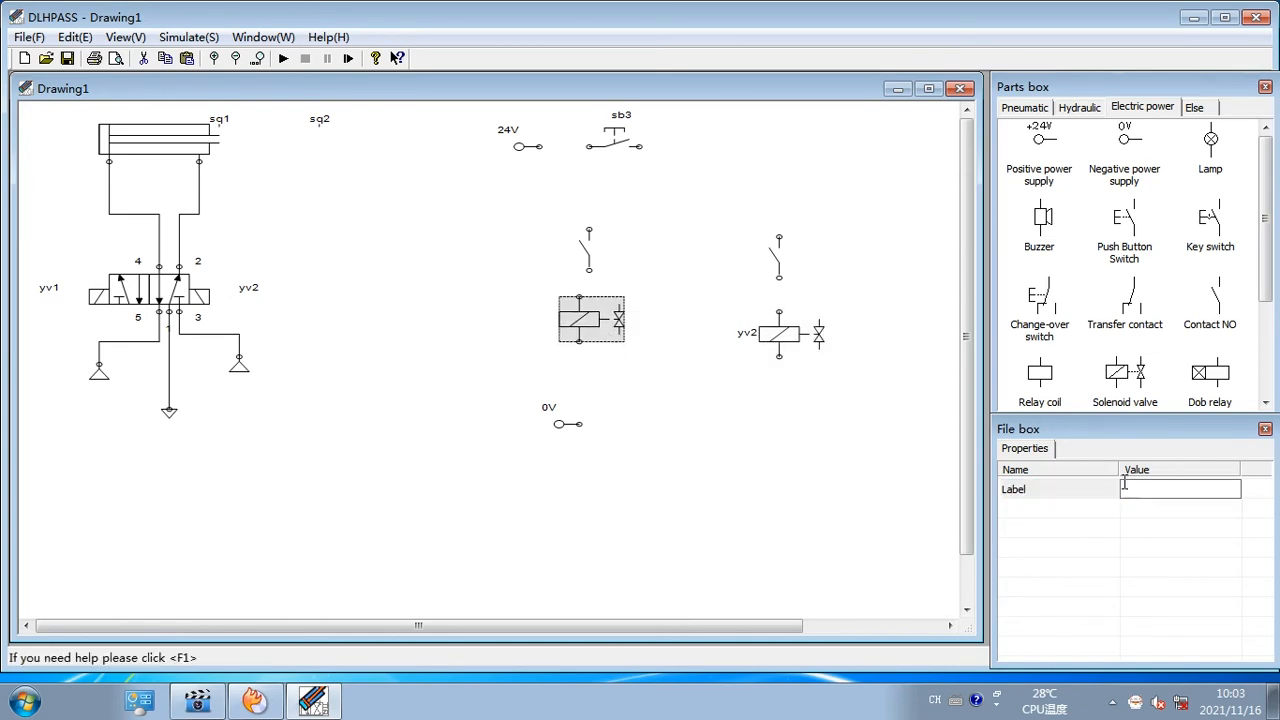
key("Return")
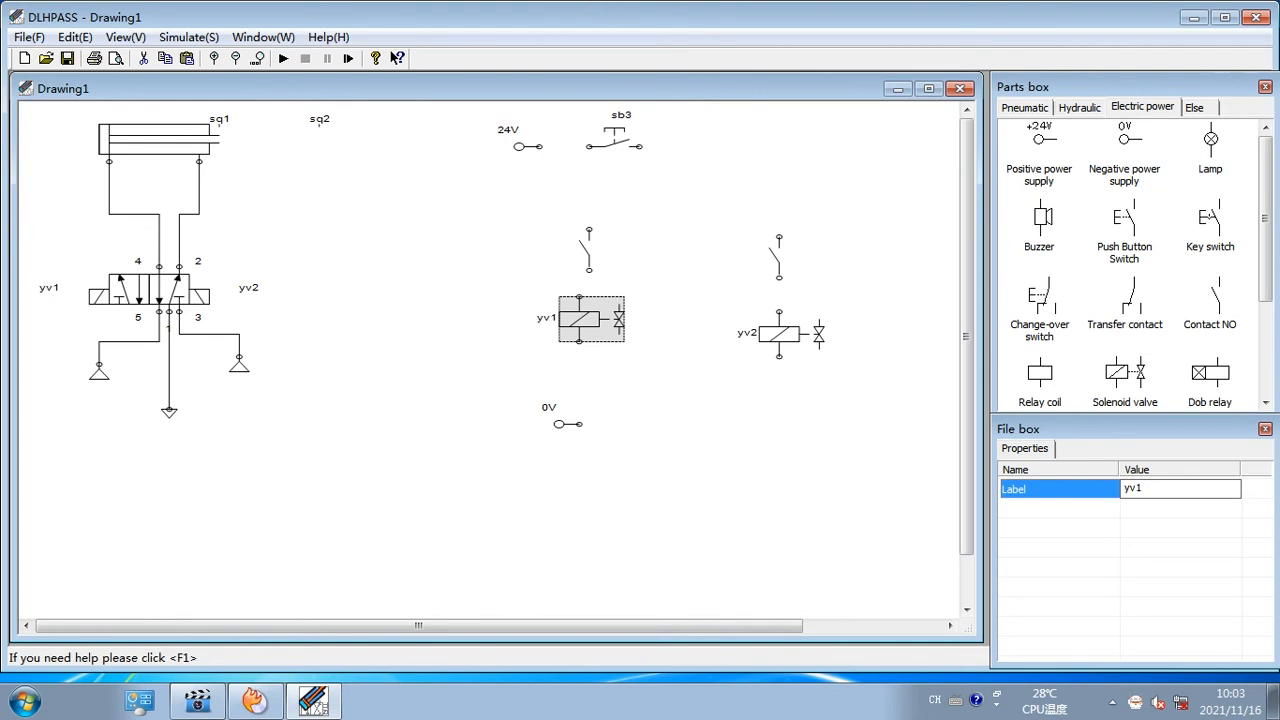
Label the normally open contact above solenoid yv1 as sq1
left_click(592, 270)
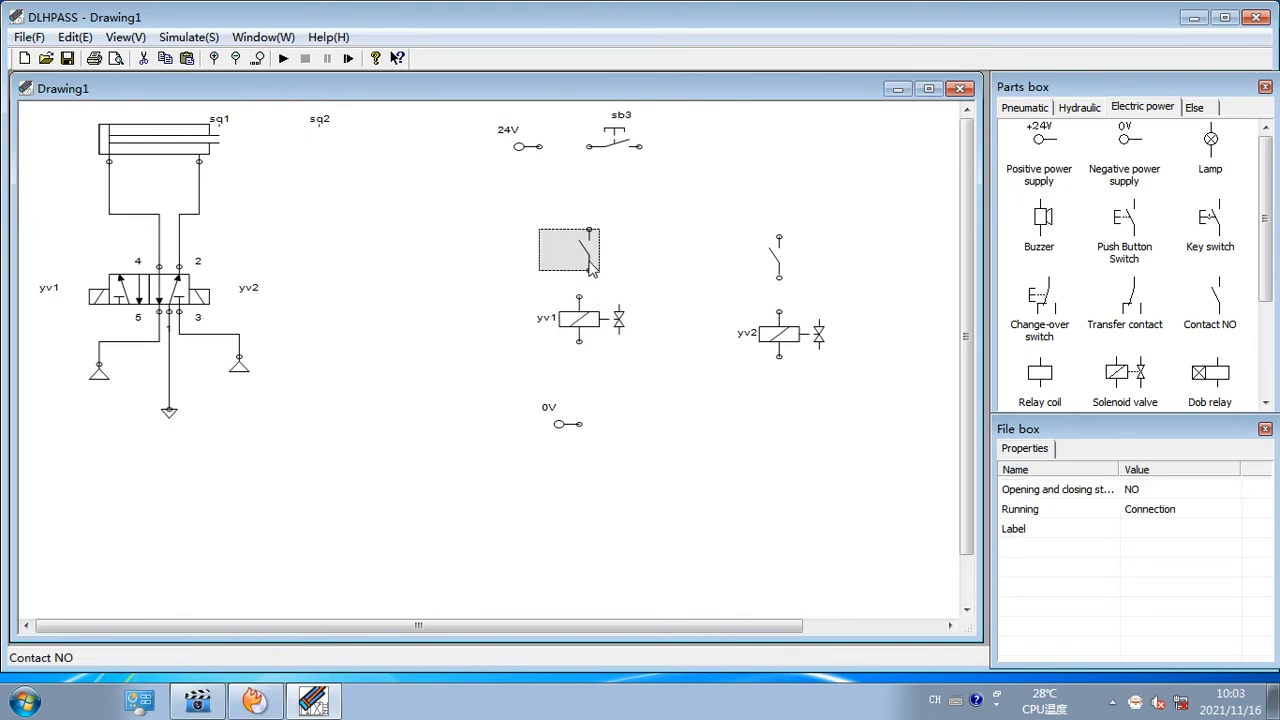
left_click(1167, 528)
left_click(1170, 525)
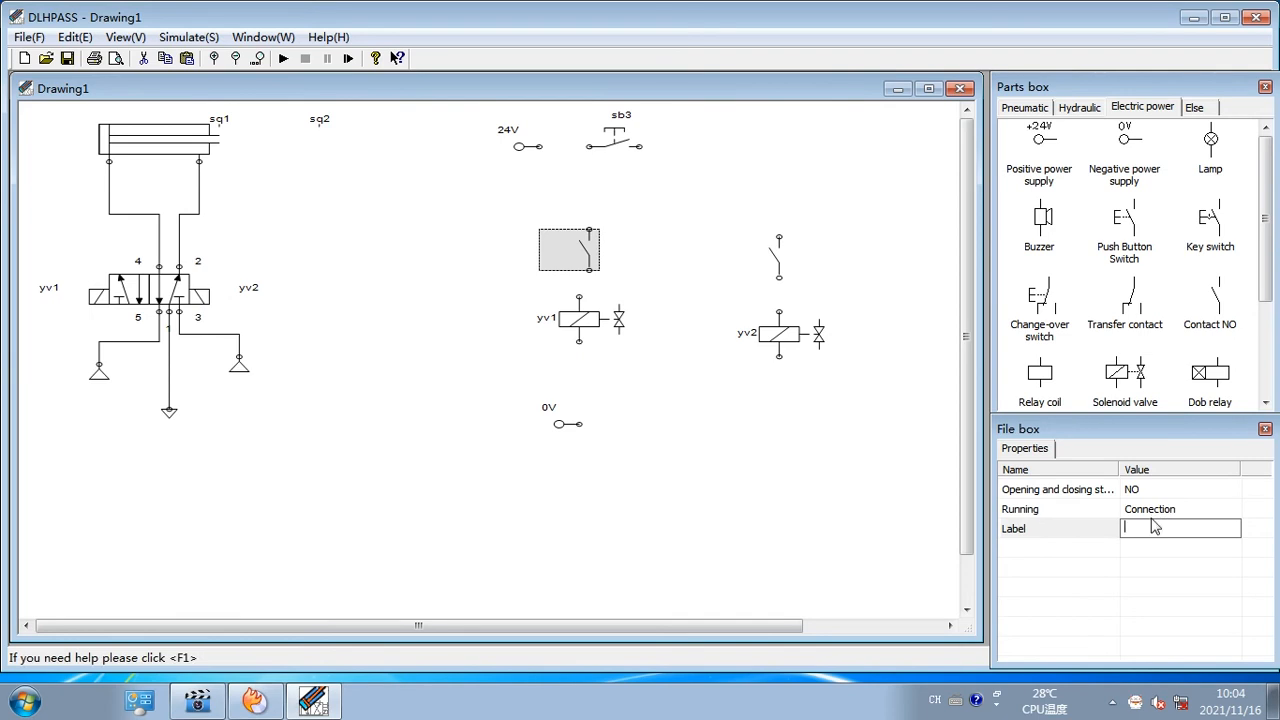
type("sq1")
key("Return")
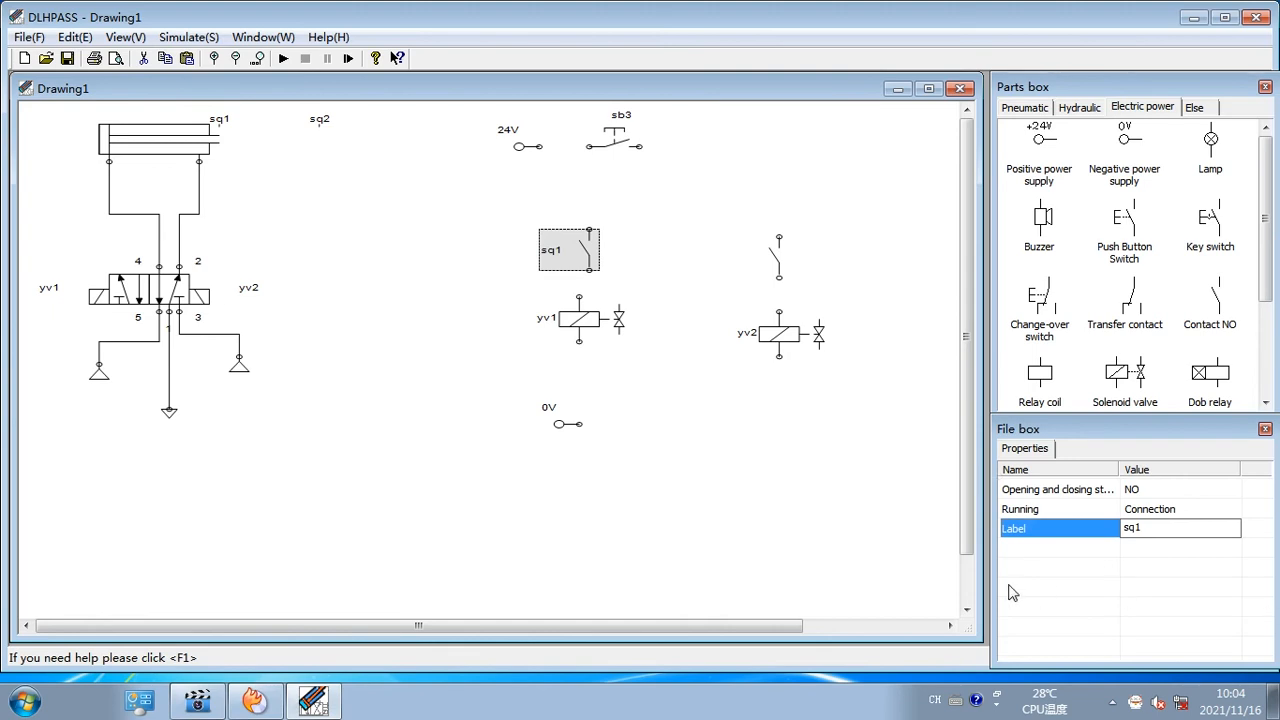
Move the unlabelled normally open contact level with contact sq1 and label it sq2
left_click_drag(775, 283, 754, 276)
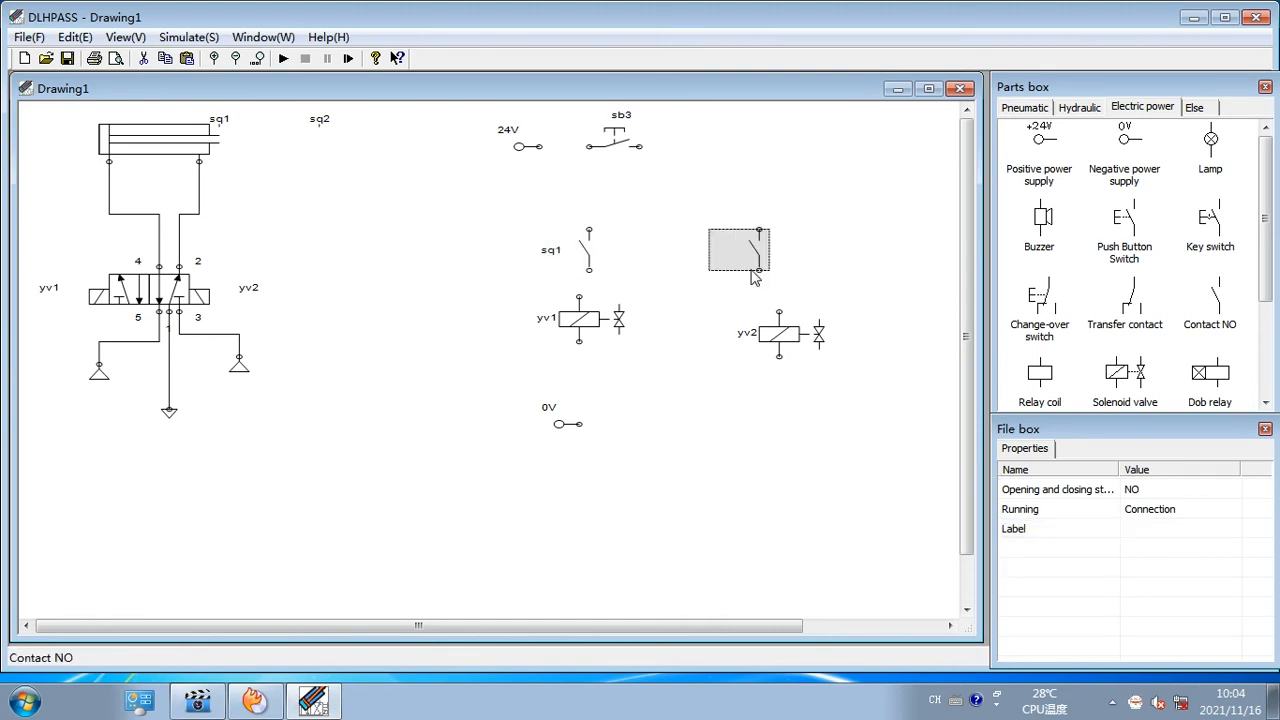
left_click(1162, 530)
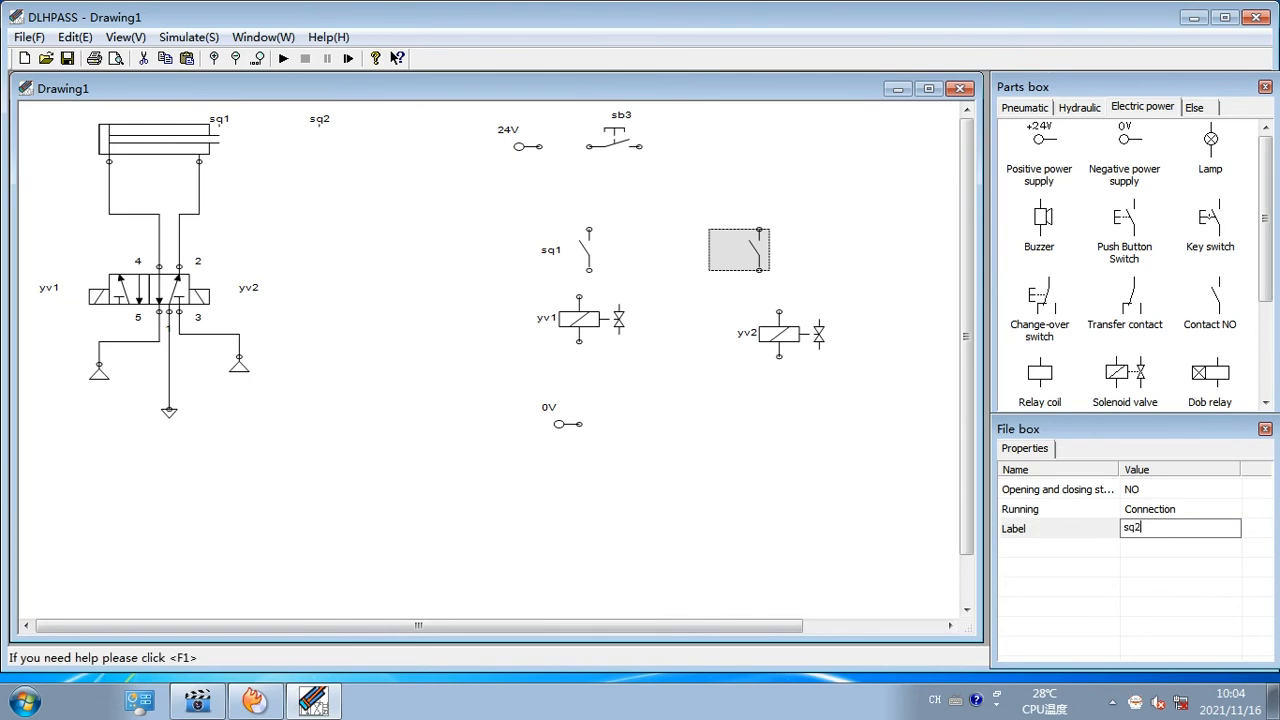
key("Return")
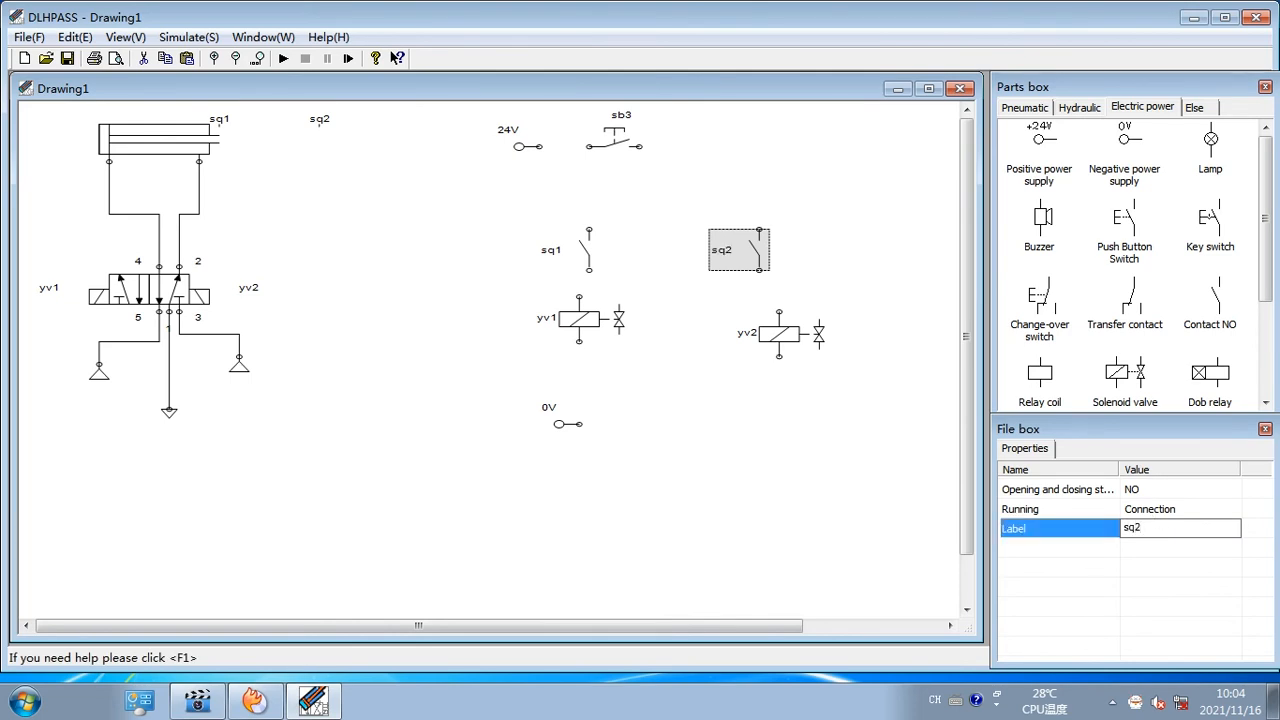
Wire the 24V supply through sb3, contact sq1 and solenoid yv1 to 0V, shifting sq1 and yv1 into line beneath sb3
left_click_drag(584, 250, 596, 245)
left_click_drag(540, 147, 589, 147)
left_click_drag(596, 260, 626, 252)
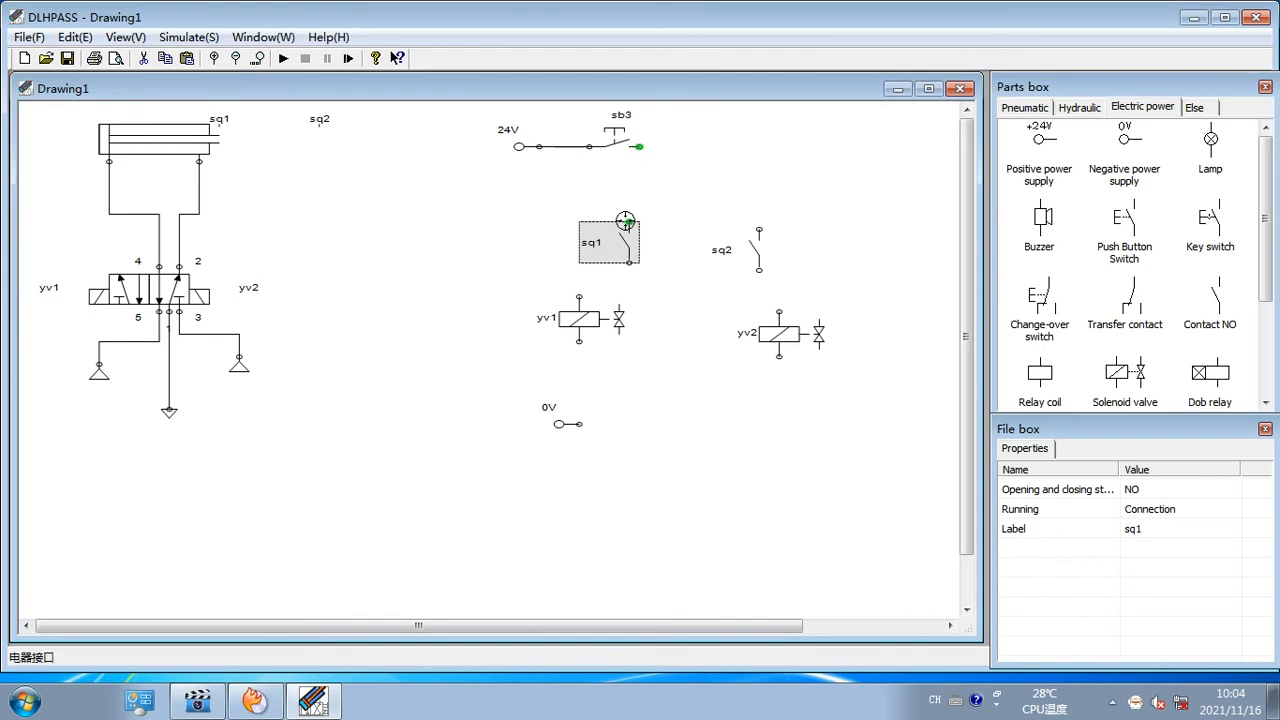
mouse_move(639, 147)
left_mouse_down()
mouse_move(606, 208)
mouse_move(629, 219)
mouse_move(651, 265)
left_mouse_up()
left_click_drag(592, 322, 650, 337)
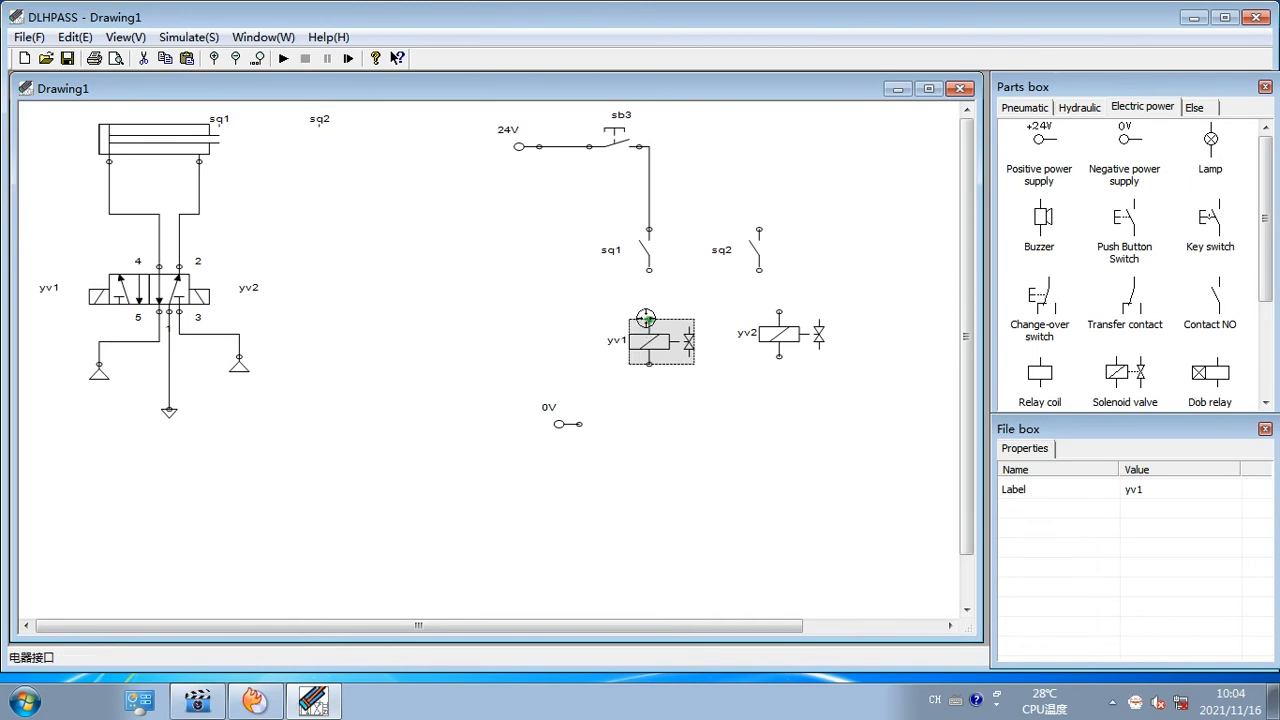
left_click_drag(652, 260, 650, 271)
left_click_drag(563, 428, 649, 364)
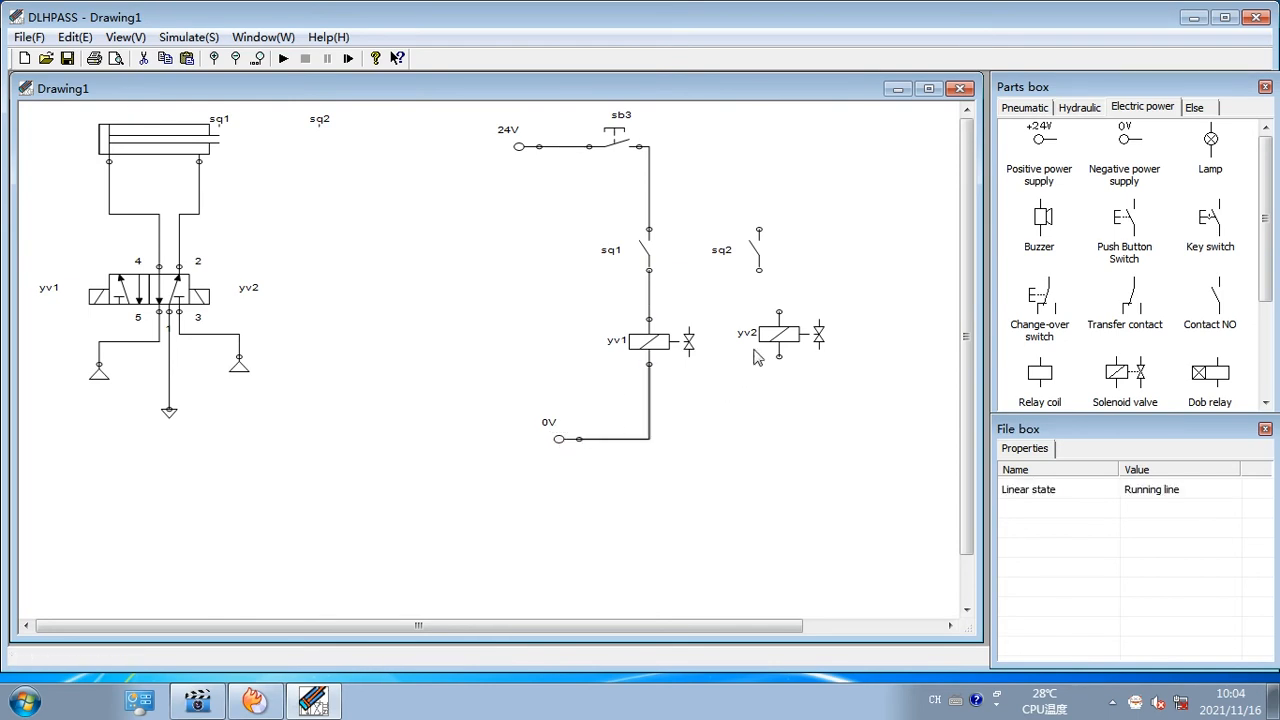
Align contact sq2 above solenoid yv2 and wire the pair in parallel with the sq1 and yv1 branch
left_click(766, 249)
left_click_drag(766, 249, 787, 249)
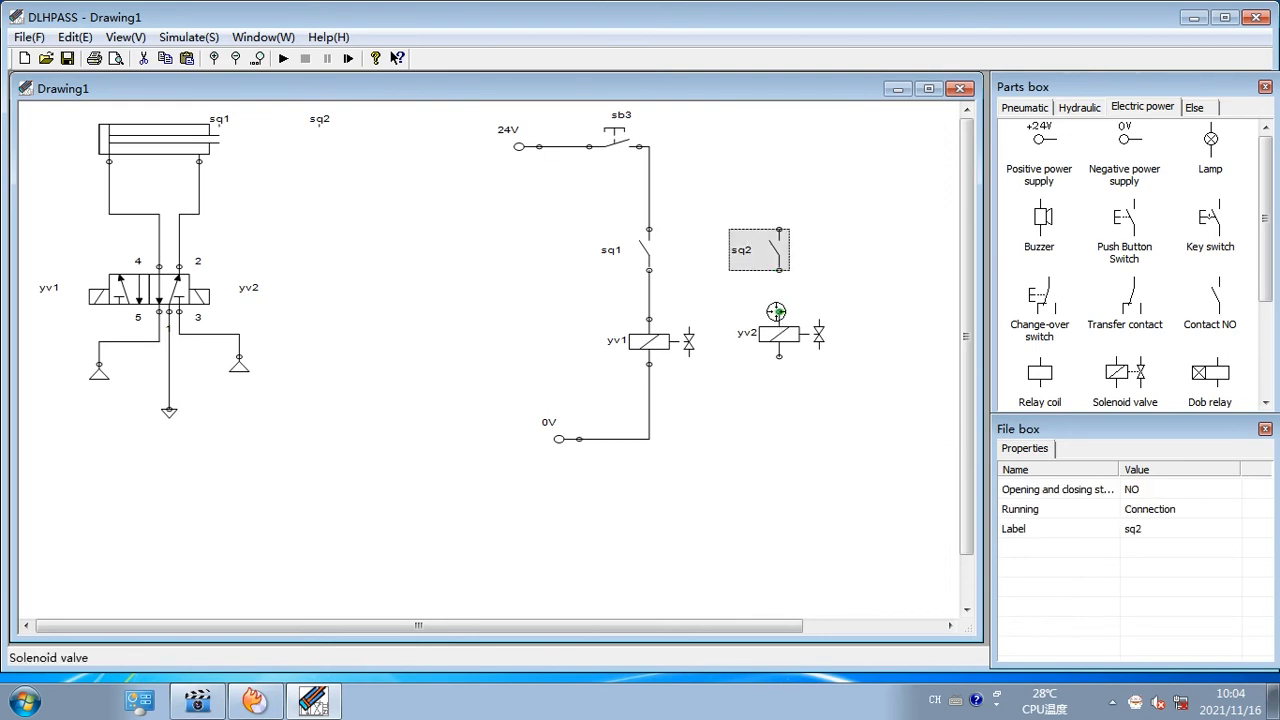
left_click_drag(780, 228, 649, 177)
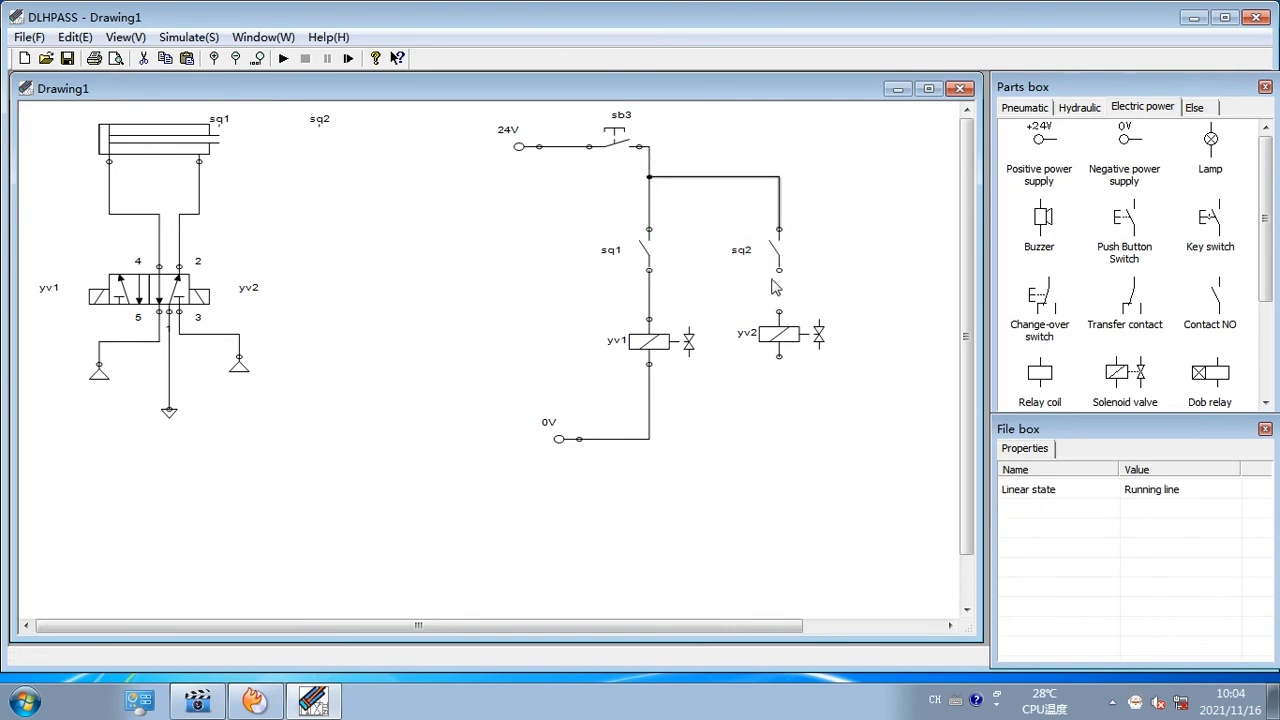
left_click_drag(779, 270, 649, 417)
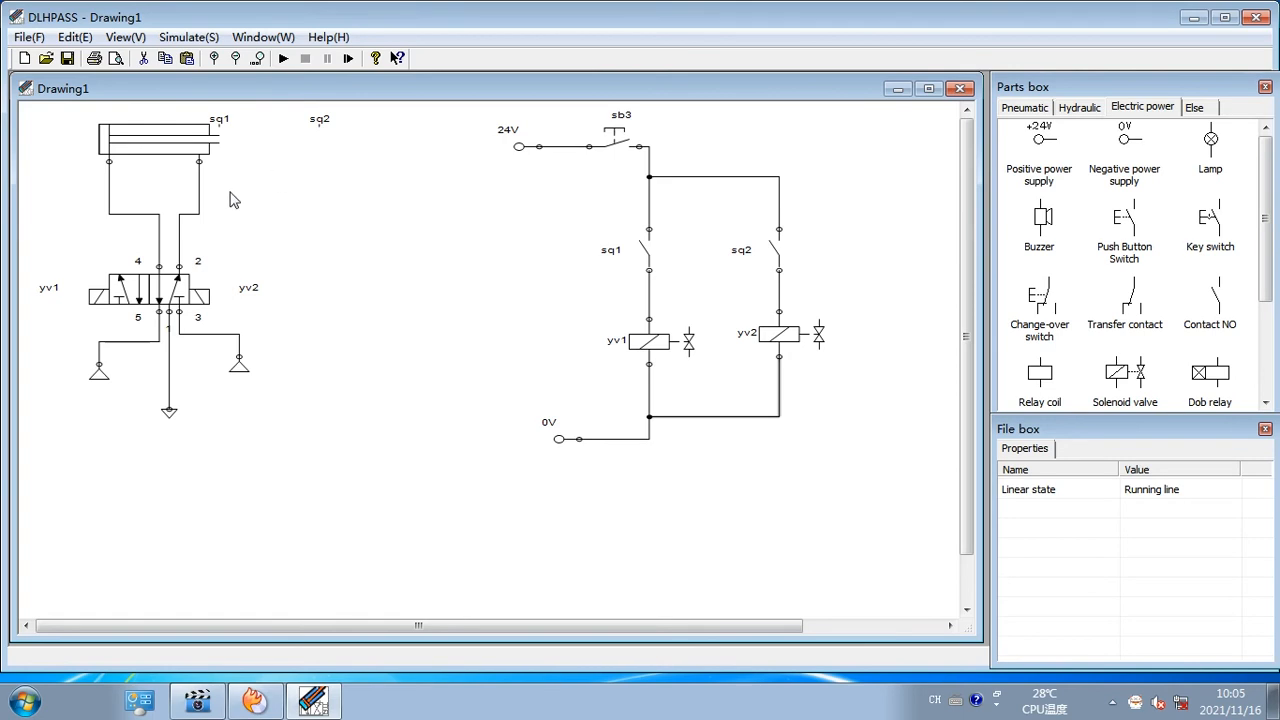
Run the simulation, operate push button sb3 repeatedly to check the cylinder's response, and stop the simulation
left_click(283, 58)
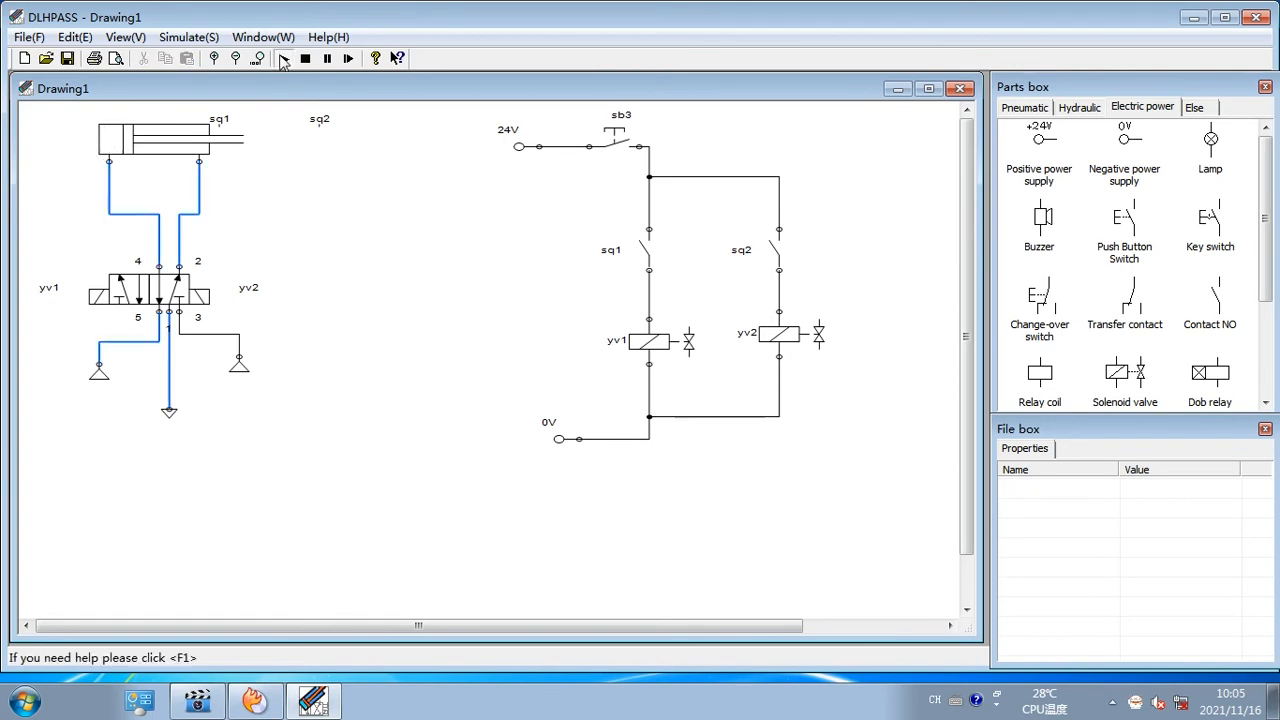
left_click(620, 141)
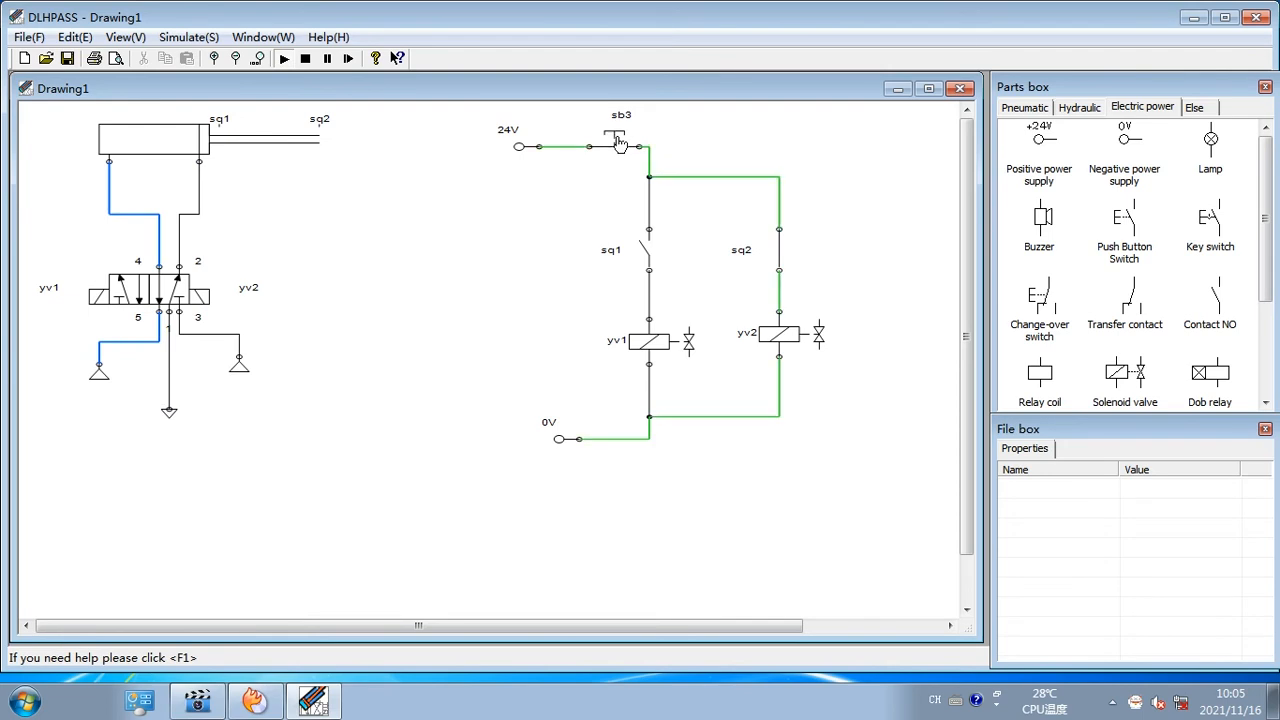
left_click(617, 143)
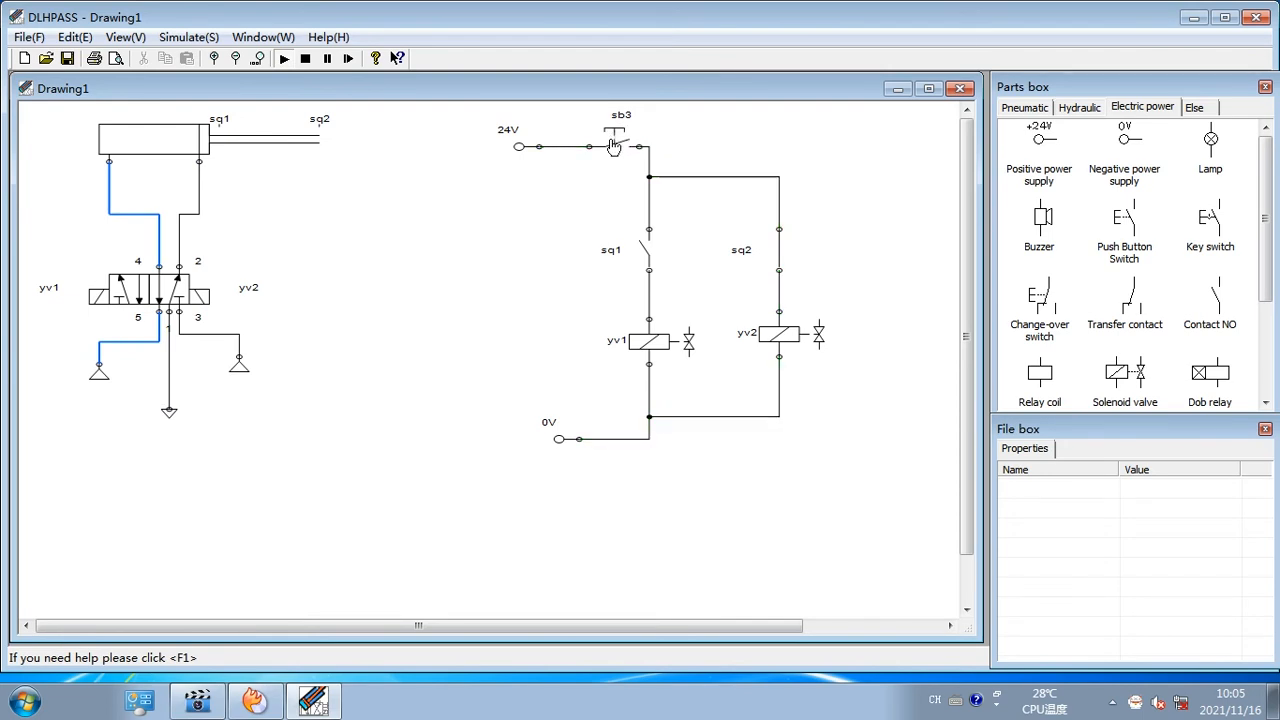
left_click(614, 146)
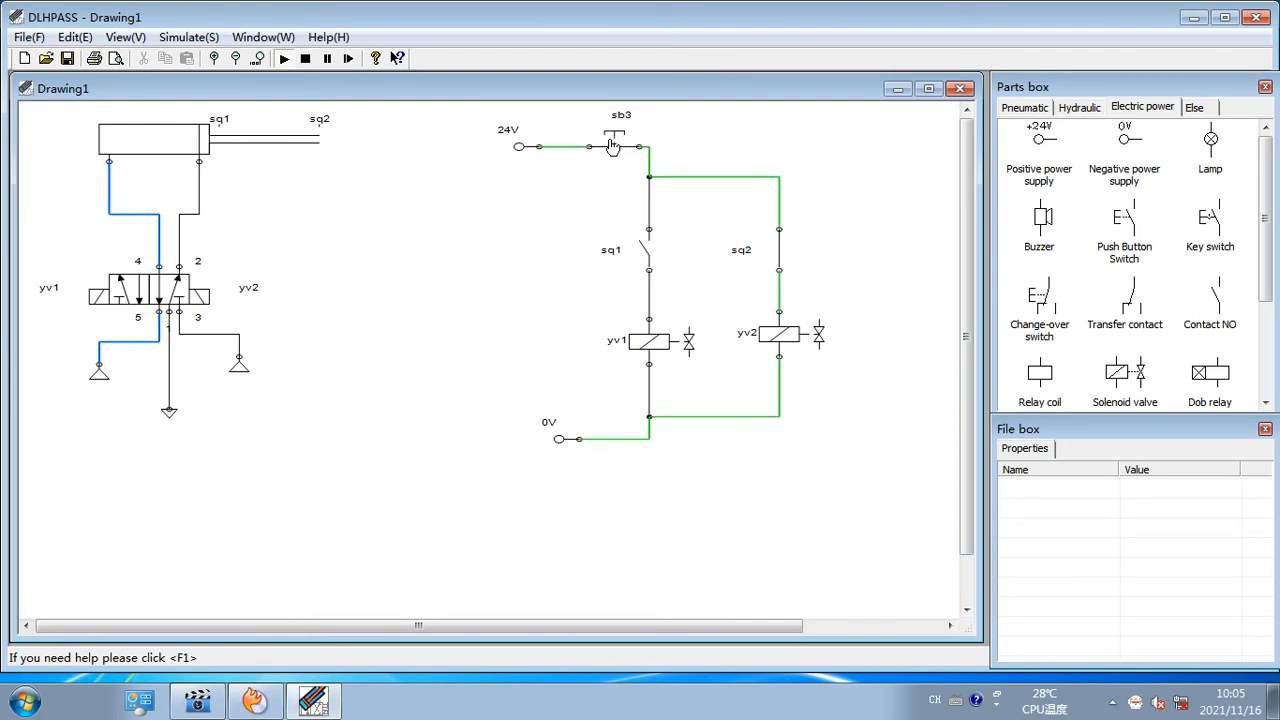
left_click(612, 144)
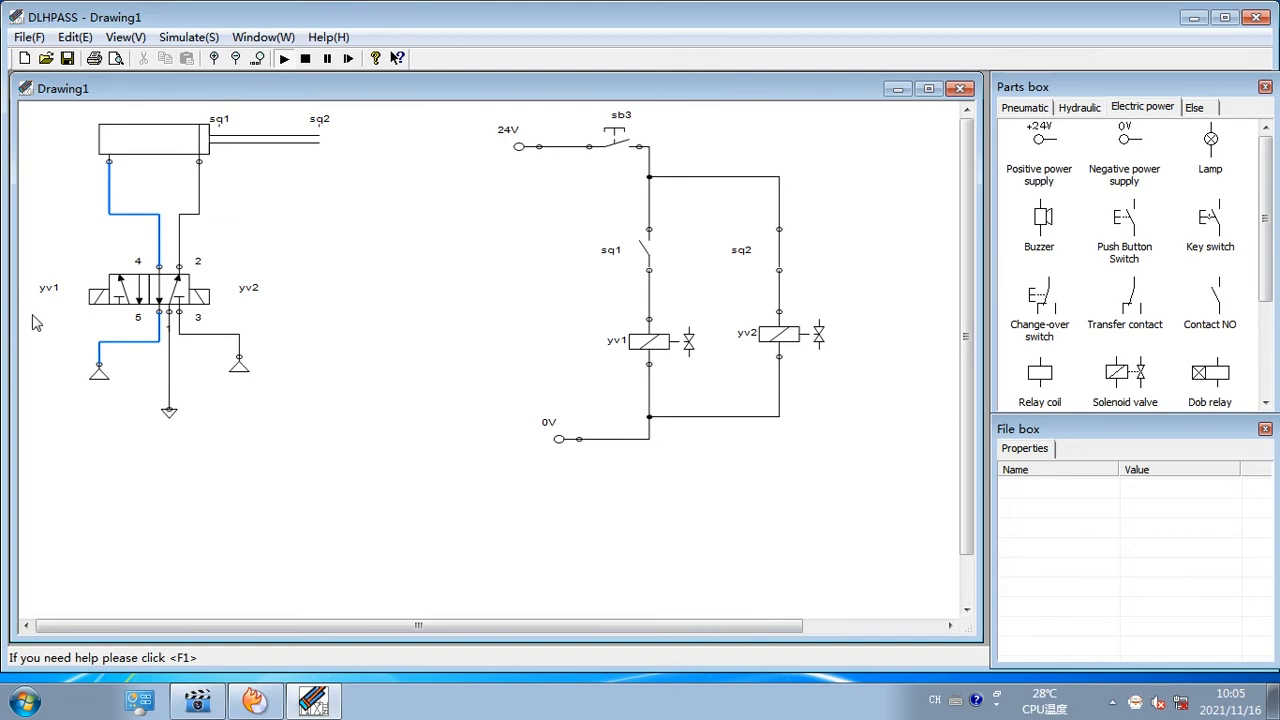
left_click(305, 58)
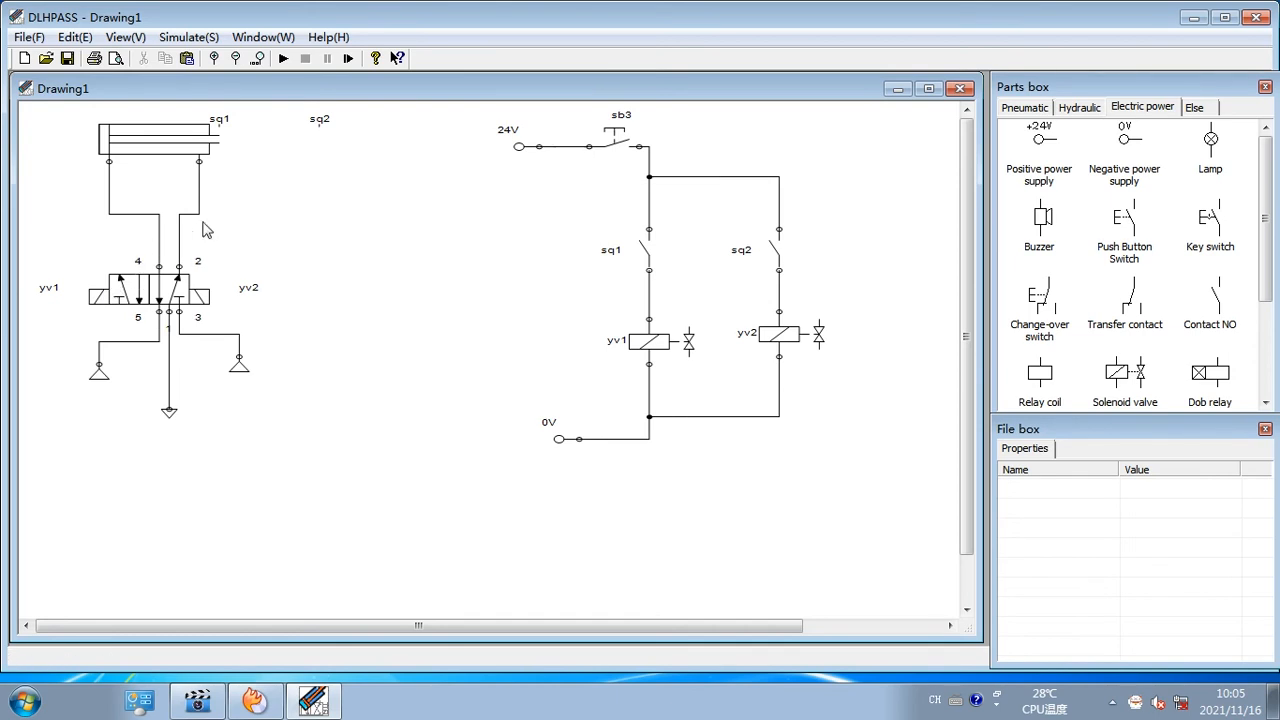
Raise the upper junction of the parallel branches to just below sb3 and test the circuit again in simulation with sb3
left_click_drag(670, 182, 649, 154)
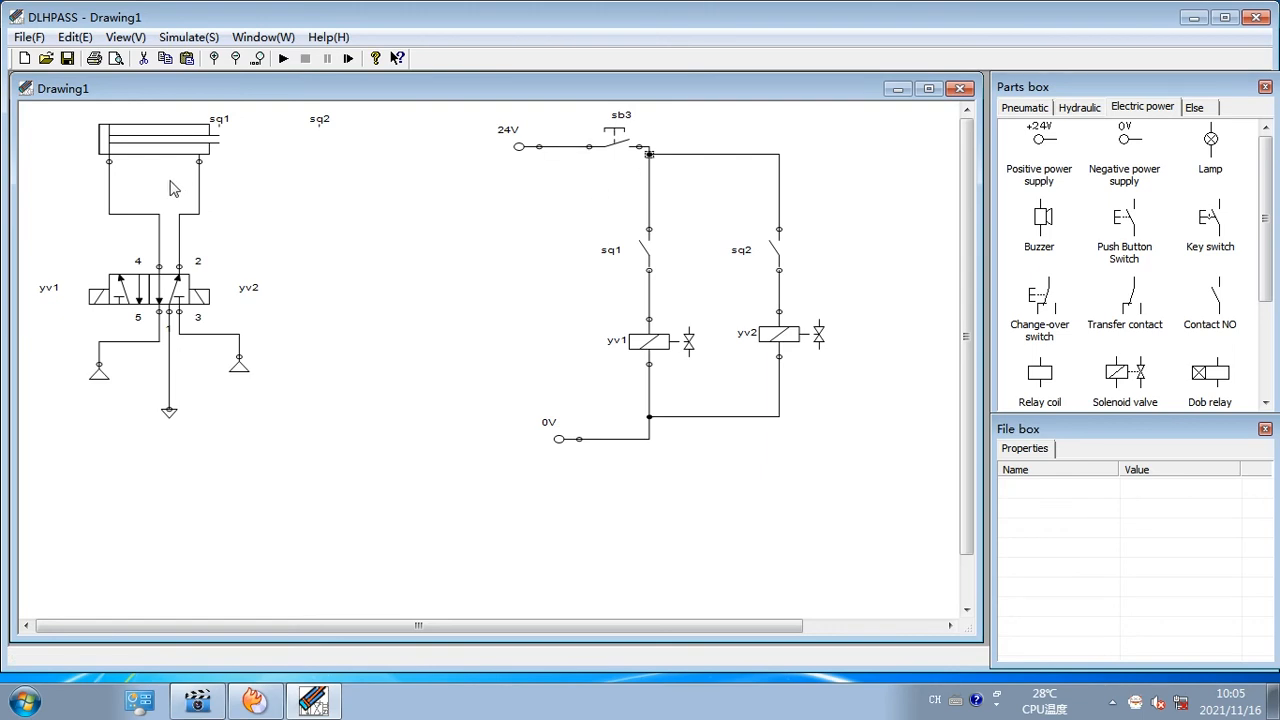
left_click(281, 62)
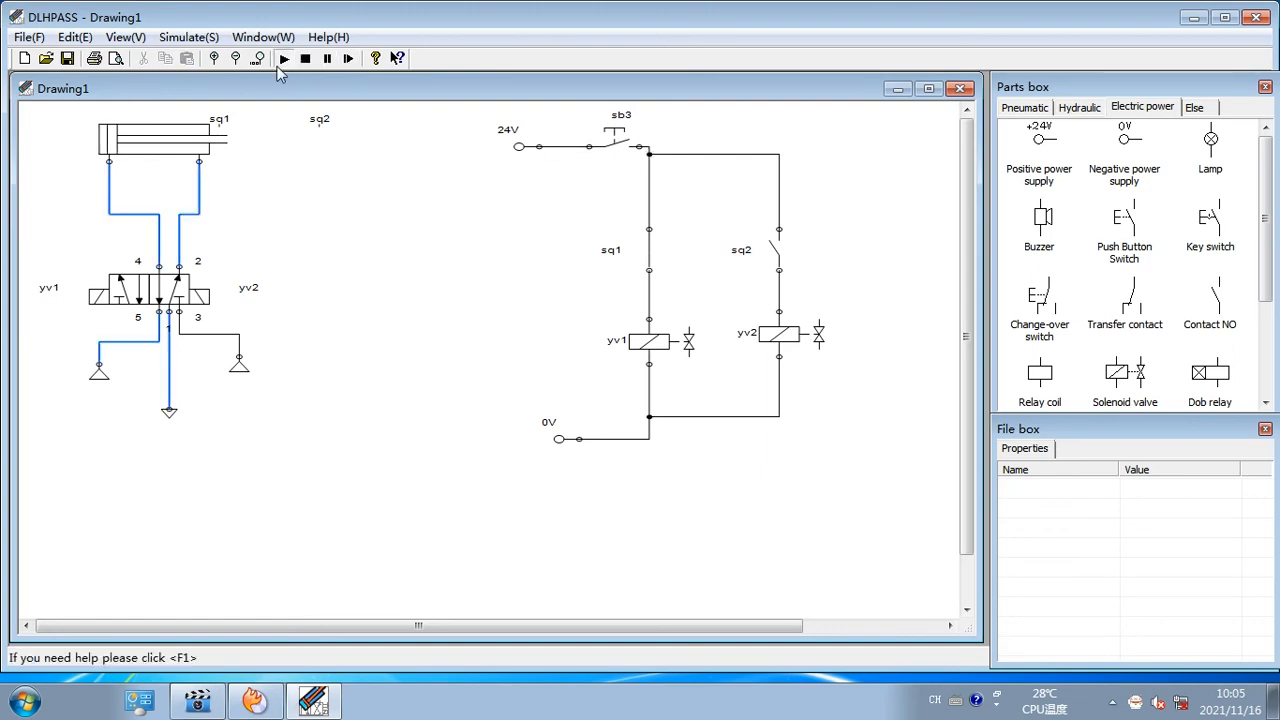
left_click(621, 138)
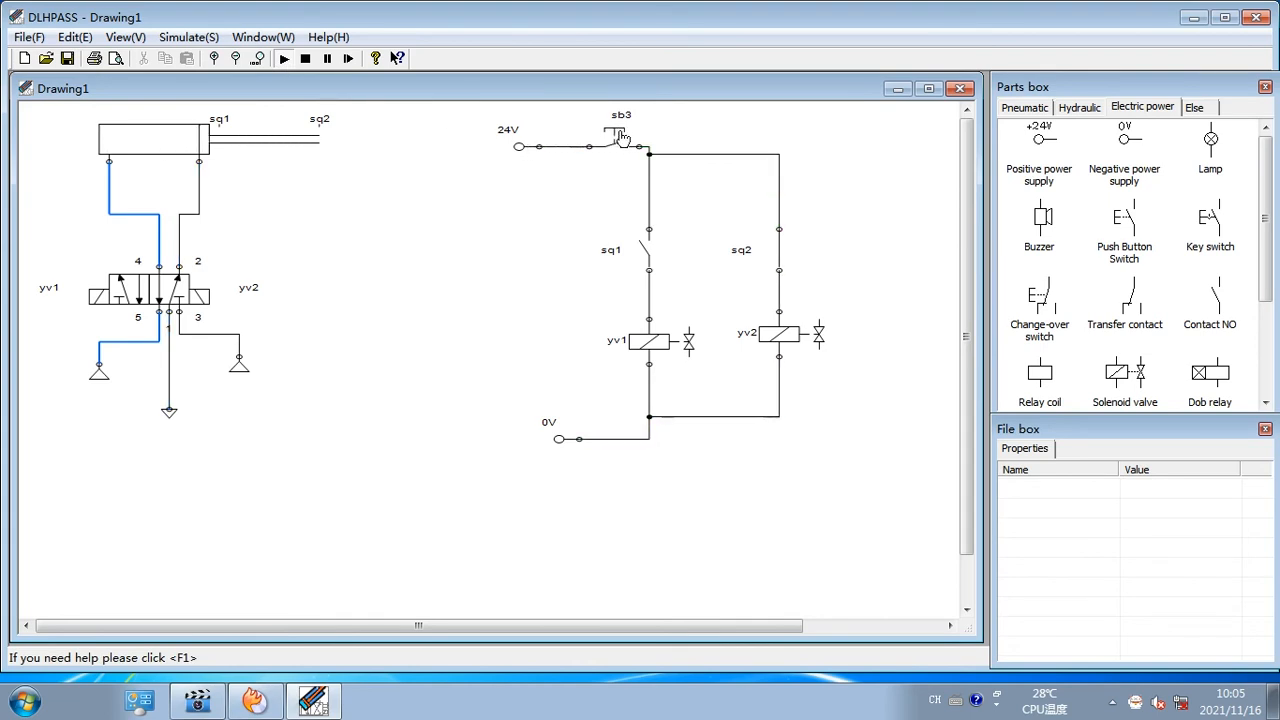
left_click(304, 59)
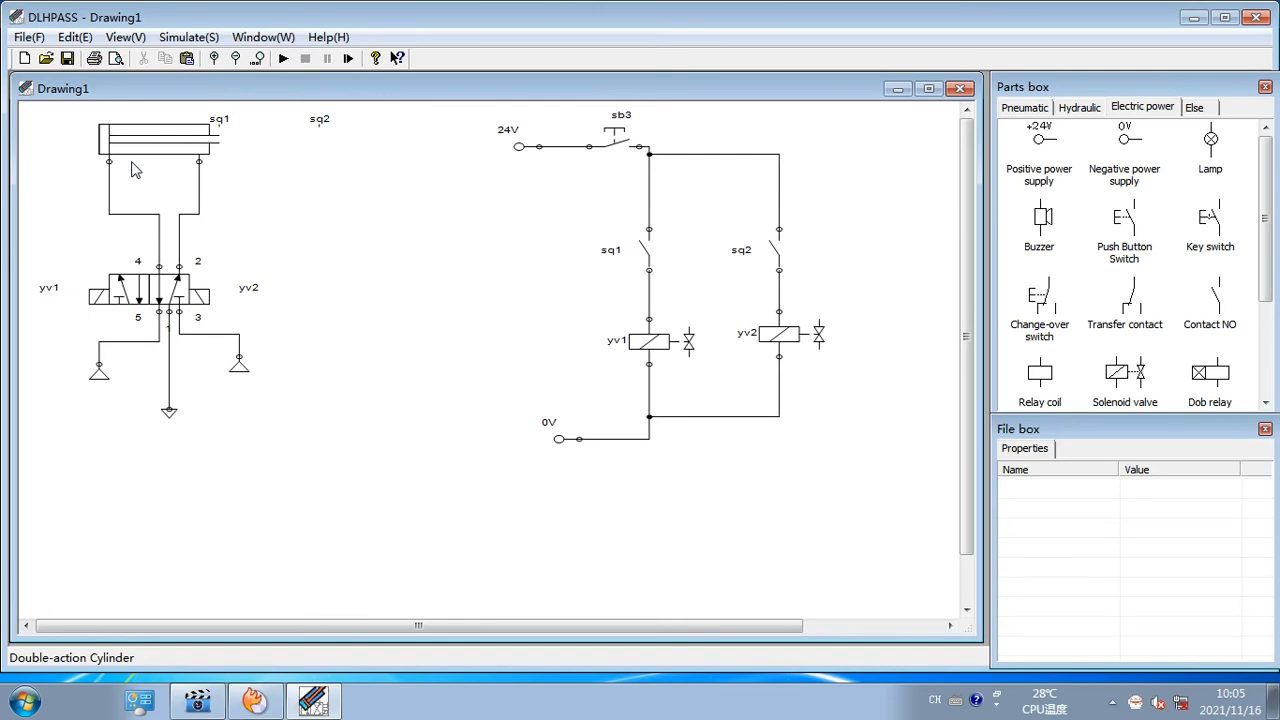
Delete the air source under valve port 5, move the exhaust from port 1 into its place and delete the exhaust's line
left_click(100, 378)
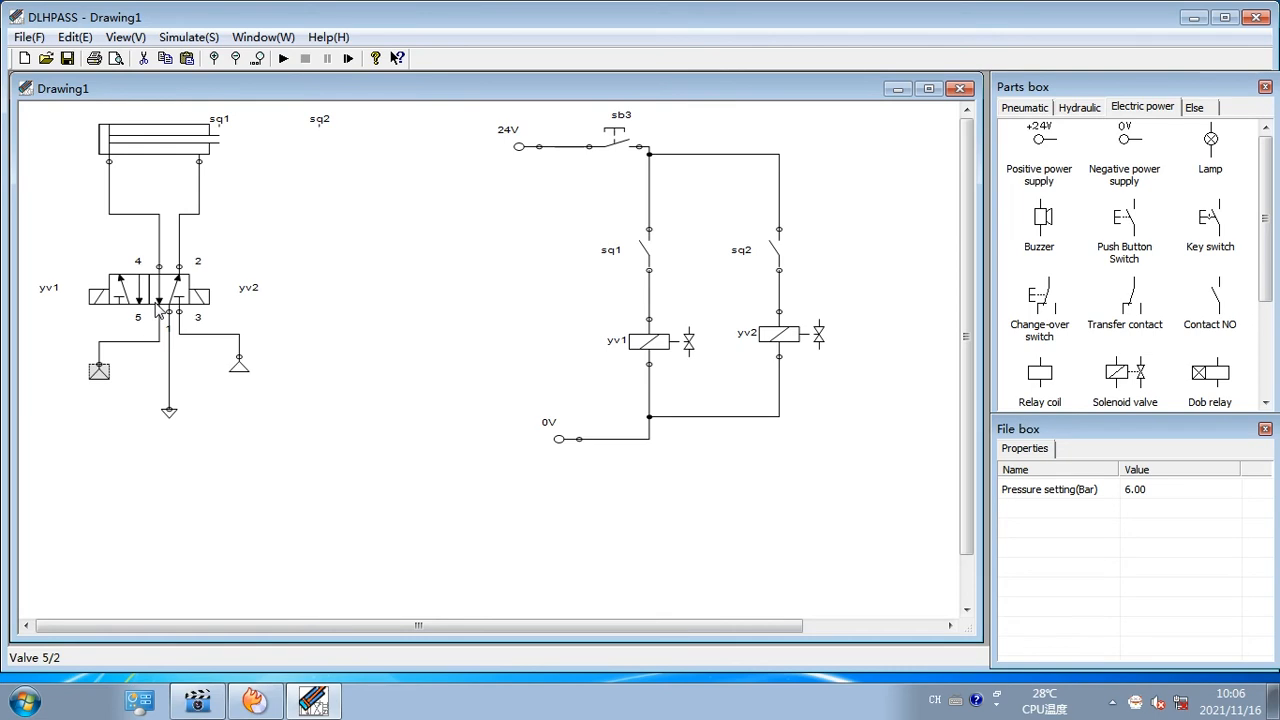
key("Delete")
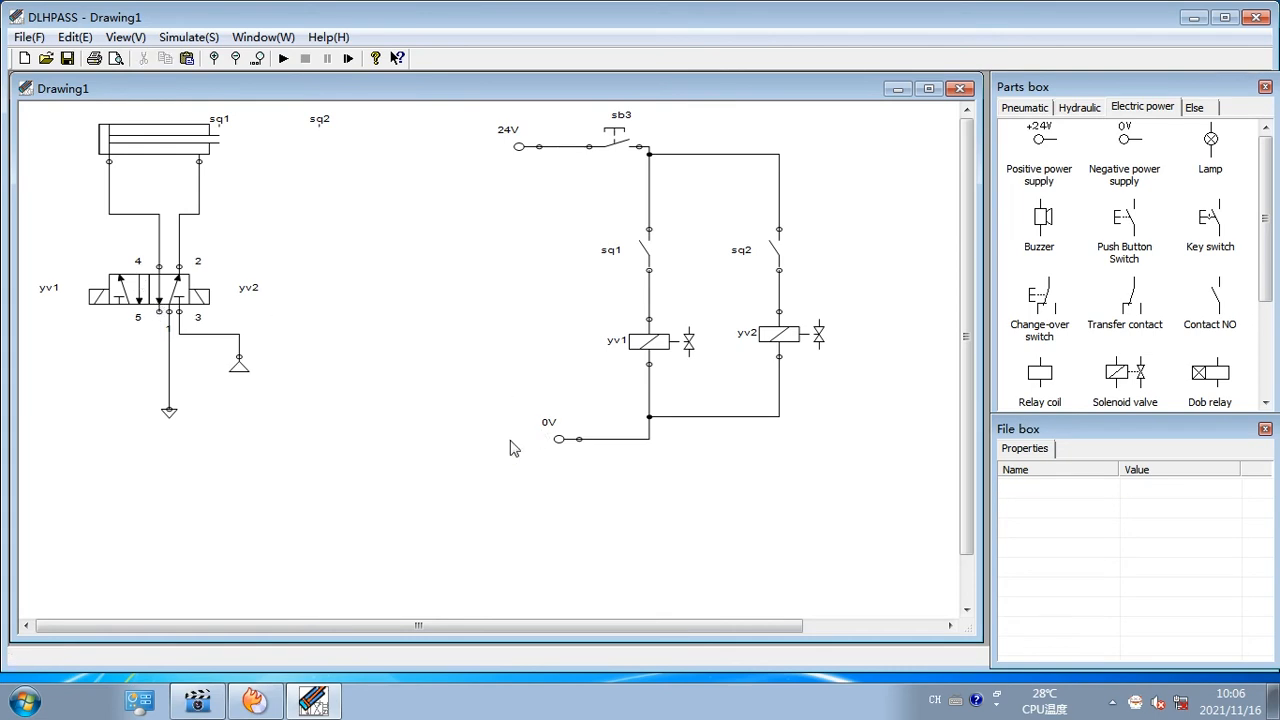
left_click(170, 418)
left_click_drag(170, 418, 130, 367)
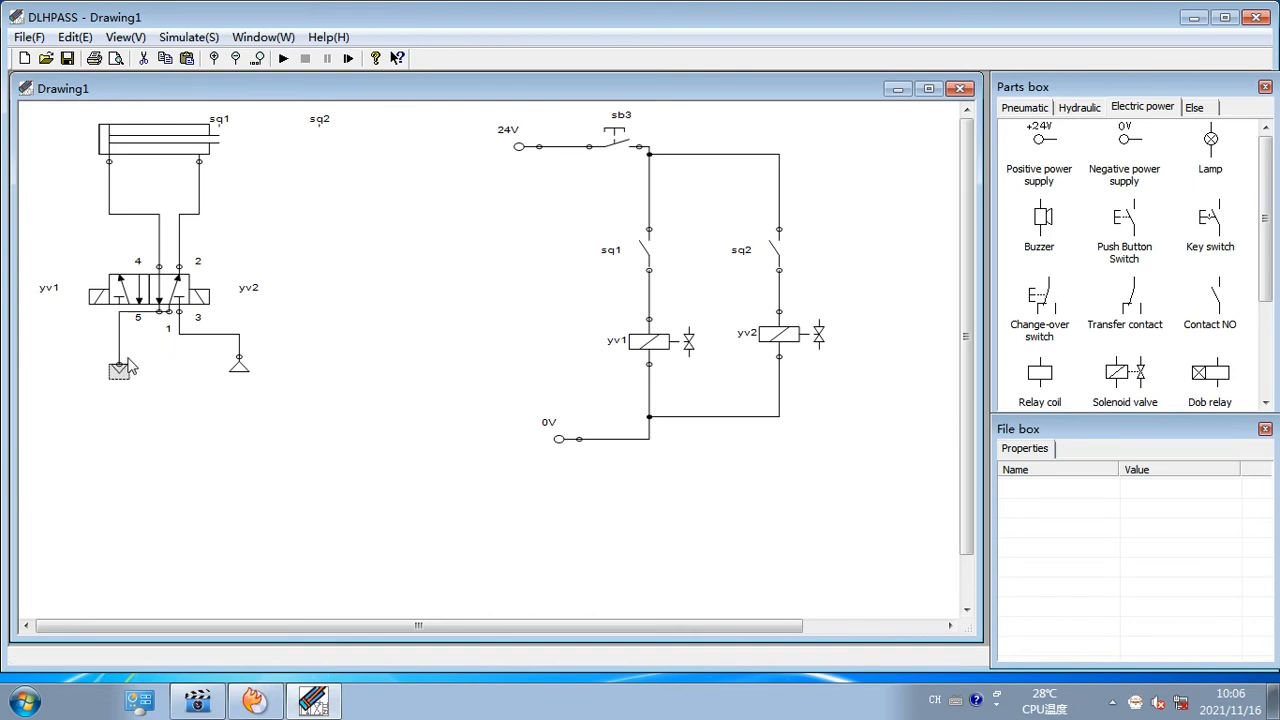
left_click(119, 339)
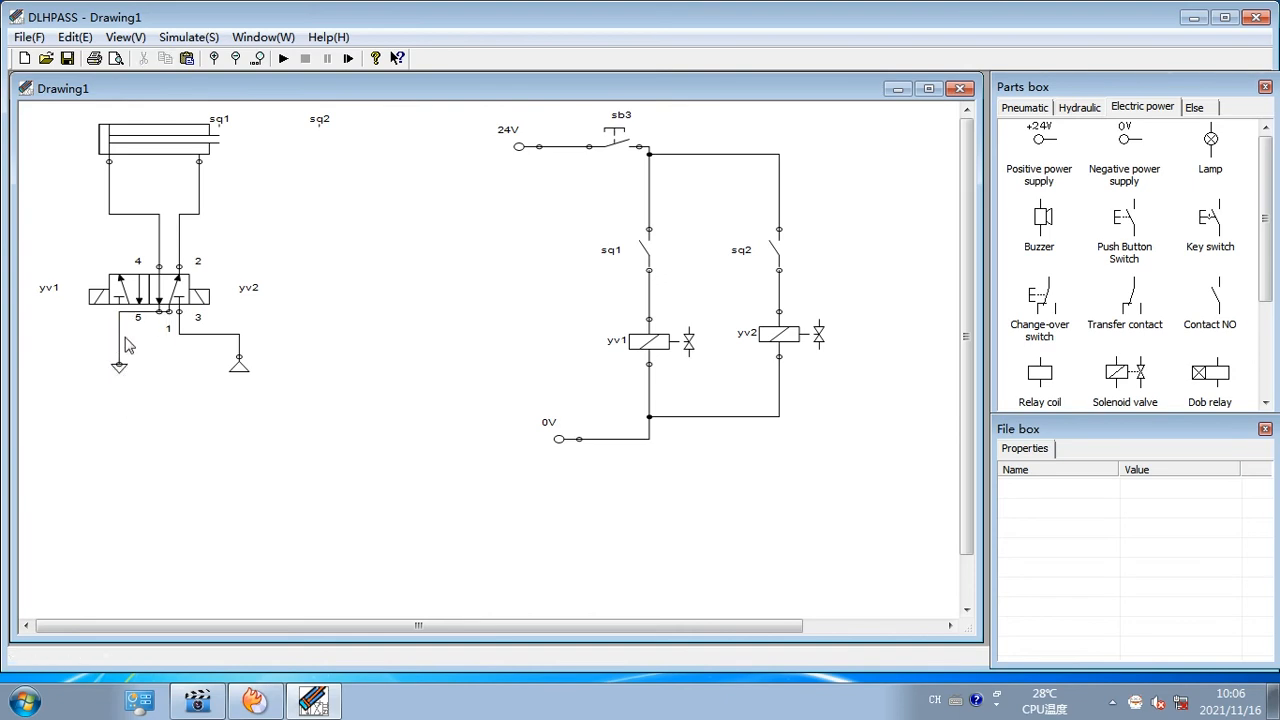
left_click(118, 335)
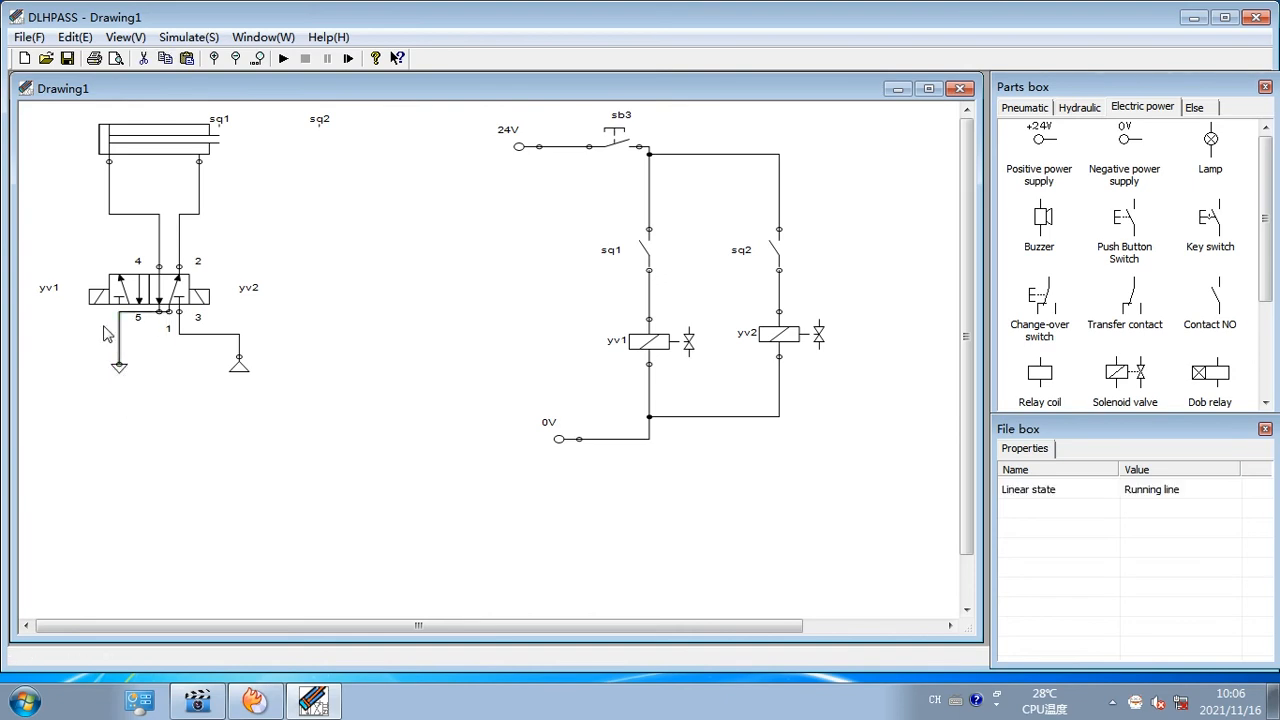
key("Delete")
Move the remaining air source to below the middle of the 5/2 valve and delete its line to port 3
left_click_drag(242, 370, 160, 394)
left_click(178, 330)
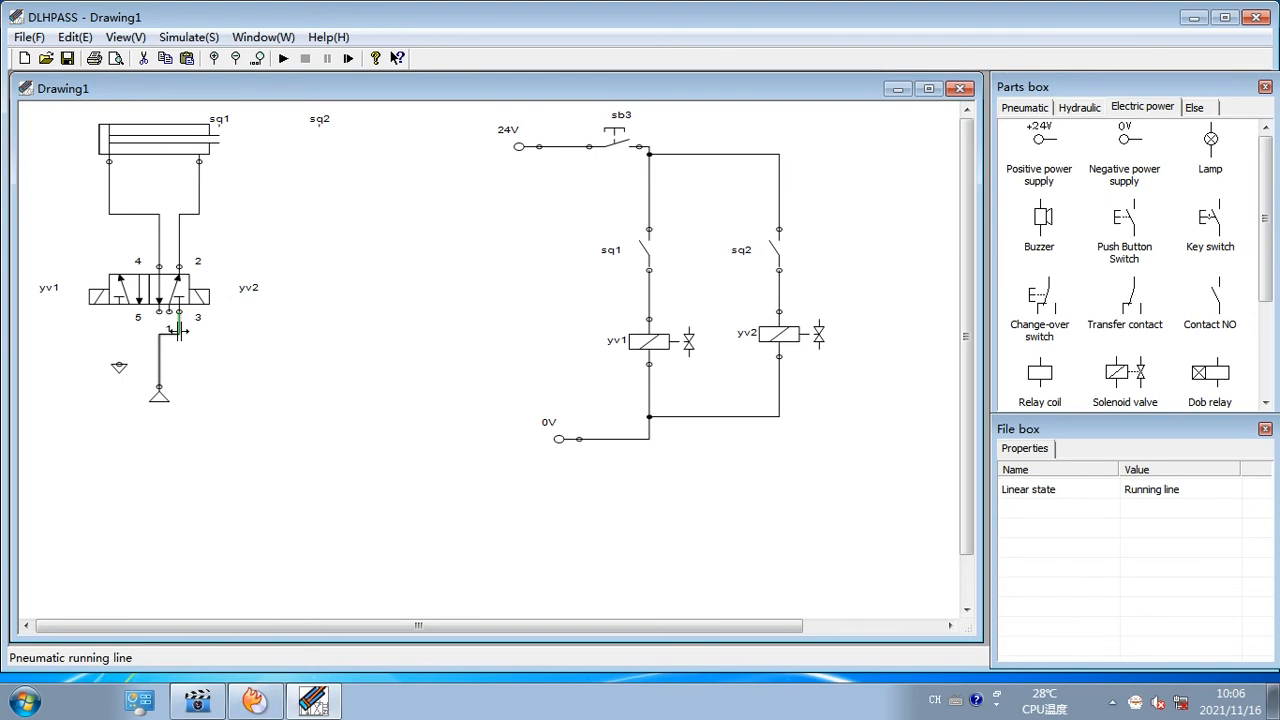
key("Delete")
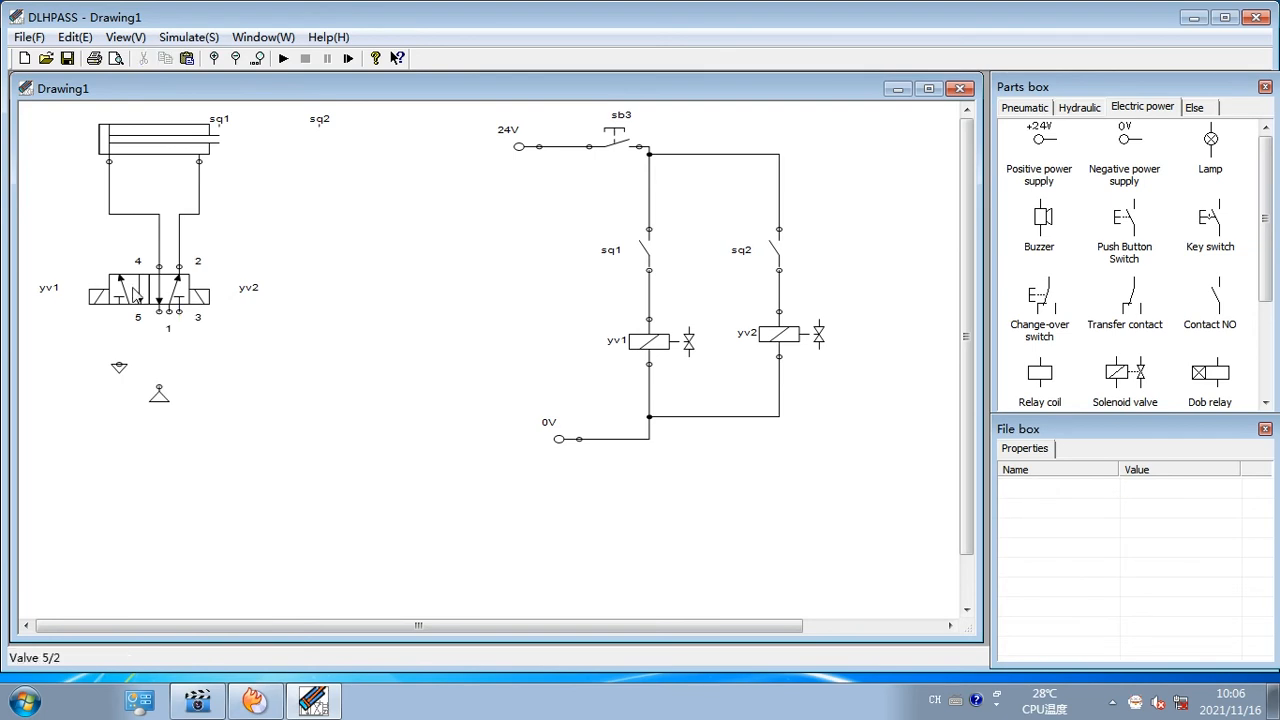
Duplicate the exhaust and place the copy below port 3 of the 5/2 valve
left_click(121, 367)
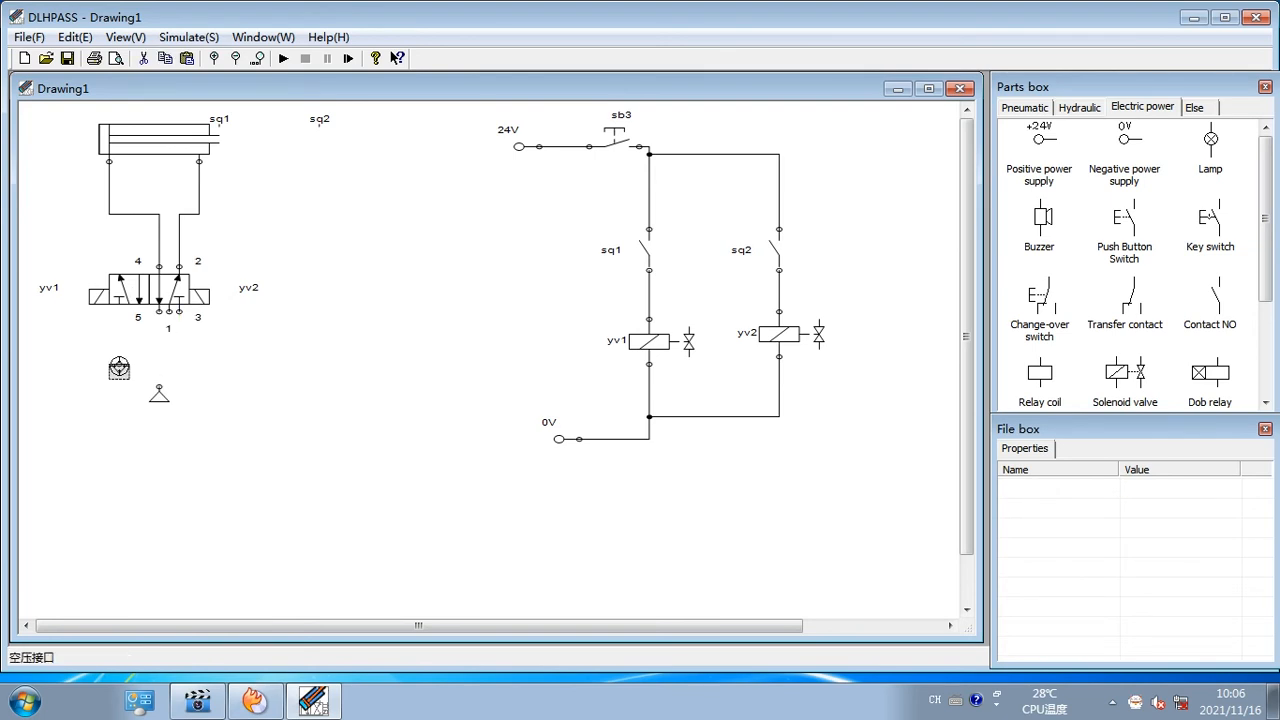
key("ctrl+v")
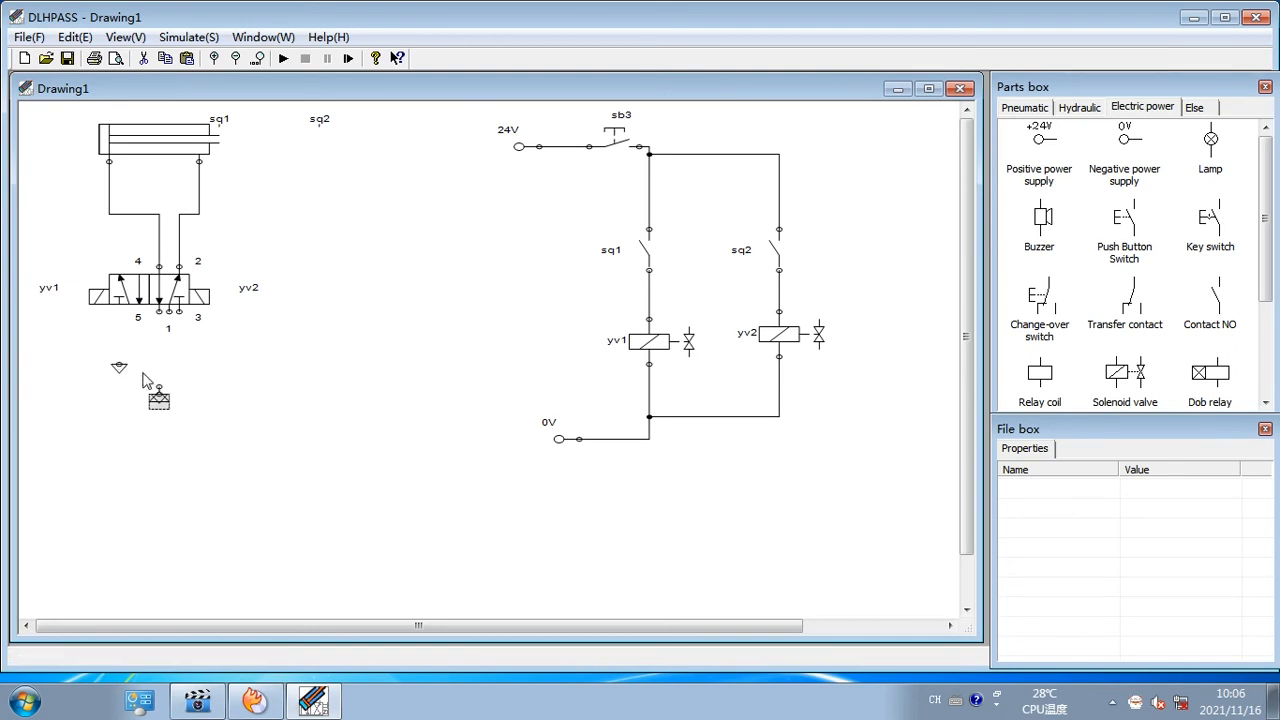
left_click_drag(161, 401, 161, 417)
left_click_drag(159, 418, 200, 360)
Connect valve ports 5 and 3 to the exhausts beneath them and port 1 to the air source
left_click_drag(120, 366, 160, 312)
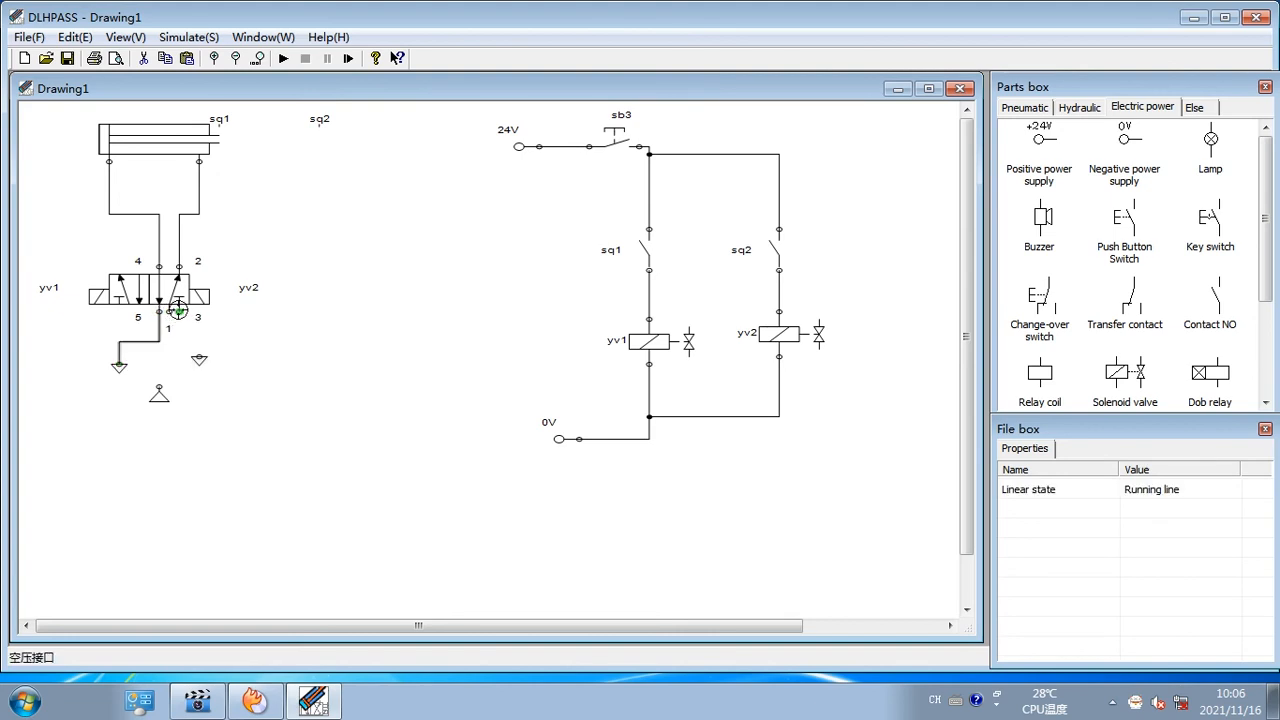
left_click_drag(180, 311, 199, 358)
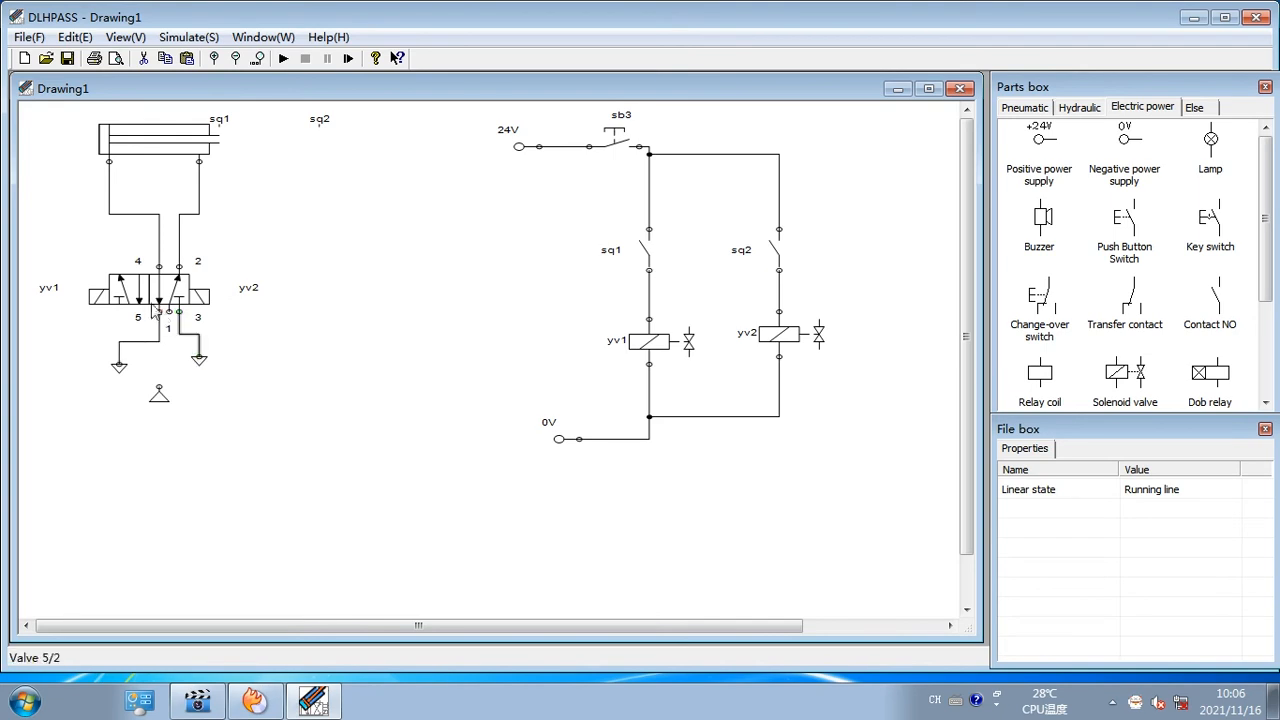
left_click_drag(171, 311, 160, 388)
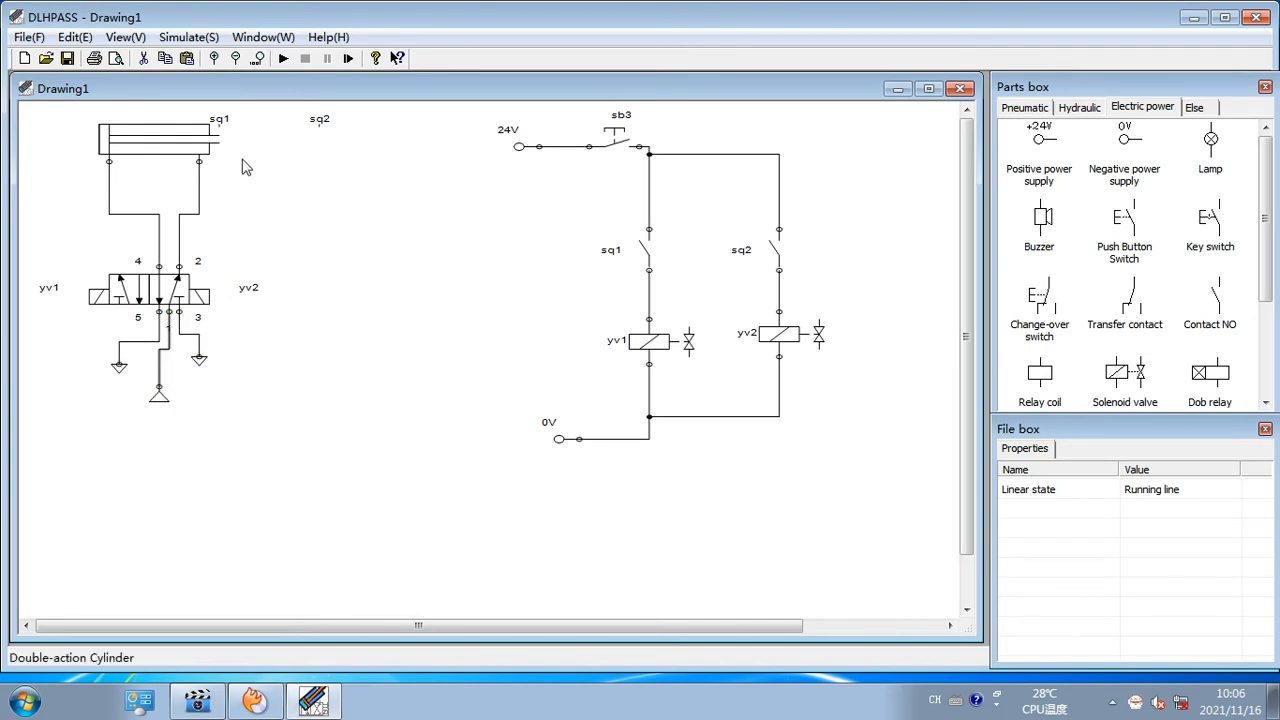
Simulate the corrected circuit and operate push button sb3 repeatedly to check that the valve shifts and the cylinder extends and retracts
left_click(284, 58)
left_click(617, 140)
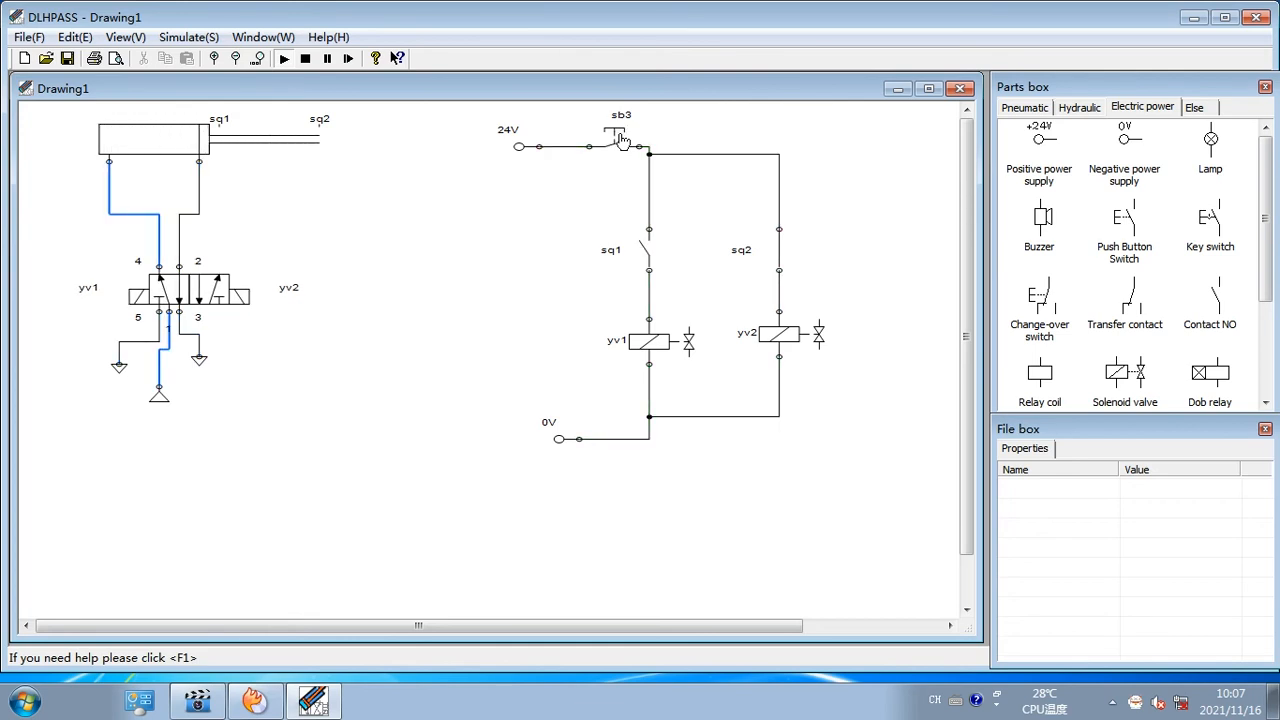
left_click(620, 136)
left_click(619, 135)
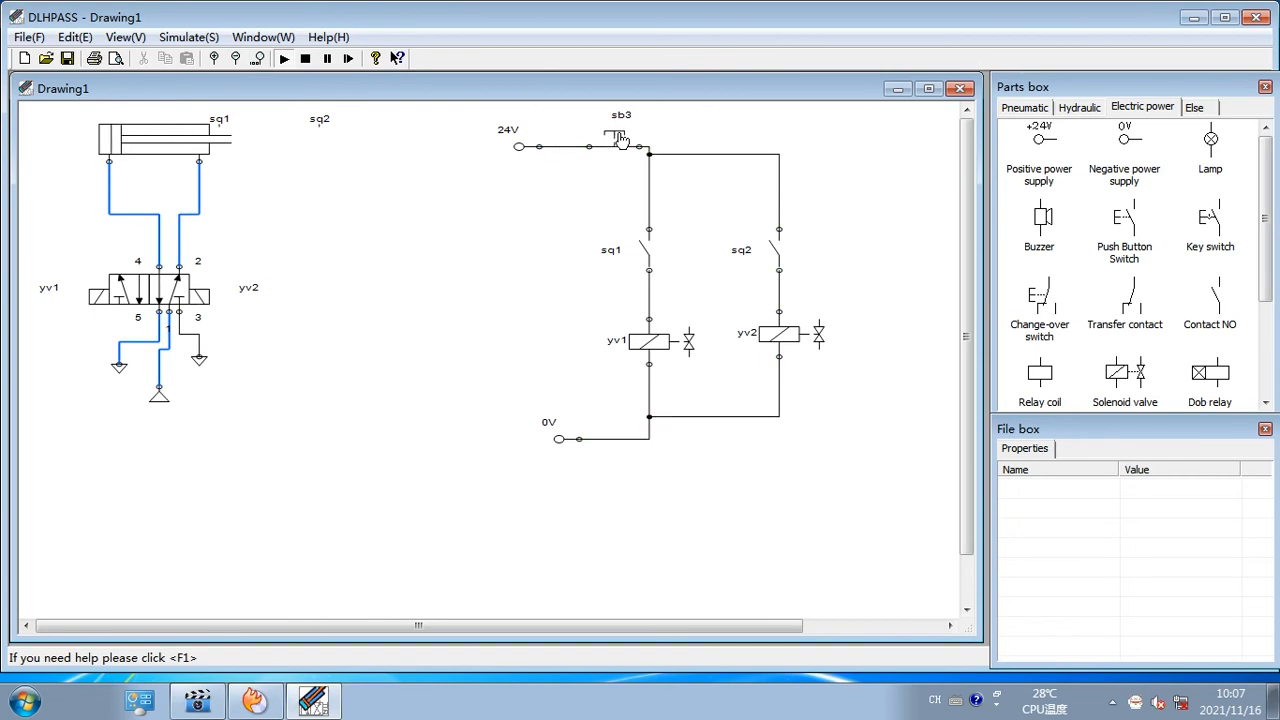
left_click(620, 137)
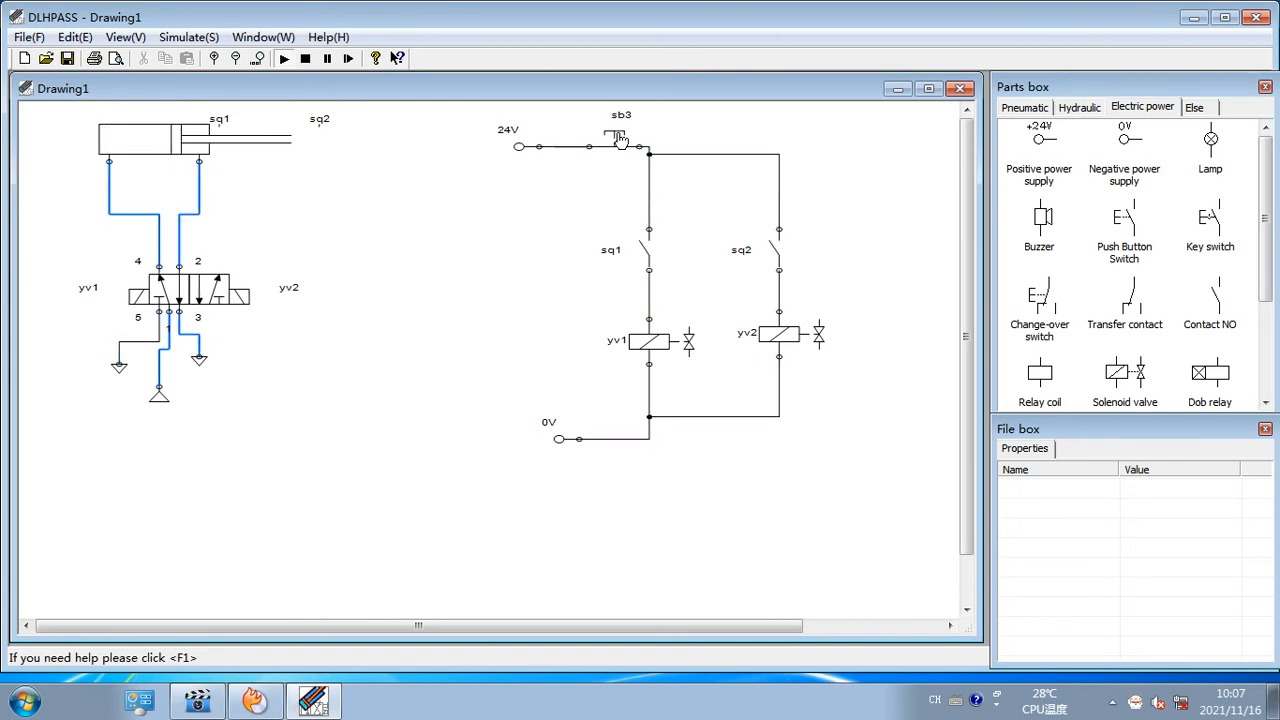
left_click(620, 137)
left_click(620, 137)
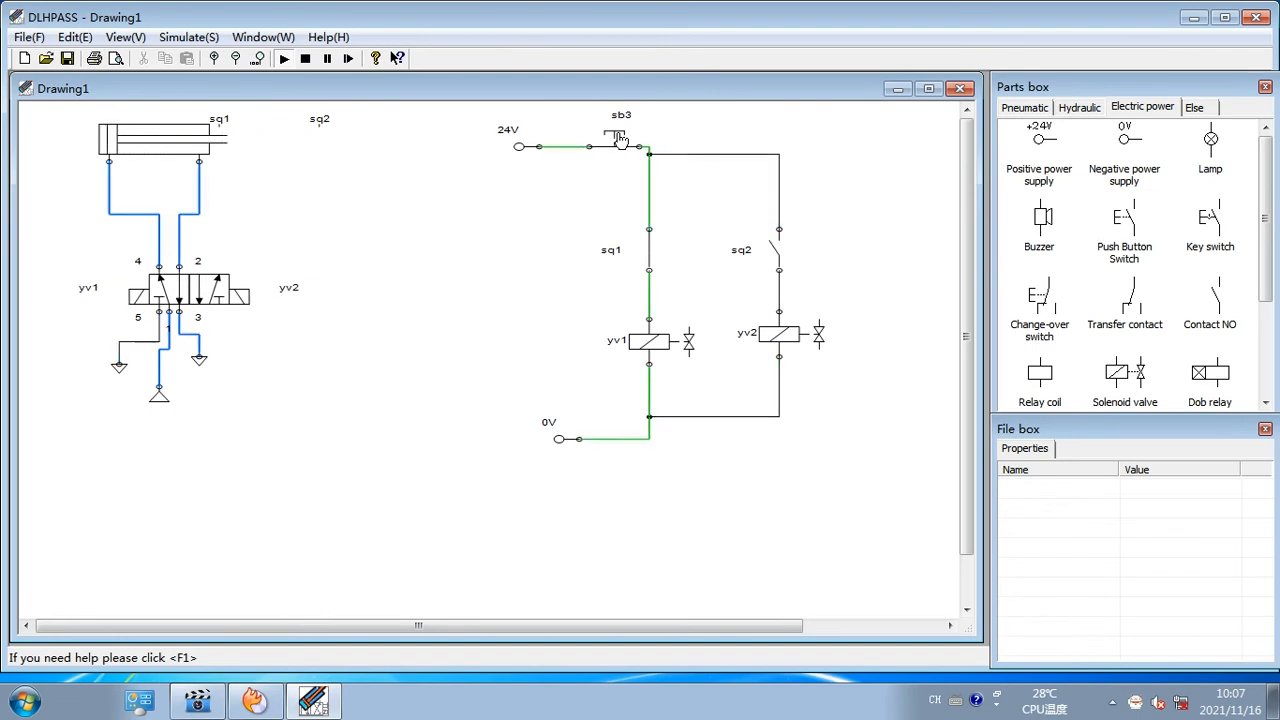
Operate push button sb3 through several more cylinder strokes to check the yv1 and yv2 switching, and stop the simulation
left_click(620, 137)
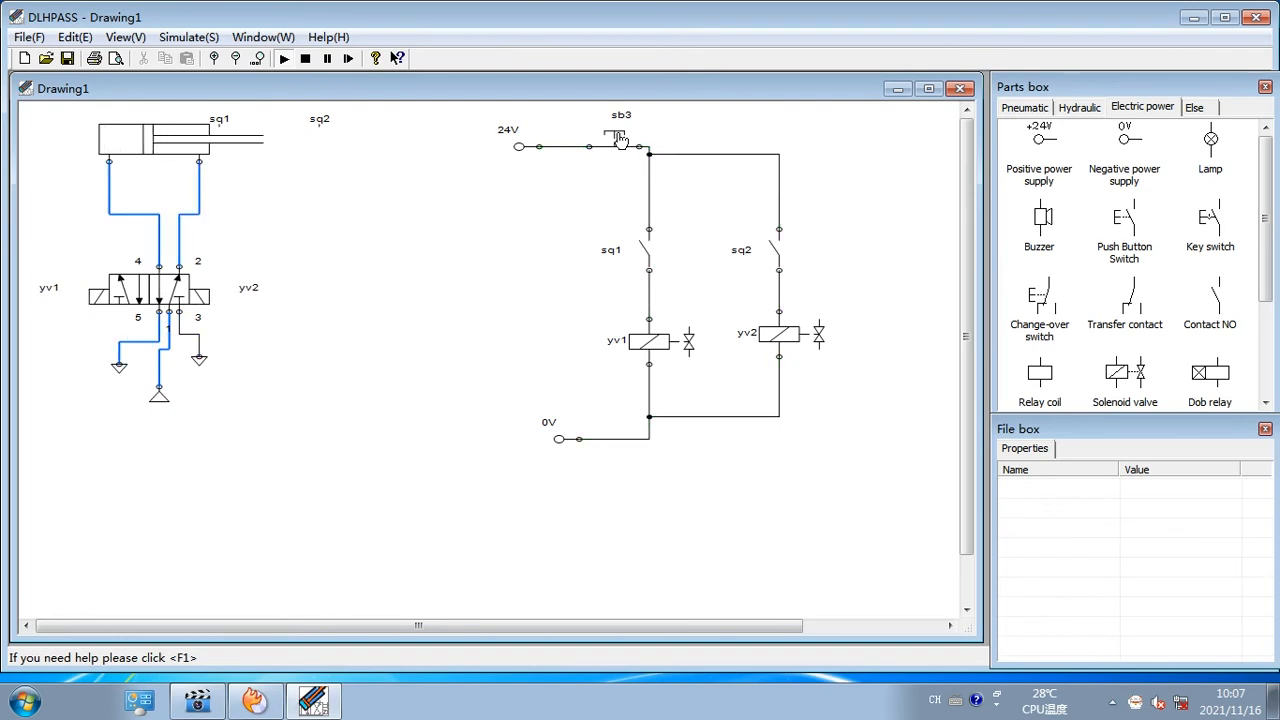
left_click(620, 137)
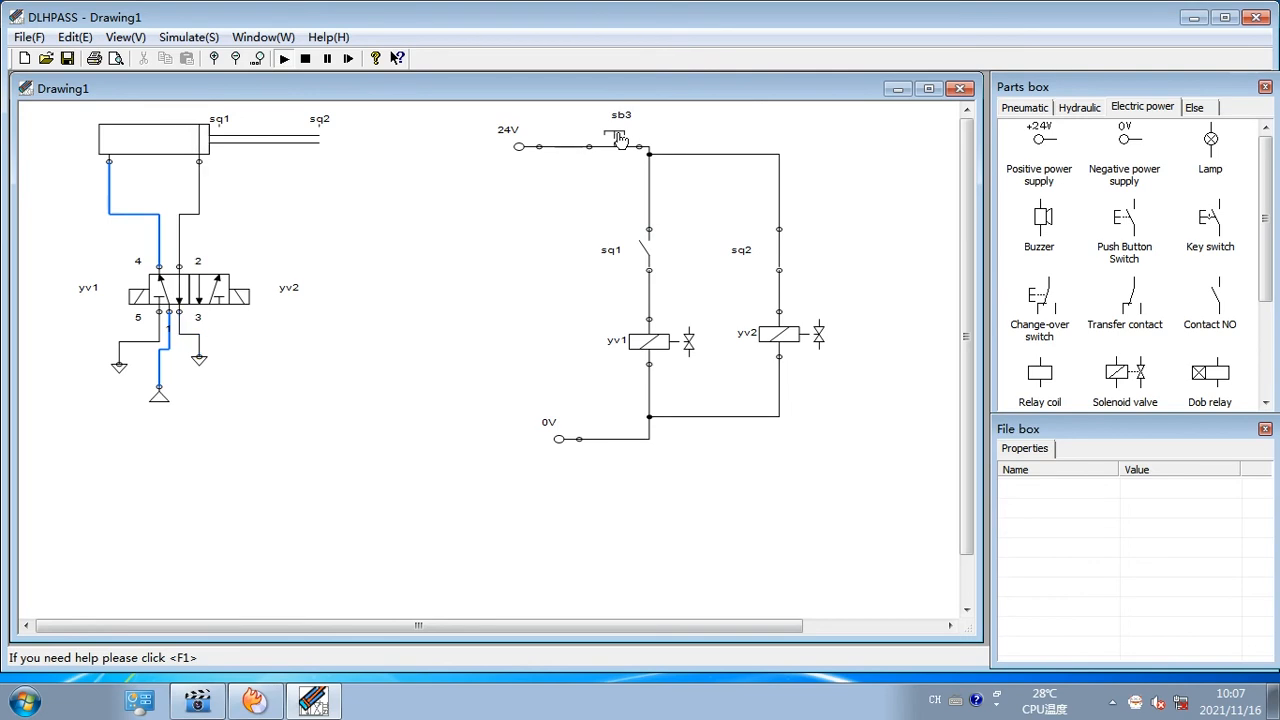
left_click(620, 137)
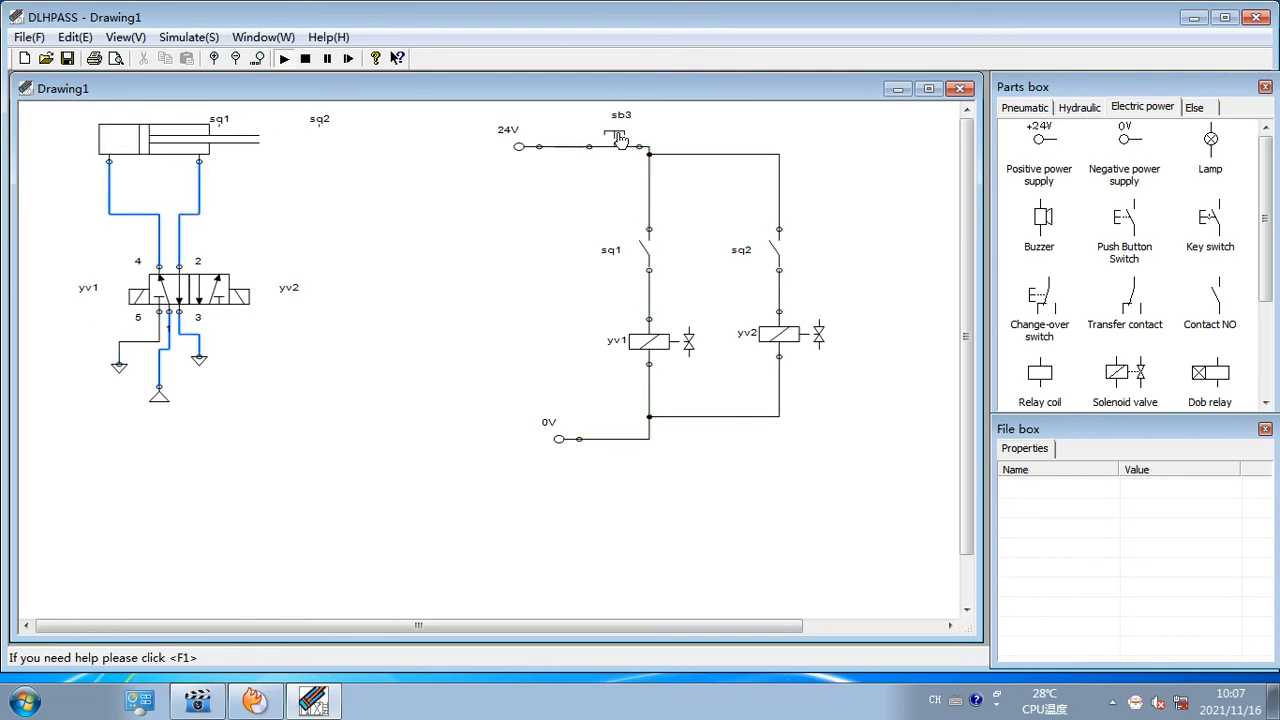
left_click(620, 137)
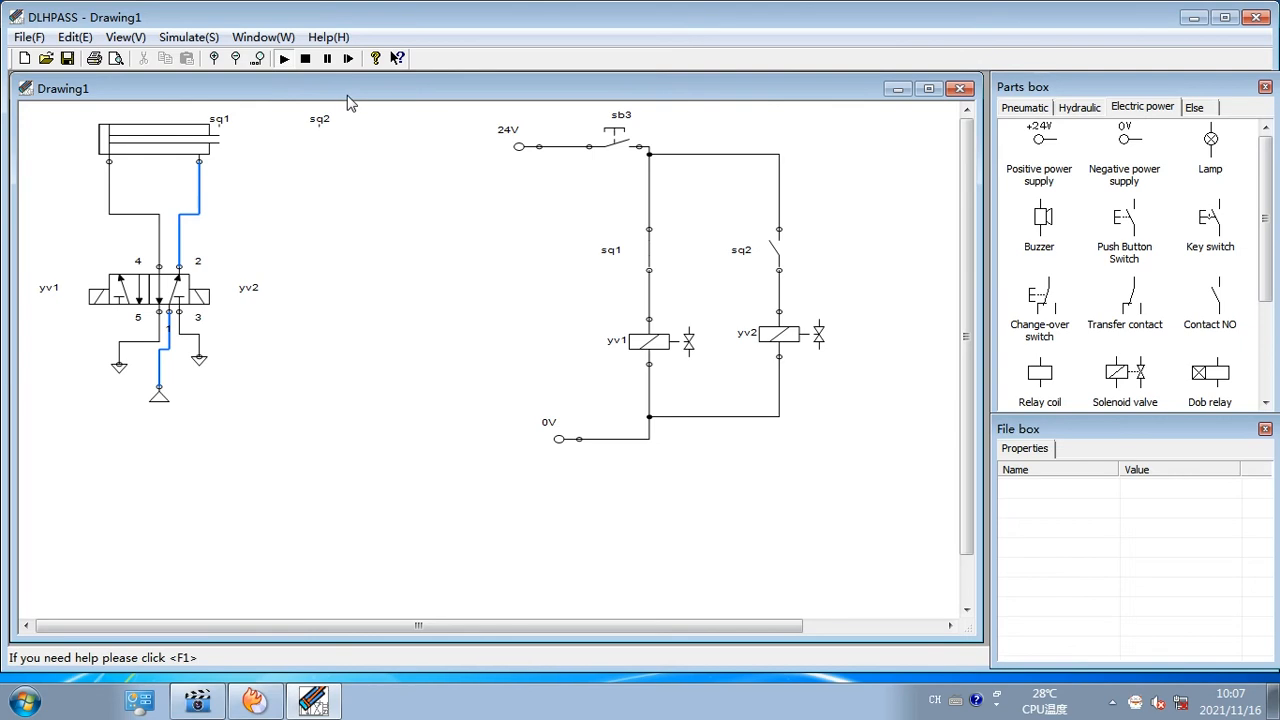
left_click(305, 59)
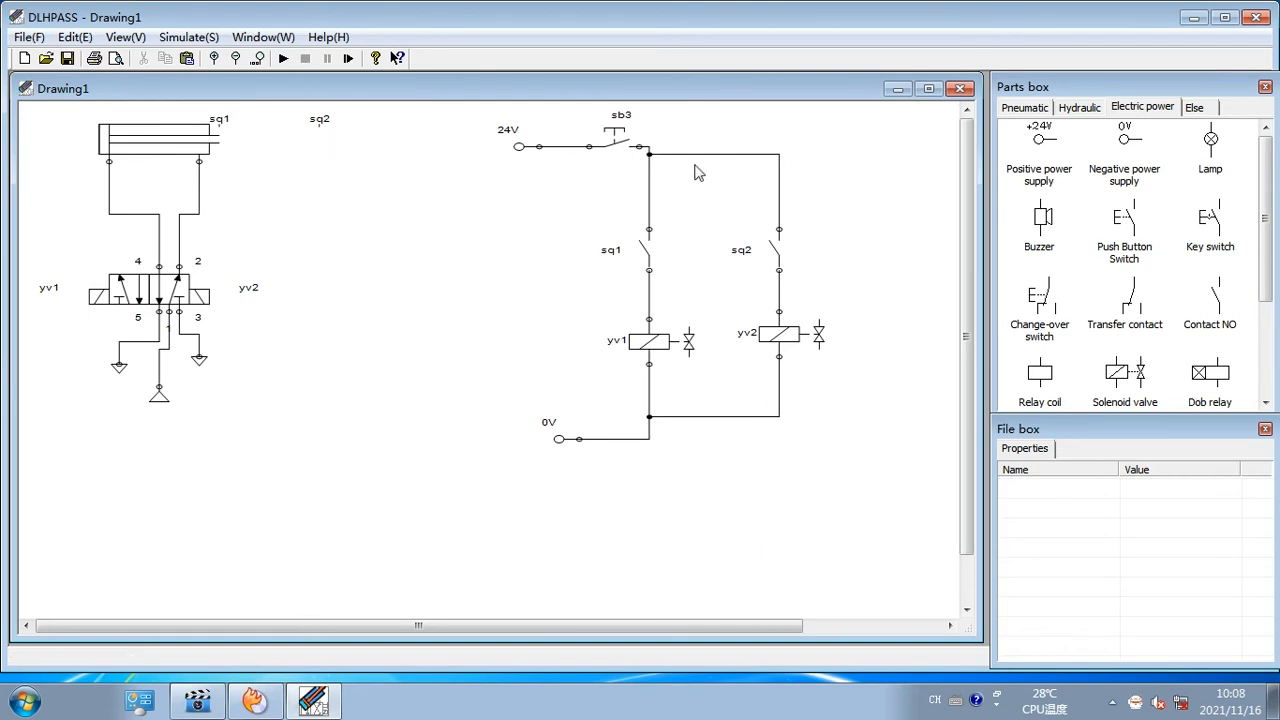
Delete push button sb3 and the line joining the upper terminals of contacts sq1 and sq2
left_click(628, 163)
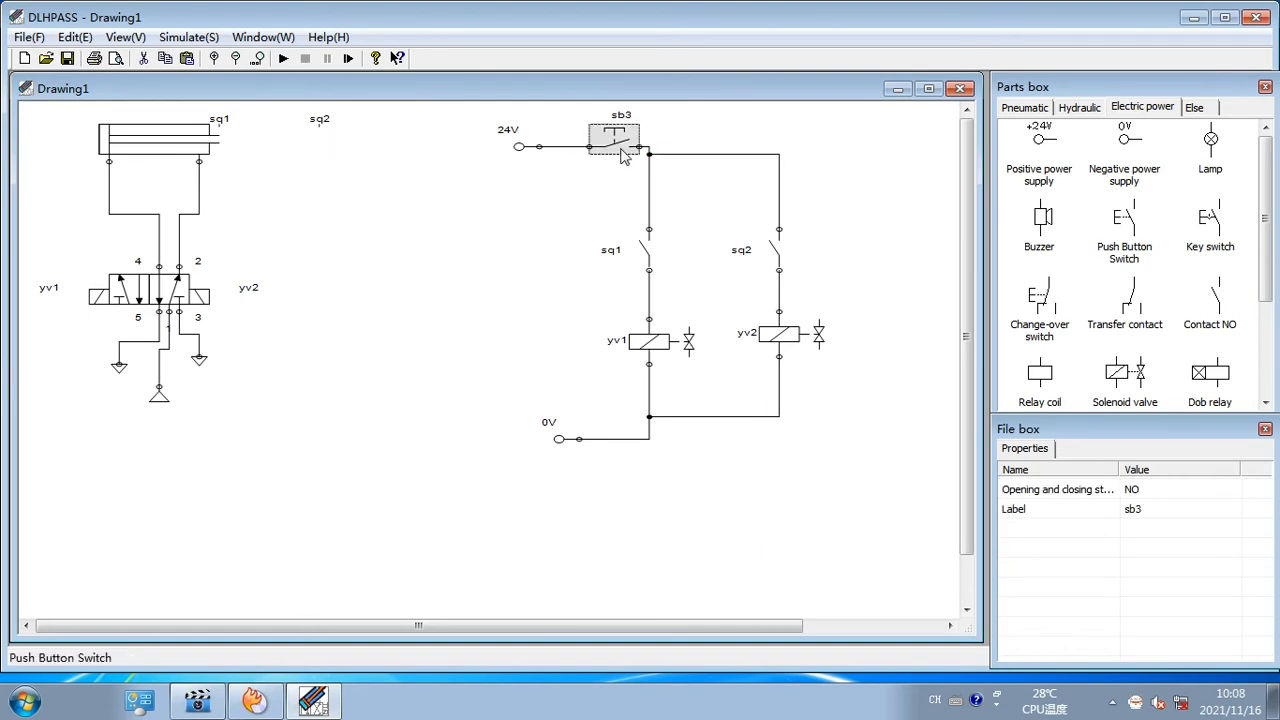
key("Delete")
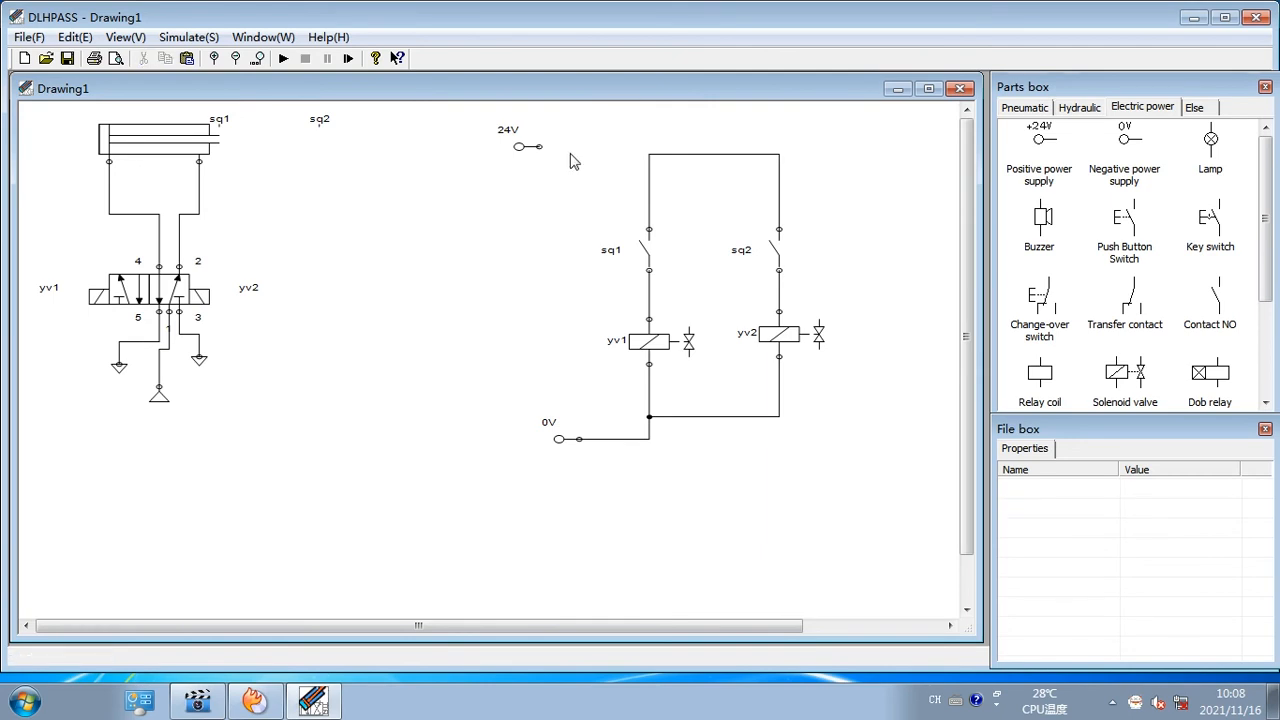
left_click(649, 214)
key("Delete")
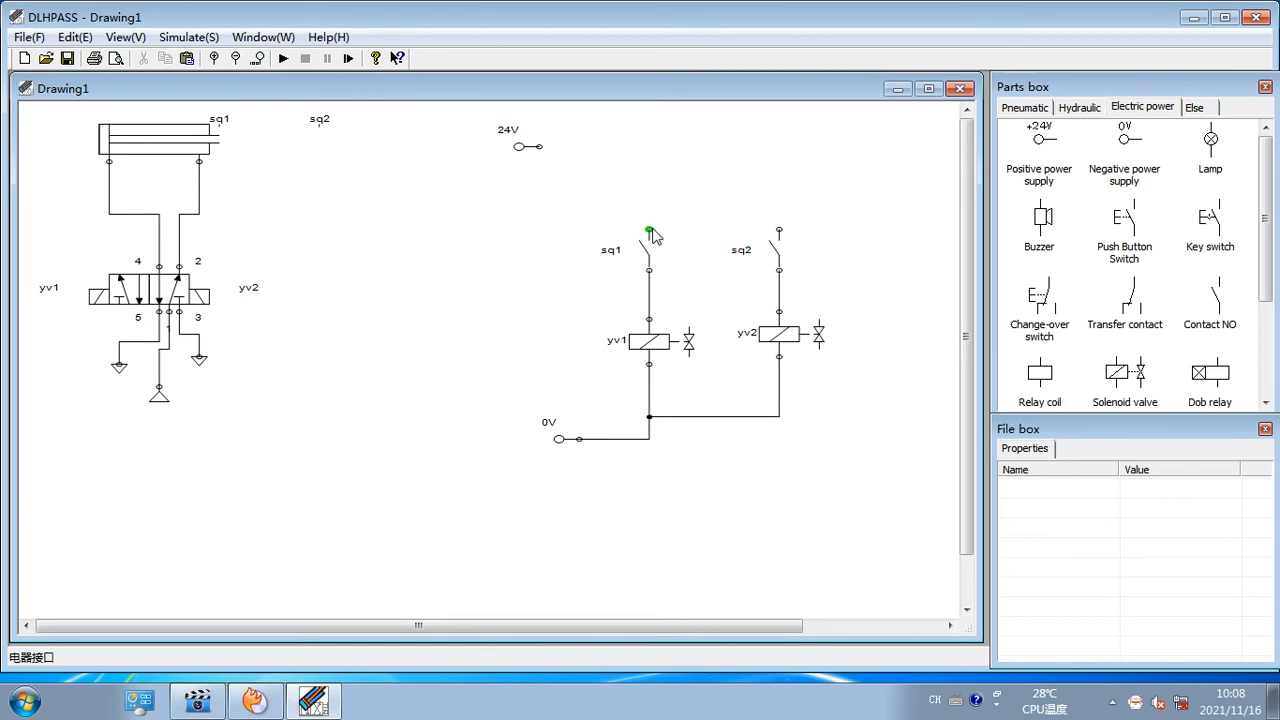
Delete the lines from sq1 to solenoid yv1, from sq2 to solenoid yv2, and from yv1 down to the 0V line
left_click(649, 298)
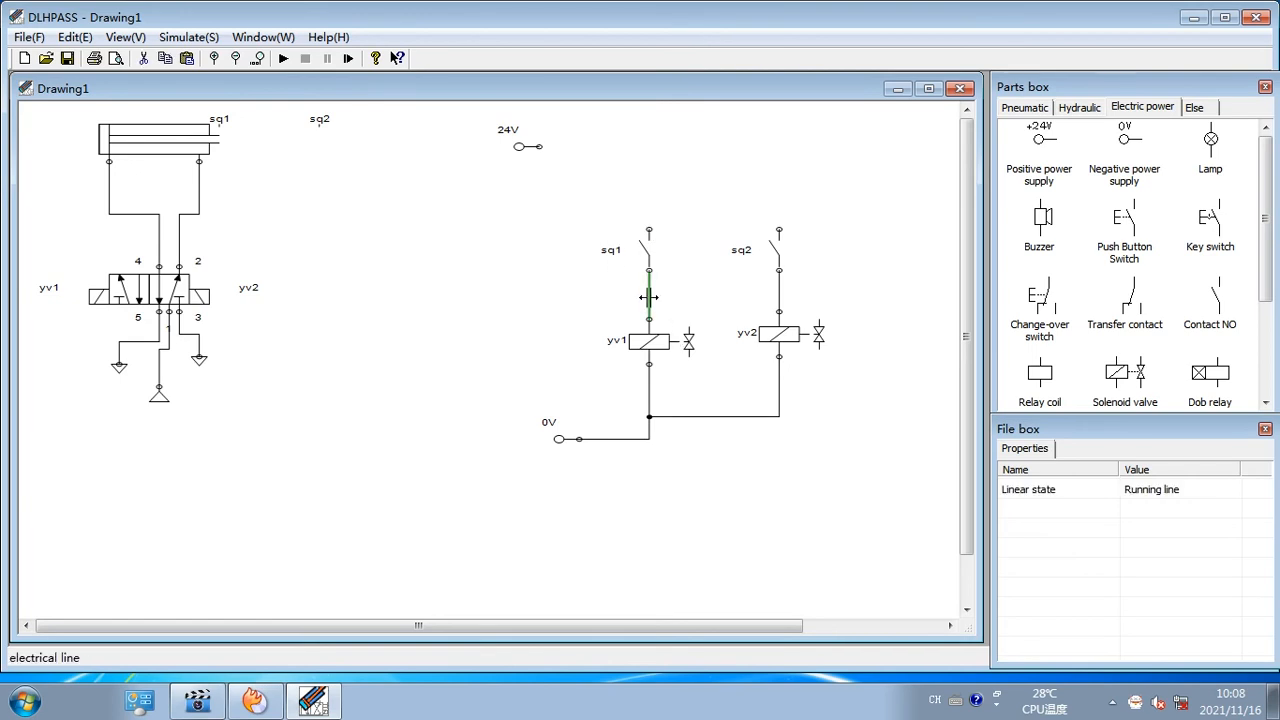
key("Delete")
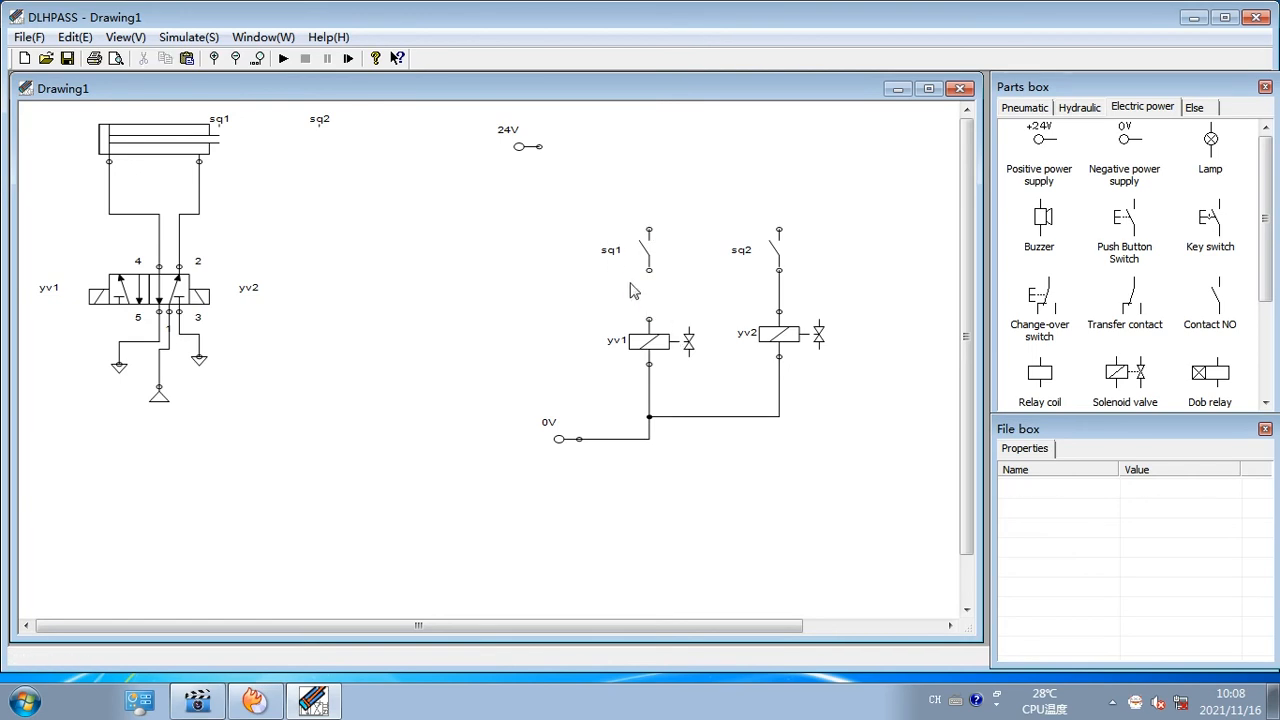
left_click(776, 300)
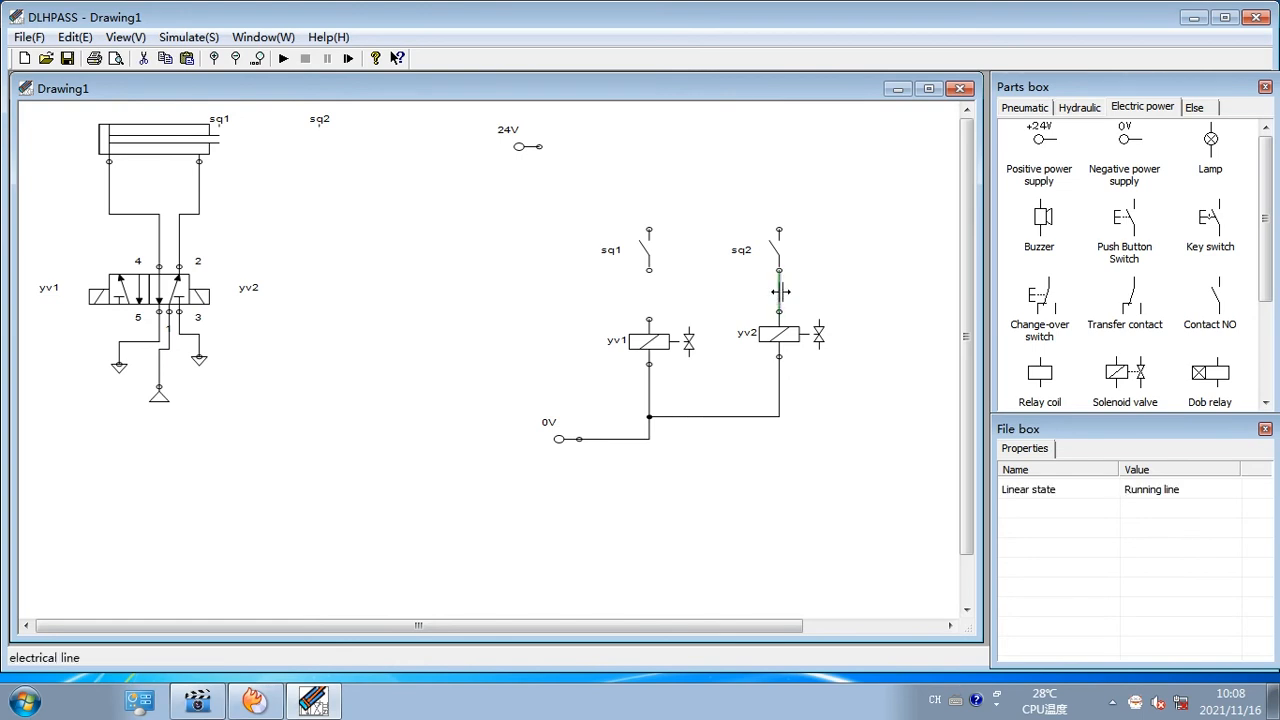
key("Delete")
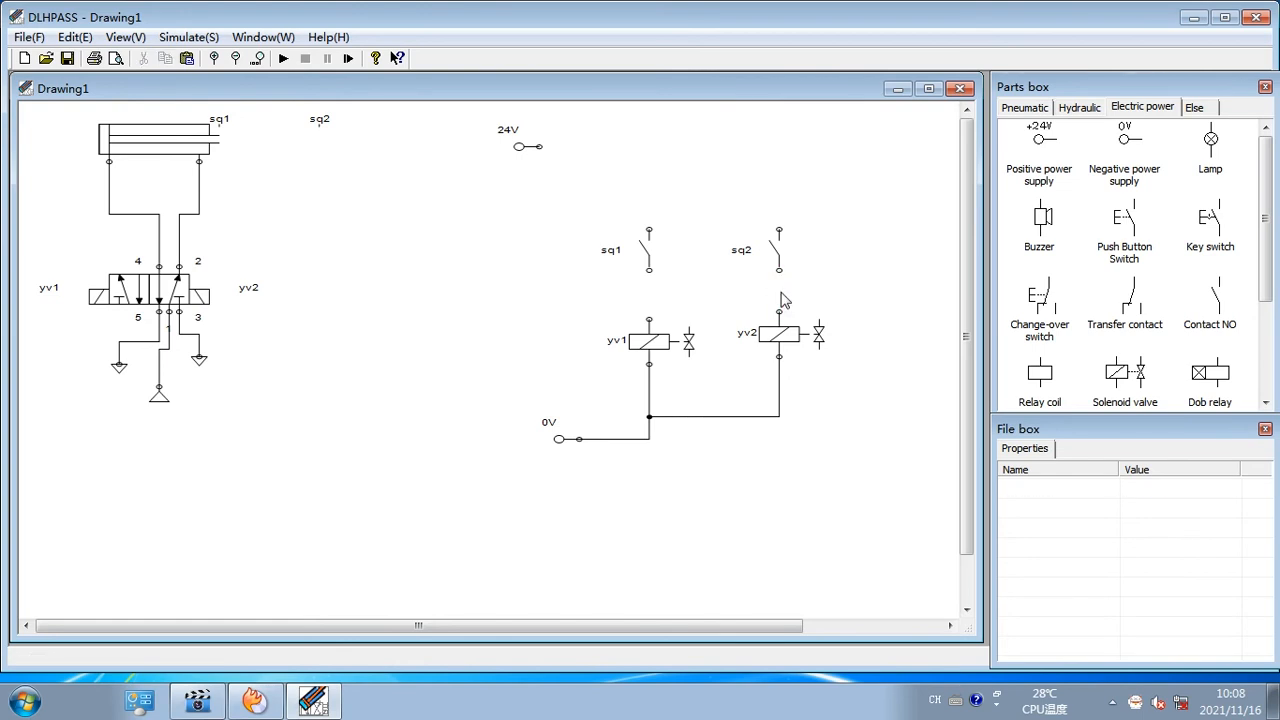
left_click(650, 386)
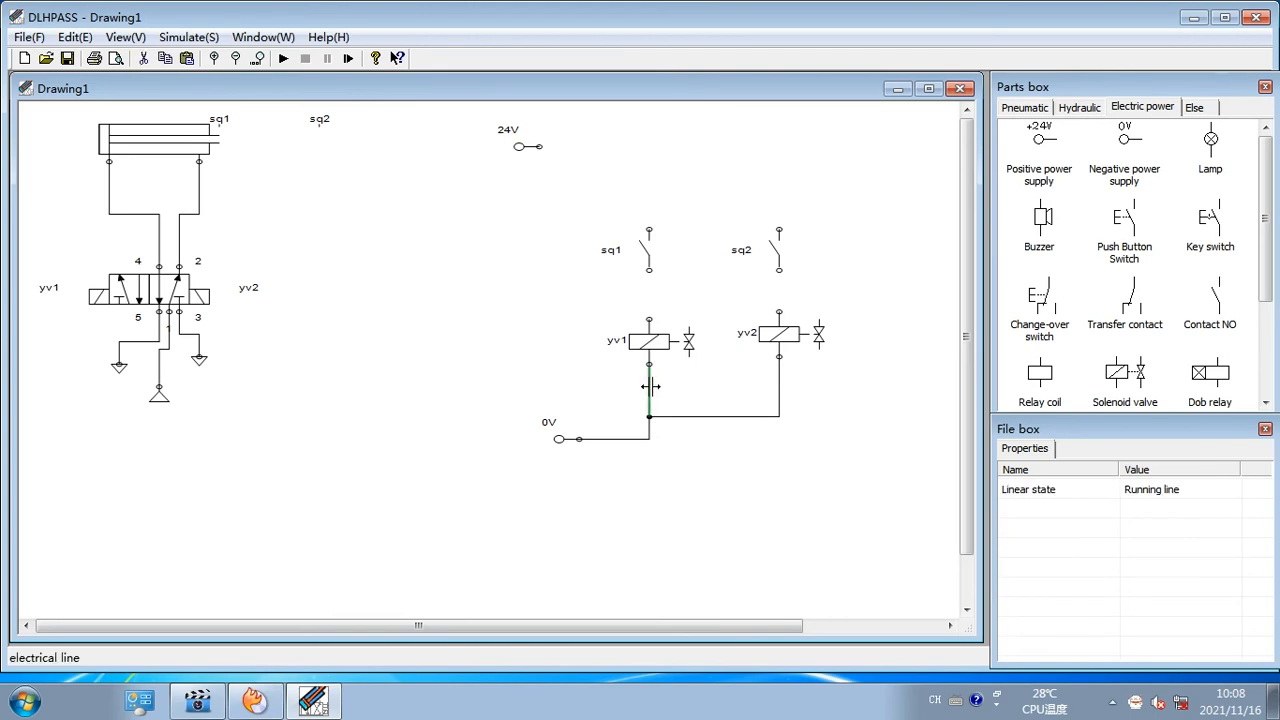
key("Delete")
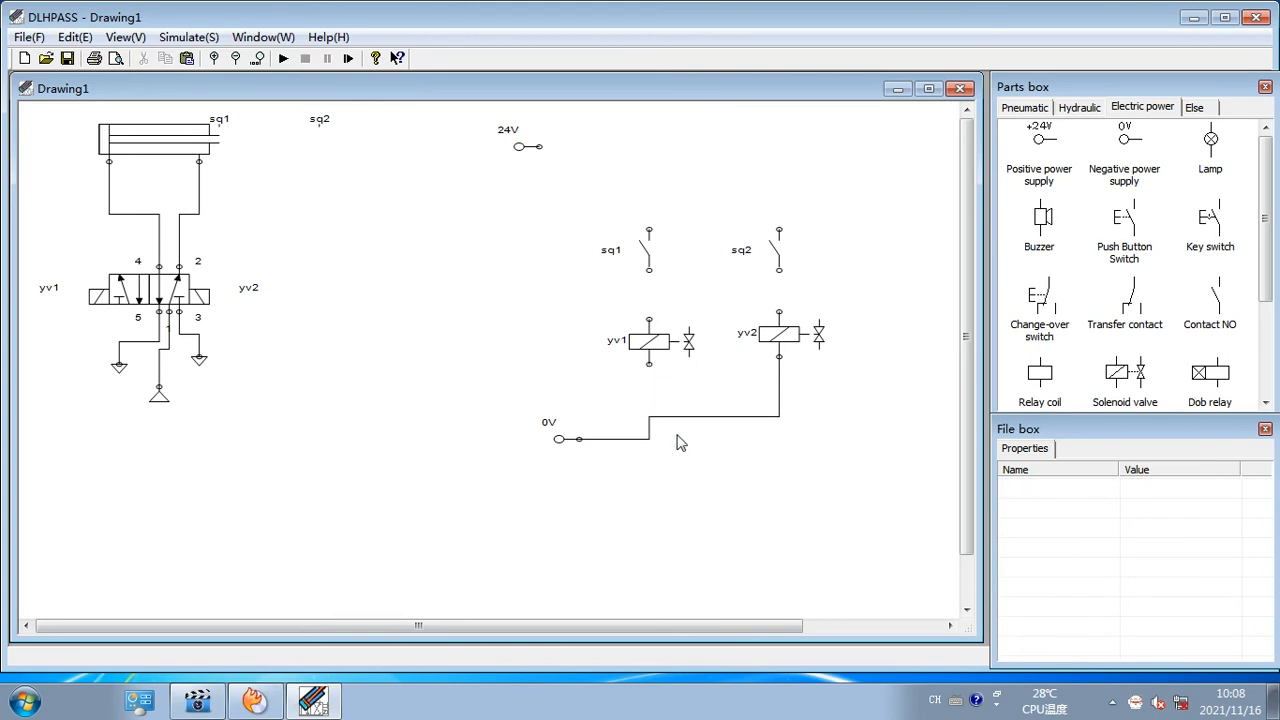
Delete the wire between solenoid yv2 and 0V and the air line joining the cylinder's left port to valve port 4
left_click(677, 416)
key("Delete")
left_click(110, 212)
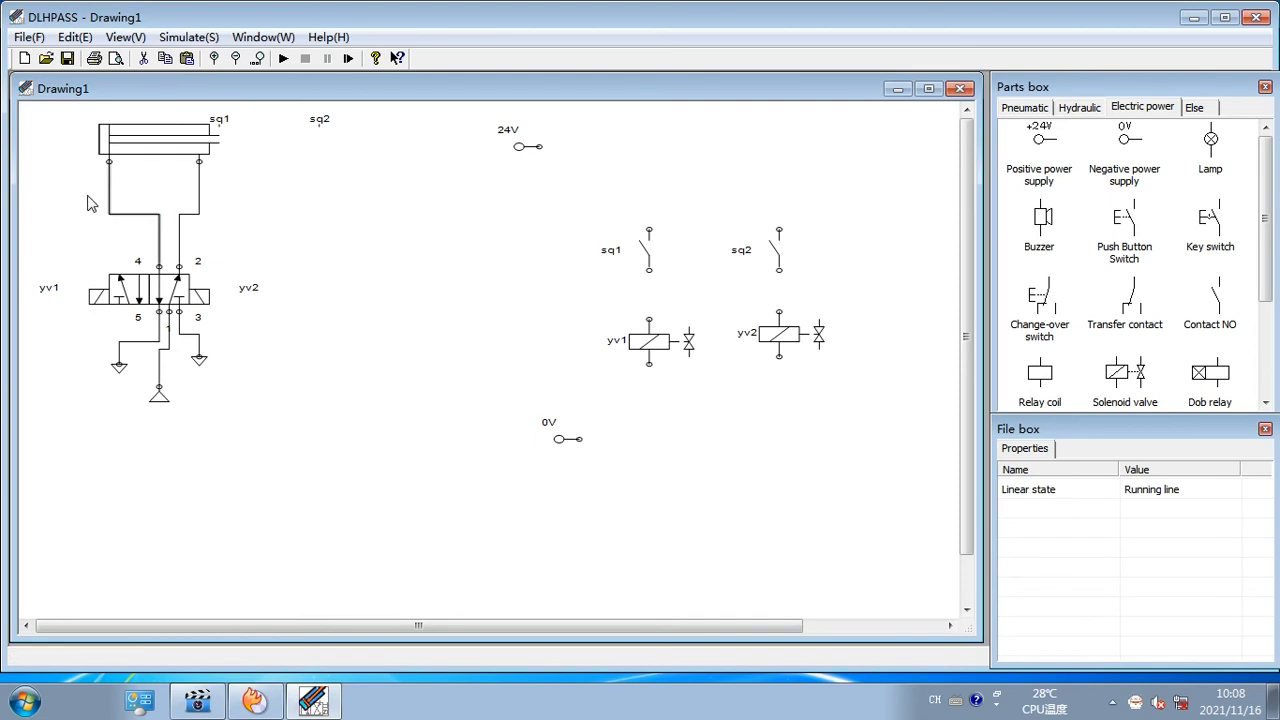
key("Delete")
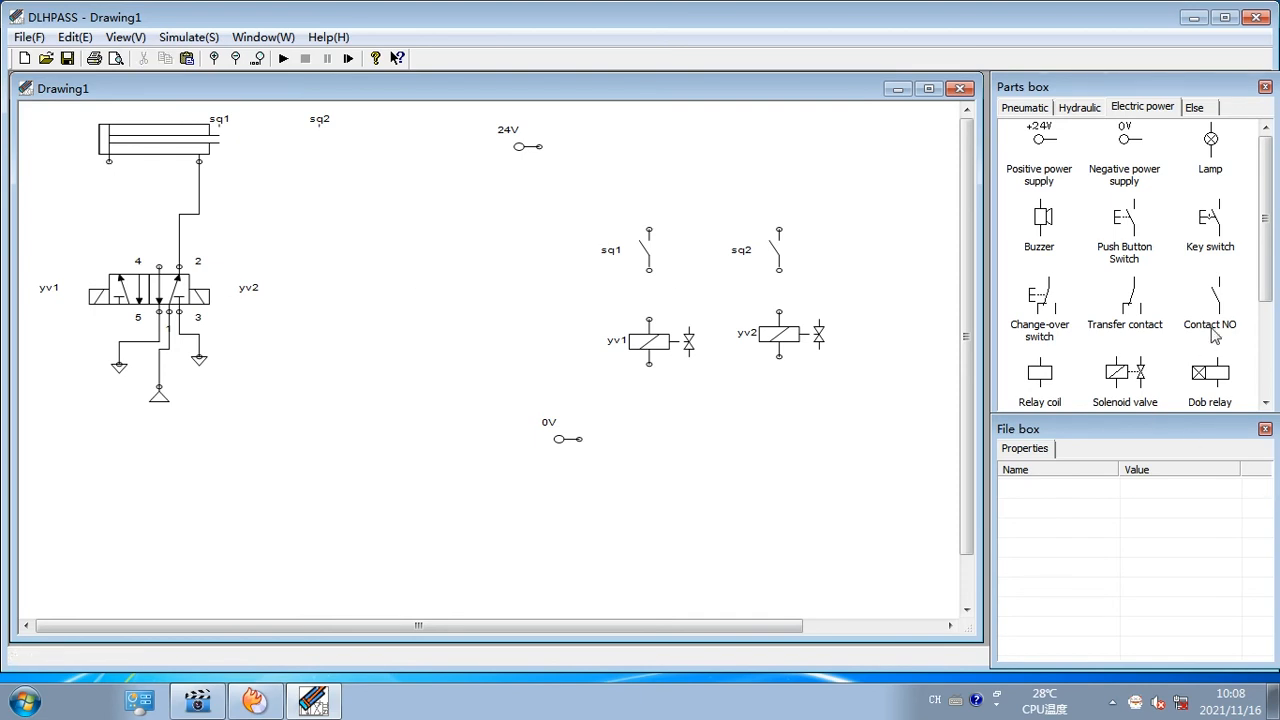
Add an adjustable one-way throttle valve between the cylinder's left port and the directional valve
scroll(1207, 312, "down", 1)
mouse_move(1268, 236)
left_mouse_down()
mouse_move(1263, 330)
mouse_move(1268, 237)
left_mouse_up()
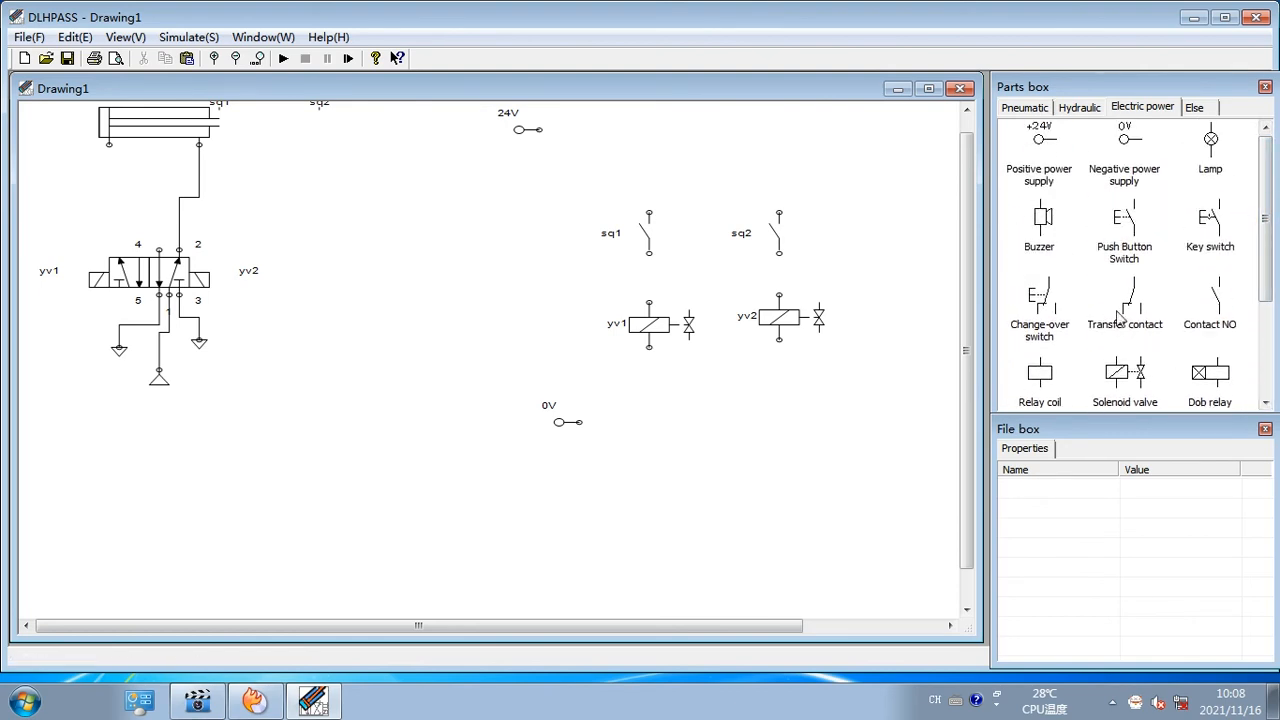
scroll(1112, 282, "down", 2)
left_click_drag(1270, 263, 1273, 300)
left_click(1020, 110)
left_click_drag(1210, 230, 99, 162)
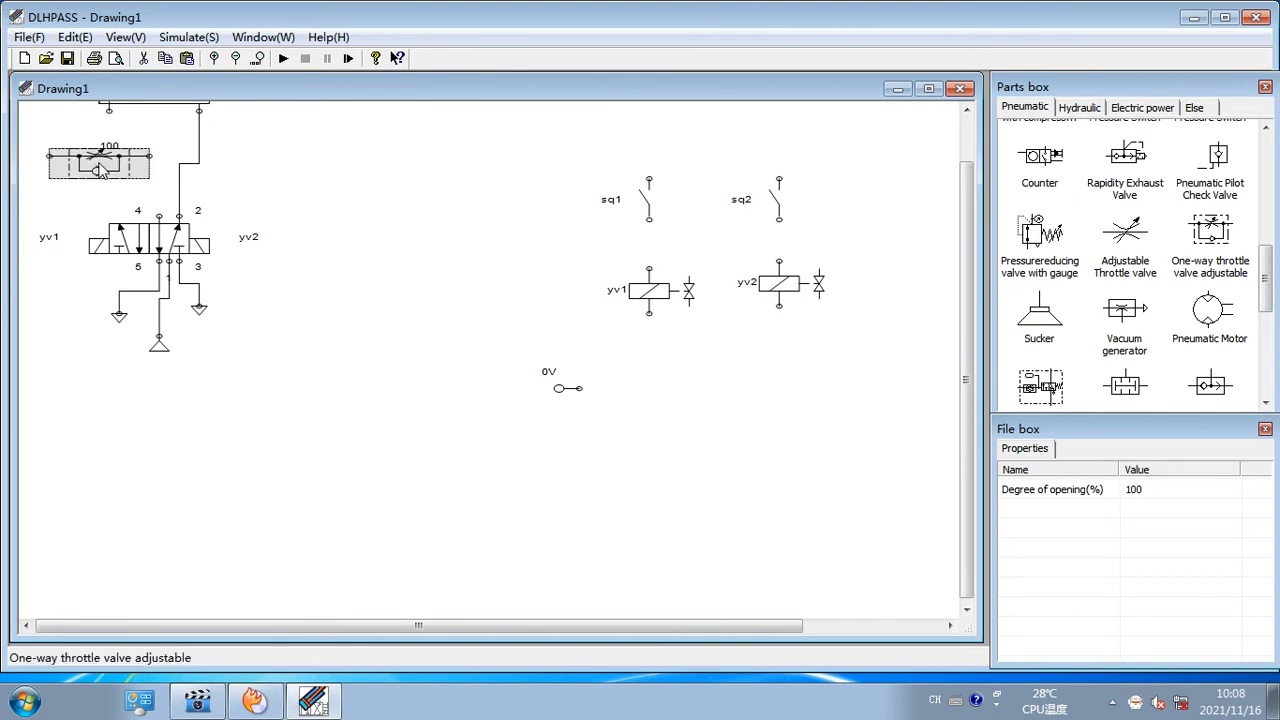
left_click(148, 252)
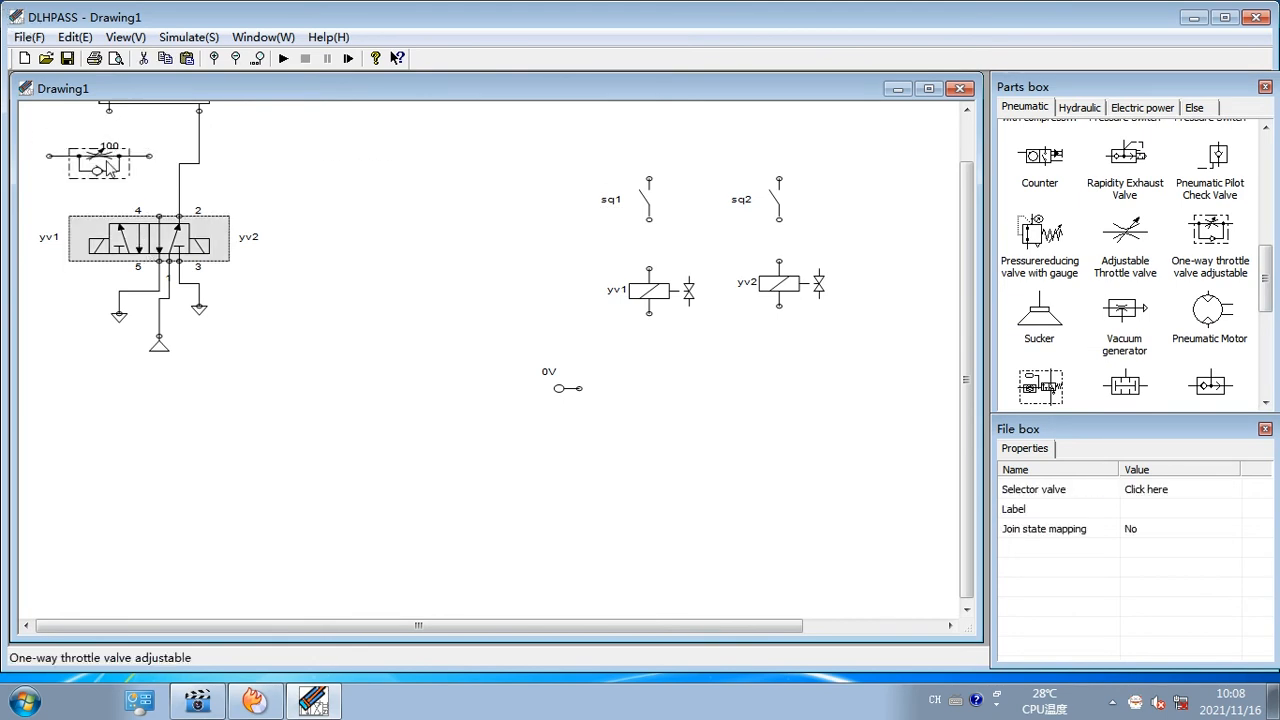
Rotate the throttle valve 90° and connect it between the cylinder's left port and valve port 4
right_click(107, 162)
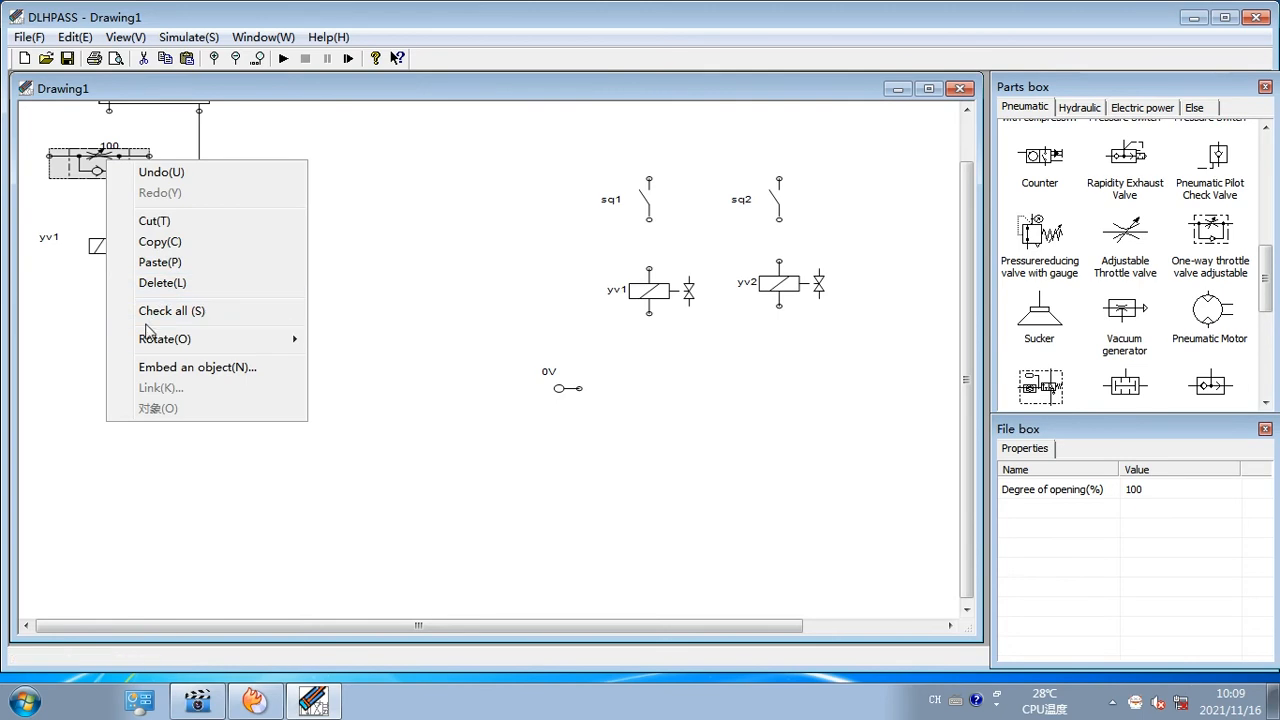
mouse_move(155, 352)
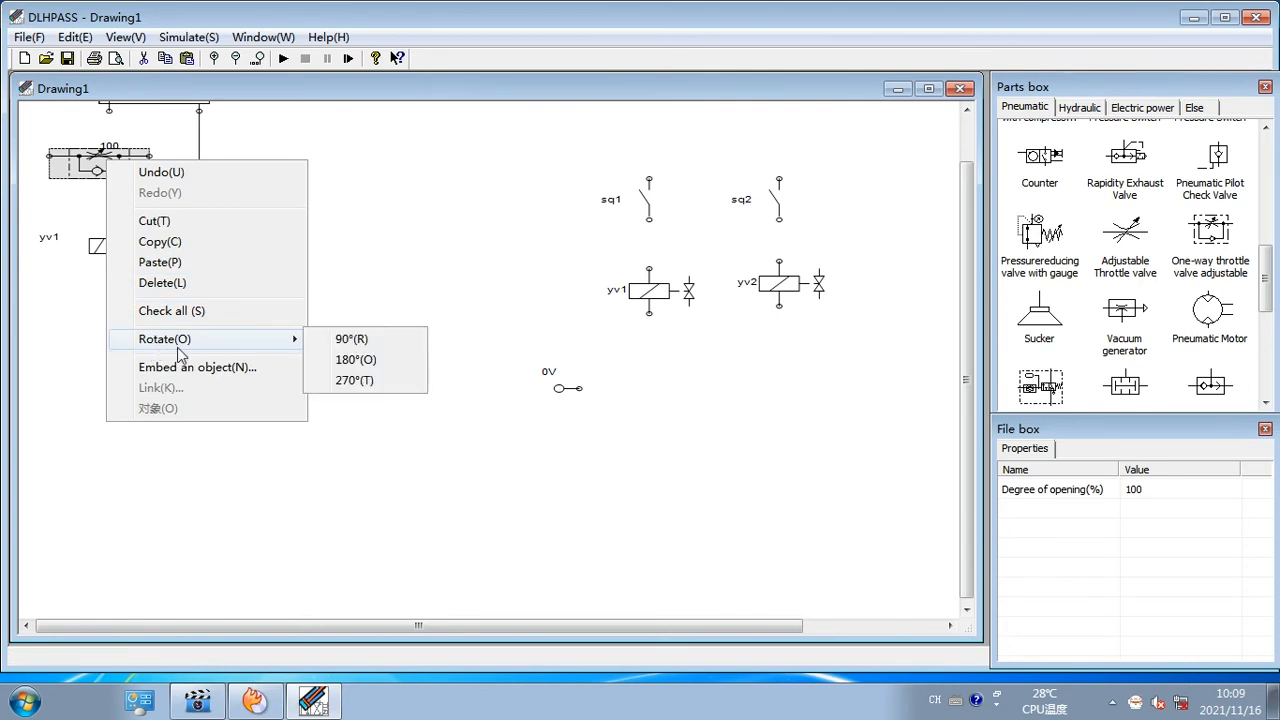
left_click(355, 343)
left_click_drag(62, 188, 82, 168)
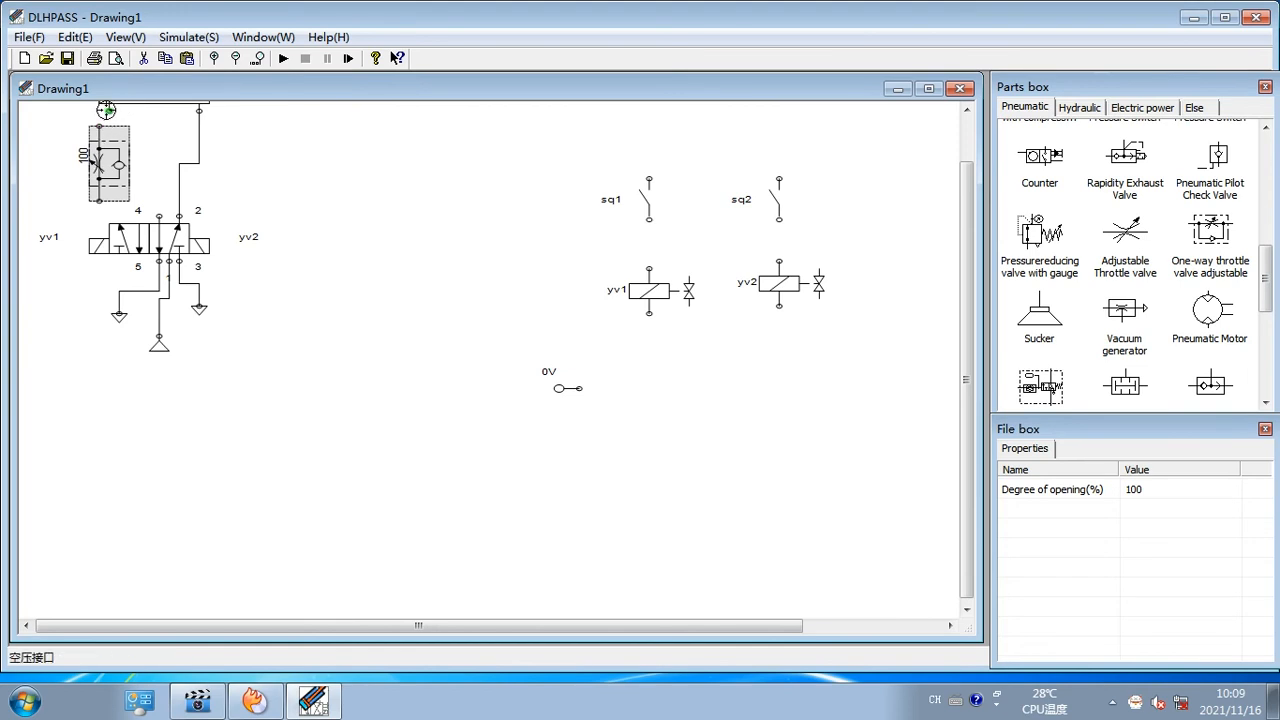
left_click_drag(102, 121, 108, 110)
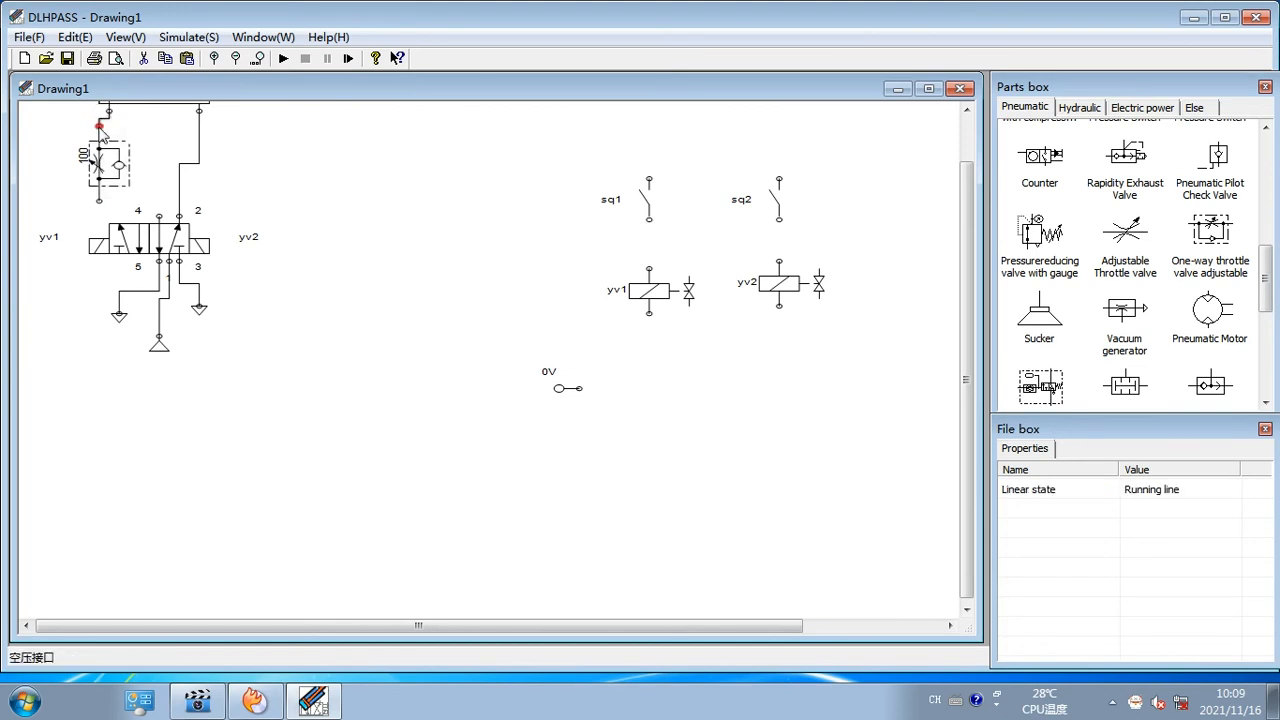
left_click_drag(99, 184, 159, 216)
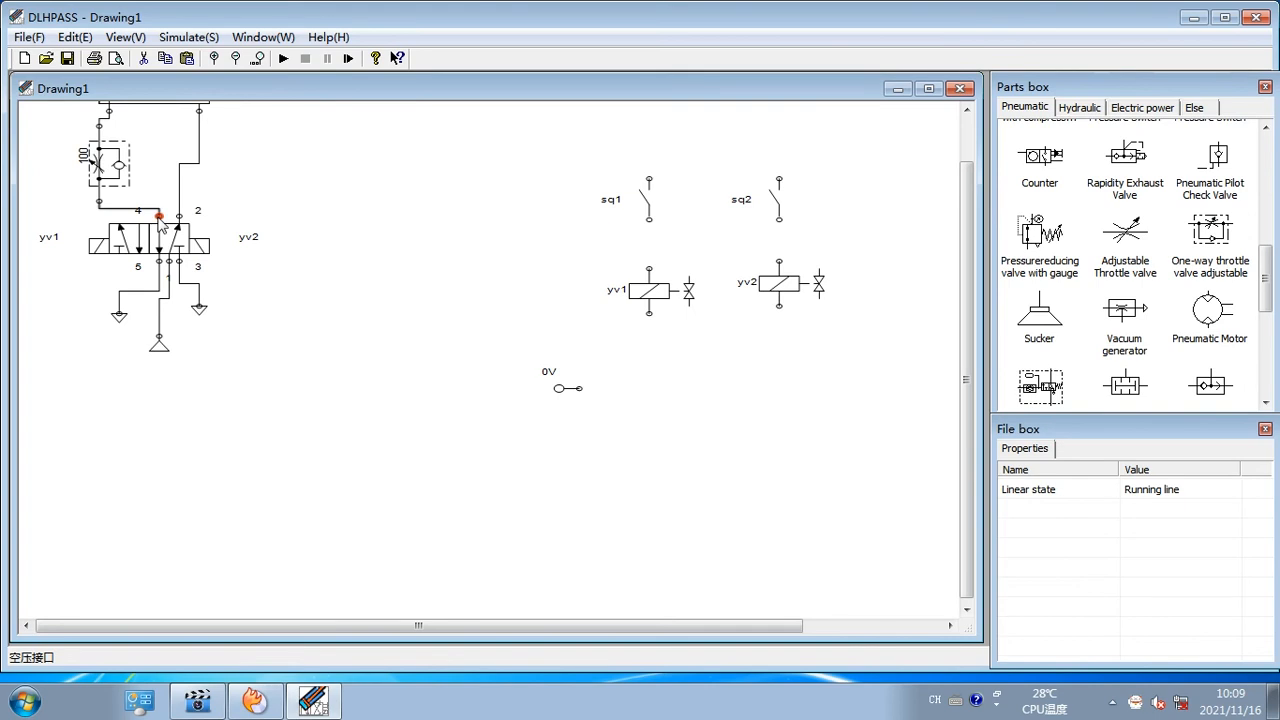
Set the throttle valve's degree of opening to 40%
left_click(96, 168)
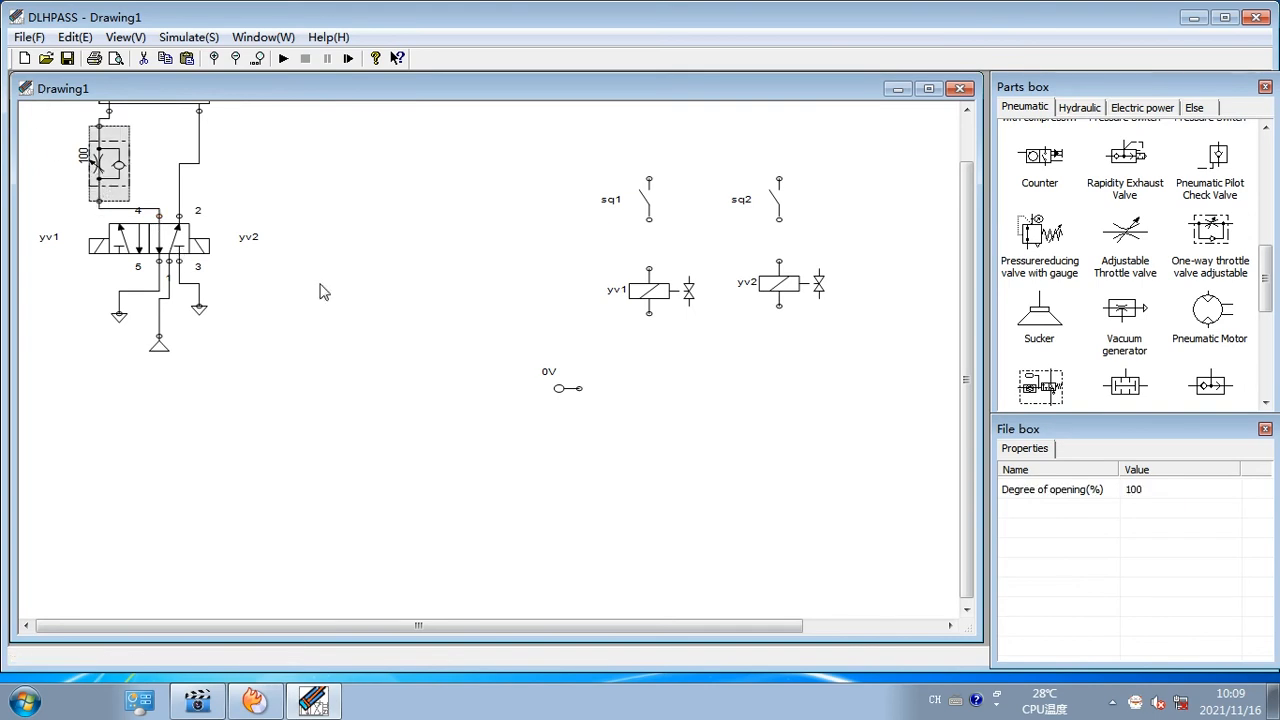
left_click(1173, 488)
left_click(1173, 488)
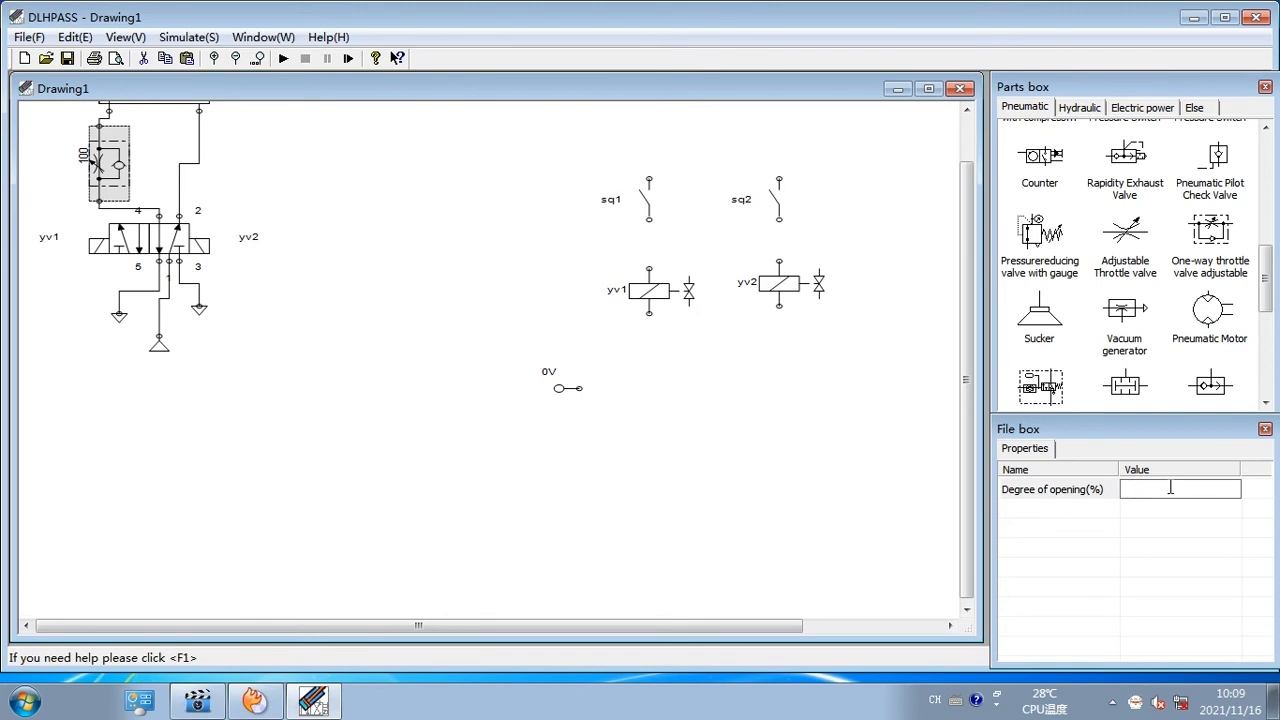
type("40")
key("Return")
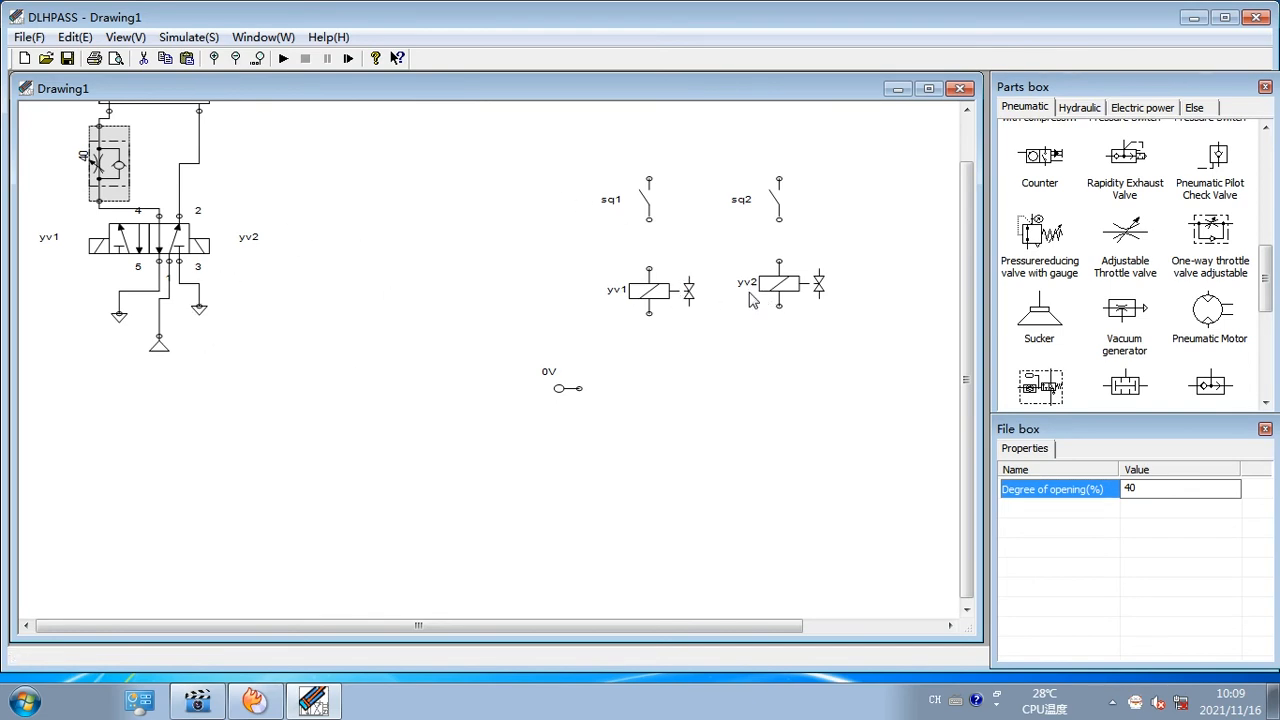
Delete the sq1 and sq2 contacts above the solenoid valves
left_click(648, 212)
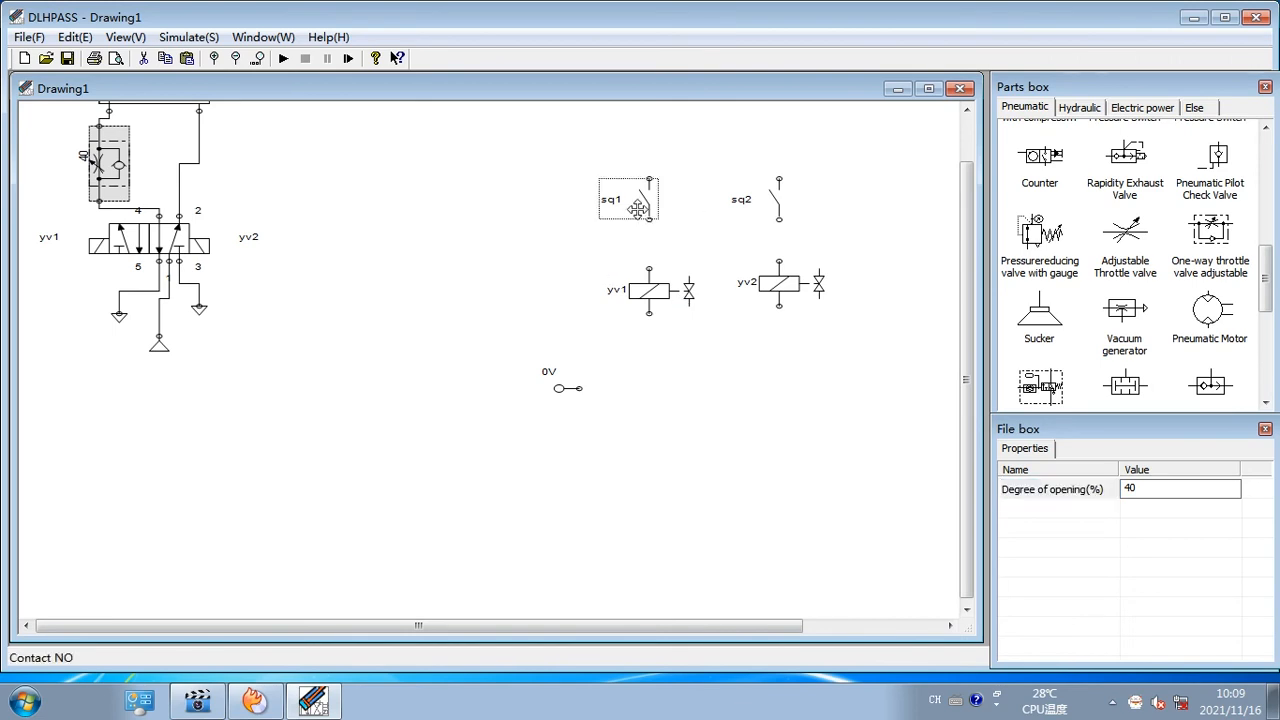
key("Delete")
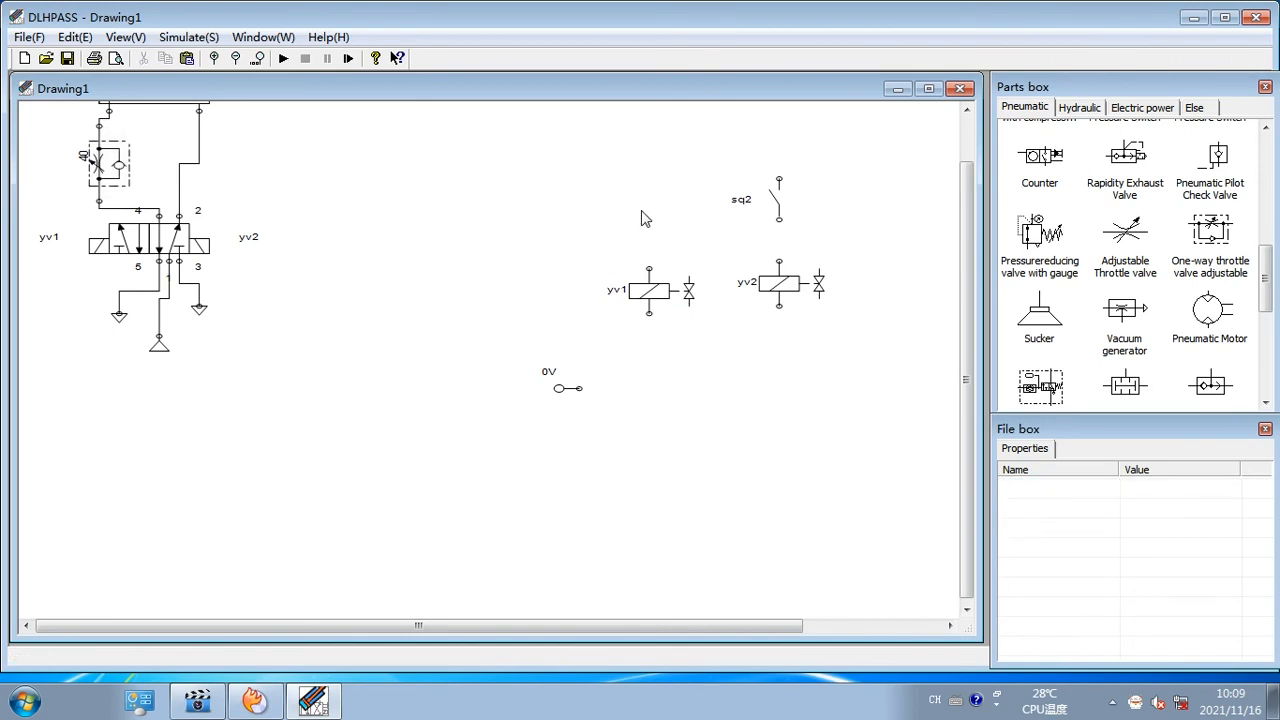
left_click(788, 206)
key("Delete")
Place a push button switch above solenoid yv1 and put a copy of it above solenoid yv2
left_click(1158, 110)
left_click_drag(1135, 222, 657, 190)
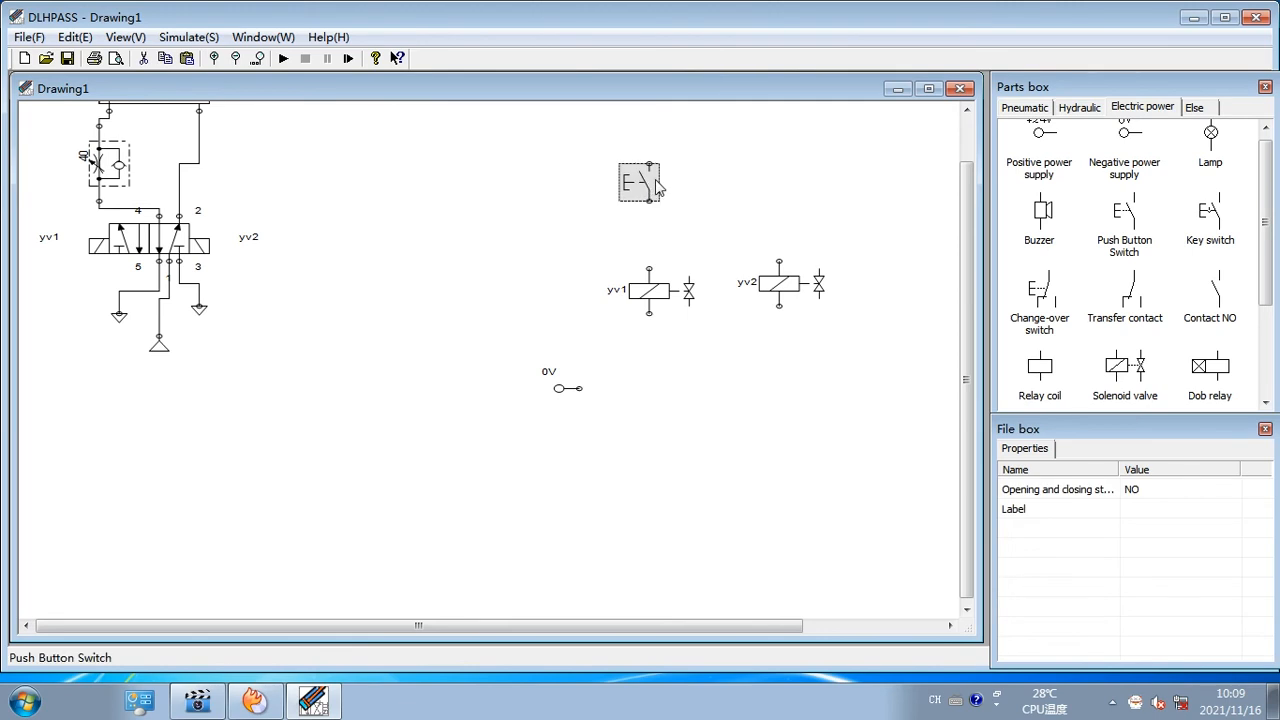
key("ctrl+c")
key("ctrl+v")
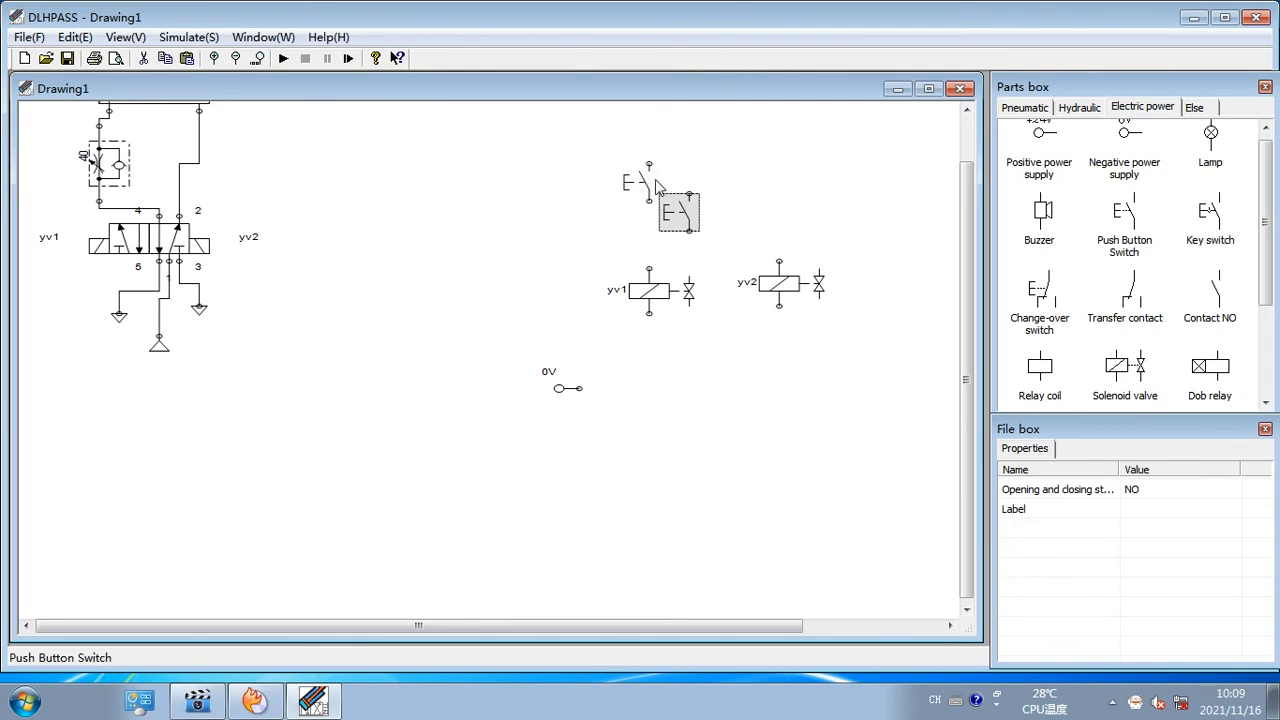
left_click_drag(669, 205, 780, 176)
Label the push button above yv1 sb1 and the one above yv2 sb2
left_click(645, 180)
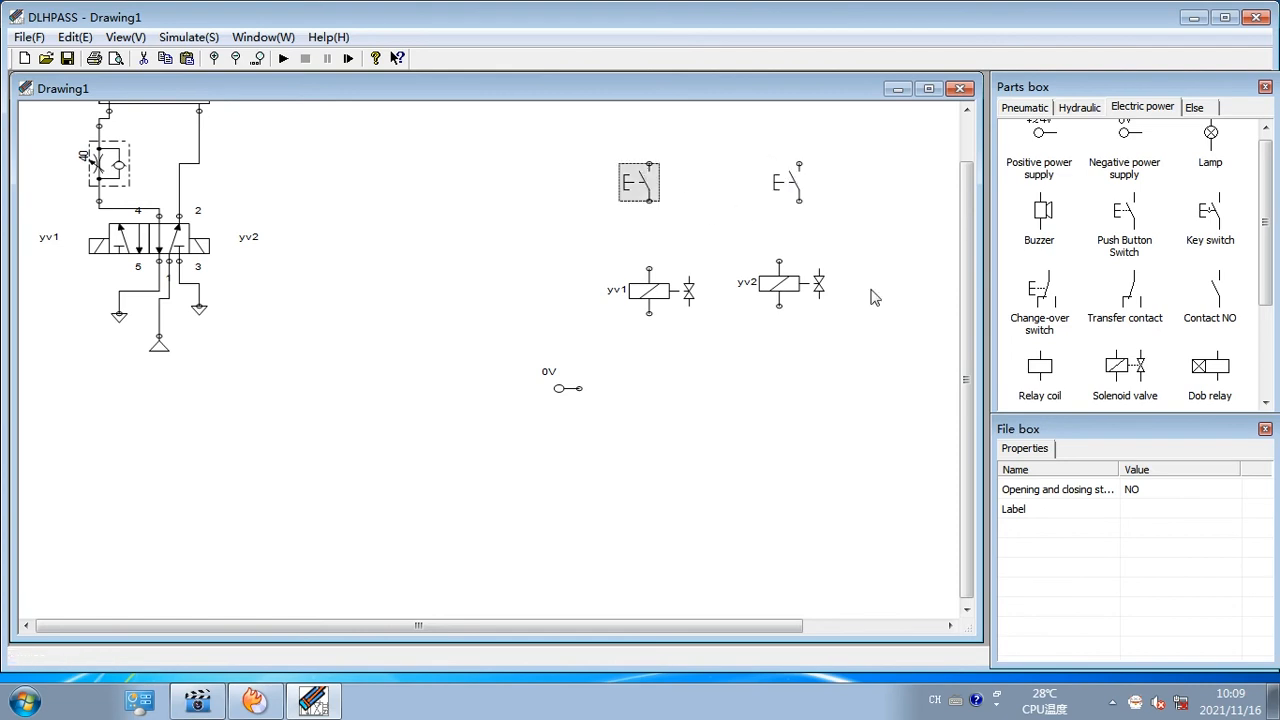
left_click(1143, 509)
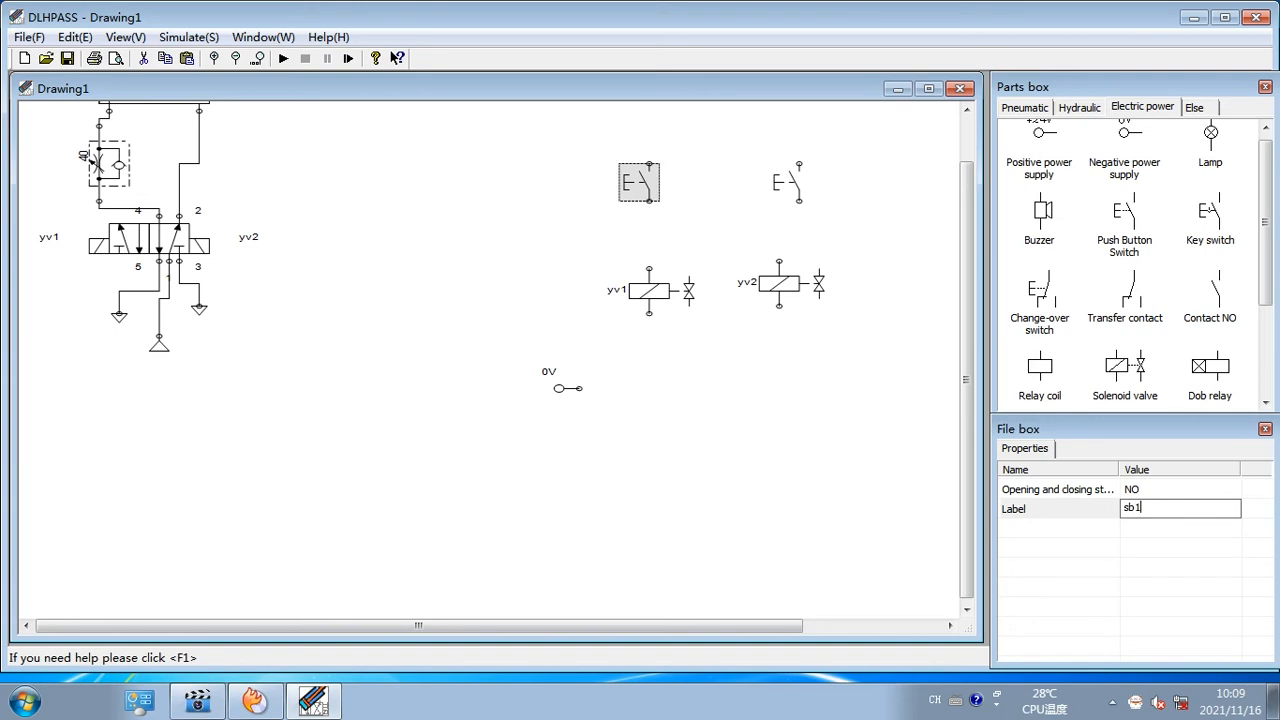
key("Return")
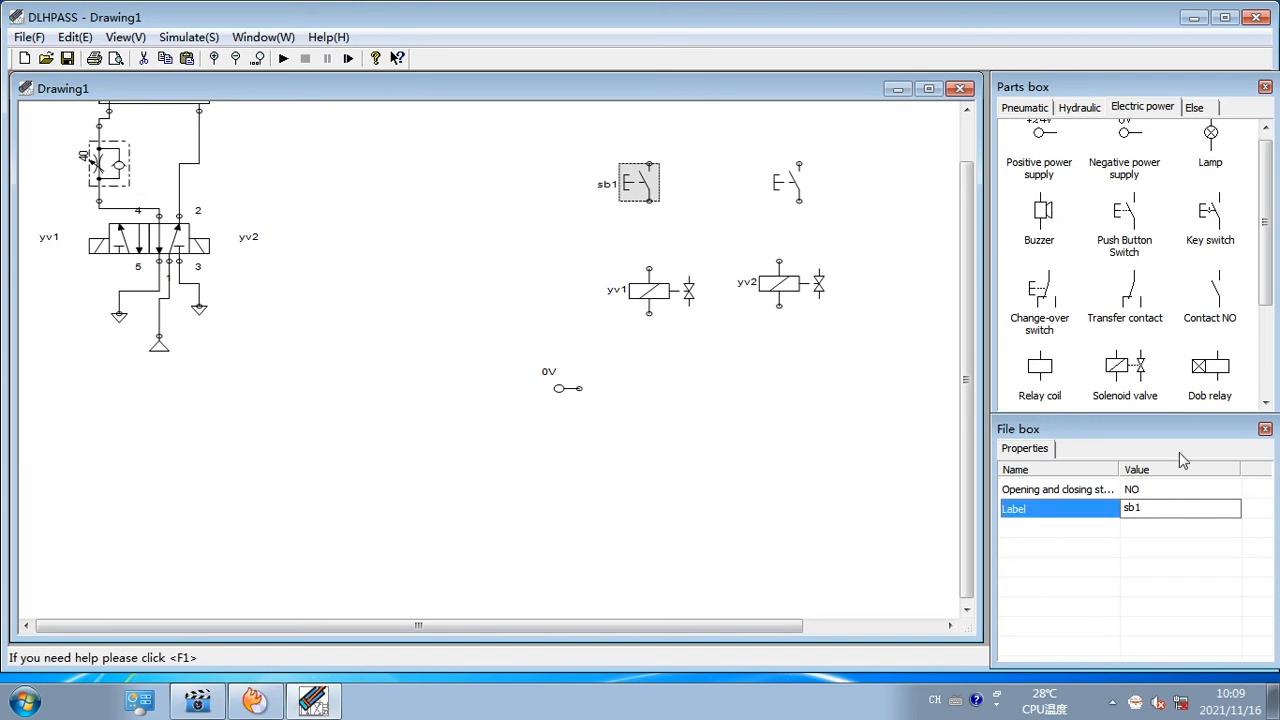
left_click(788, 182)
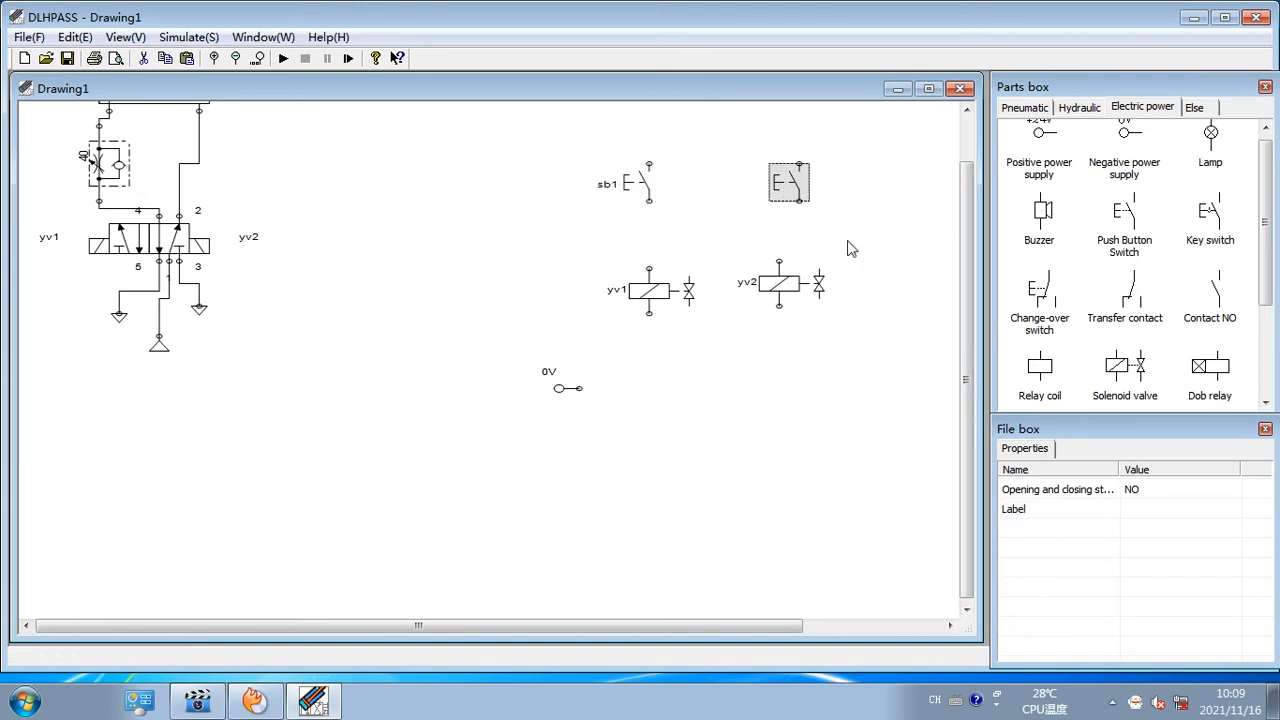
left_click(1170, 508)
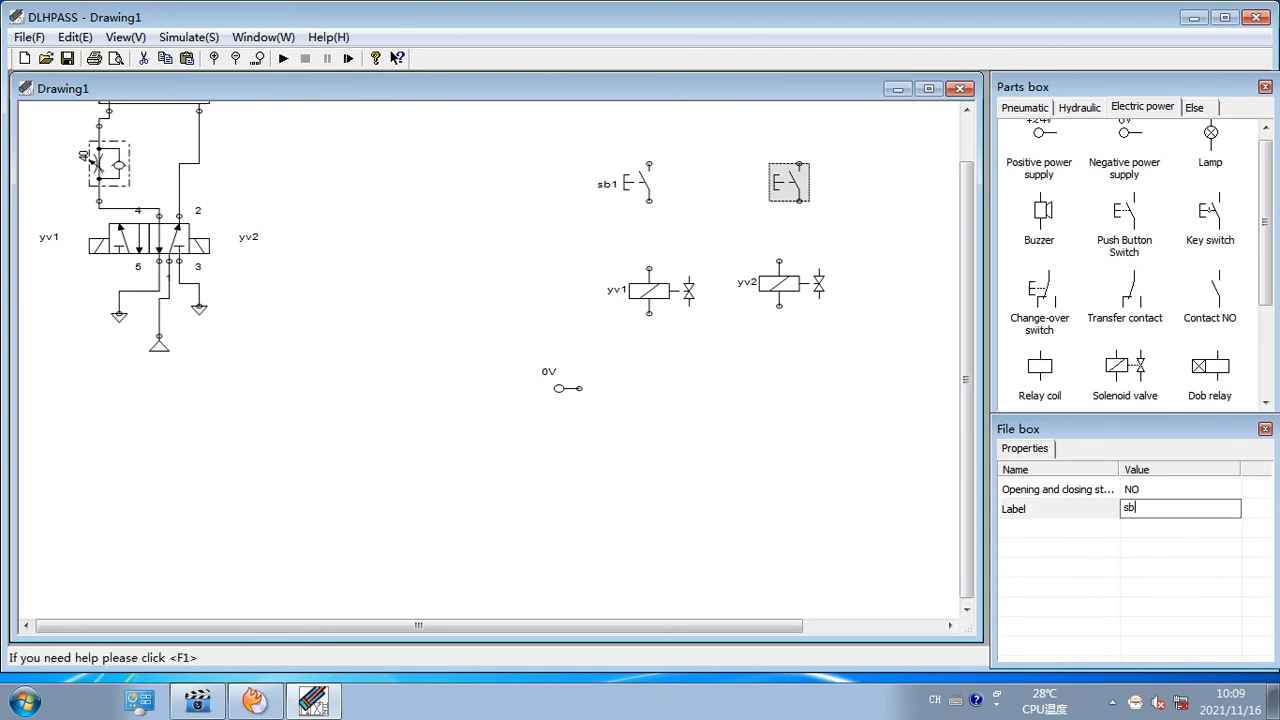
key("Return")
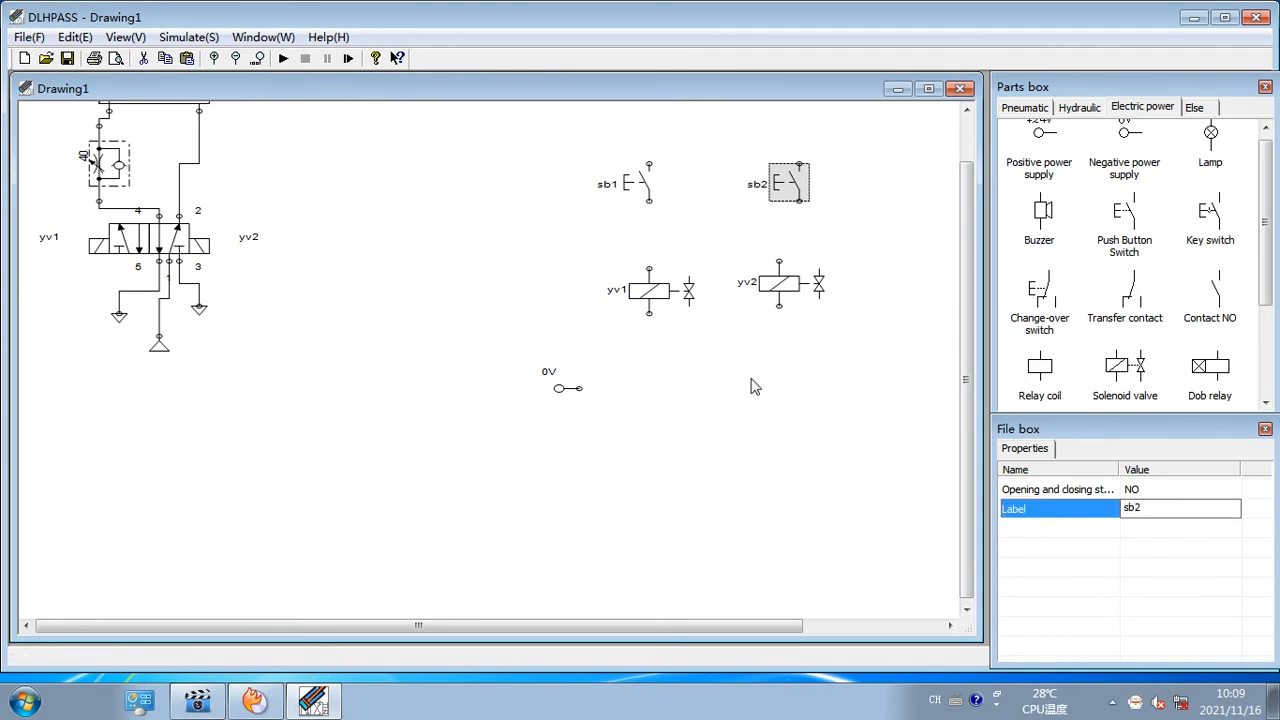
Wire push button sb1 to solenoid yv1 and push button sb2 to solenoid yv2
left_click_drag(649, 200, 651, 268)
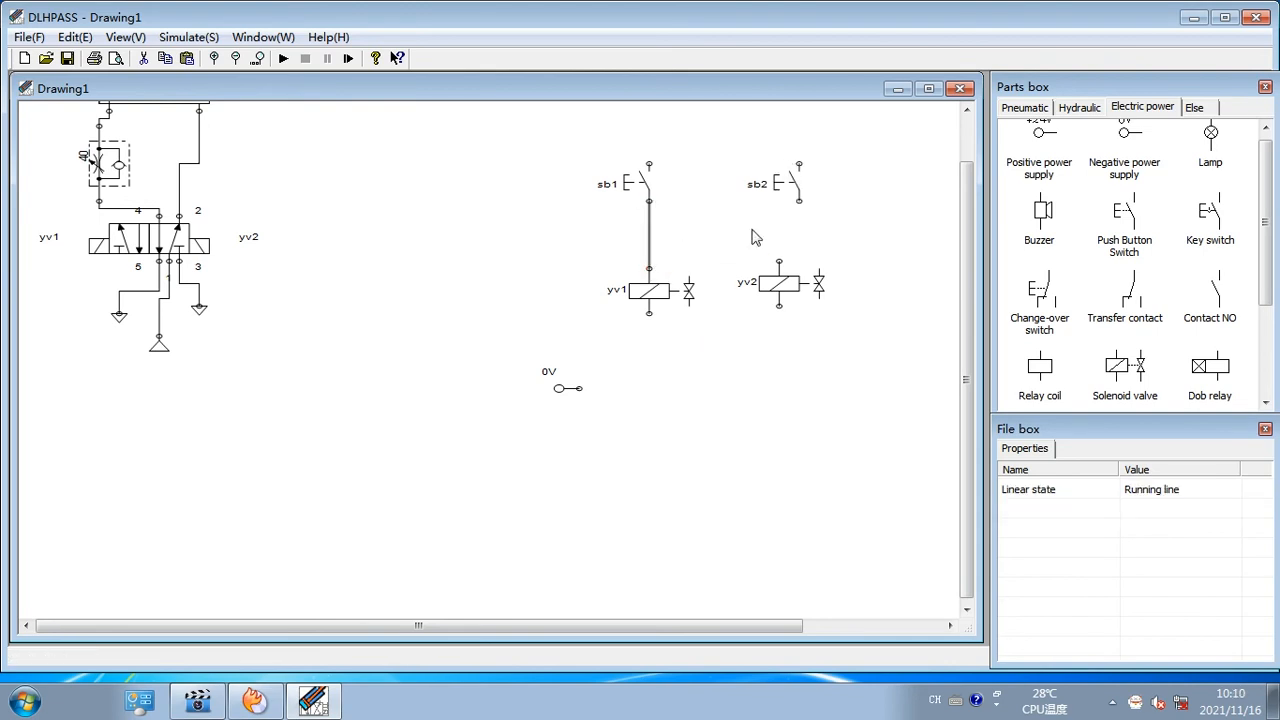
left_click_drag(799, 200, 778, 268)
left_click(955, 275)
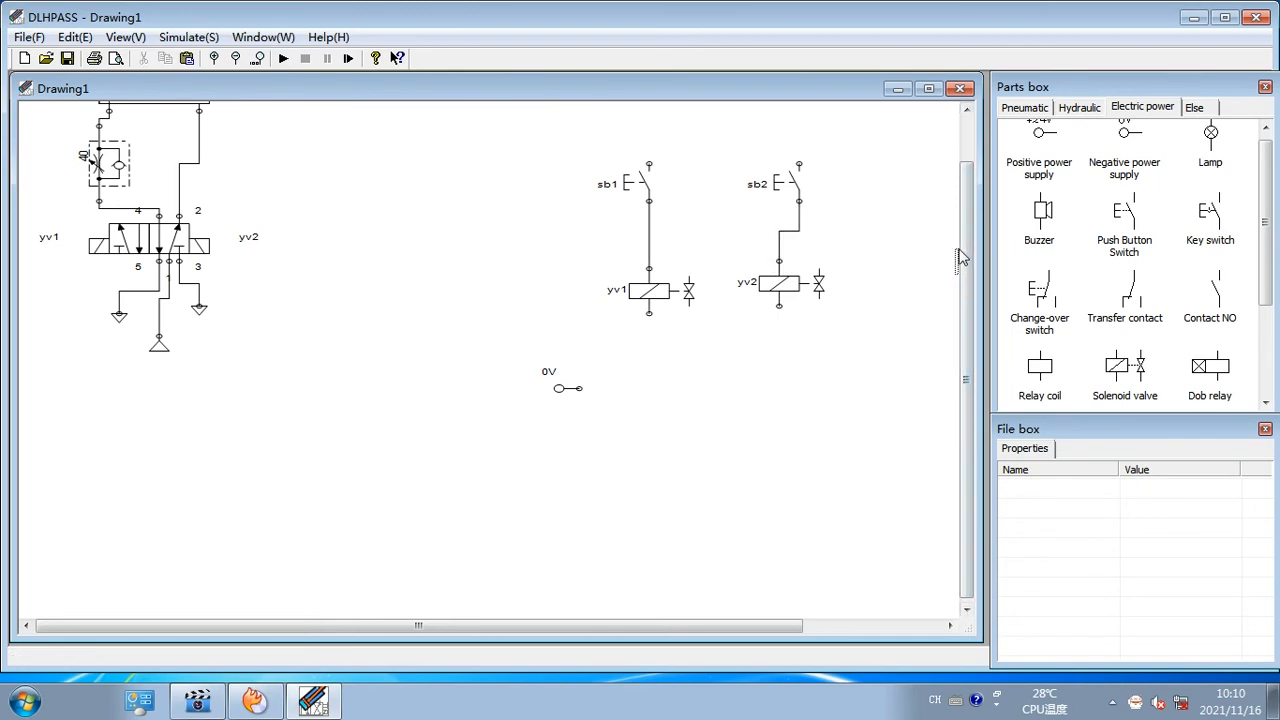
Wire the sb1–yv1 and sb2–yv2 branches in parallel between the 24V and 0V supplies
scroll(967, 253, "up", 3)
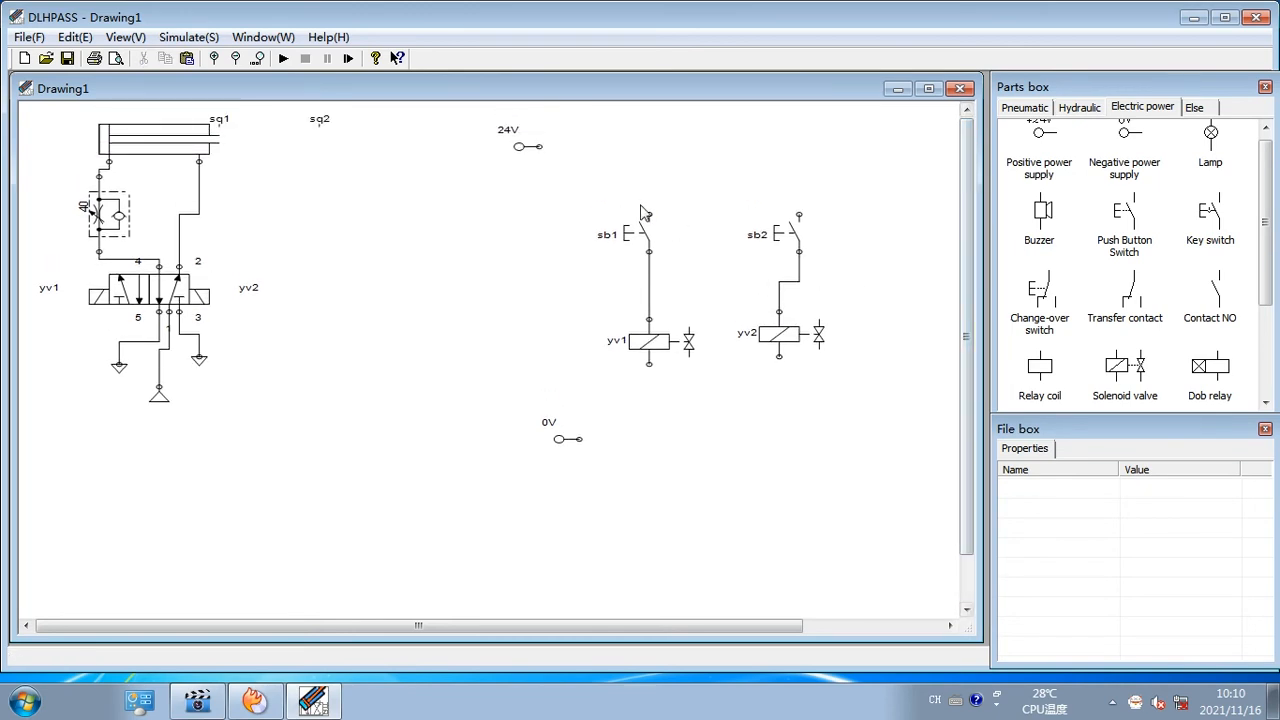
left_click_drag(539, 147, 649, 215)
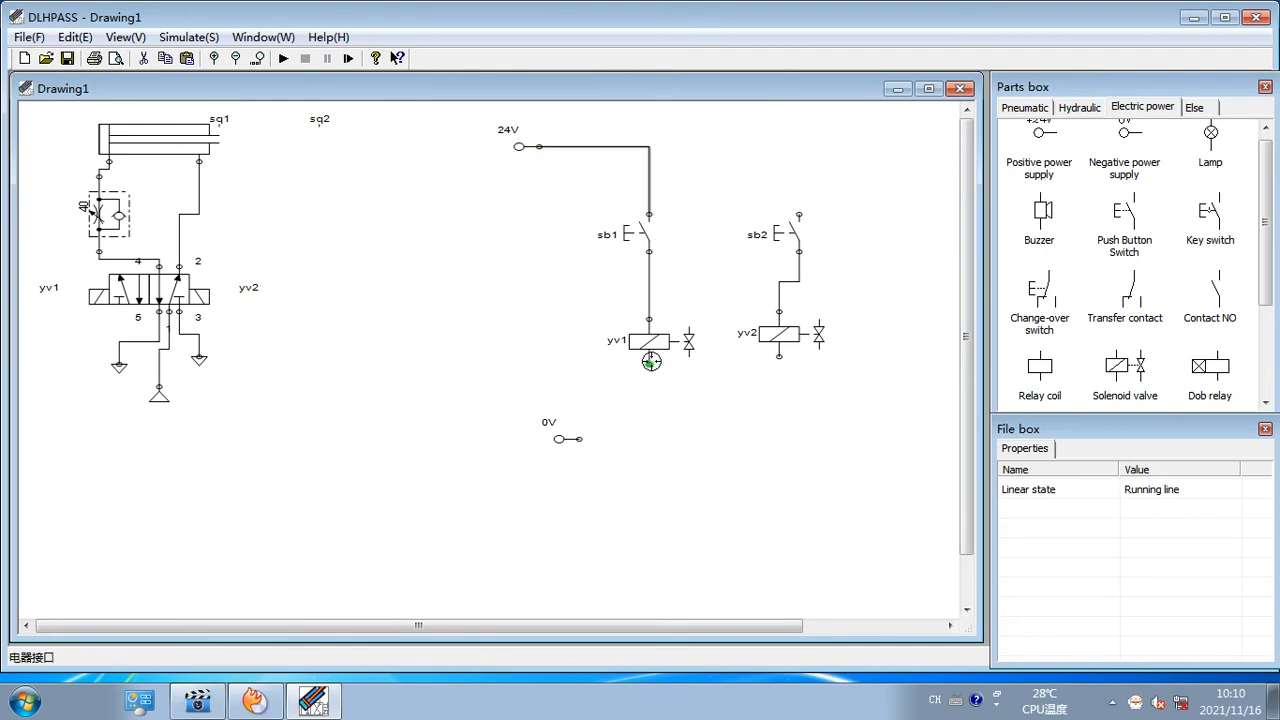
mouse_move(649, 364)
left_mouse_down()
mouse_move(598, 440)
mouse_move(579, 437)
left_mouse_up()
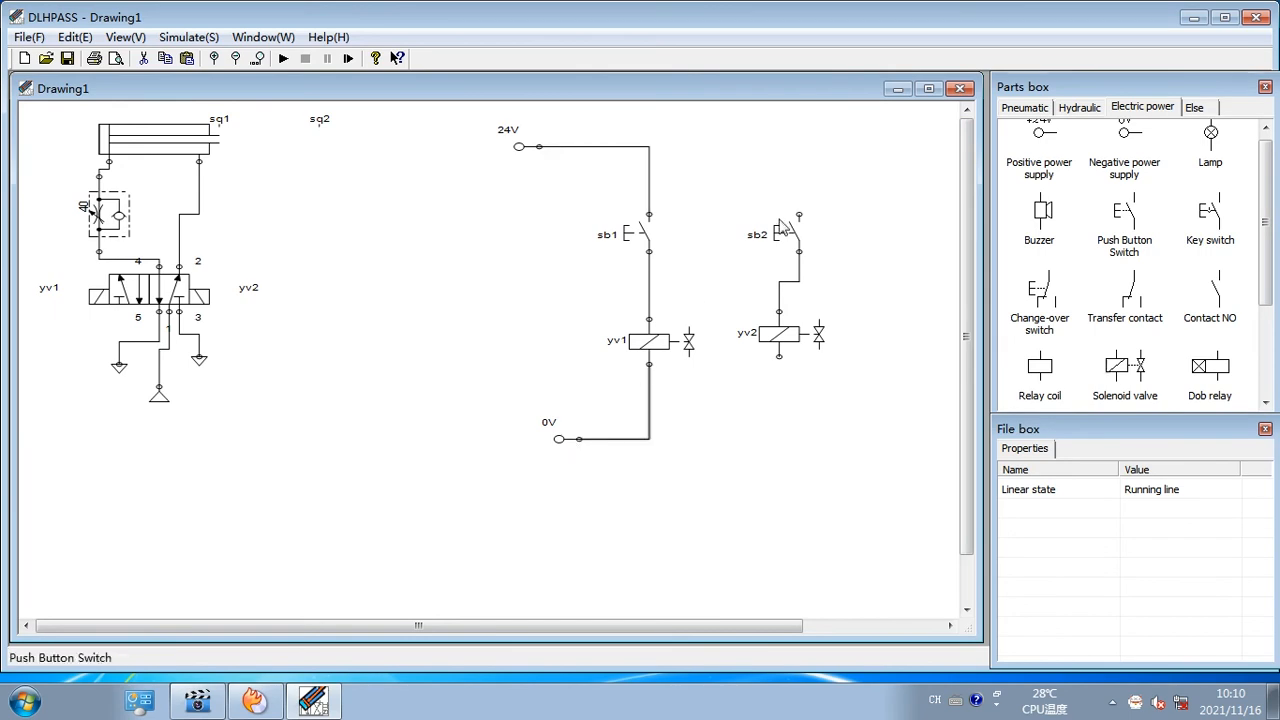
left_click_drag(798, 215, 649, 169)
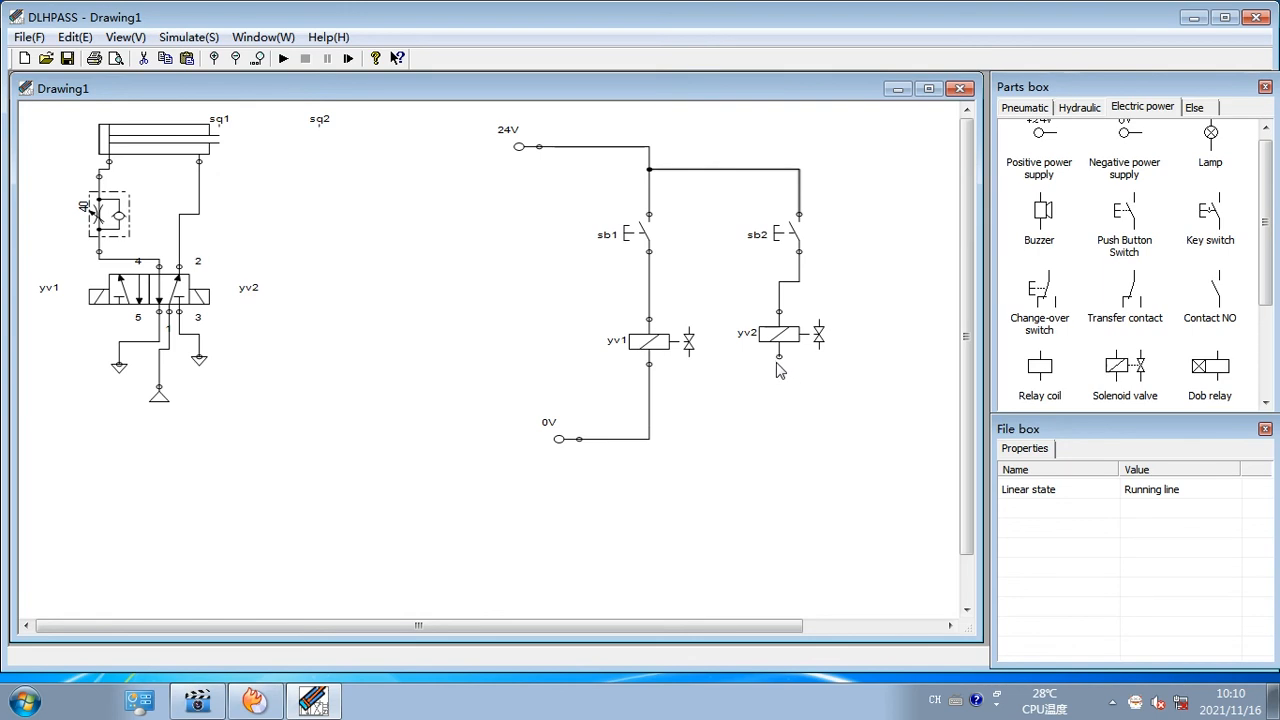
mouse_move(774, 359)
left_mouse_down()
mouse_move(630, 426)
mouse_move(649, 424)
left_mouse_up()
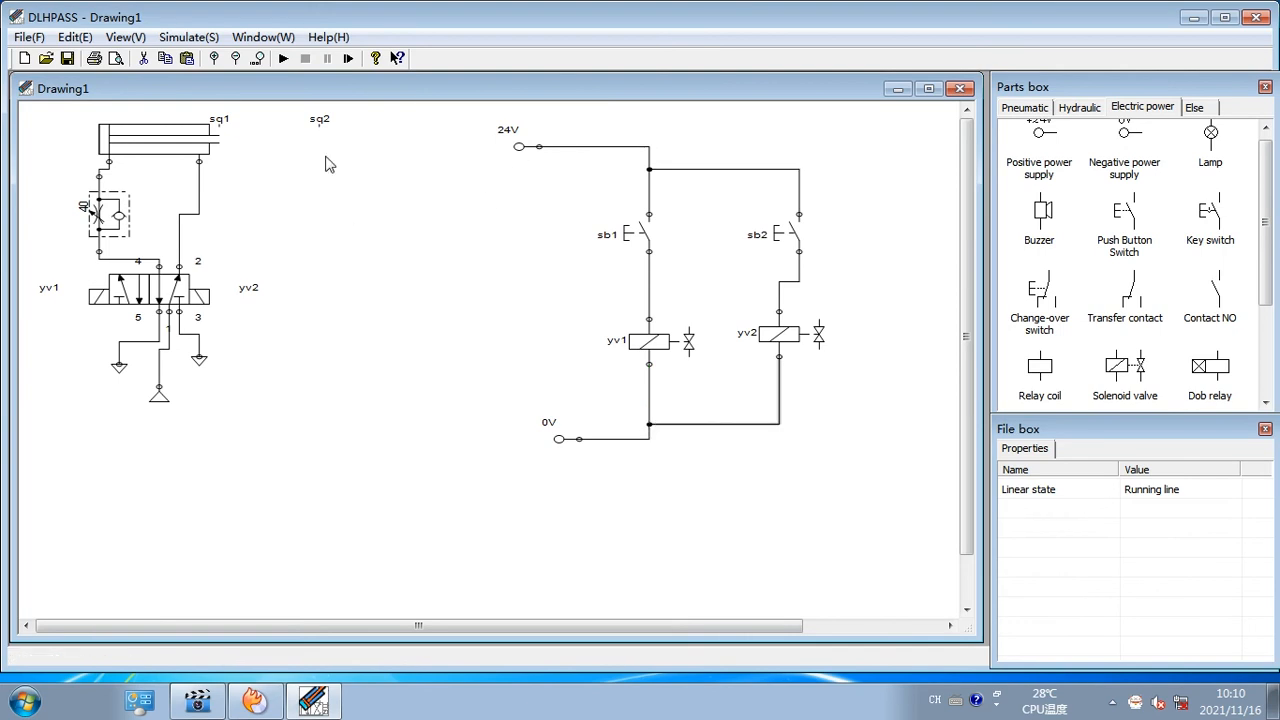
Clear the sq1 and sq2 positioning labels from the double-action cylinder
left_click(160, 140)
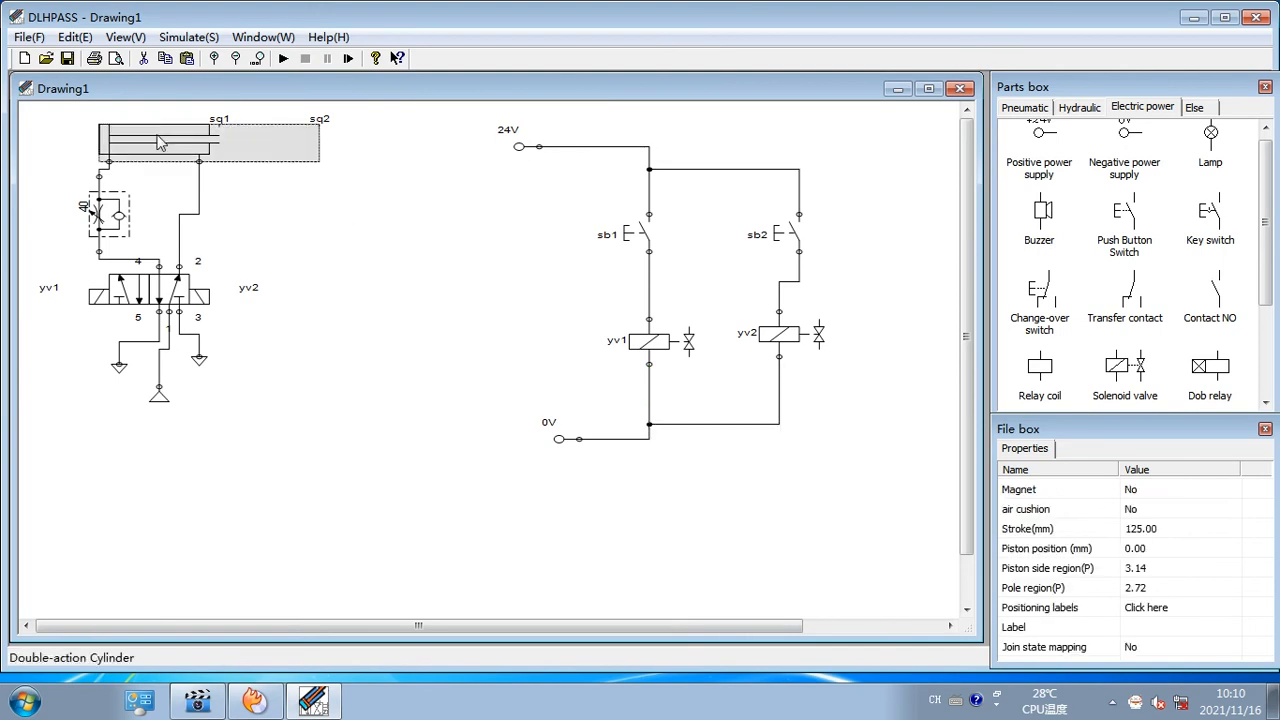
left_click(1184, 607)
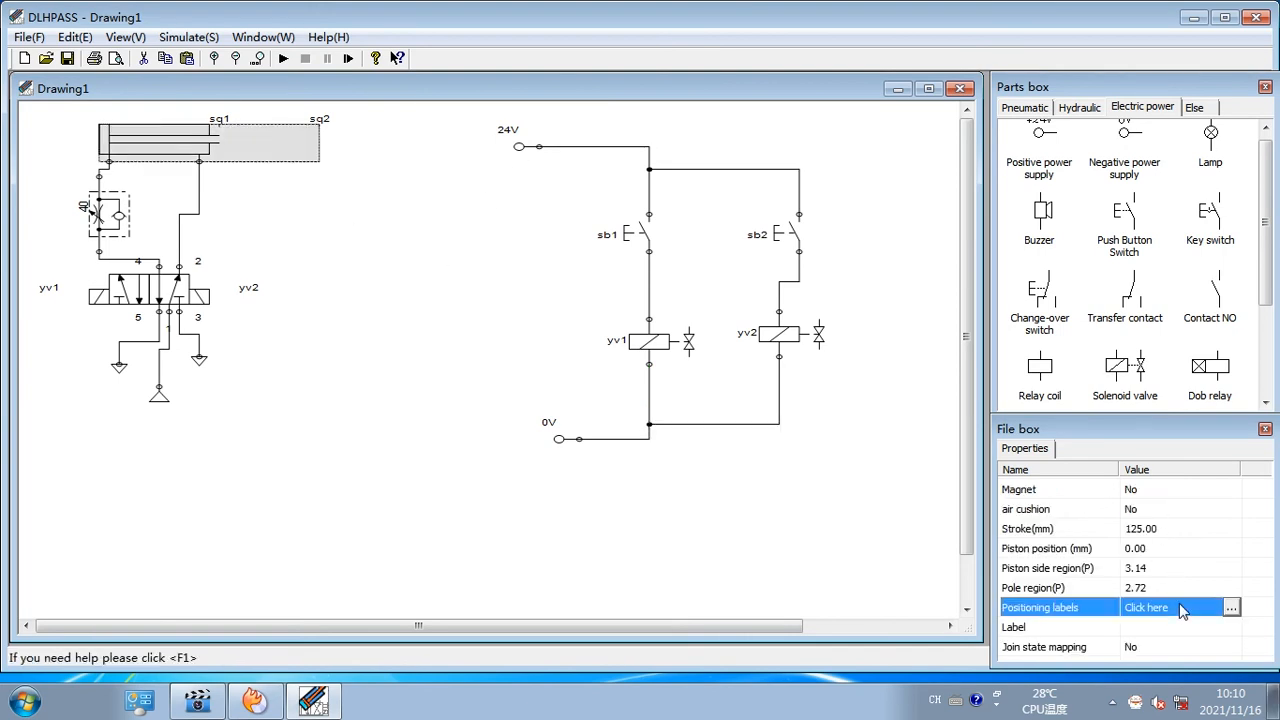
left_click(1230, 608)
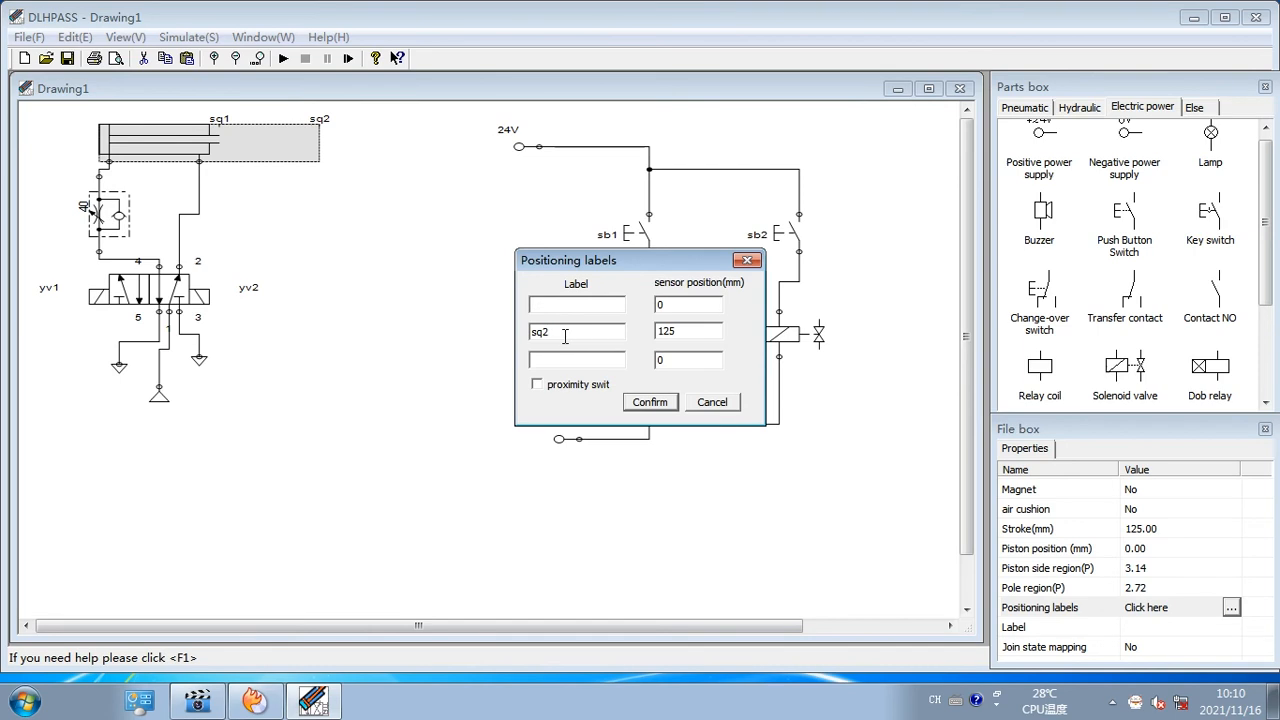
key("BackSpace")
key("BackSpace")
key("BackSpace")
left_click(640, 404)
left_click(338, 184)
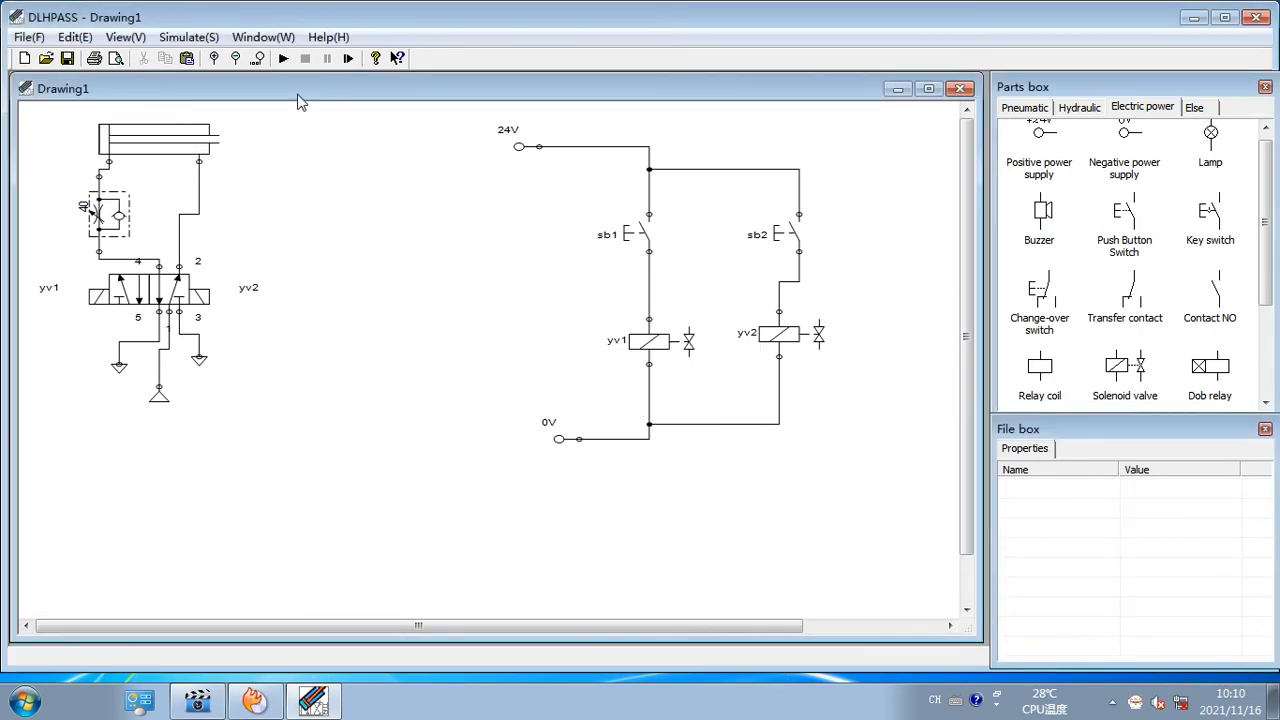
Start the simulation of the push-button-controlled cylinder circuit
left_click(283, 59)
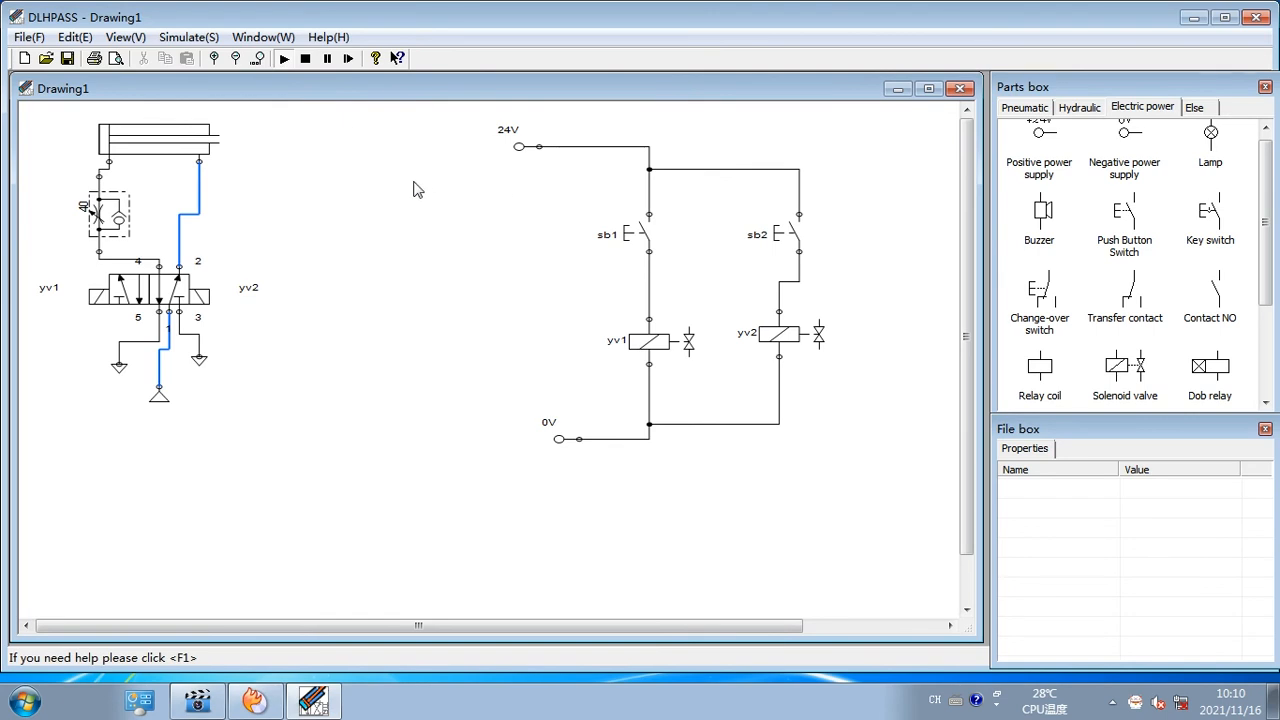
Actuate push buttons sb1 and sb2 alternately, two rounds, to extend and retract the simulated cylinder, and stop the simulation
left_click(627, 238)
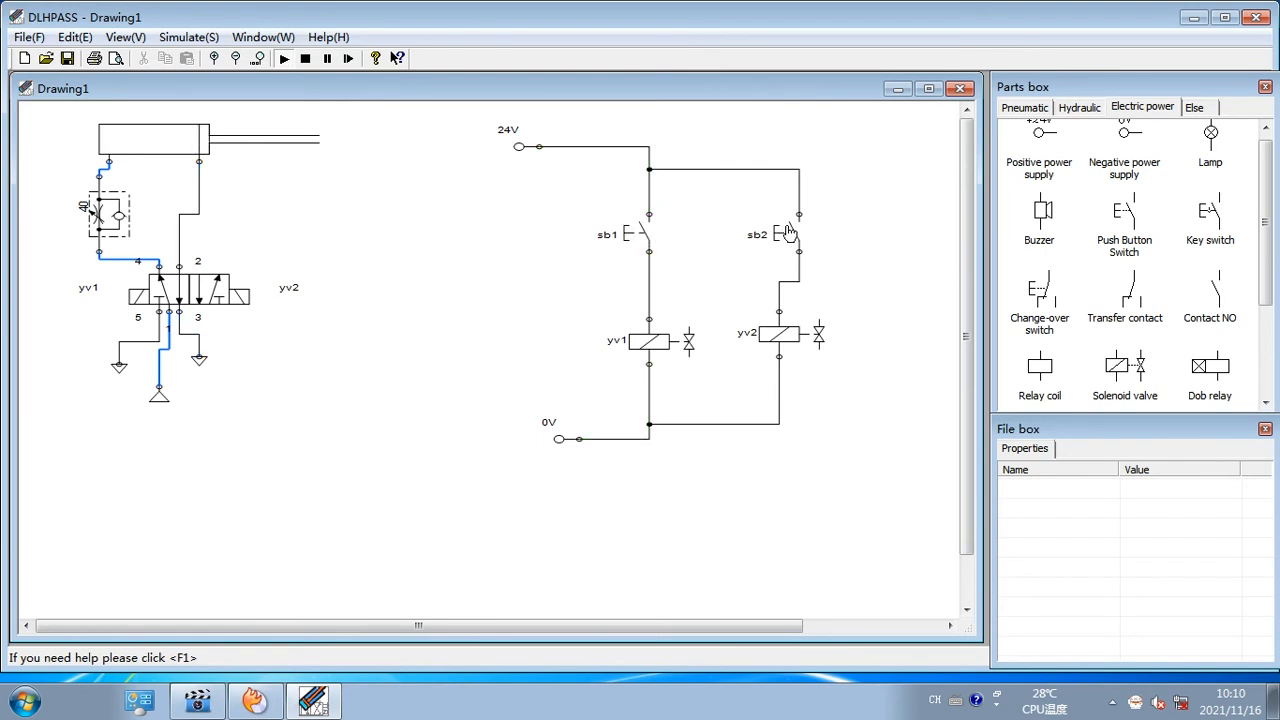
left_click(787, 233)
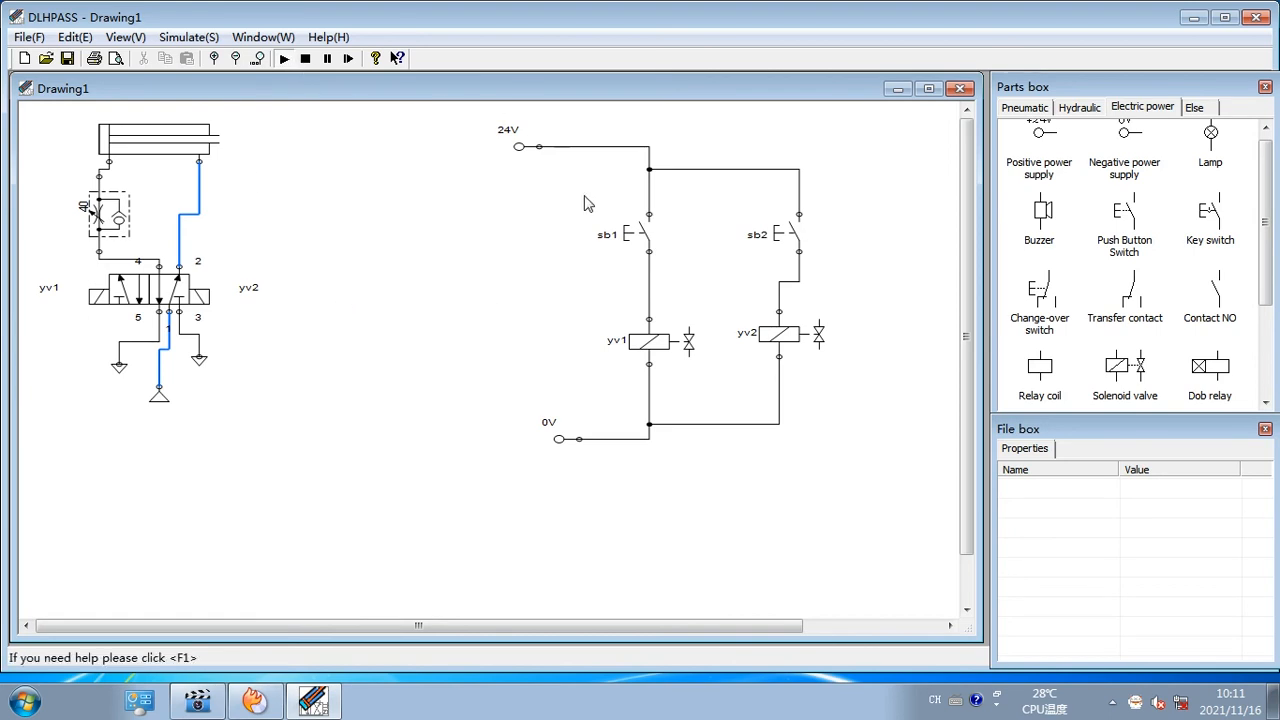
left_click(633, 246)
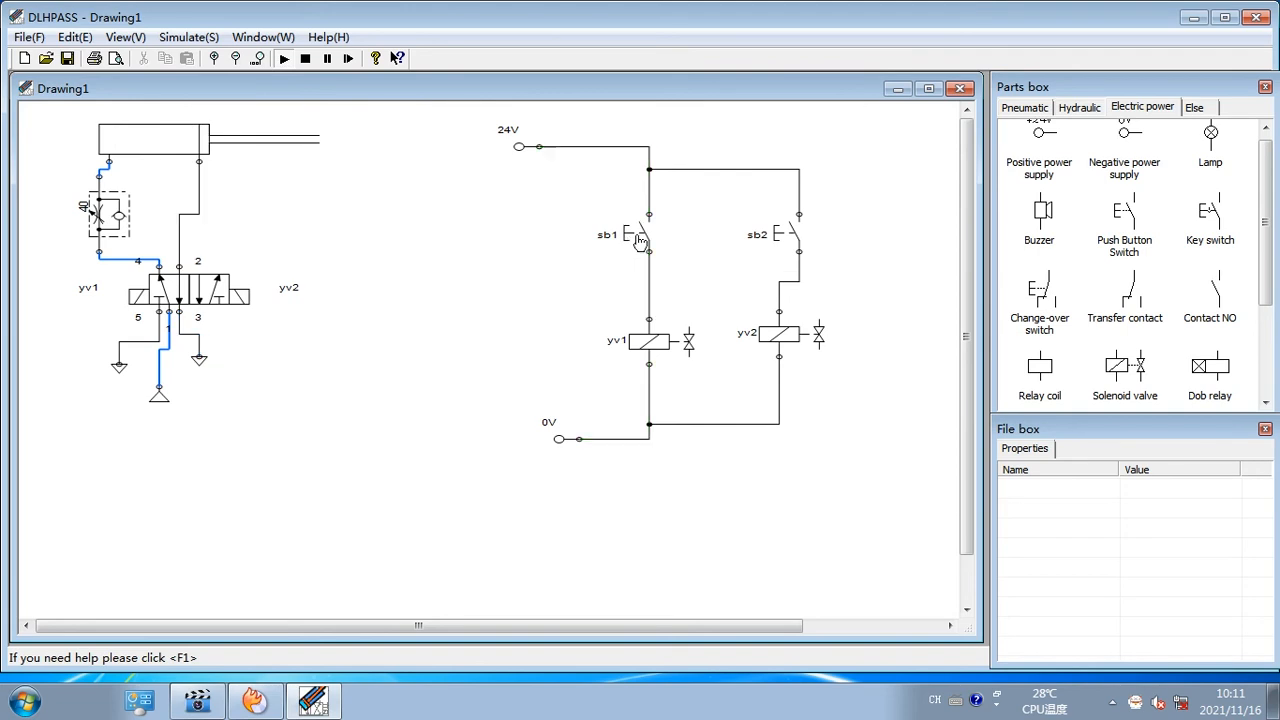
left_click(795, 236)
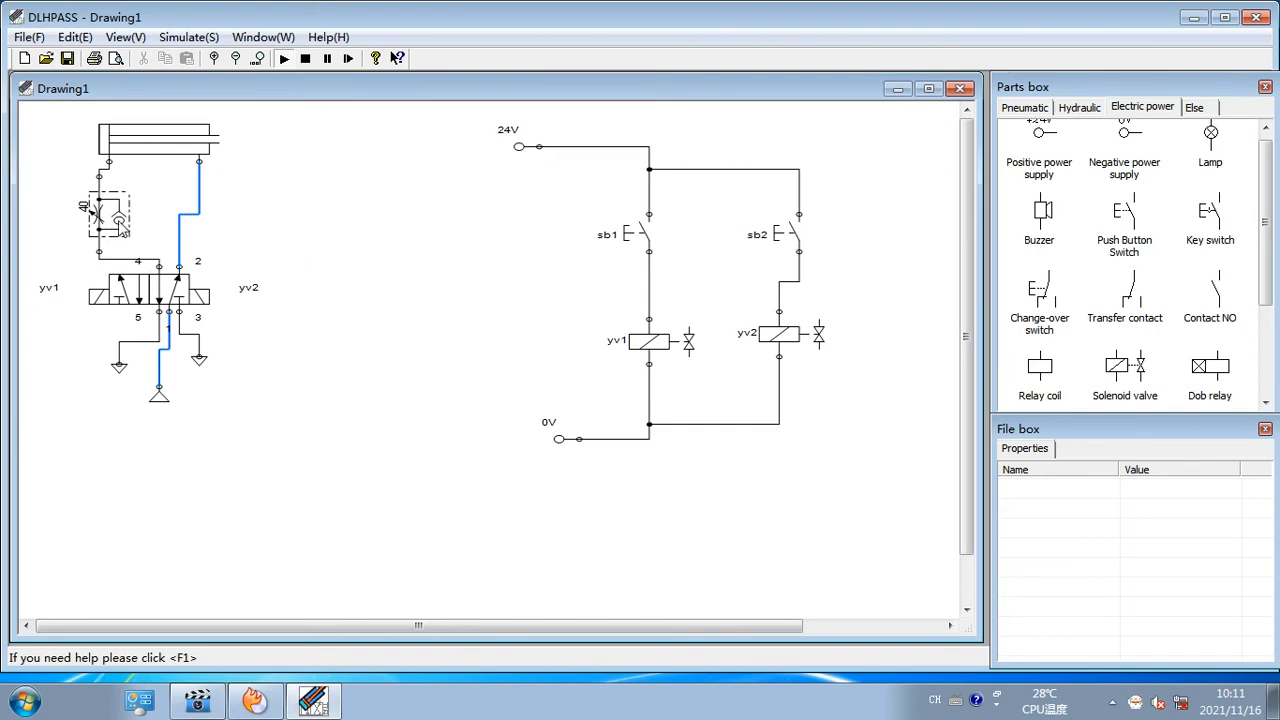
left_click(305, 58)
Delete the whole circuit from the drawing: cylinder, throttle valve, directional valve with its supply and exhausts, and the electrical control circuit
left_click(203, 152)
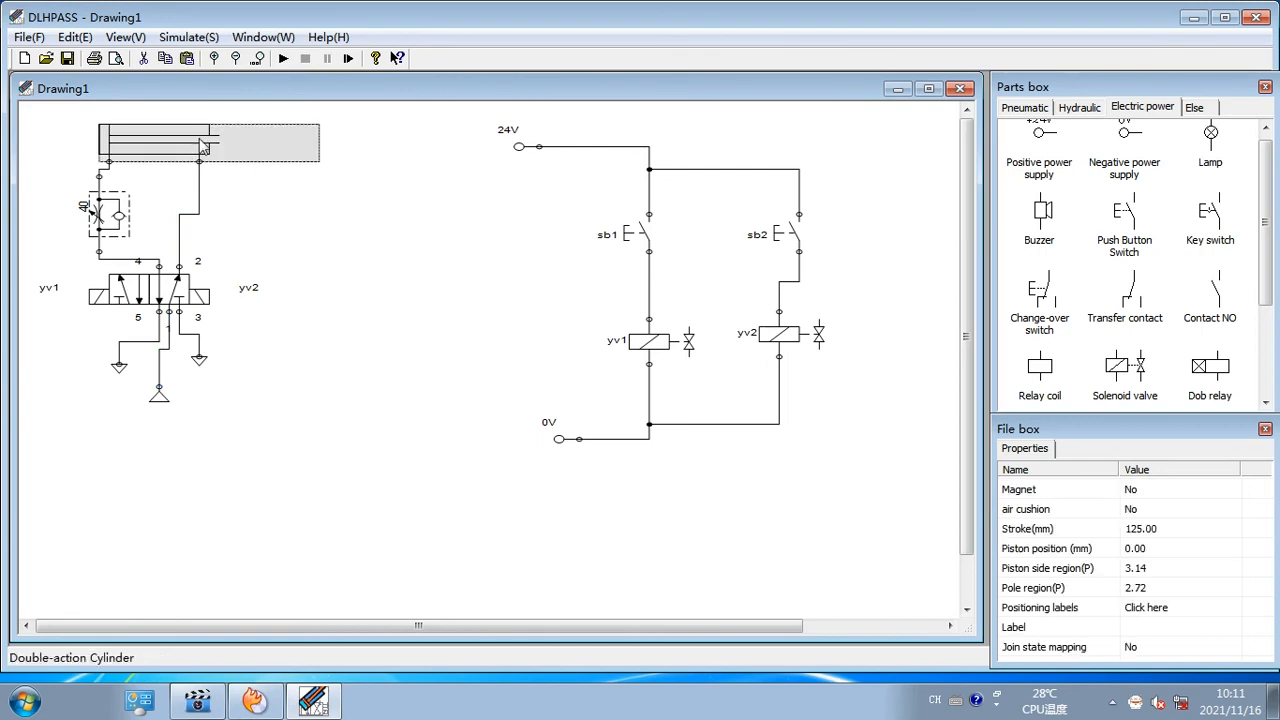
key("Delete")
left_click(104, 214)
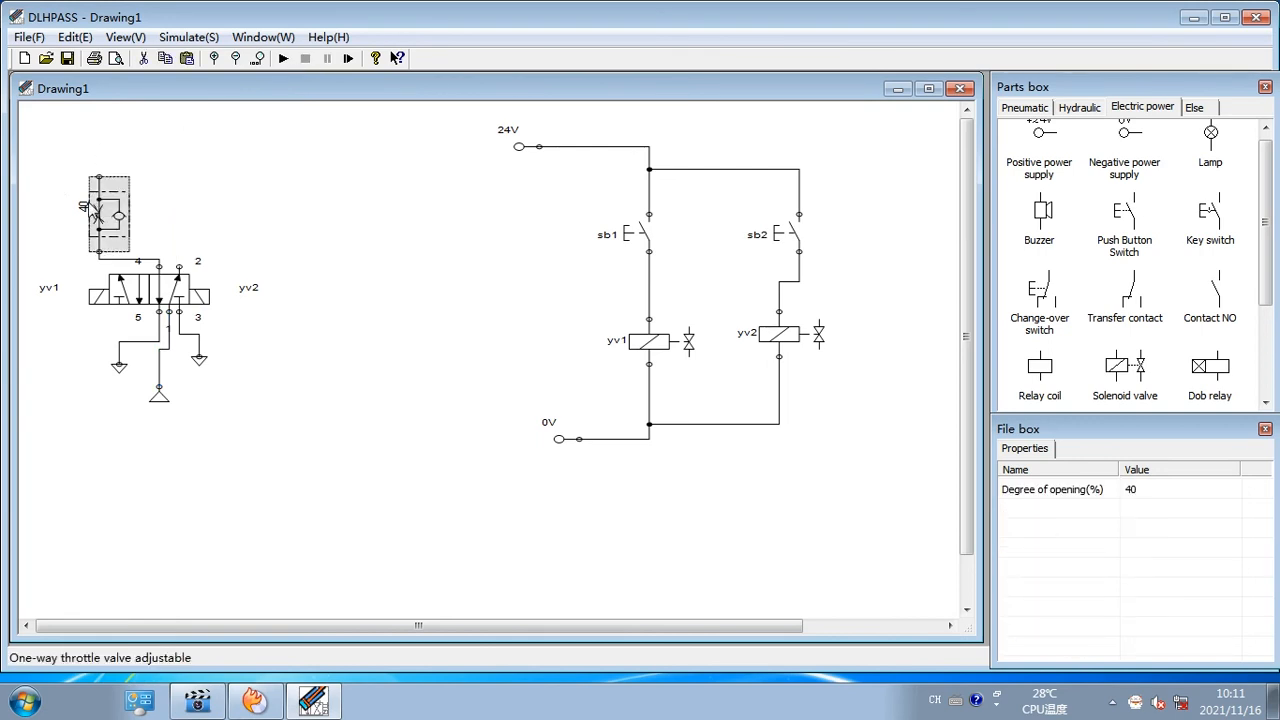
key("Delete")
left_click_drag(27, 244, 248, 438)
key("Delete")
left_click_drag(460, 137, 890, 459)
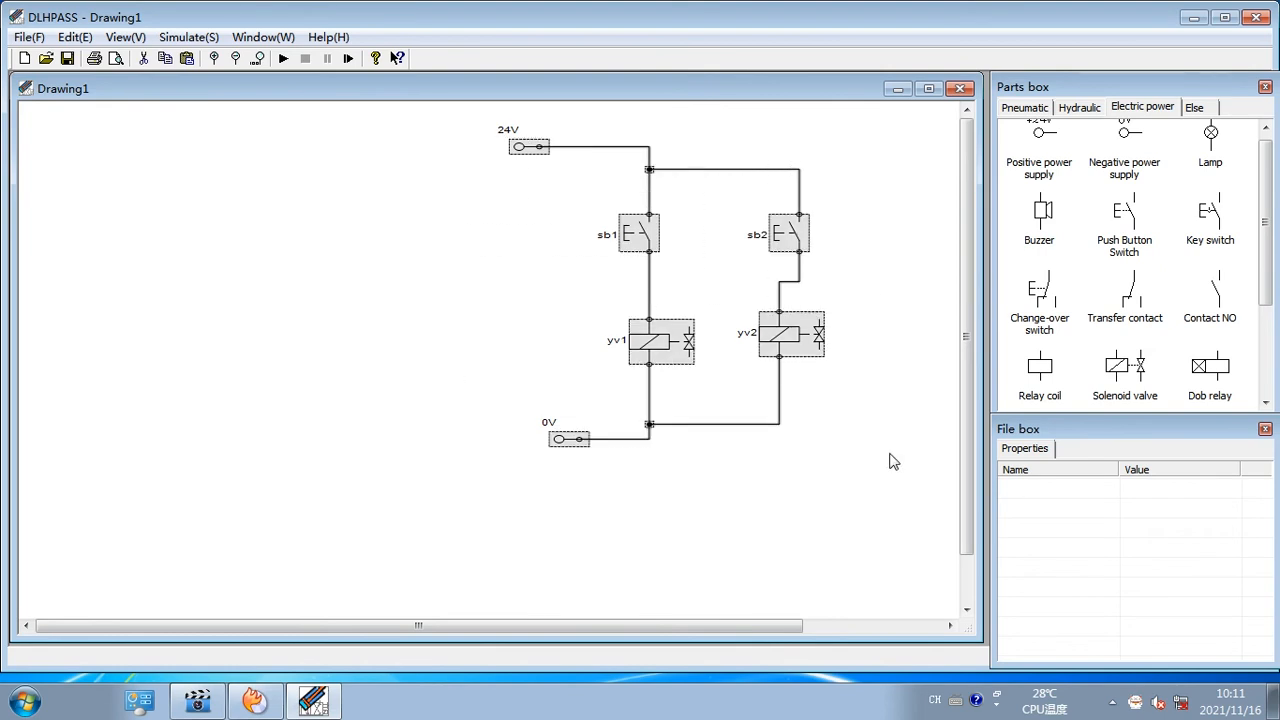
key("Delete")
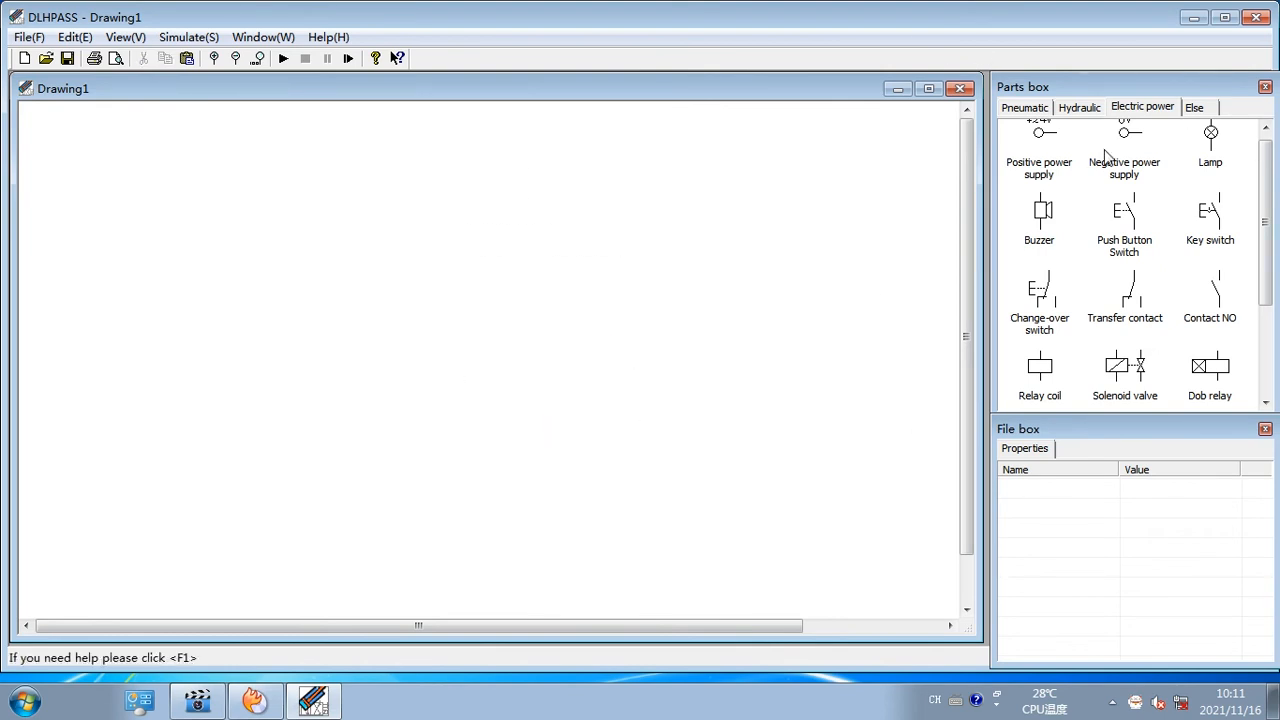
Bring up the beginning of the pneumatic parts library
left_click(1016, 110)
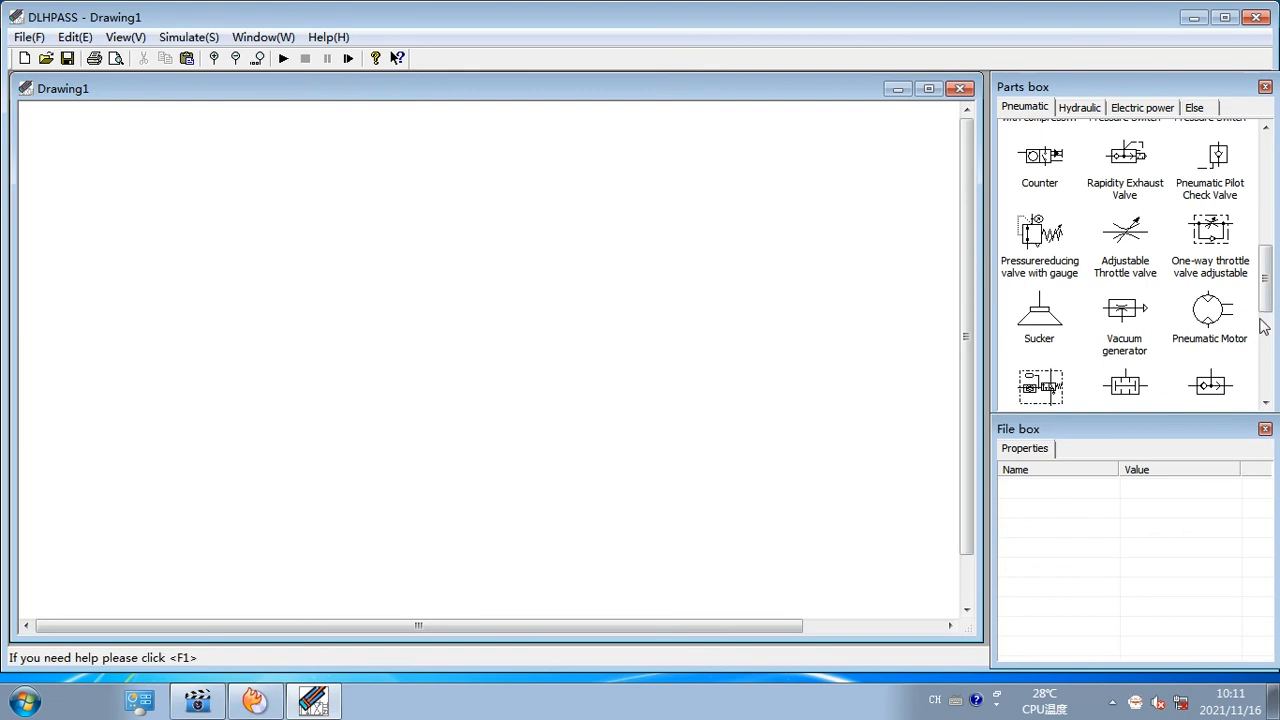
left_click_drag(1268, 297, 1248, 194)
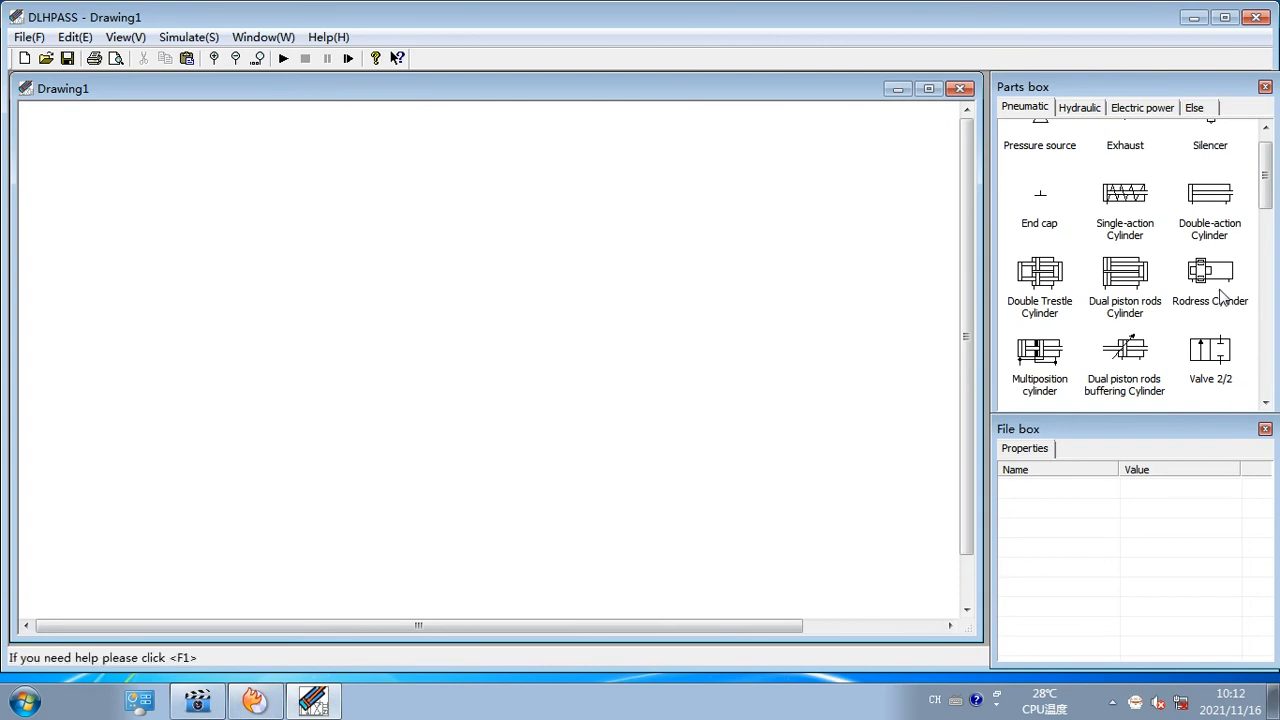
left_click_drag(1268, 176, 1268, 168)
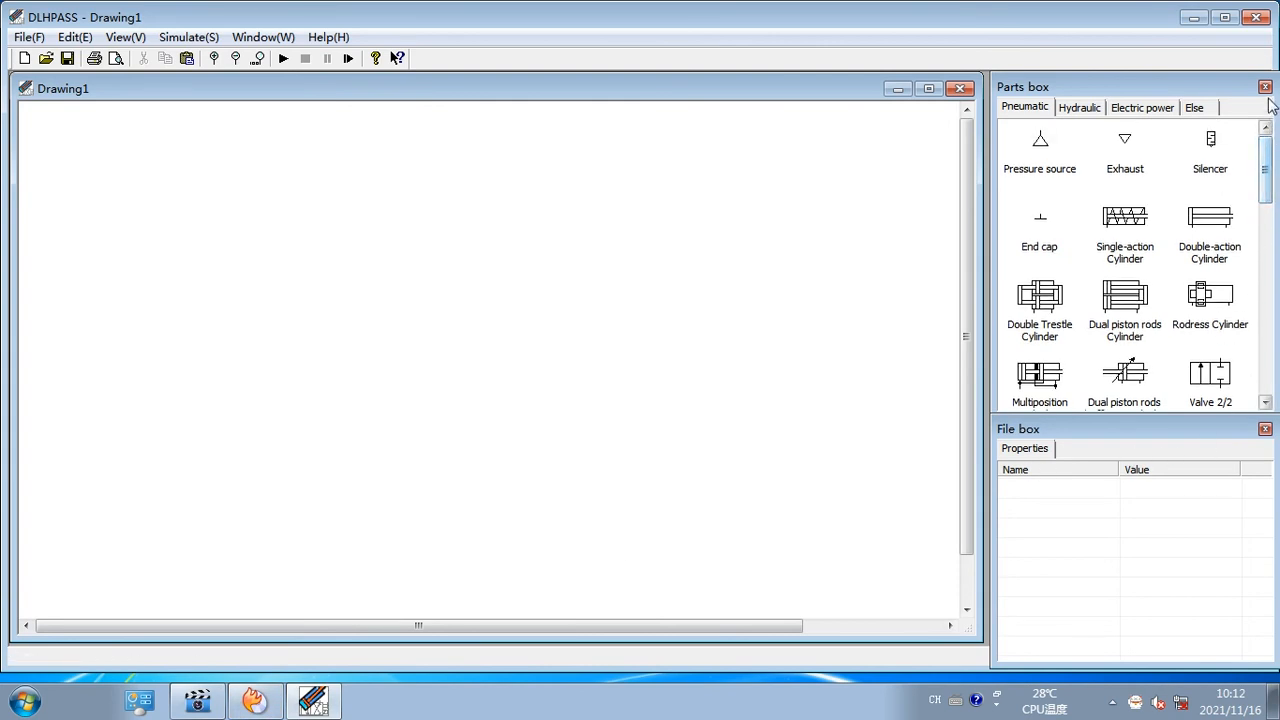
left_click(1193, 18)
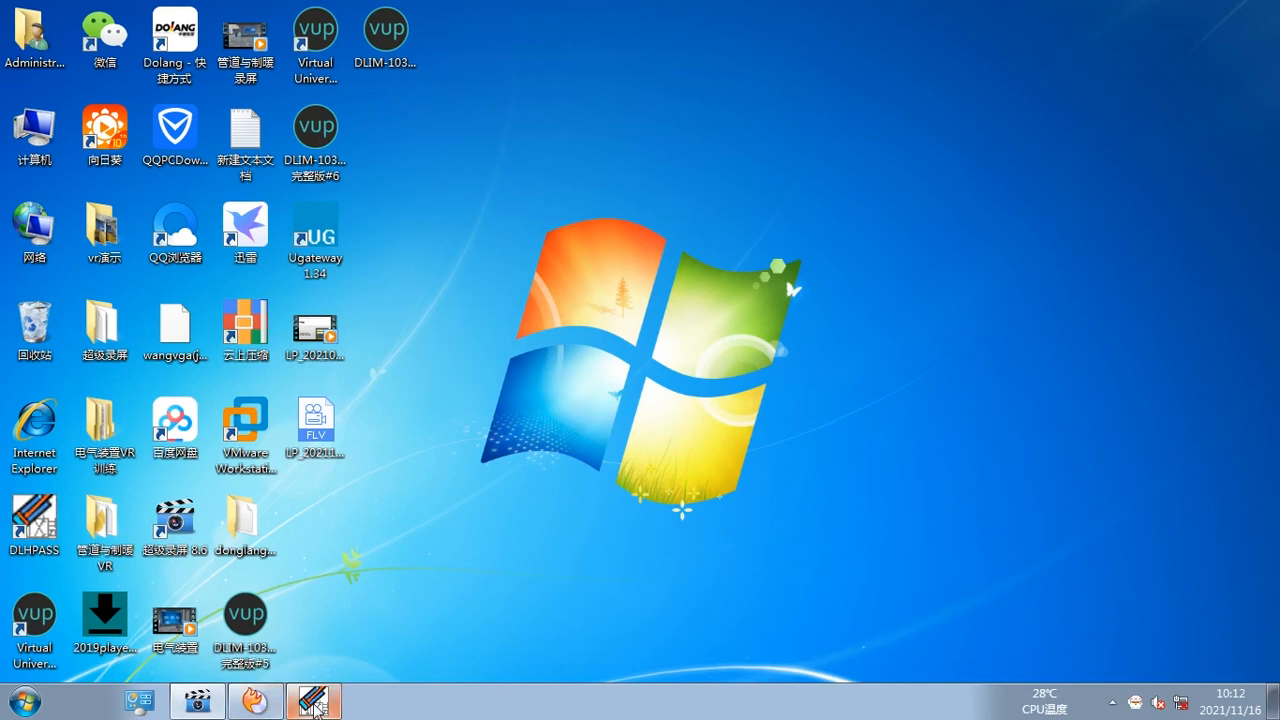
left_click(313, 706)
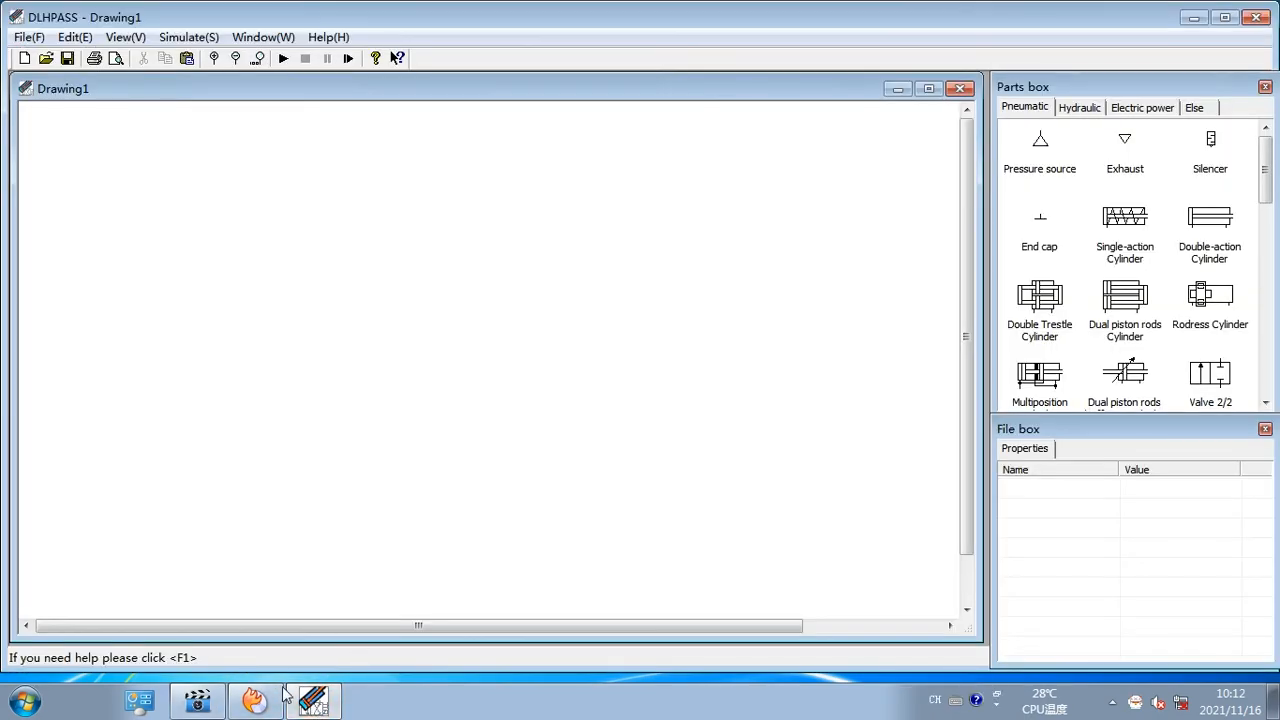
left_click(264, 693)
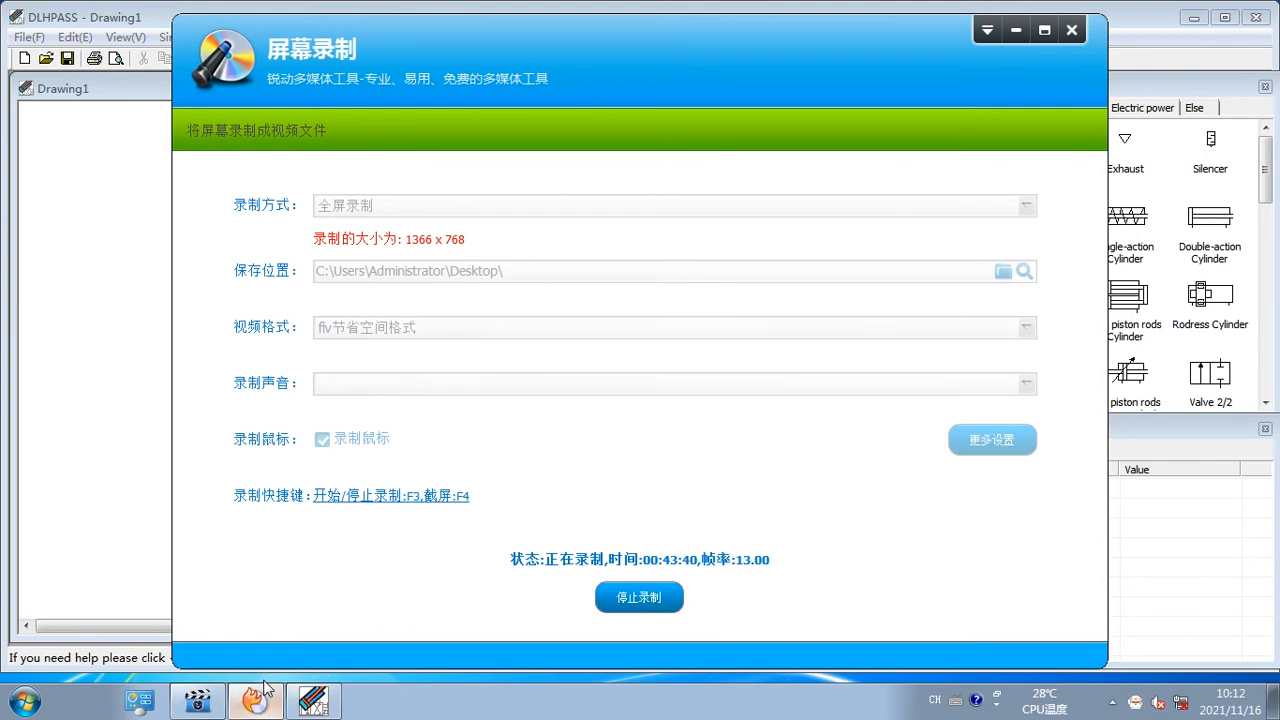
left_click(1017, 31)
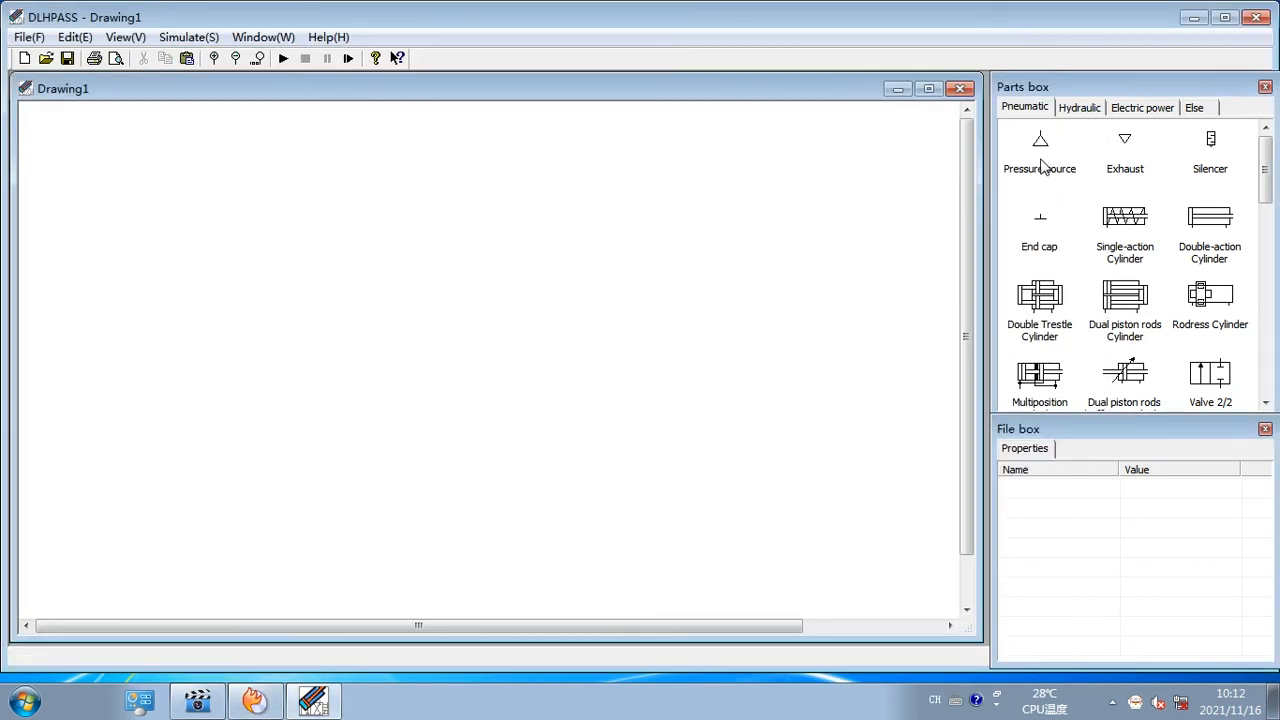
Place a single-action cylinder in the upper-left area of the empty drawing
left_click_drag(1128, 241, 251, 134)
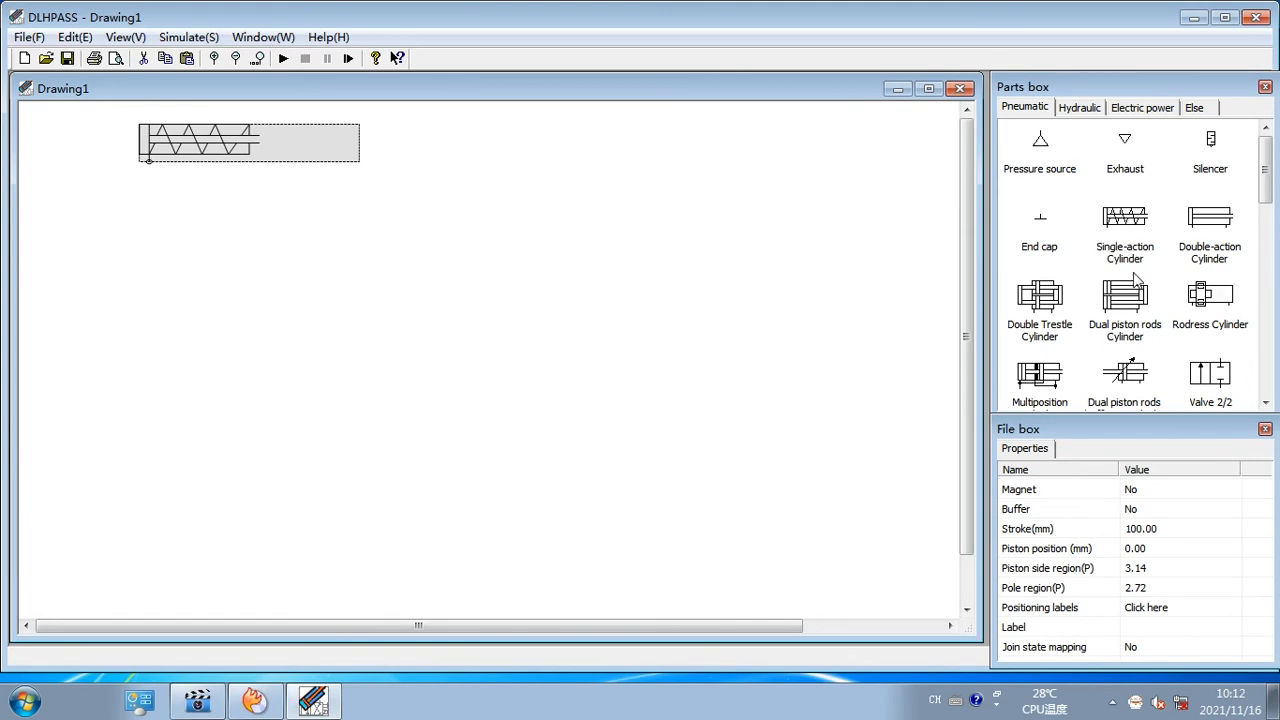
scroll(1140, 315, "down", 1)
scroll(1140, 315, "down", 1)
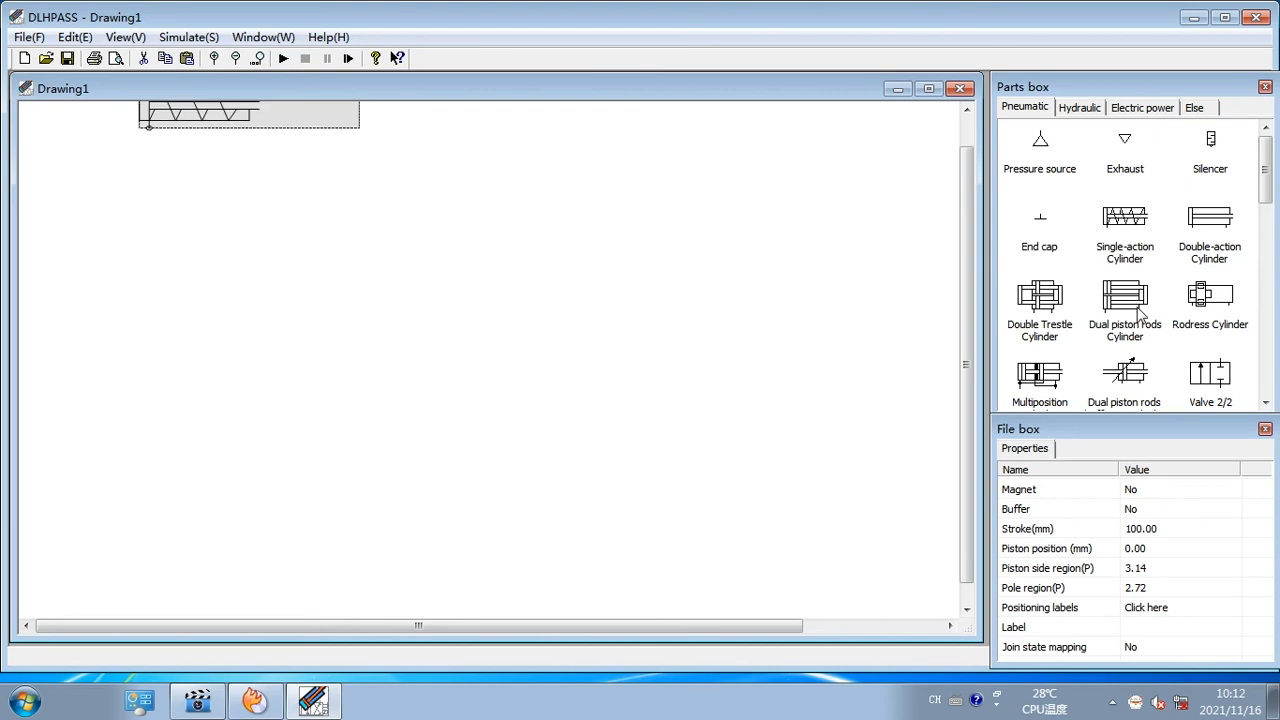
scroll(1170, 303, "down", 1)
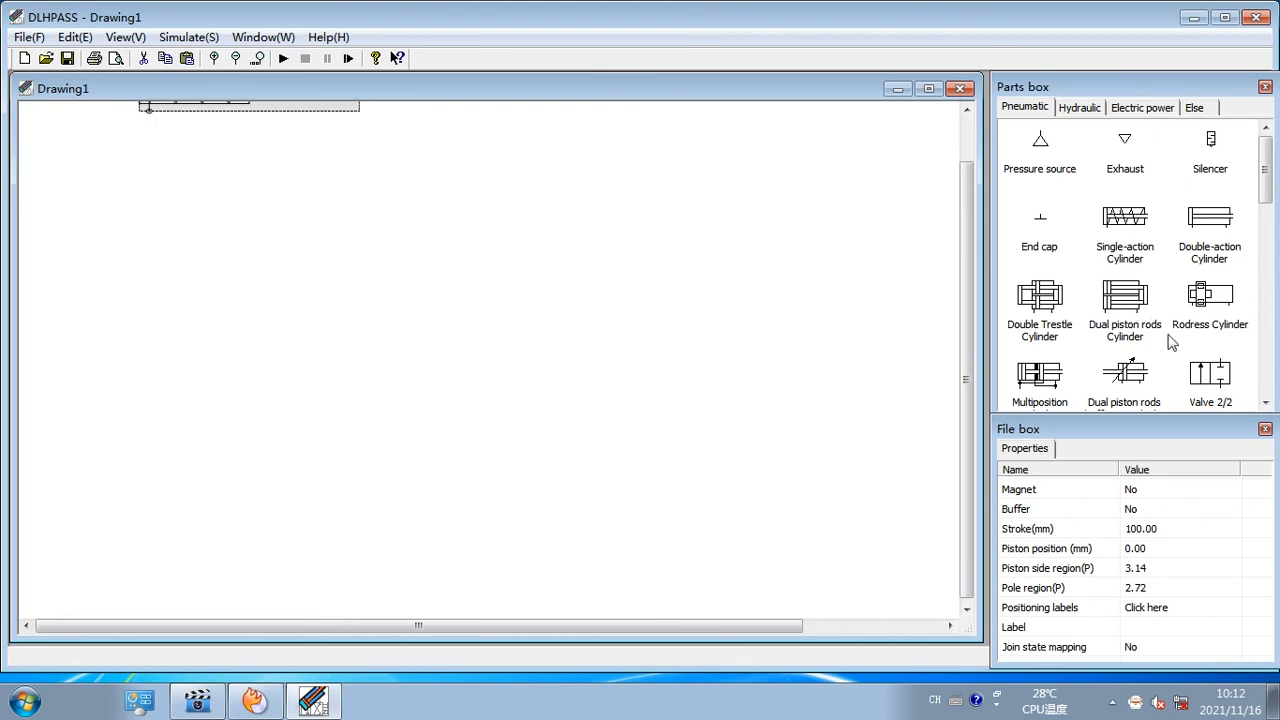
scroll(1085, 232, "down", 1)
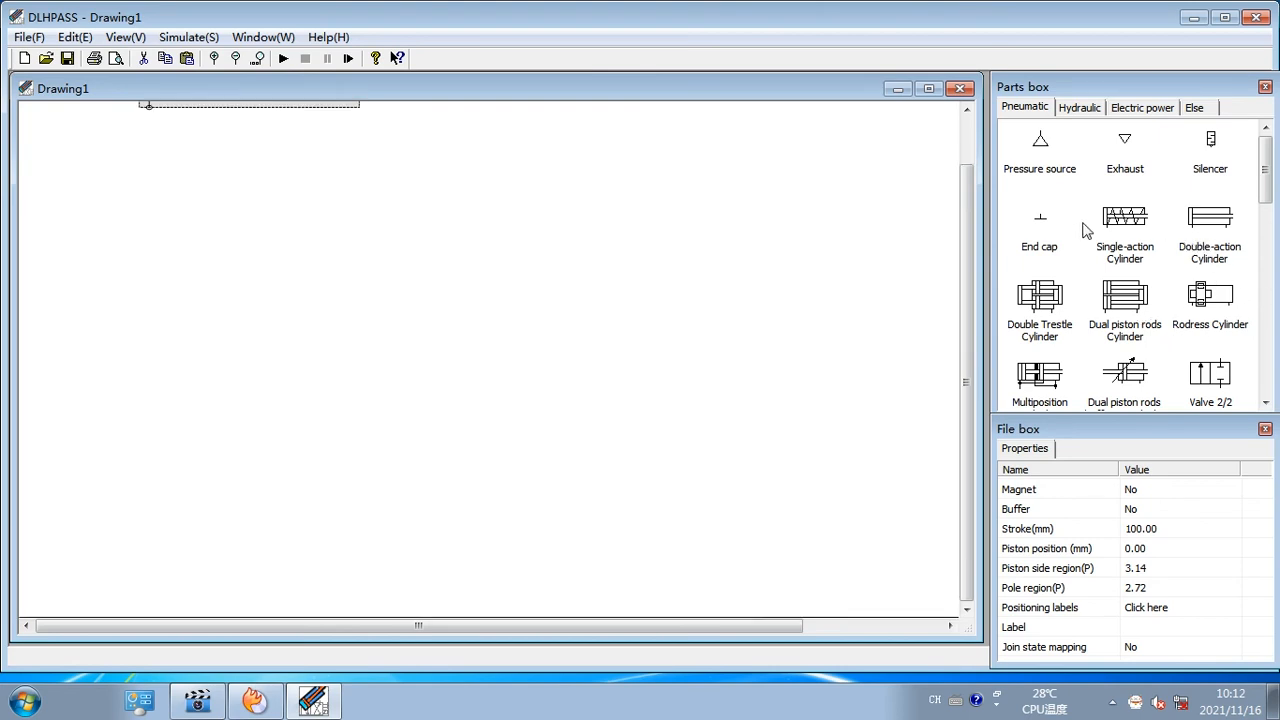
Place a 3/2 valve below the single-action cylinder and an Or Valve beneath it
left_click_drag(1266, 195, 1259, 243)
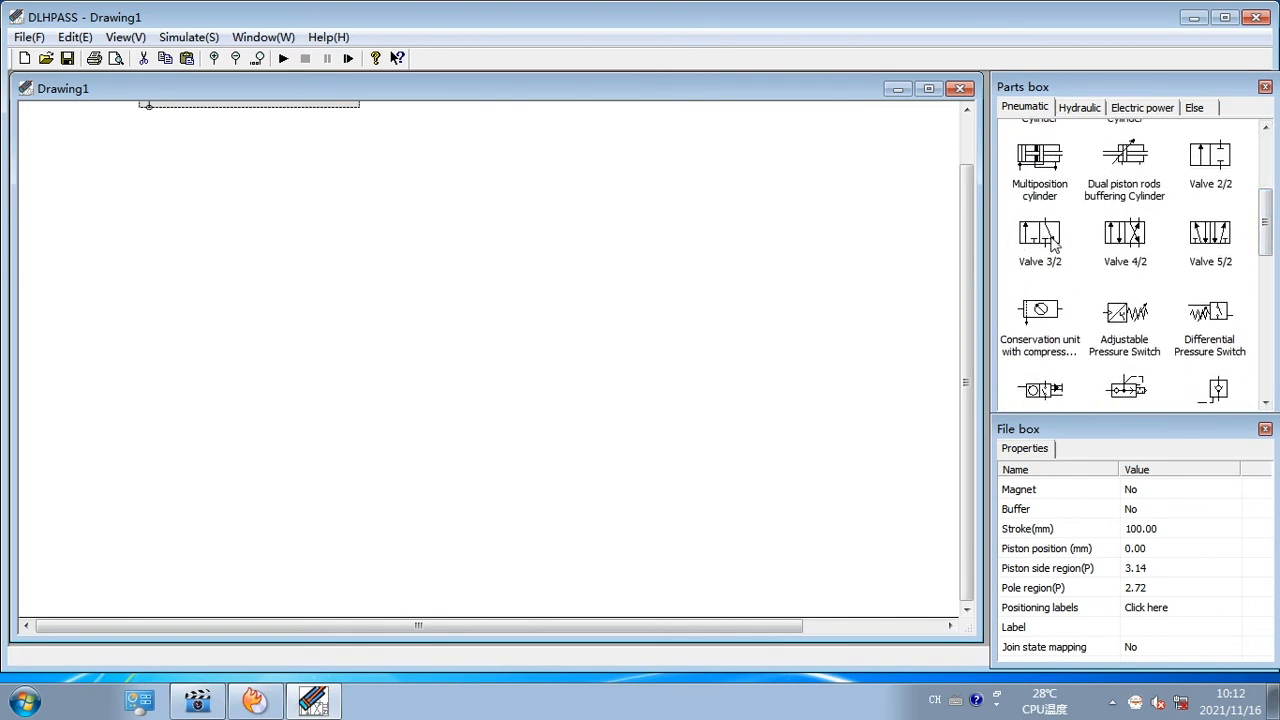
left_click_drag(1052, 243, 240, 213)
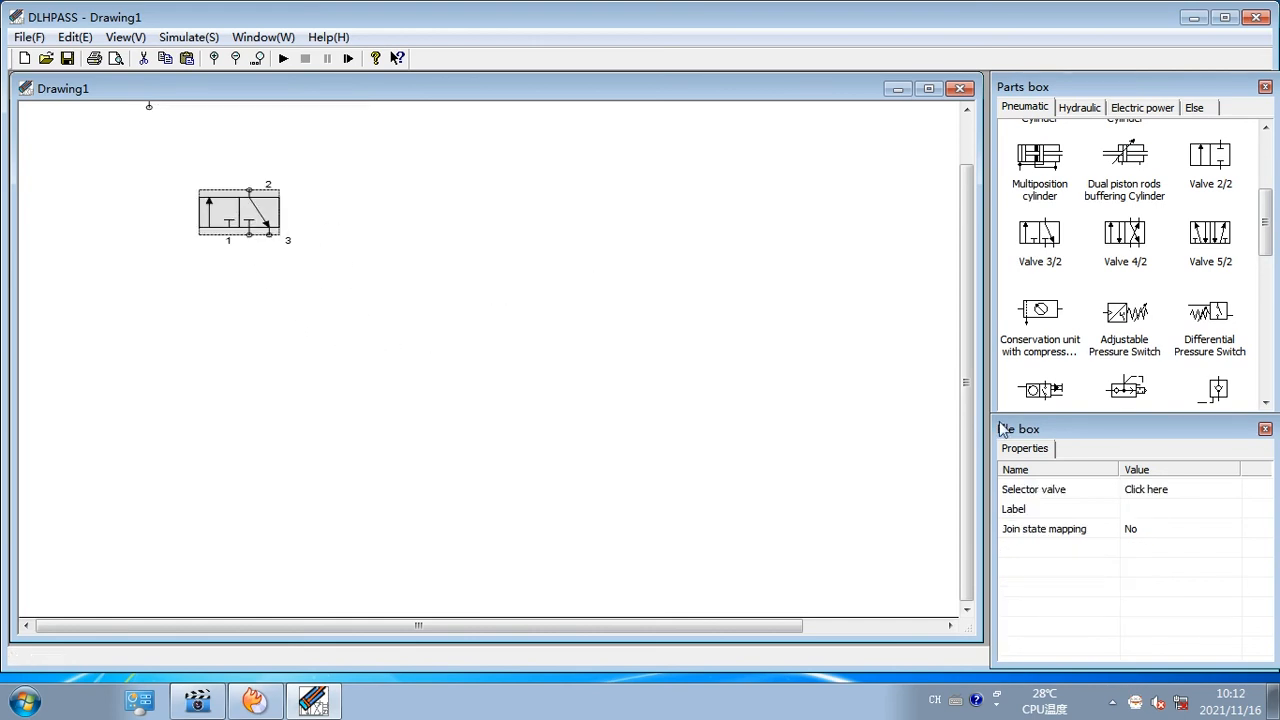
scroll(1160, 375, "down", 5)
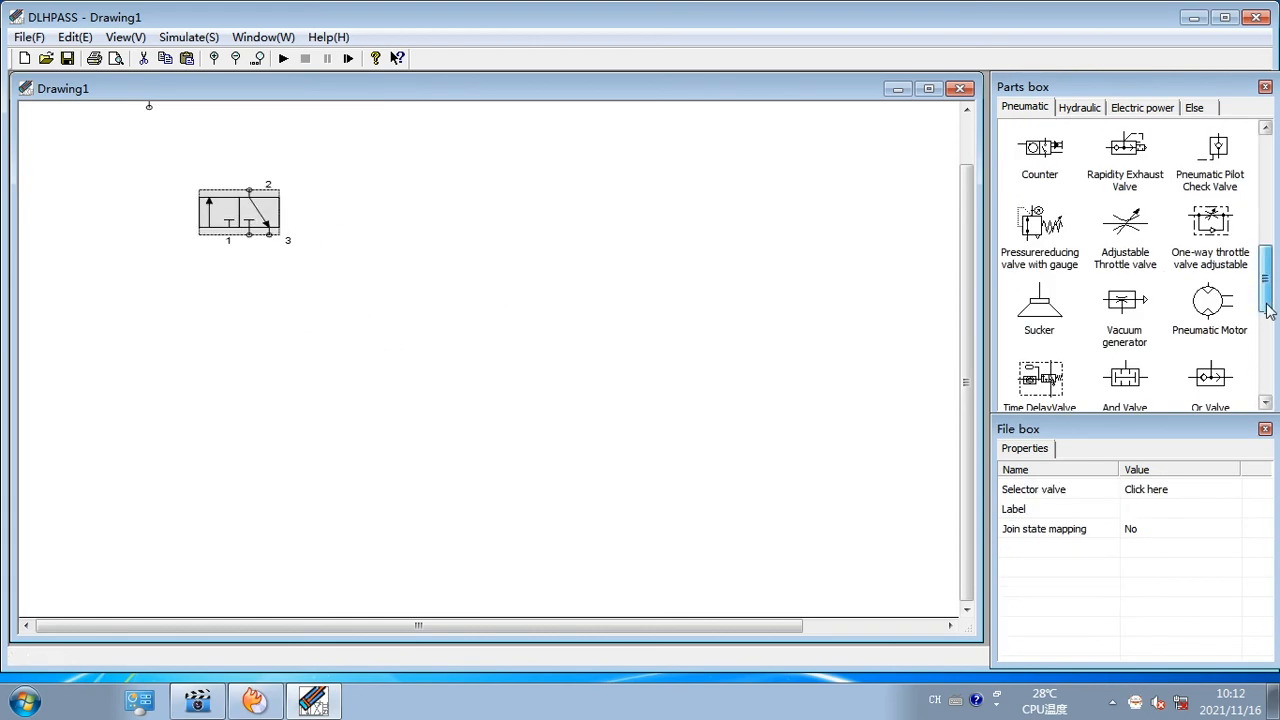
left_click_drag(1190, 340, 296, 331)
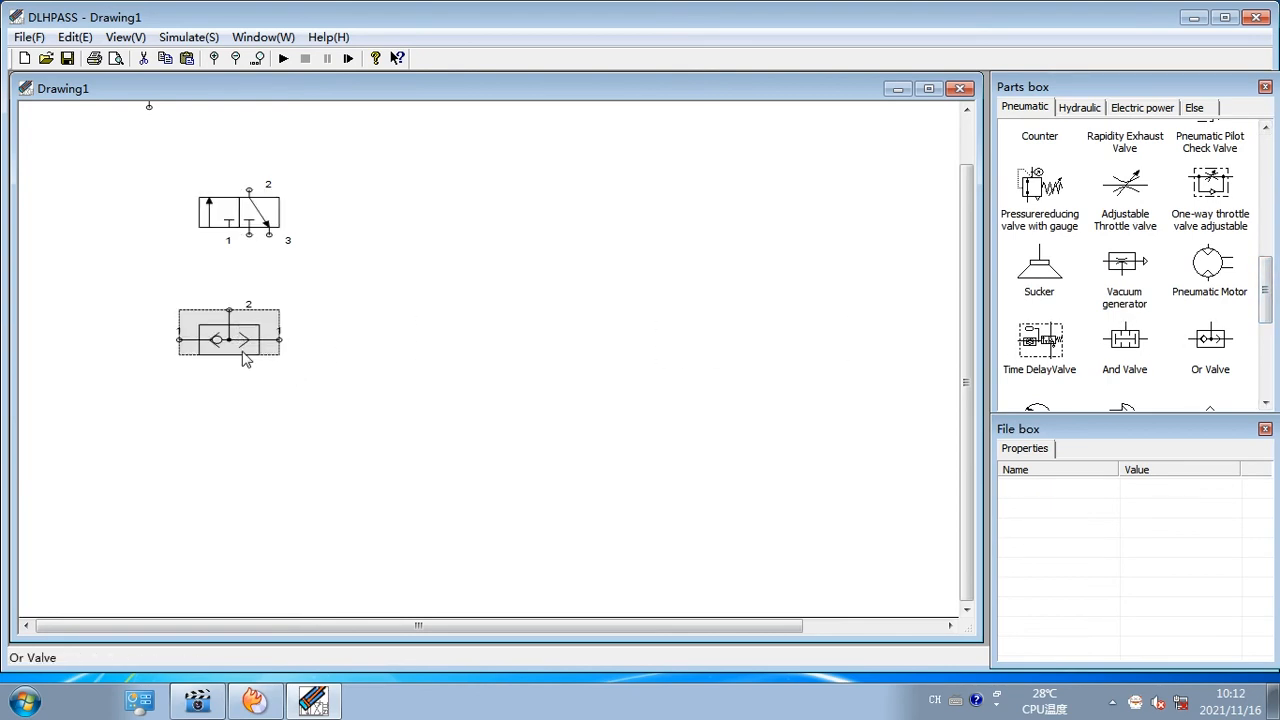
scroll(1198, 228, "up", 2)
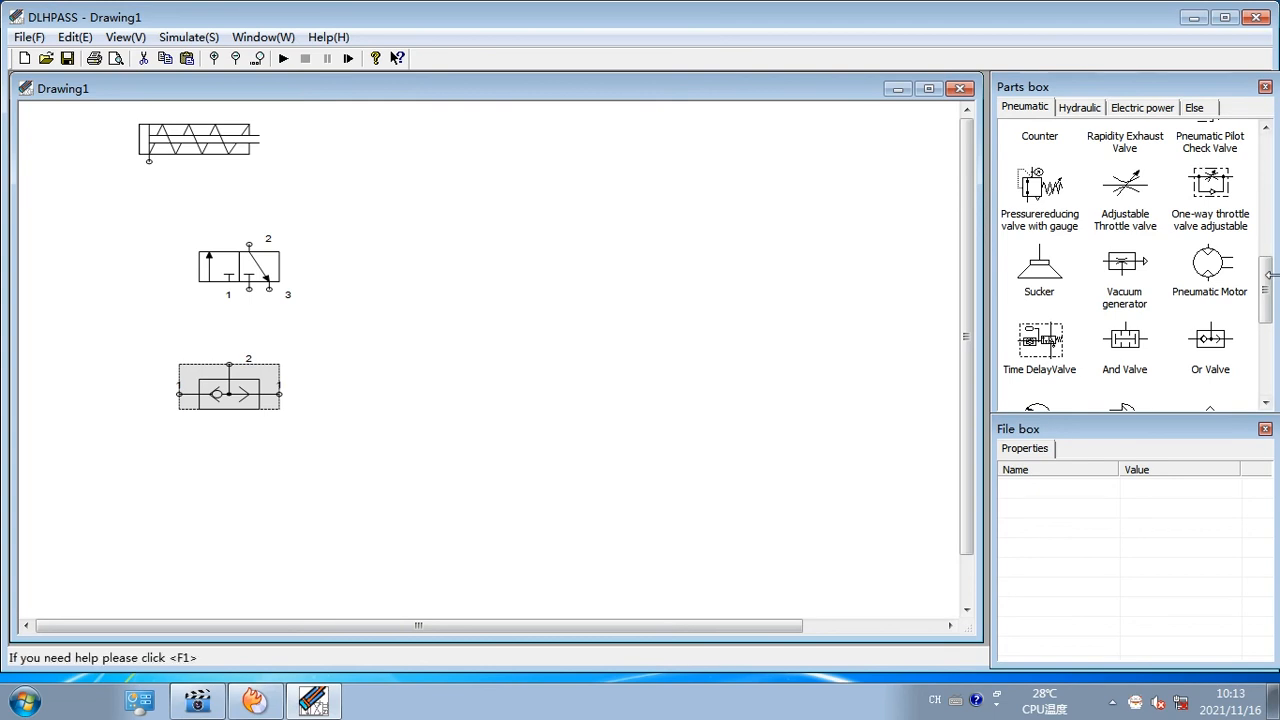
scroll(1054, 232, "up", 4)
left_click_drag(1054, 232, 170, 512)
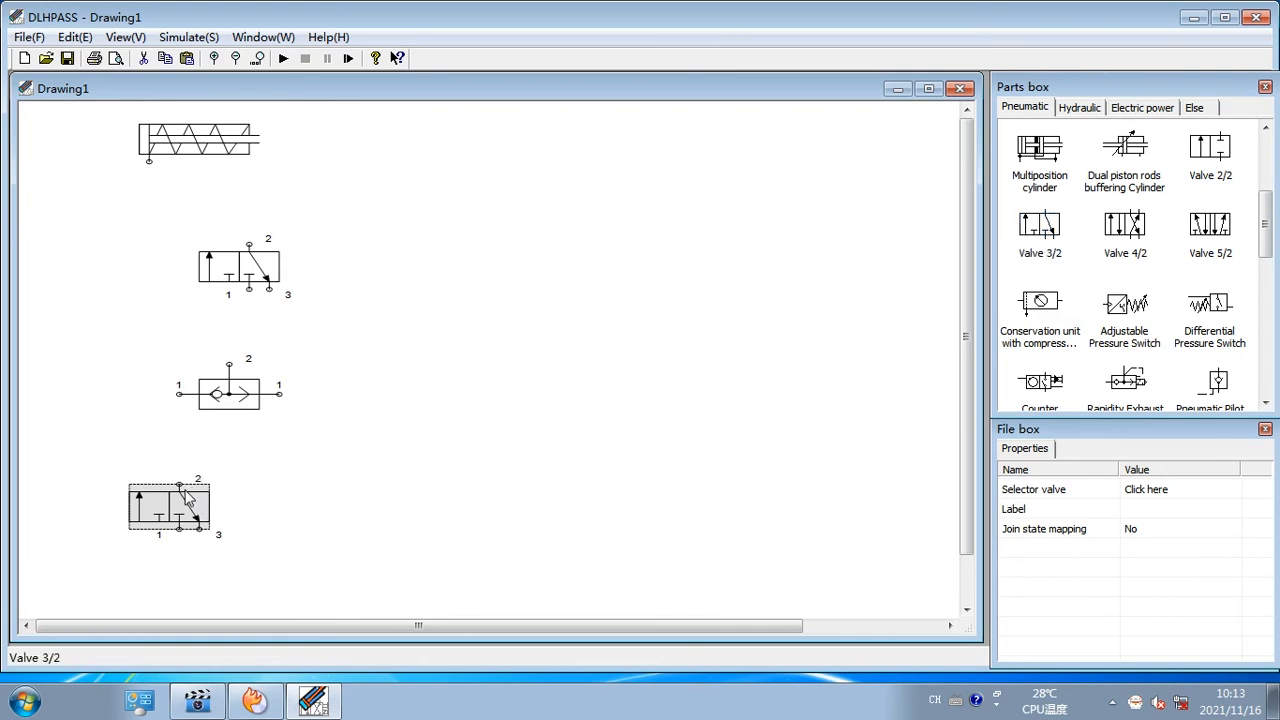
key("Delete")
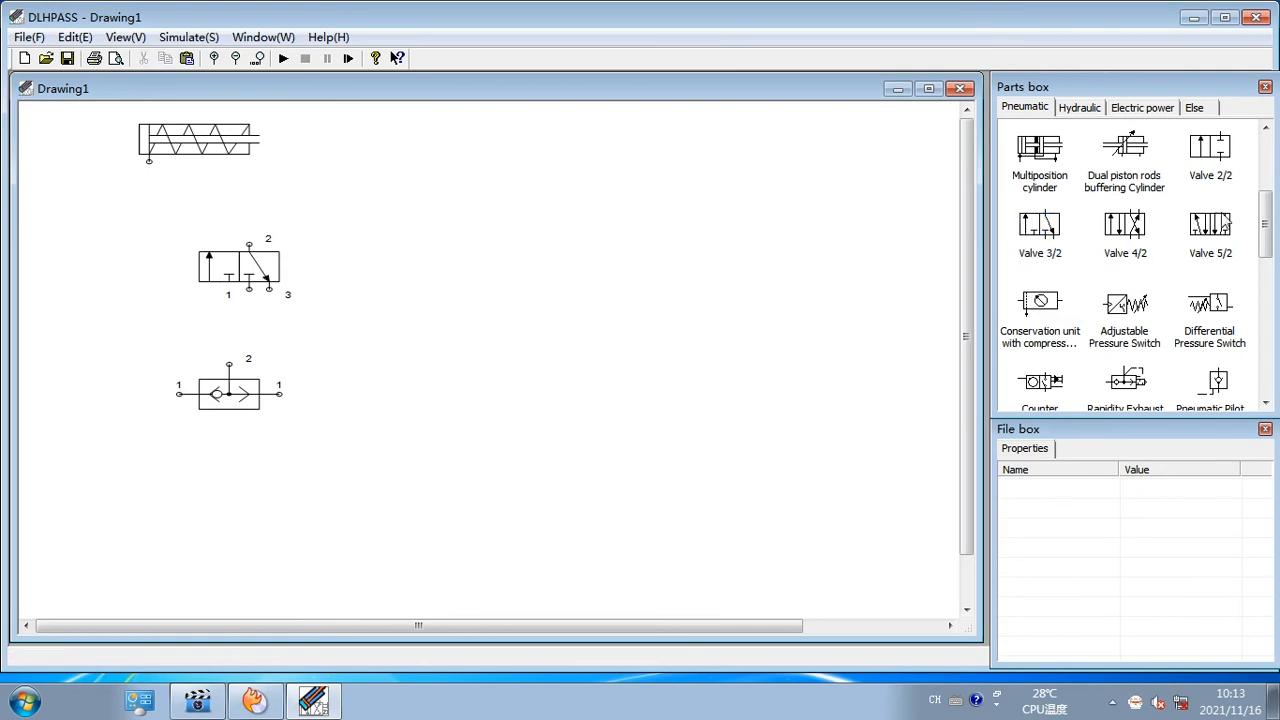
Place two 2/2 valves side by side below the Or Valve and shift the left-hand one slightly upward
left_click_drag(1210, 145, 99, 476)
left_click_drag(1210, 148, 325, 478)
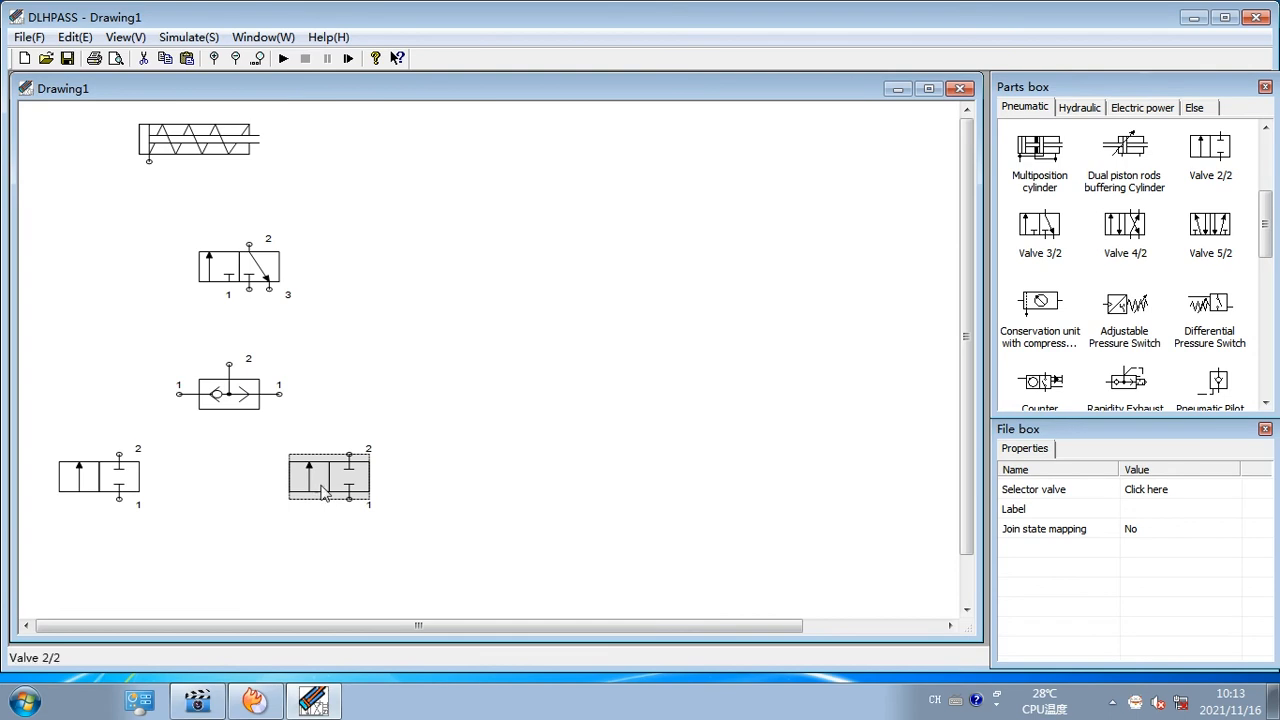
left_click(134, 477)
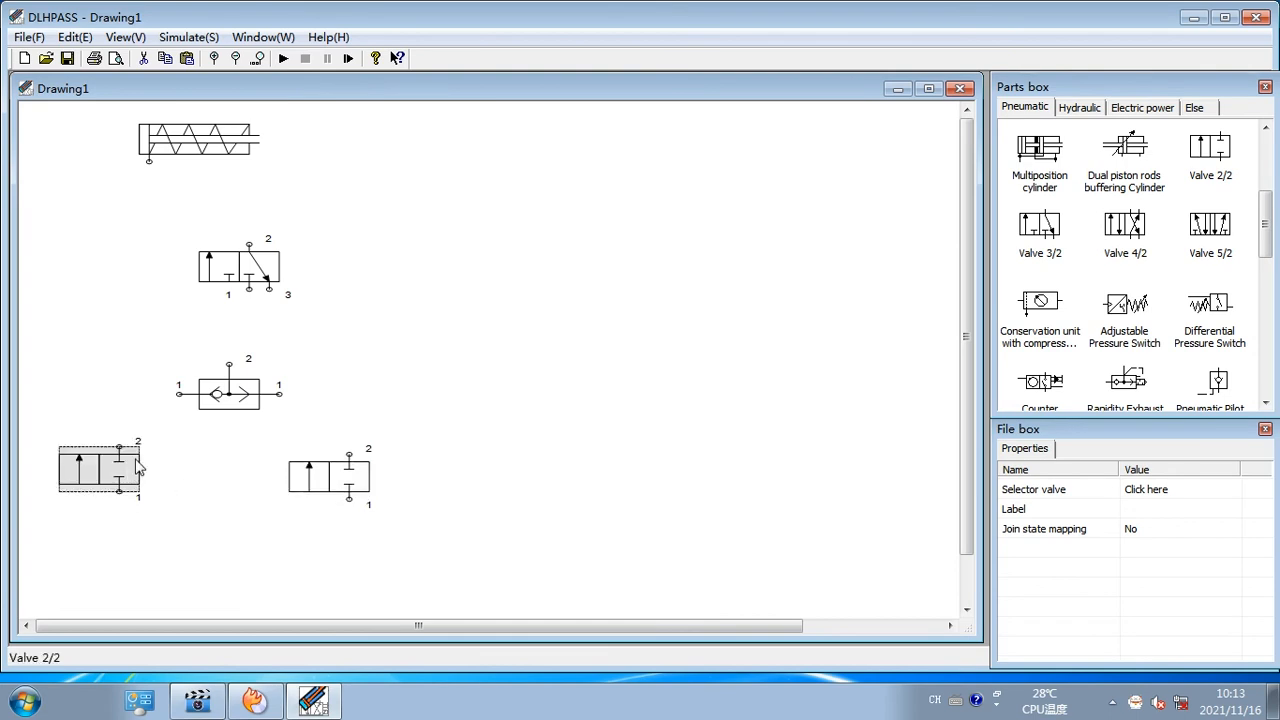
Configure the left-hand 2/2 valve with a push-button left drive and a spring right drive
double_click(82, 461)
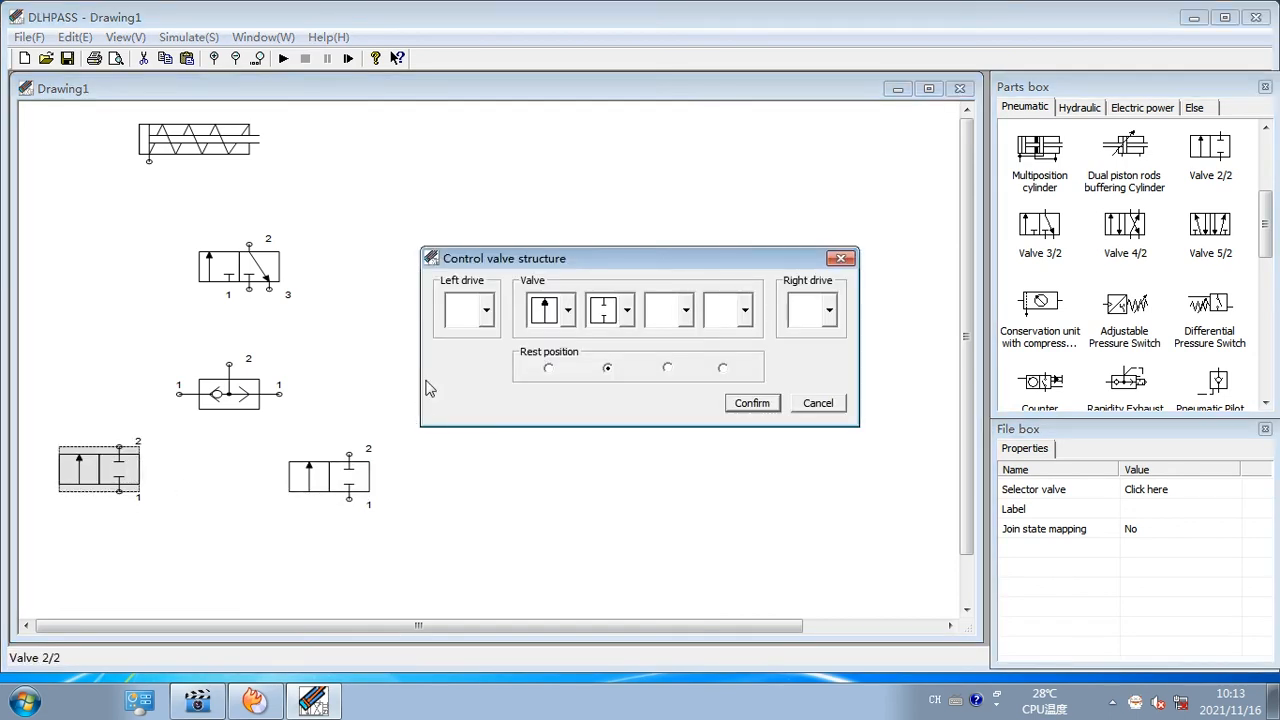
left_click(486, 310)
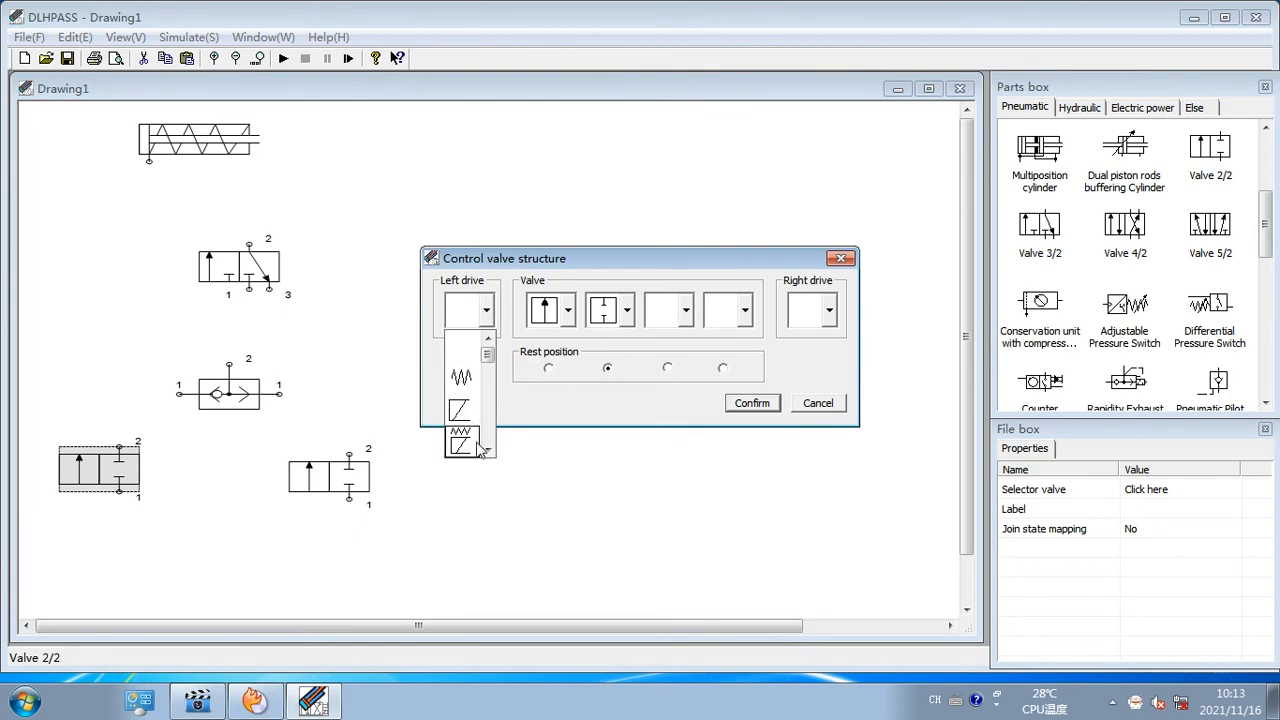
left_click(488, 449)
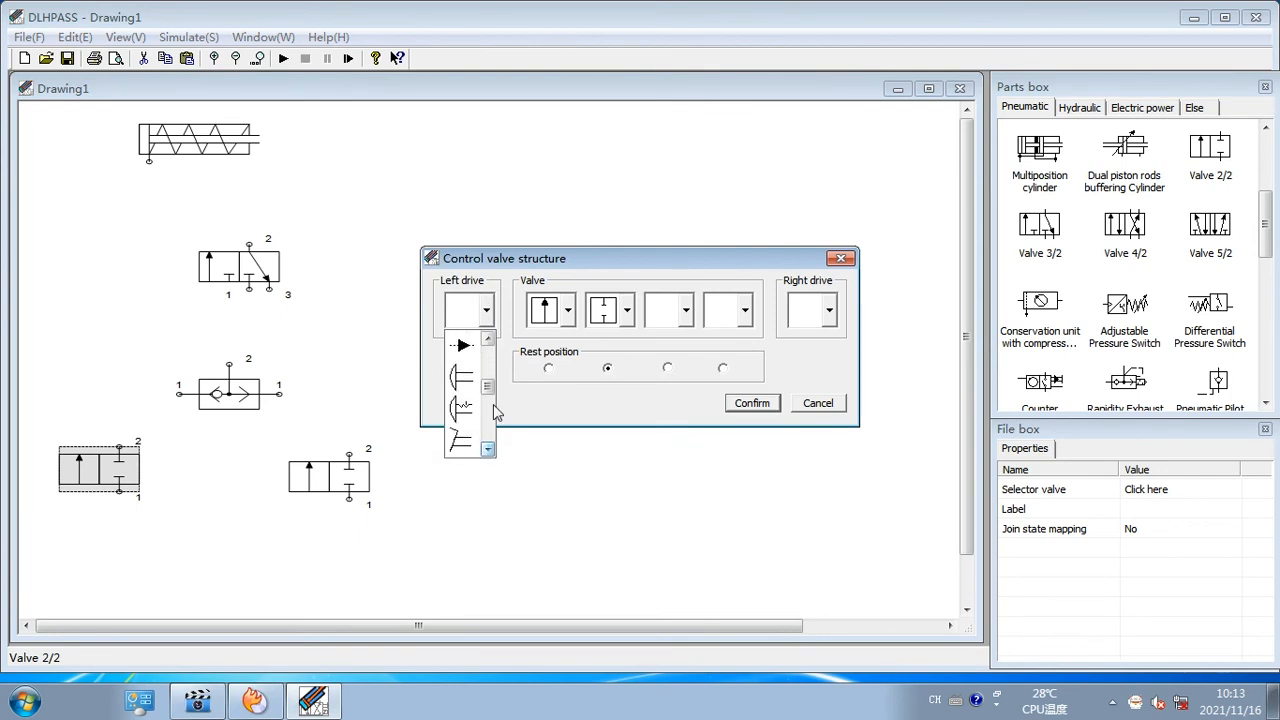
left_click(488, 343)
left_click(488, 343)
left_click(476, 446)
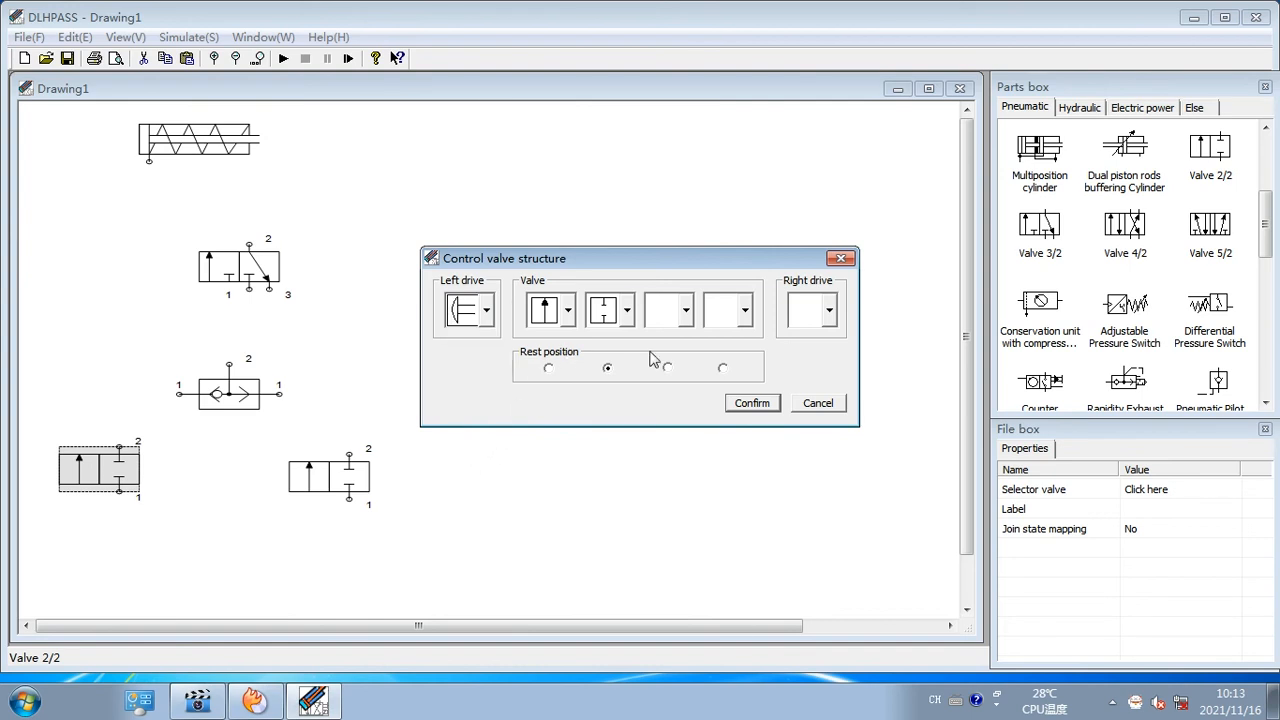
left_click(829, 311)
left_click(801, 378)
left_click(750, 403)
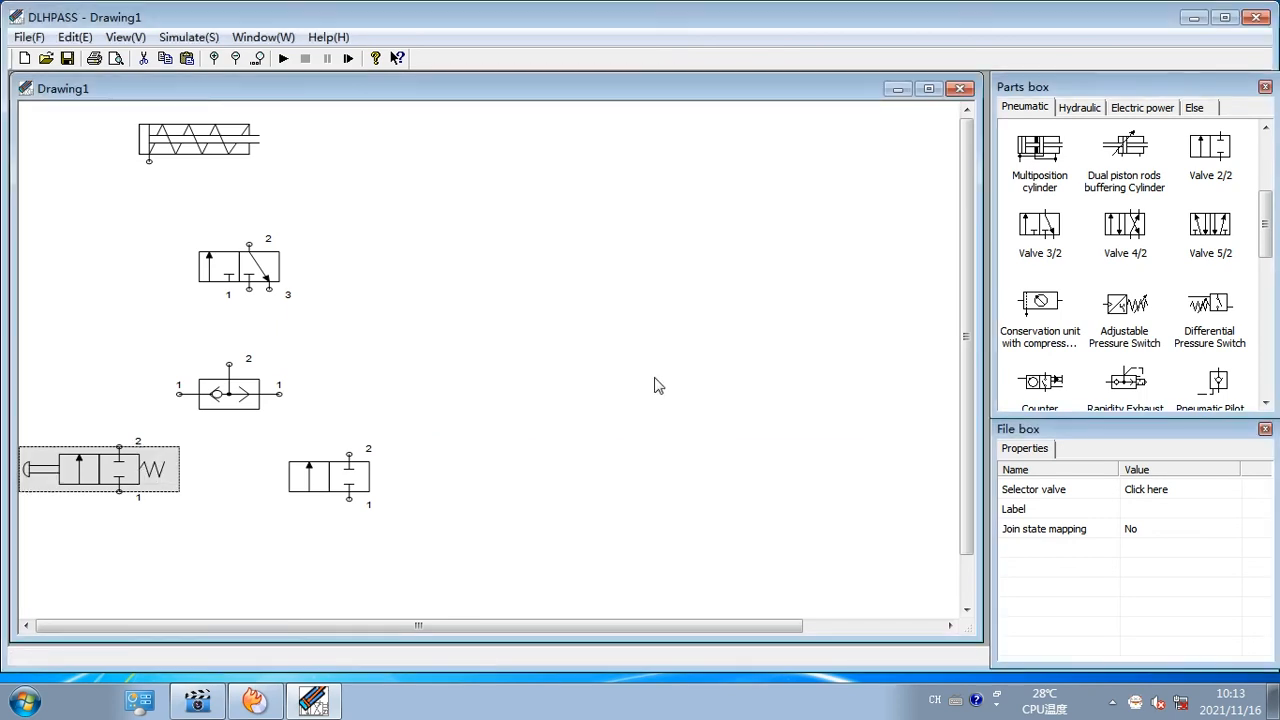
Configure the right-hand 2/2 valve with a push-button left drive and a spring right drive
left_click(348, 482)
double_click(355, 475)
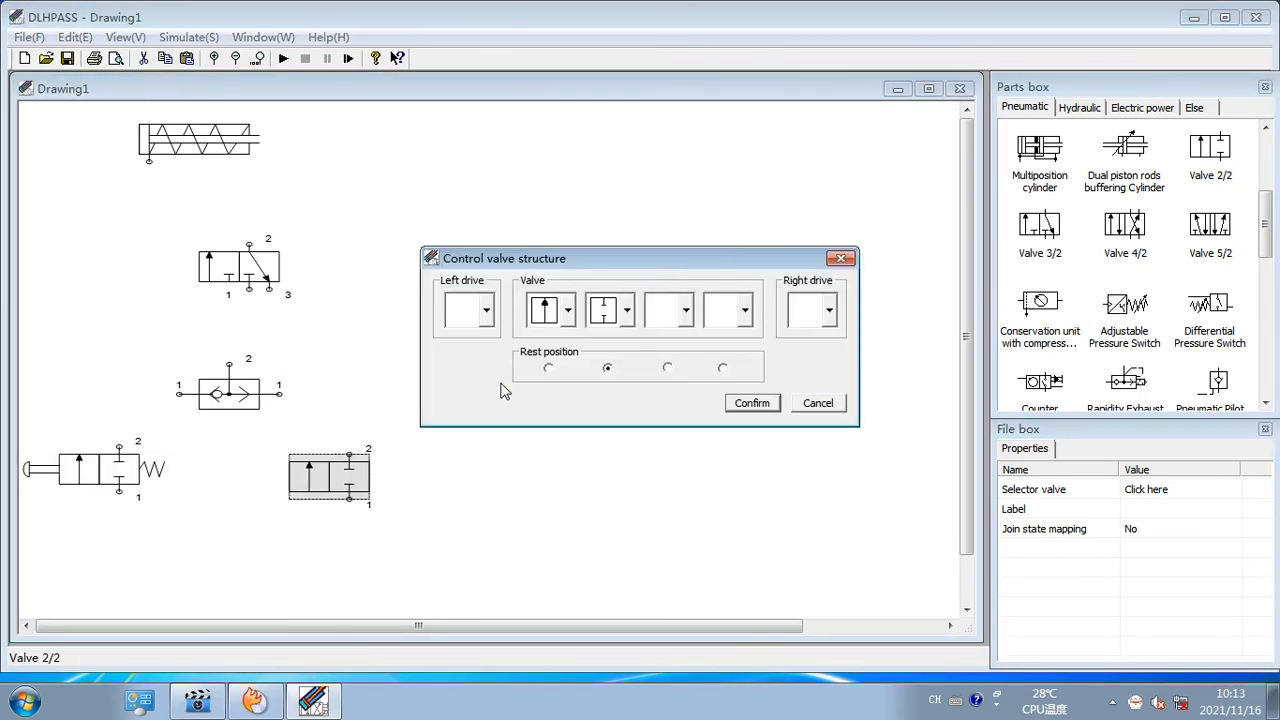
left_click(487, 311)
left_click(488, 450)
left_click(488, 450)
left_click(488, 450)
left_click(488, 450)
left_click(488, 450)
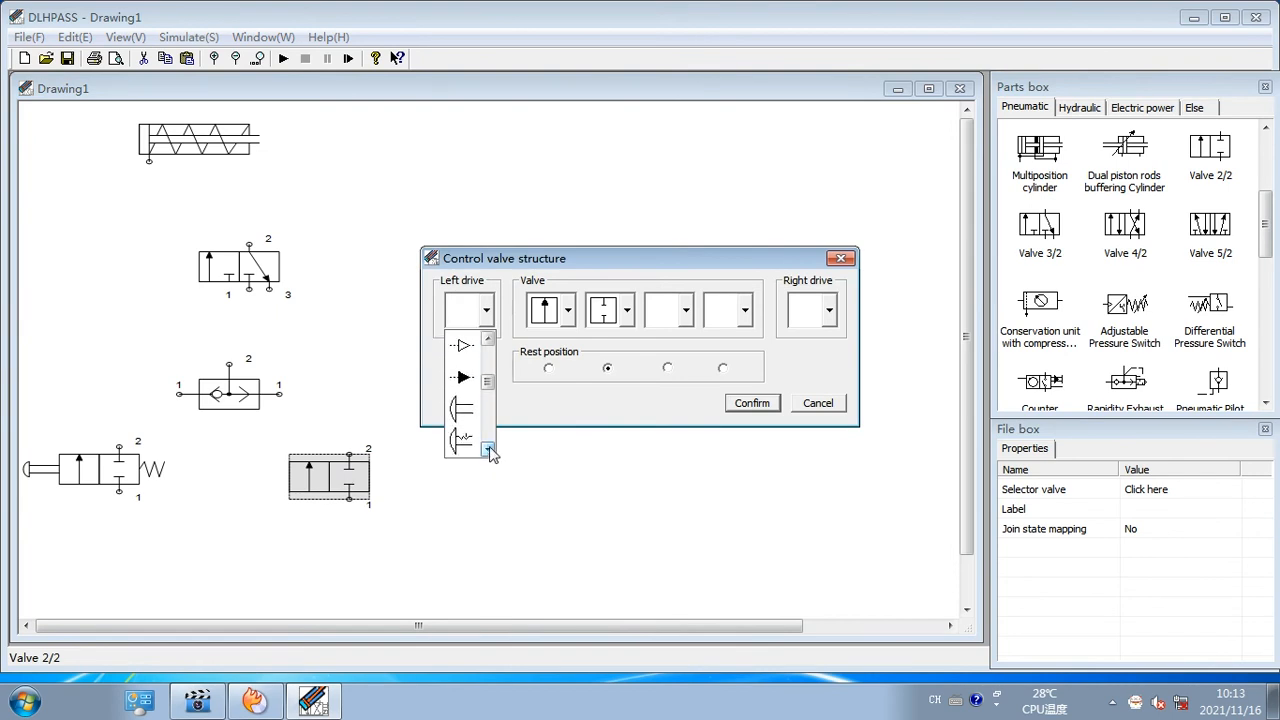
left_click(463, 408)
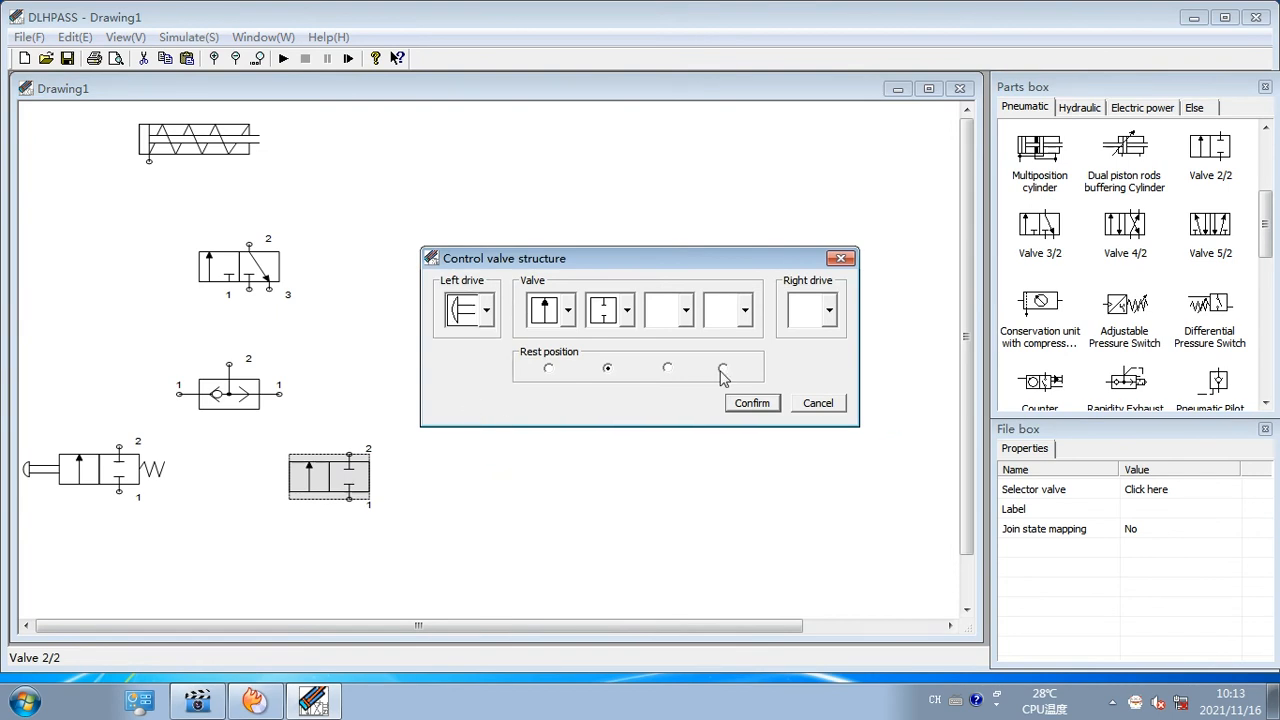
left_click(830, 311)
left_click(809, 376)
left_click(752, 403)
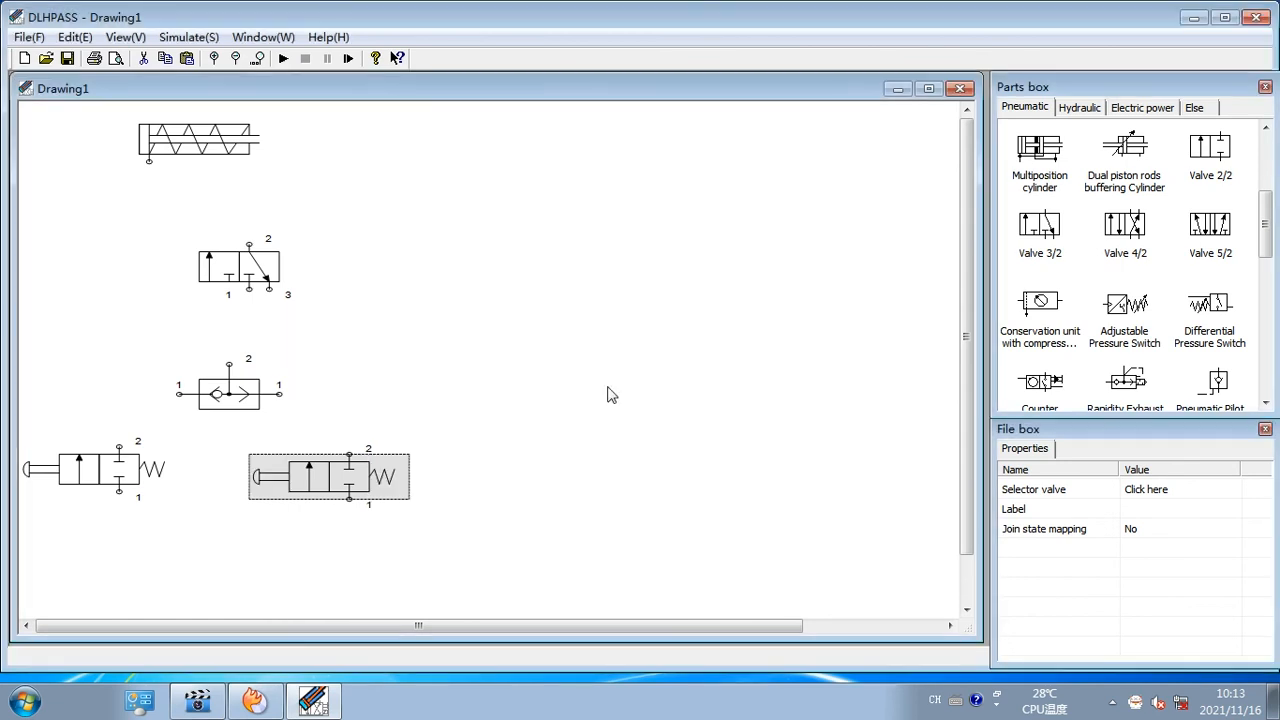
Align the left-hand 2/2 valve level with the right-hand one and place a pressure source below each valve's port 1
left_click_drag(120, 462, 131, 470)
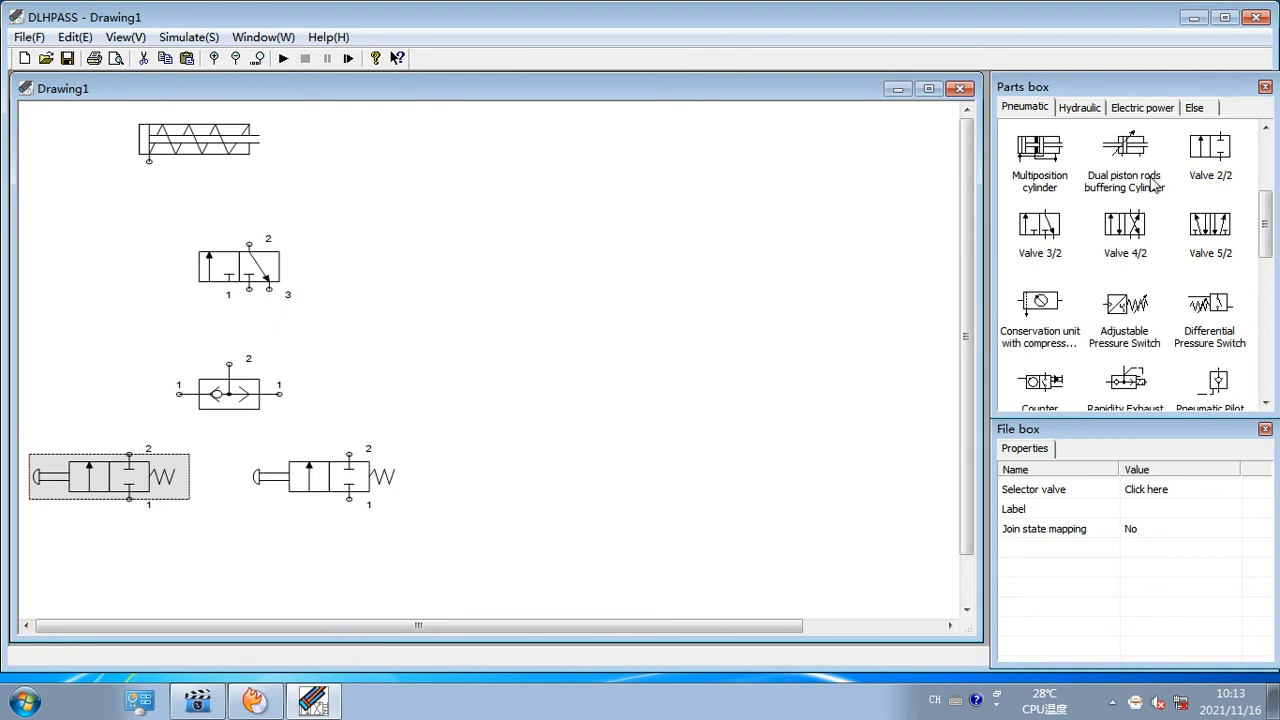
left_click_drag(1266, 252, 1270, 190)
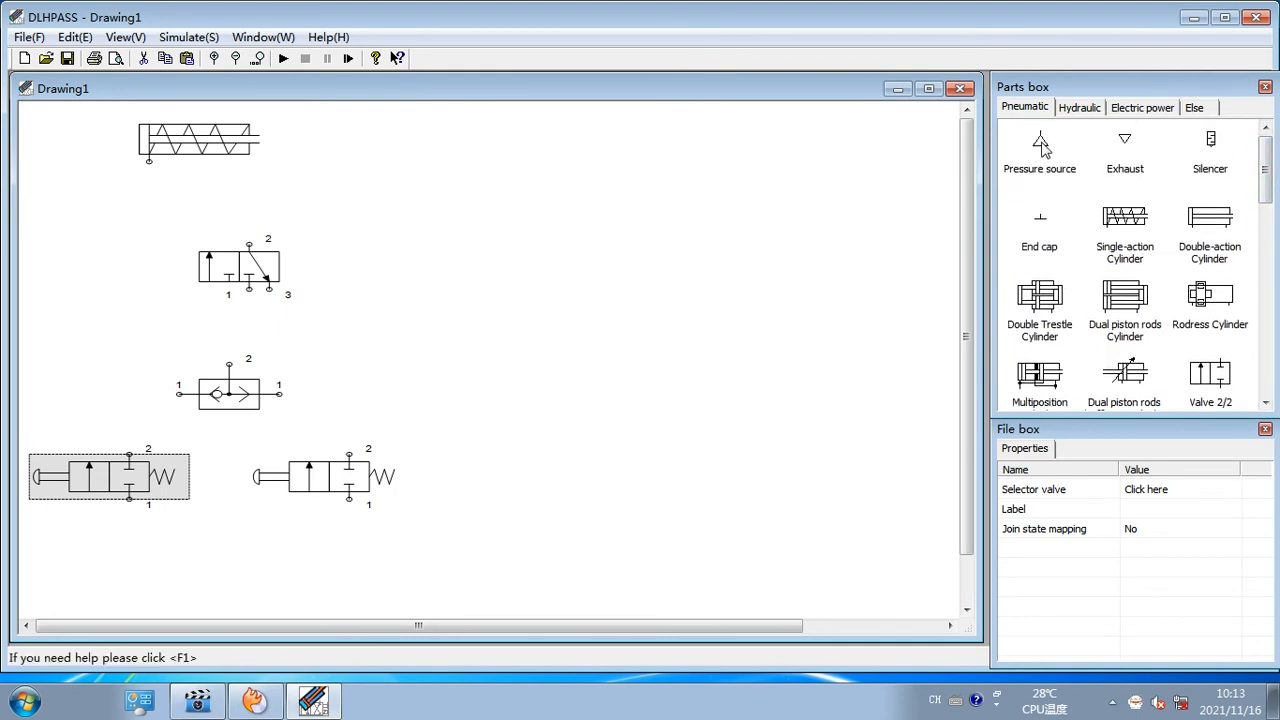
left_click_drag(367, 500, 129, 555)
key("ctrl+v")
left_click_drag(169, 580, 350, 554)
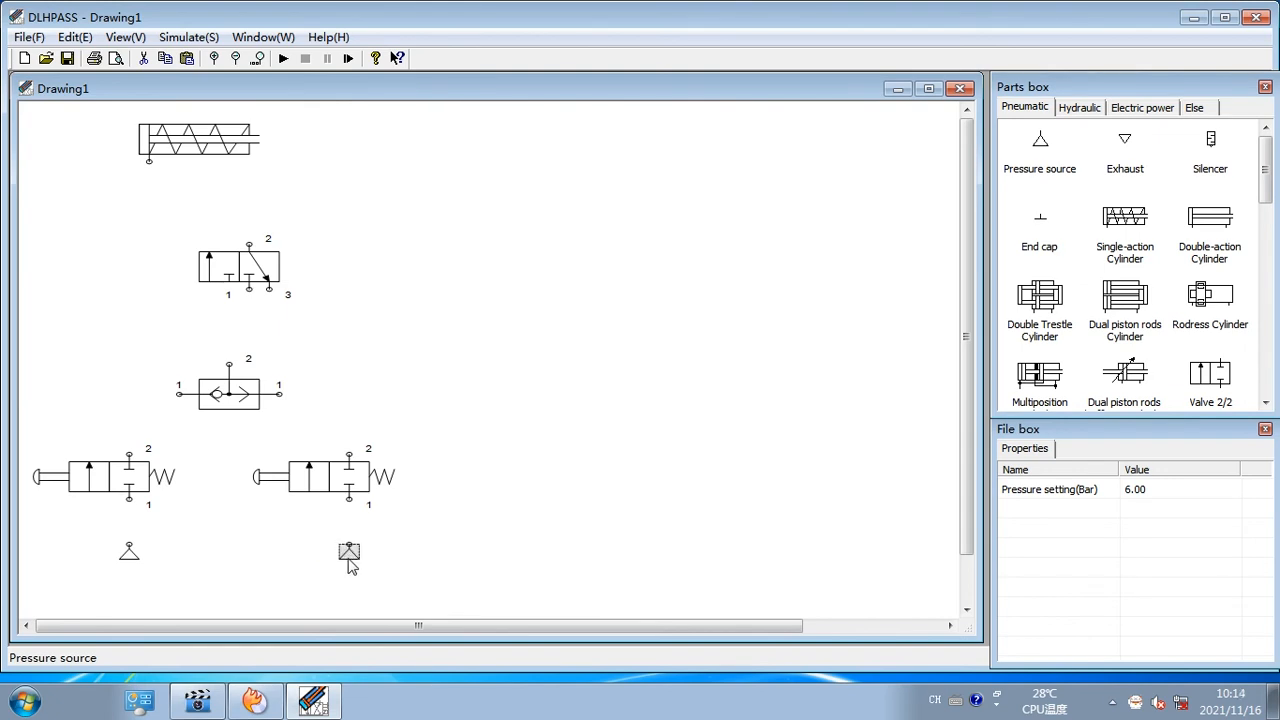
Connect port 1 of each 2/2 valve to its pressure source and each port 2 to the Or Valve input on its side
mouse_move(128, 499)
left_mouse_down()
mouse_move(130, 543)
mouse_move(128, 498)
left_mouse_up()
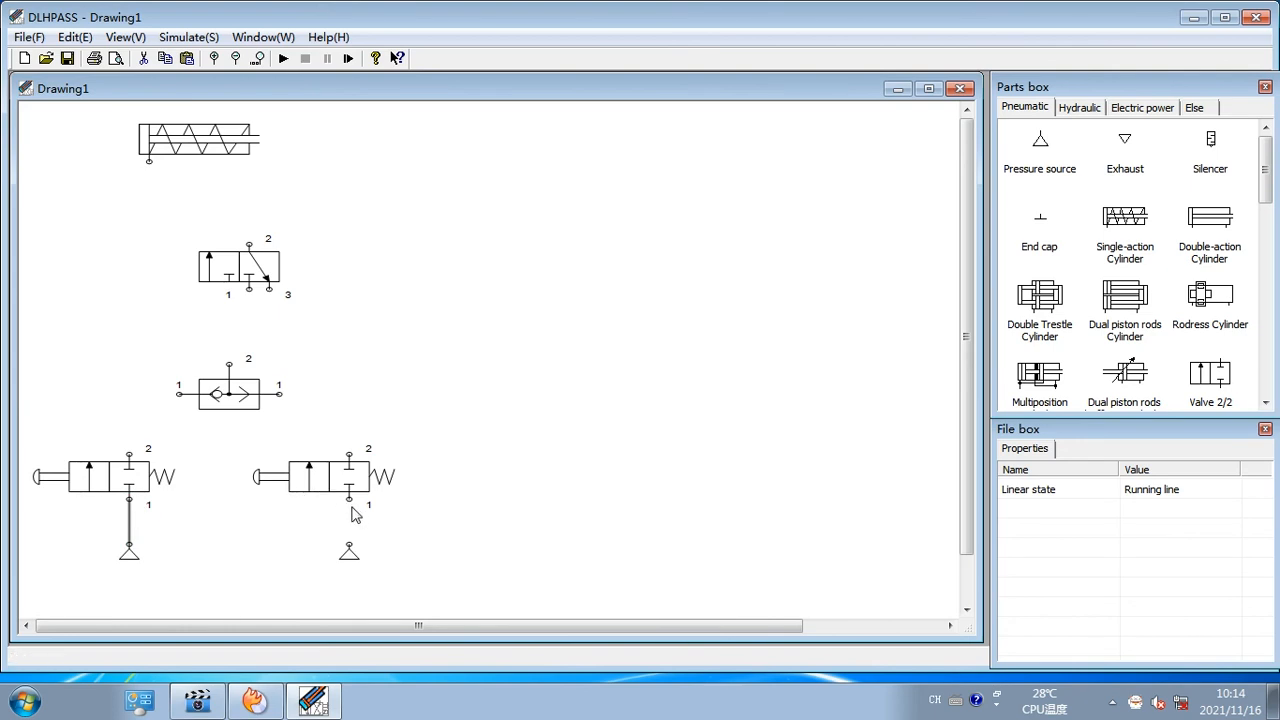
left_click_drag(349, 499, 347, 546)
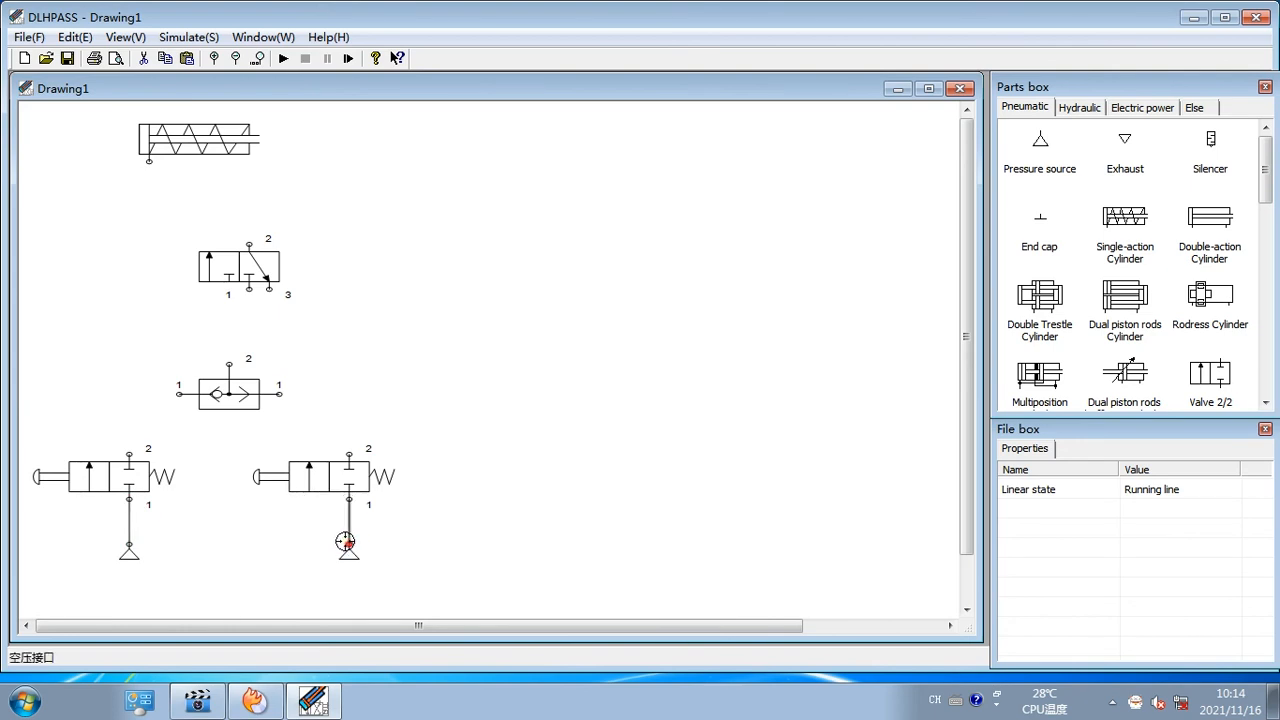
left_click_drag(180, 392, 129, 456)
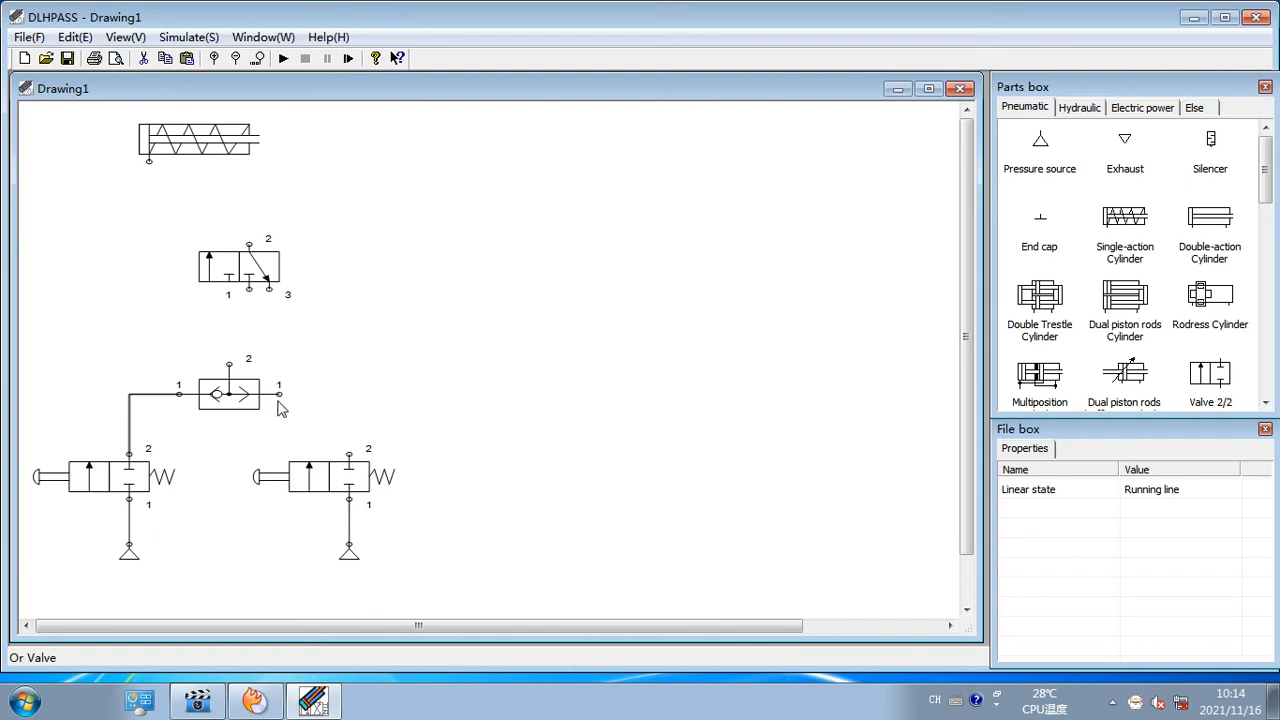
left_click_drag(277, 394, 351, 453)
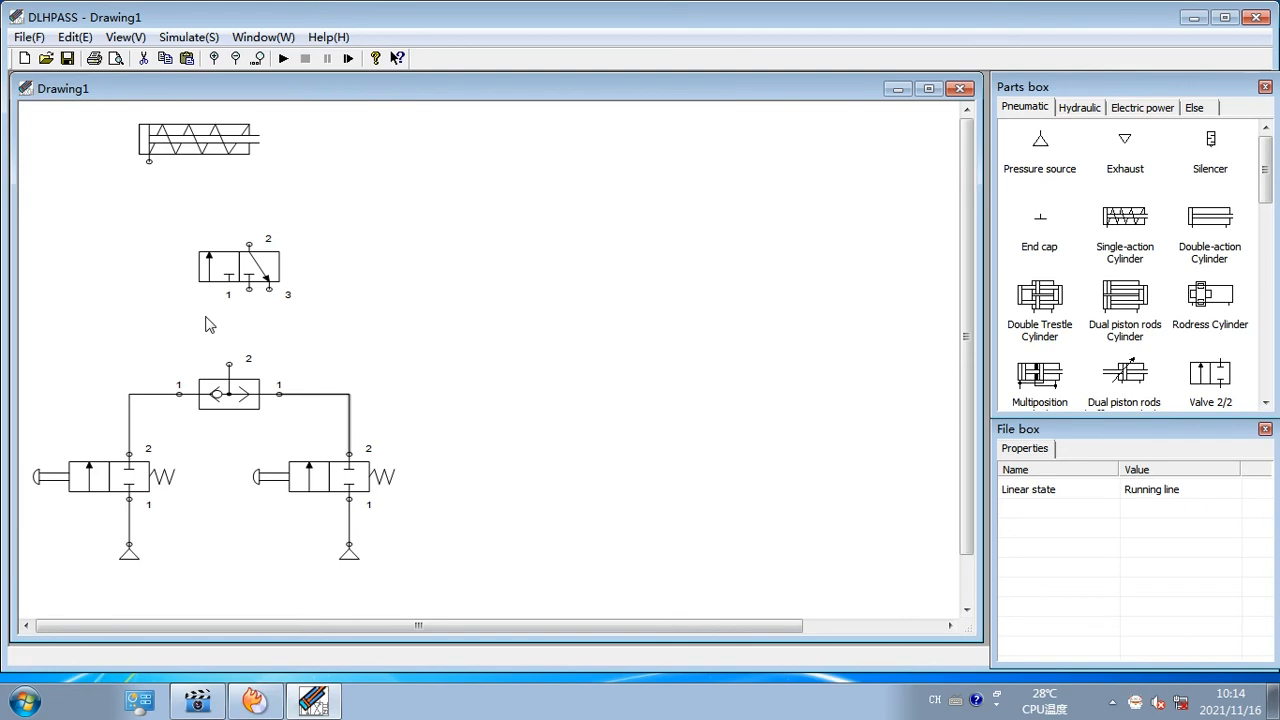
double_click(255, 277)
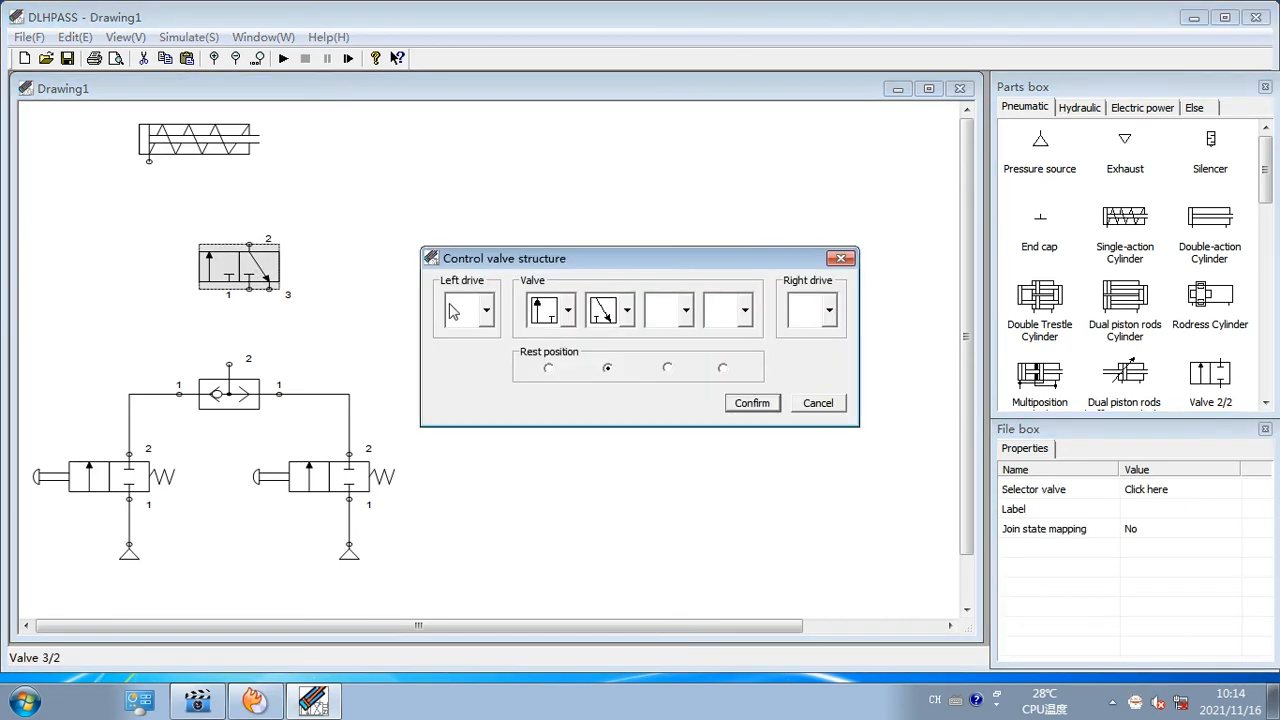
left_click(487, 311)
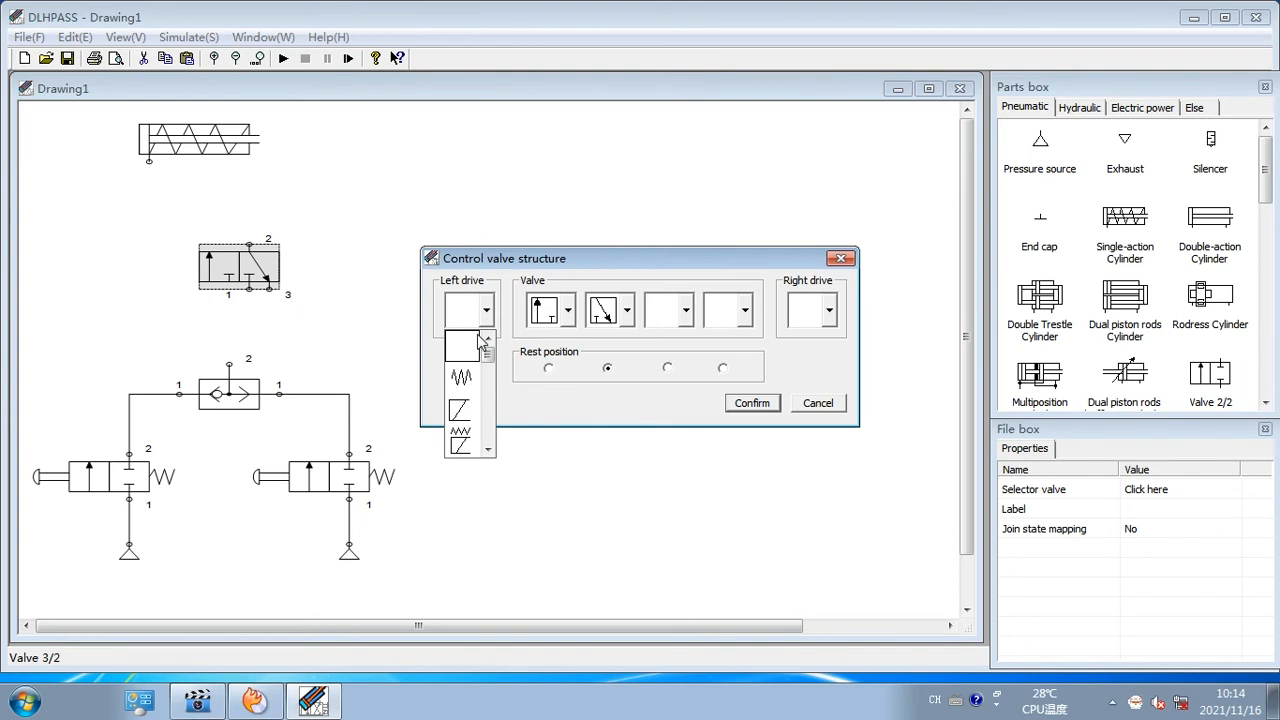
left_click(378, 315)
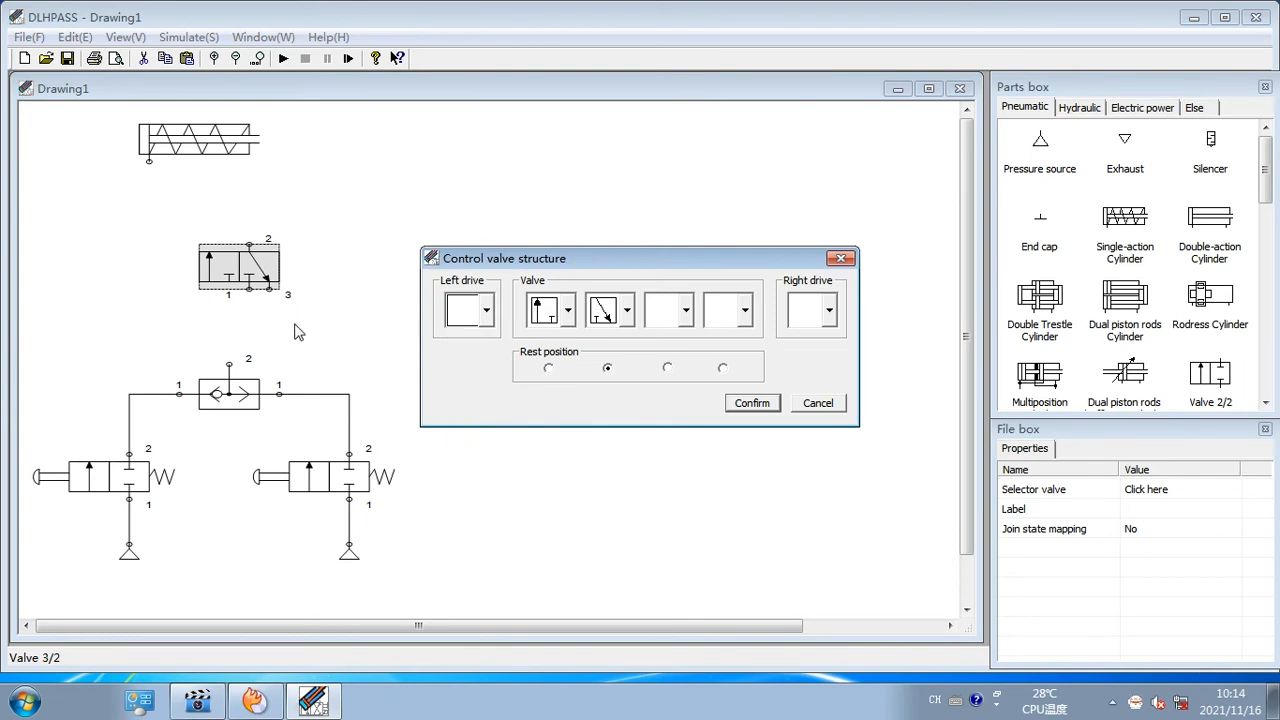
left_click(839, 260)
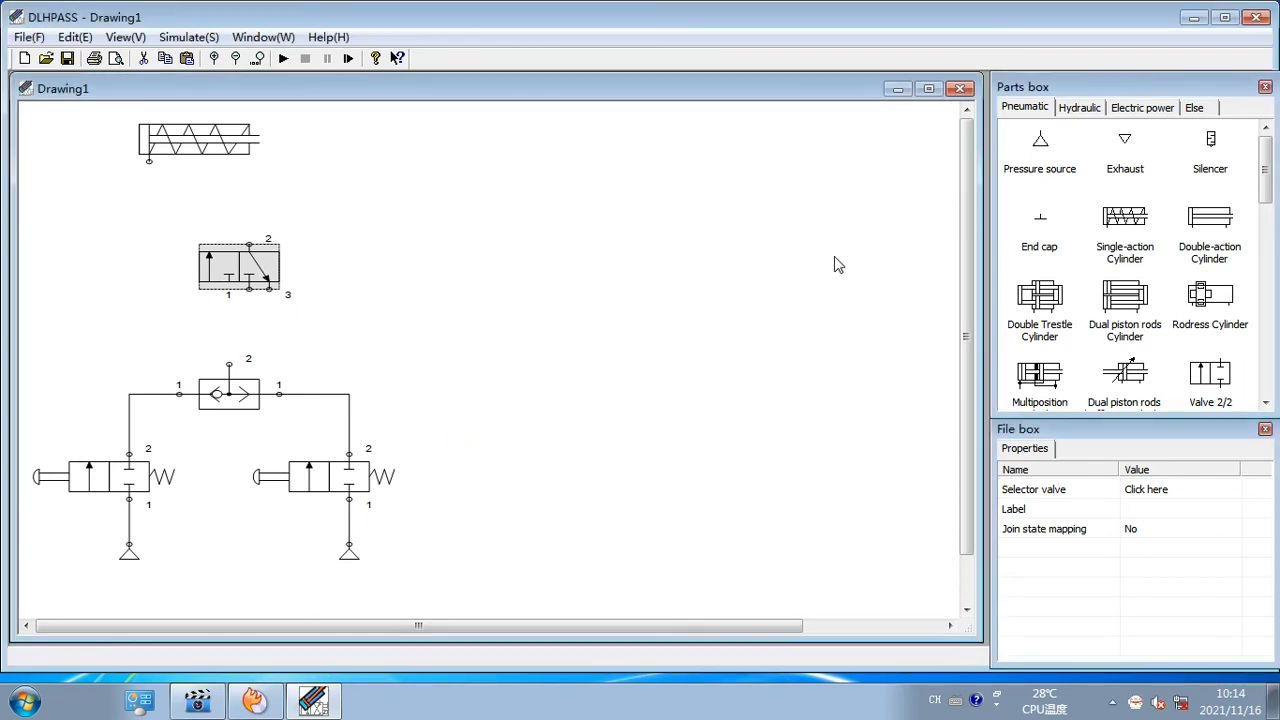
Place an exhaust and connect it to the 3/2 valve's port 1, with the Or Valve's output on port 3 and the cylinder on port 2
left_click_drag(1119, 145, 172, 308)
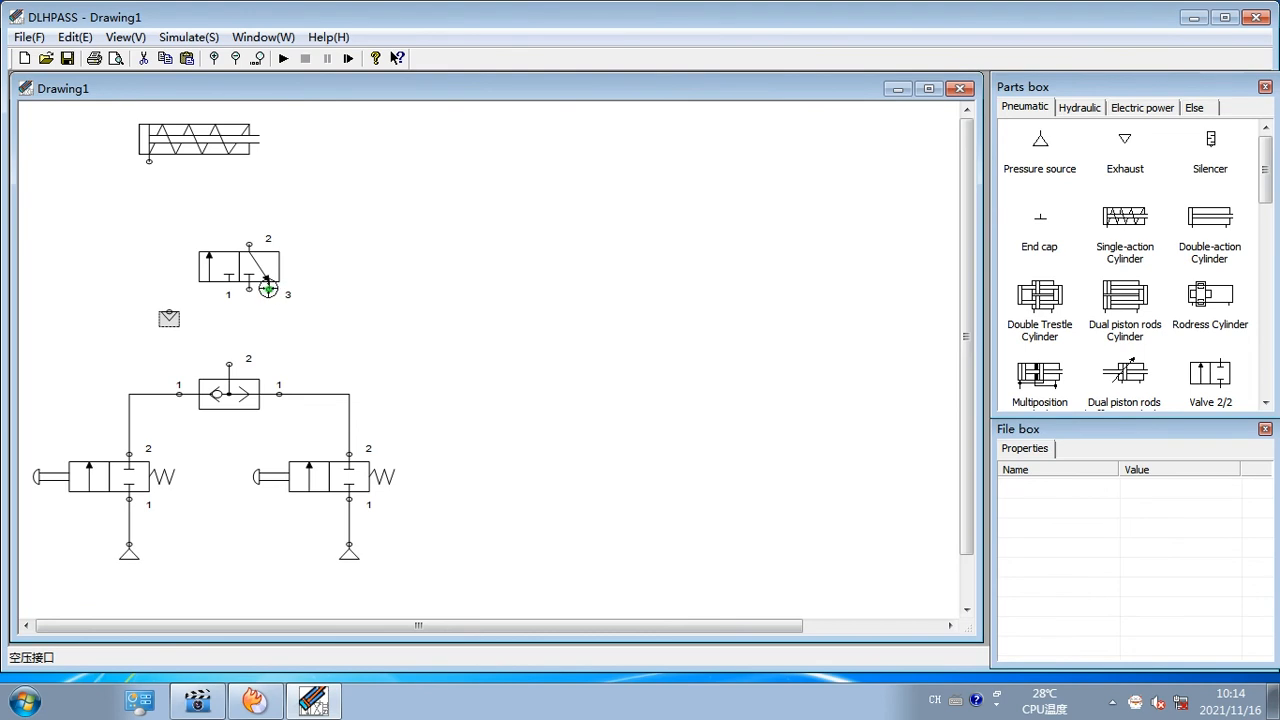
left_click(229, 364)
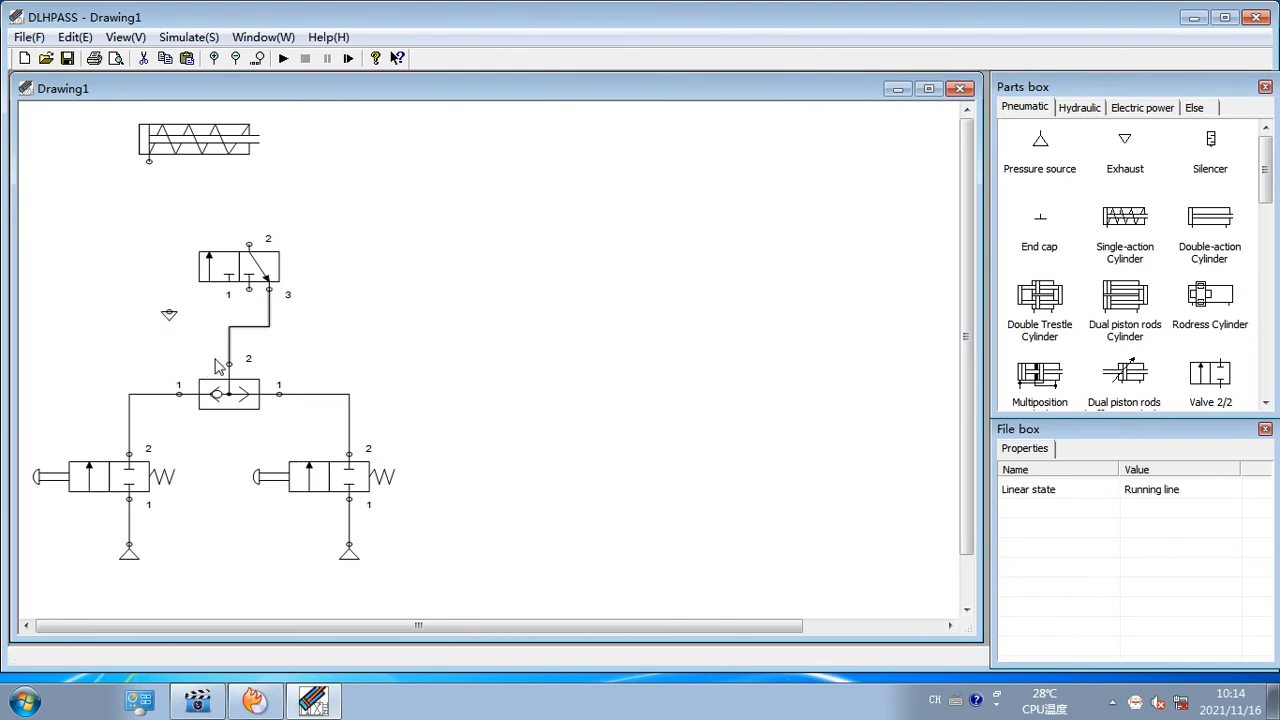
left_click_drag(171, 310, 249, 289)
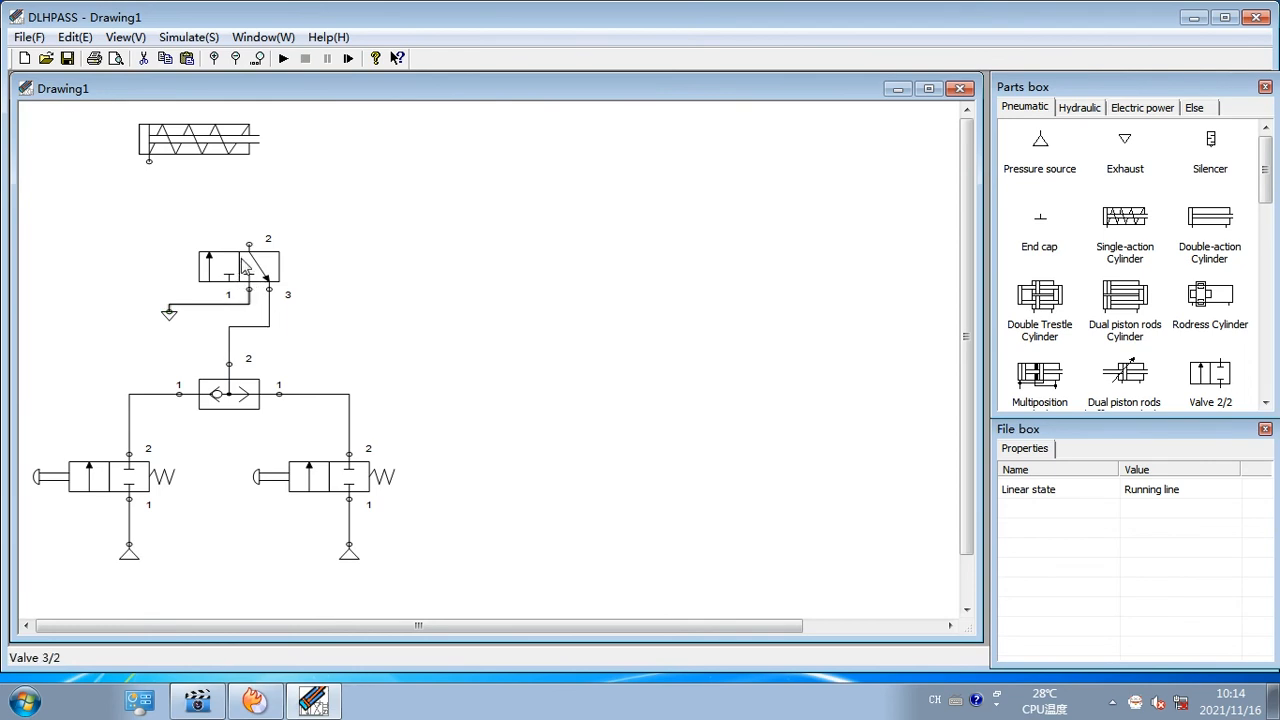
left_click_drag(249, 245, 149, 160)
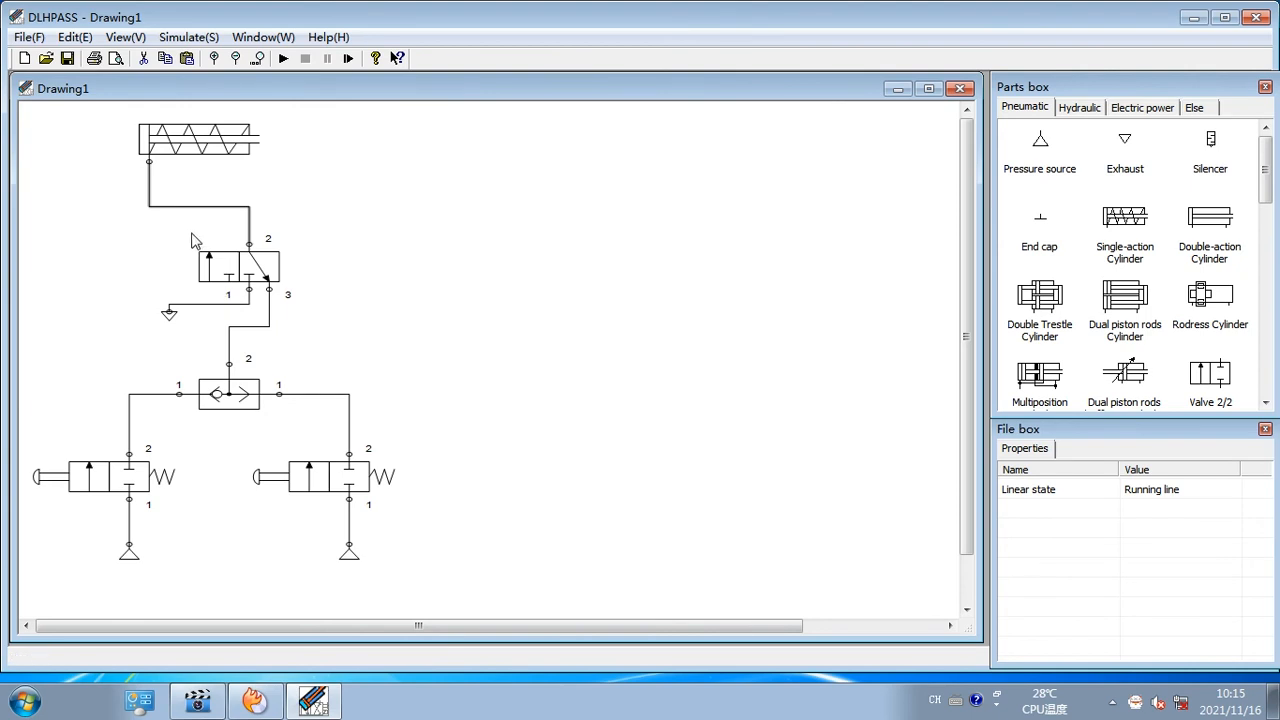
Simulate the circuit, actuate the left-hand and right-hand push-button valves one after the other, and stop the simulation
left_click(284, 60)
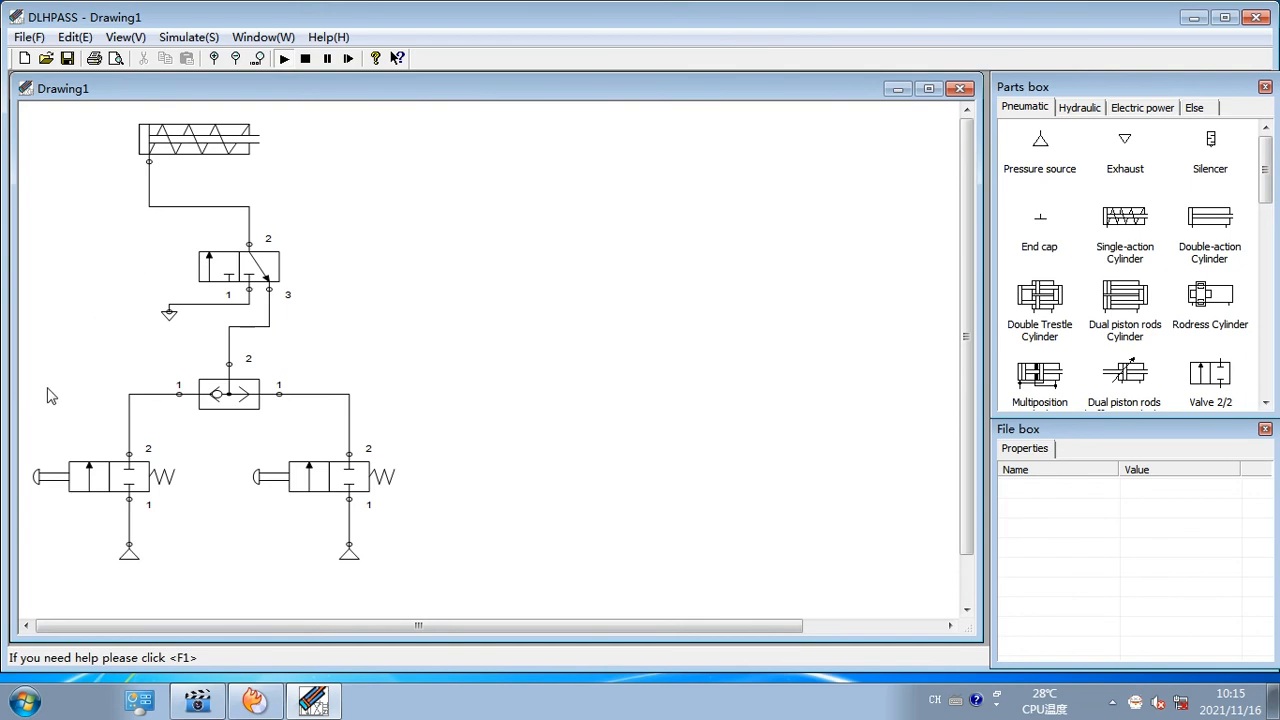
left_click(45, 482)
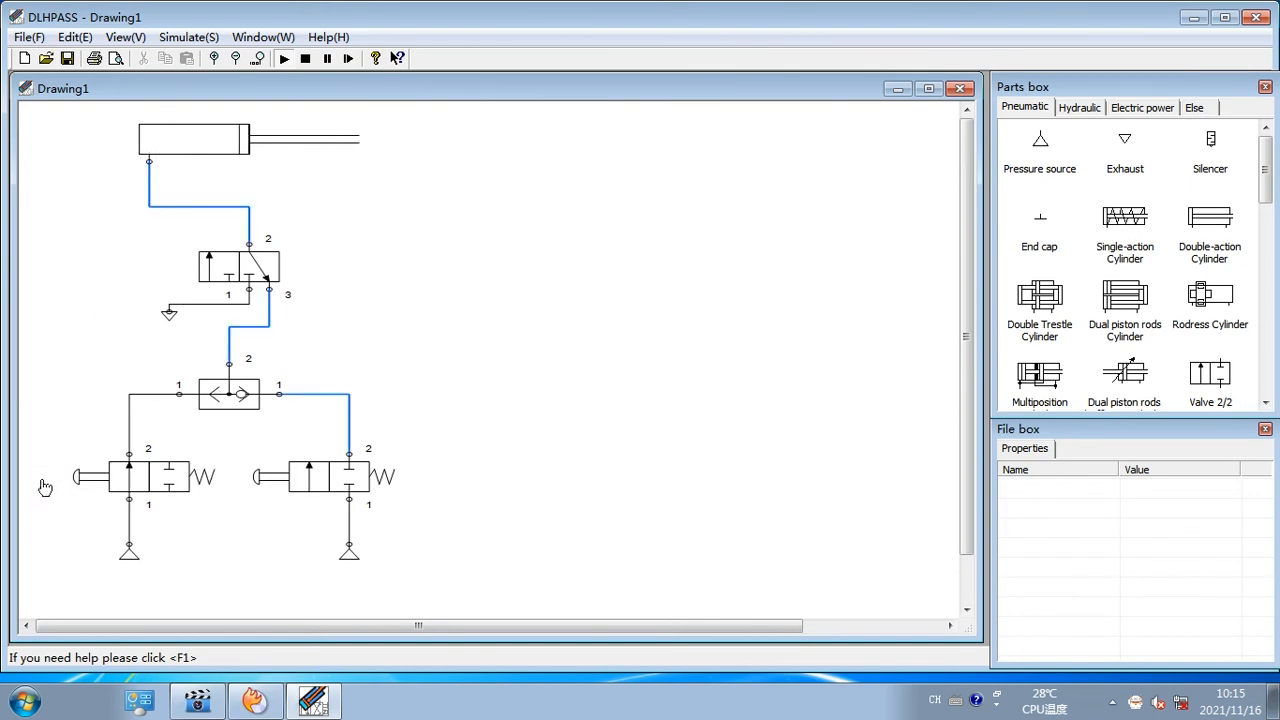
left_click(45, 487)
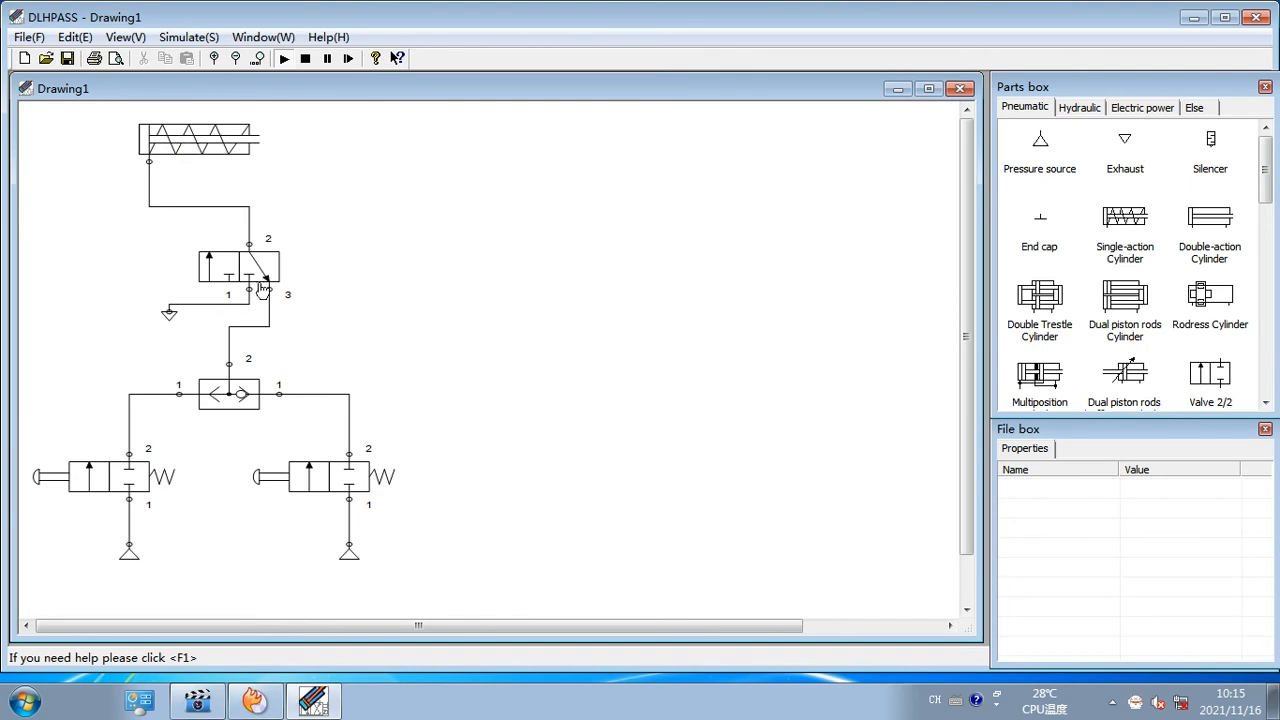
left_click(268, 484)
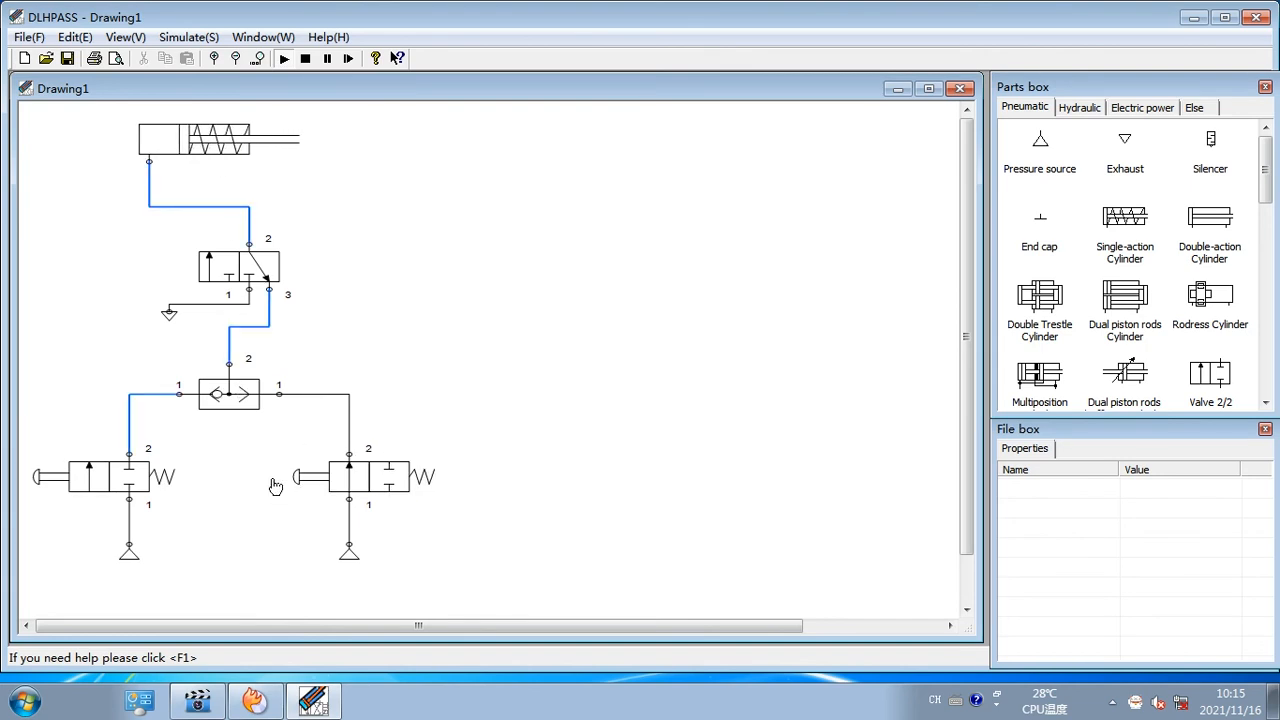
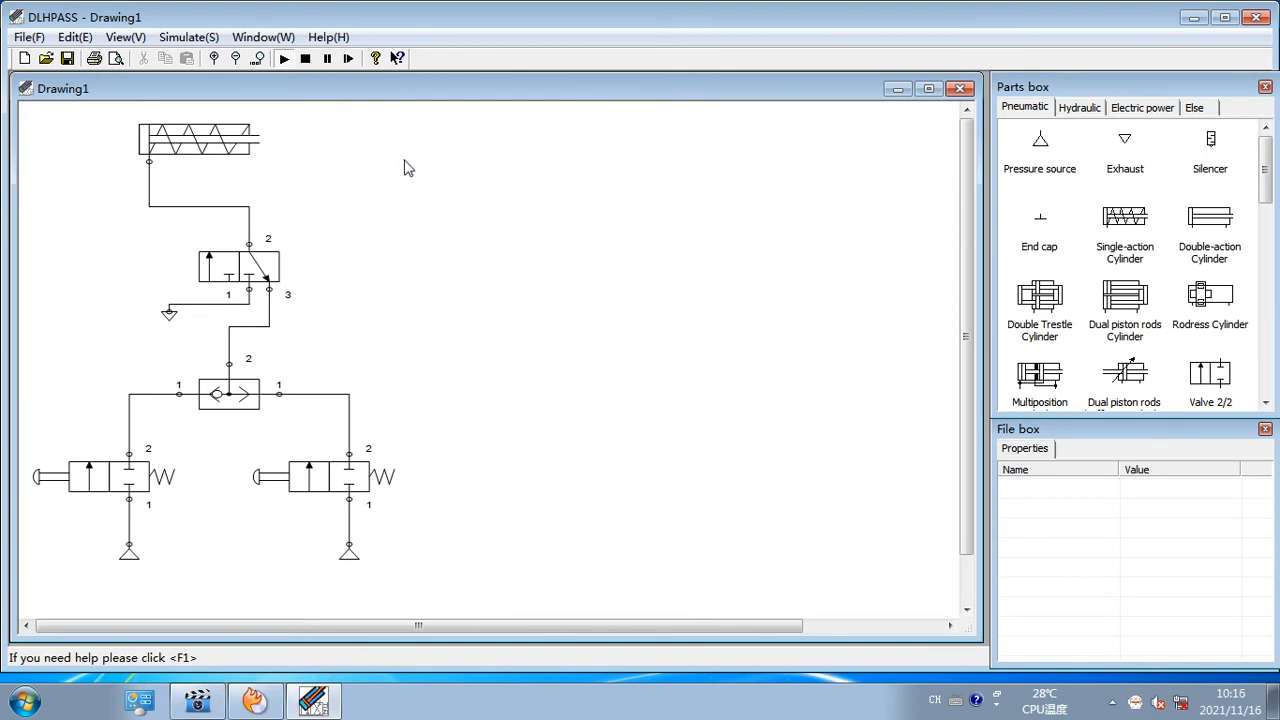
left_click(305, 58)
Delete the cylinder, 3/2 valve, Or Valve, exhaust, both 2/2 valves and both pressure sources to empty the drawing
left_click(220, 145)
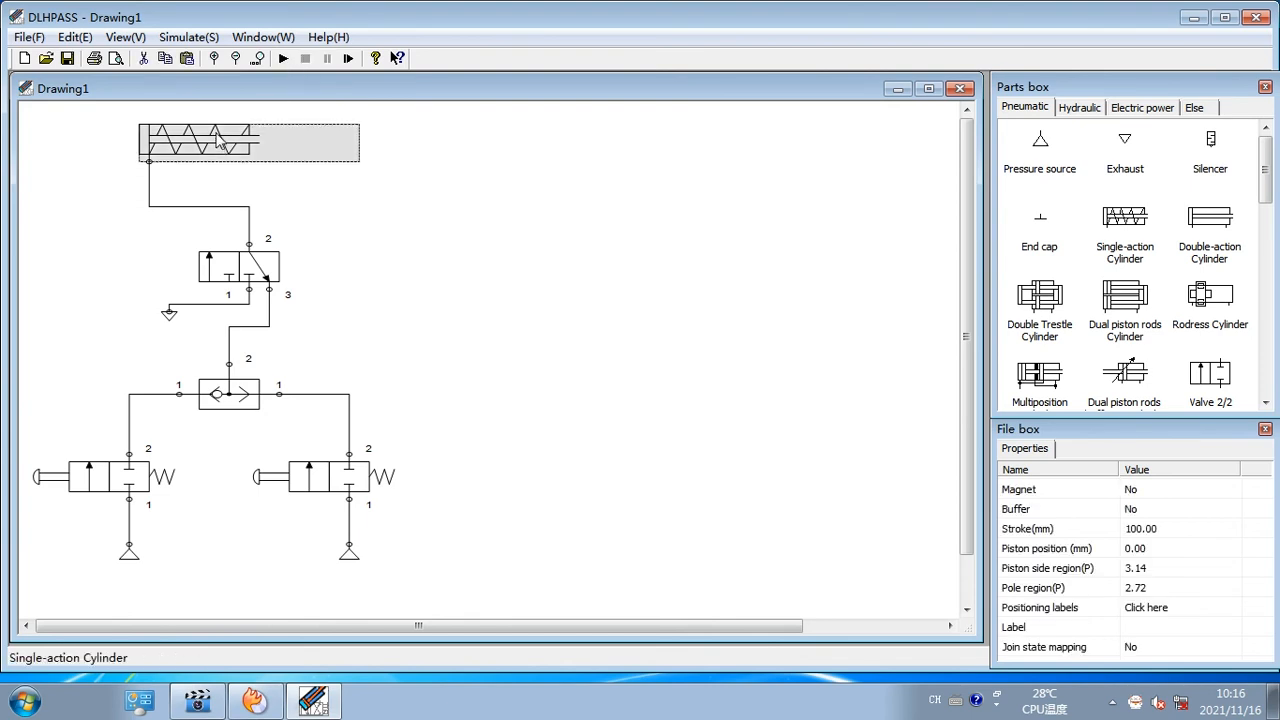
key("Delete")
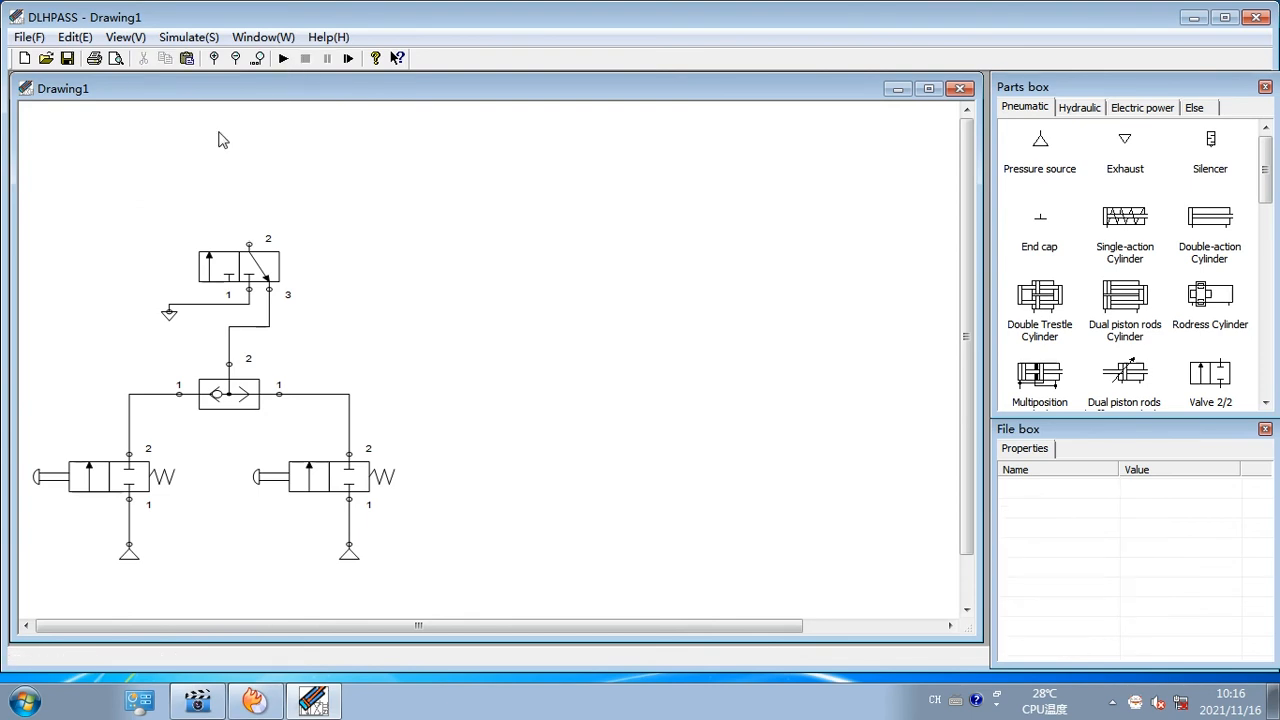
left_click(258, 275)
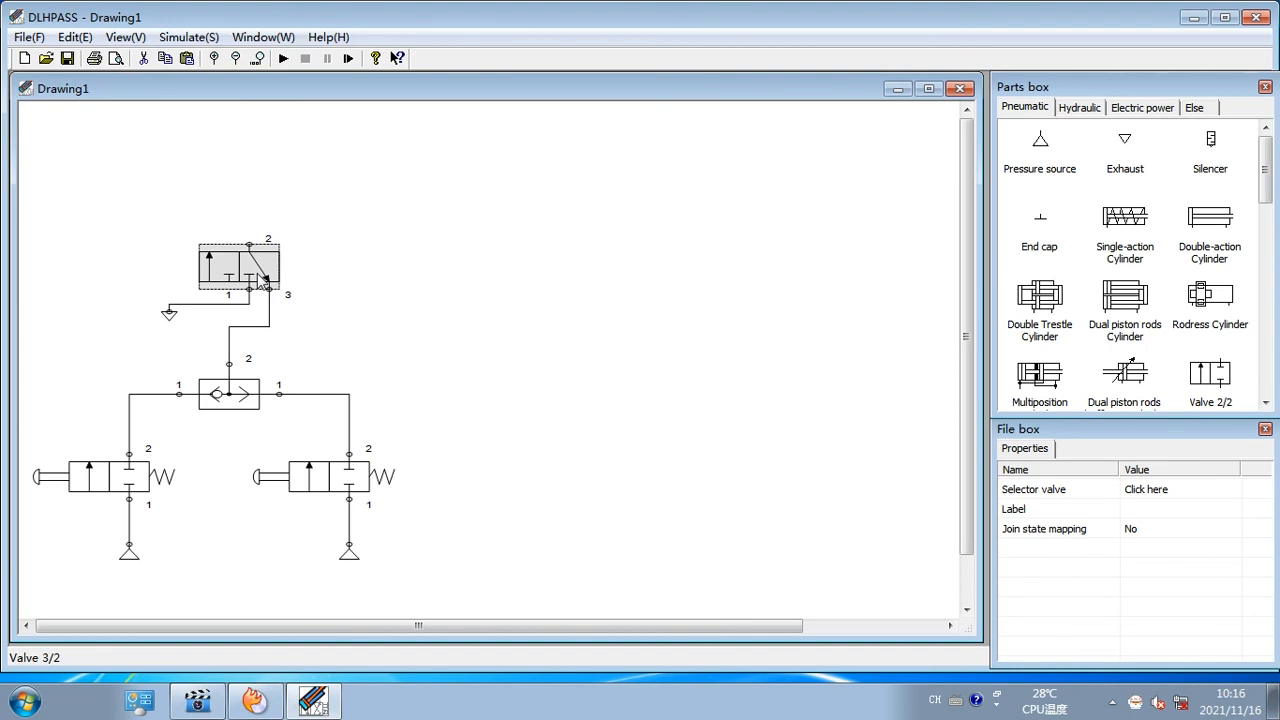
key("Delete")
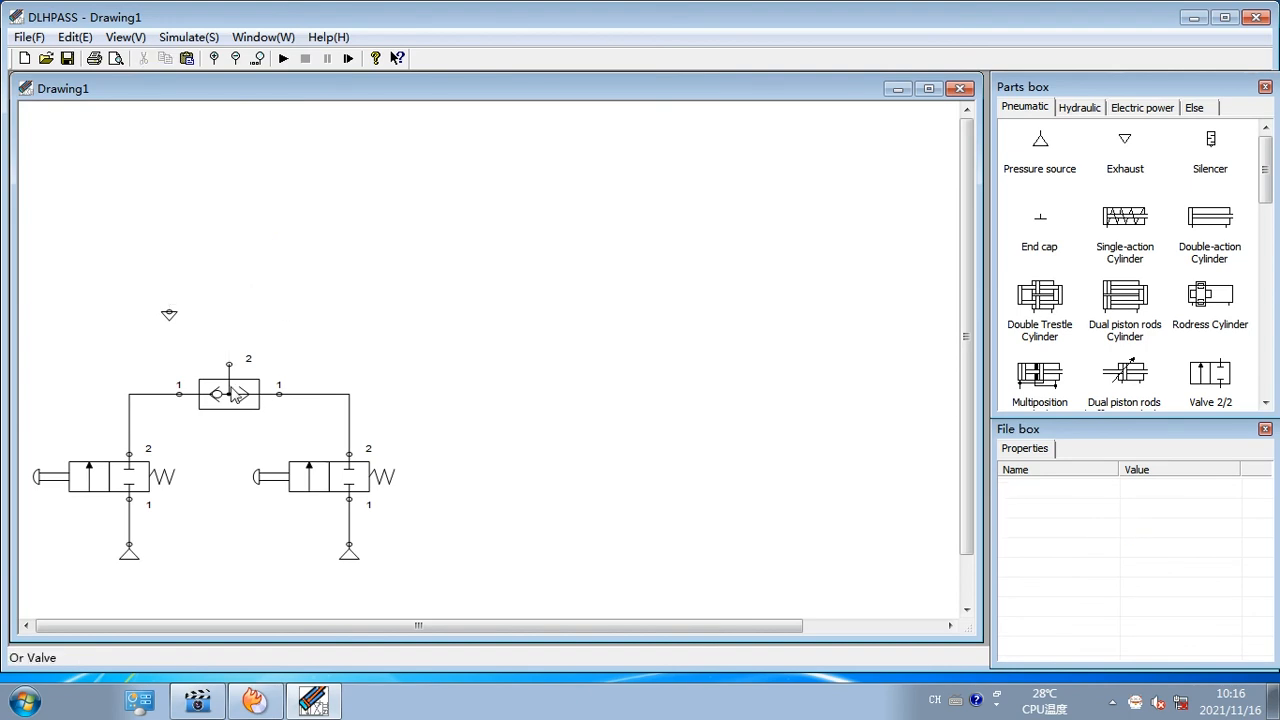
left_click(230, 393)
key("Delete")
left_click(166, 320)
key("Delete")
left_click(124, 446)
key("Delete")
left_click(322, 468)
key("Delete")
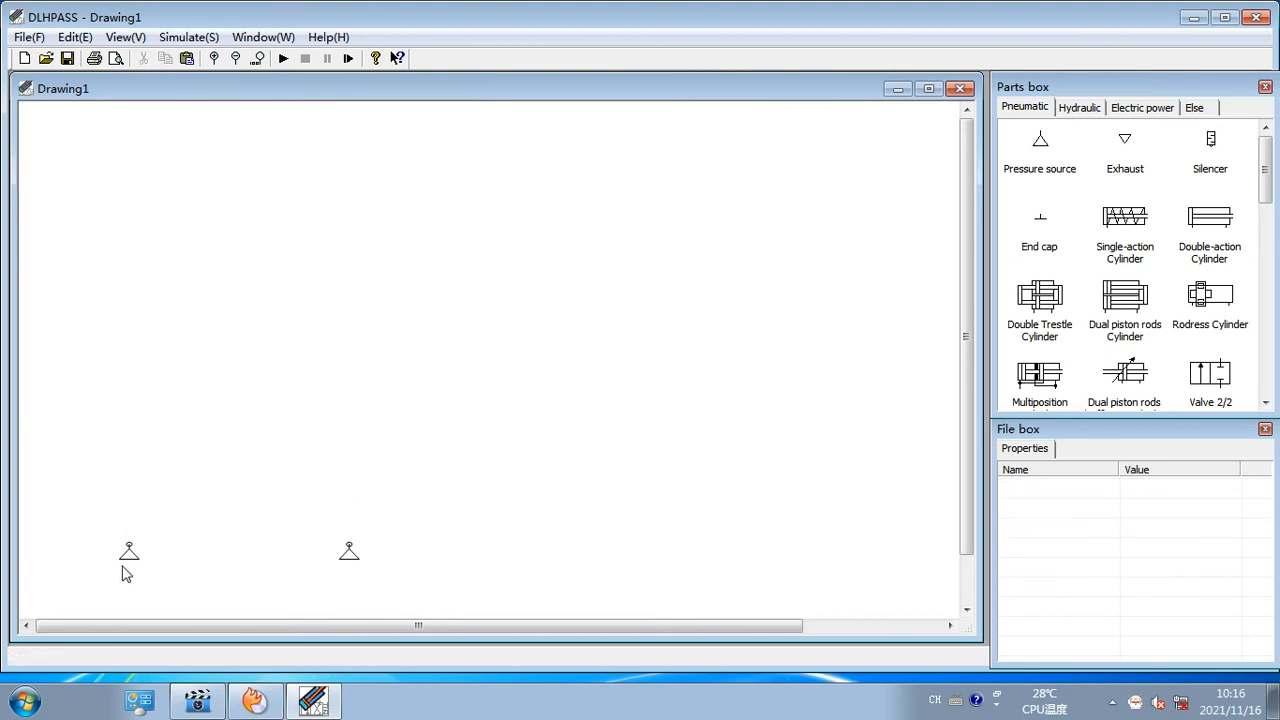
left_click(122, 556)
key("Delete")
left_click(347, 556)
key("Delete")
Place two double-action cylinders side by side in the upper part of the drawing
left_click_drag(1195, 228, 182, 187)
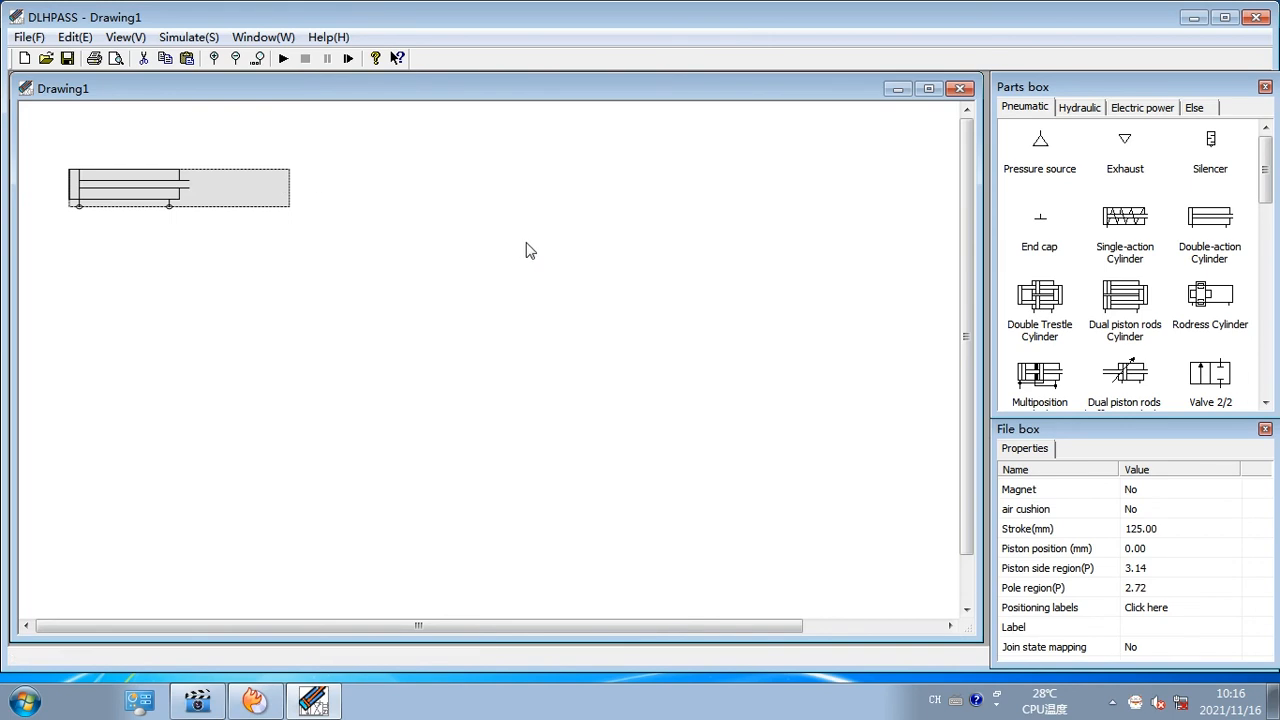
left_click_drag(1202, 228, 469, 193)
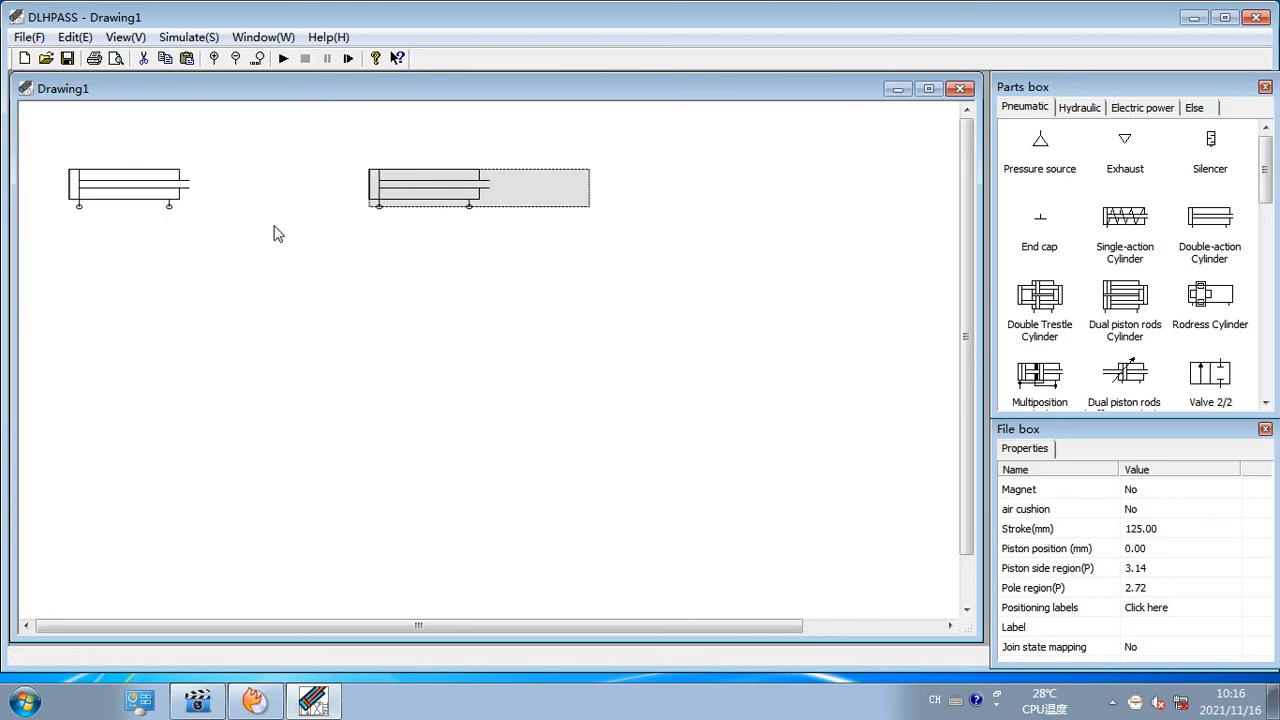
Give the left-hand double-action cylinder positioning labels sq1 at 0 mm and sq2 at 125 mm
left_click(100, 200)
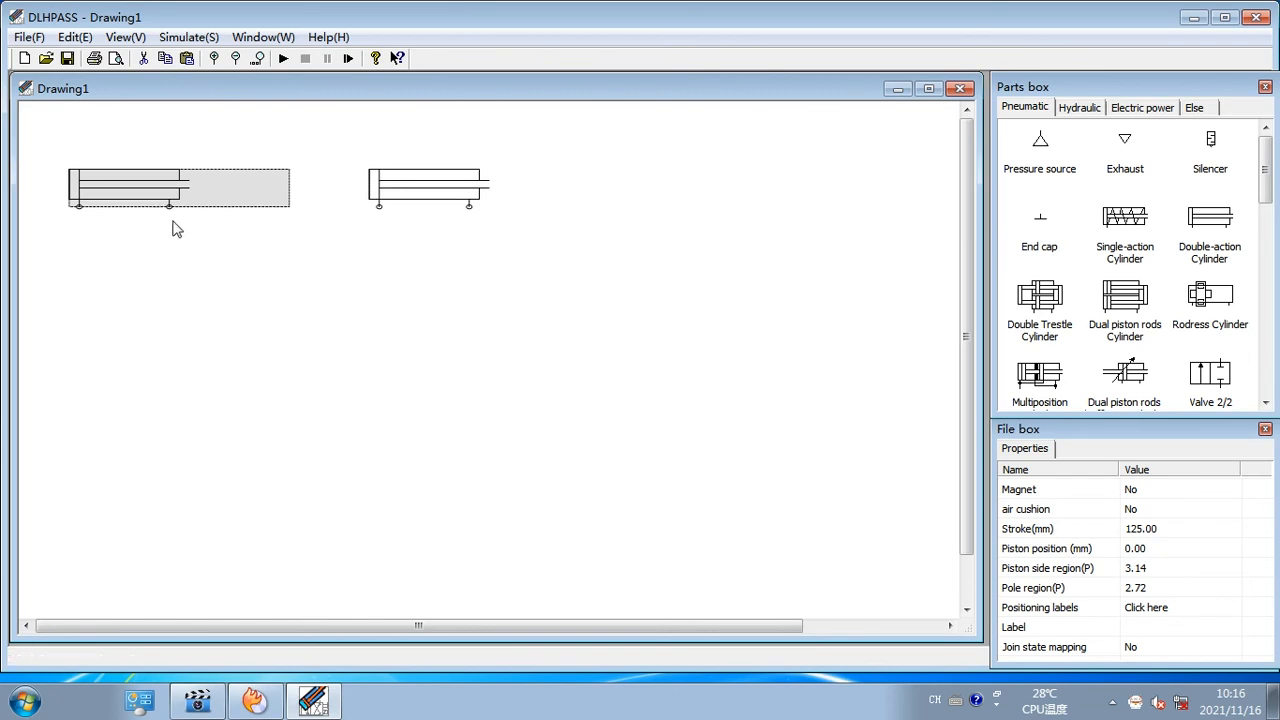
left_click(1152, 612)
left_click(1231, 608)
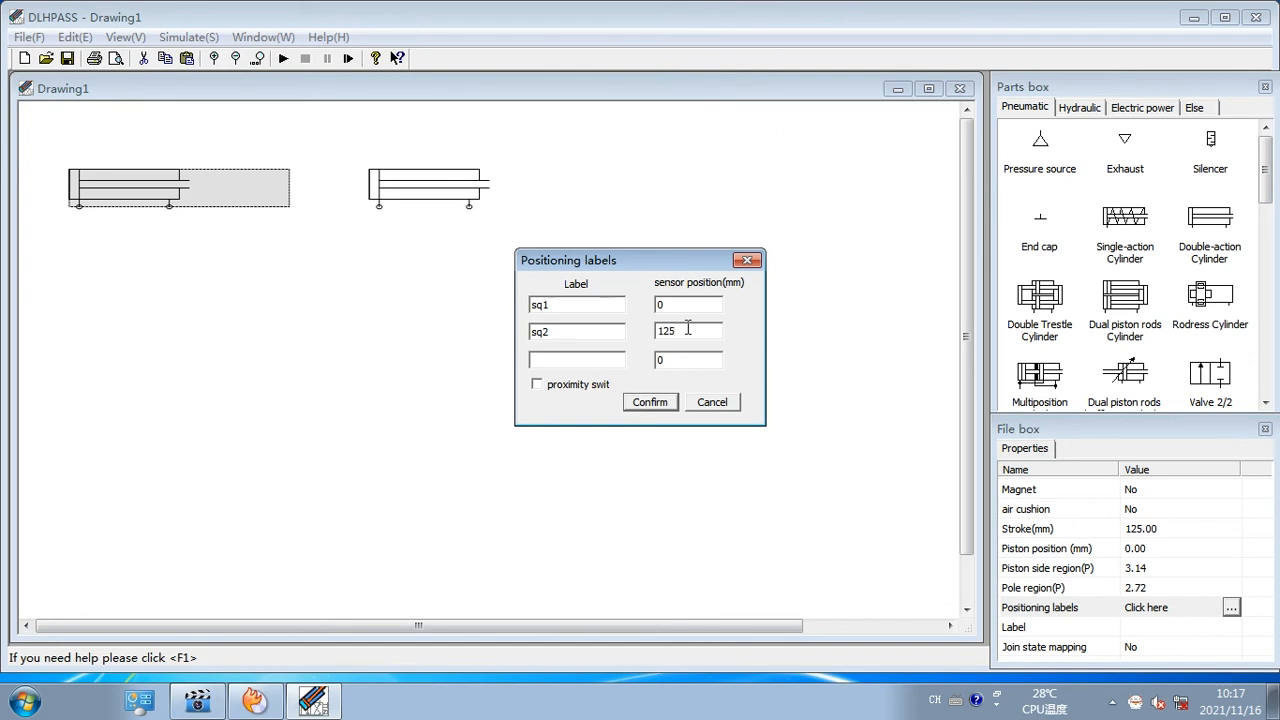
left_click(657, 408)
Give the right-hand double-action cylinder positioning labels sq3 at 0 mm and sq4 at 125 mm
left_click(453, 208)
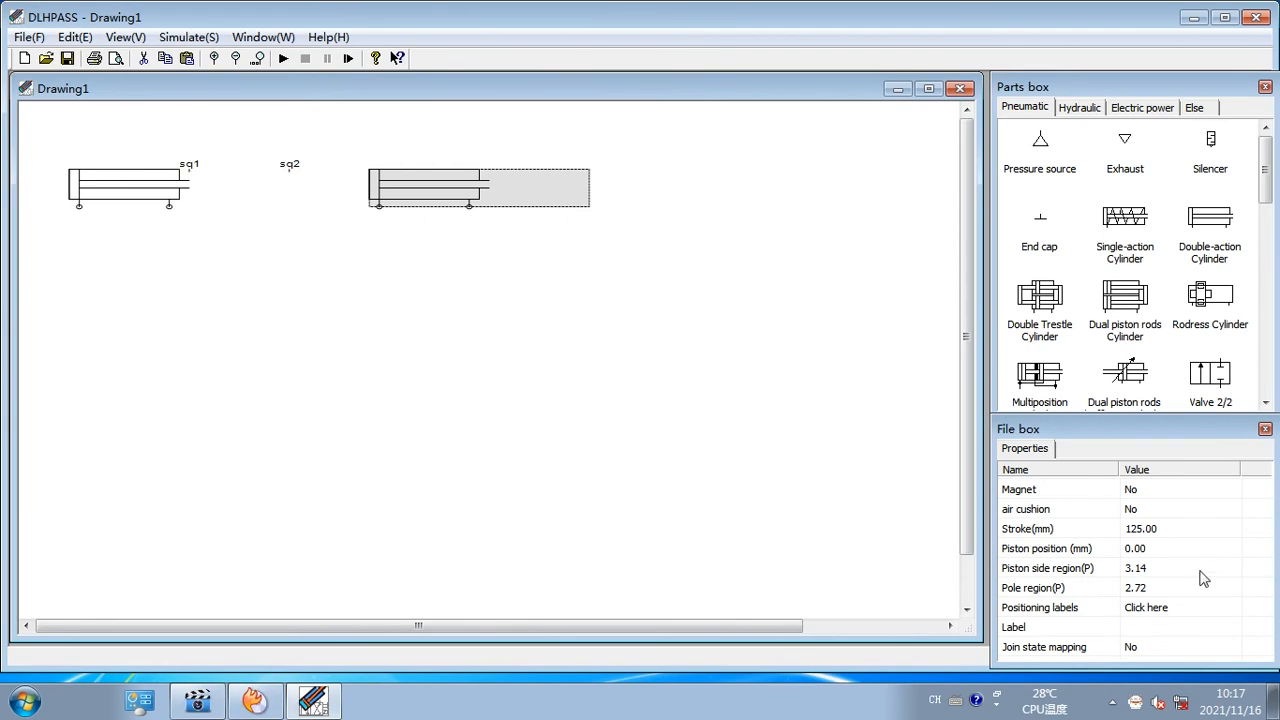
left_click(1190, 608)
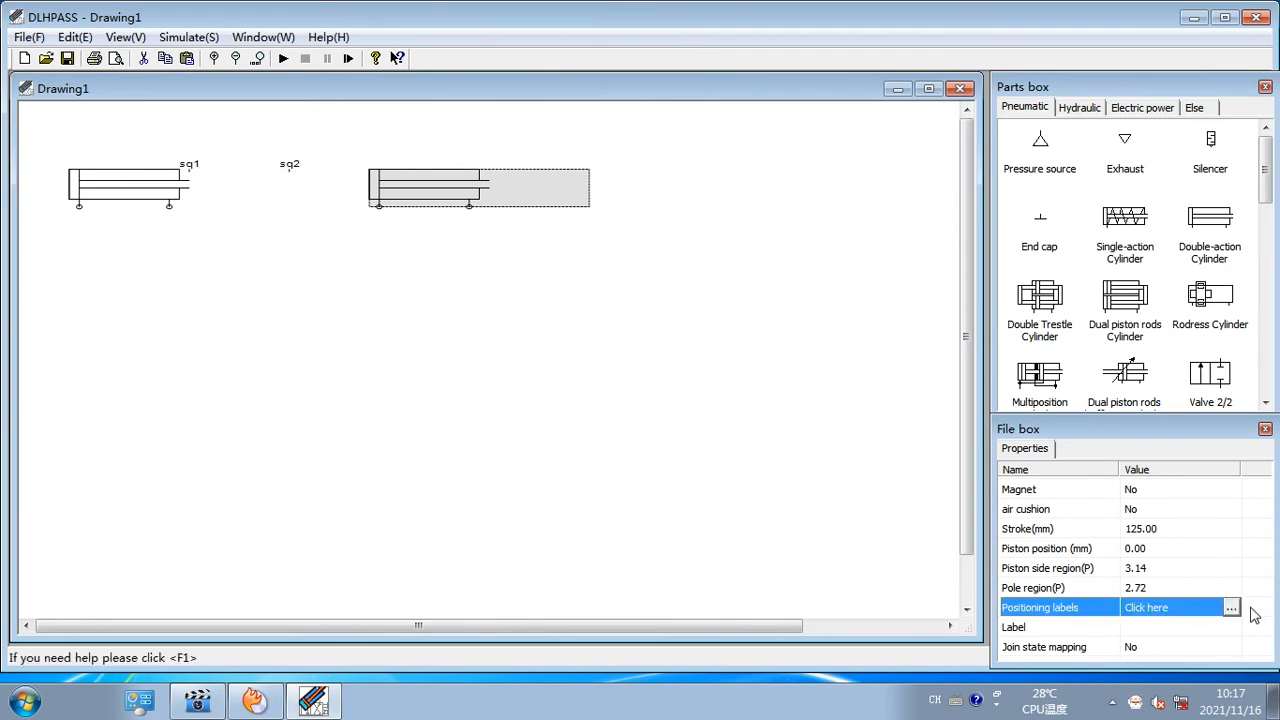
left_click(1231, 607)
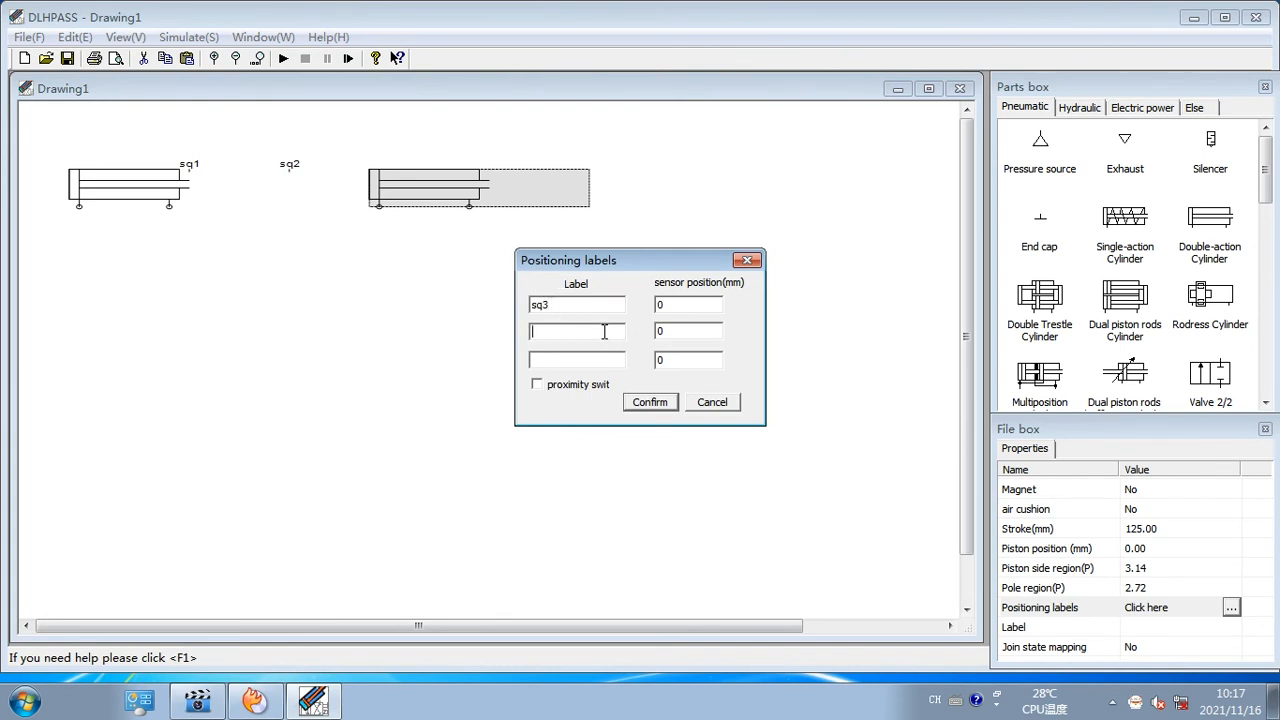
left_click(655, 331)
key("Delete")
type("125")
left_click(648, 402)
left_click(400, 292)
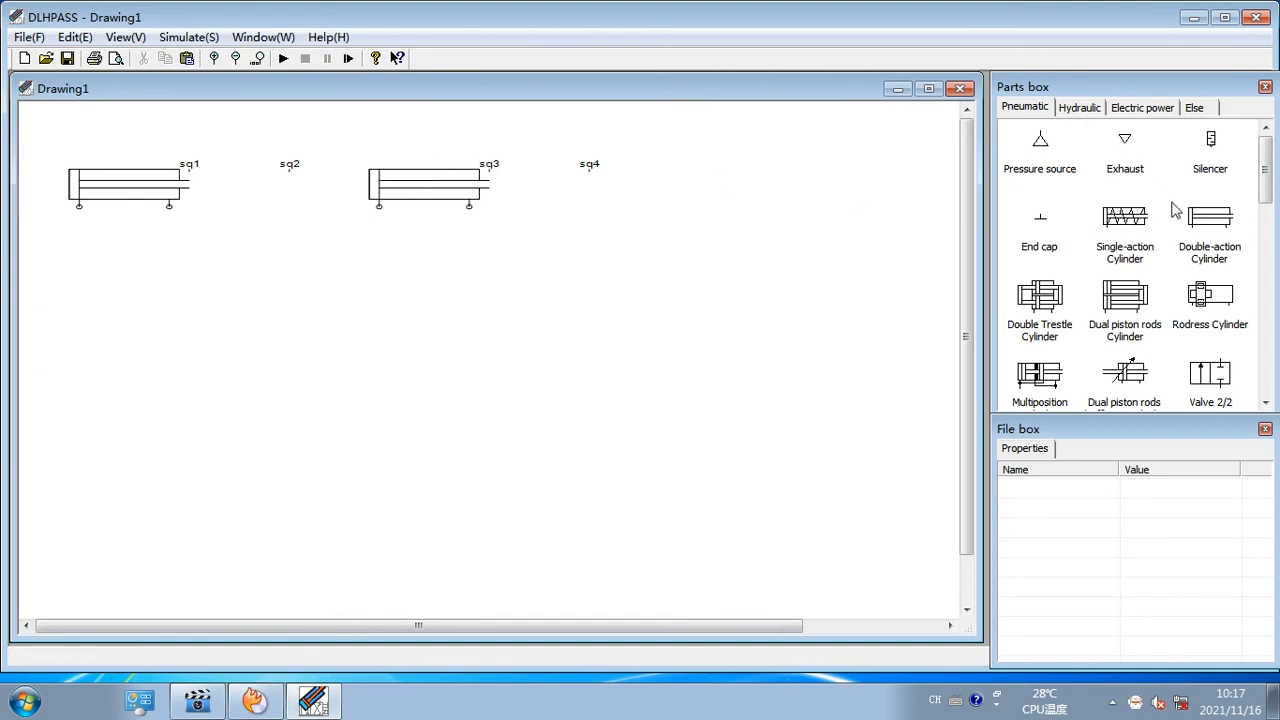
Place two 5/2 valves, one below each double-action cylinder
left_click_drag(1267, 170, 1274, 220)
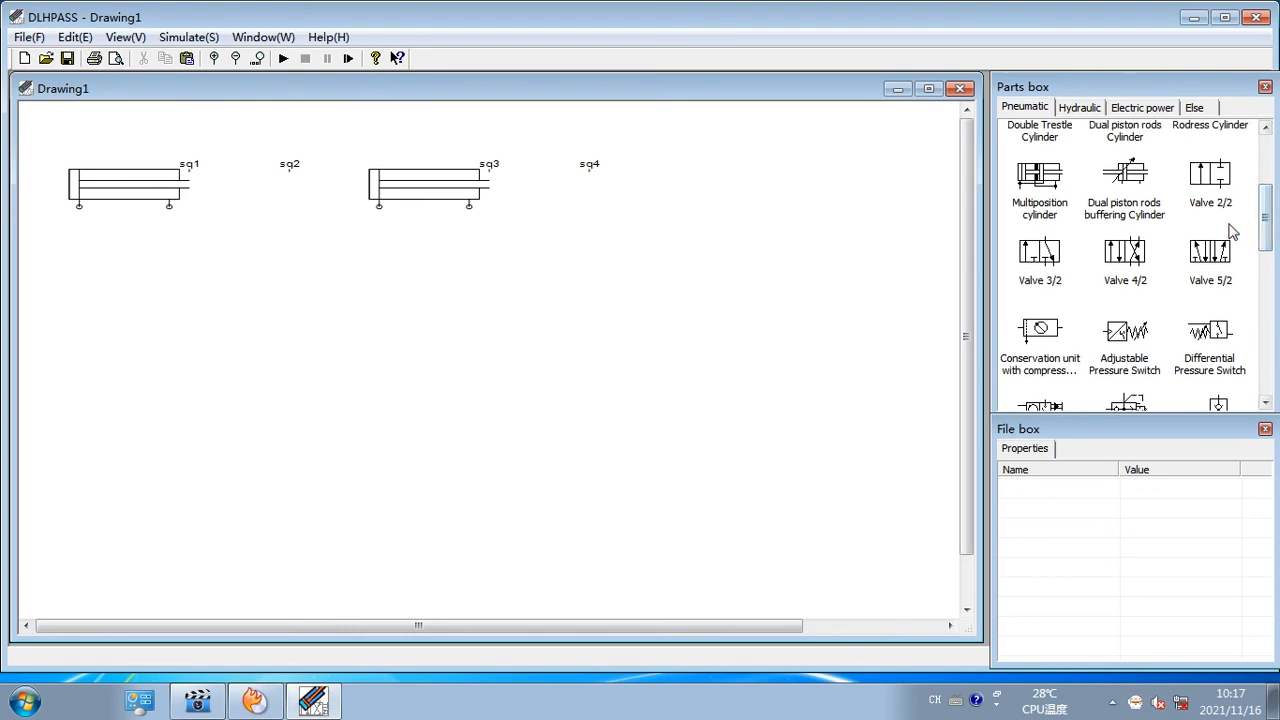
left_click_drag(1208, 250, 146, 313)
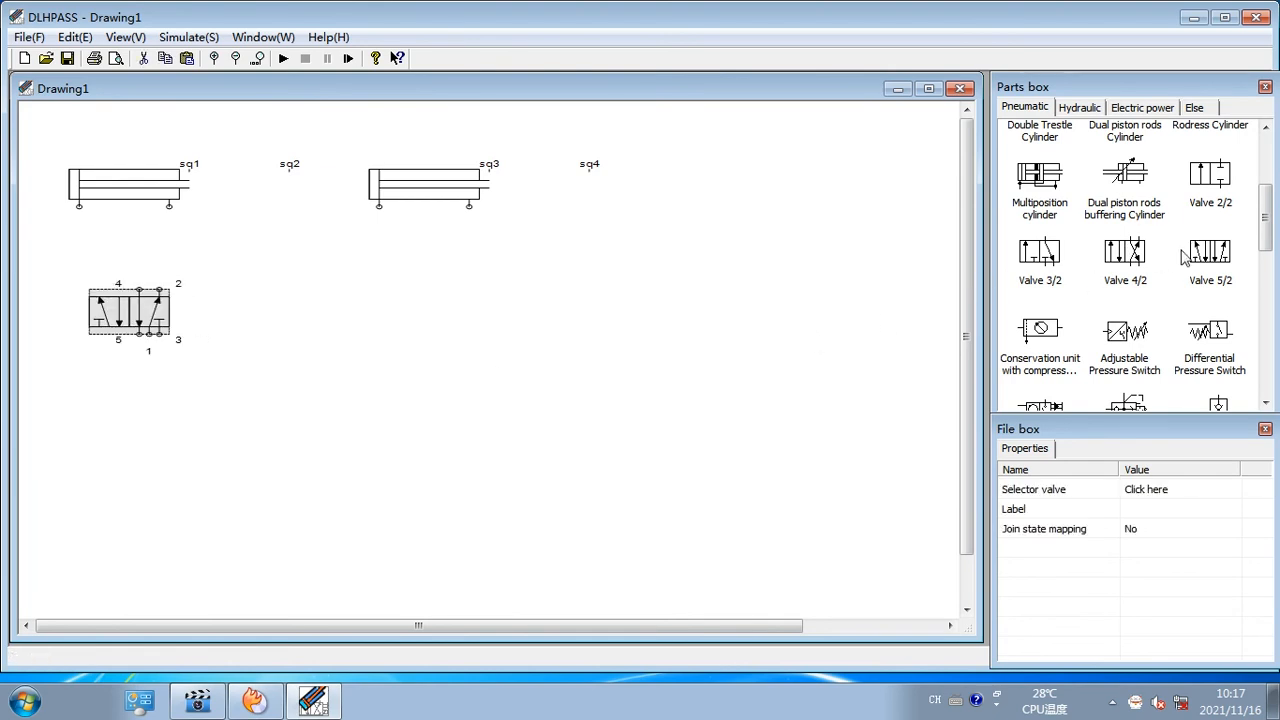
left_click_drag(1208, 255, 443, 321)
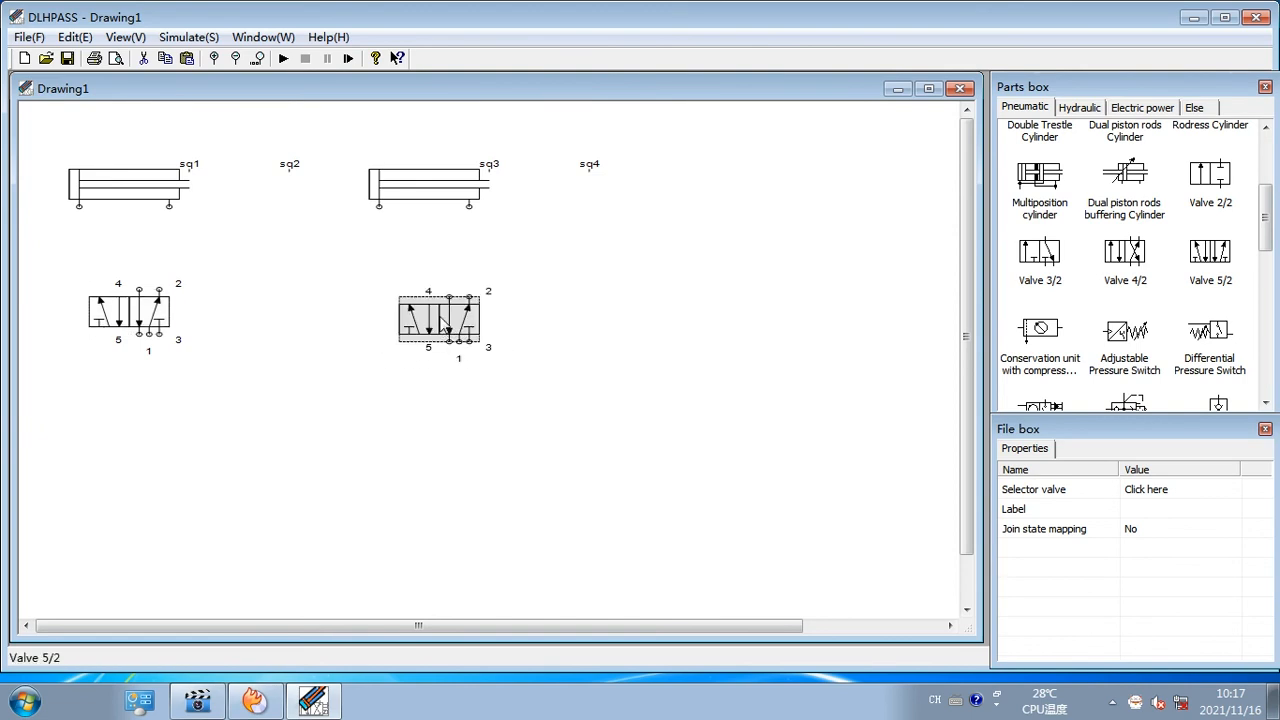
Give the left-hand 5/2 valve a spring-and-solenoid left drive labelled yv1
left_click(147, 318)
double_click(147, 318)
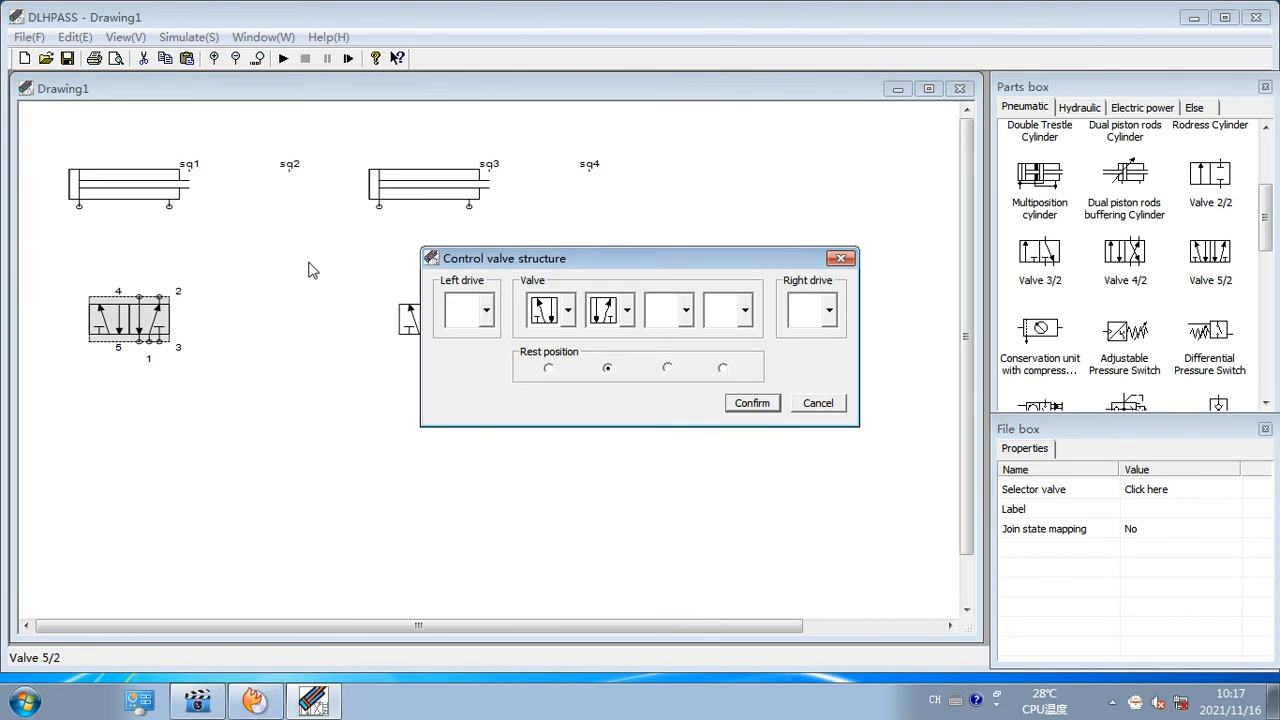
left_click(487, 310)
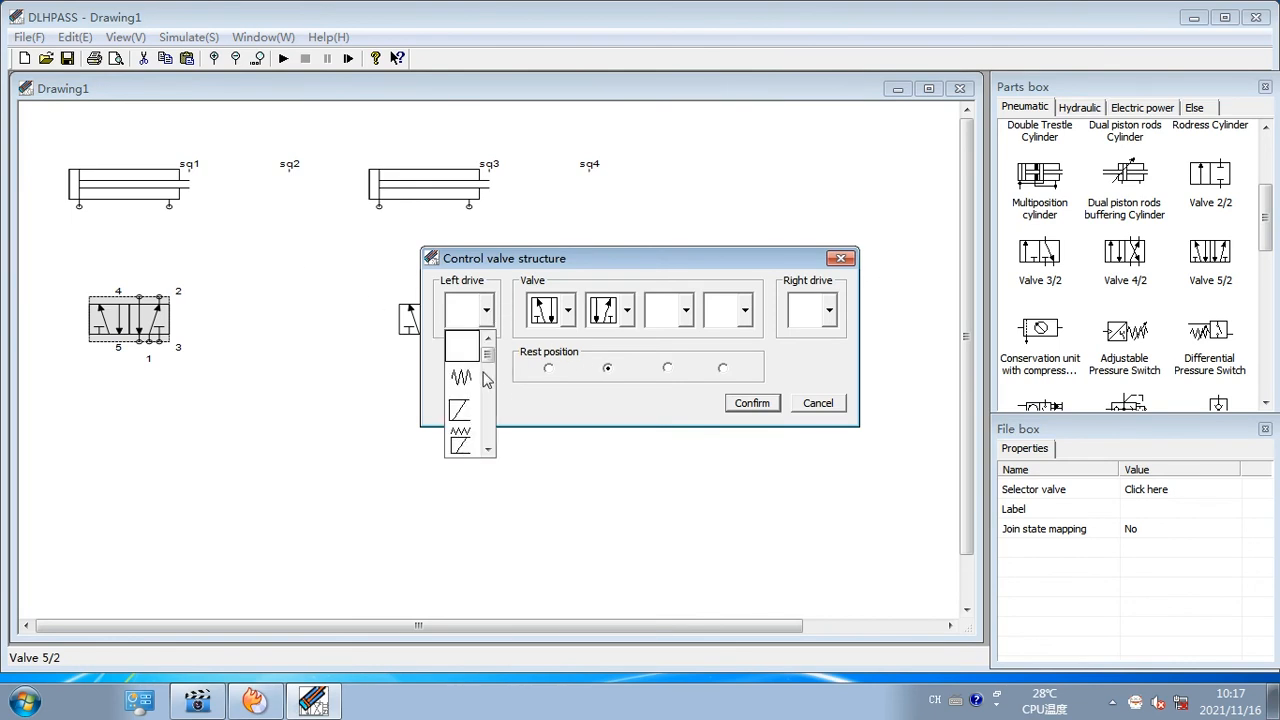
left_click(478, 440)
left_click(476, 352)
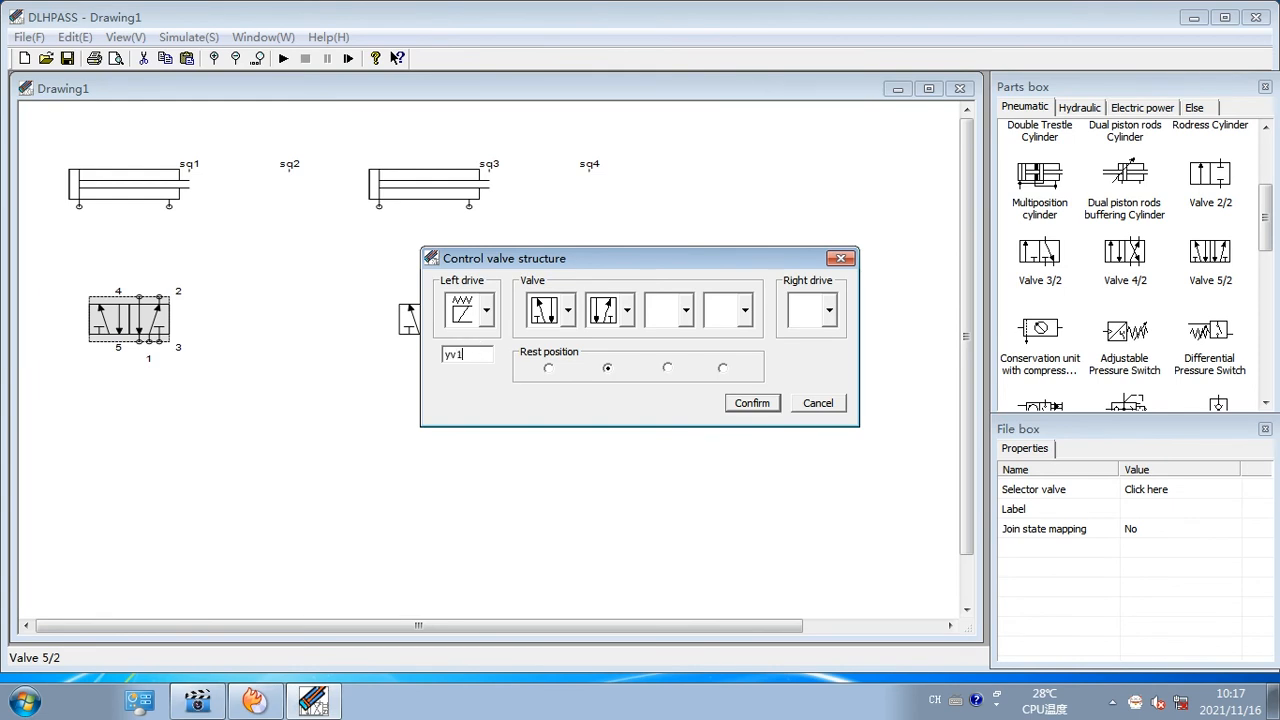
key("Return")
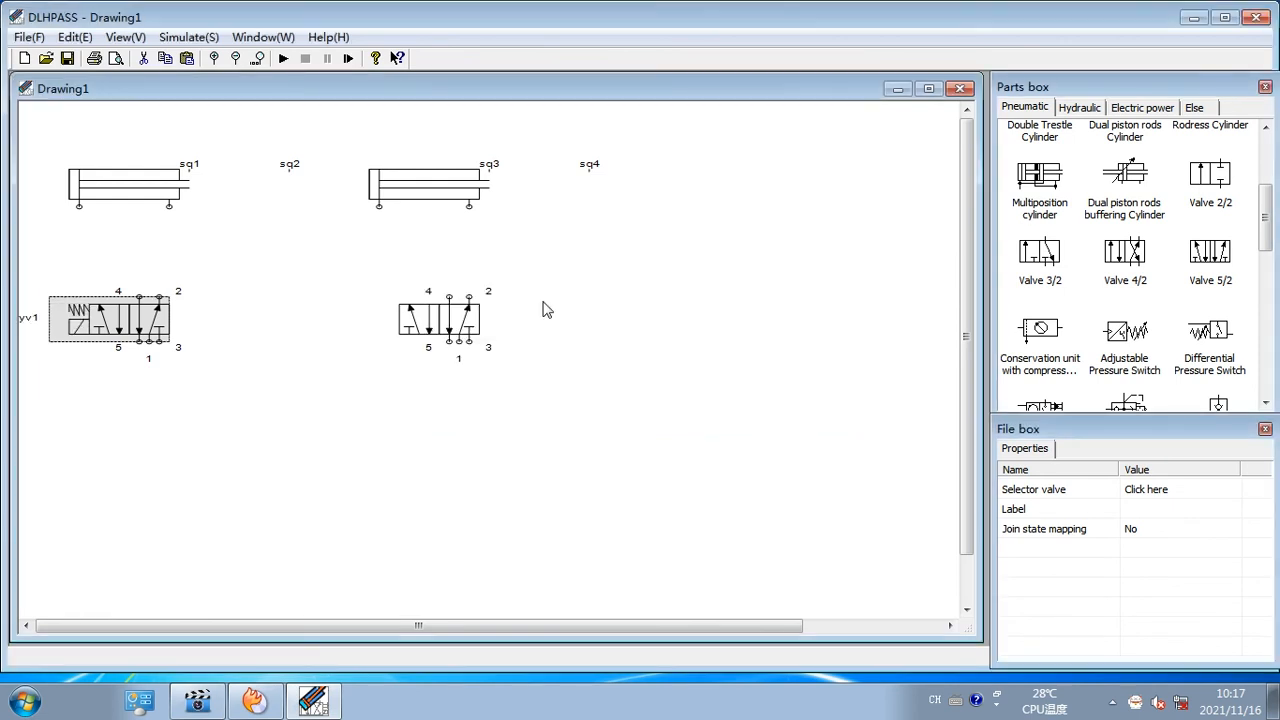
double_click(148, 341)
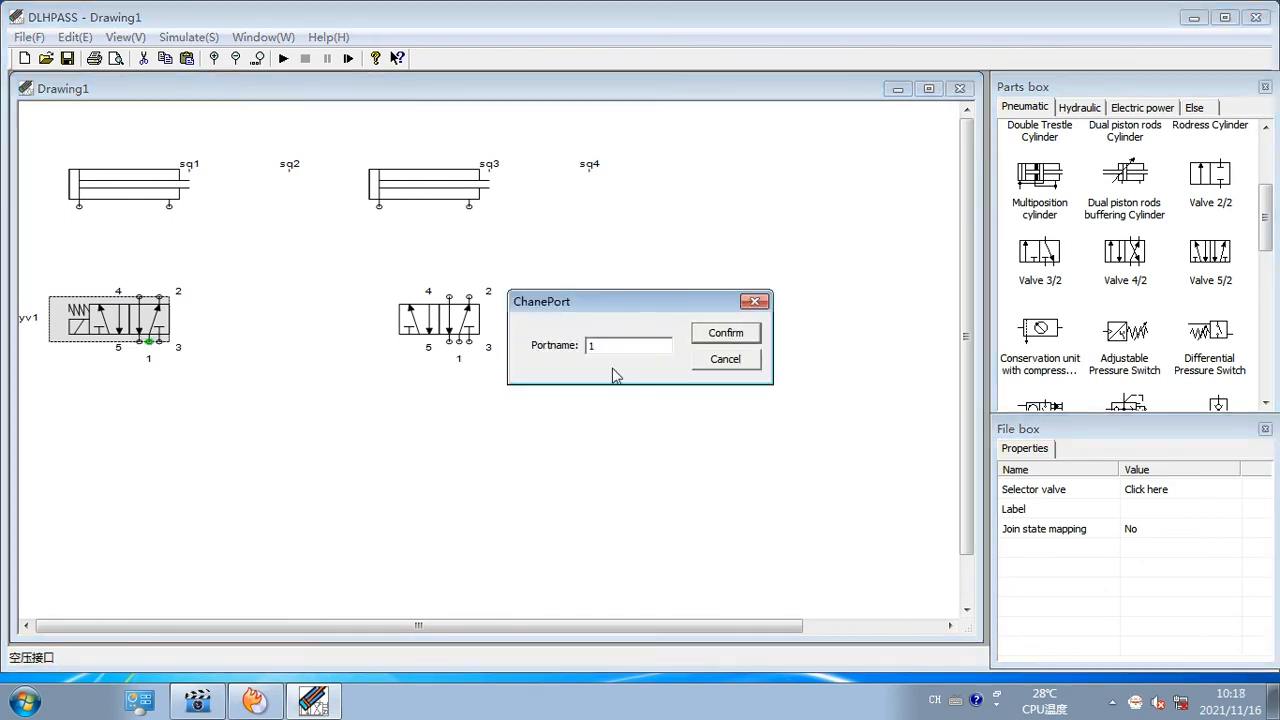
left_click(101, 309)
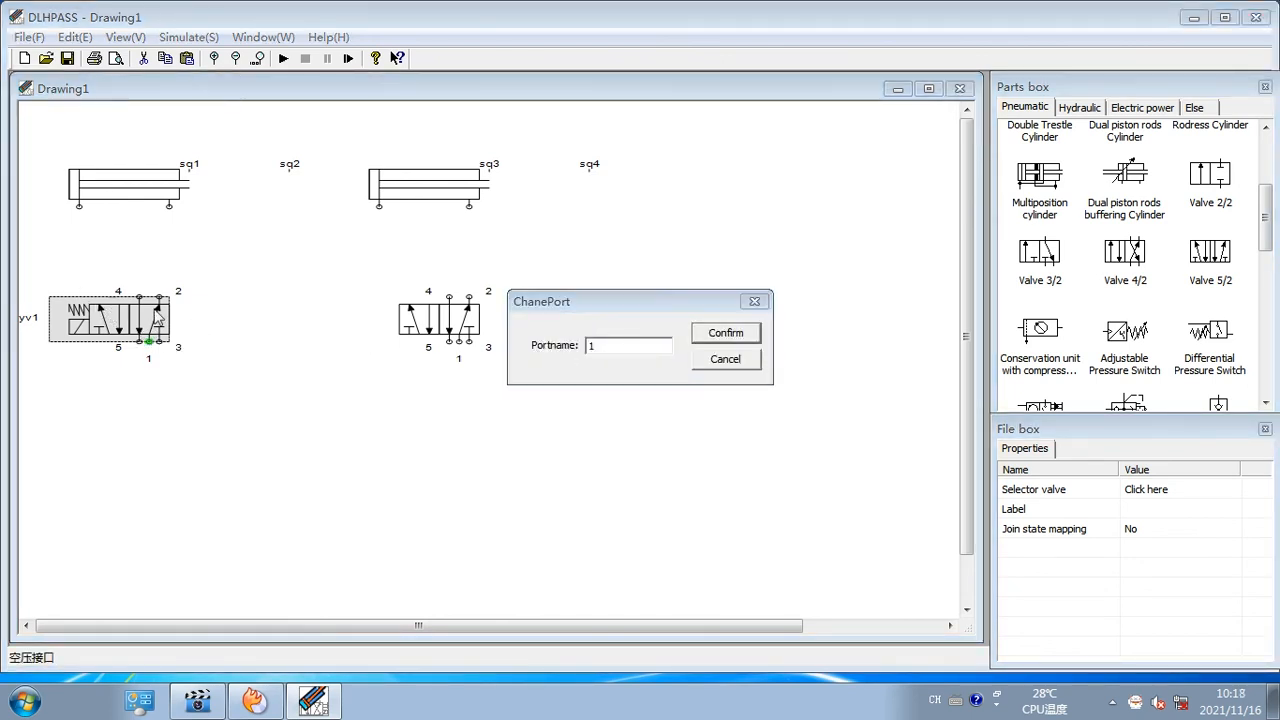
left_click(722, 358)
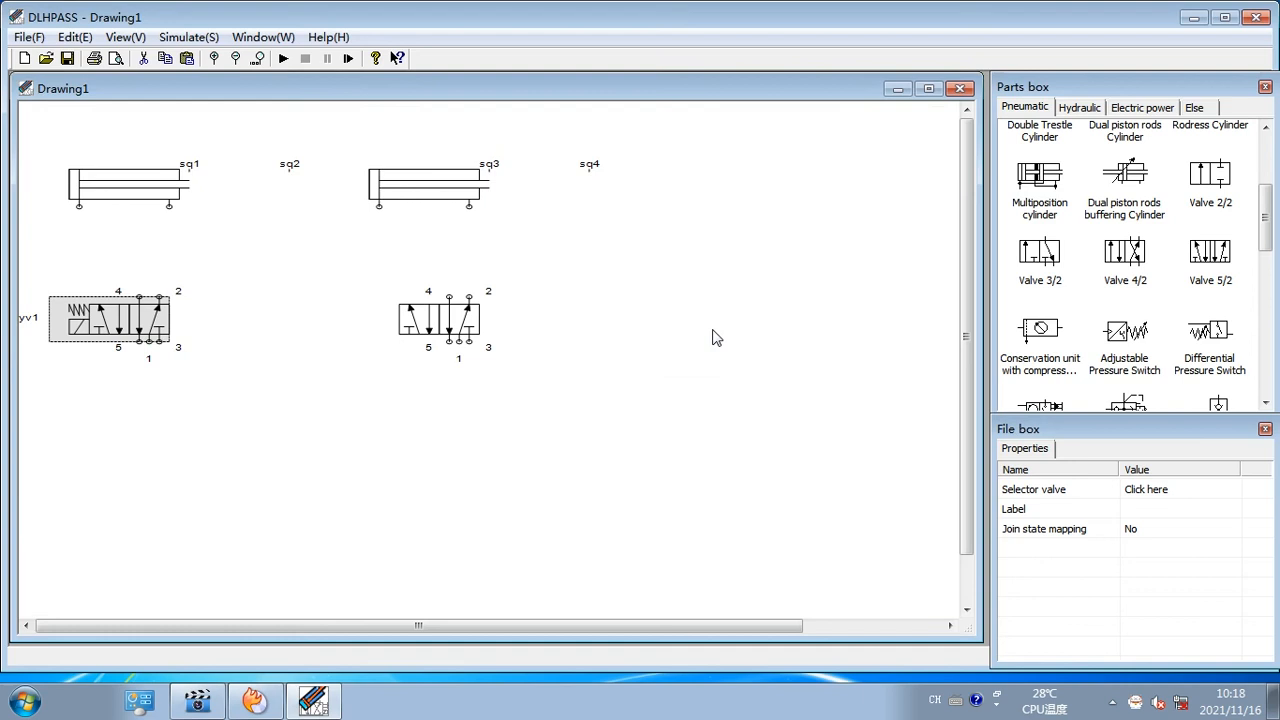
Give the left-hand 5/2 valve a spring-and-solenoid right drive labelled yv2
double_click(141, 330)
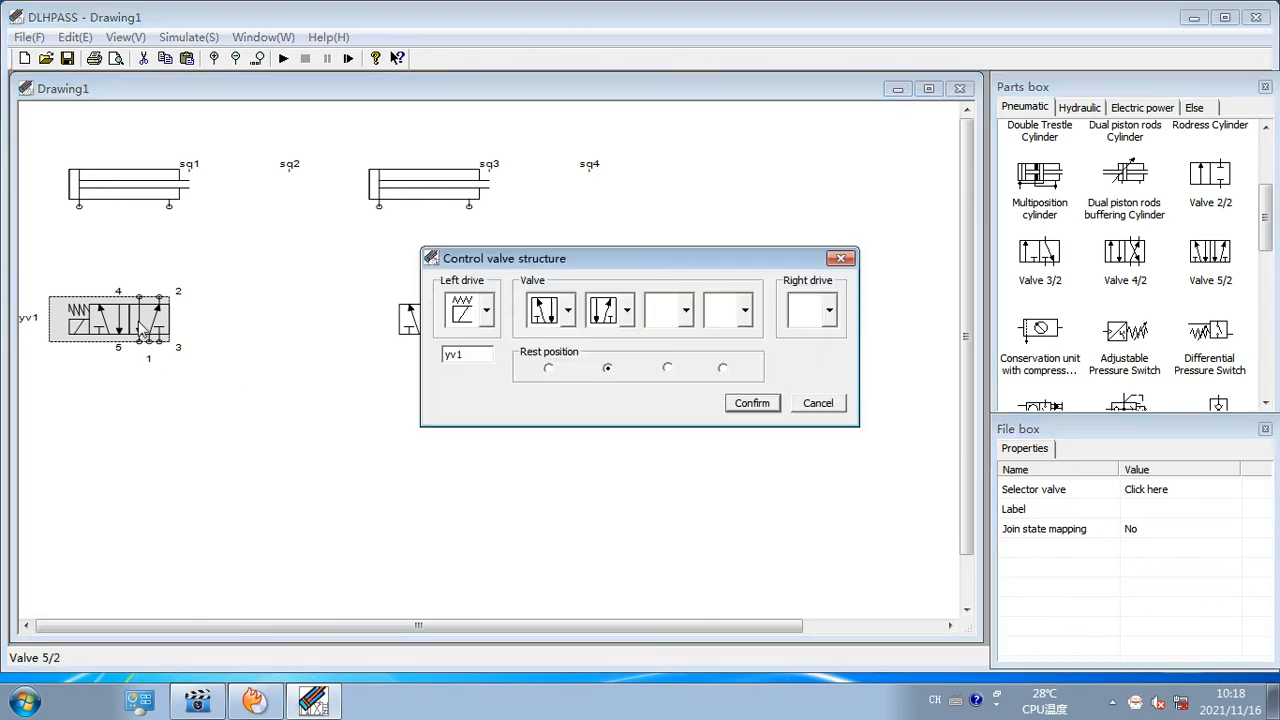
left_click(827, 311)
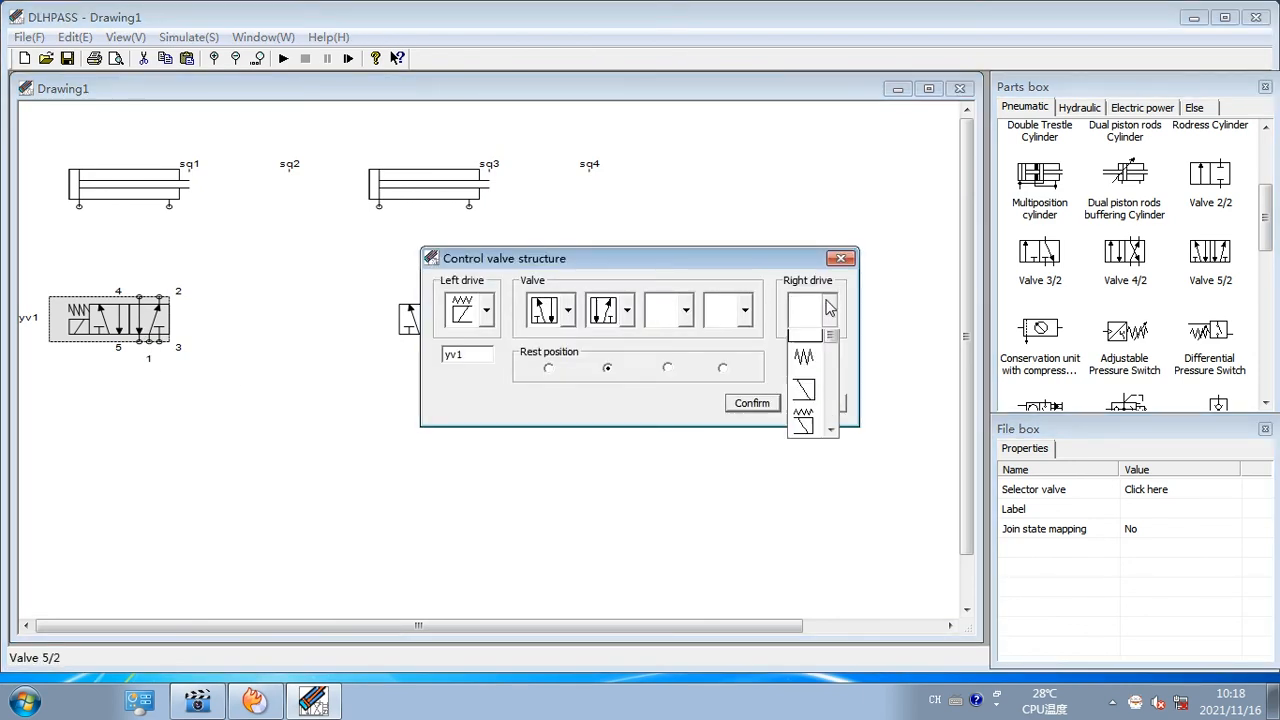
left_click(798, 438)
left_click(786, 356)
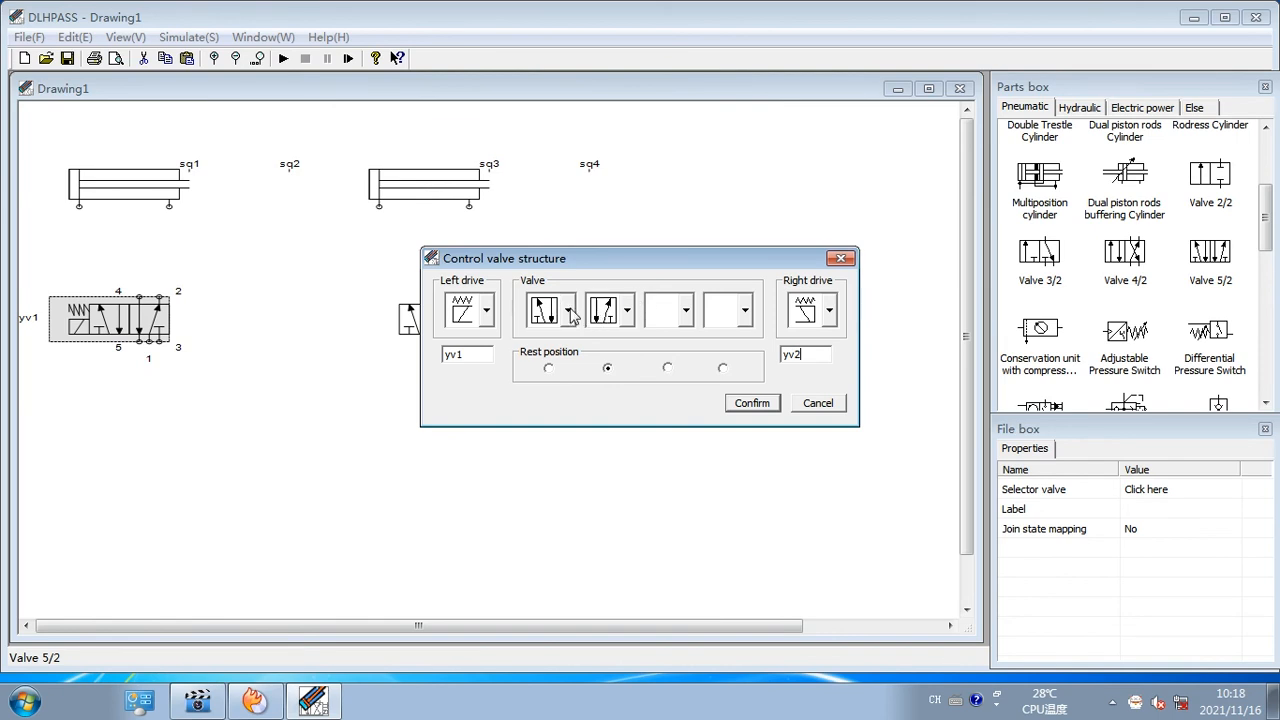
Make the left-hand valve three-position with an all-ports-blocked middle and the crossed-over flow symbol third, and shift it slightly right
left_click(627, 312)
left_click(604, 370)
left_click(686, 311)
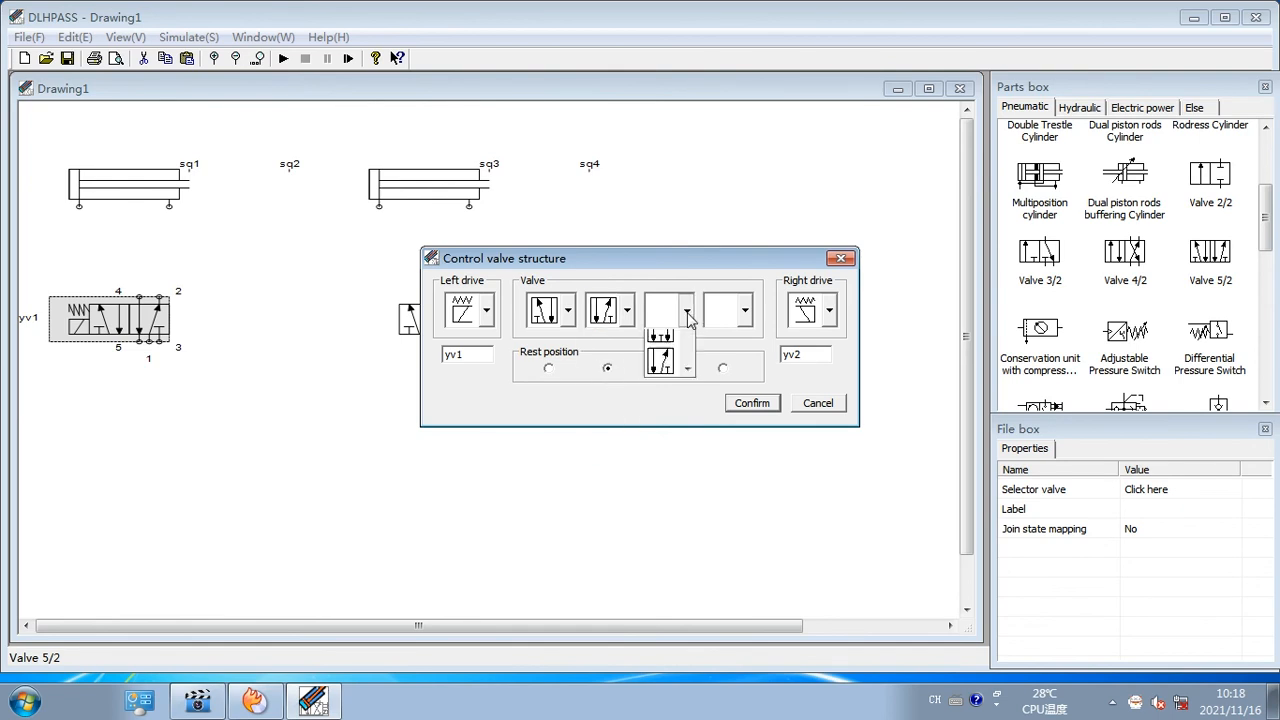
left_click(630, 313)
left_click(628, 312)
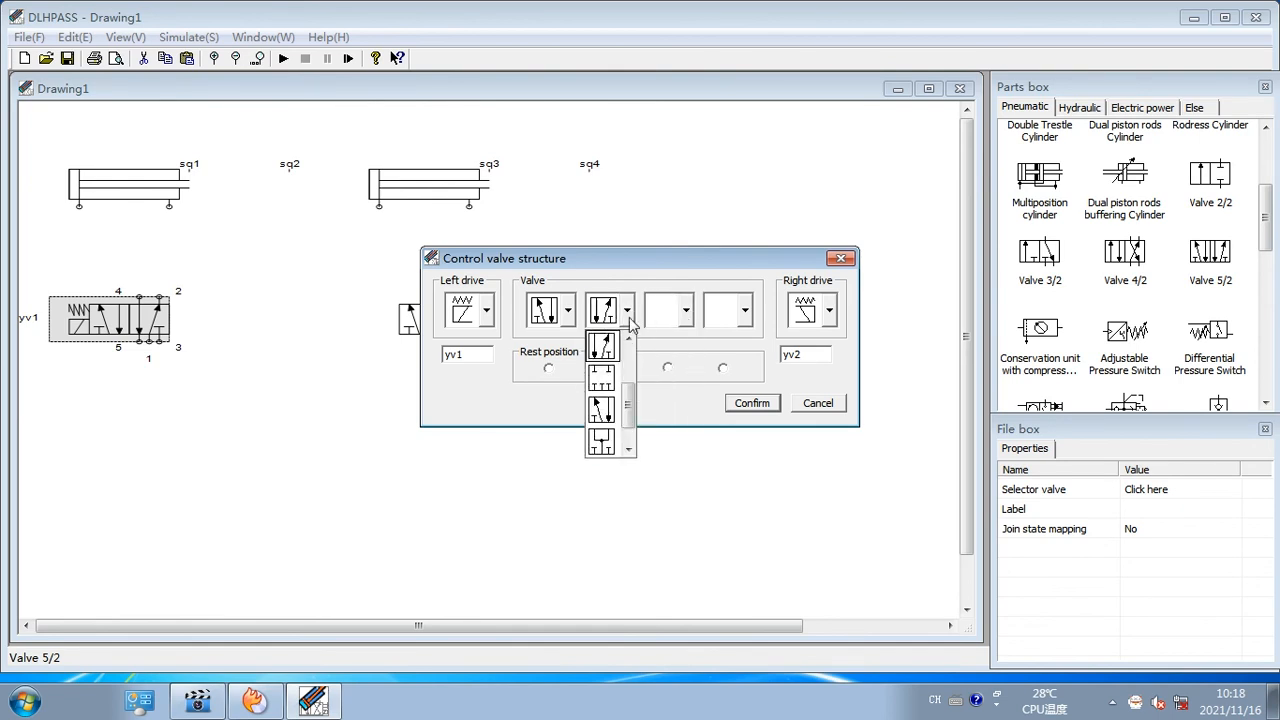
left_click(610, 384)
left_click(686, 311)
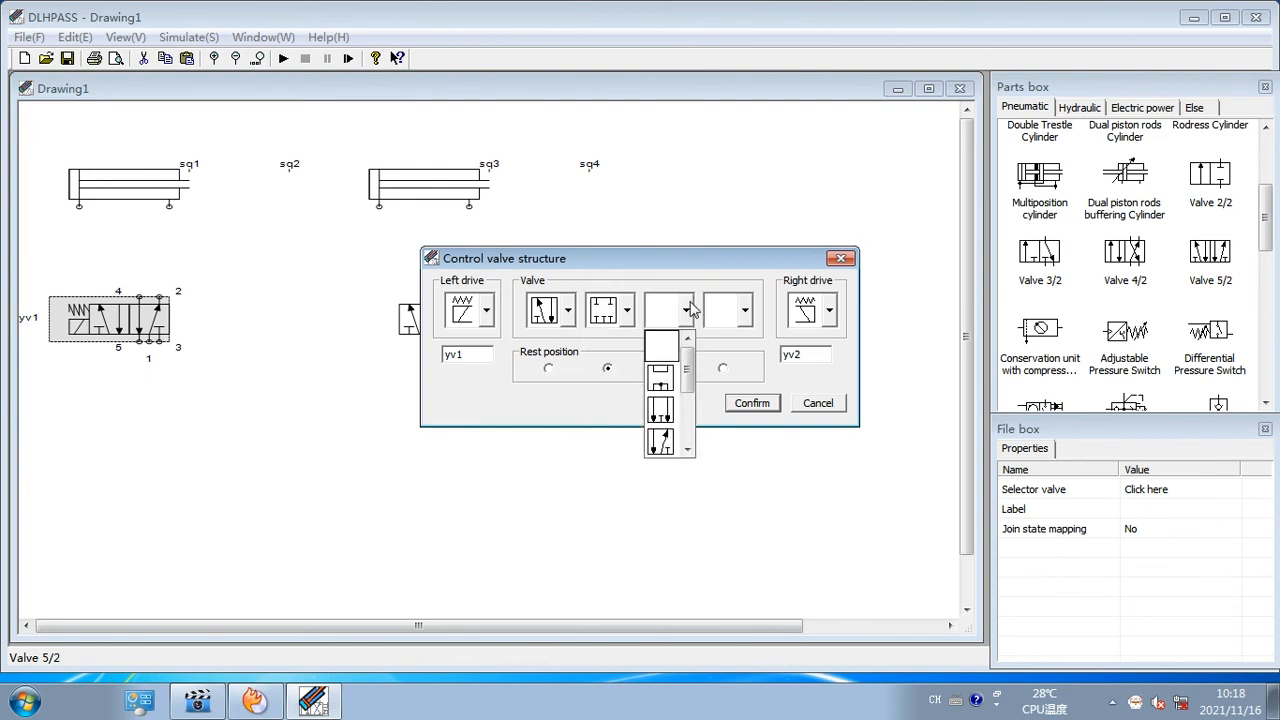
scroll(690, 382, "down", 2)
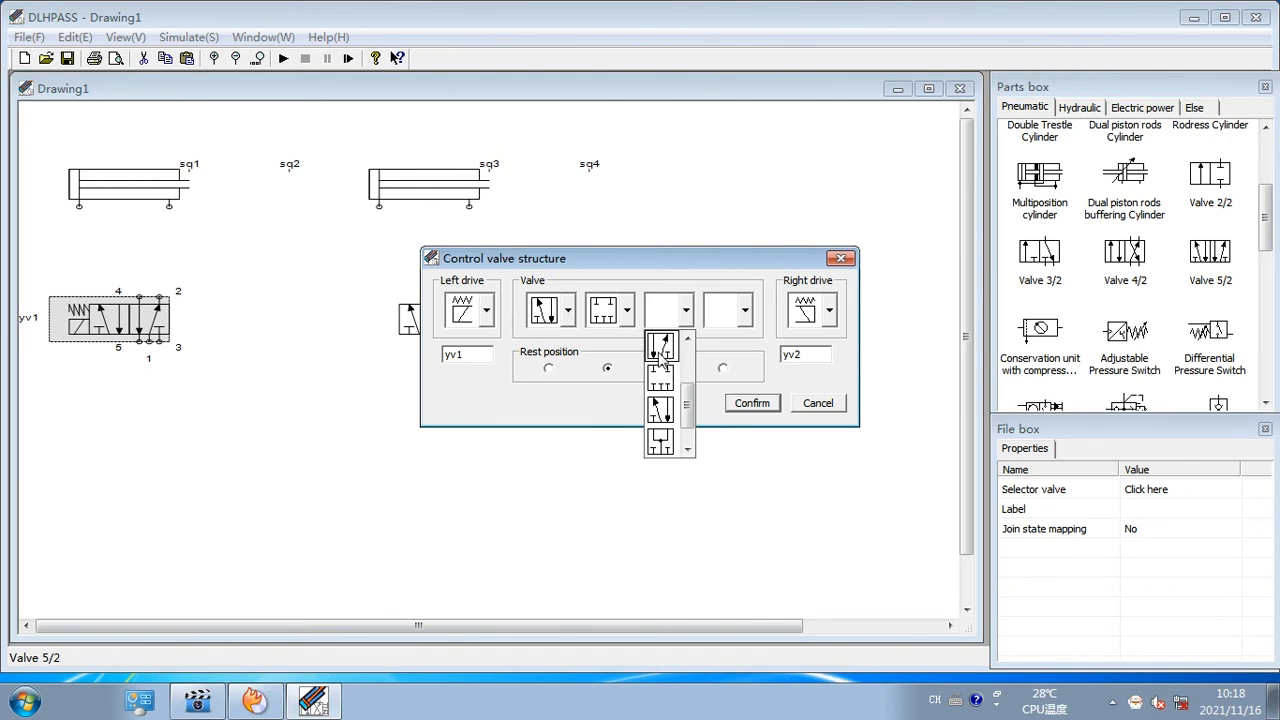
left_click(661, 347)
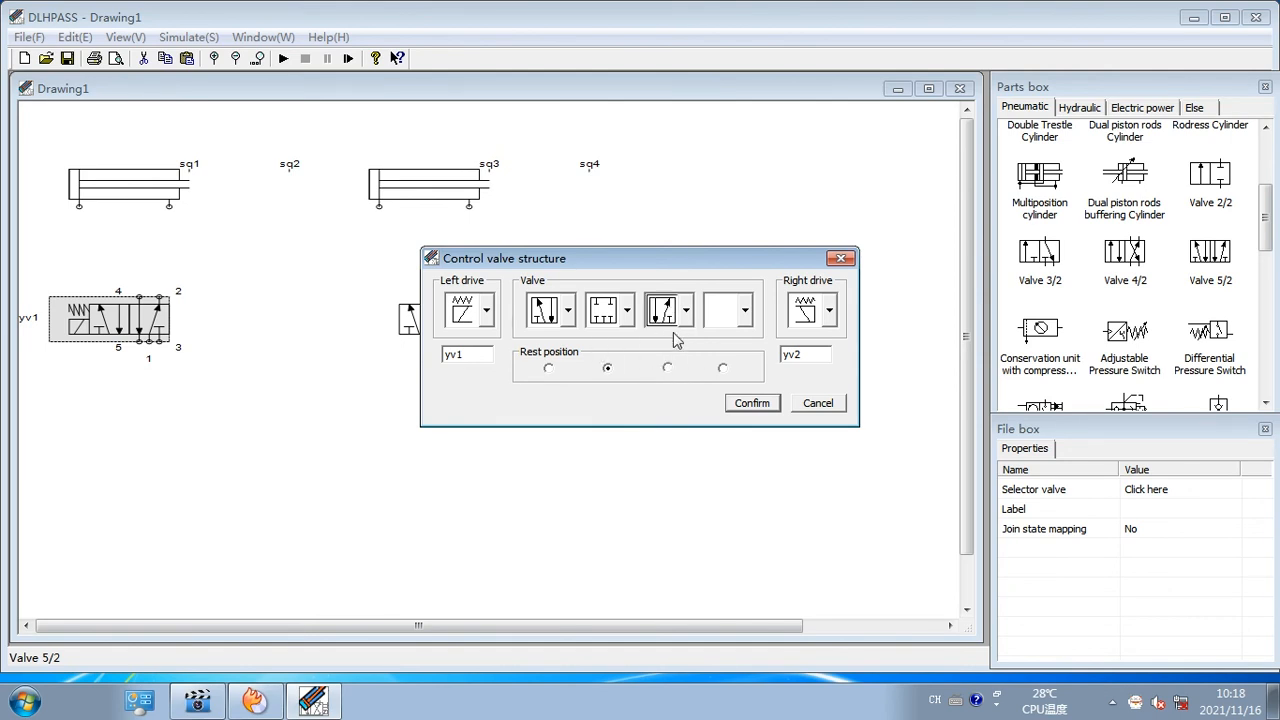
left_click(733, 404)
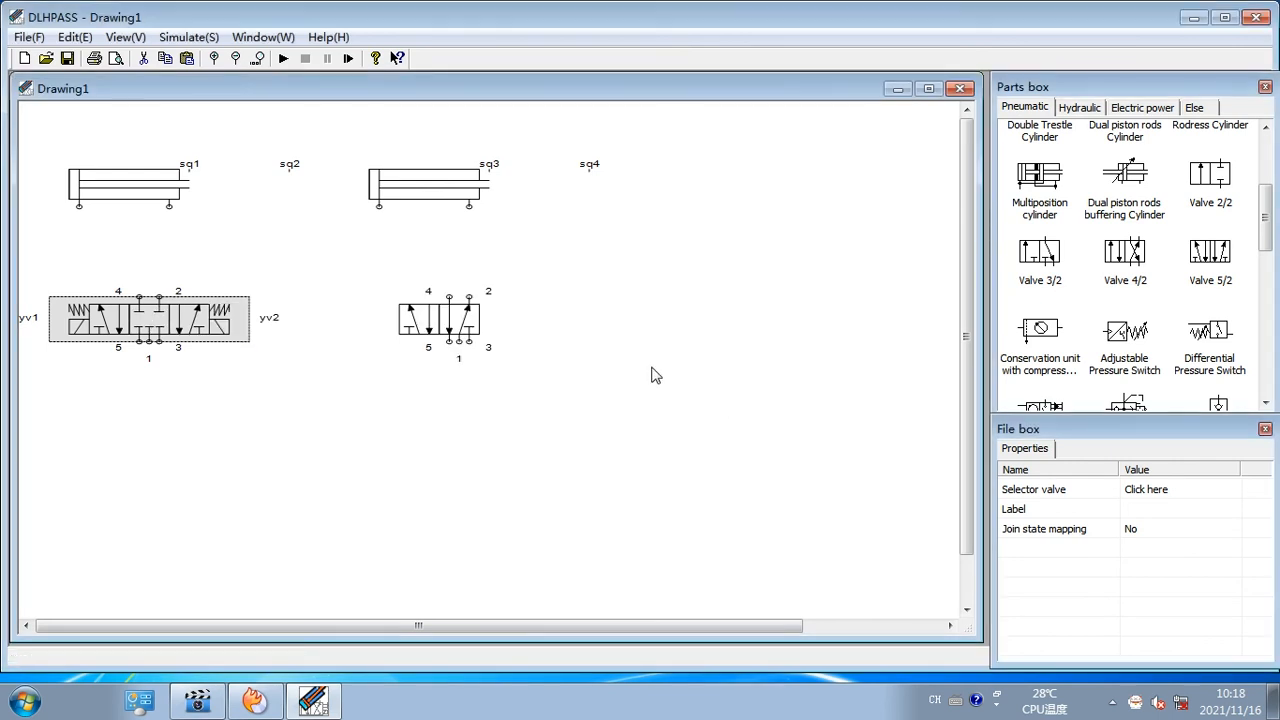
left_click(308, 288)
left_click_drag(180, 326, 220, 335)
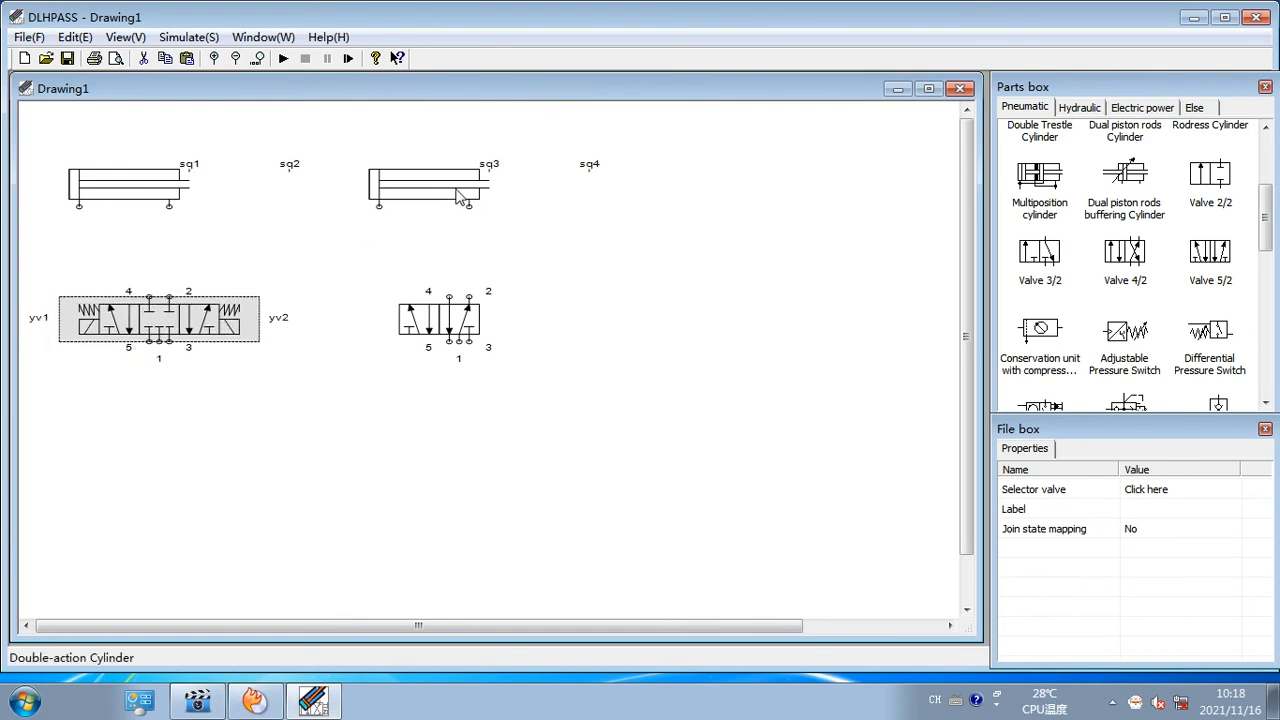
Give the right-hand 5/2 valve spring-and-solenoid drives on both sides, labelled yv3 on the left and yv4 on the right
left_click(447, 332)
double_click(457, 318)
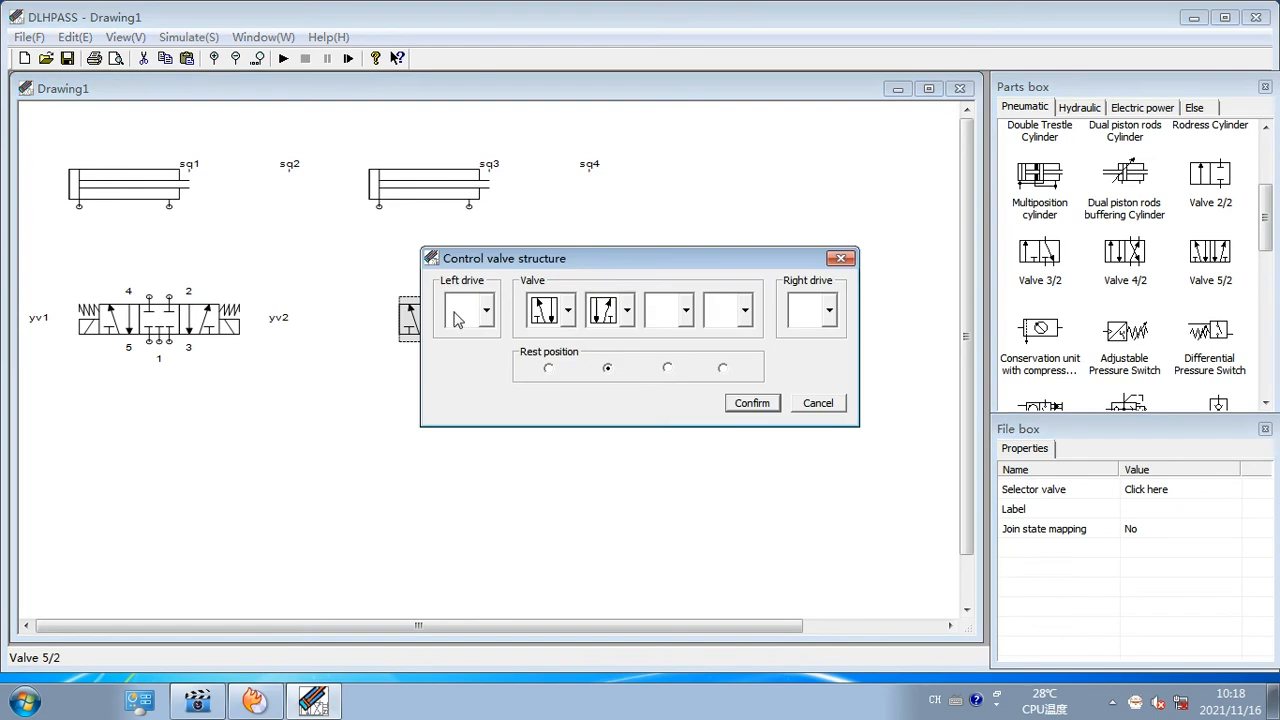
left_click(487, 313)
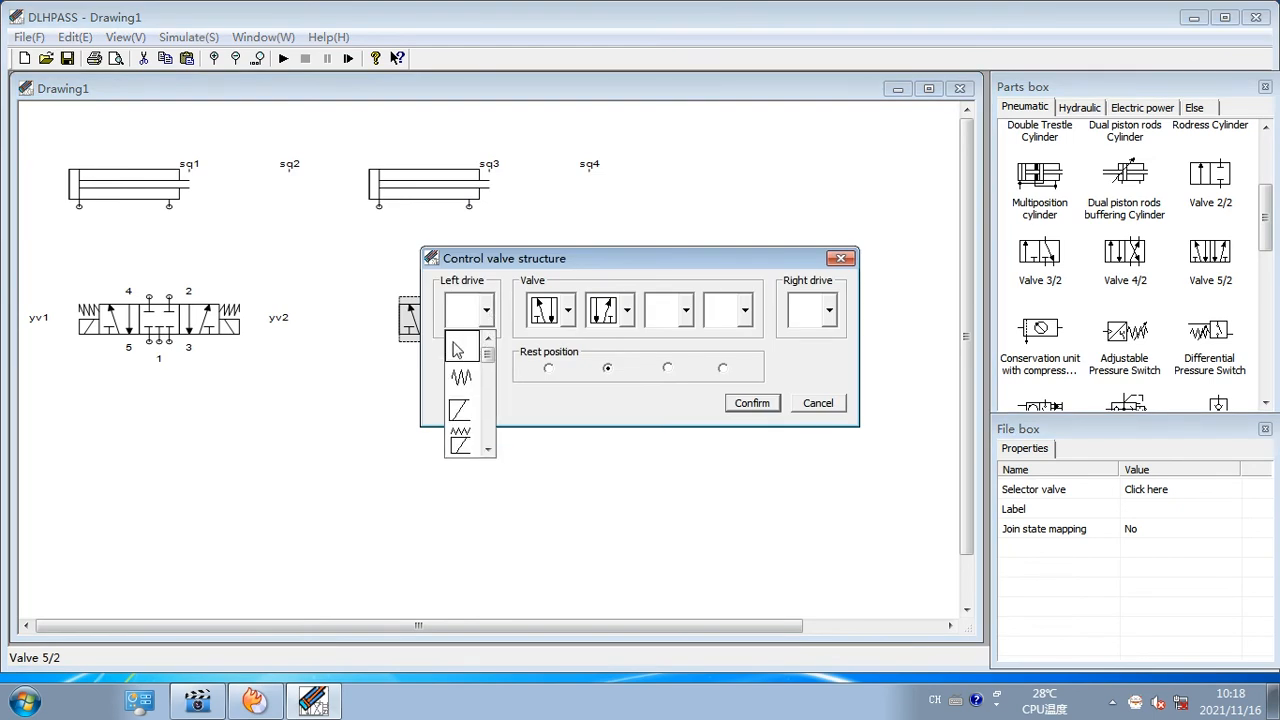
scroll(499, 440, "down", 1)
left_click(476, 446)
left_click(461, 353)
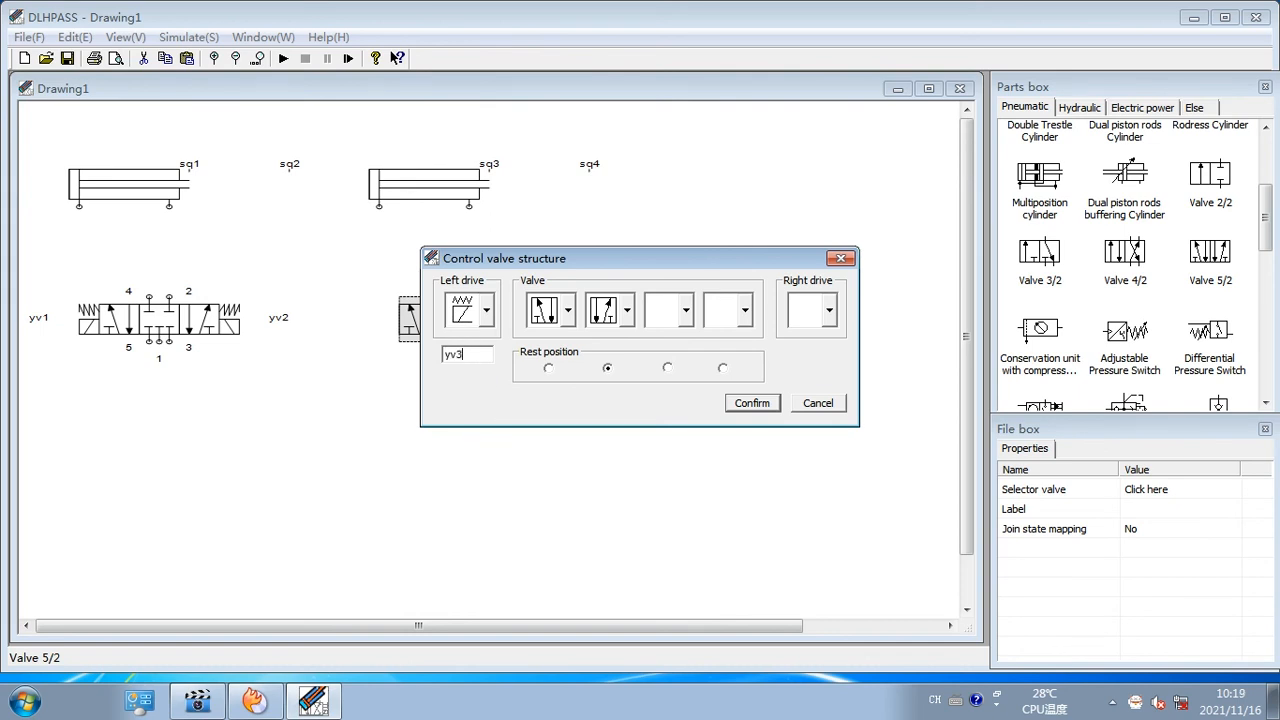
left_click(820, 317)
left_click(805, 441)
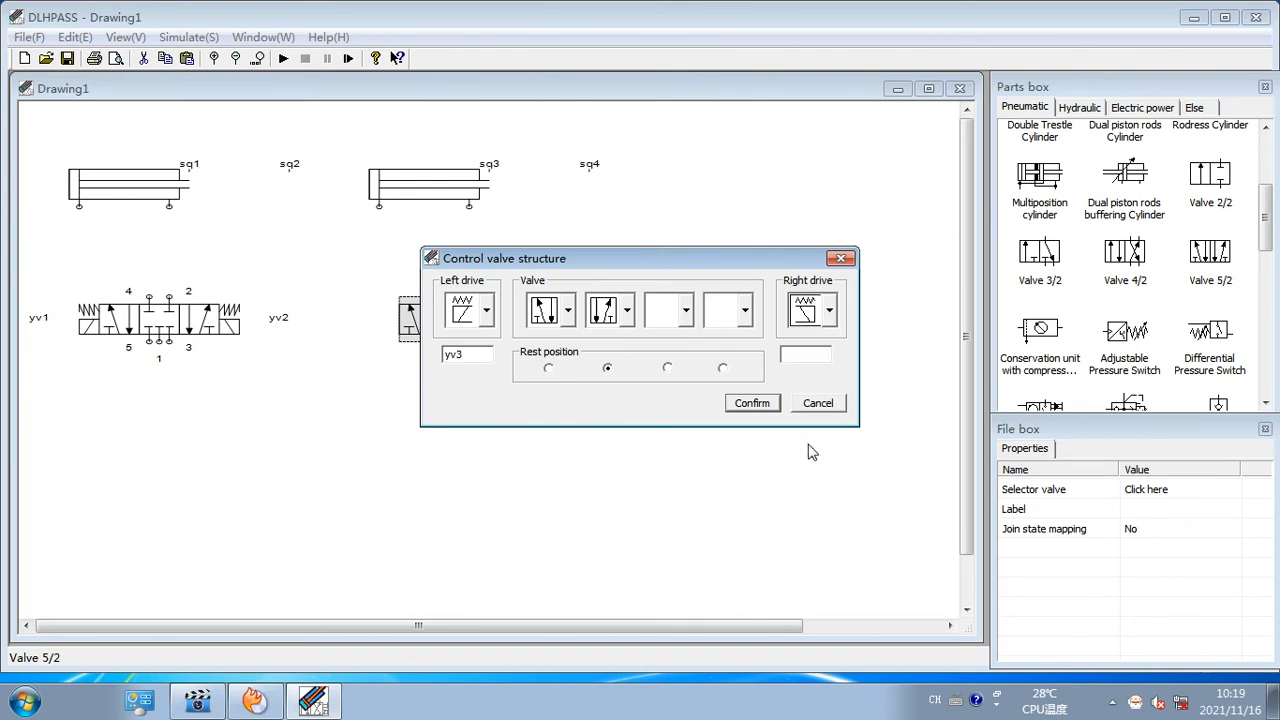
left_click(786, 357)
Make the right-hand valve three-position, with an all-ports-blocked middle and the same third position as the left-hand valve
left_click(627, 311)
left_click(600, 376)
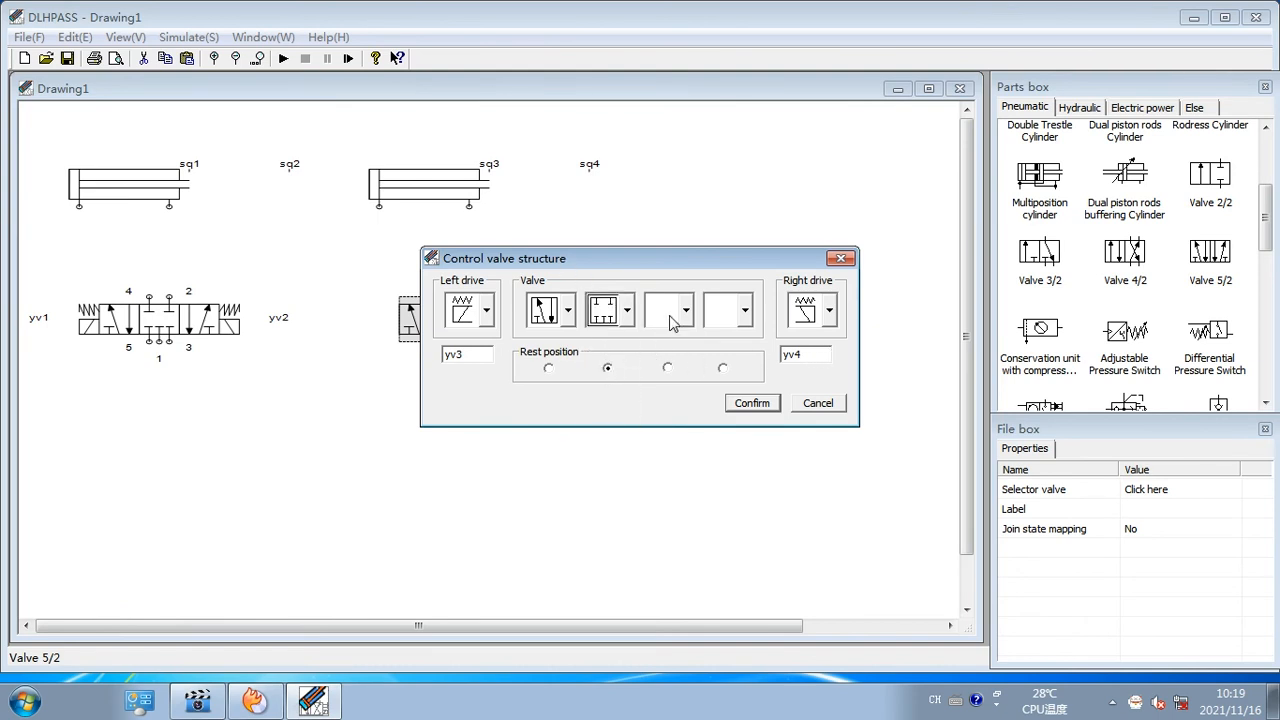
left_click(685, 313)
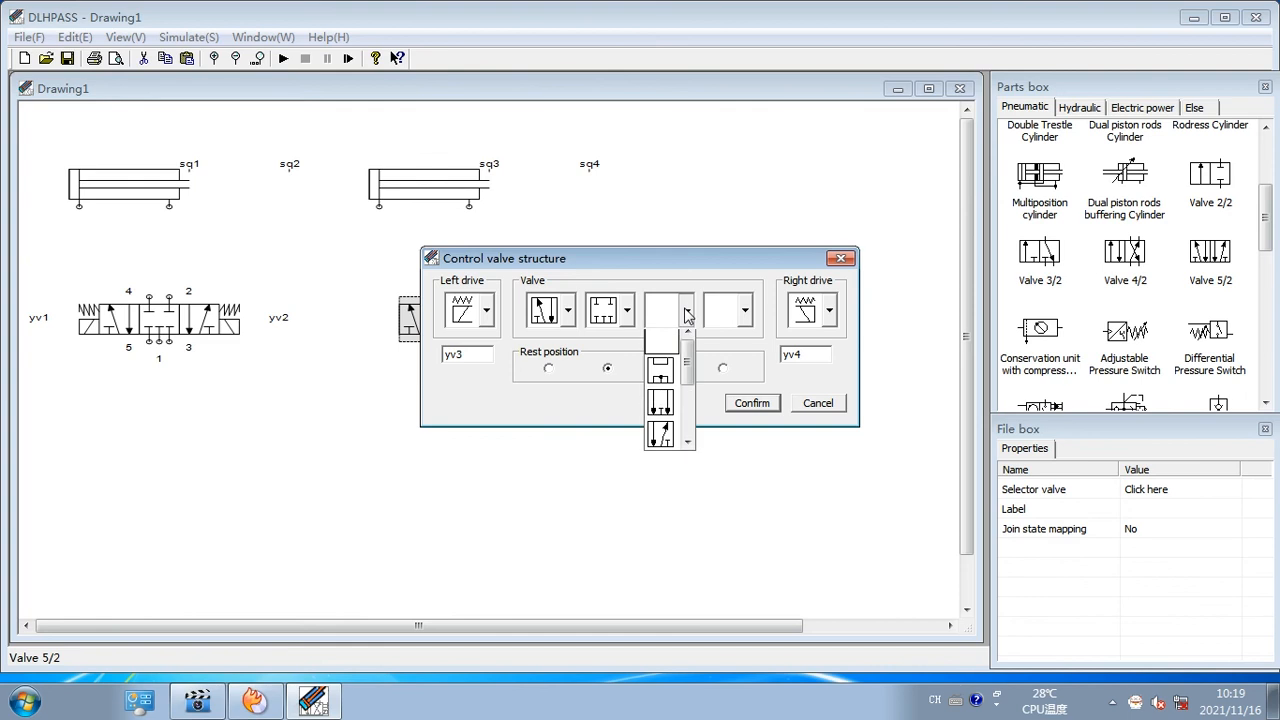
left_click(665, 449)
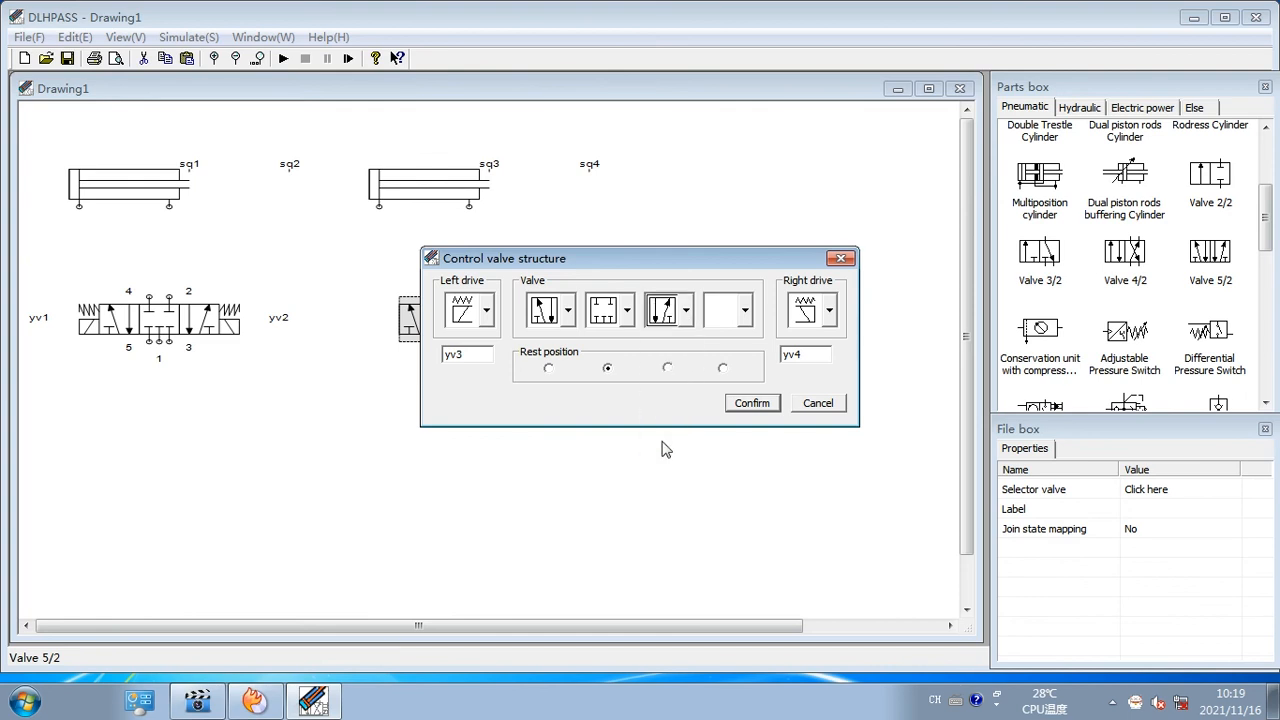
left_click(752, 403)
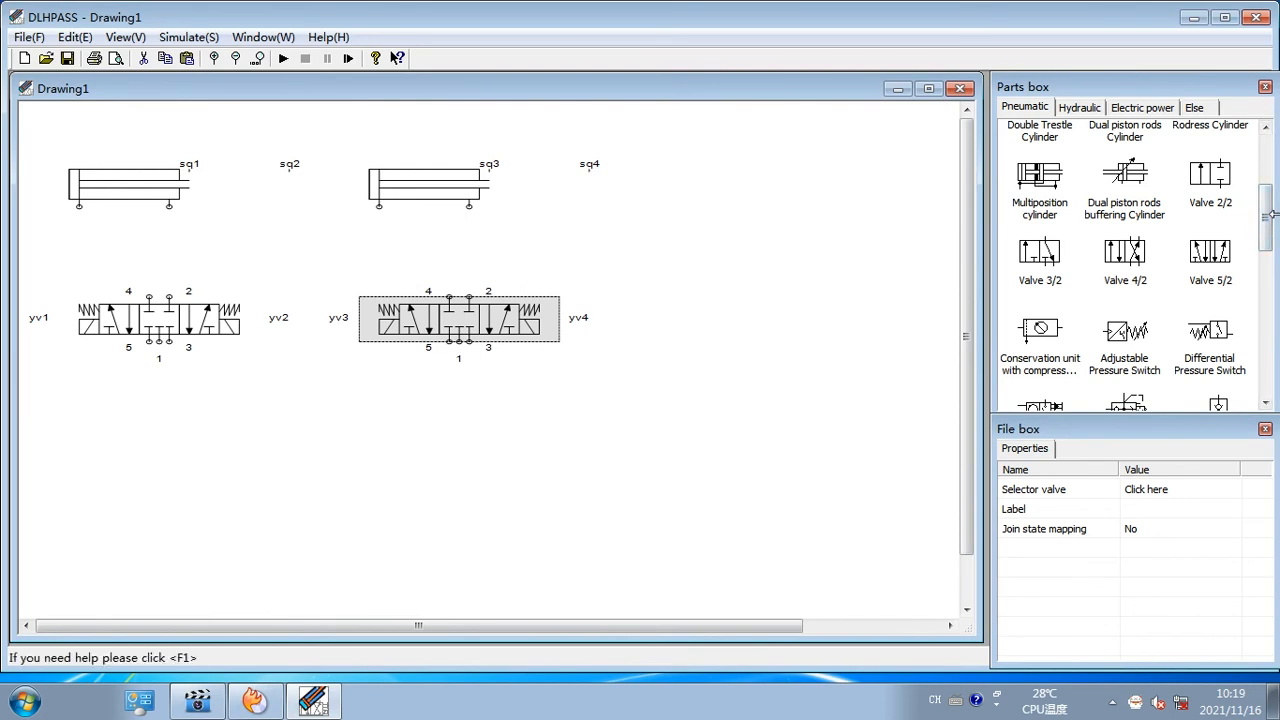
Place a silencer below the left-hand valve and paste two more copies of it
scroll(1265, 205, "up", 3)
scroll(1265, 190, "up", 1)
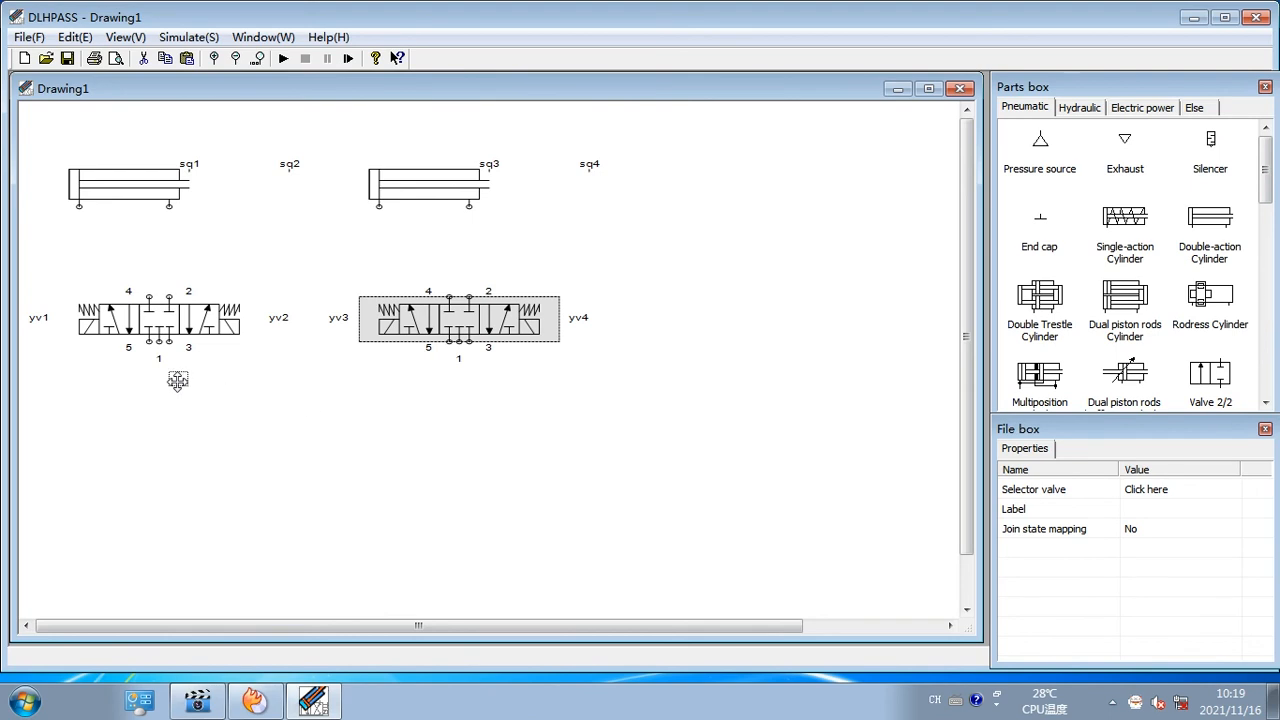
left_click(99, 446)
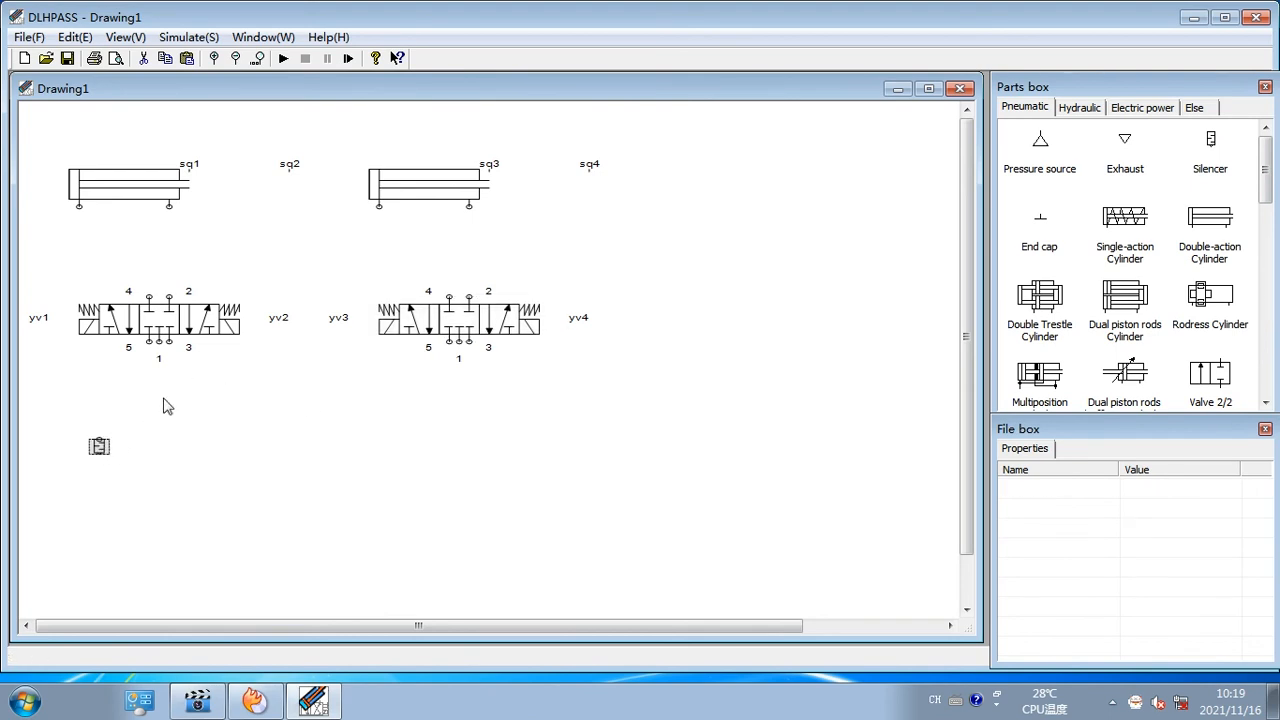
key("ctrl+v")
key("ctrl+v")
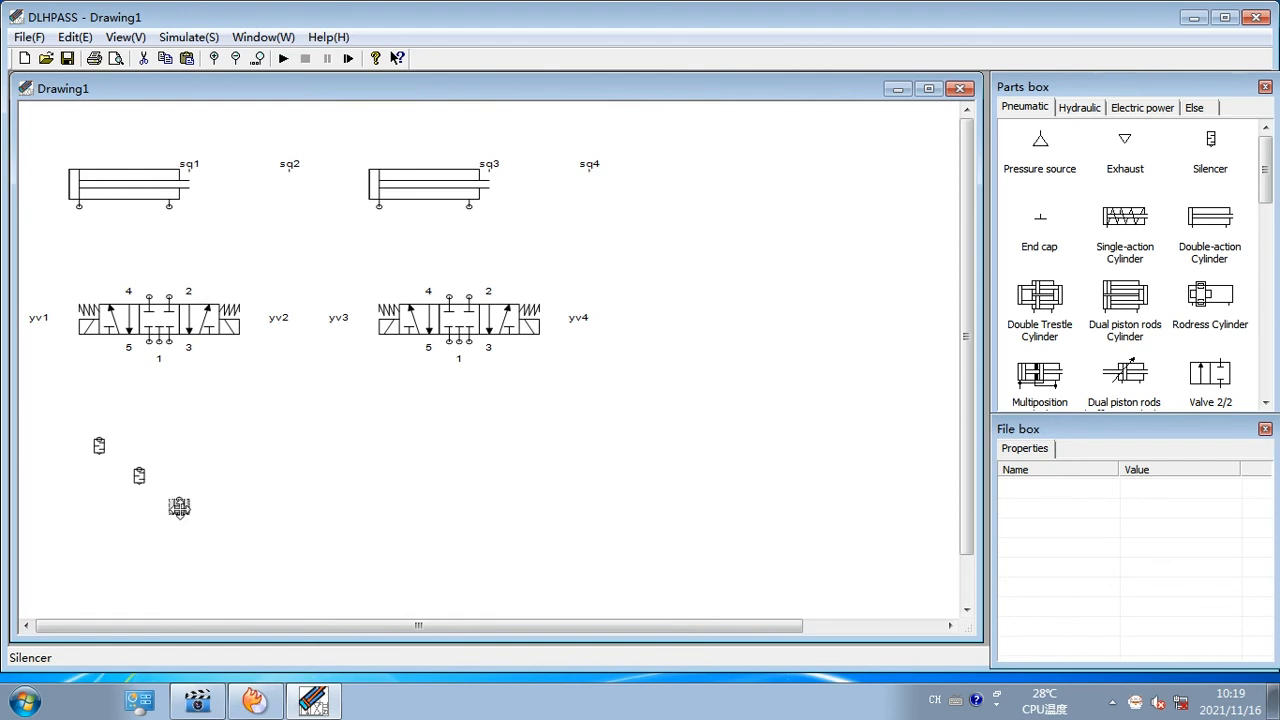
Paste a fourth silencer and arrange the silencers so that two sit below each valve, one on either side
left_click_drag(179, 507, 440, 420)
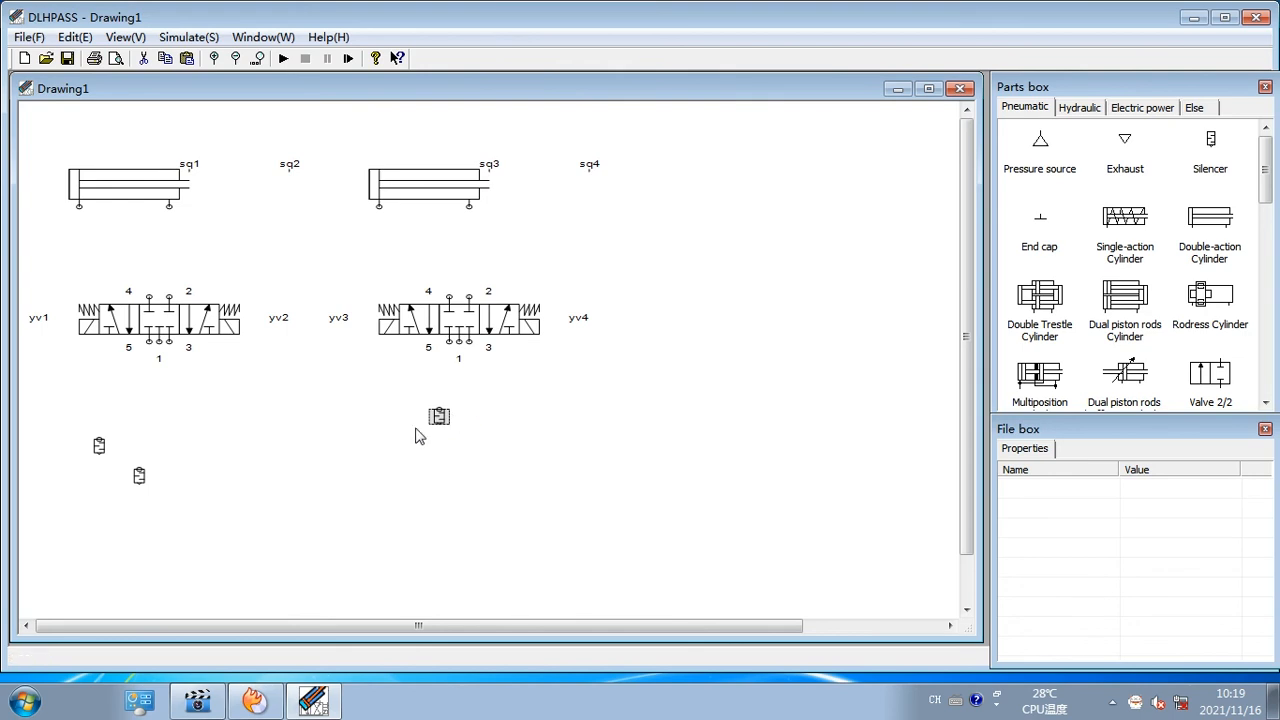
left_click_drag(141, 468, 209, 432)
left_click(442, 423)
key("ctrl+v")
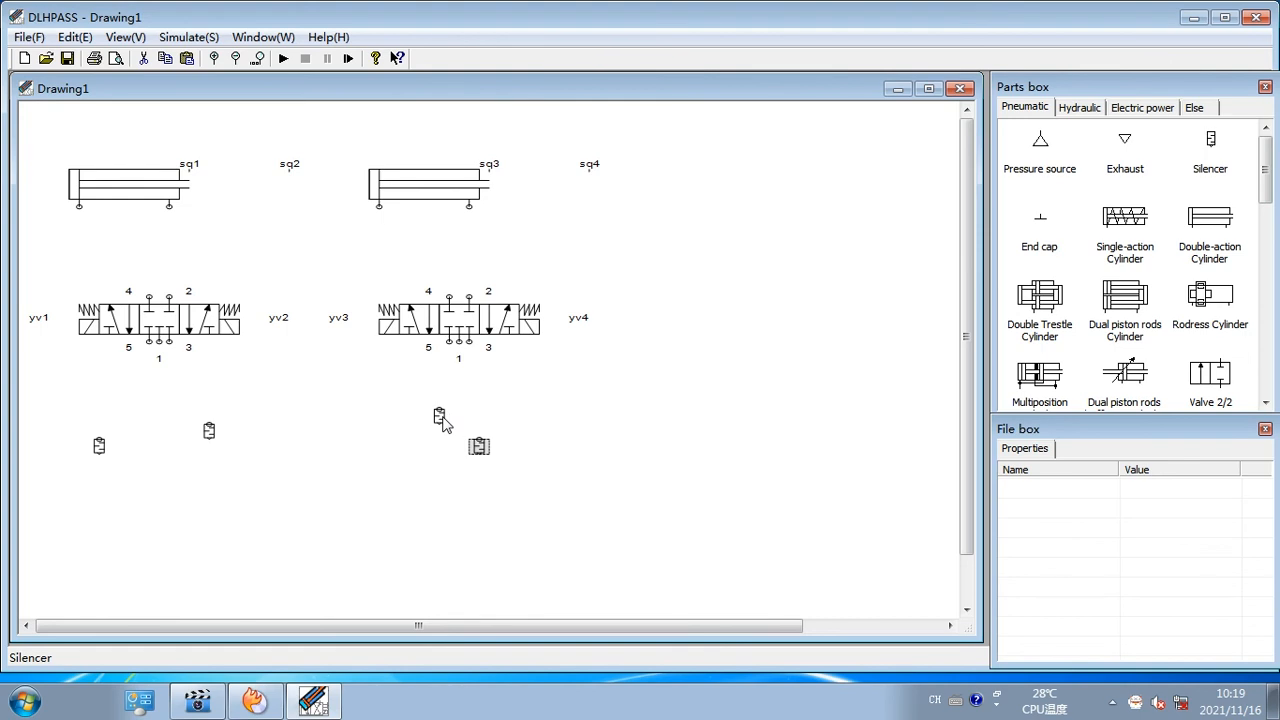
left_click_drag(479, 448, 429, 410)
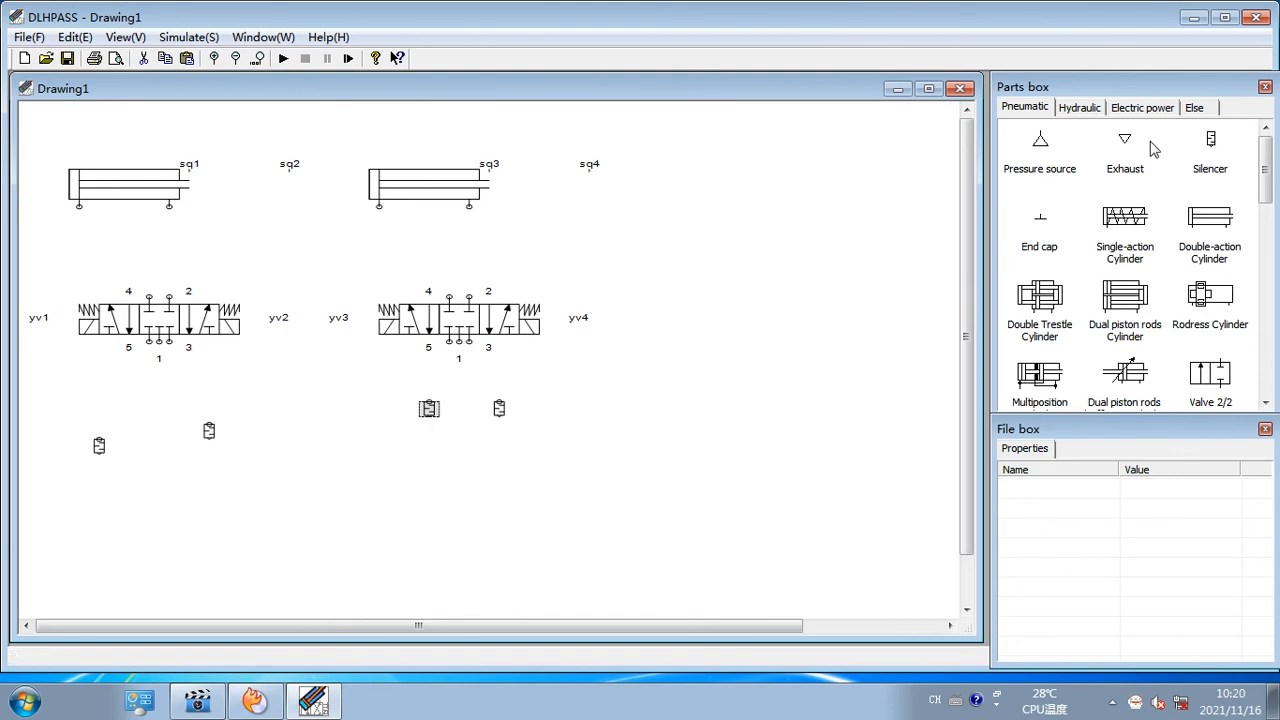
Add a pressure source and a copy of it, placing one below each of the two valves
left_click_drag(1050, 145, 462, 465)
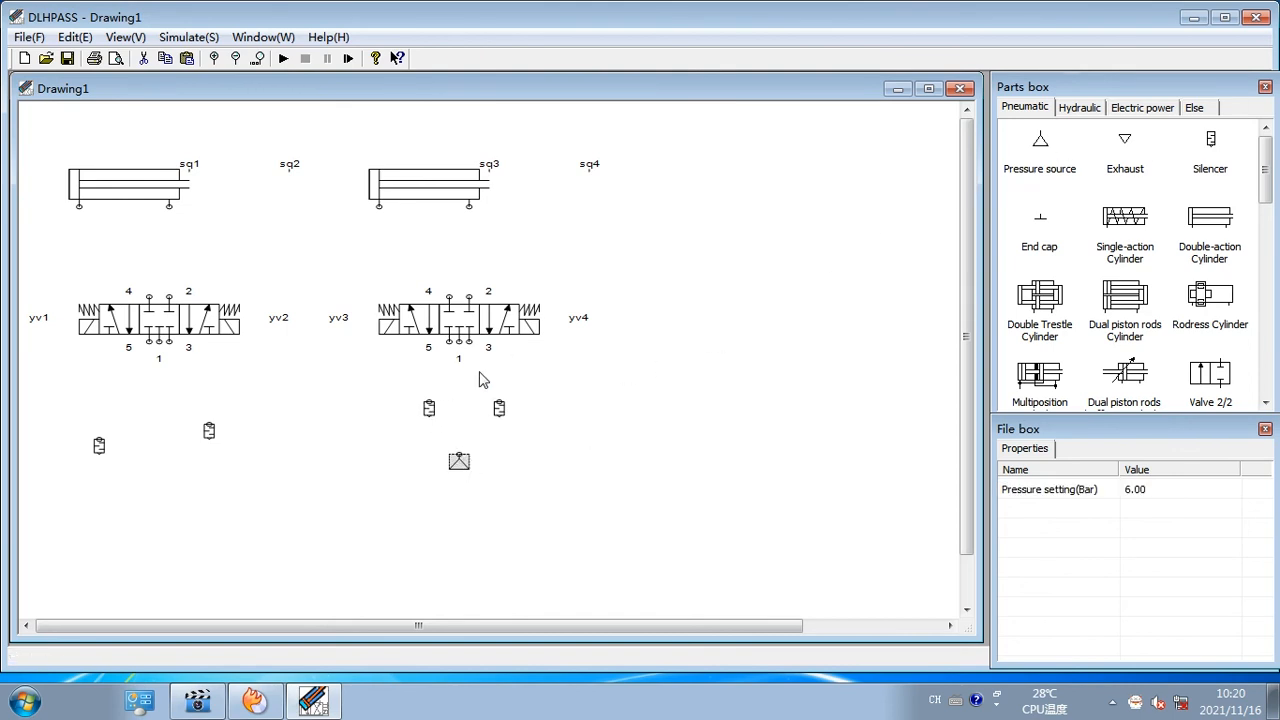
key("ctrl+v")
left_click_drag(459, 470, 149, 492)
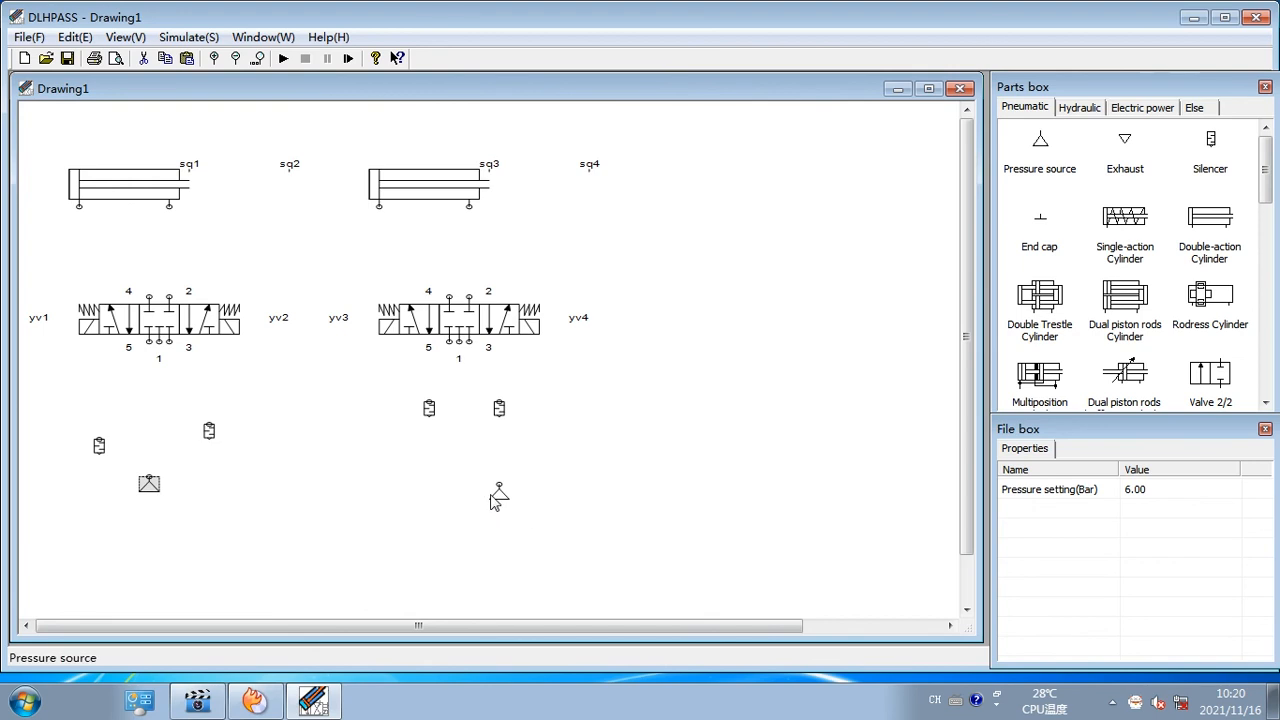
left_click_drag(499, 495, 469, 490)
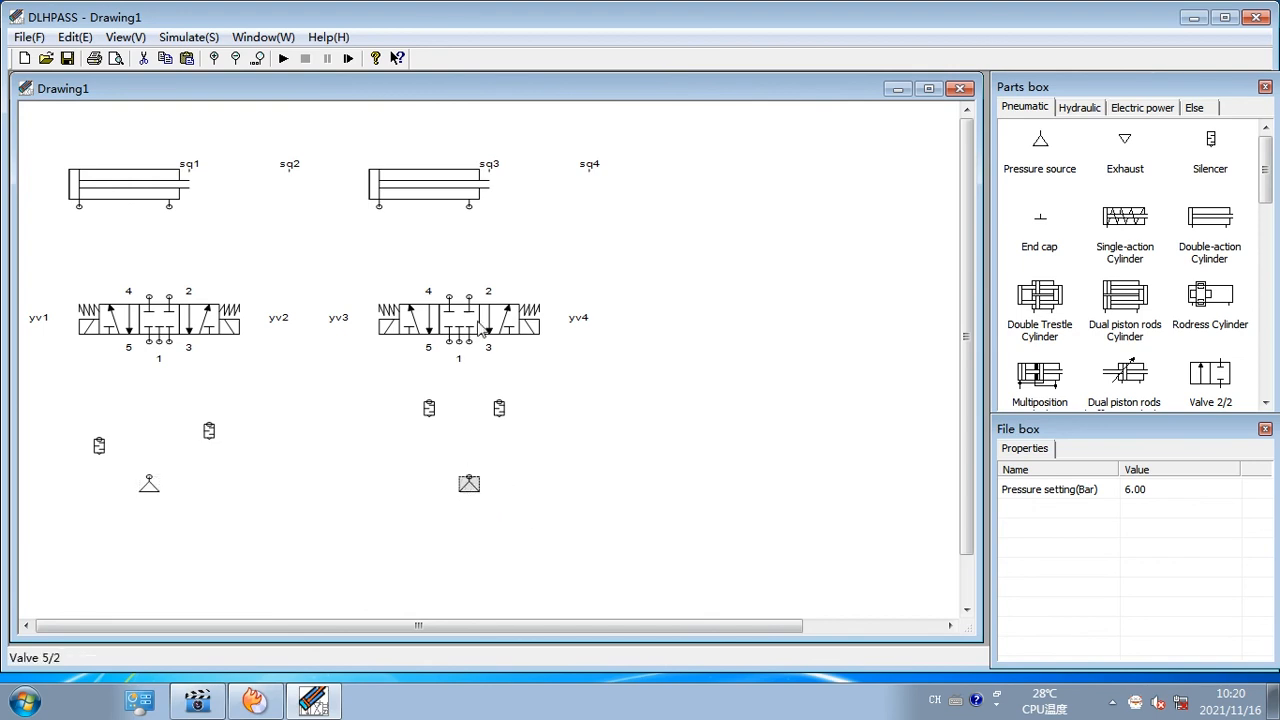
Connect the right-hand valve's port 1 to its pressure source and ports 3 and 5 to its two silencers
left_click_drag(459, 341, 469, 477)
left_click_drag(459, 342, 469, 478)
left_click_drag(459, 341, 469, 479)
left_click_drag(469, 341, 501, 400)
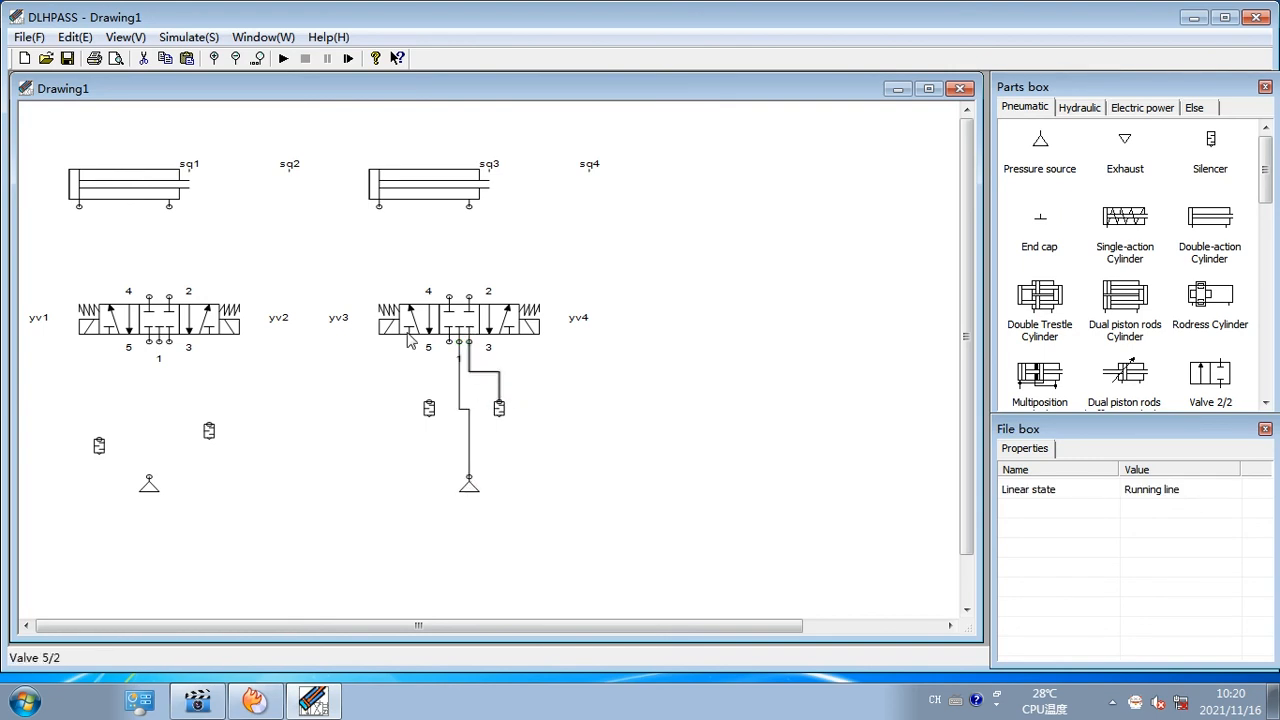
left_click_drag(447, 343, 428, 400)
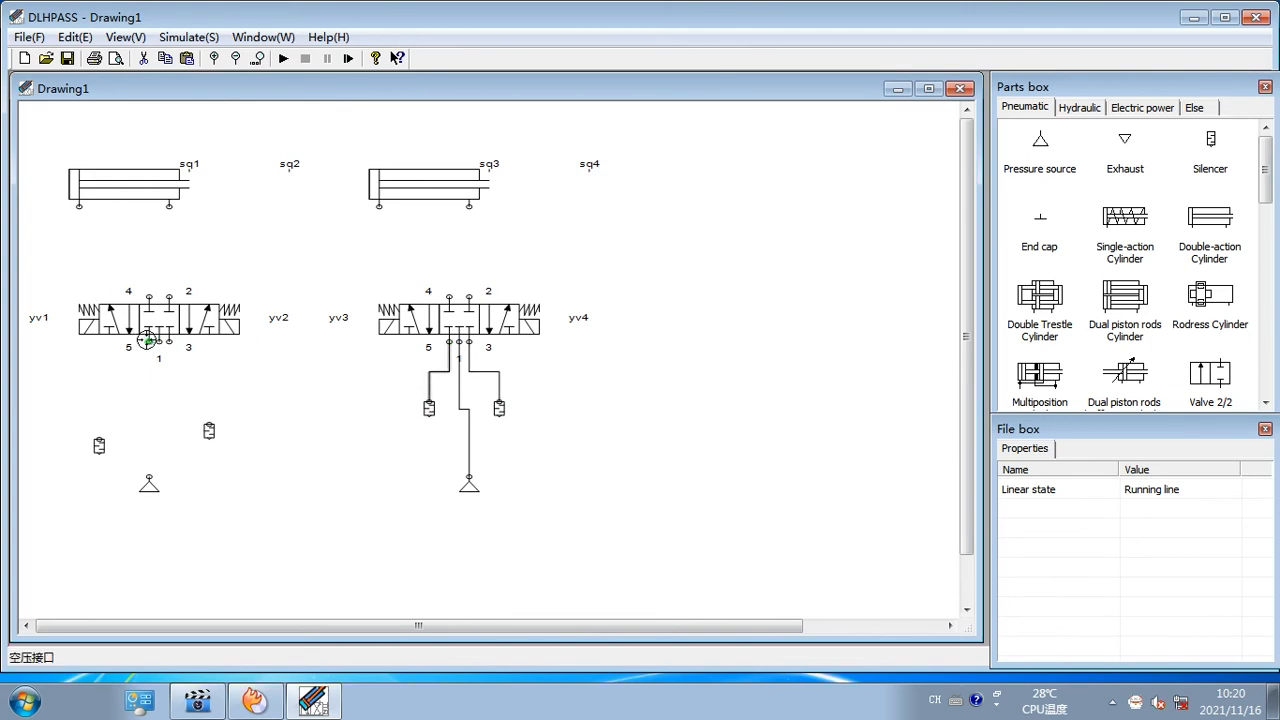
Connect the left-hand valve's port 1 to its pressure source and ports 3 and 5 to its two silencers
left_click_drag(149, 343, 98, 441)
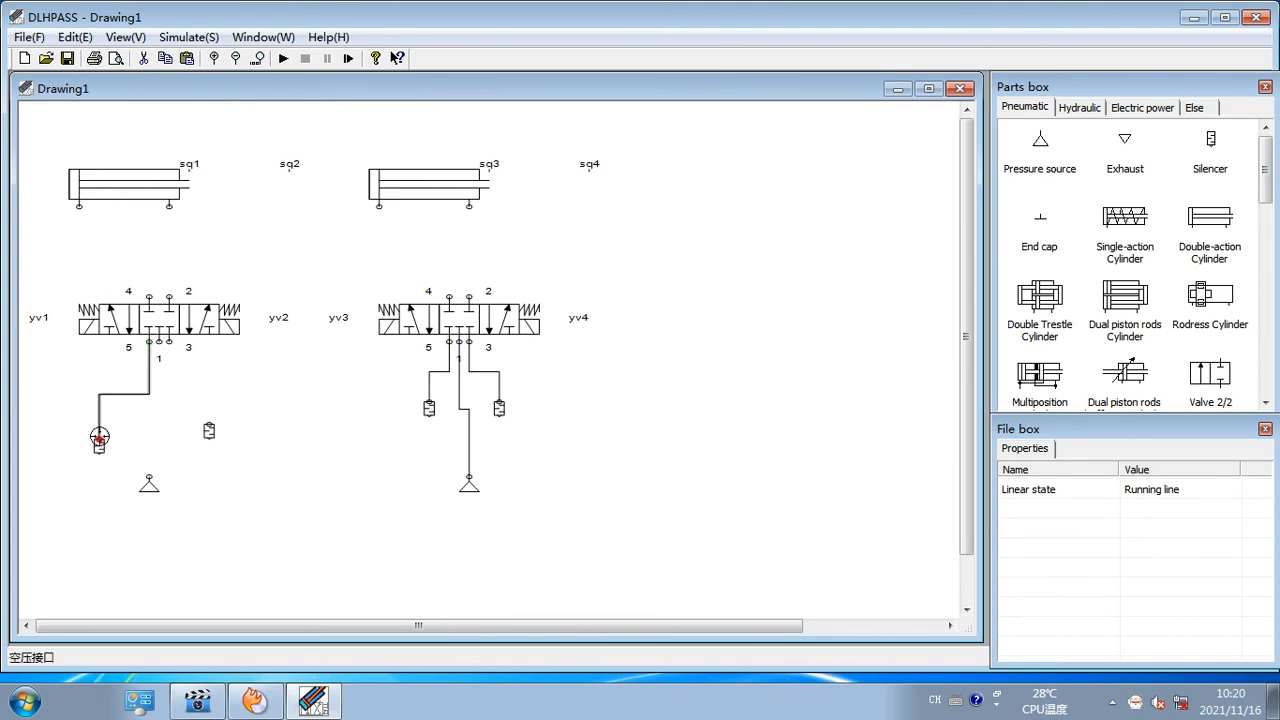
left_click_drag(159, 342, 148, 477)
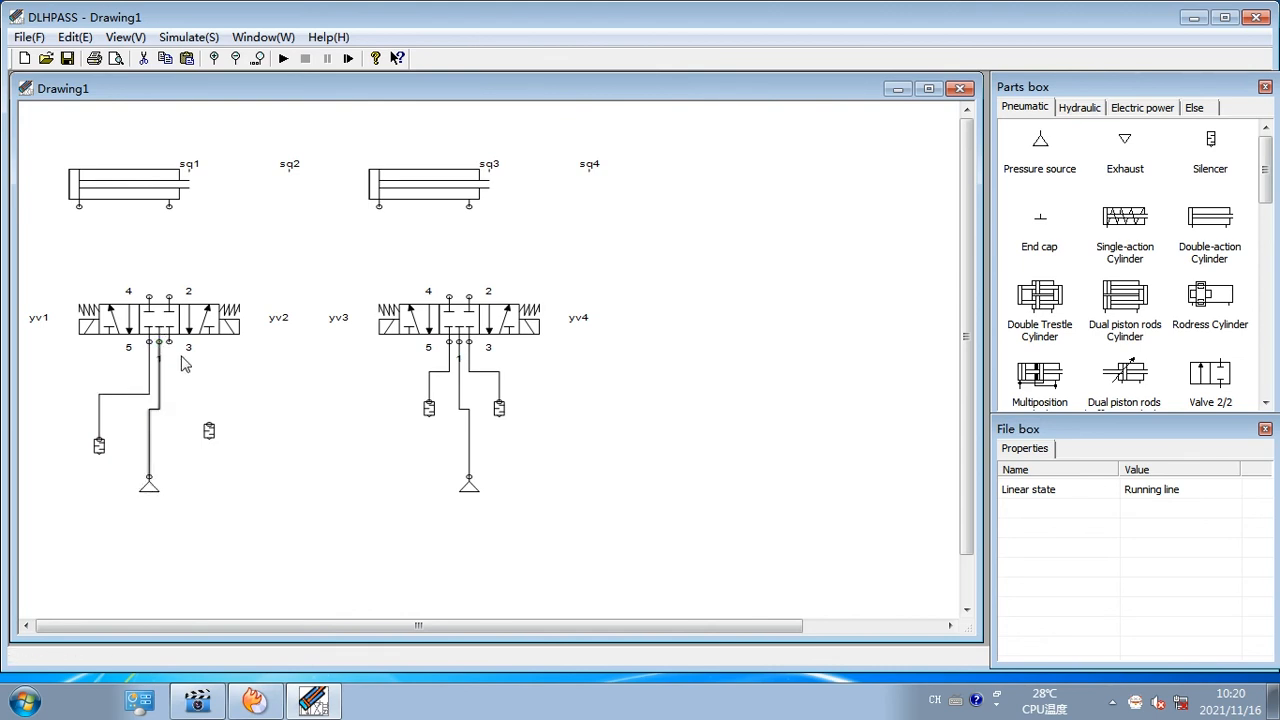
left_click_drag(169, 343, 208, 427)
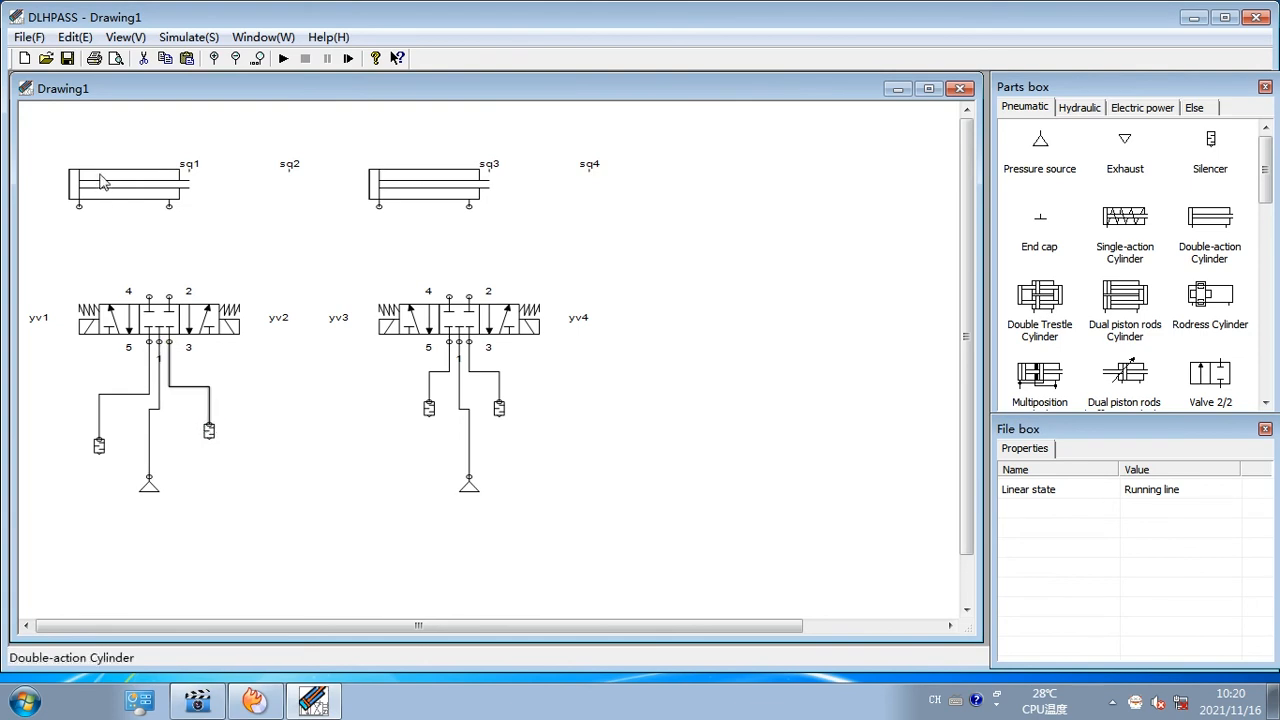
Connect each cylinder's rear port to port 4 and its rod-side port to port 2 of the valve below it
mouse_move(79, 206)
left_mouse_down()
mouse_move(150, 322)
mouse_move(150, 297)
left_mouse_up()
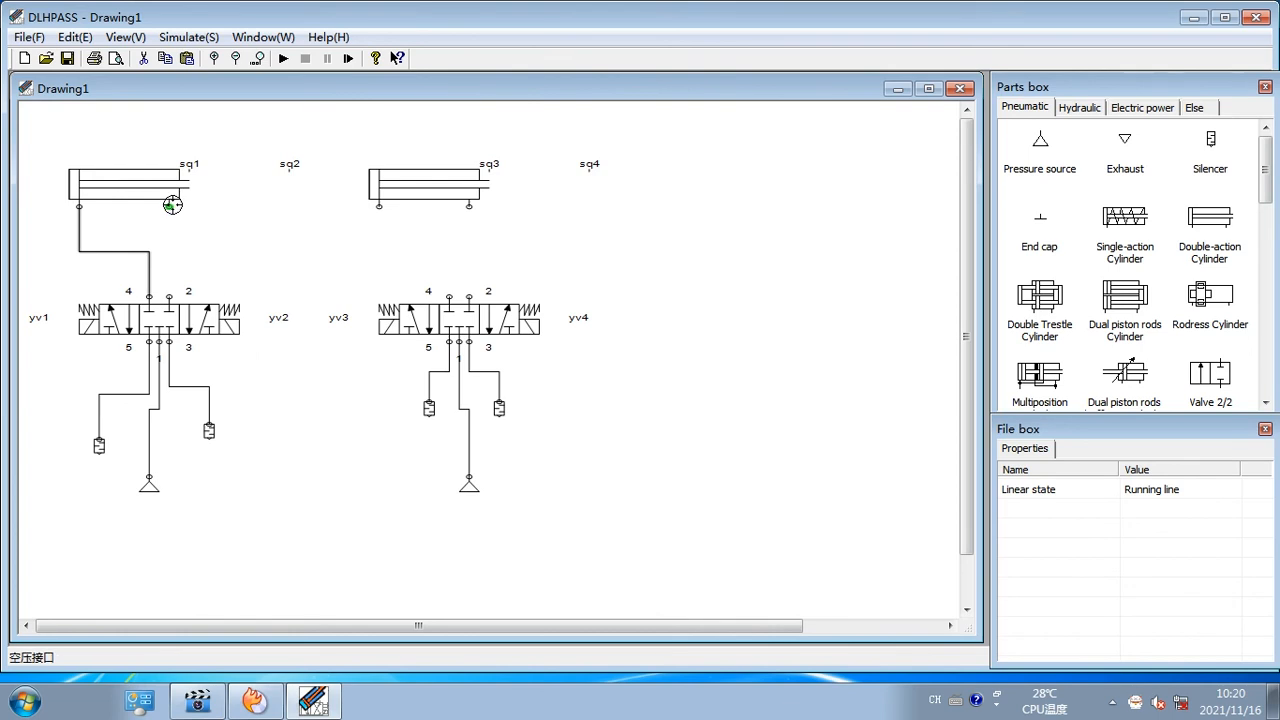
left_click_drag(169, 206, 169, 297)
left_click_drag(449, 297, 379, 204)
left_click_drag(469, 206, 468, 297)
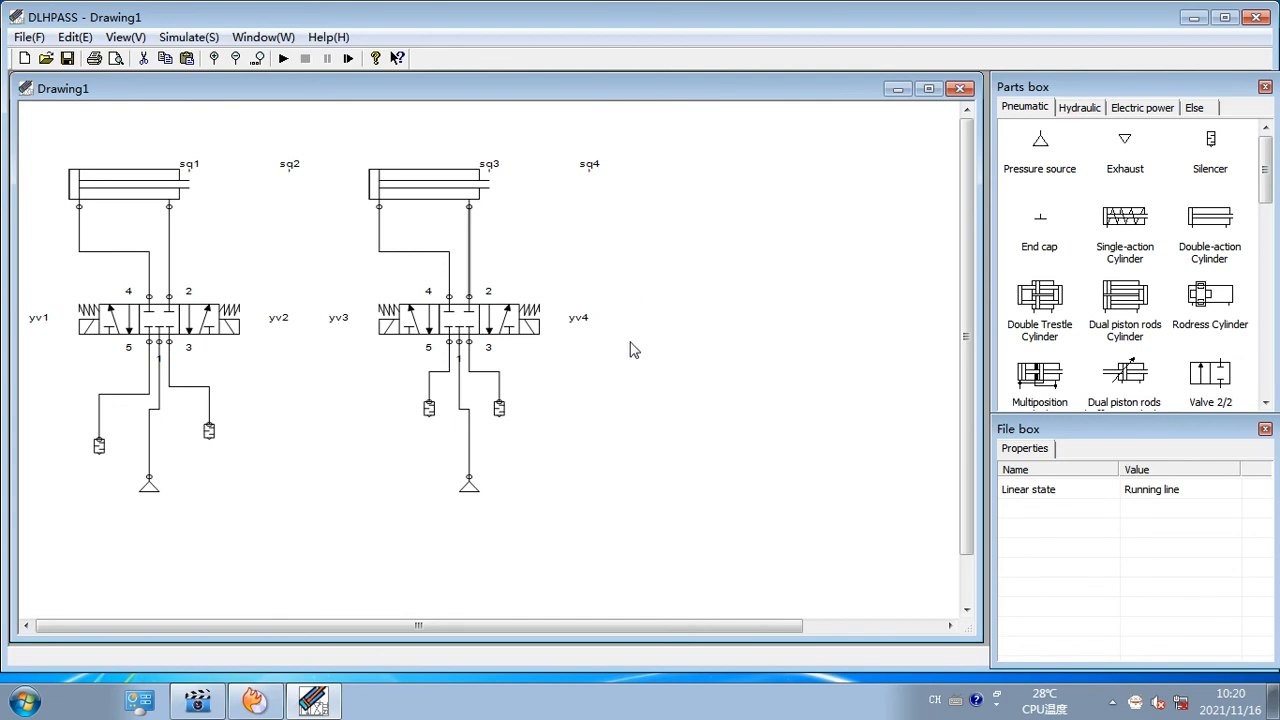
Place a 24V positive power supply to the right of the pneumatic circuit and a 0V negative supply far below it
left_click_drag(341, 622, 560, 680)
left_click(1127, 108)
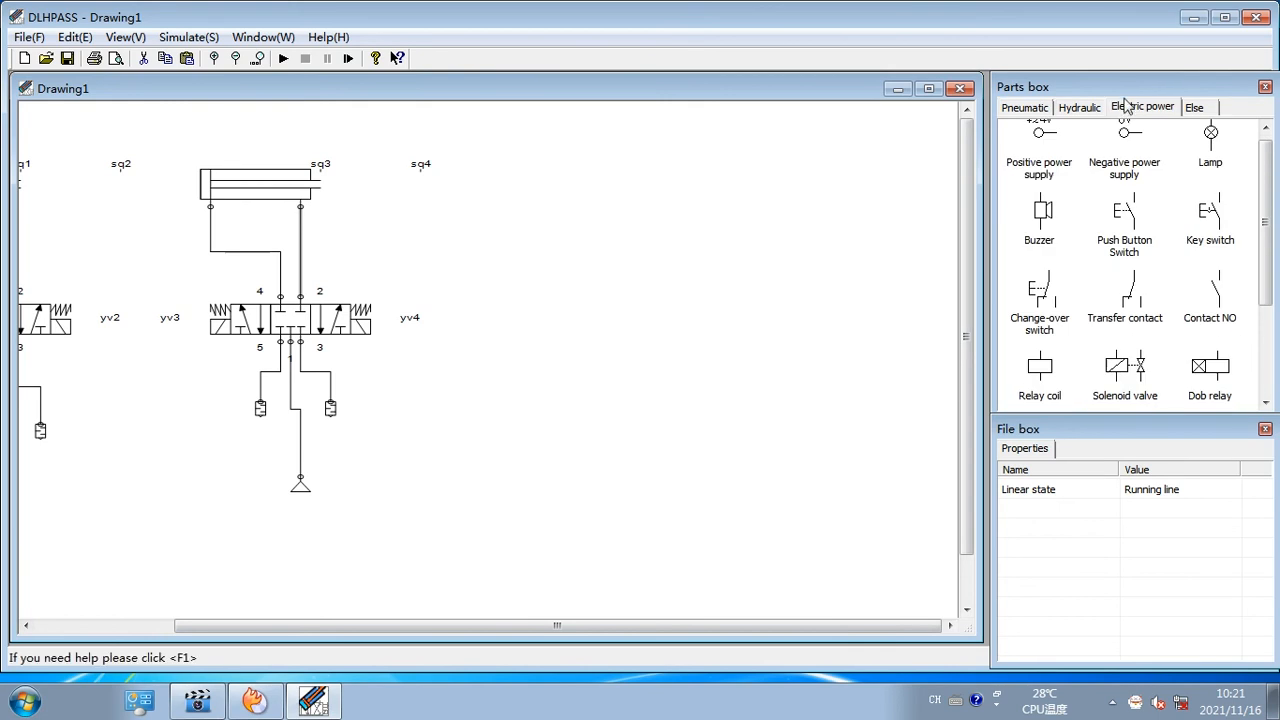
left_click_drag(1040, 132, 541, 147)
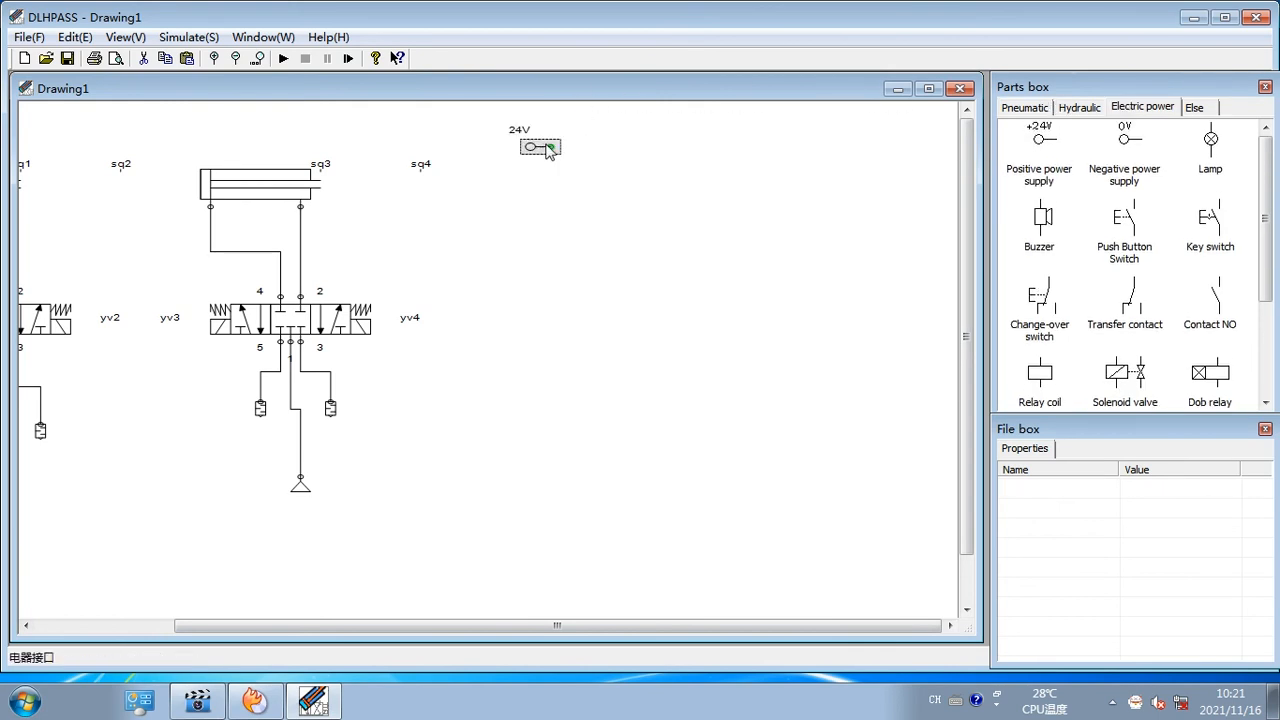
left_click_drag(1130, 139, 545, 596)
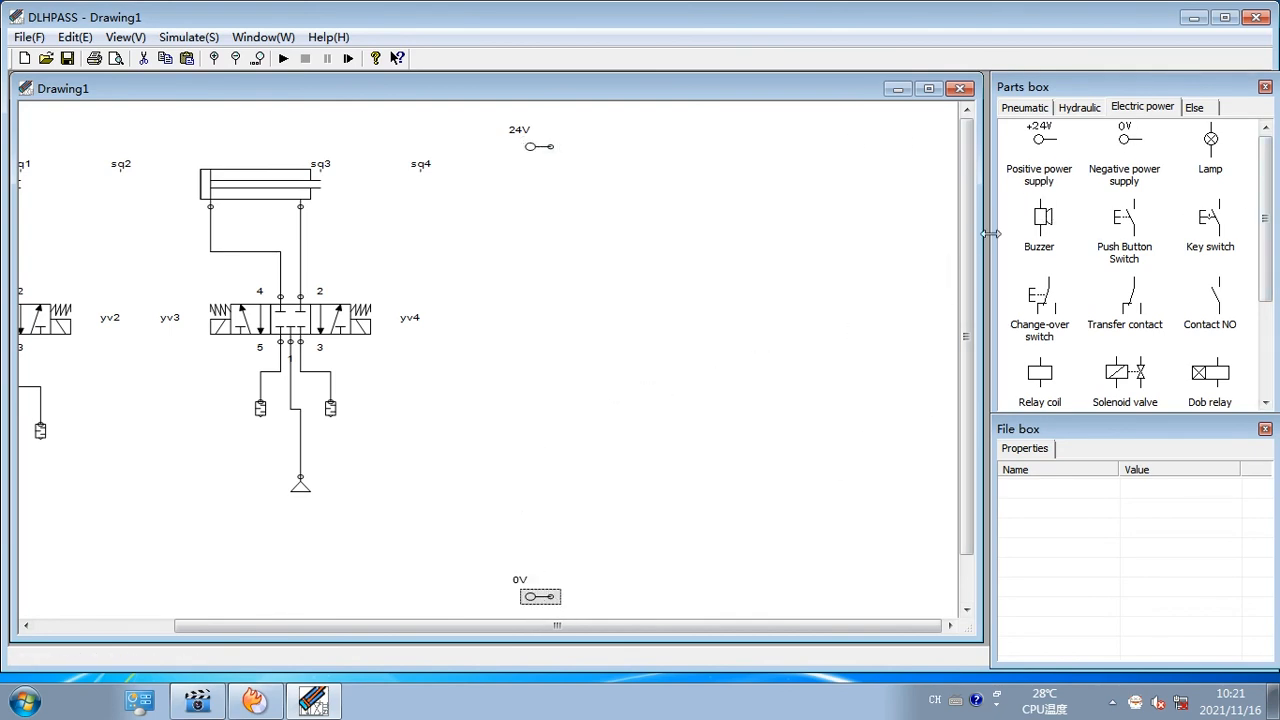
Add a normally open push button switch below the 24V supply and label it sb1
left_click_drag(1138, 222, 553, 224)
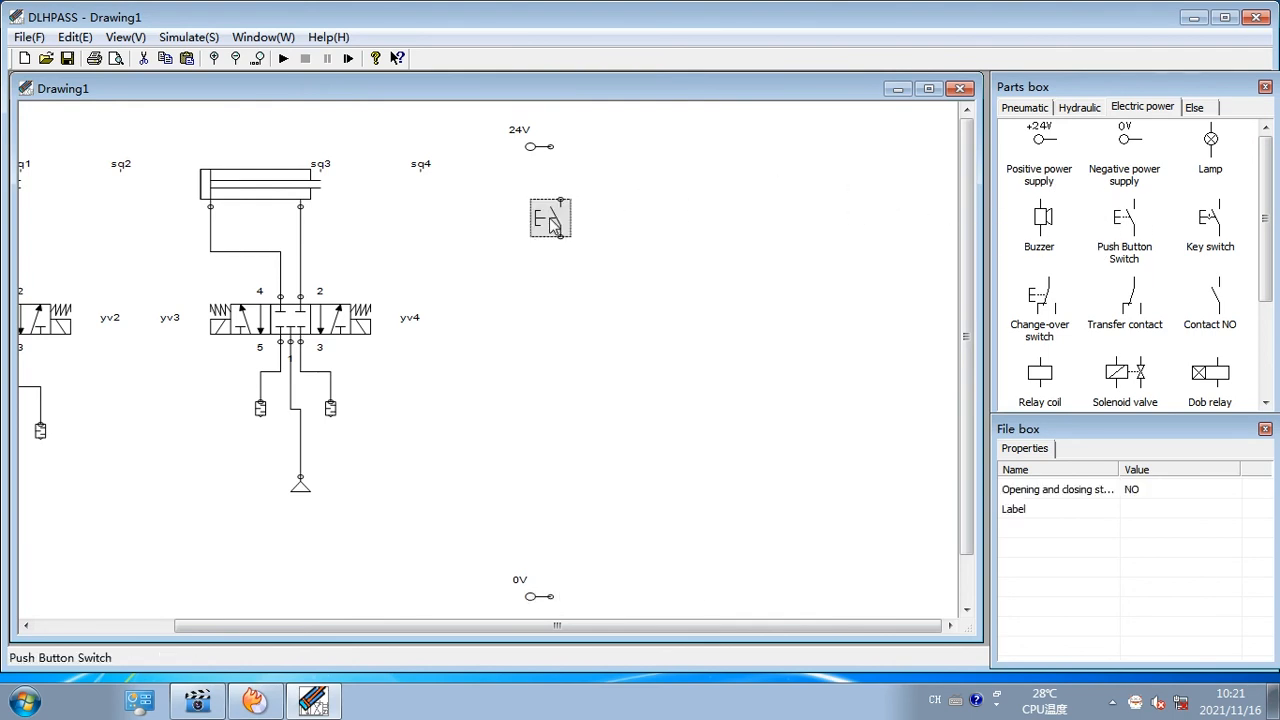
left_click(1126, 517)
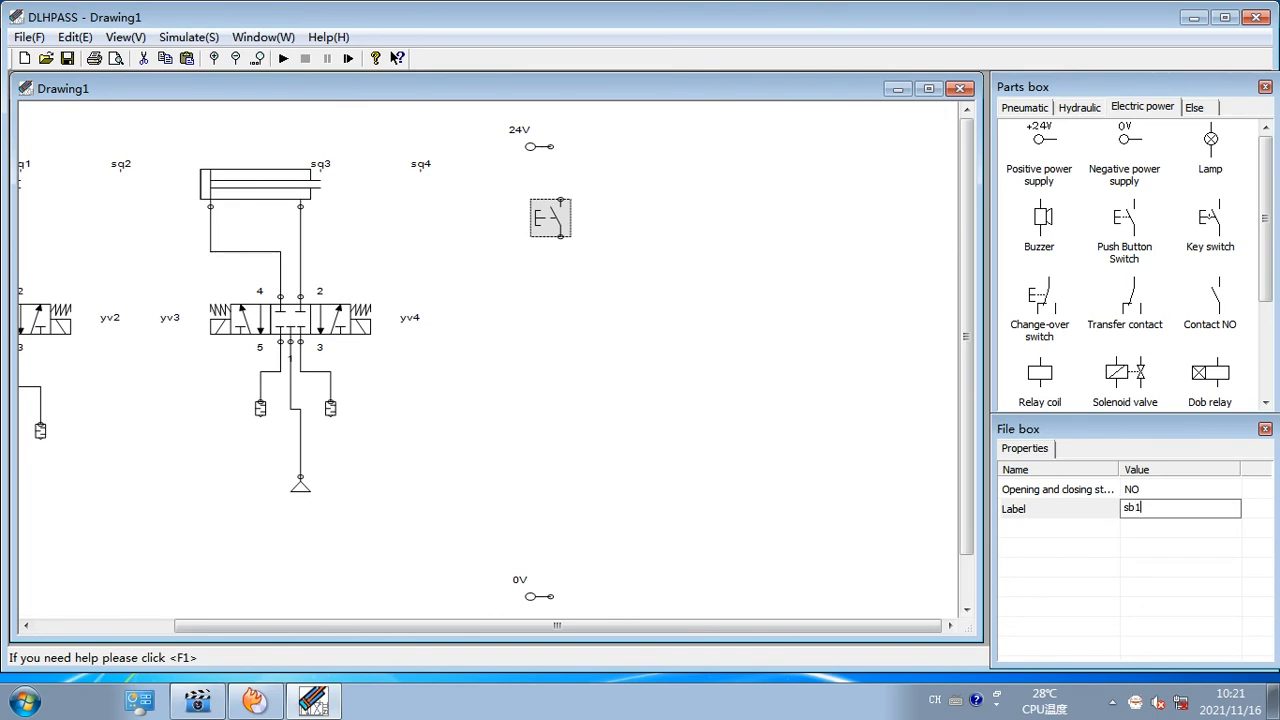
type("sb1")
key("Return")
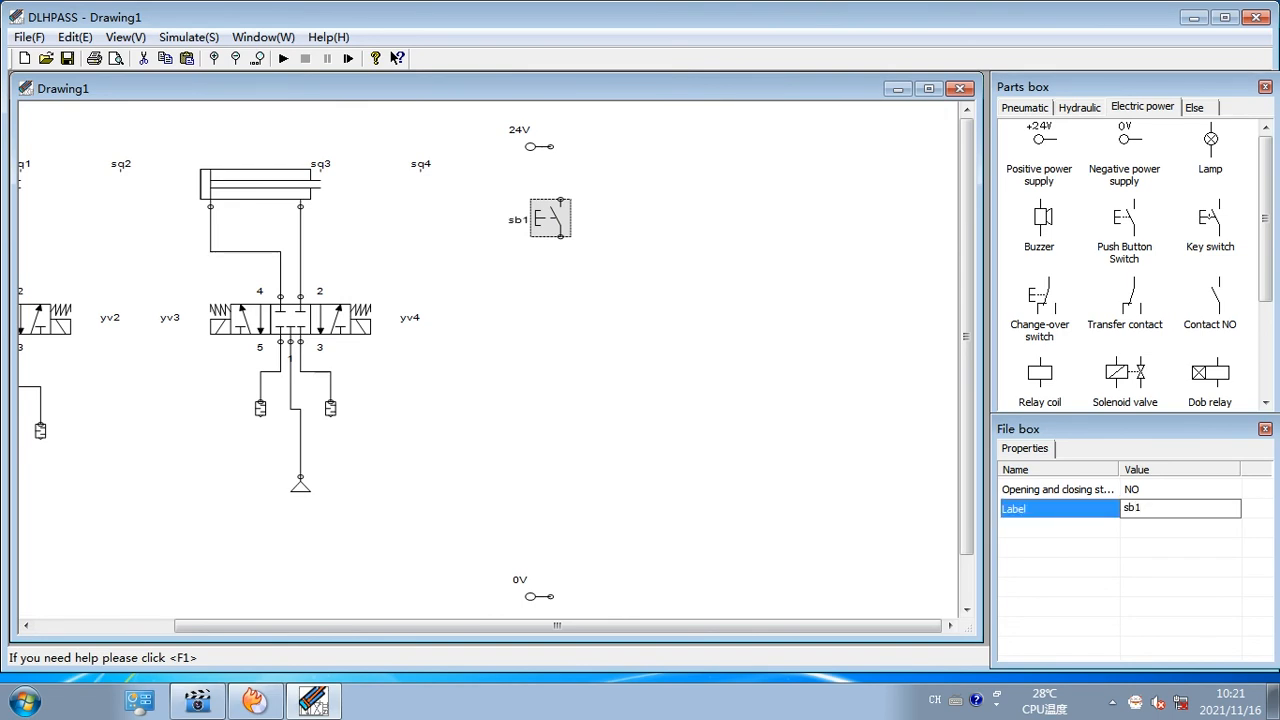
Add a normally open contact to the right of the sb1 switch and label it k1
left_click_drag(1214, 196, 634, 237)
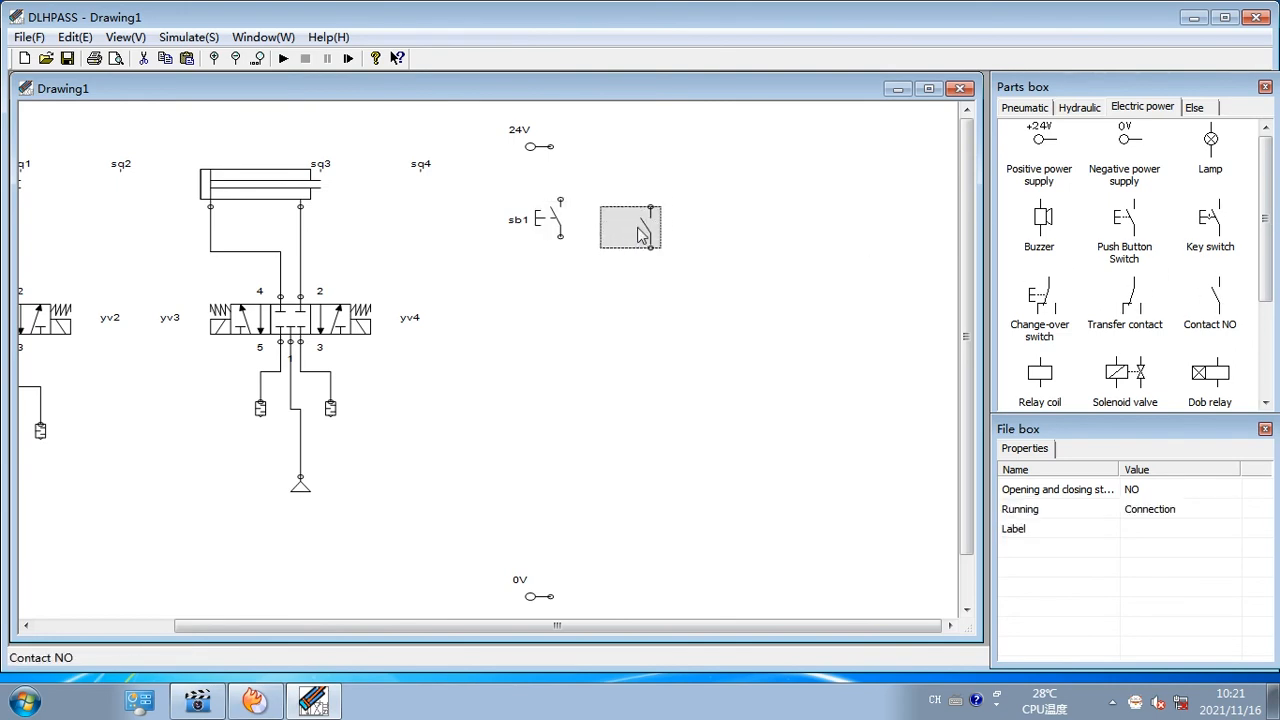
left_click(1158, 530)
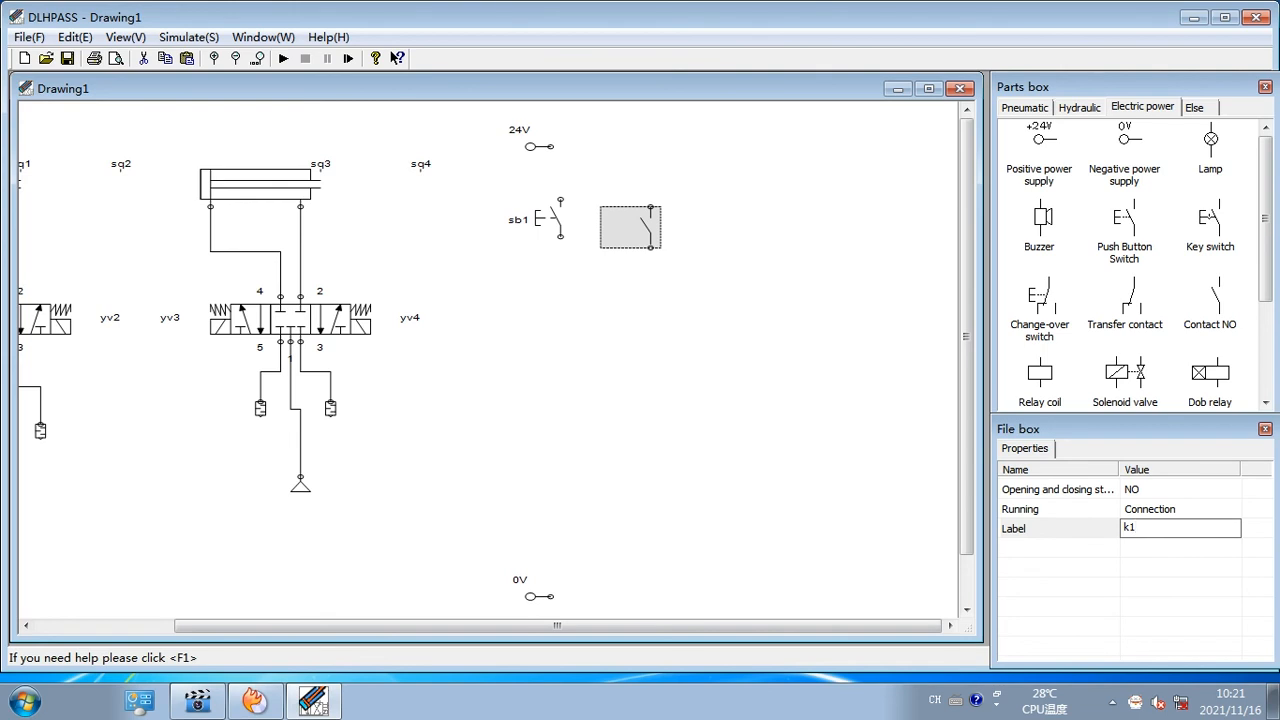
key("Return")
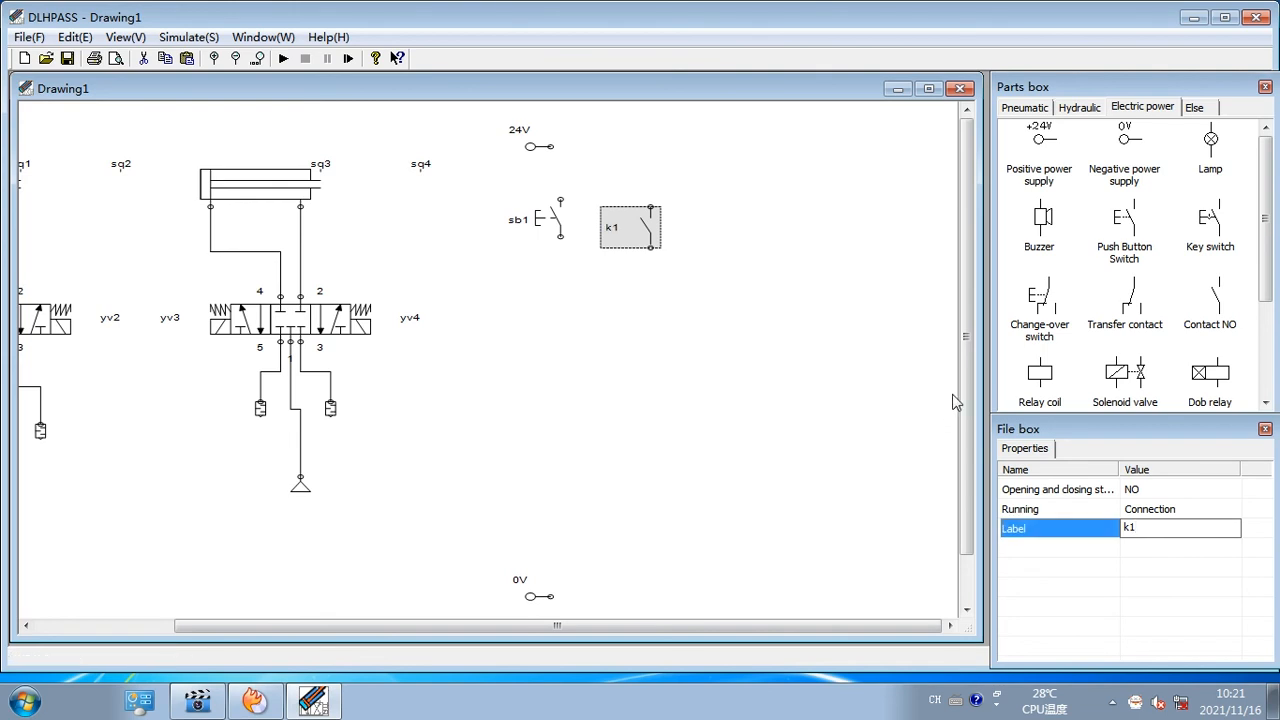
Add a relay coil below the sb1 switch and label it k1
left_click_drag(1049, 380, 540, 295)
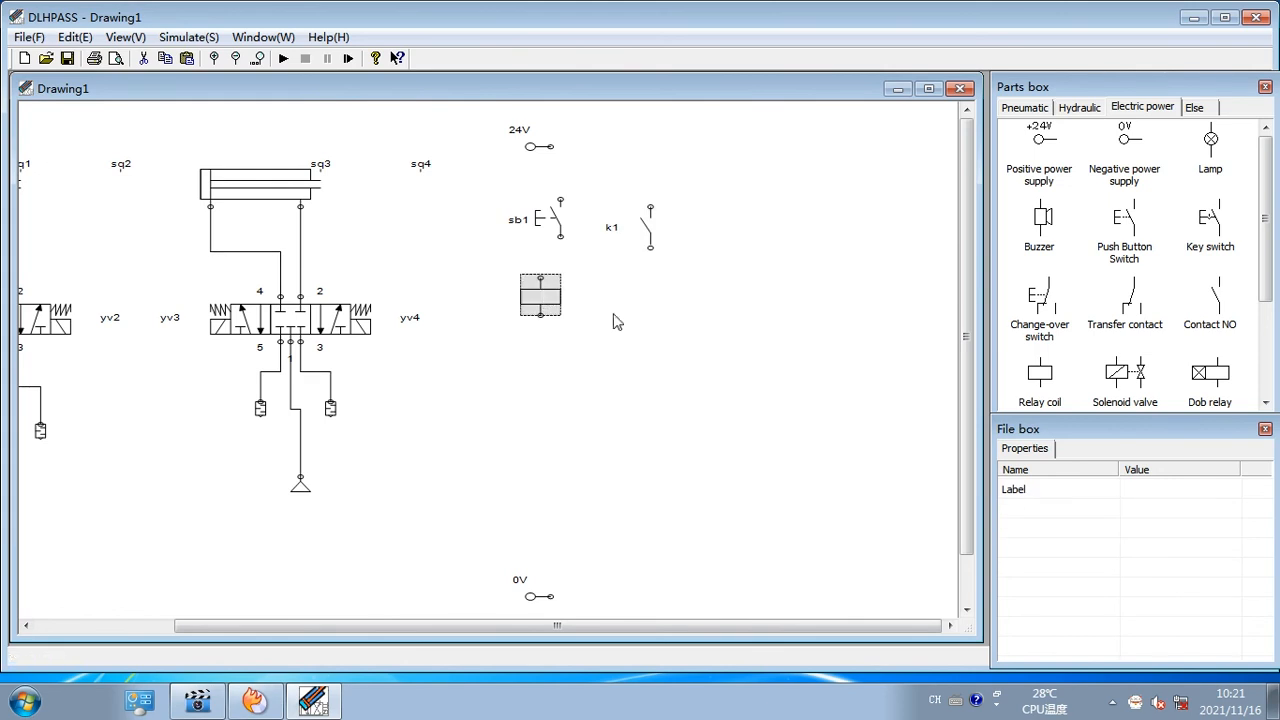
left_click(1160, 491)
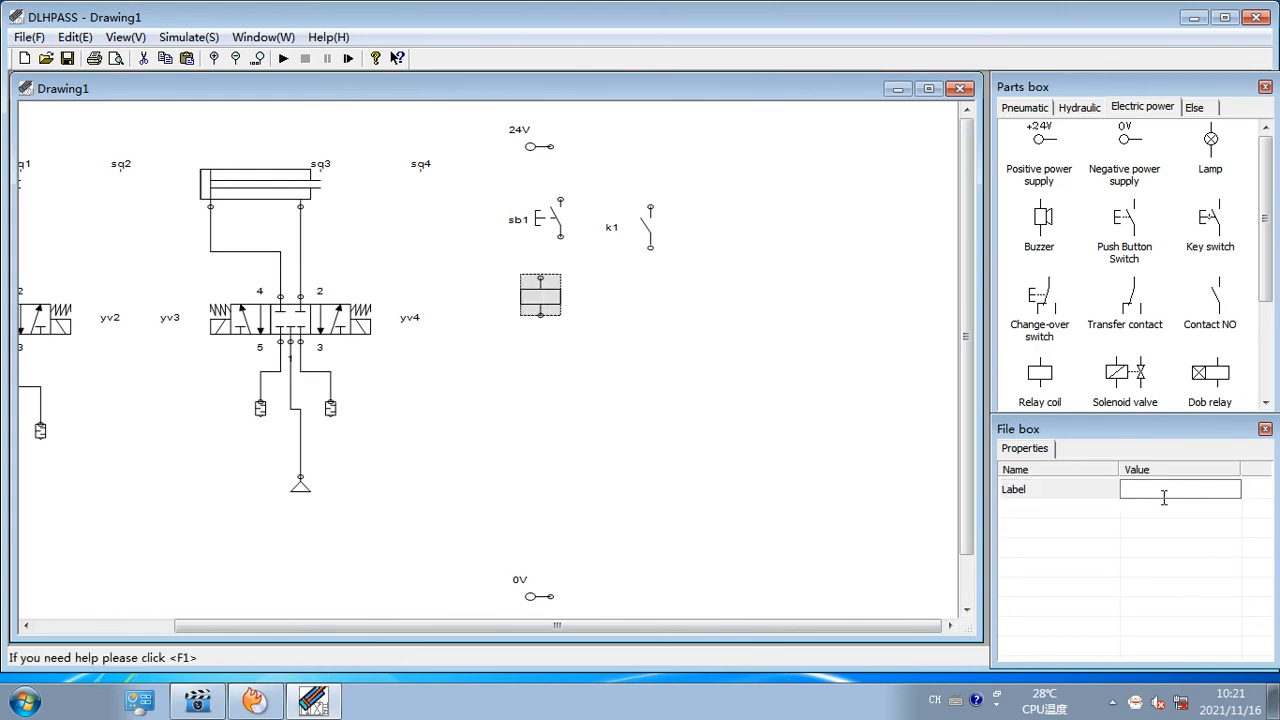
key("Return")
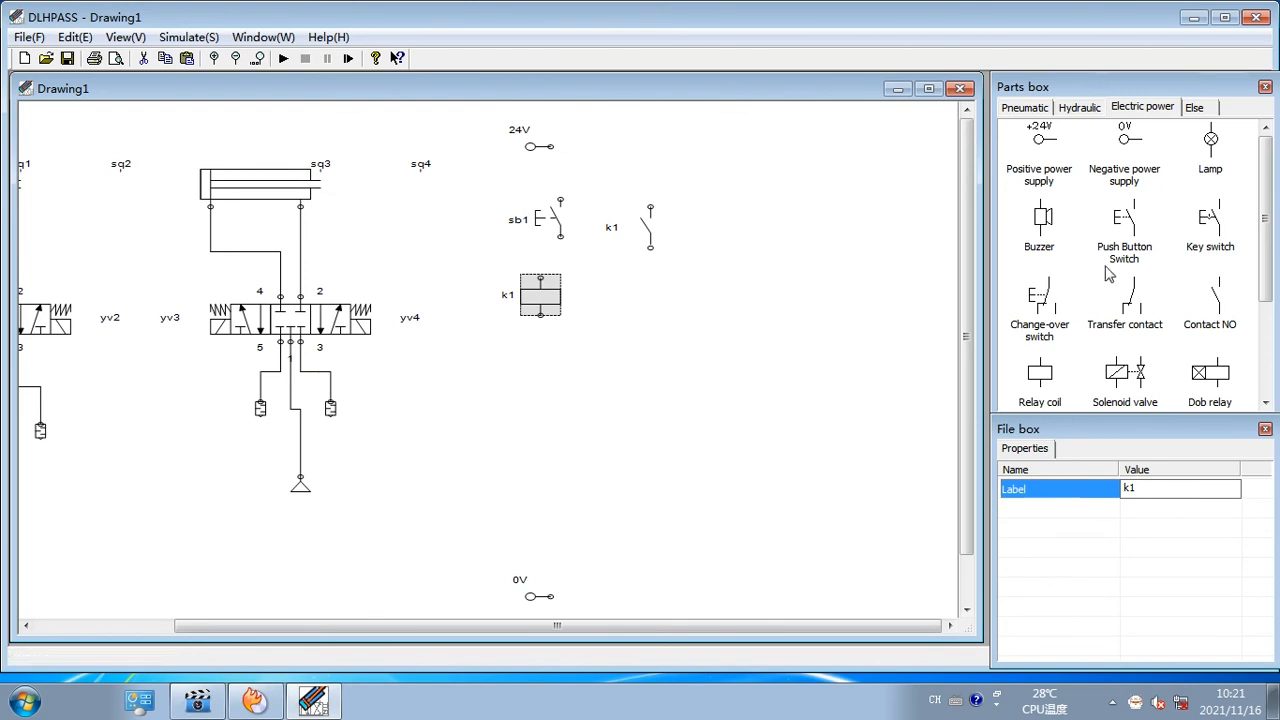
Add a second normally open push button switch below the k1 relay coil and label it sb2
left_click_drag(1130, 224, 552, 390)
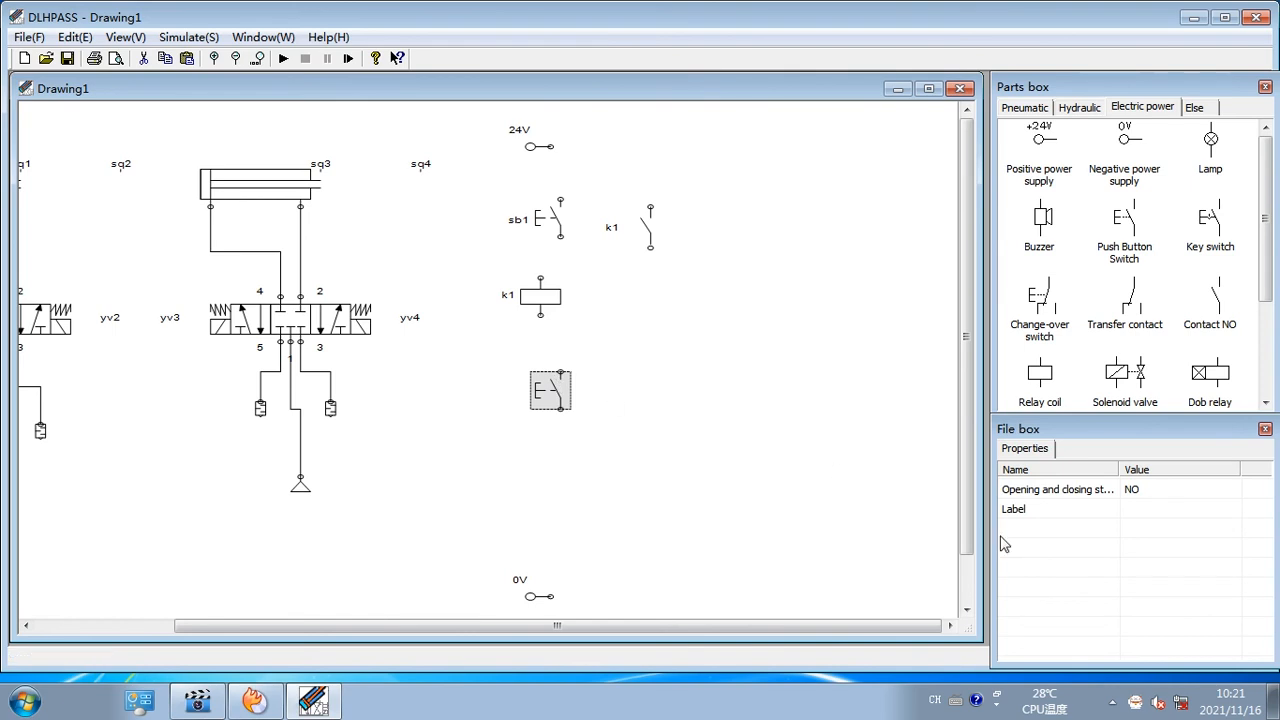
left_click(1139, 509)
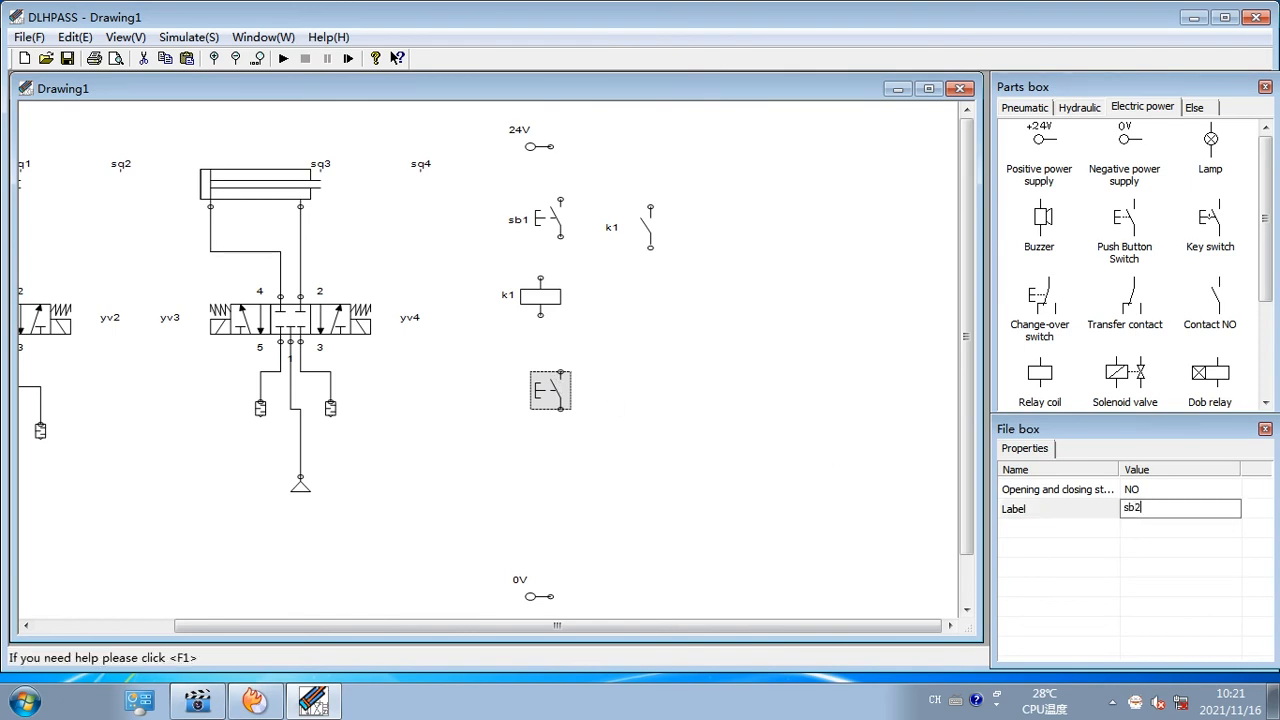
key("Return")
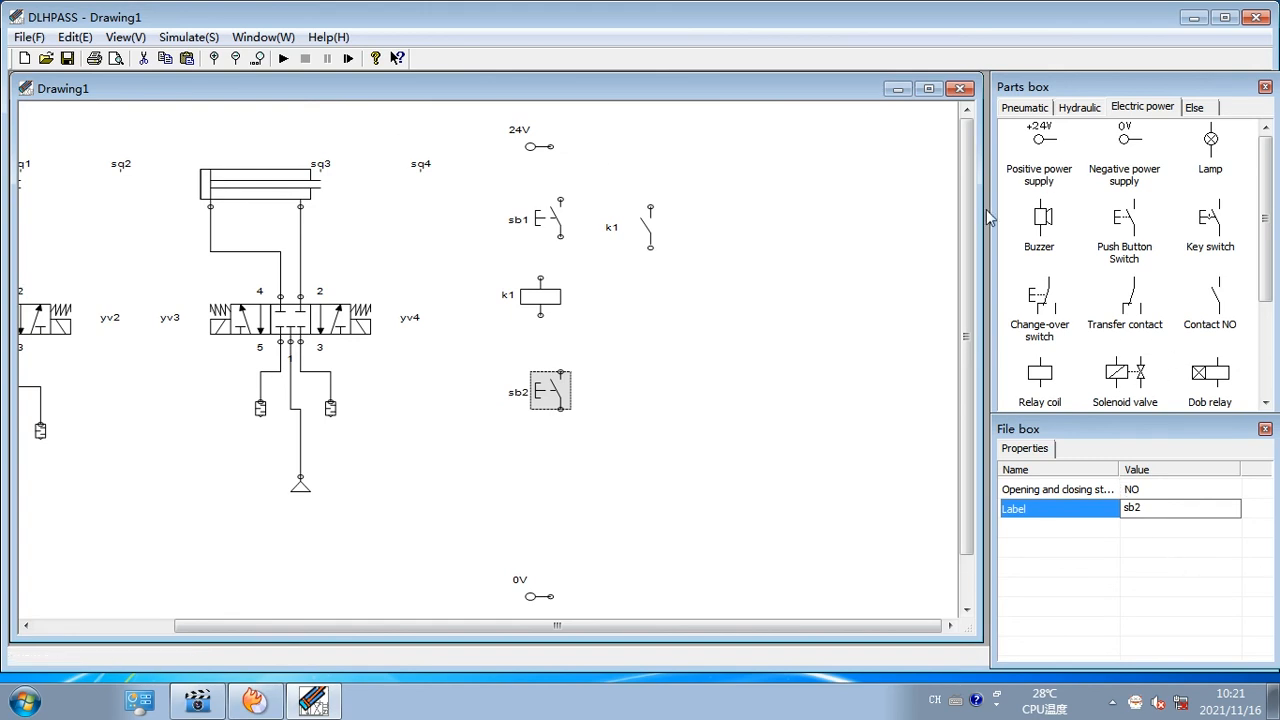
Copy the k1 contact, rotate the copy by 90° and then 180°, and place it horizontally just right of the 24V supply
left_click(670, 224)
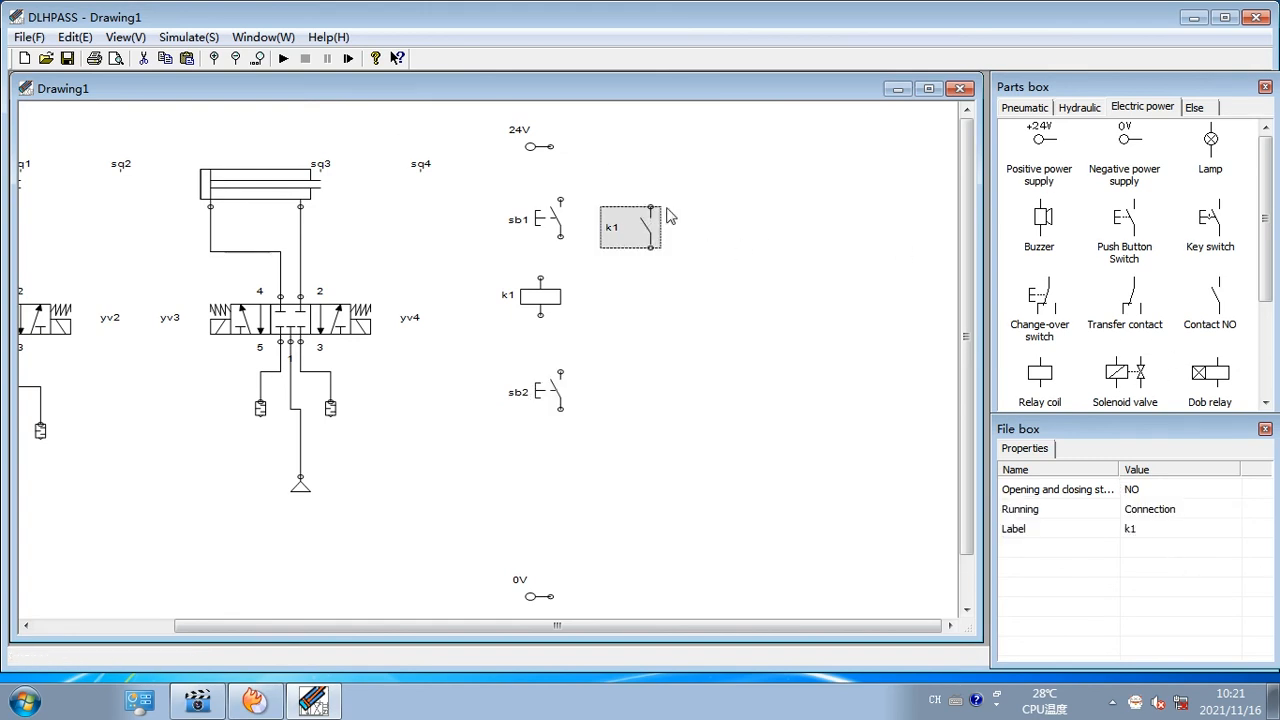
key("ctrl+v")
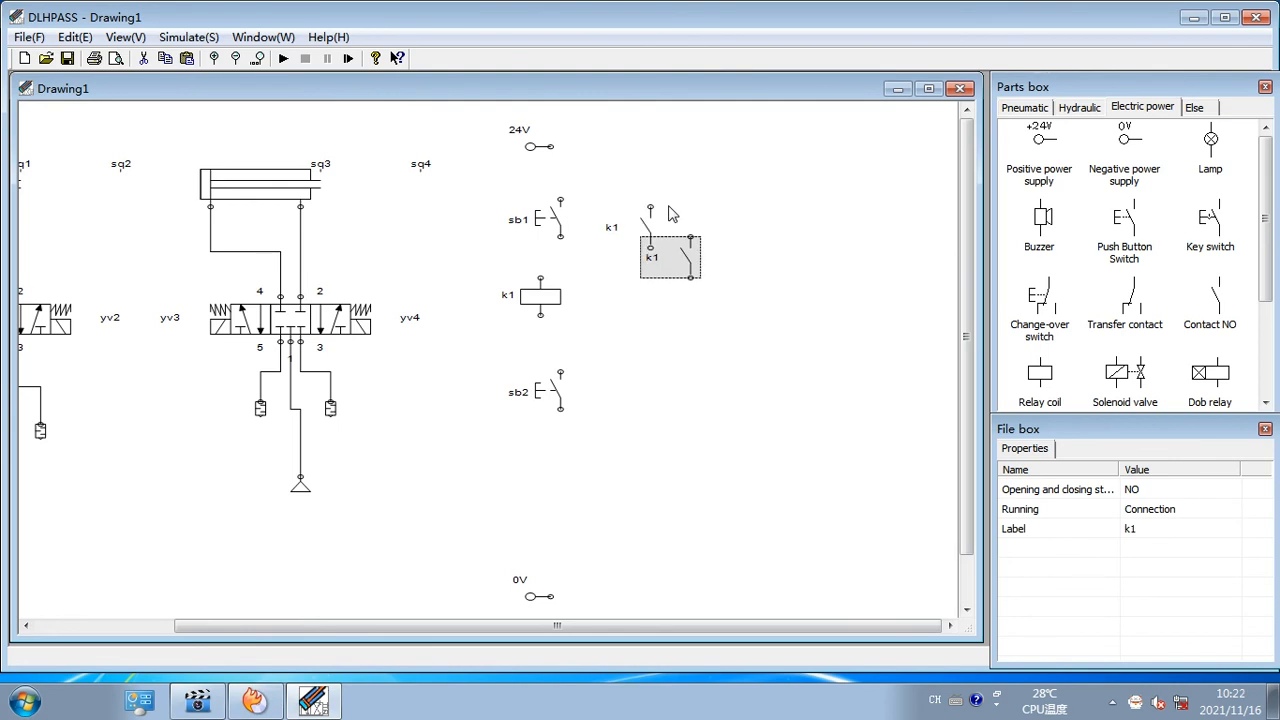
left_click_drag(670, 250, 620, 145)
right_click(636, 159)
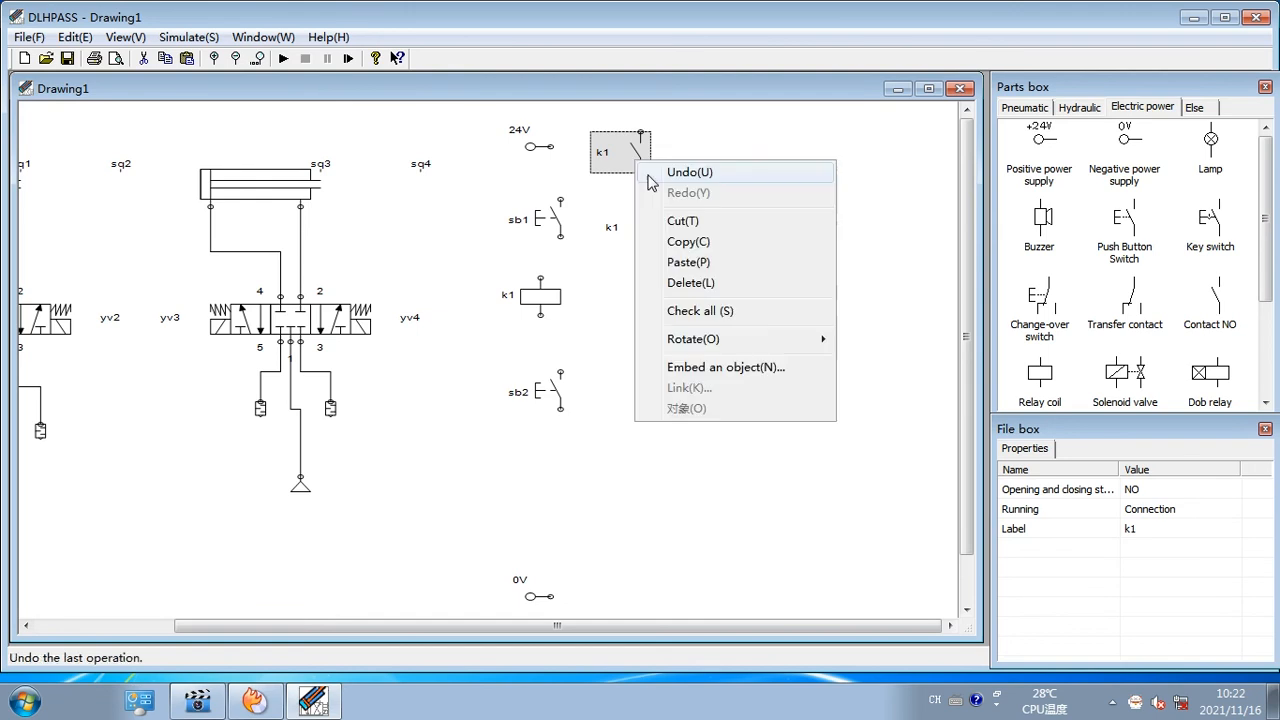
mouse_move(815, 345)
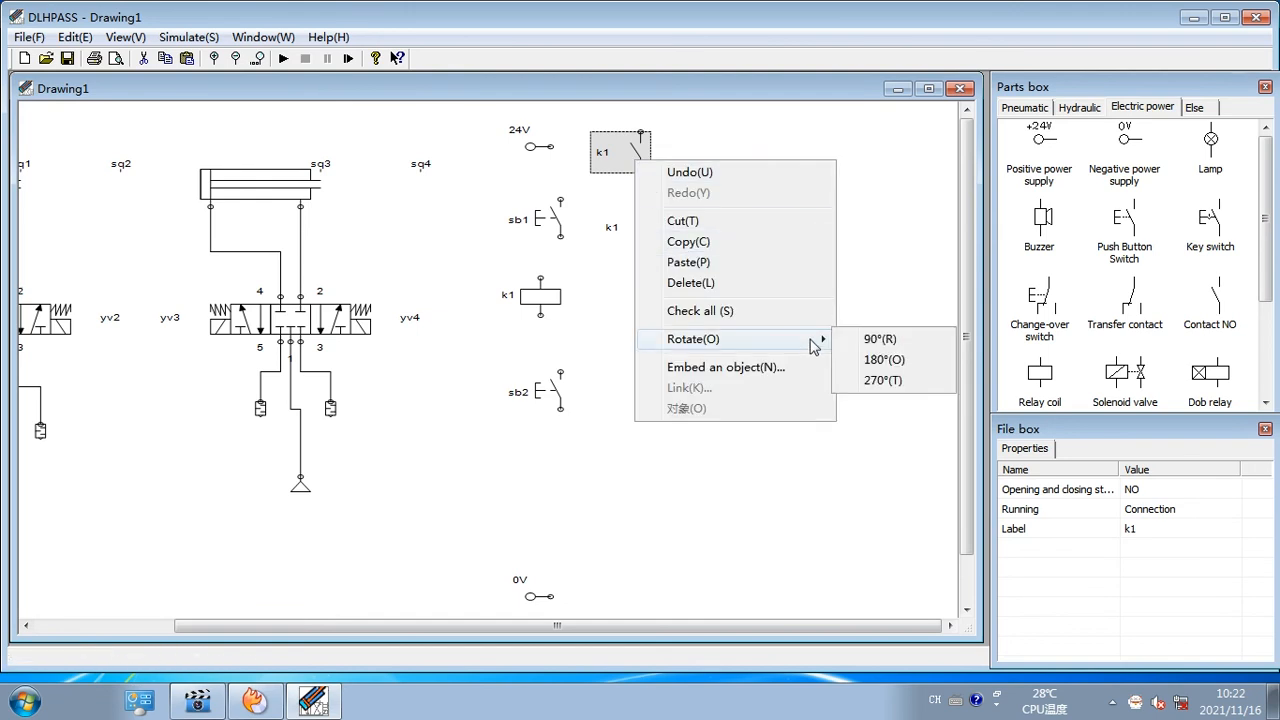
left_click(860, 340)
right_click(622, 140)
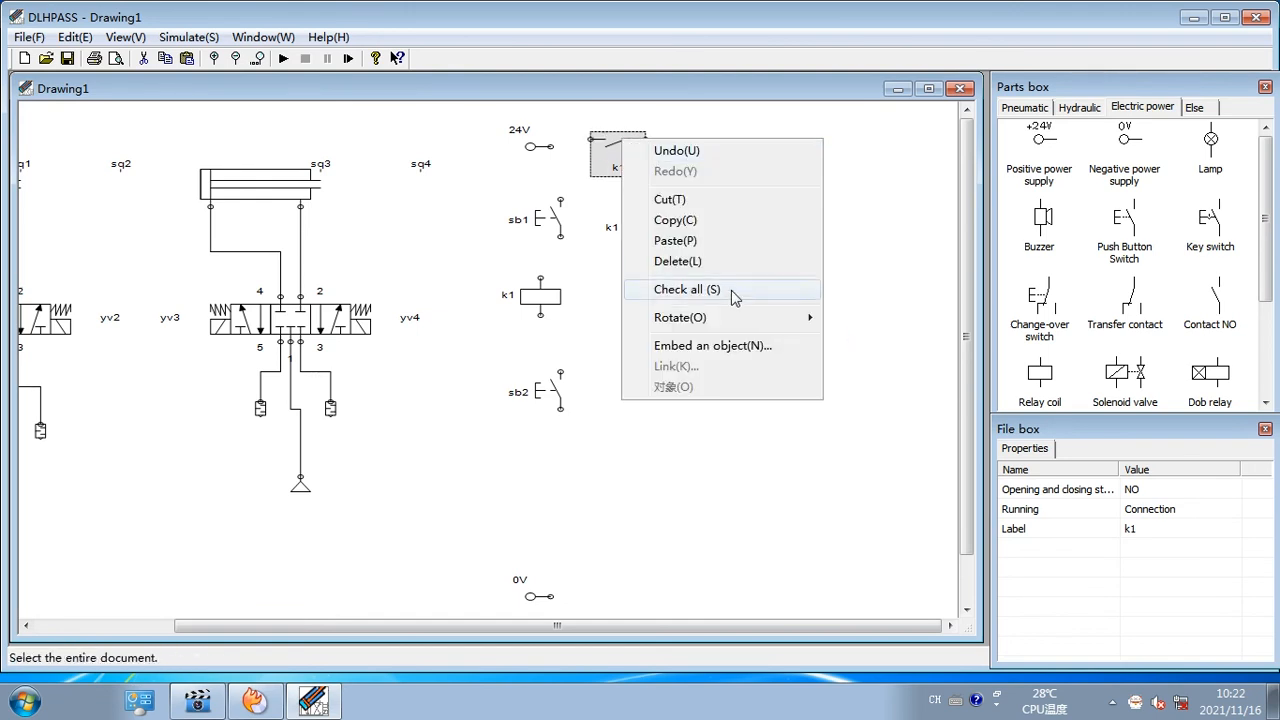
mouse_move(745, 318)
left_click(852, 339)
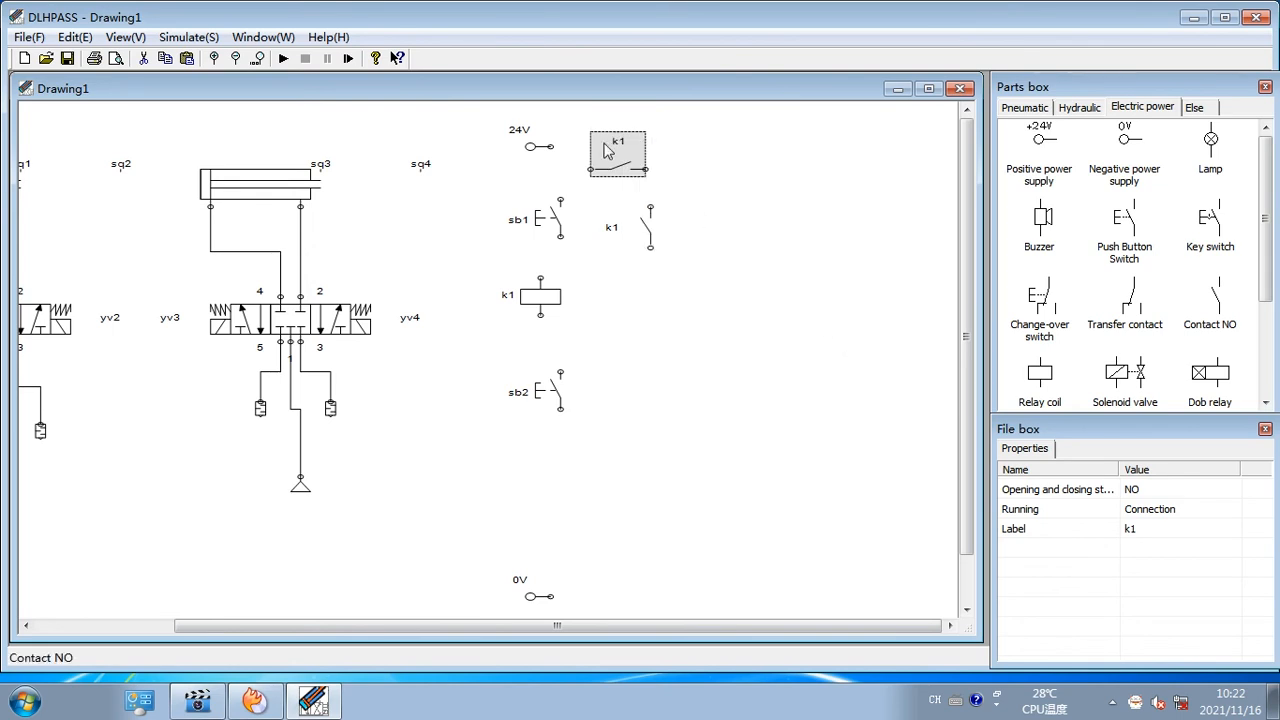
left_click_drag(602, 150, 592, 137)
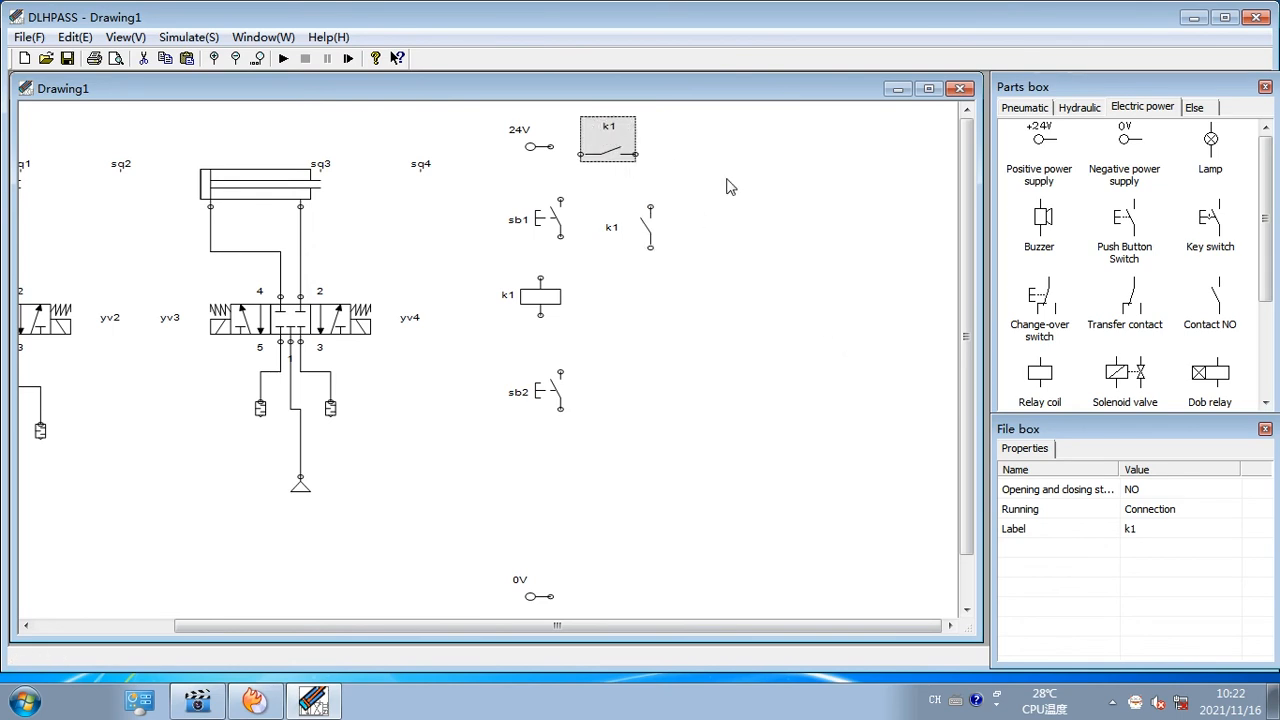
Add a position switch to the right of the vertical k1 contact, rotate it by 90°, and label it sq3
scroll(1191, 303, "down", 1)
scroll(1265, 255, "down", 2)
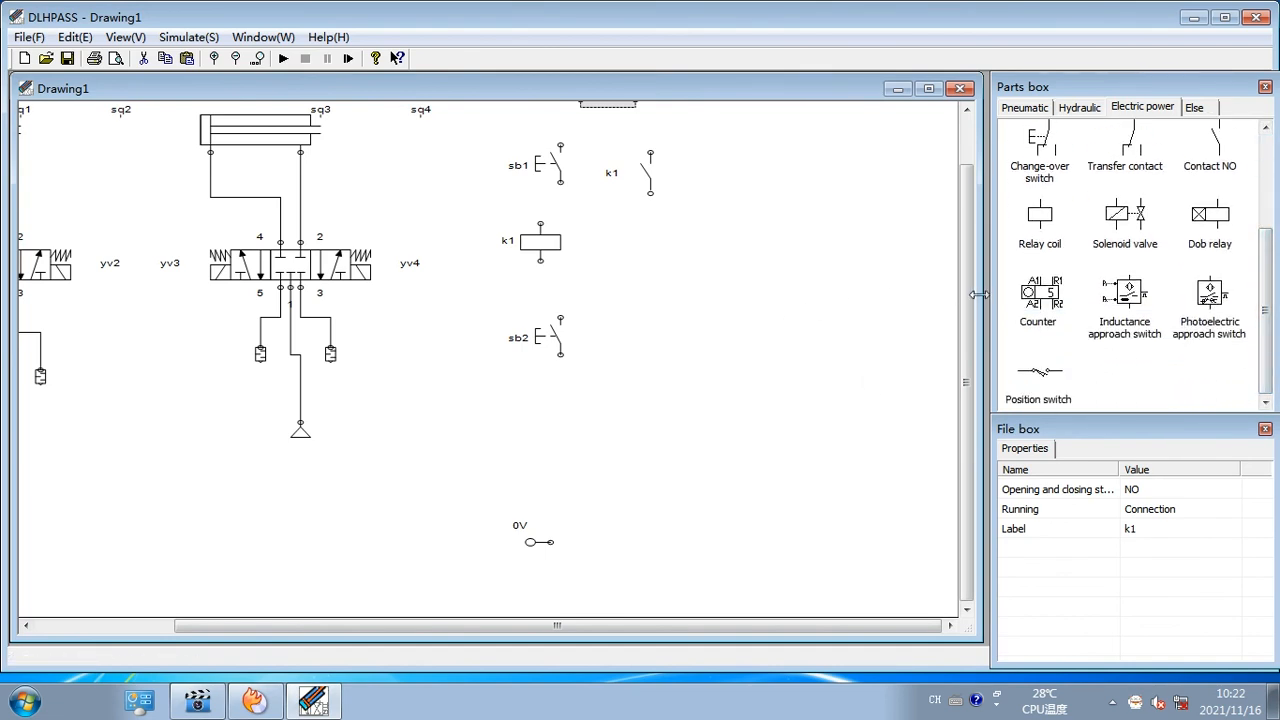
scroll(966, 382, "up", 1)
left_click_drag(1037, 374, 722, 222)
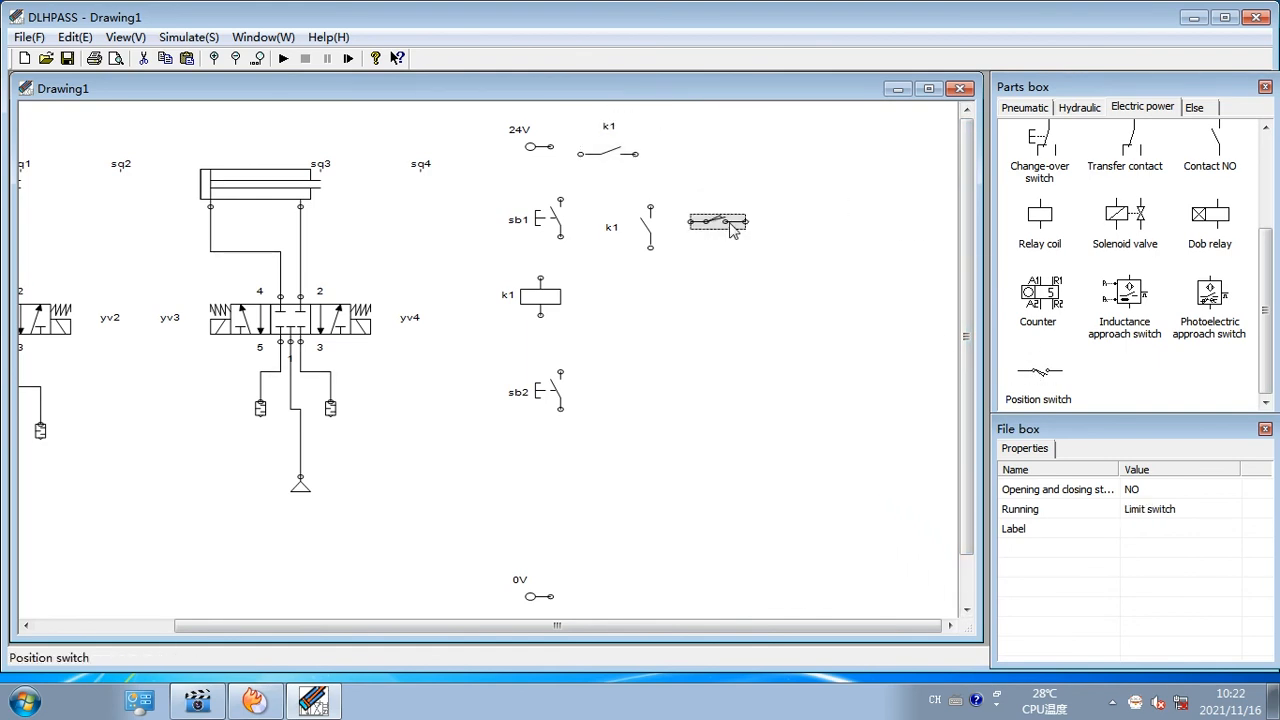
right_click(733, 230)
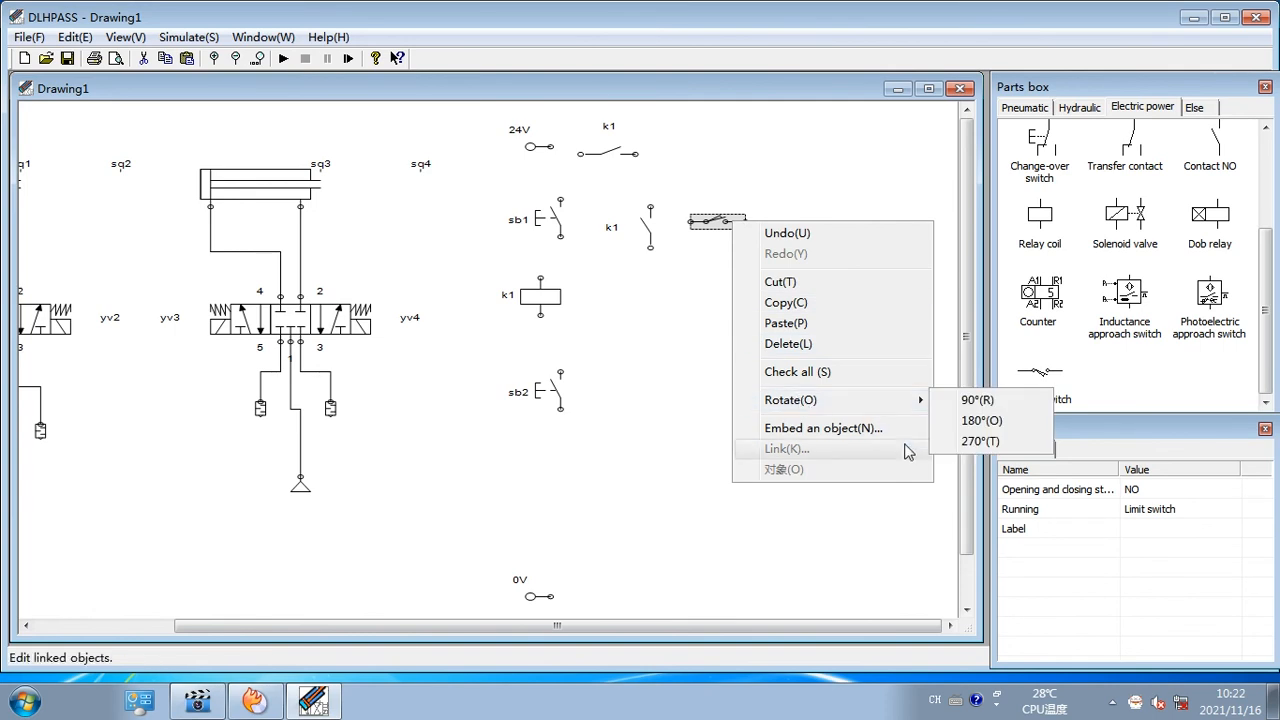
left_click(1001, 402)
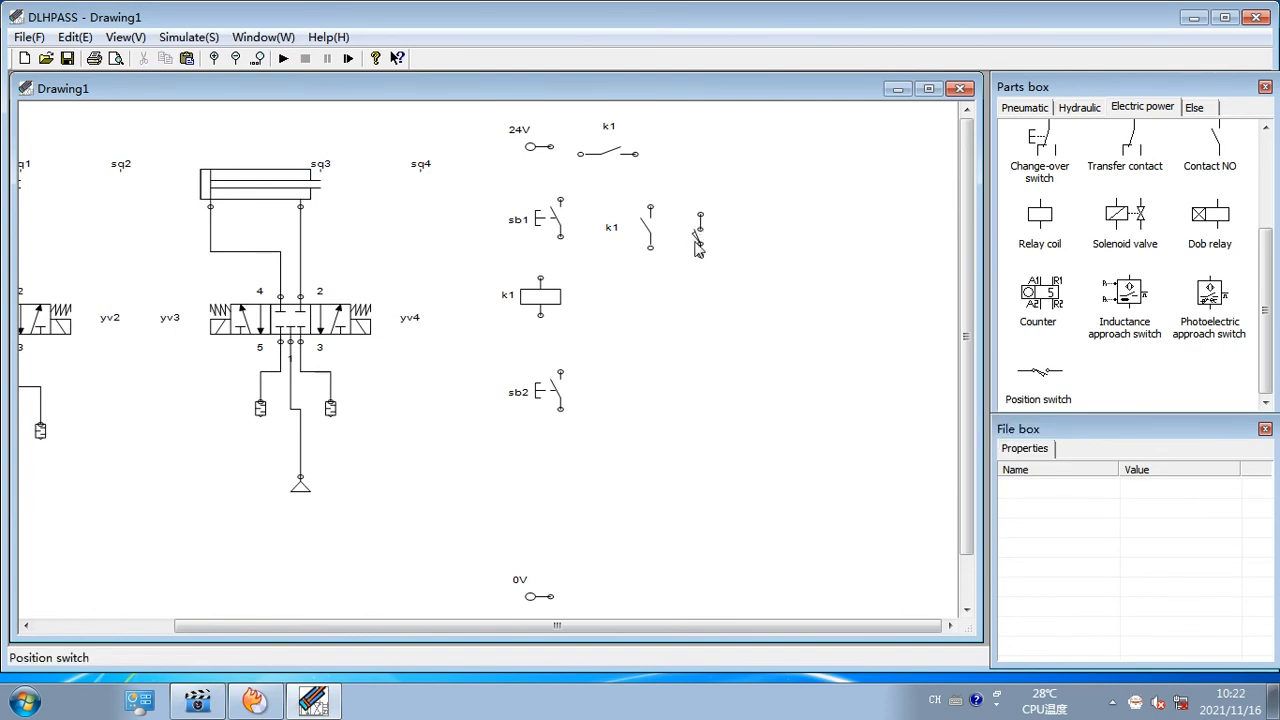
left_click(700, 250)
left_click(1146, 530)
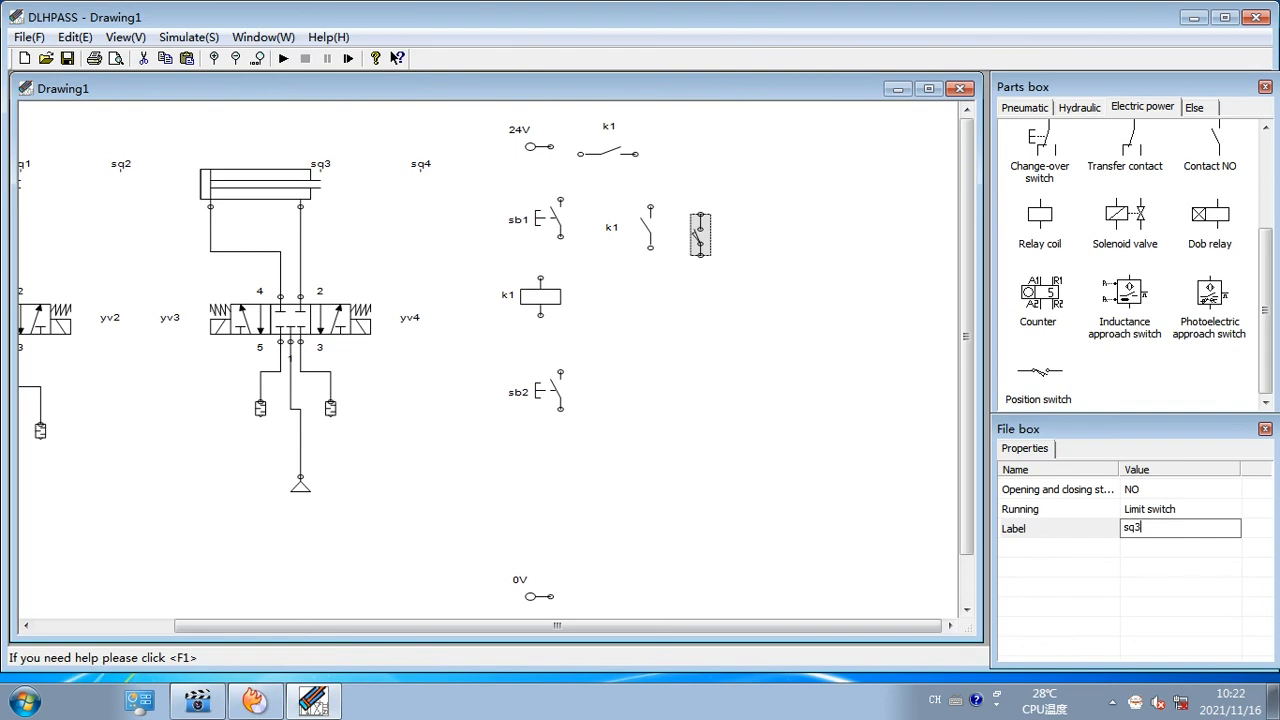
key("Return")
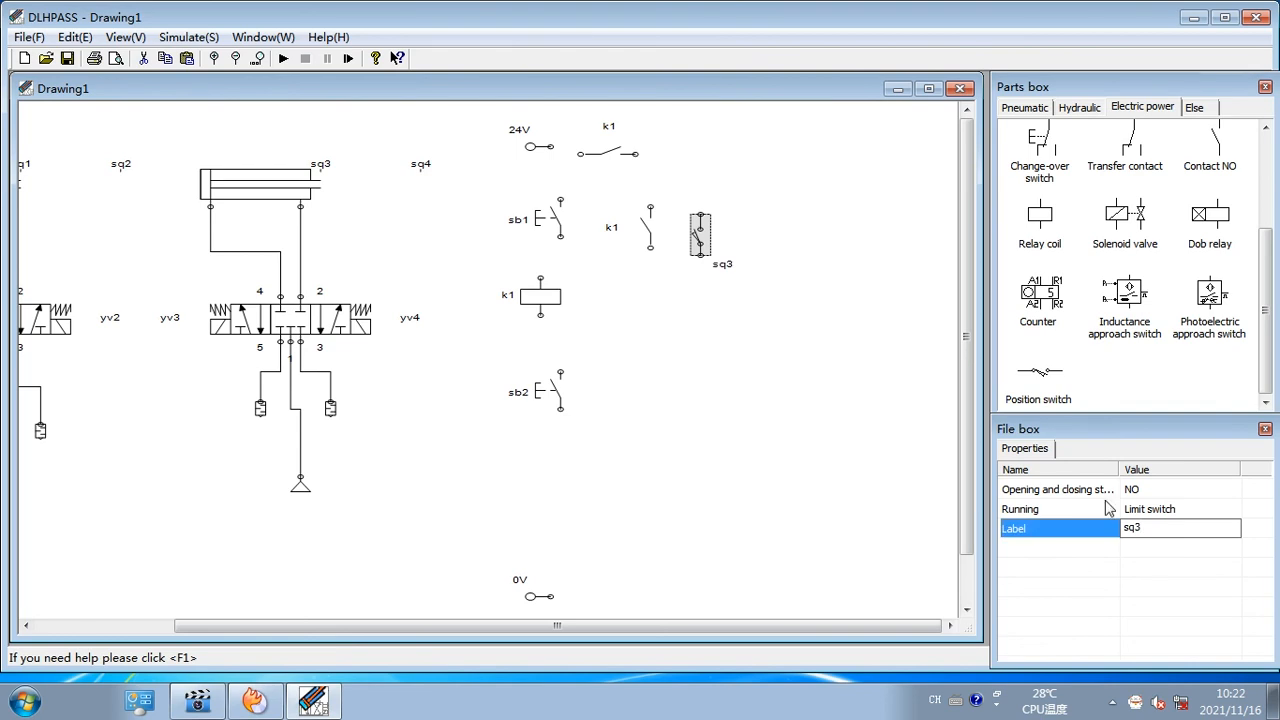
Add a second position switch, rotate it by 90°, and place it directly below the sq3 switch
left_click_drag(1020, 375, 699, 342)
right_click(706, 350)
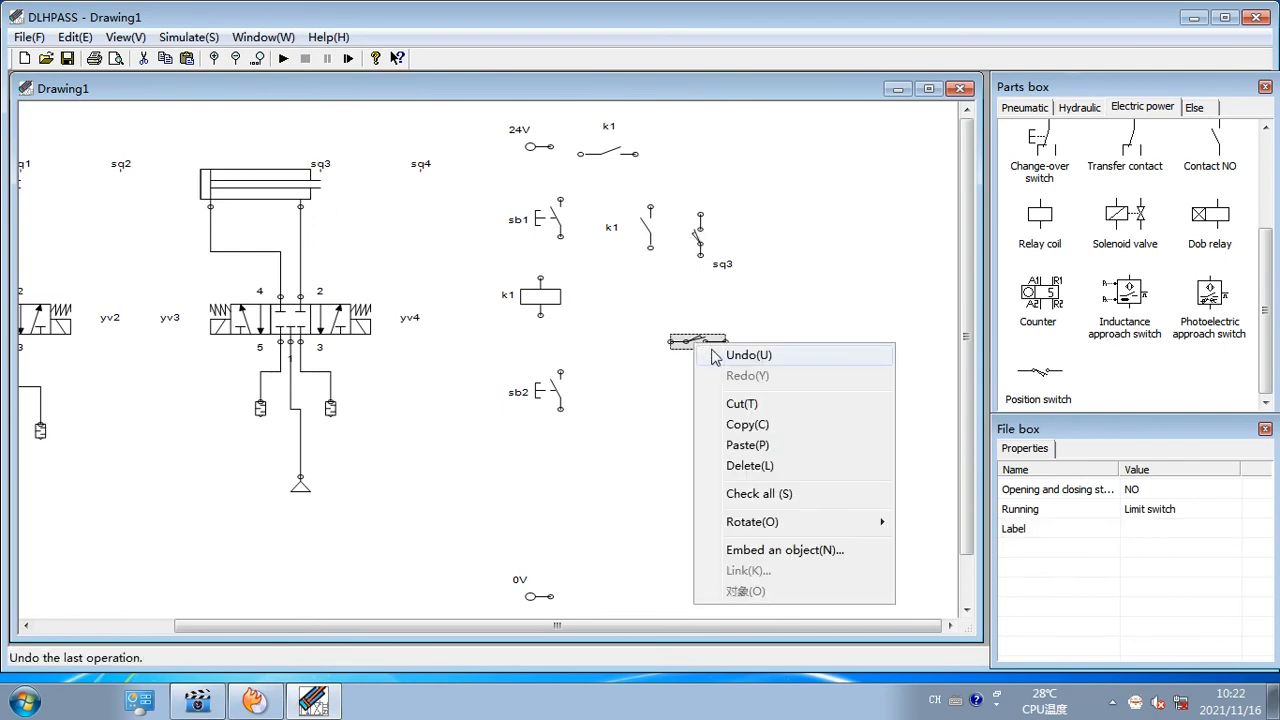
mouse_move(795, 524)
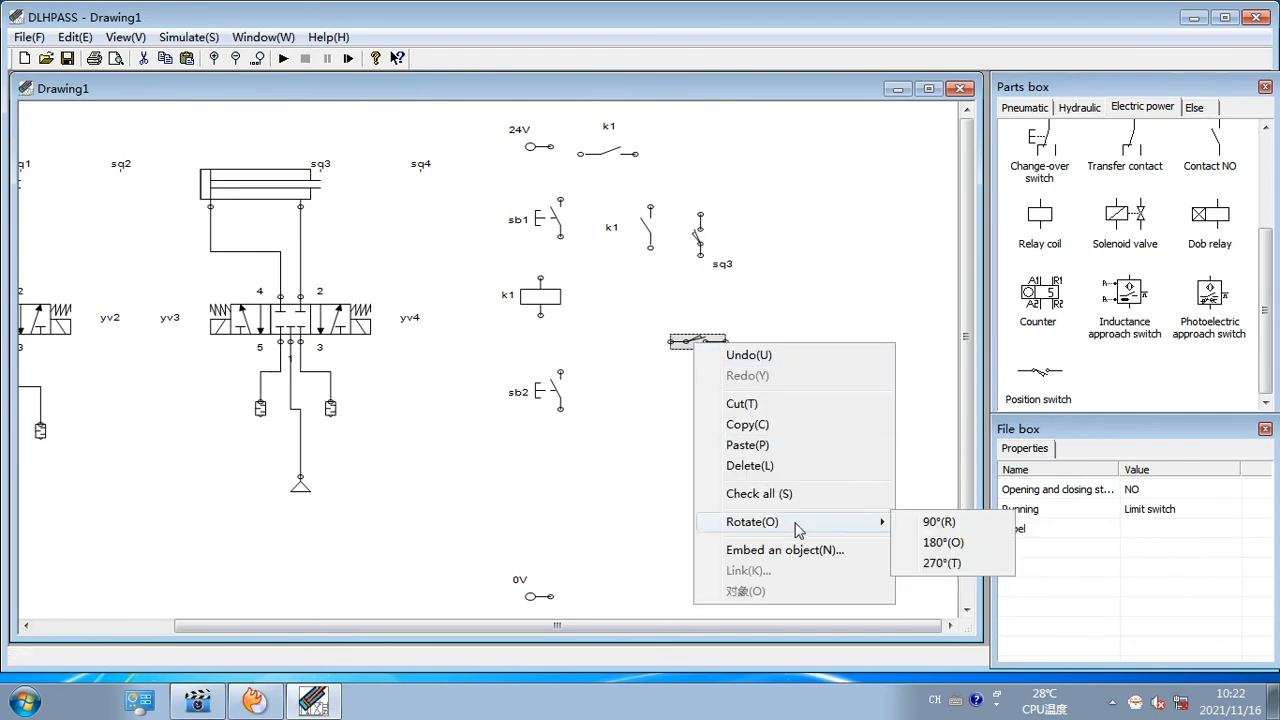
left_click(940, 522)
left_click(680, 366)
left_click_drag(678, 362, 689, 339)
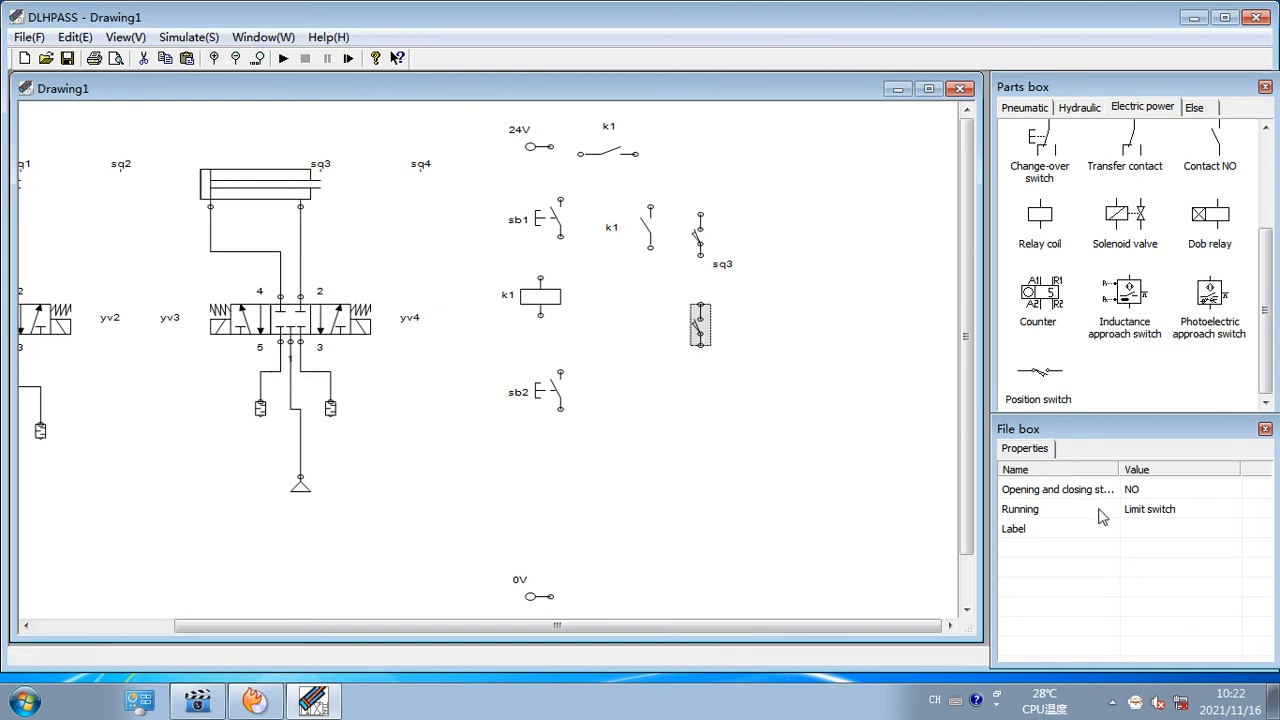
Set the position switch below sq3 to normally closed (NC) and label it sq2
left_click(1133, 489)
left_click(1133, 489)
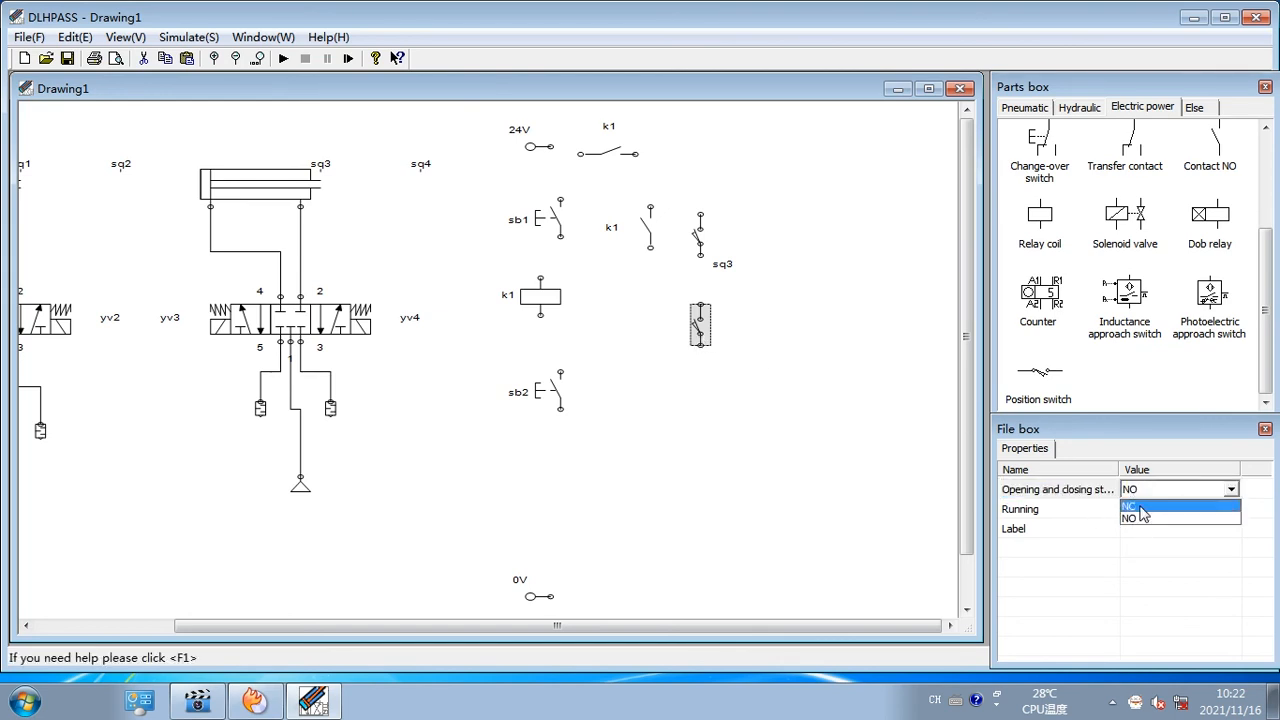
left_click(1138, 518)
left_click(1150, 529)
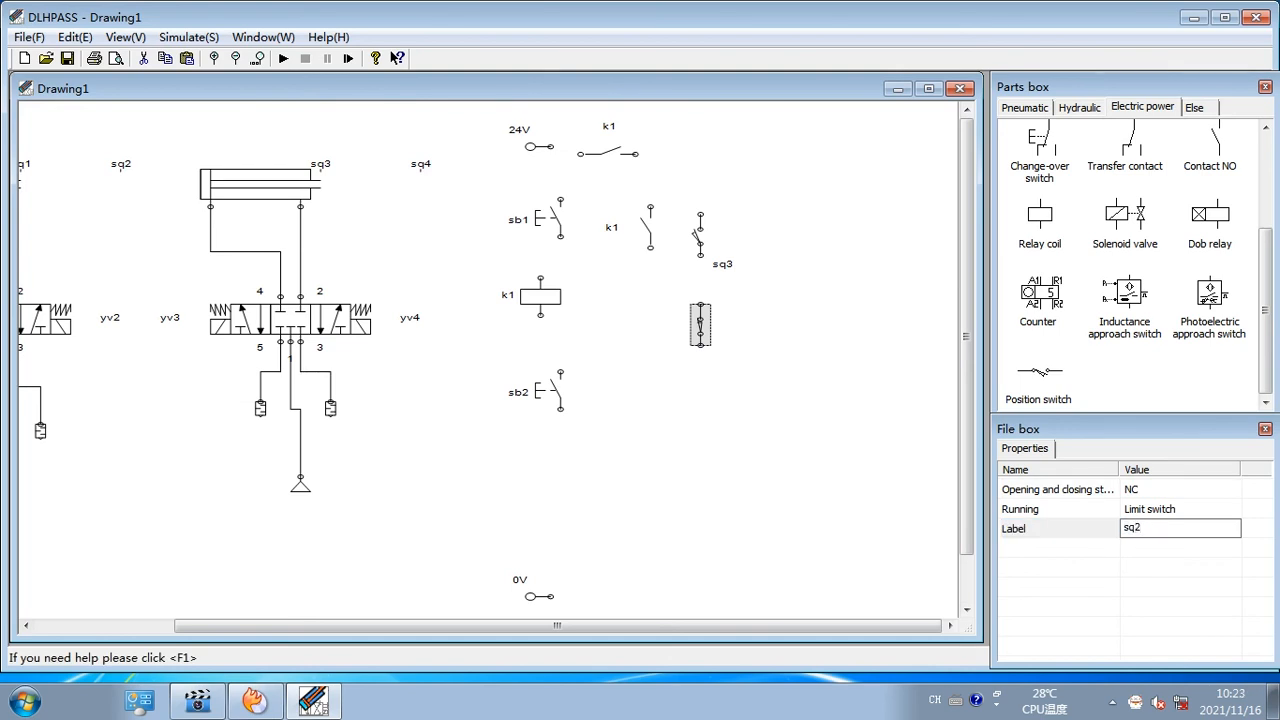
type("sq2")
key("Return")
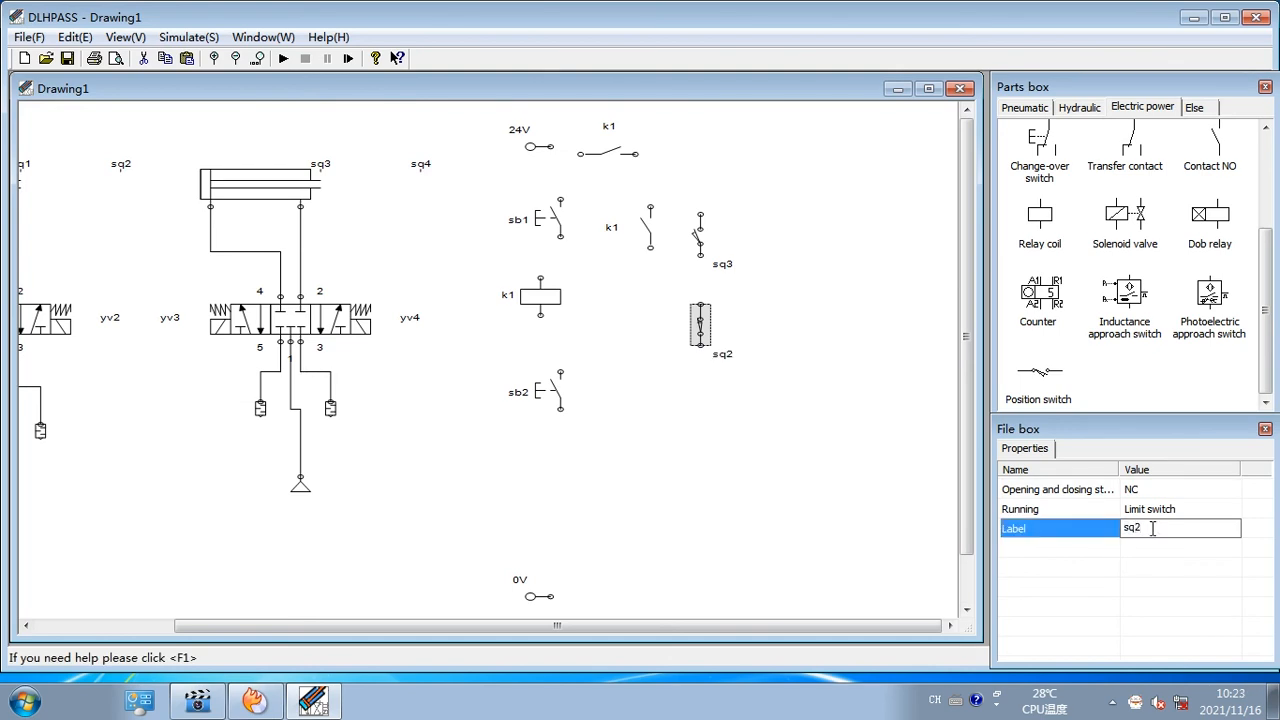
Add a solenoid valve below the normally closed sq2 switch and label it yv1
left_click_drag(1135, 213, 707, 425)
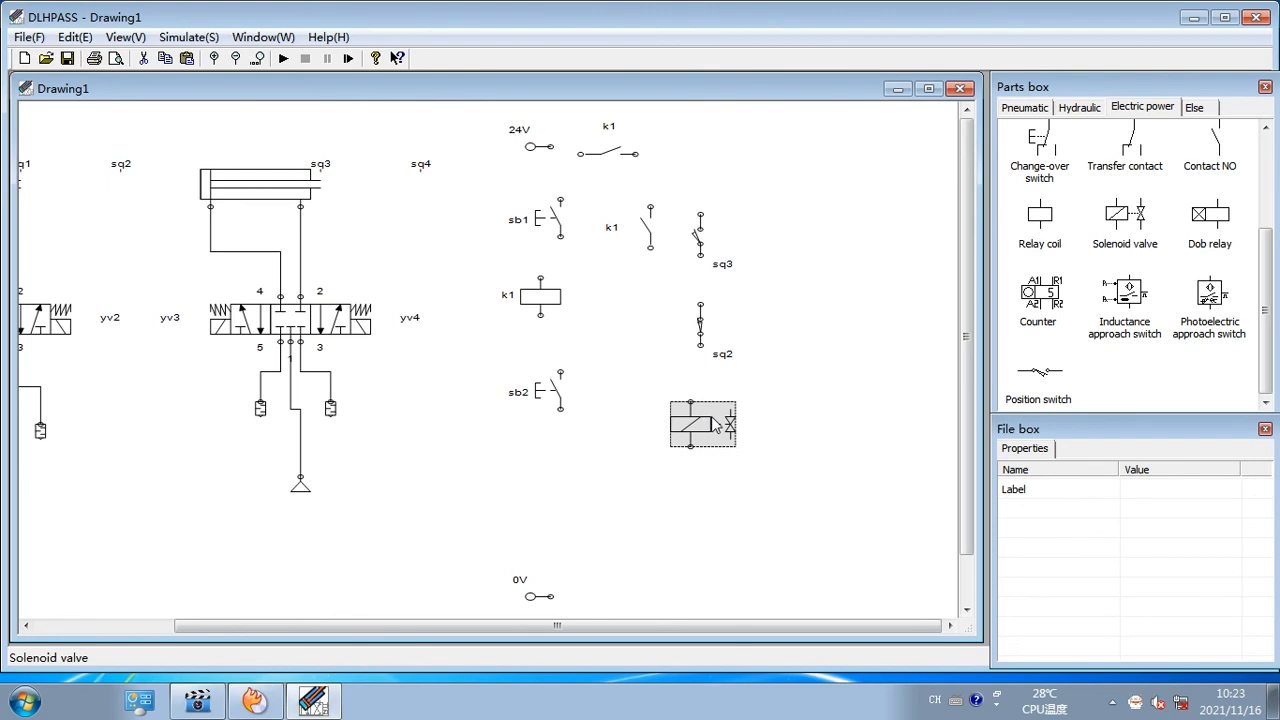
left_click(1138, 487)
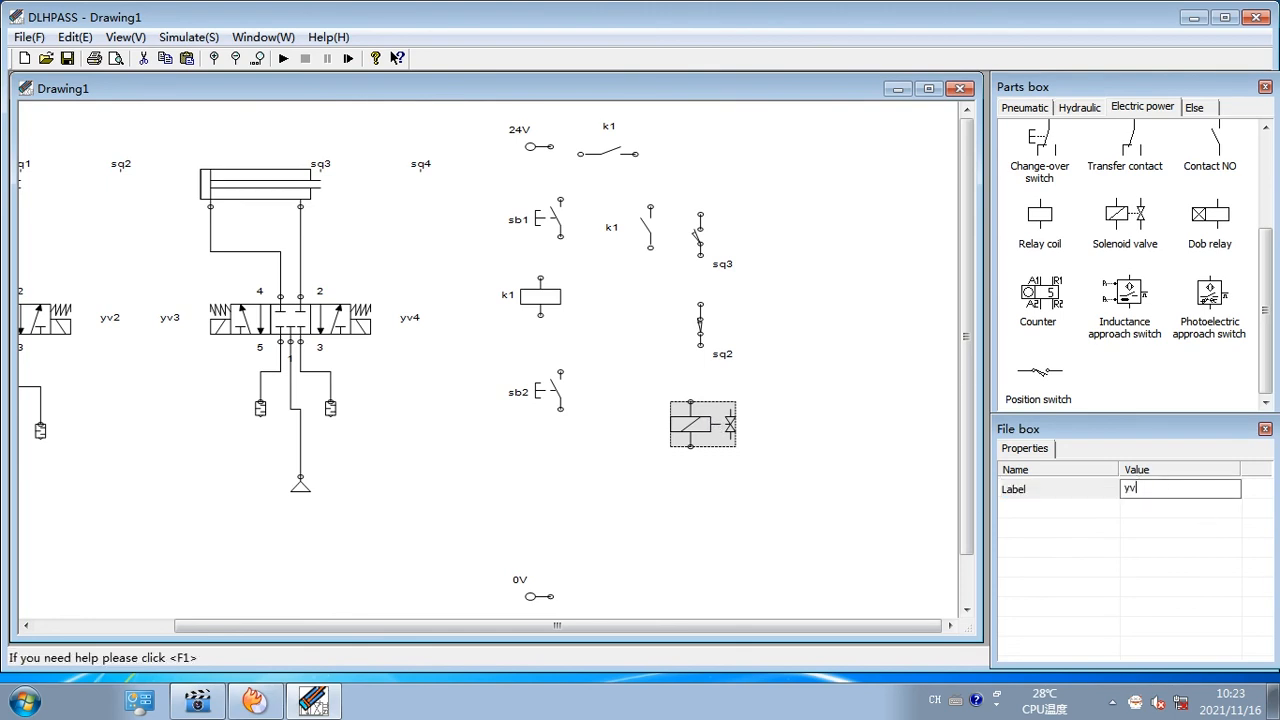
key("Return")
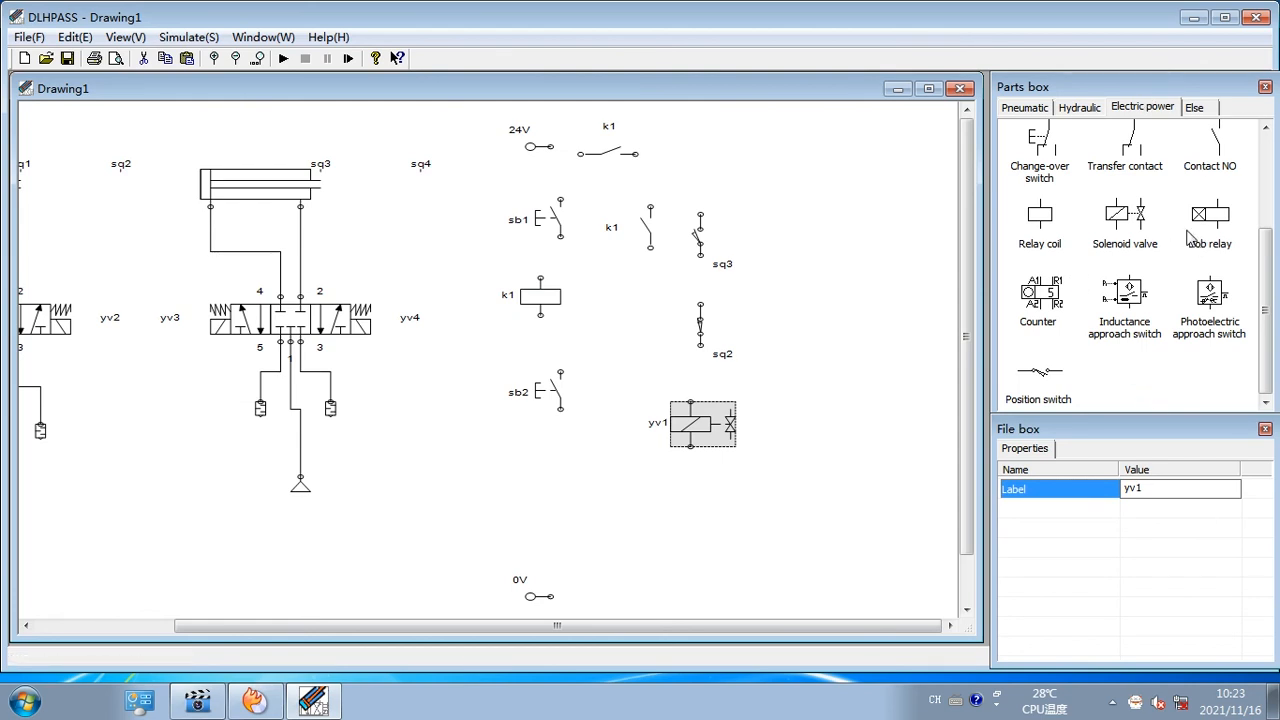
Add a normally open position switch above and to the right of sq3, rotate it by 90°, and label it sq2
scroll(1184, 185, "down", 2)
left_click(1028, 380)
left_click_drag(1032, 386, 770, 154)
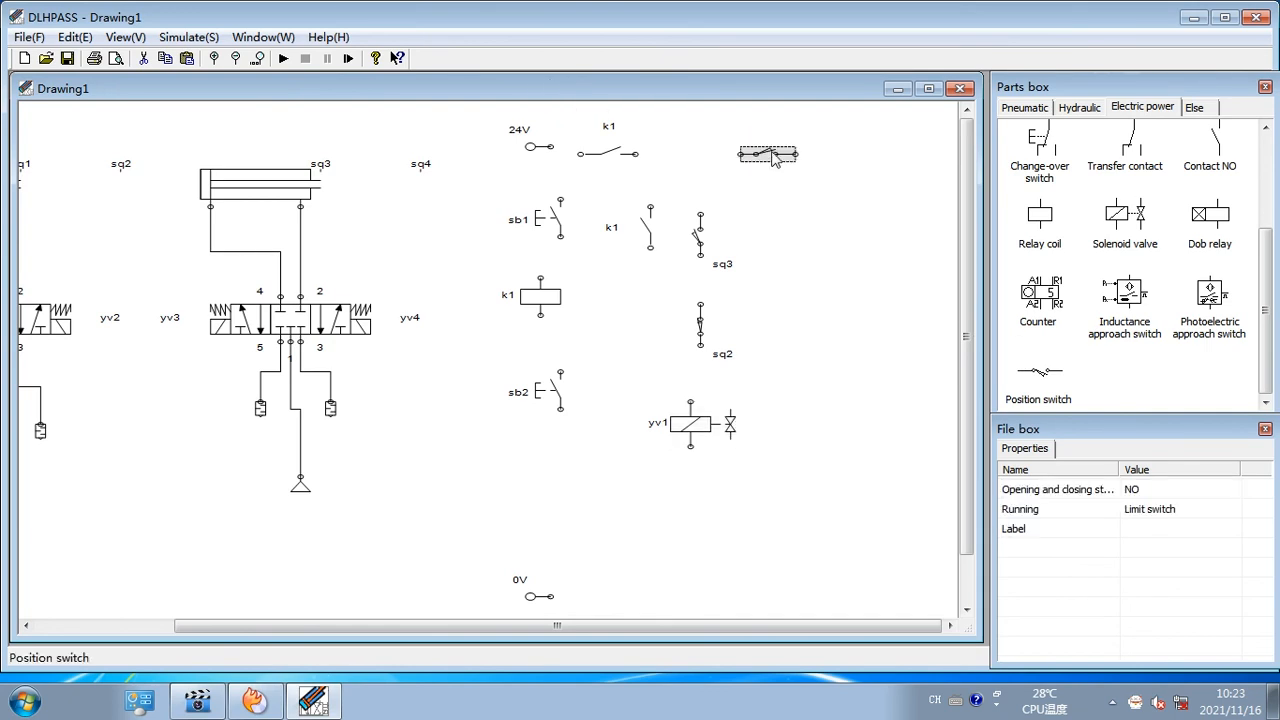
right_click(785, 150)
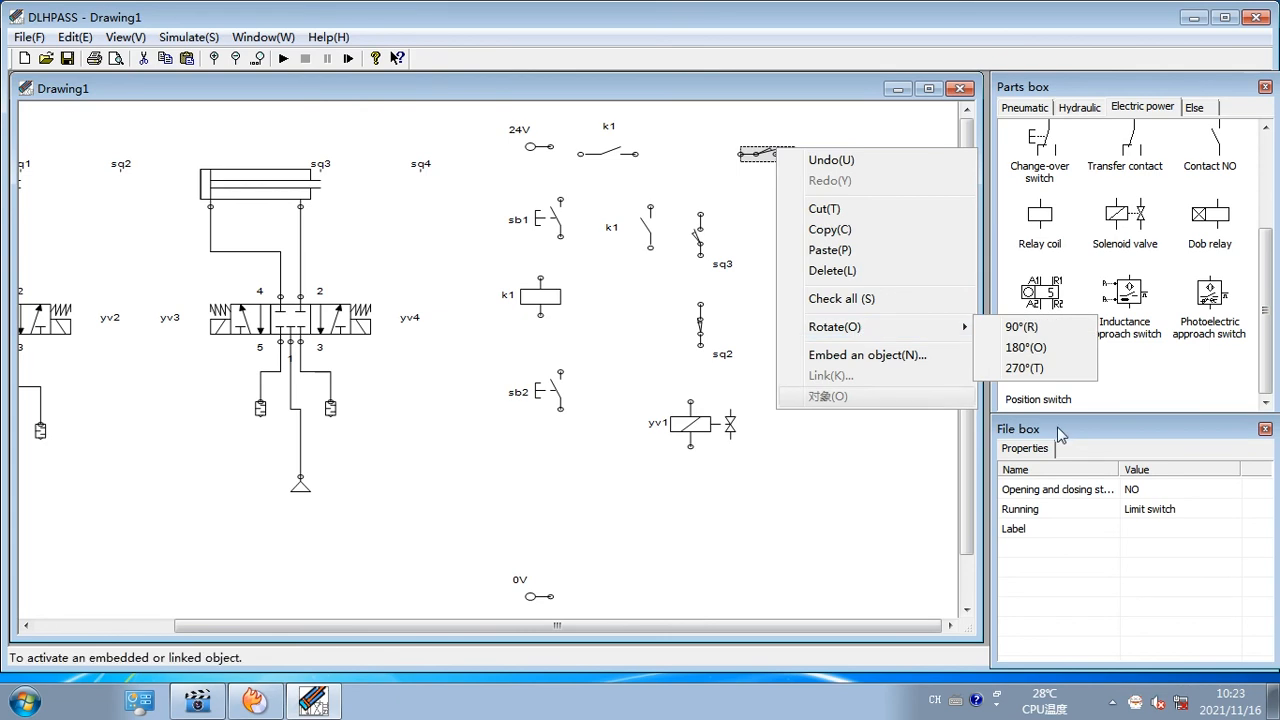
mouse_move(936, 330)
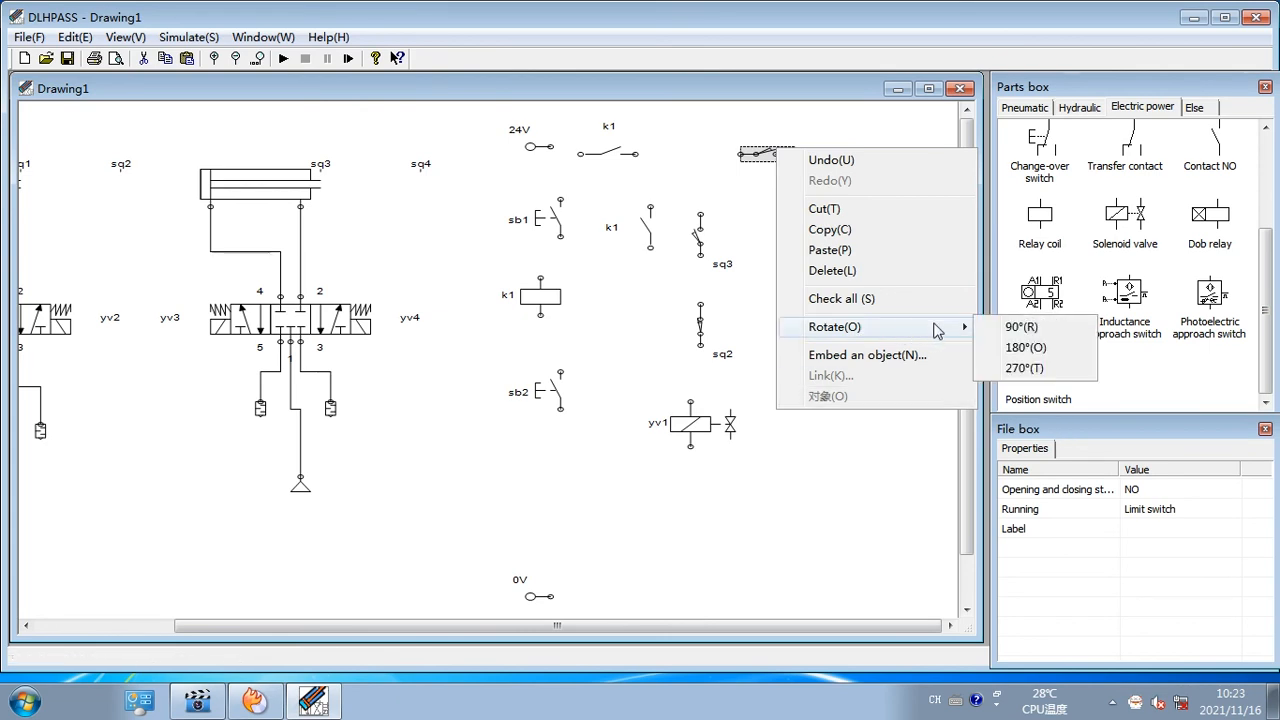
left_click(1014, 328)
left_click(1160, 530)
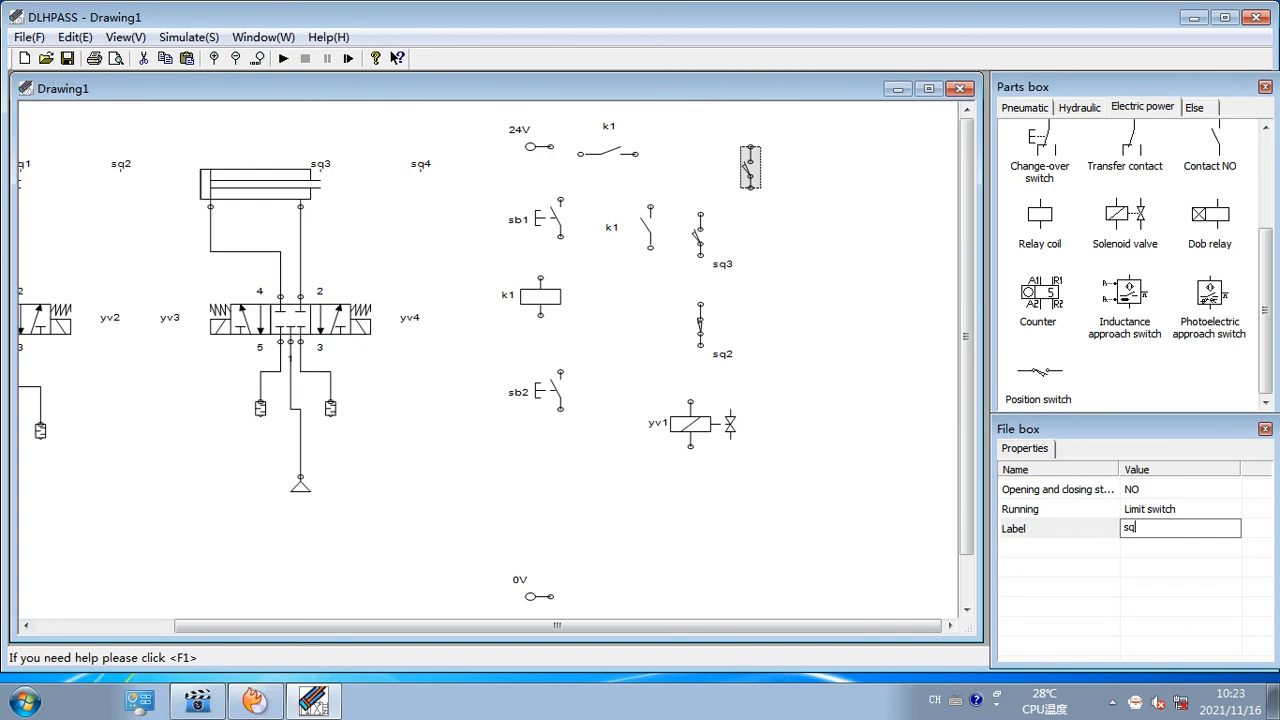
type("sq2")
key("Return")
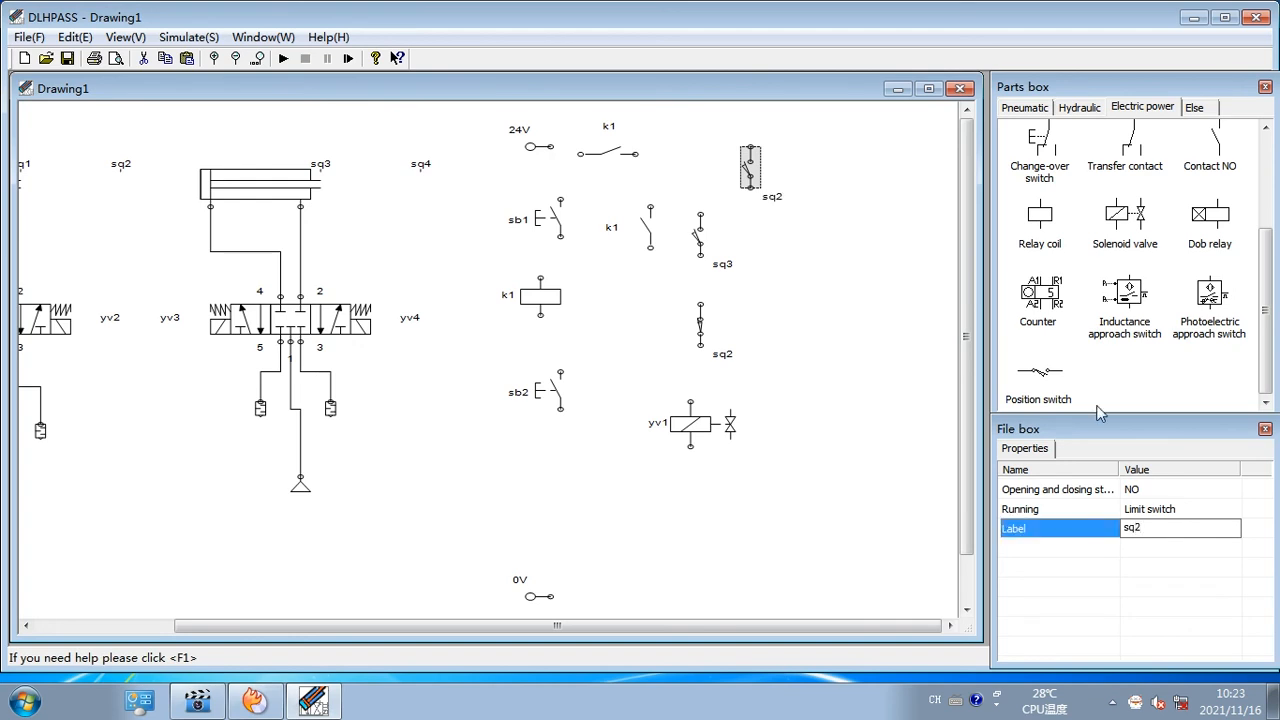
Line up the sq3 and normally closed sq2 switches above the yv1 solenoid and wire the three in series
left_click_drag(700, 247, 695, 273)
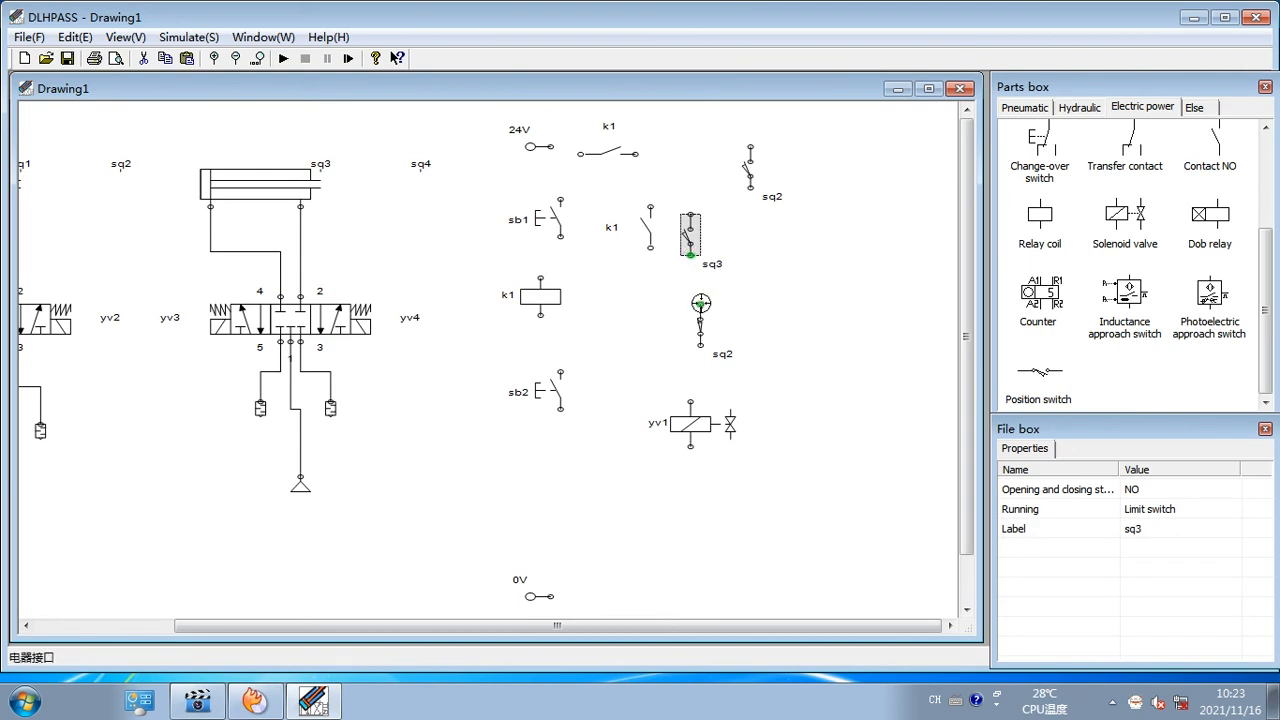
left_click_drag(700, 310, 690, 258)
left_click_drag(701, 338, 690, 404)
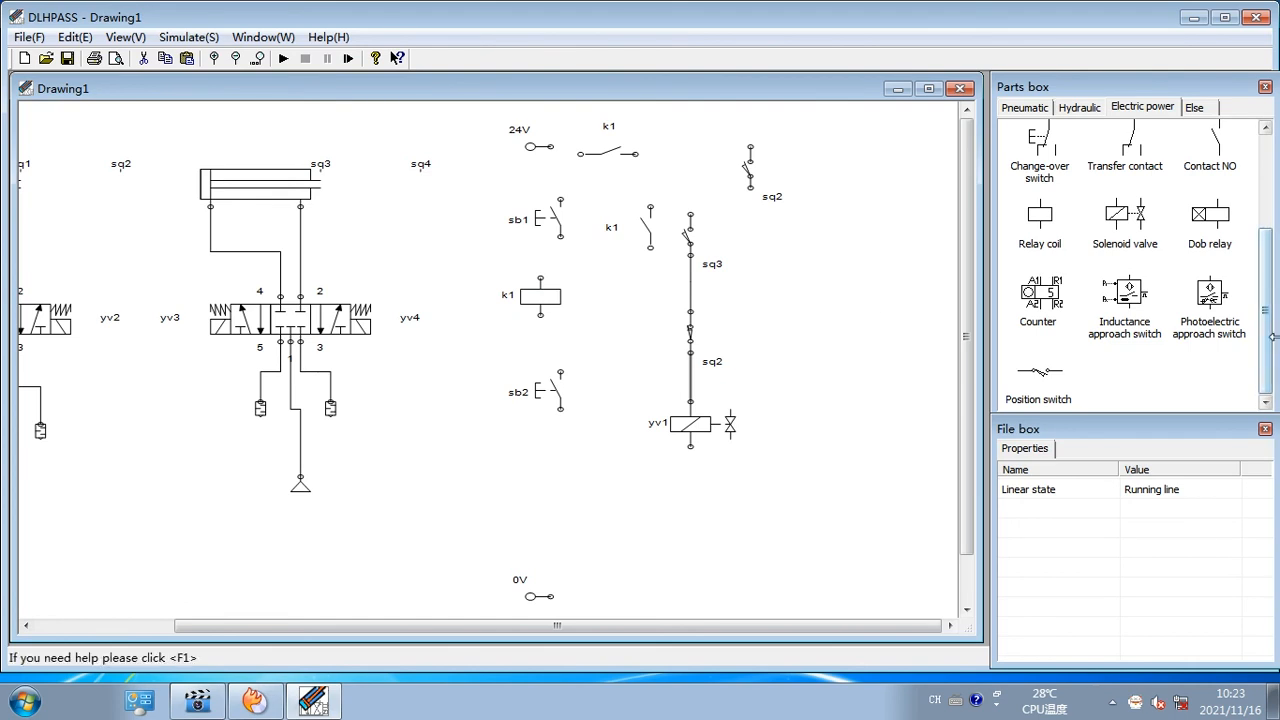
Add a position switch below the normally open sq2, rotate it by 90°, label it sq4, and set it to NC
left_click_drag(1060, 370, 774, 262)
right_click(774, 262)
mouse_move(860, 437)
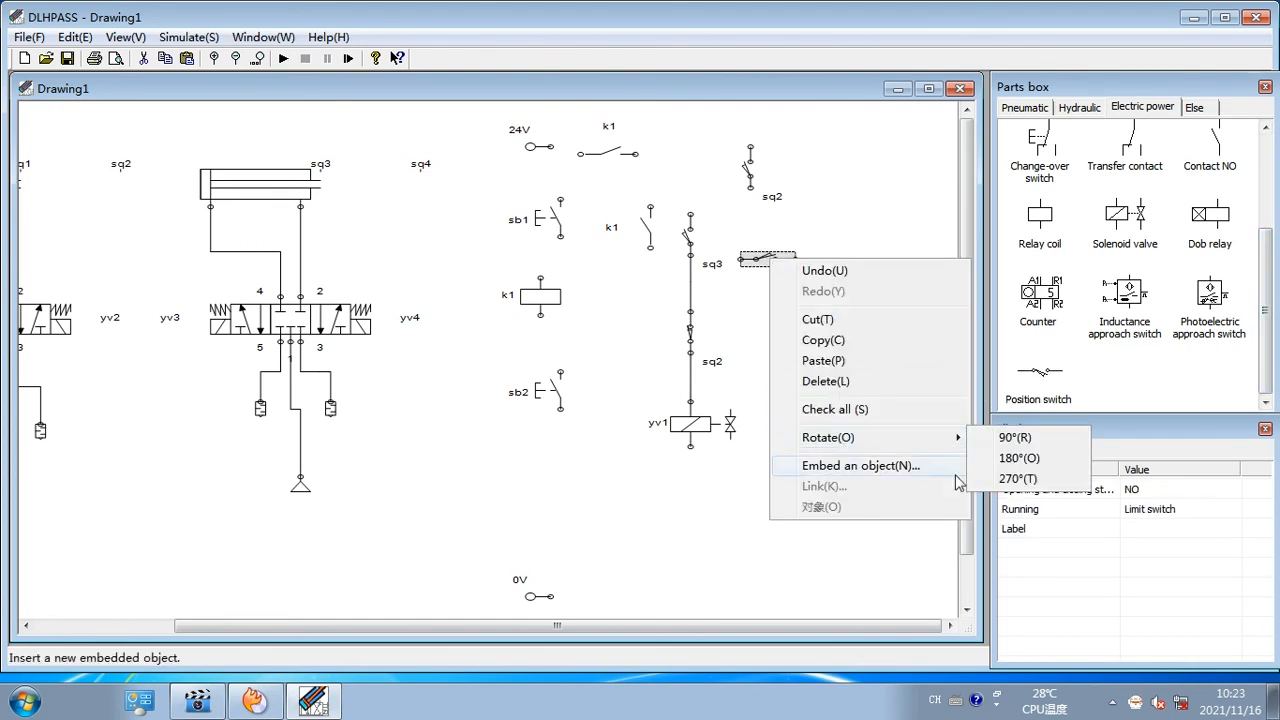
left_click(1010, 434)
left_click(1148, 532)
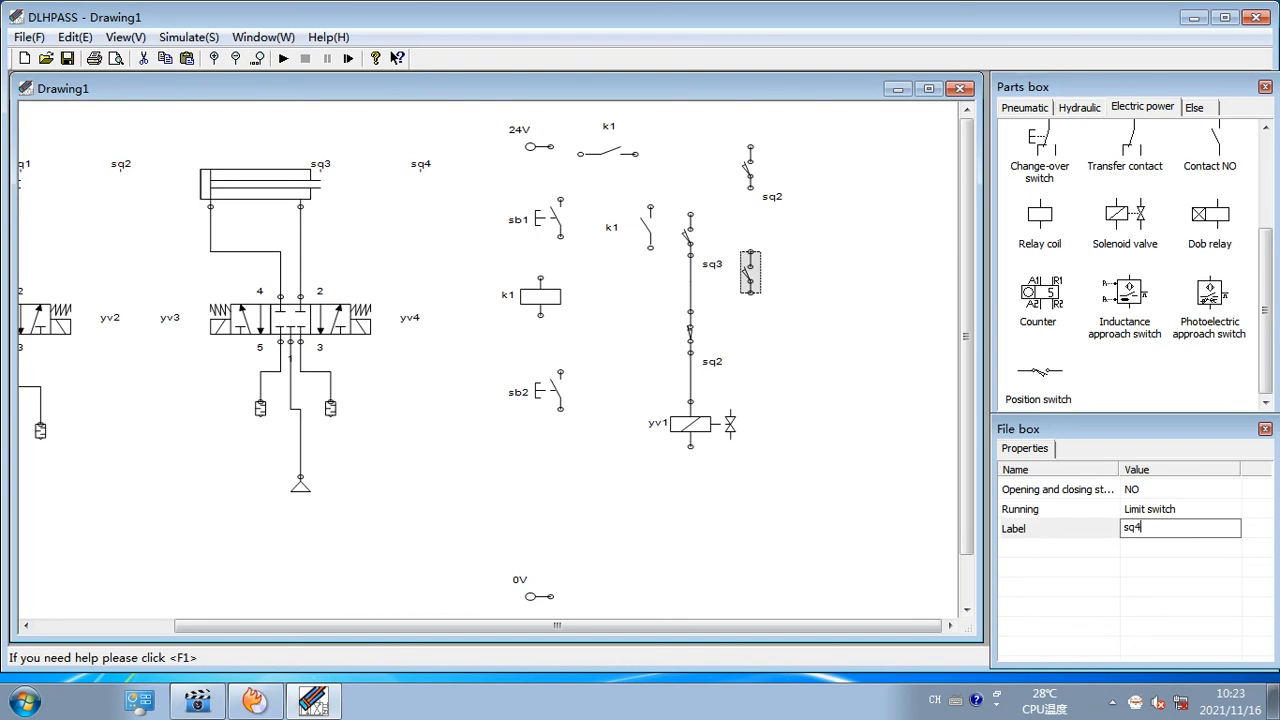
left_click(1127, 489)
left_click(1127, 489)
left_click(1143, 512)
left_click(907, 498)
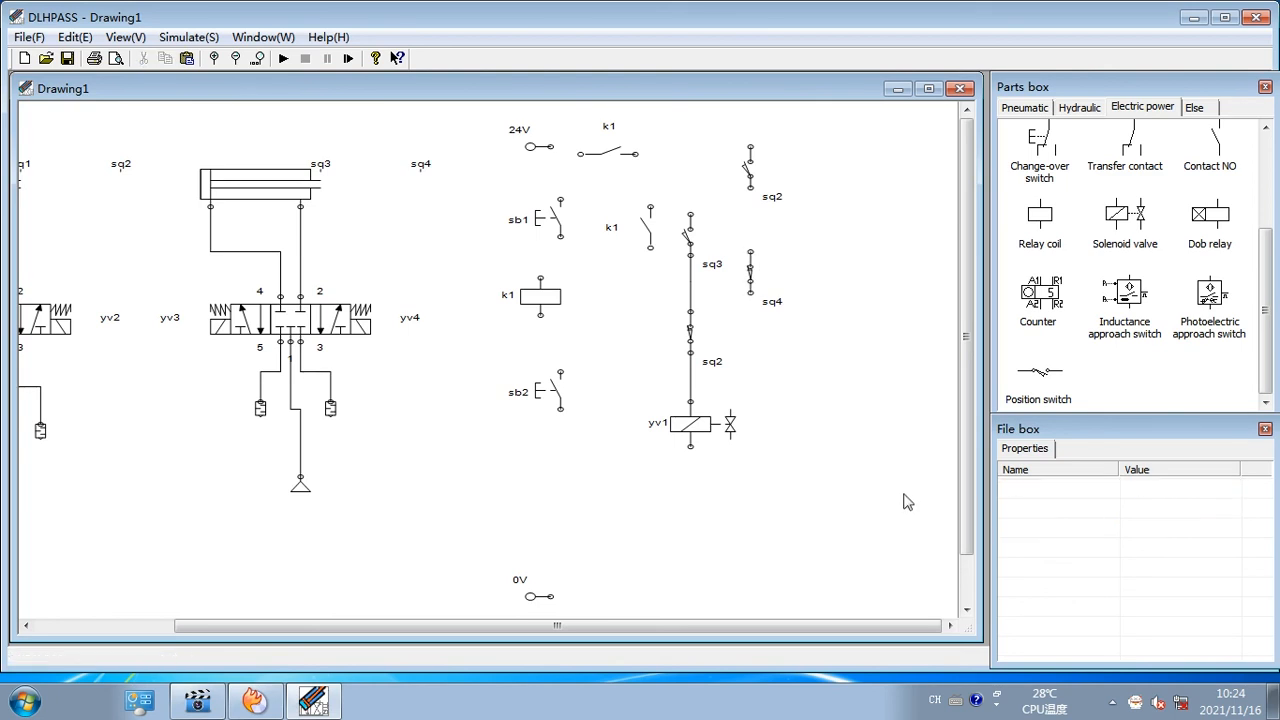
left_click_drag(766, 280, 760, 281)
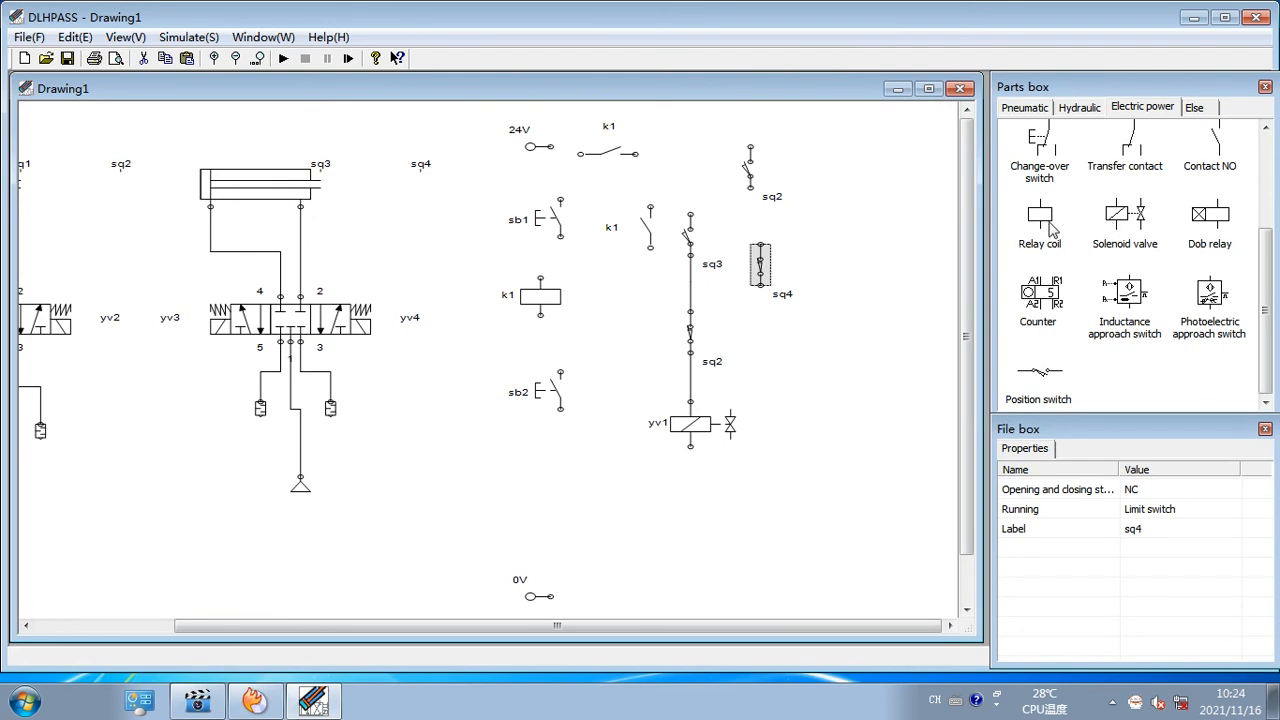
Add a solenoid valve below the sq4 switch and label it yv3
left_click_drag(1056, 226, 764, 345)
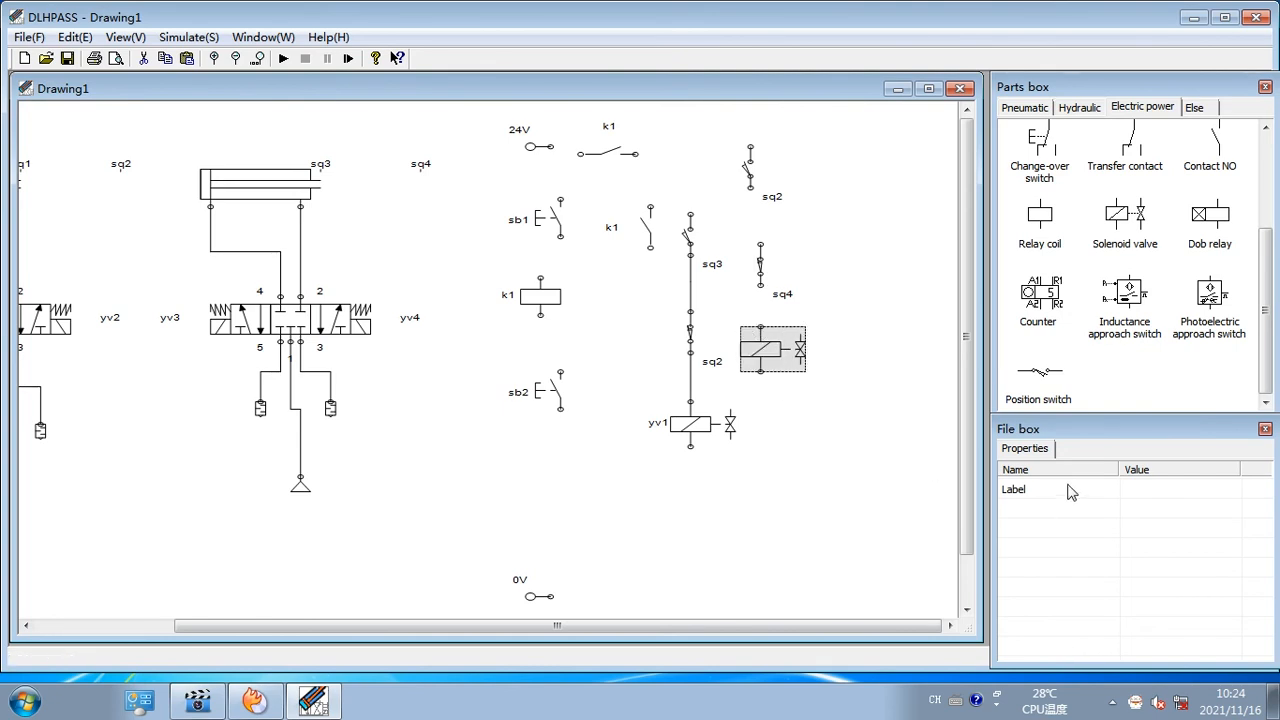
left_click(1134, 484)
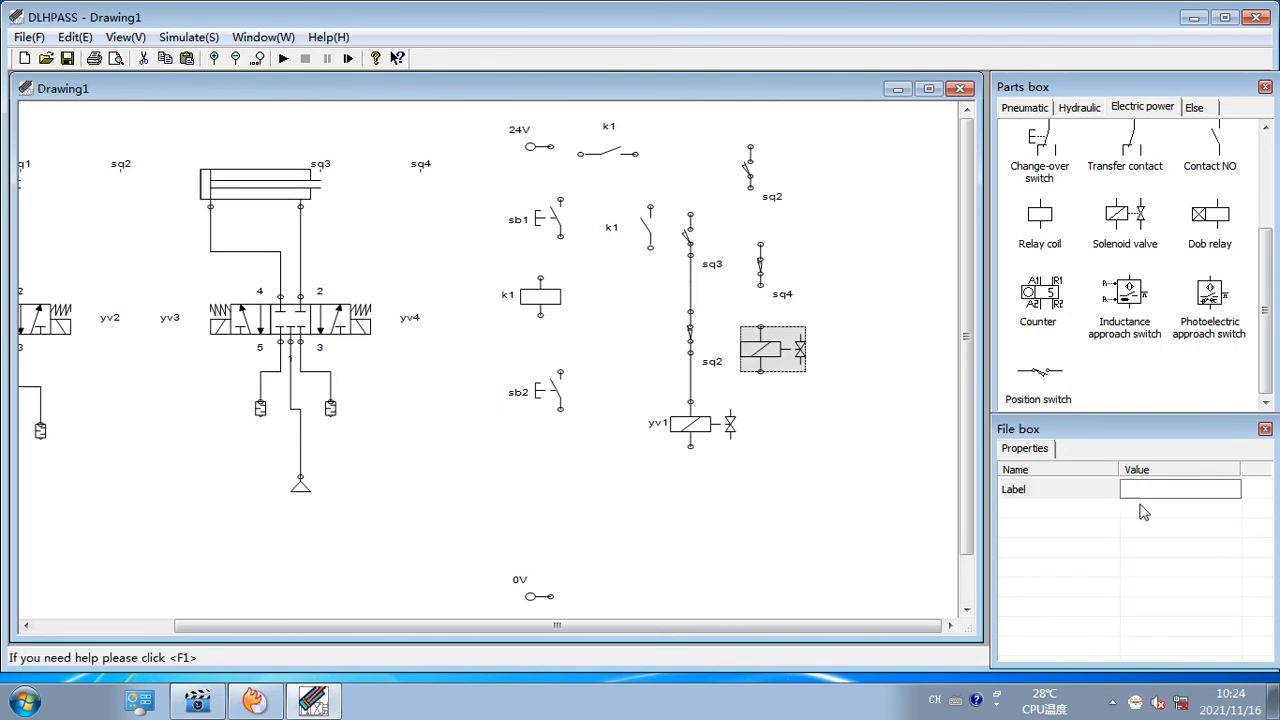
type("yv3'")
key("Return")
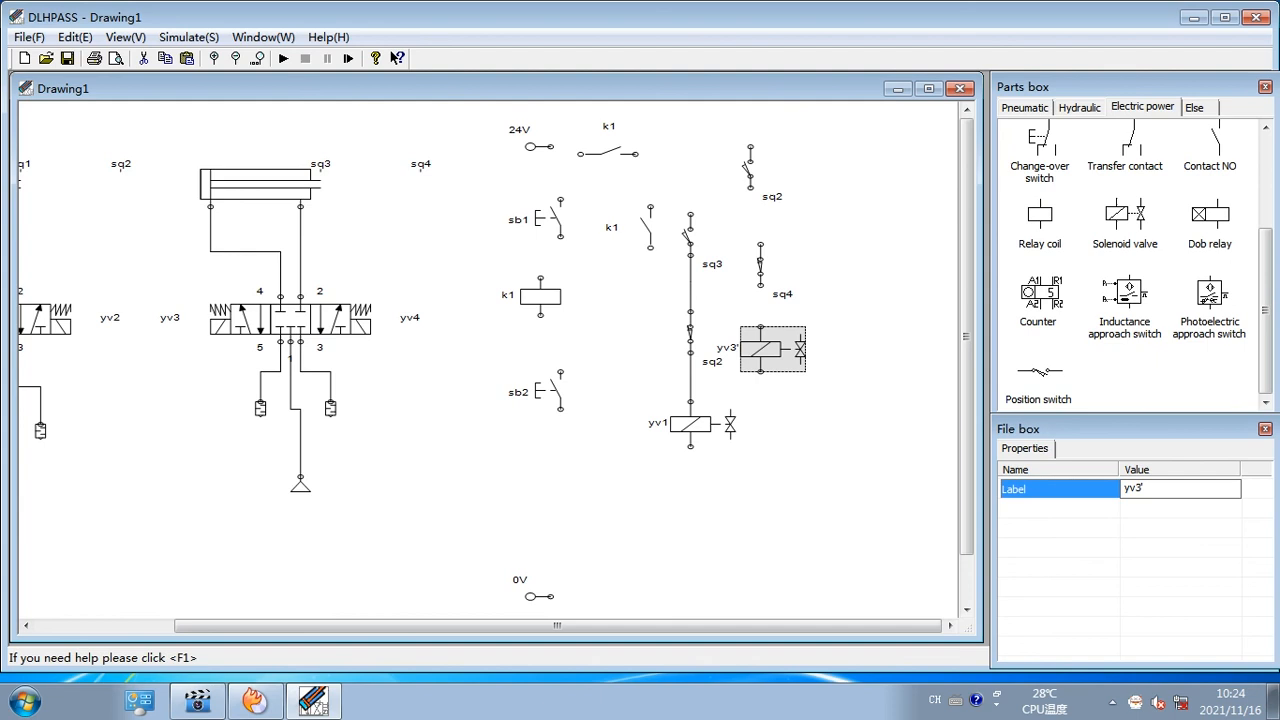
left_click(1145, 488)
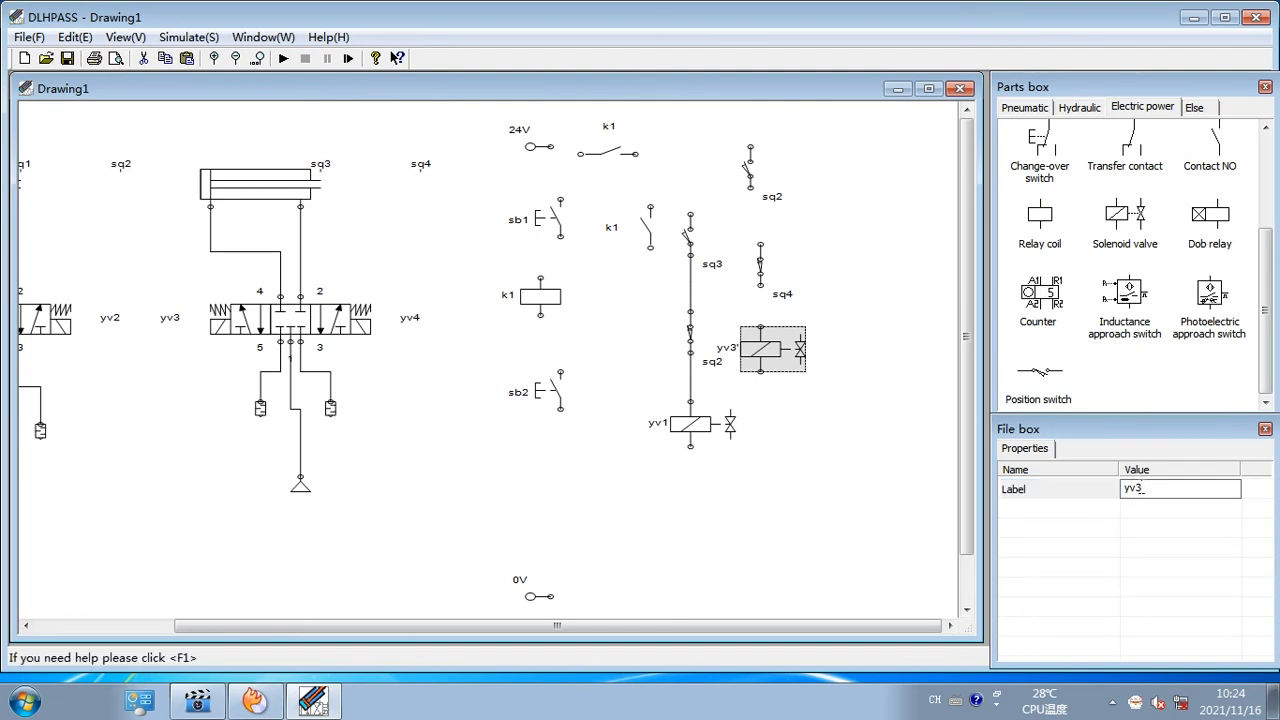
key("BackSpace")
key("Return")
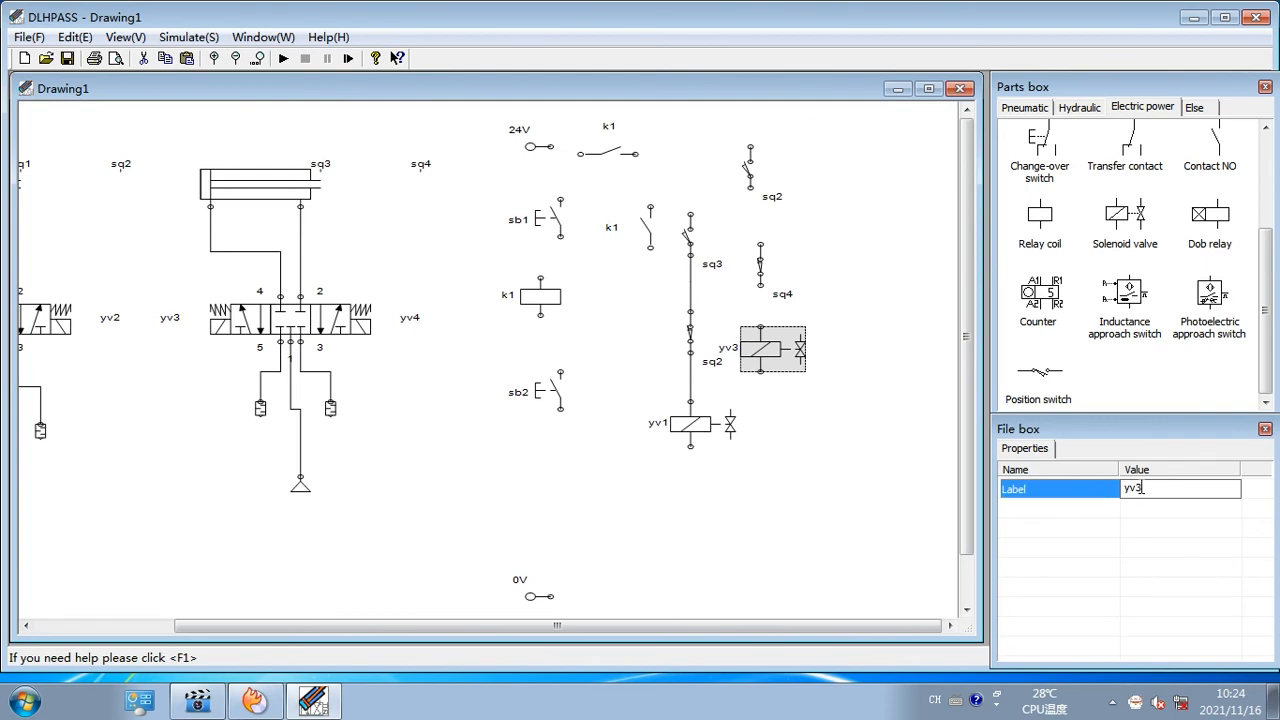
Wire the normally open sq2, sq4 and the yv3 solenoid in series, aligning them in one straight vertical column
left_click(773, 348)
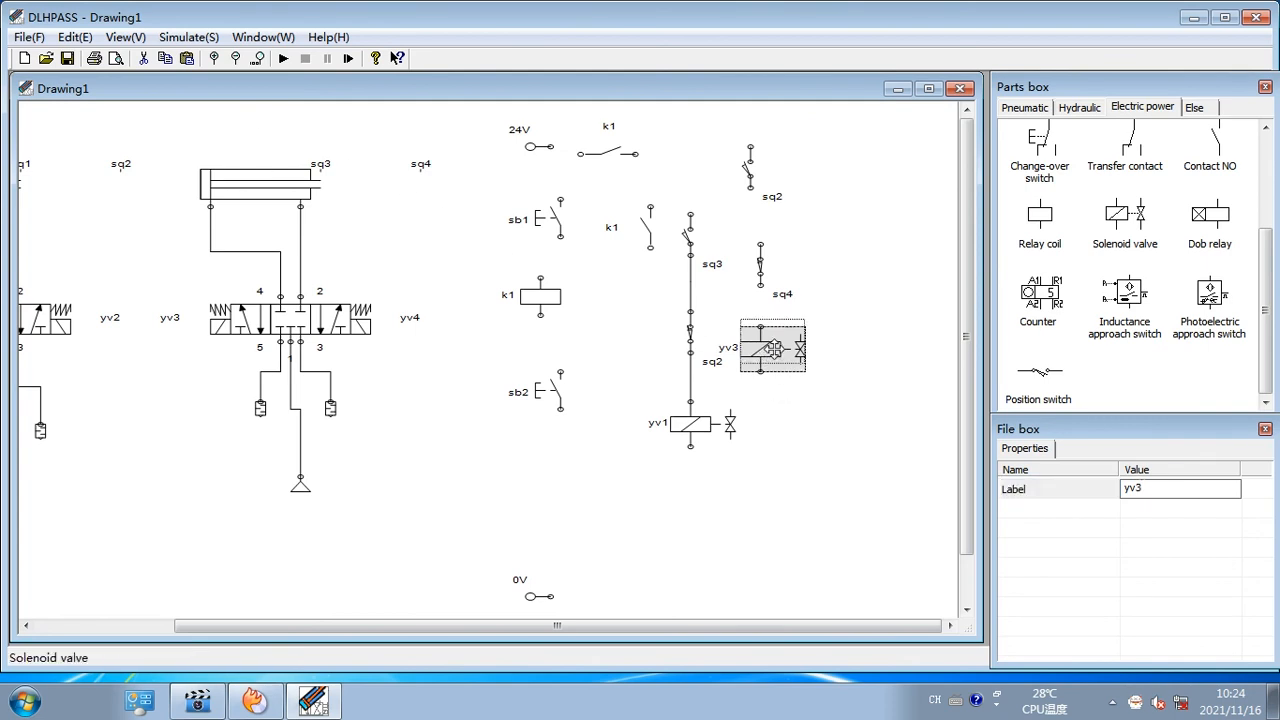
left_click_drag(773, 348, 773, 334)
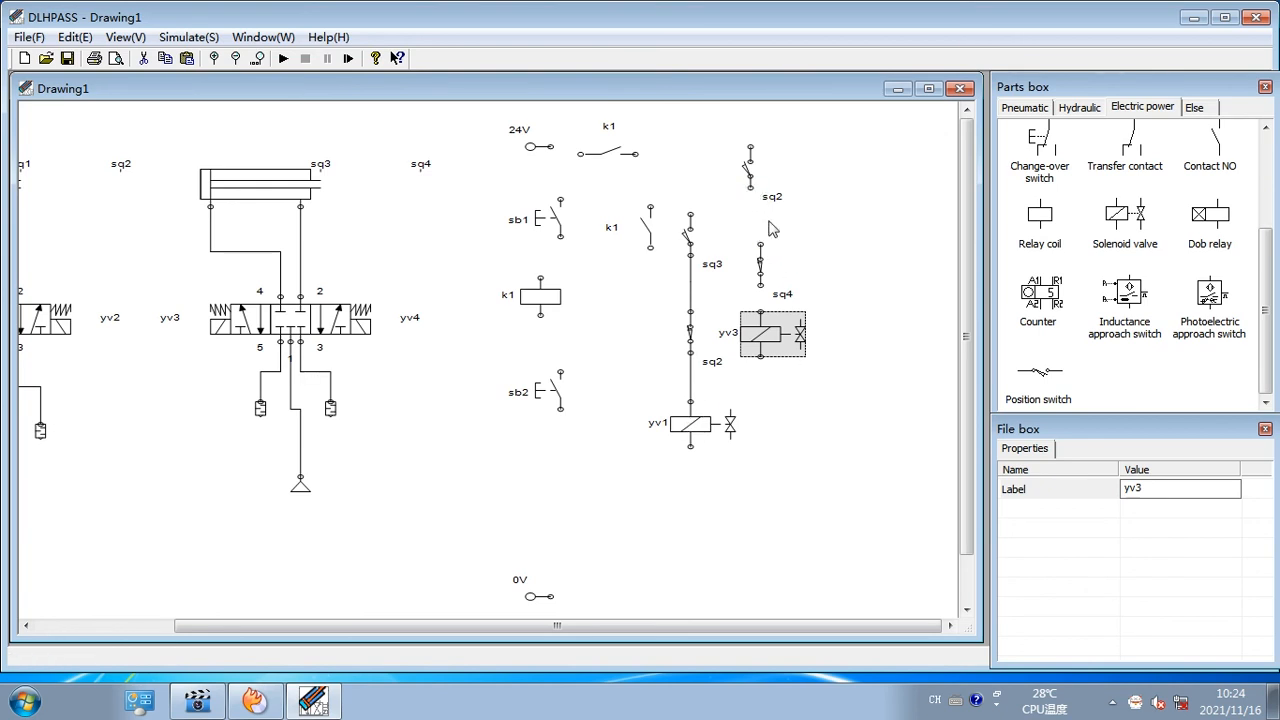
left_click_drag(750, 187, 763, 351)
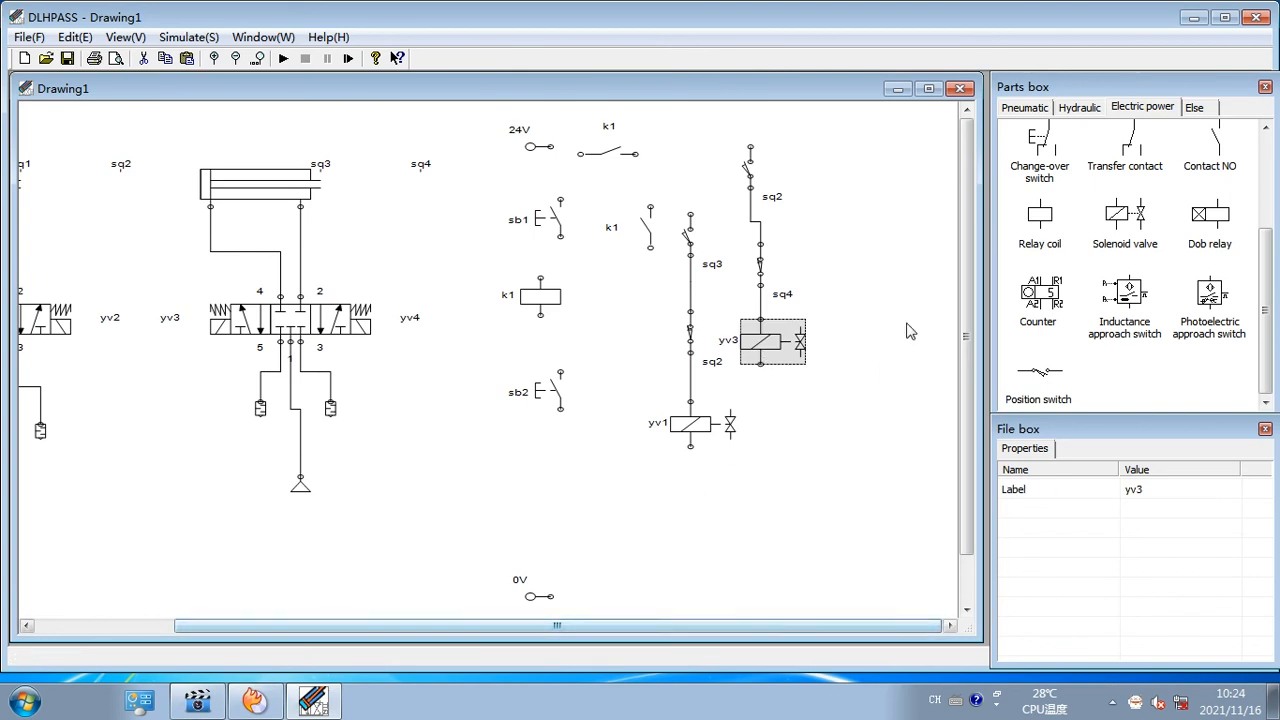
left_click_drag(750, 168, 760, 168)
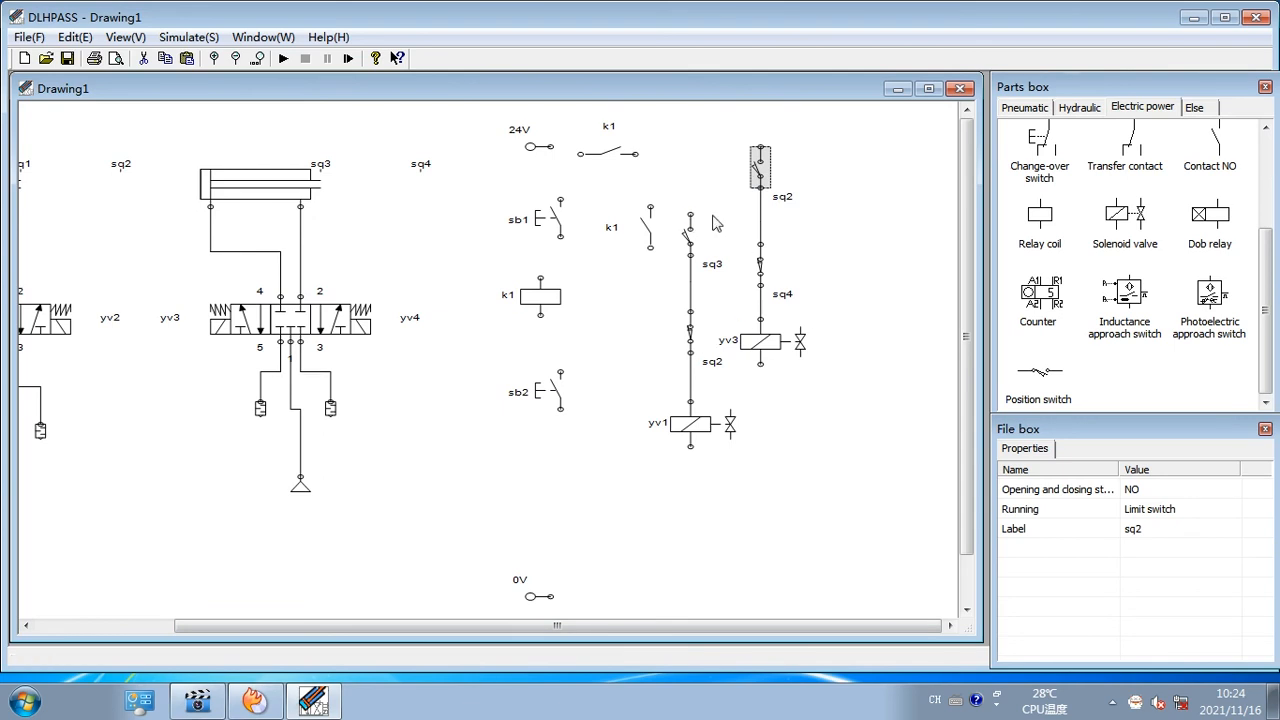
Add a normally open position switch to the right of the yv3 column, label it sq4, and rotate it by 90°
left_click_drag(1036, 380, 848, 175)
left_click(1160, 490)
left_click(1168, 492)
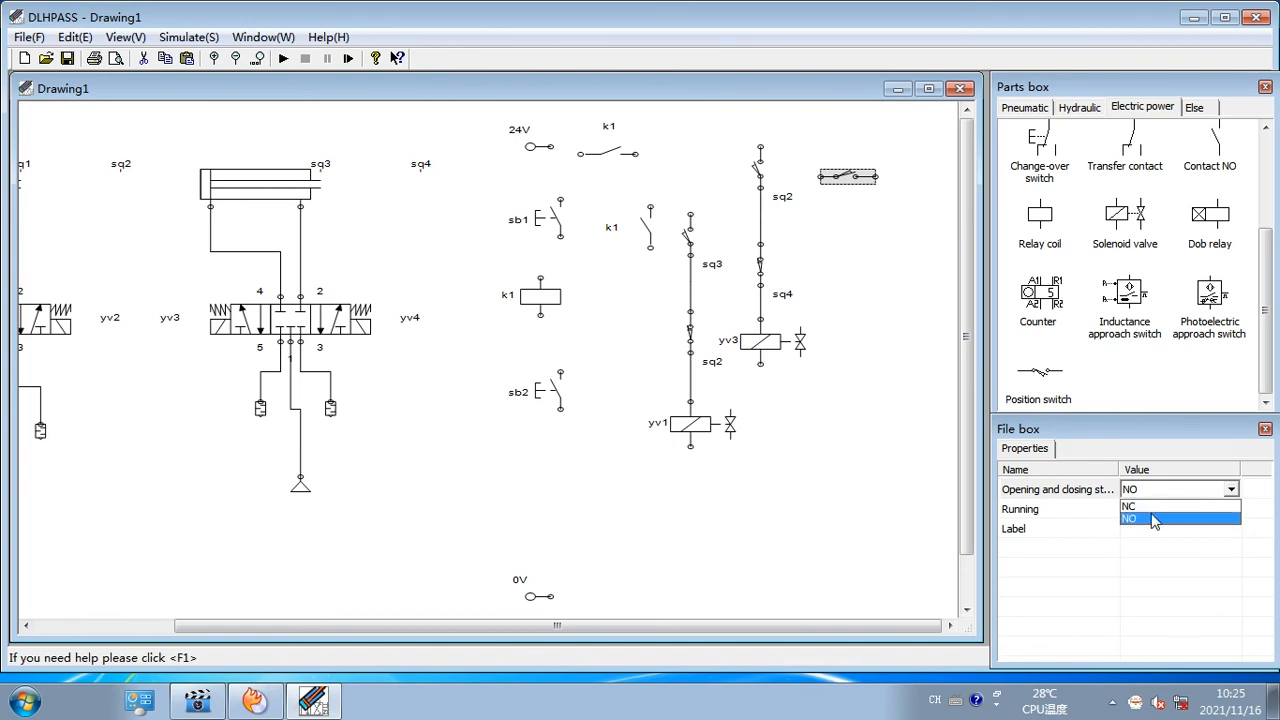
left_click(1134, 521)
left_click(1131, 529)
left_click(1134, 527)
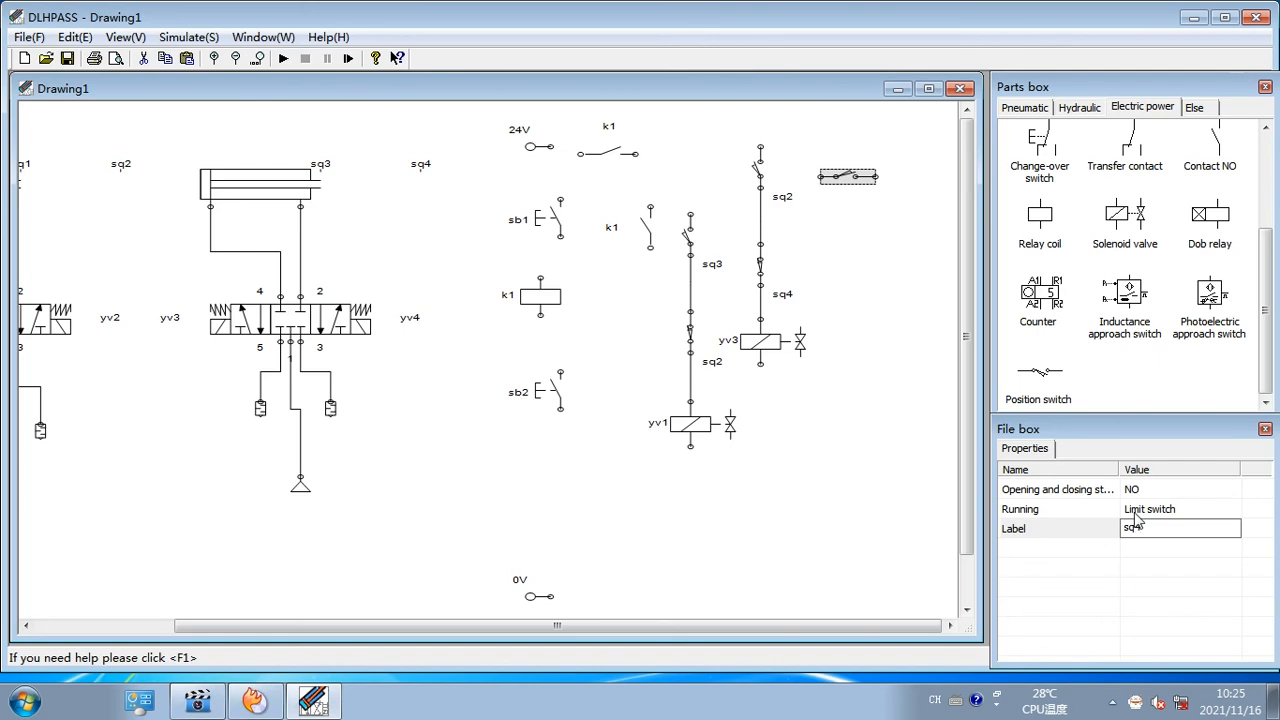
key("Return")
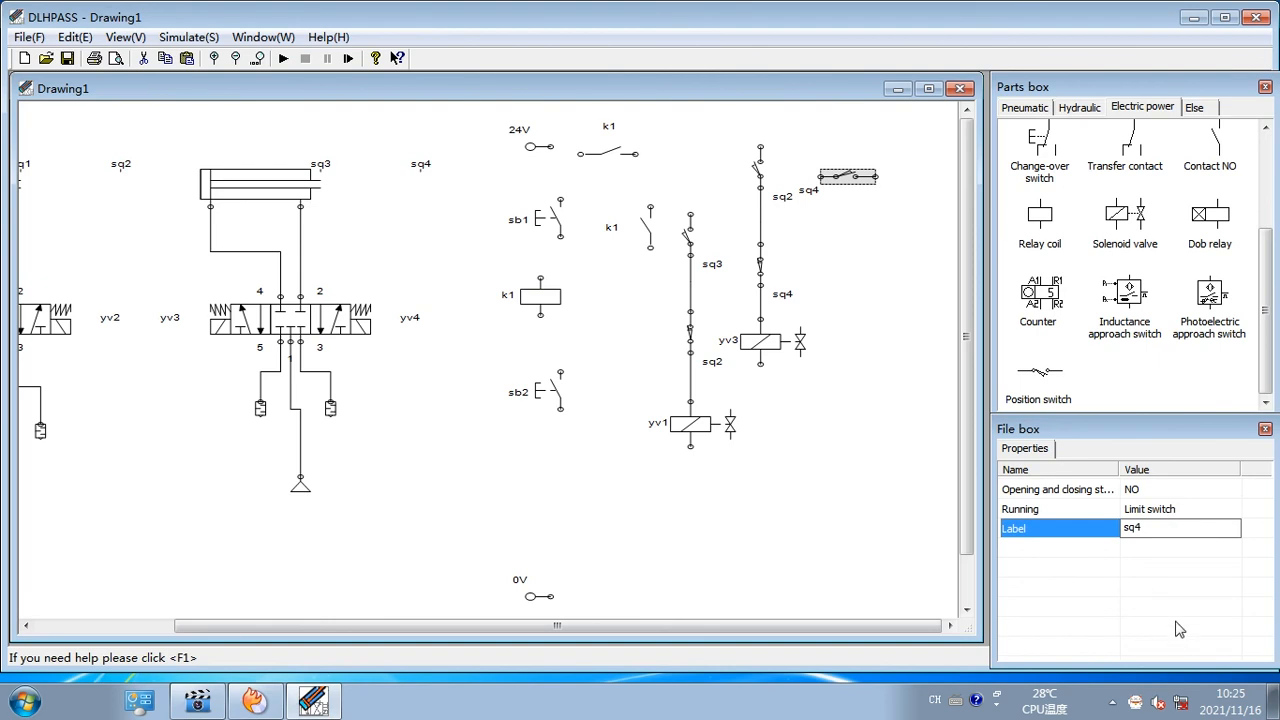
left_click(852, 184)
right_click(852, 184)
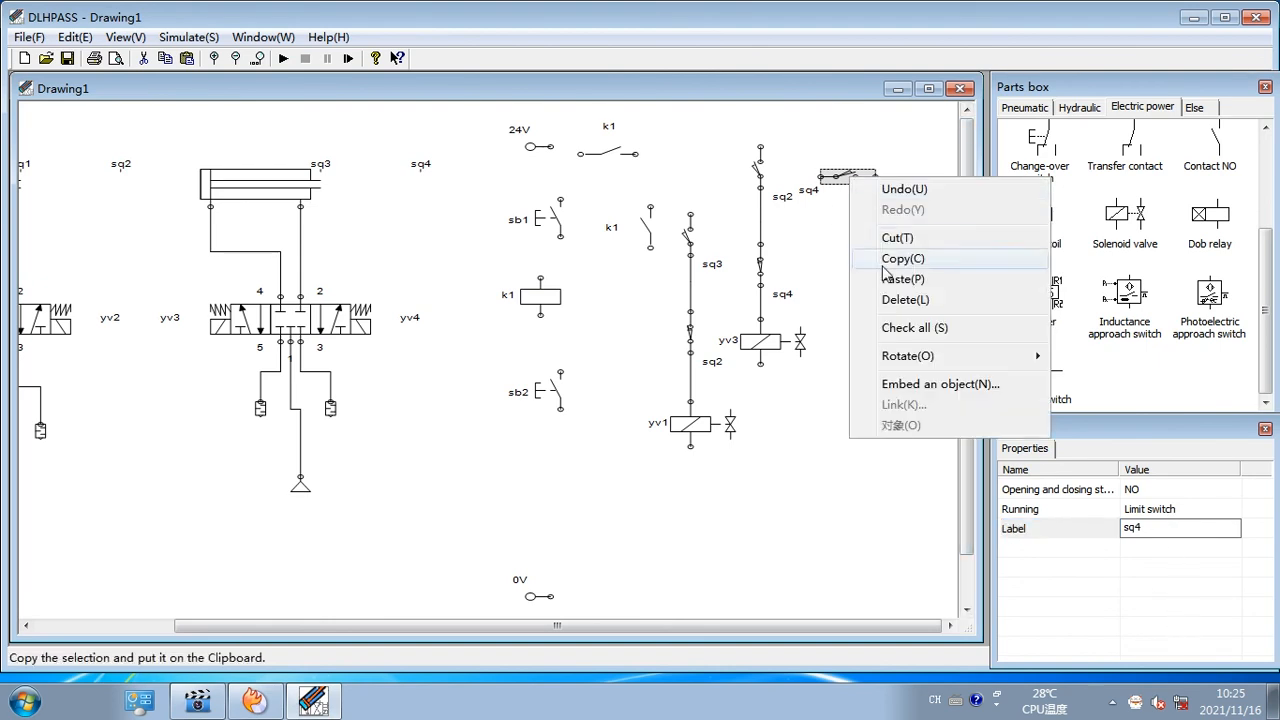
mouse_move(916, 356)
left_click(1088, 357)
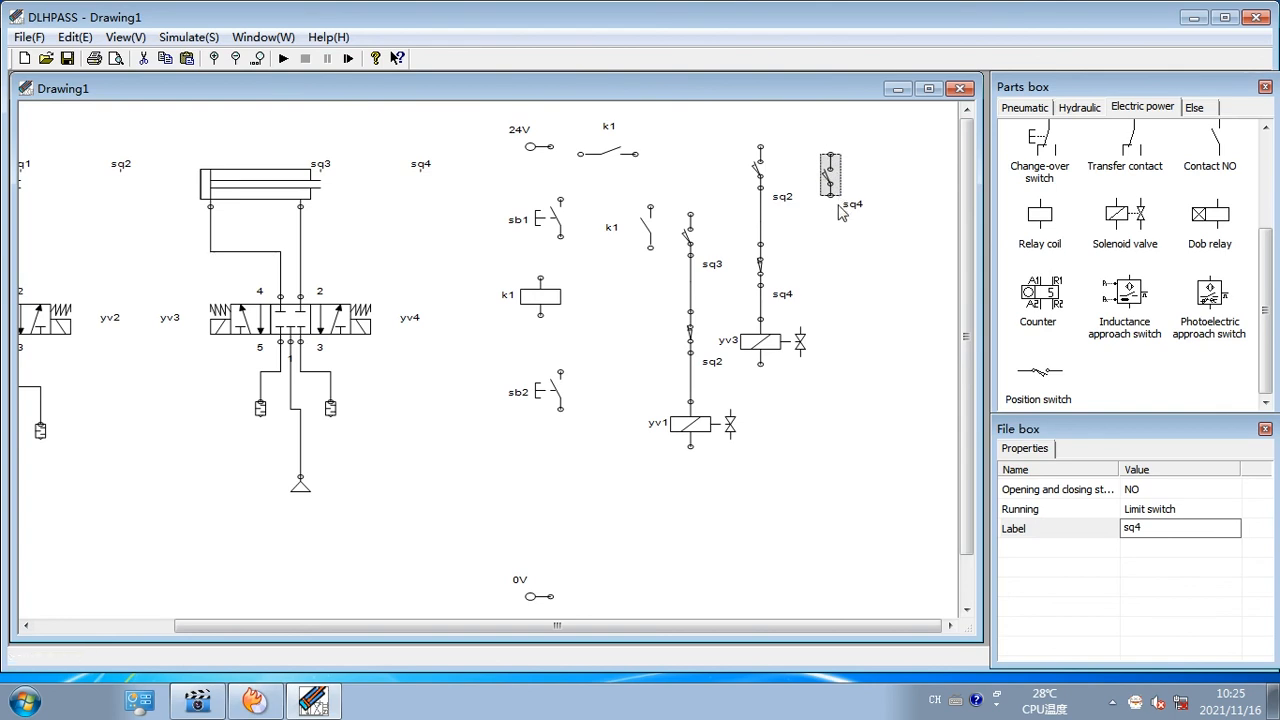
Add a position switch below the new sq4 switch, set it to NC, and label it sq1
left_click_drag(1038, 372, 828, 244)
left_click(1138, 488)
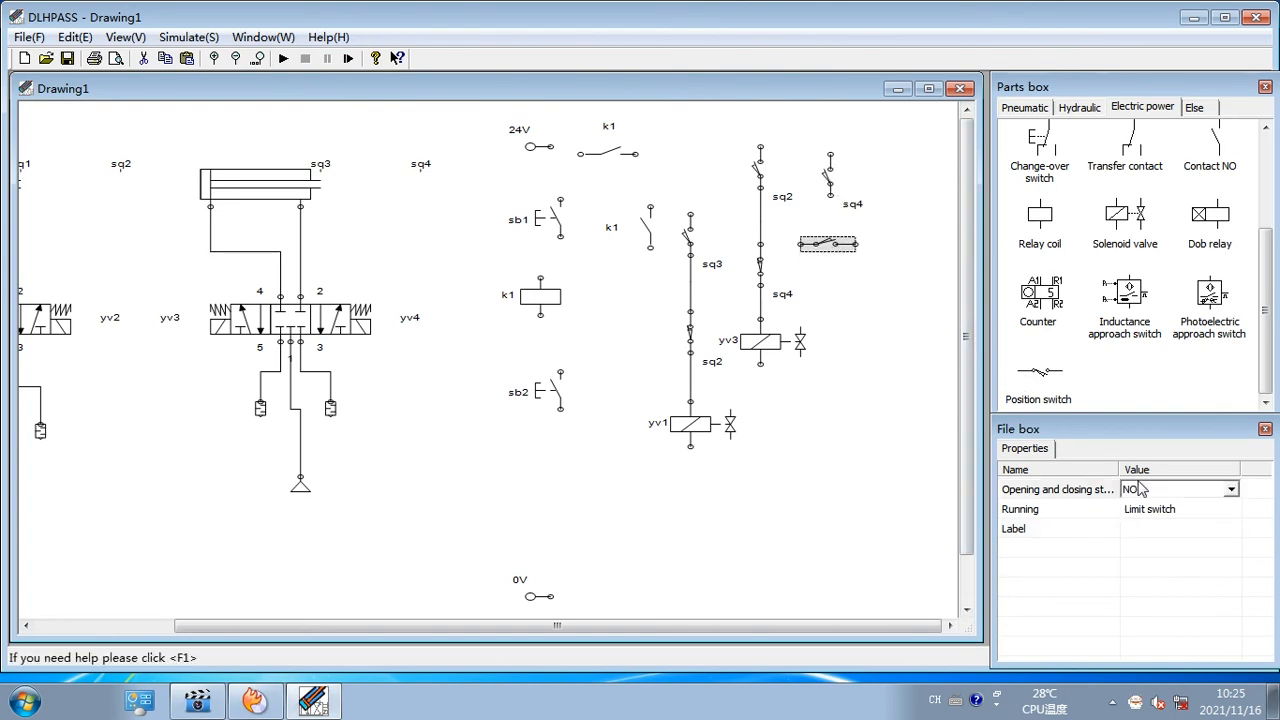
left_click(1140, 490)
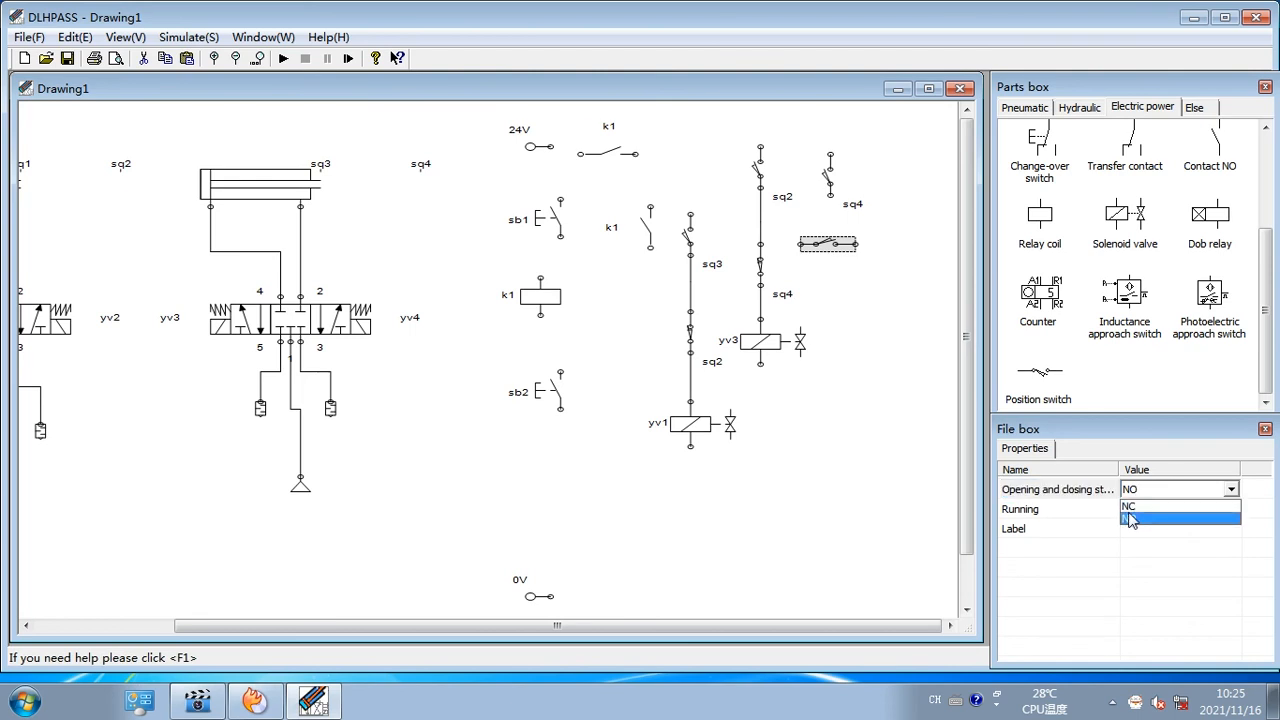
left_click(1128, 506)
left_click(1130, 530)
left_click(1130, 530)
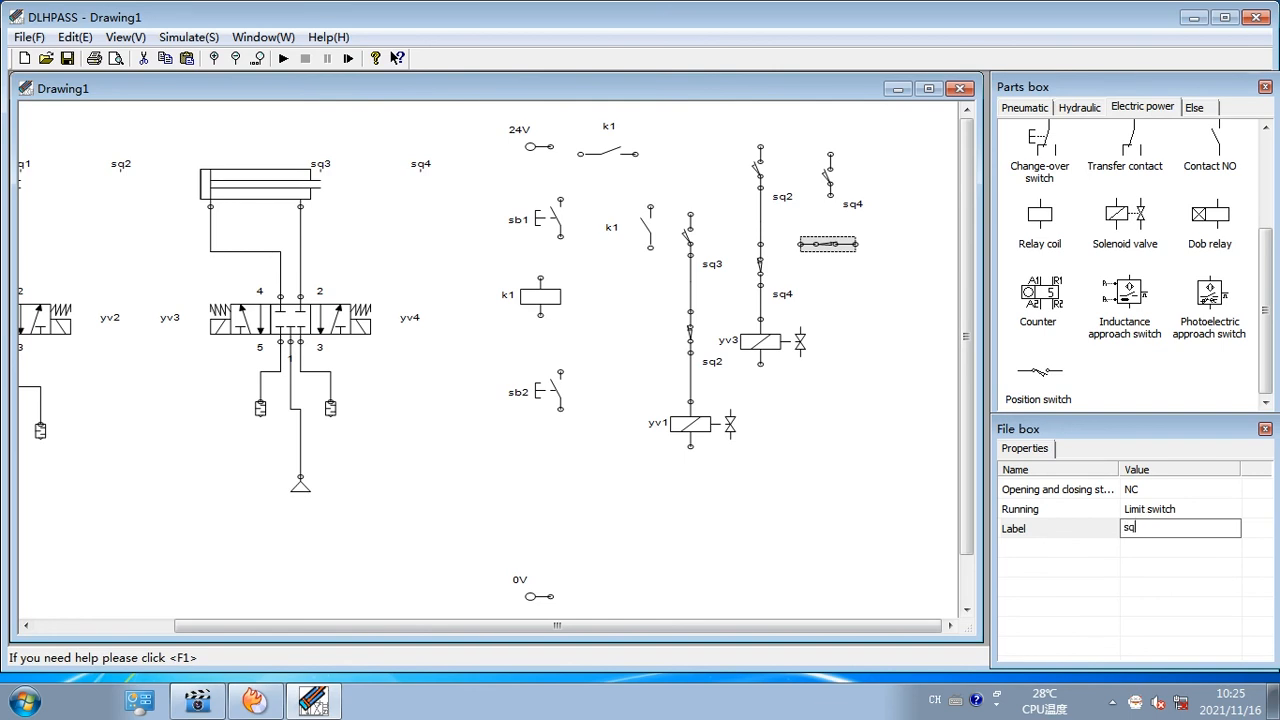
key("Return")
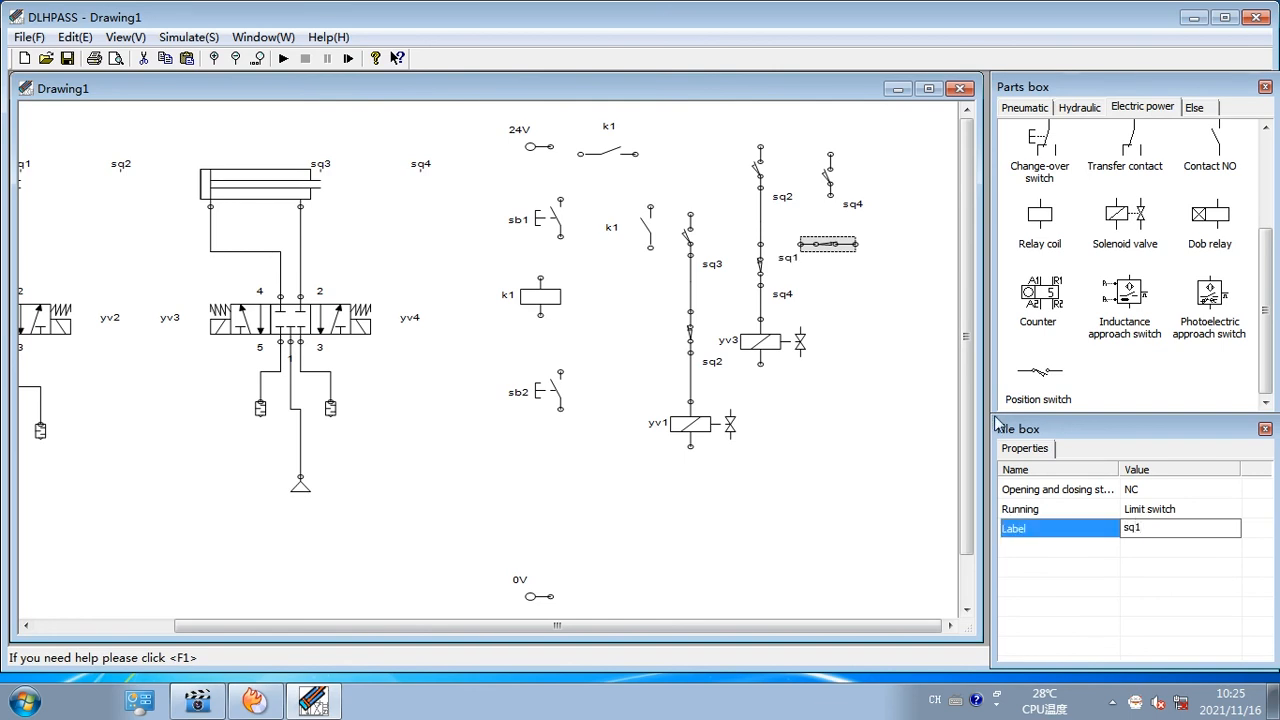
Rotate the normally closed sq1 switch by 90°, align it under the normally open sq4, and wire the two together
right_click(830, 243)
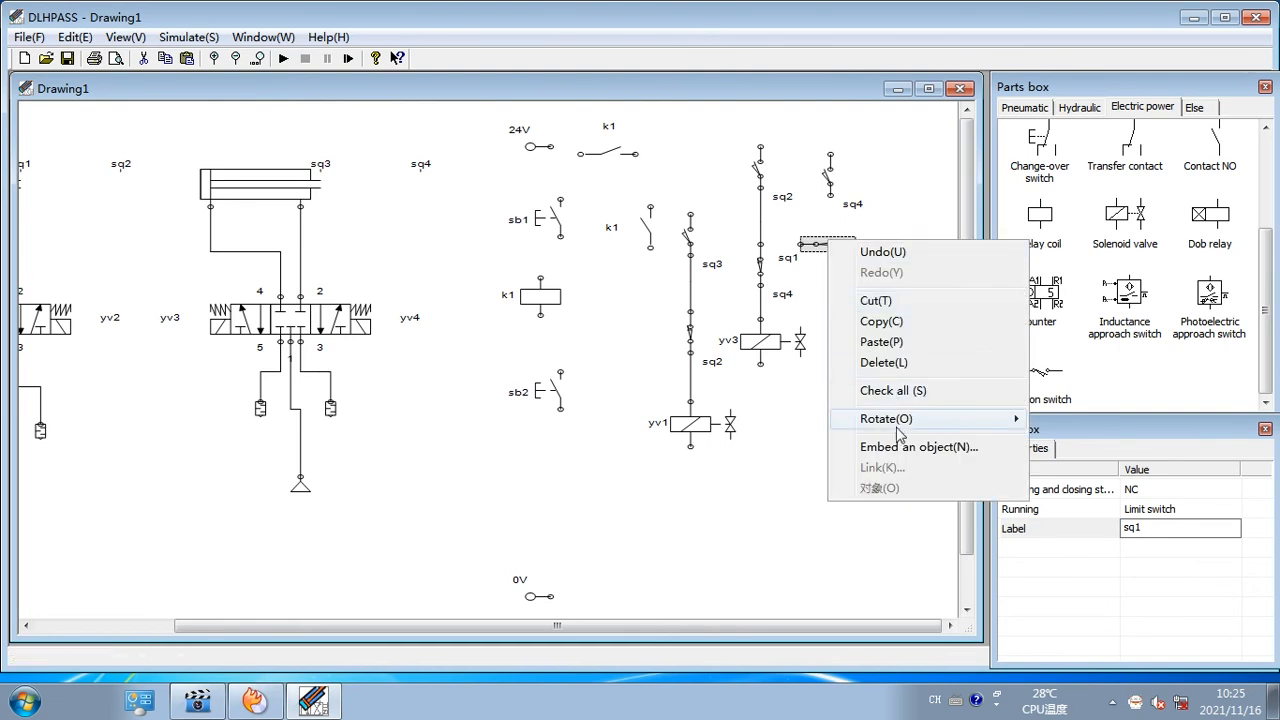
mouse_move(898, 428)
left_click(1082, 420)
mouse_move(822, 272)
left_mouse_down()
mouse_move(825, 248)
mouse_move(838, 260)
left_mouse_up()
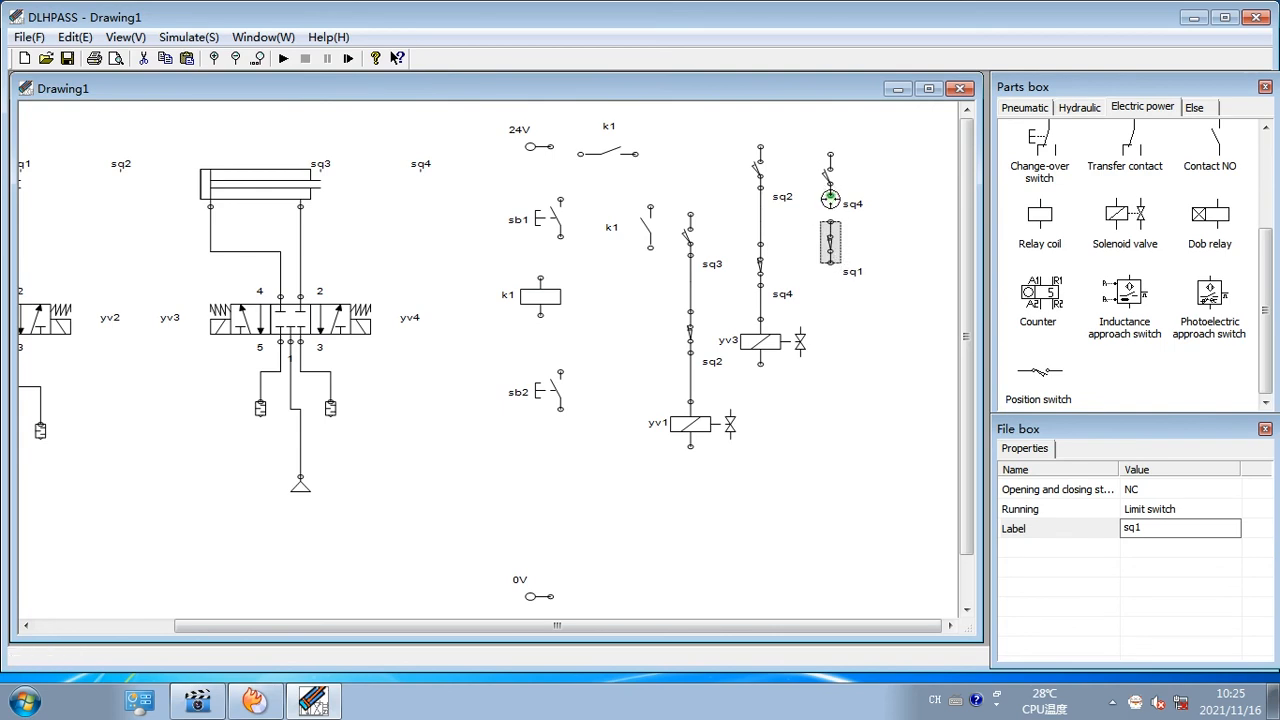
left_click_drag(830, 225, 830, 196)
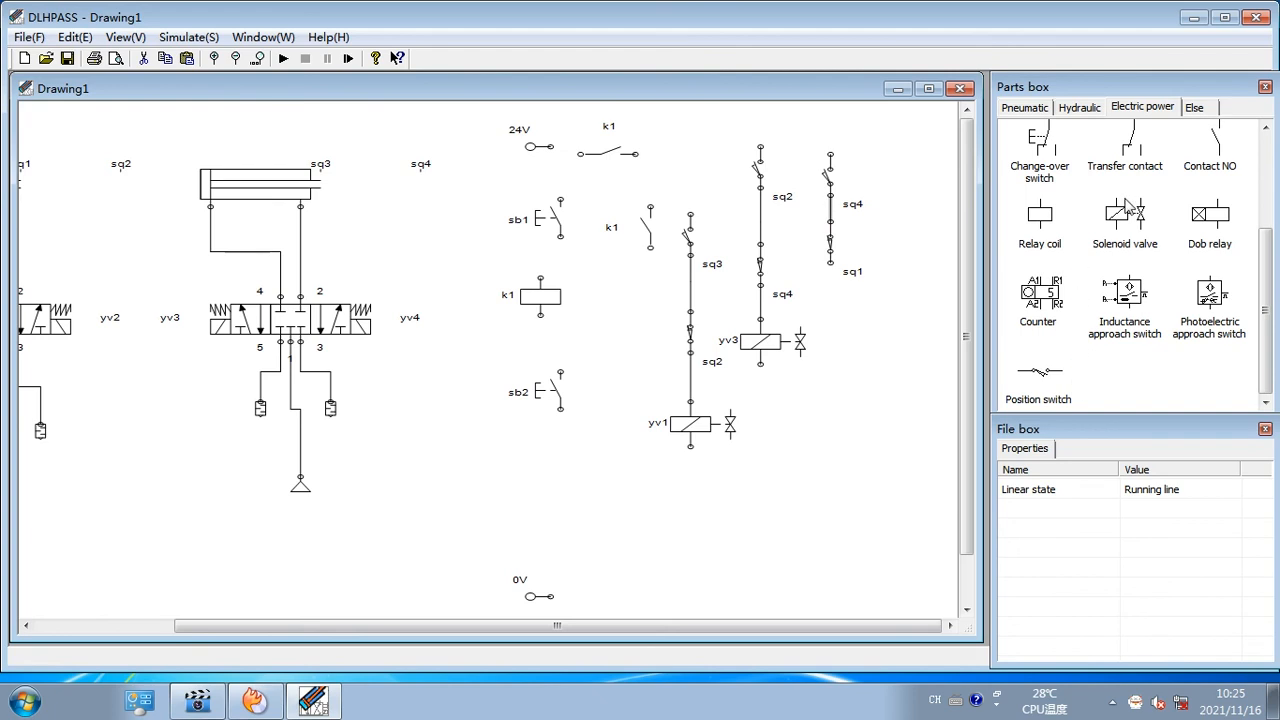
Add a solenoid valve labelled yv2, align it below the normally closed sq1 switch, and wire it to that switch
left_click_drag(1126, 234, 860, 336)
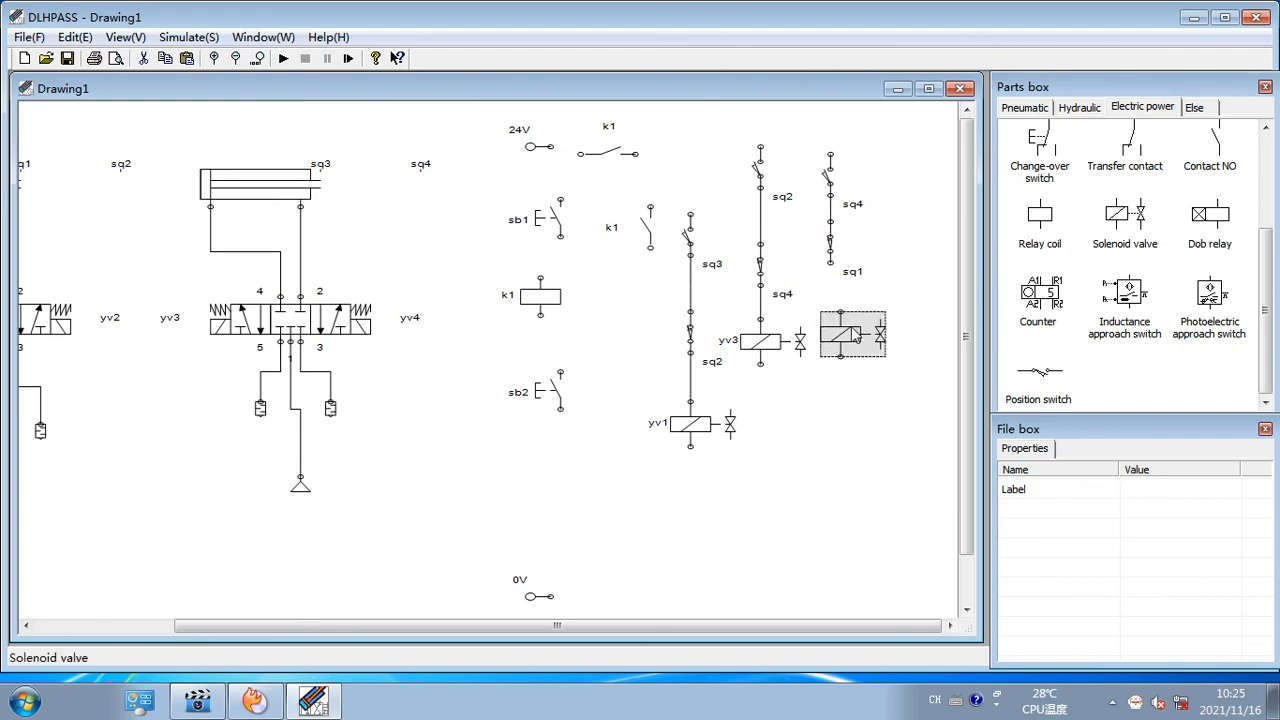
left_click(1148, 490)
left_click(1147, 488)
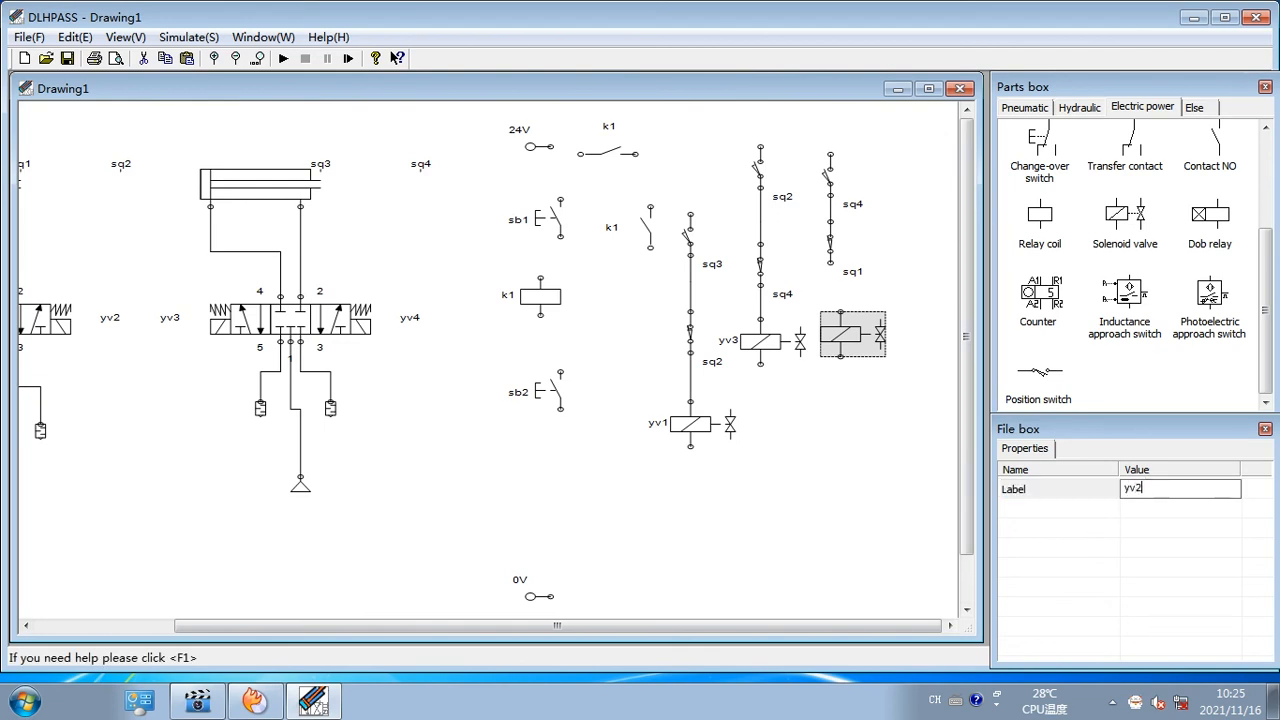
key("Return")
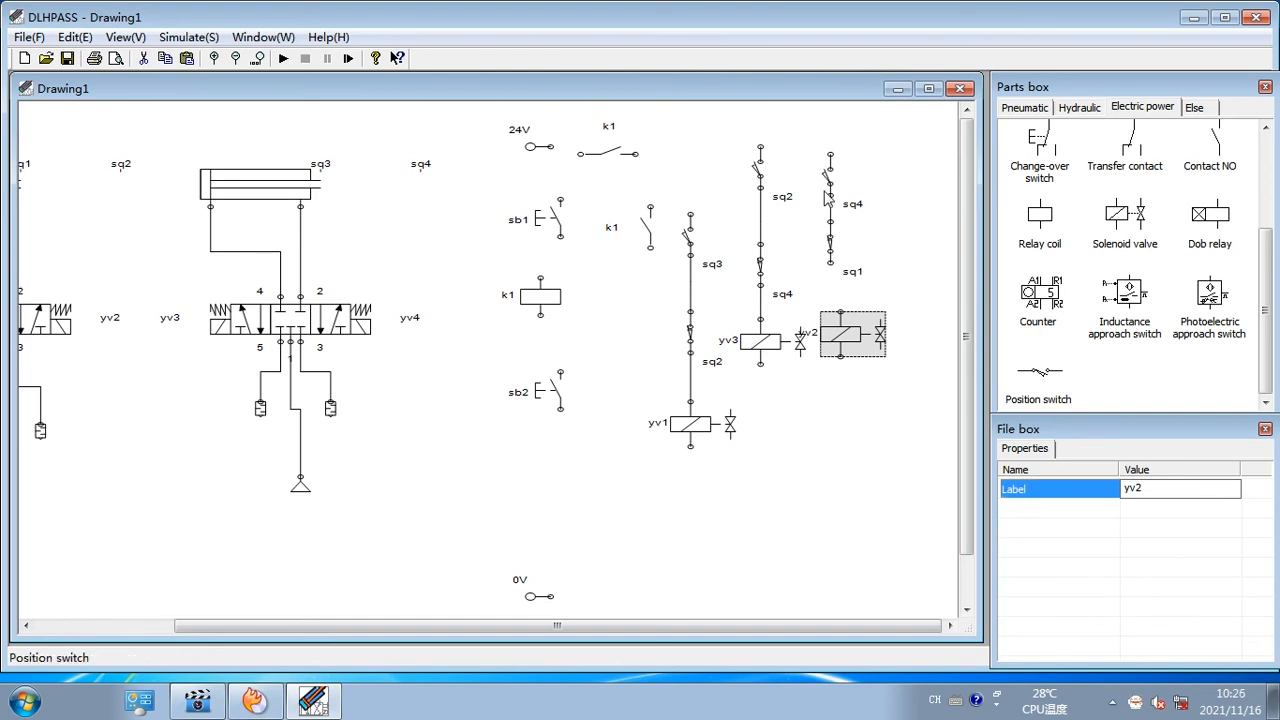
left_click(866, 343)
left_click_drag(866, 343, 850, 396)
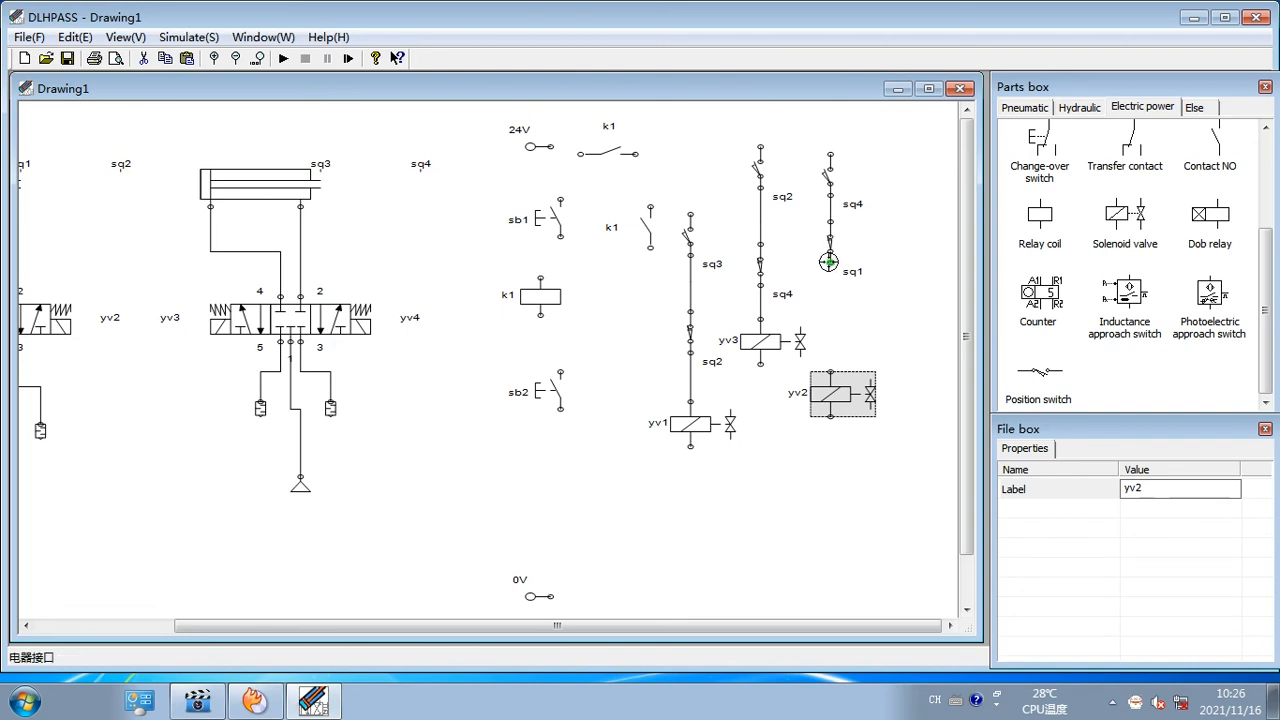
left_click_drag(830, 372, 830, 263)
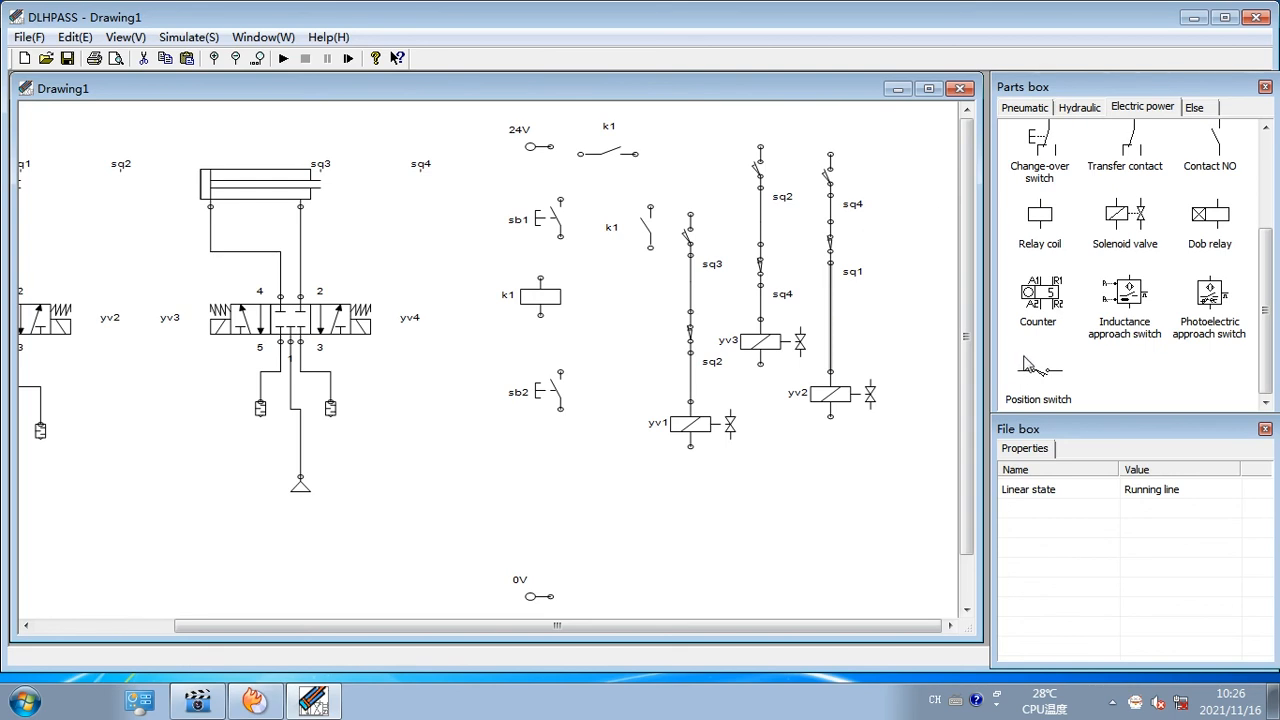
Add a normally open position switch to the right of the yv2 column, label it sq1, and rotate it by 90°
left_click_drag(1040, 371, 912, 174)
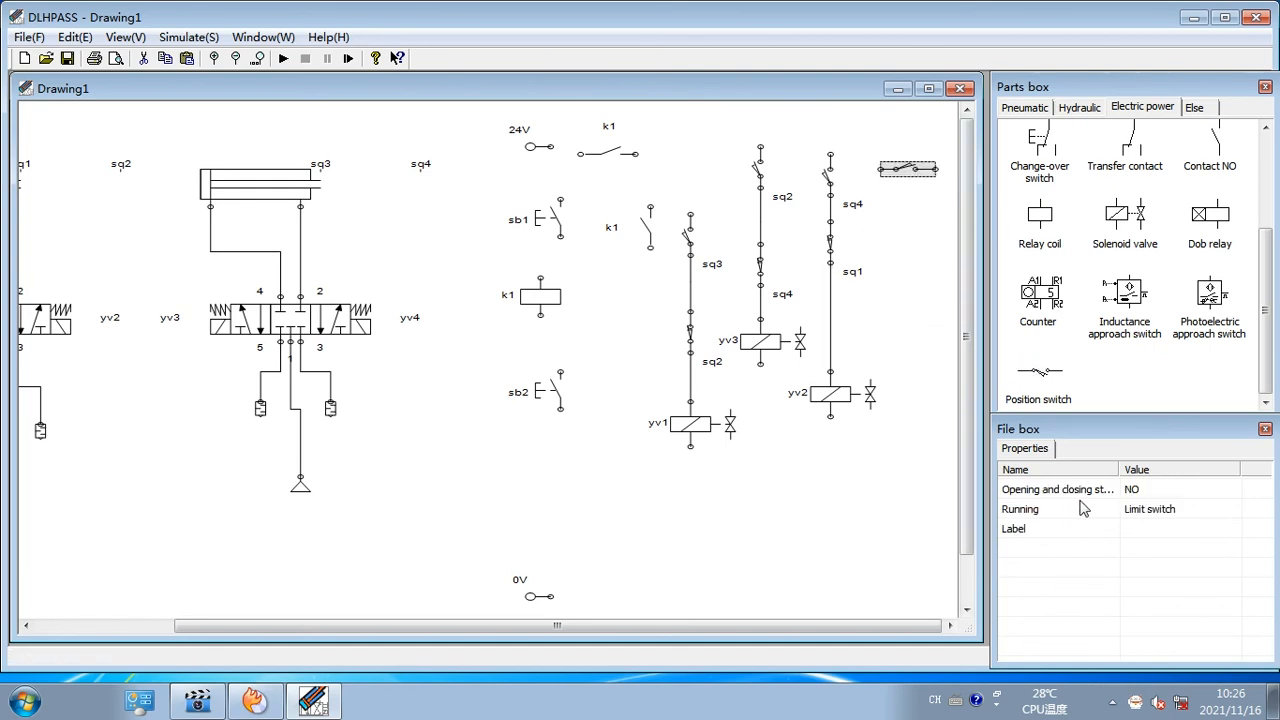
left_click(1138, 528)
left_click(1134, 524)
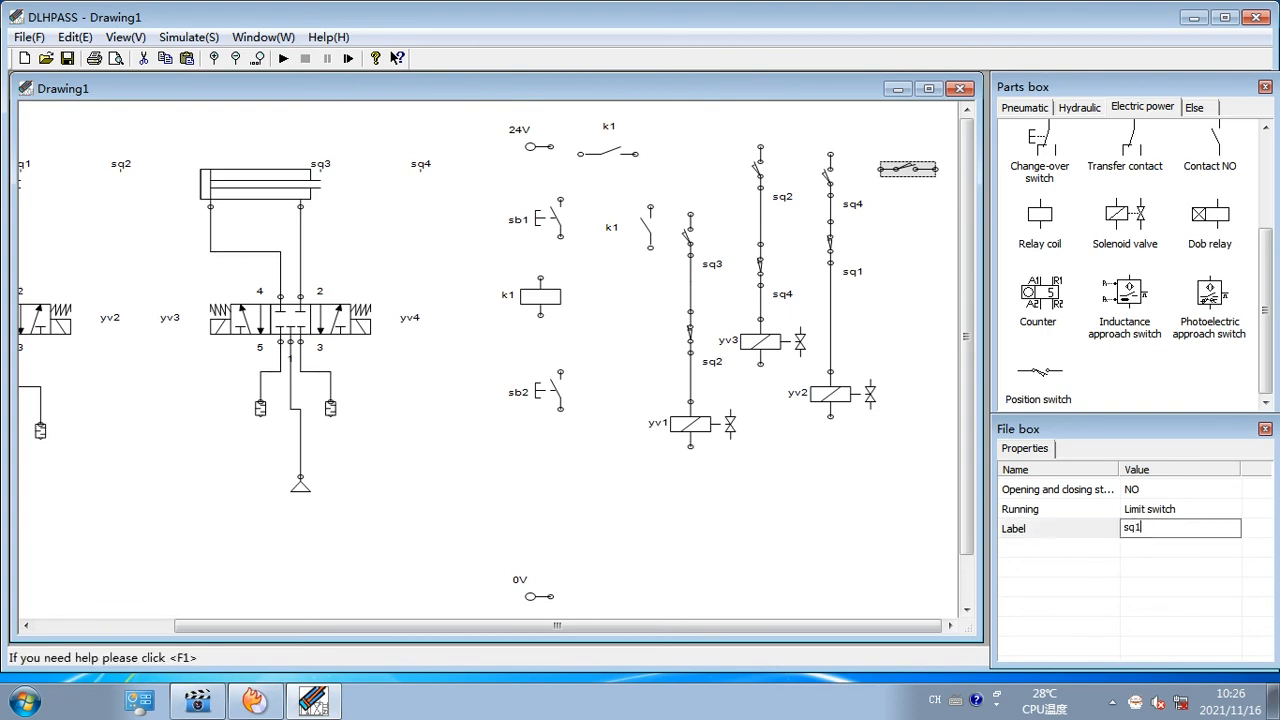
type("sq1")
key("Return")
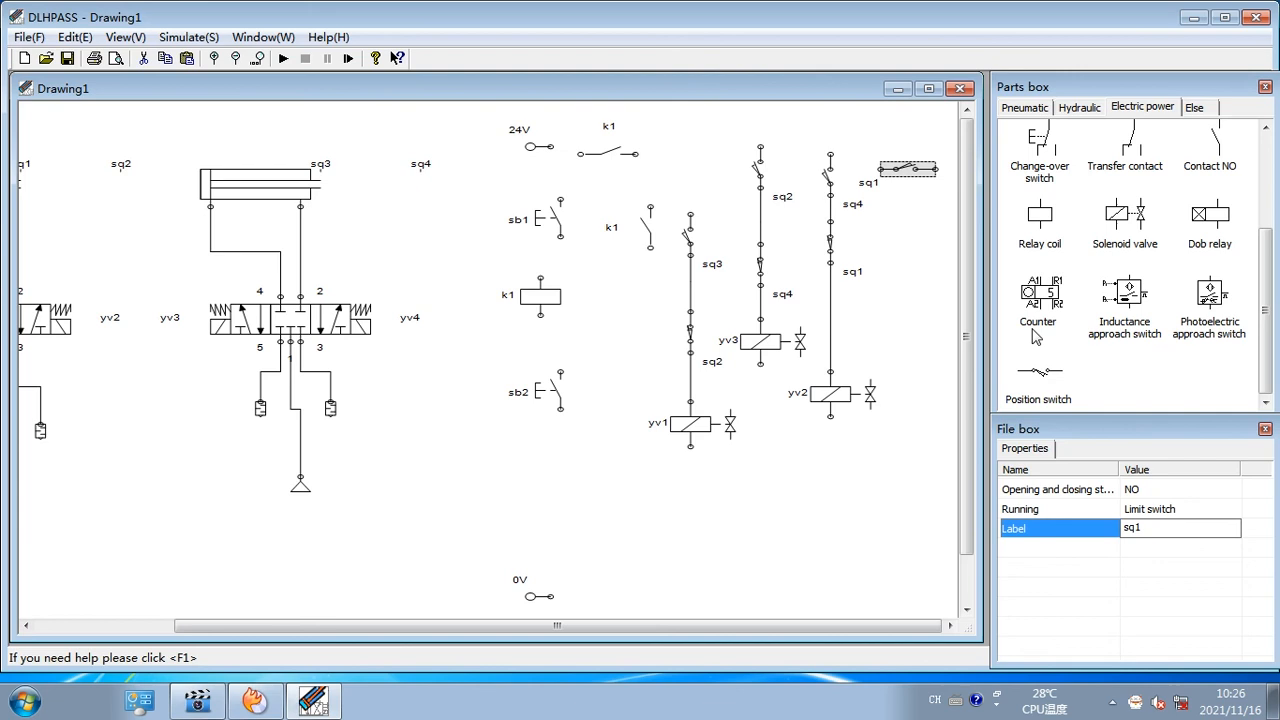
right_click(902, 169)
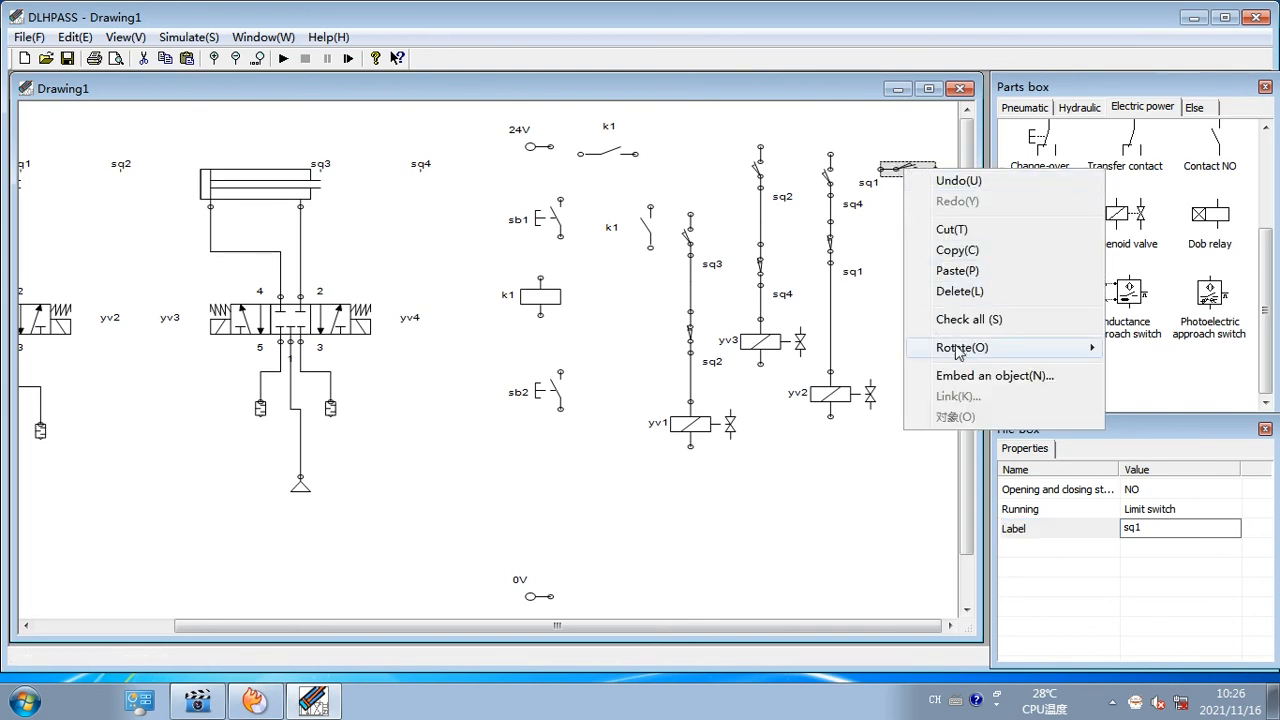
mouse_move(970, 350)
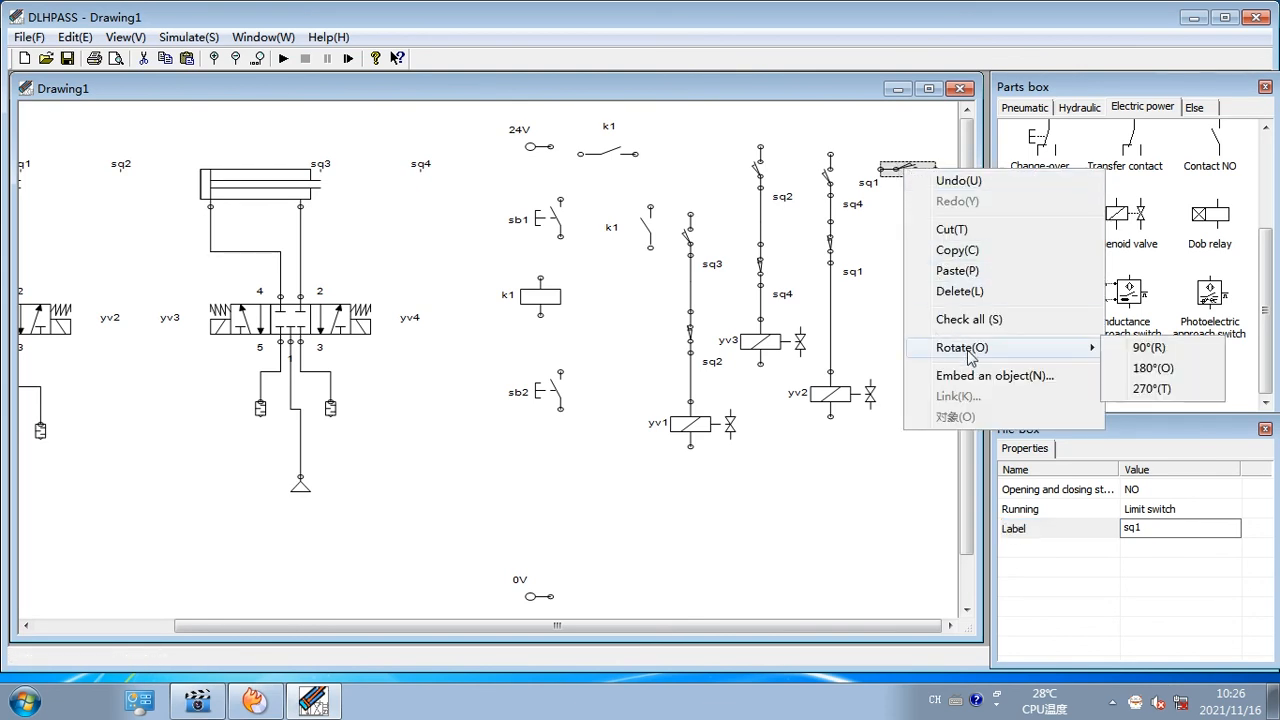
left_click(1155, 350)
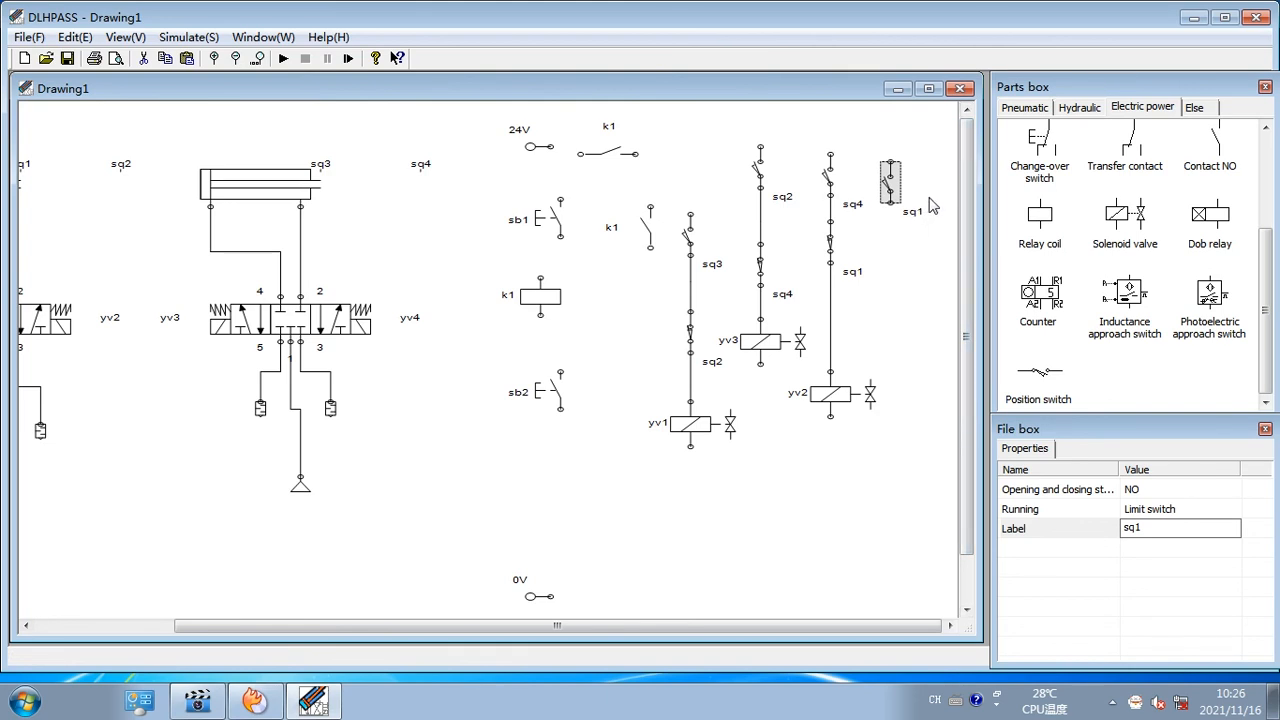
Add a position switch below the normally open sq1 switch, set it to NC, and label it sq3
left_click_drag(1025, 382, 897, 280)
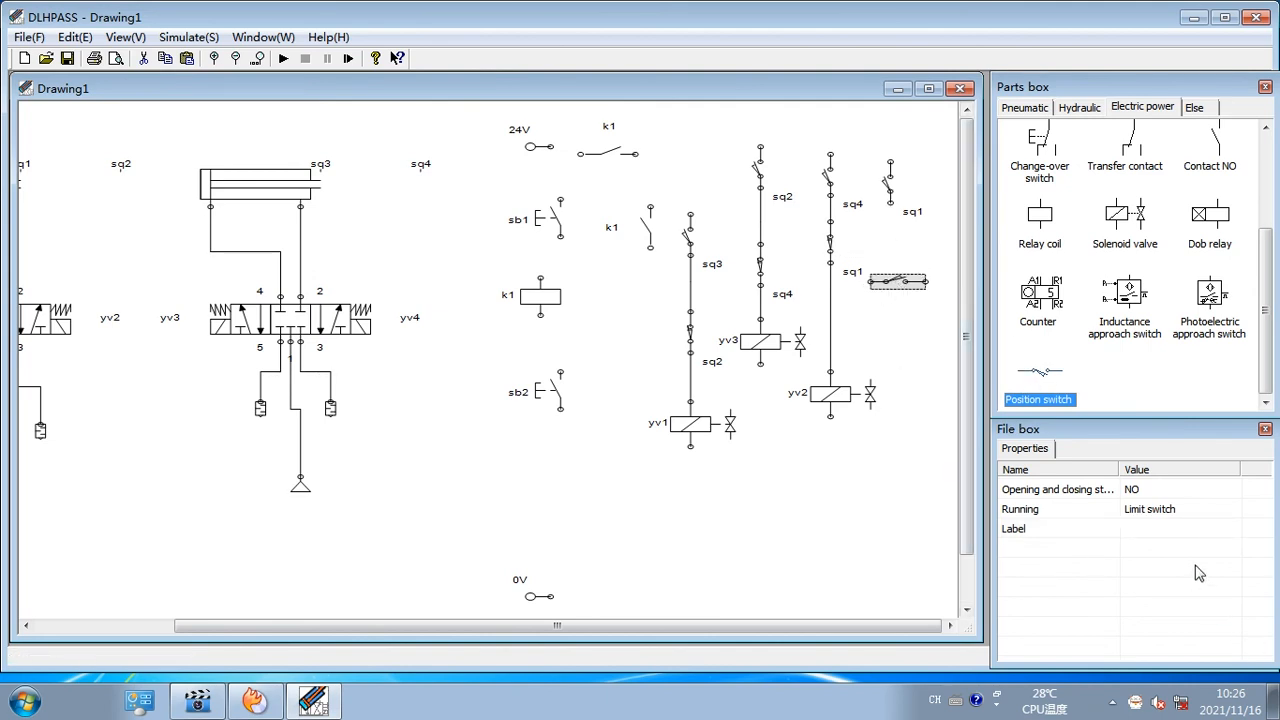
left_click(1160, 495)
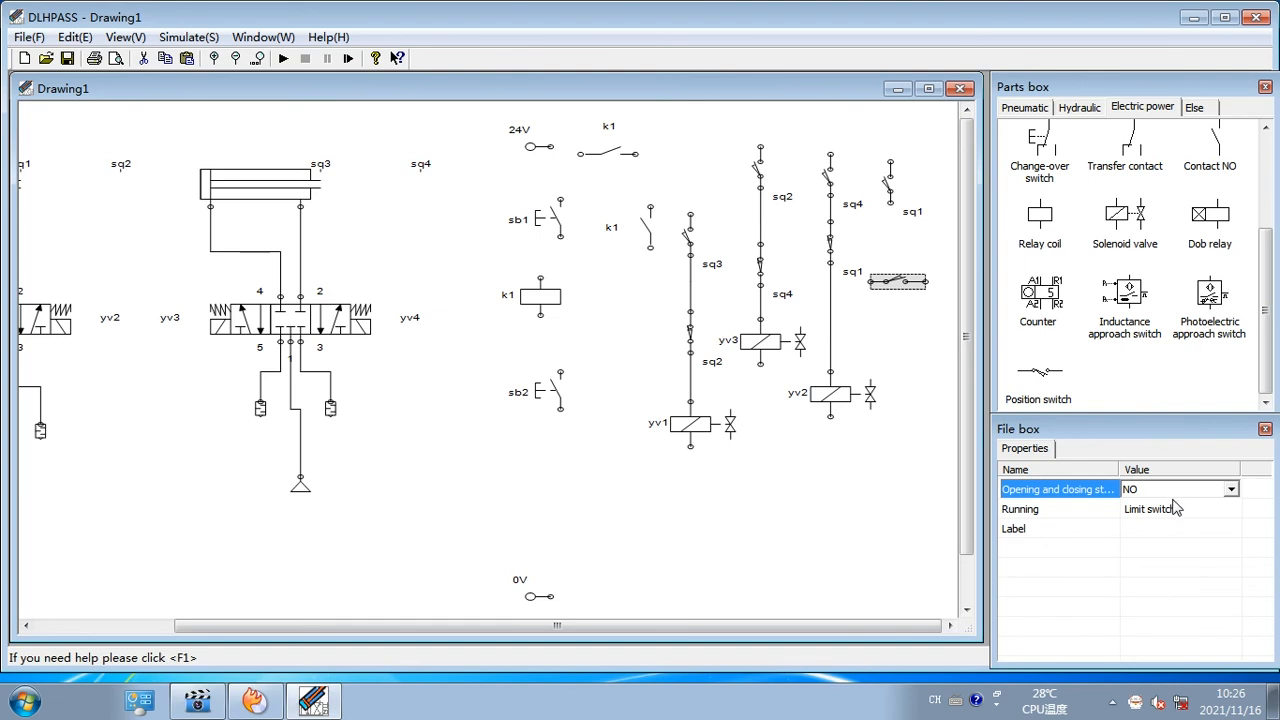
left_click(1175, 492)
left_click(1176, 503)
left_click(1142, 528)
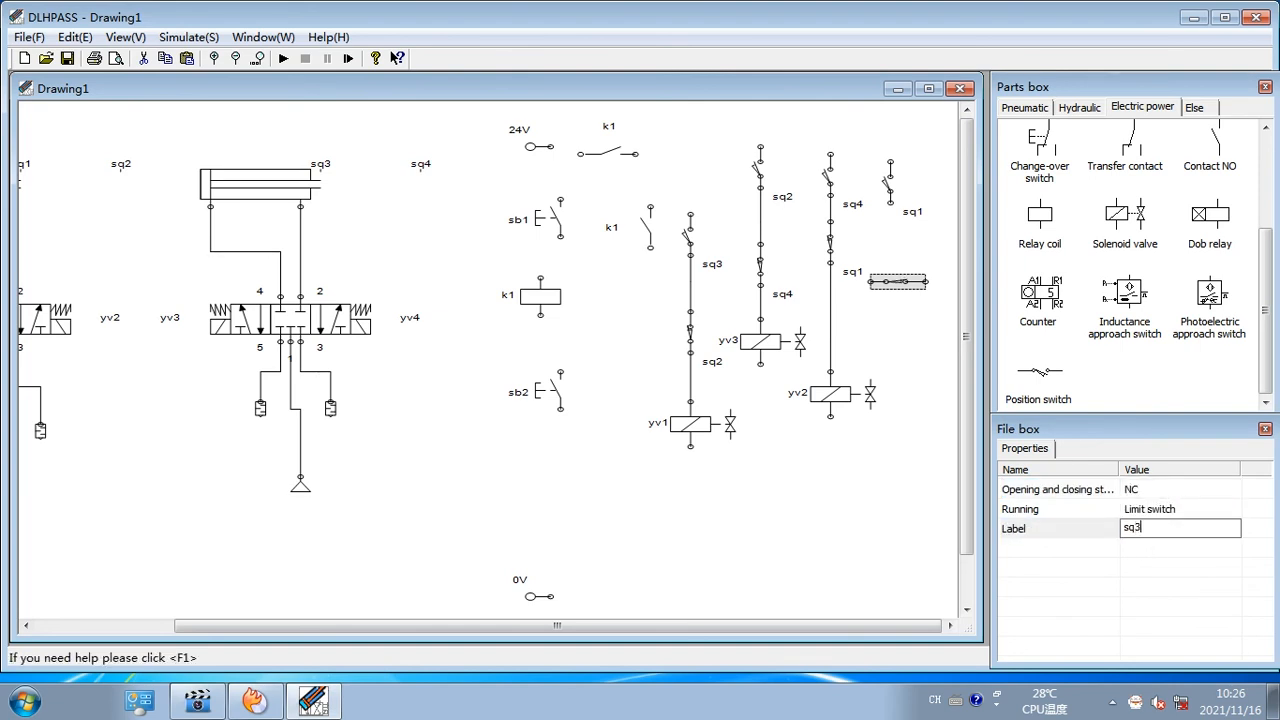
key("Return")
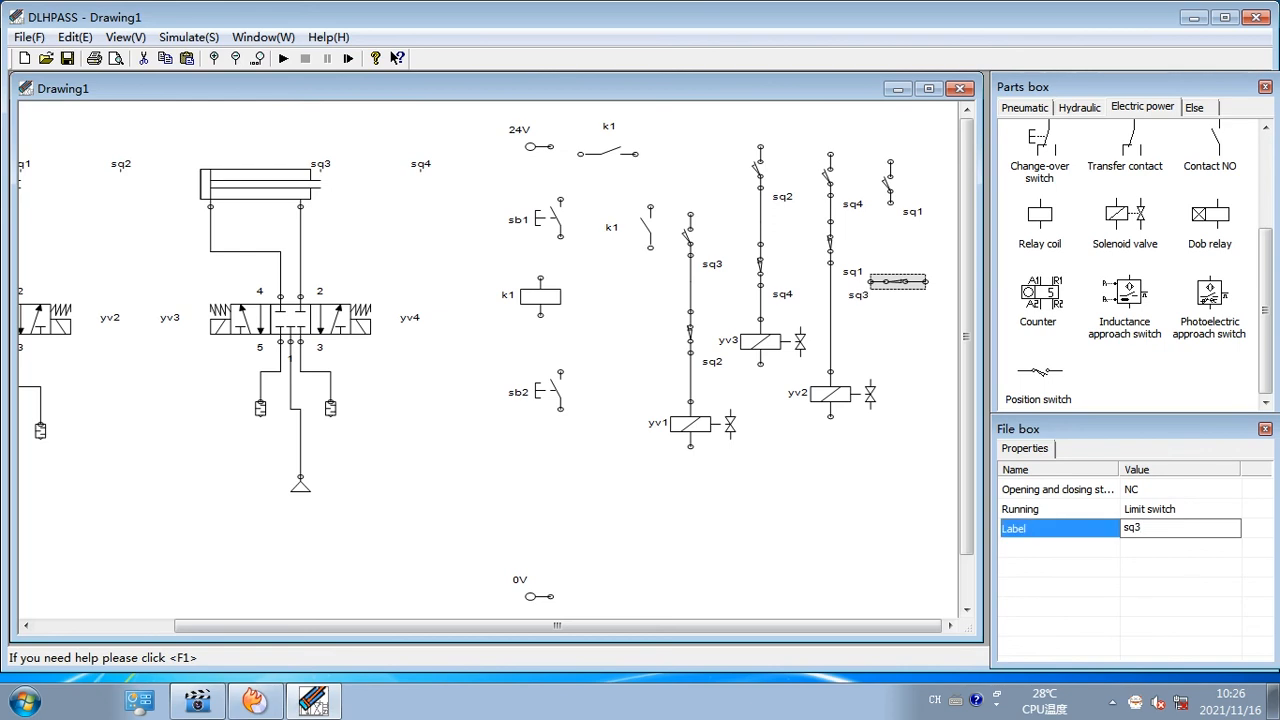
Place a solenoid valve below the normally closed sq3 switch, and rotate sq3 by 90° in line under the normally open sq1
left_click_drag(1116, 225, 903, 350)
right_click(900, 281)
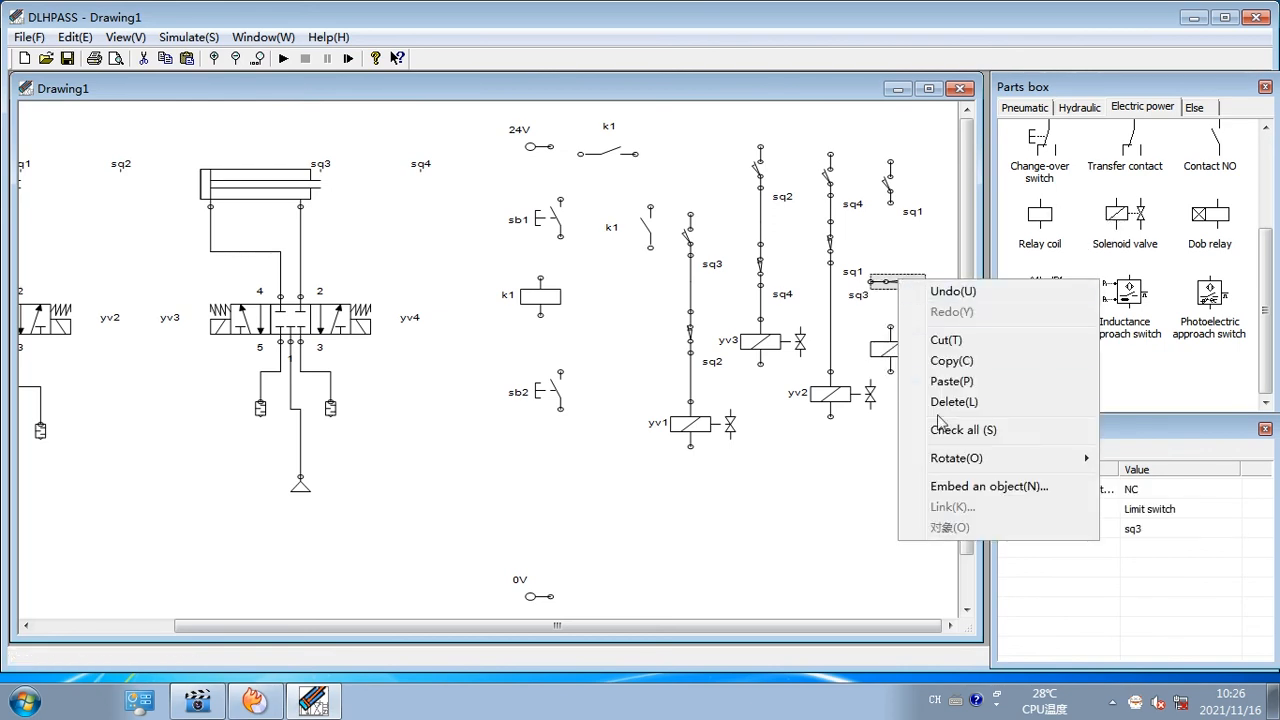
mouse_move(998, 470)
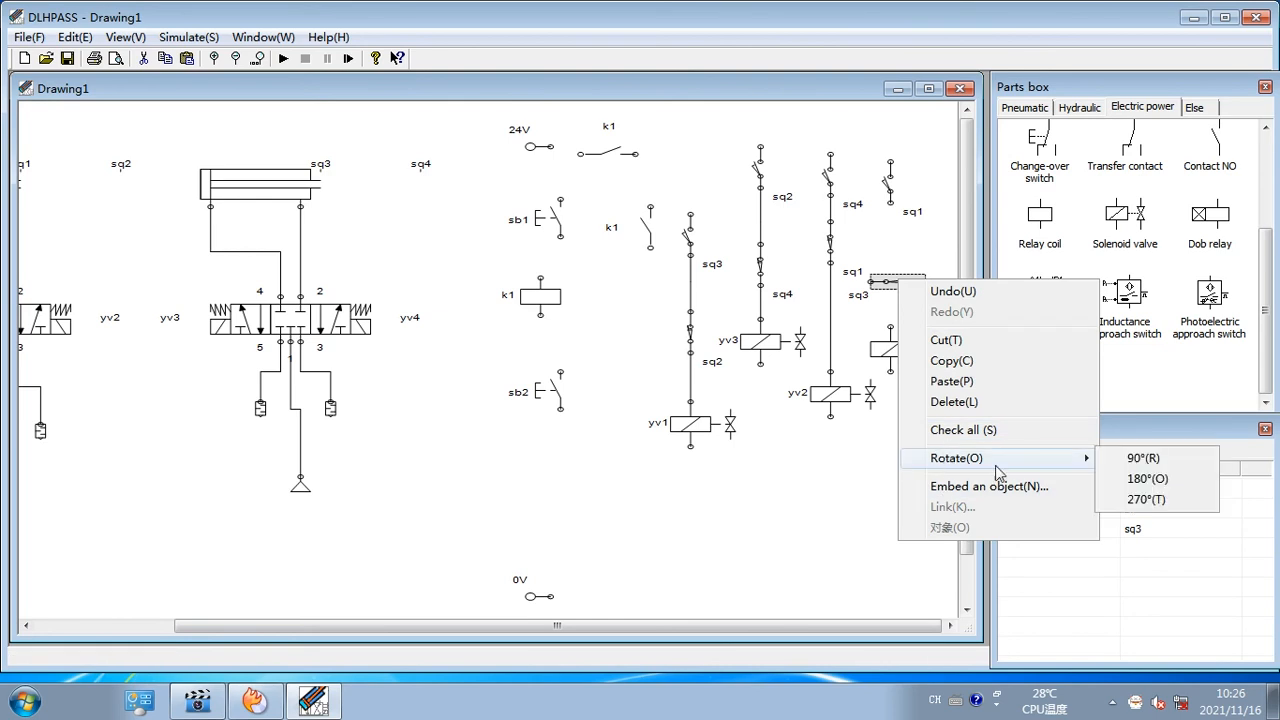
left_click(1140, 458)
left_click_drag(880, 295, 890, 265)
Label the solenoid valve below the normally closed sq3 switch yv4
left_click(895, 355)
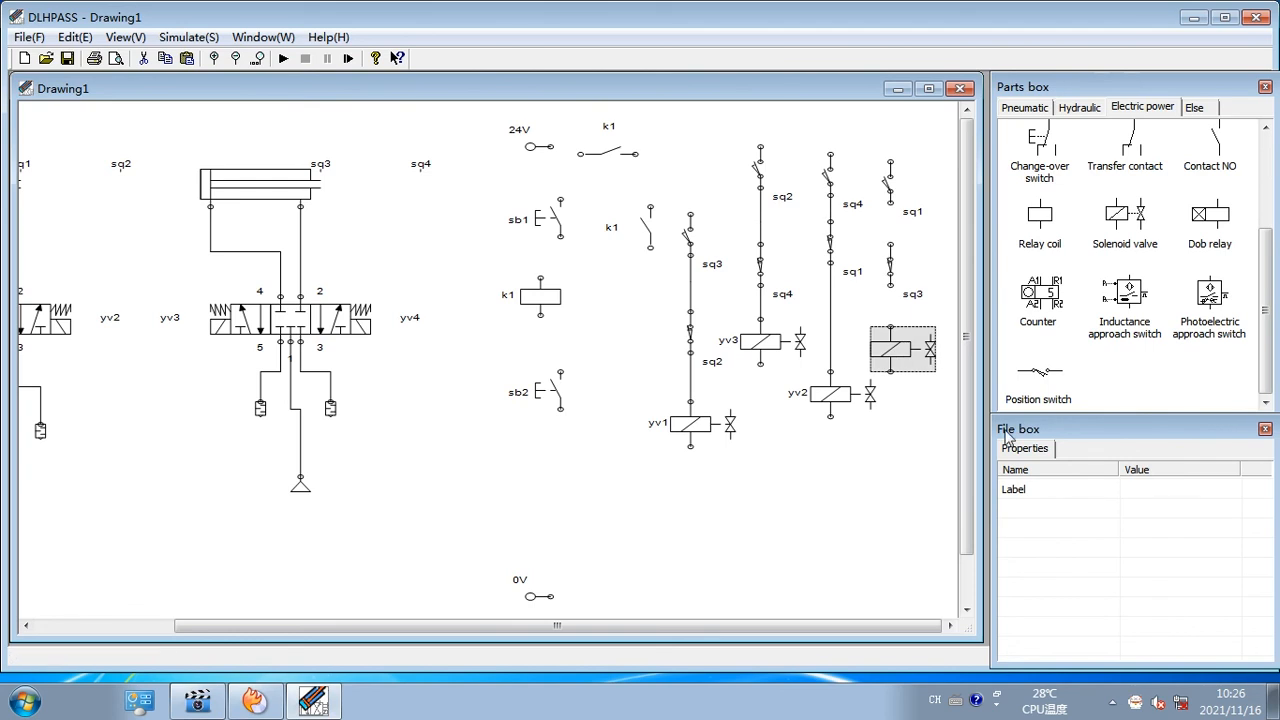
left_click(1133, 489)
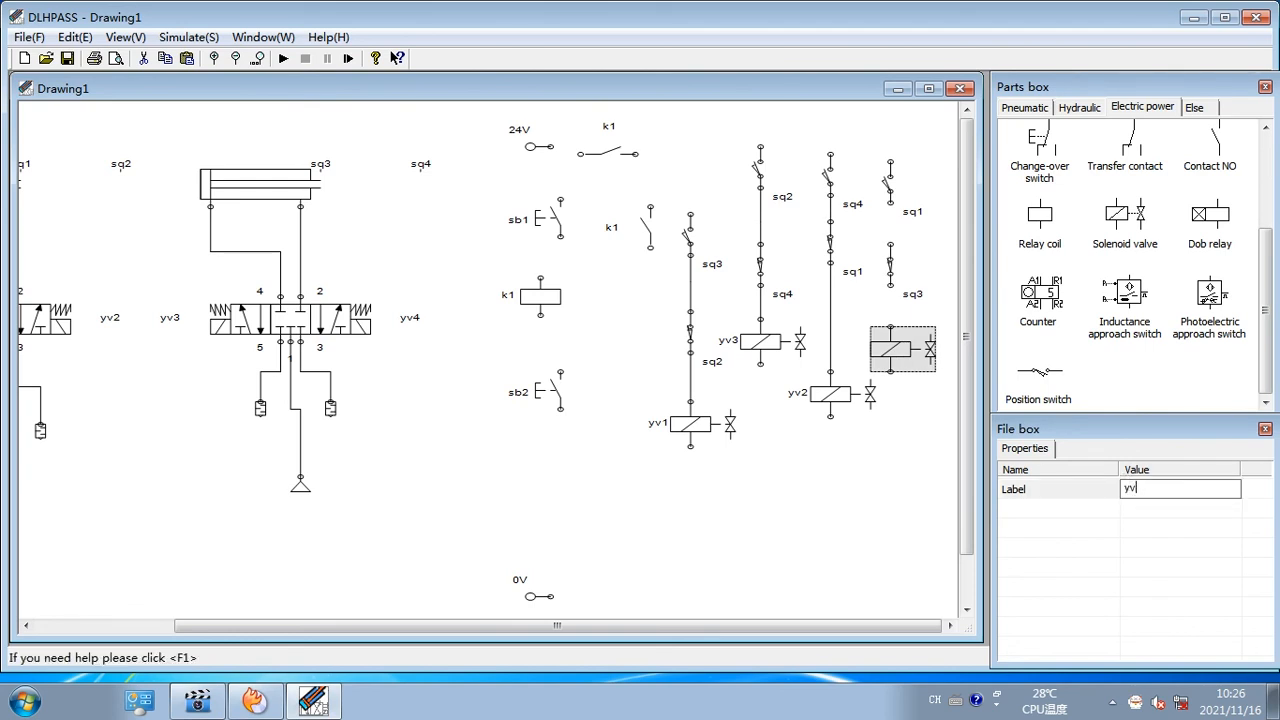
key("Return")
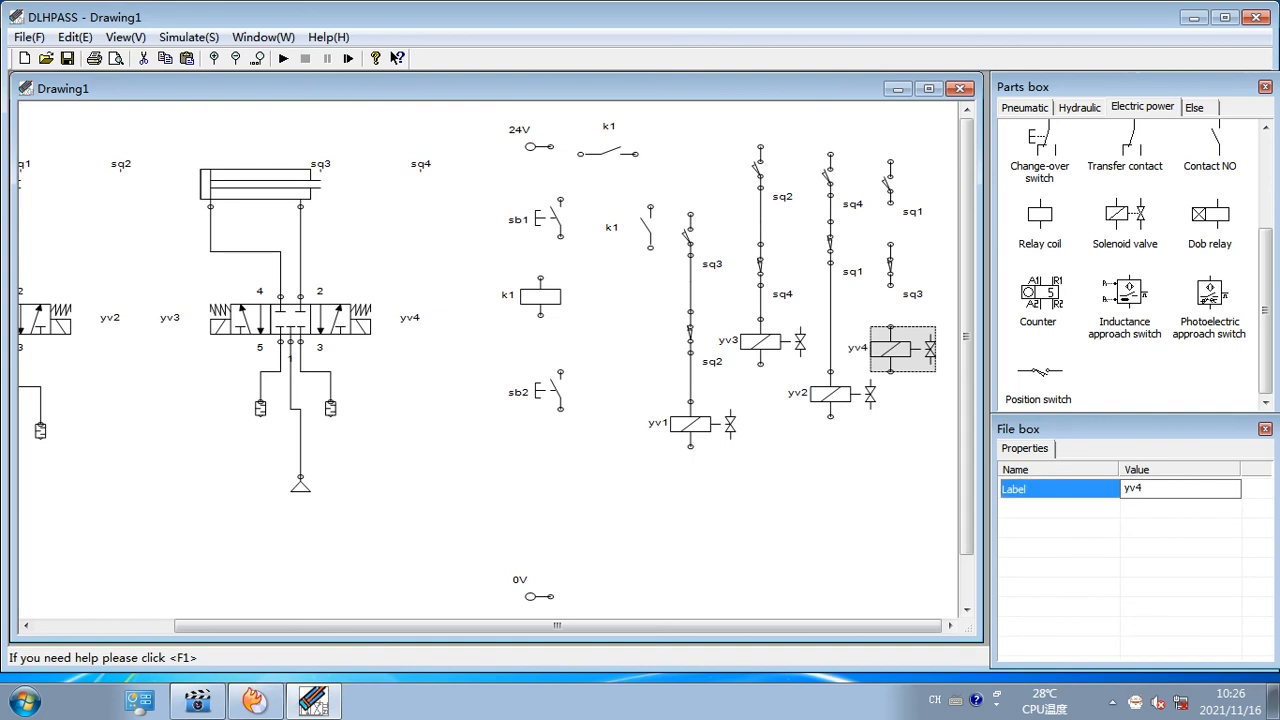
Wire the normally open sq1, normally closed sq3 and yv4 solenoid in series, aligning them in one straight vertical column
left_click_drag(903, 349, 913, 341)
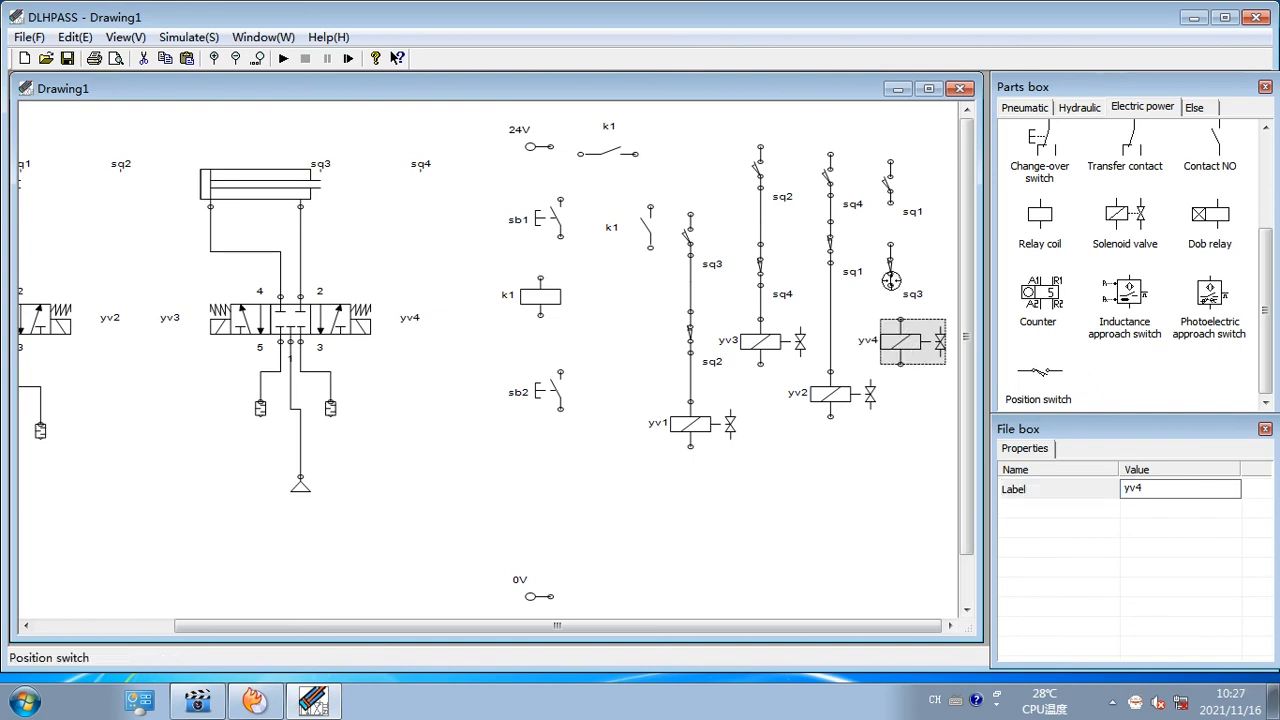
left_click_drag(891, 283, 900, 320)
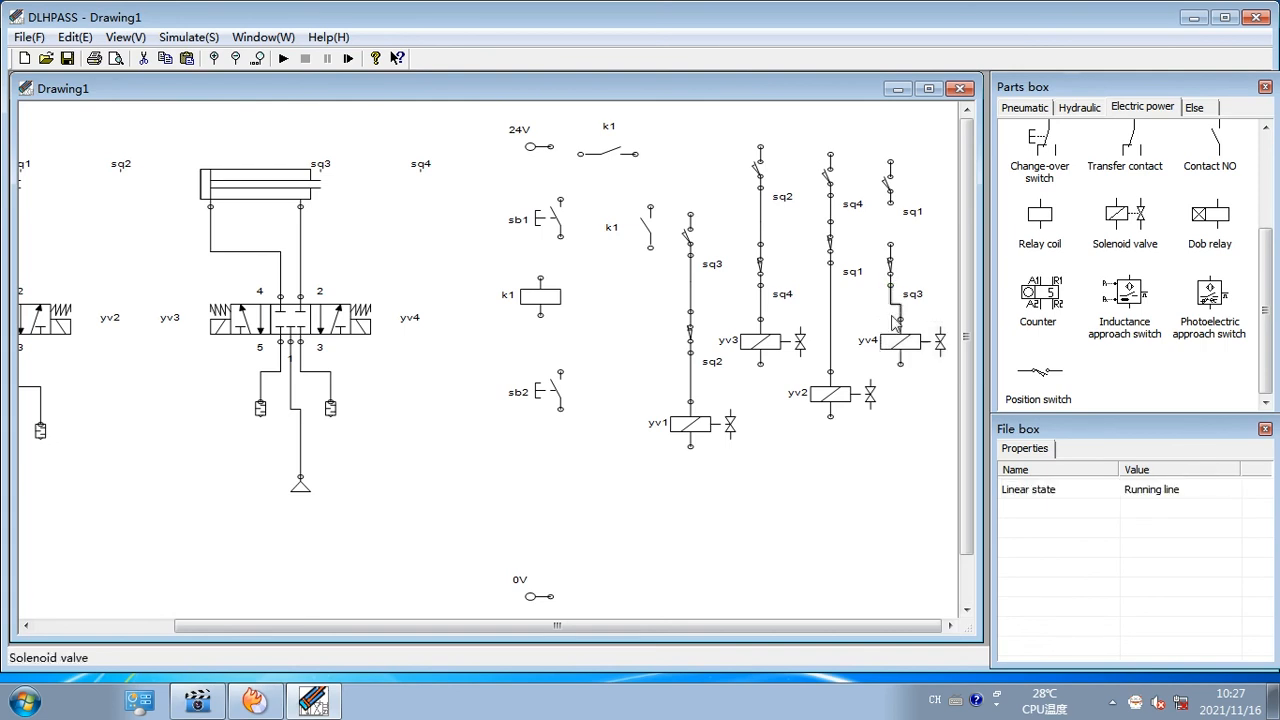
left_click(896, 265)
mouse_move(886, 202)
left_mouse_down()
mouse_move(900, 255)
mouse_move(900, 241)
left_mouse_up()
left_click_drag(888, 190, 898, 190)
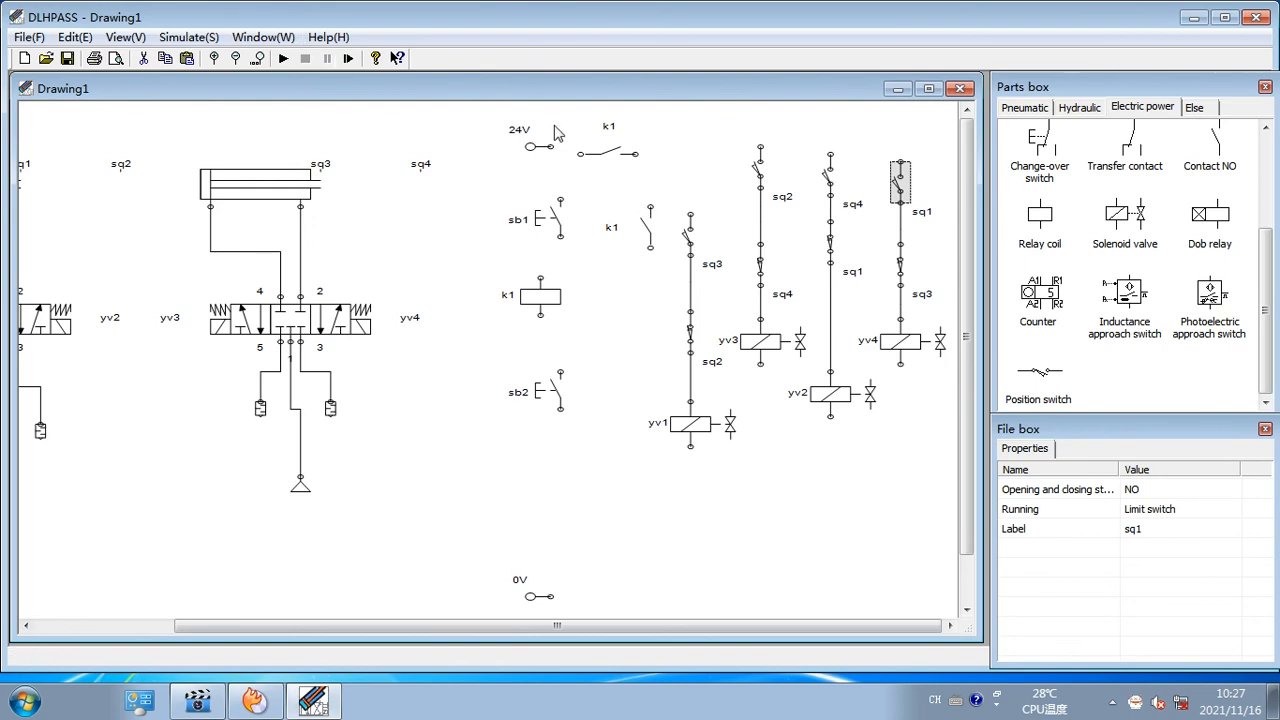
Wire the 24V terminal, sb1 push button, k1 relay coil, sb2 push button and 0V terminal in series in one vertical column
left_click_drag(549, 147, 560, 199)
left_click_drag(543, 298, 554, 303)
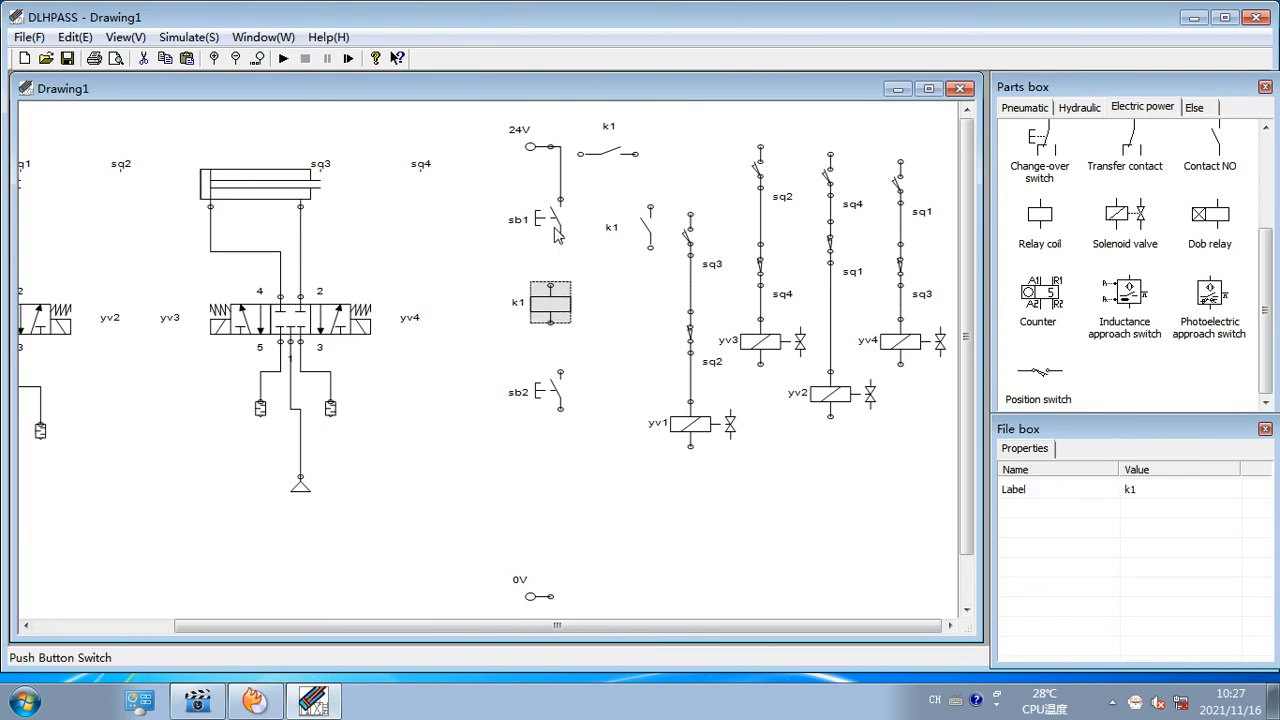
left_click_drag(561, 234, 543, 322)
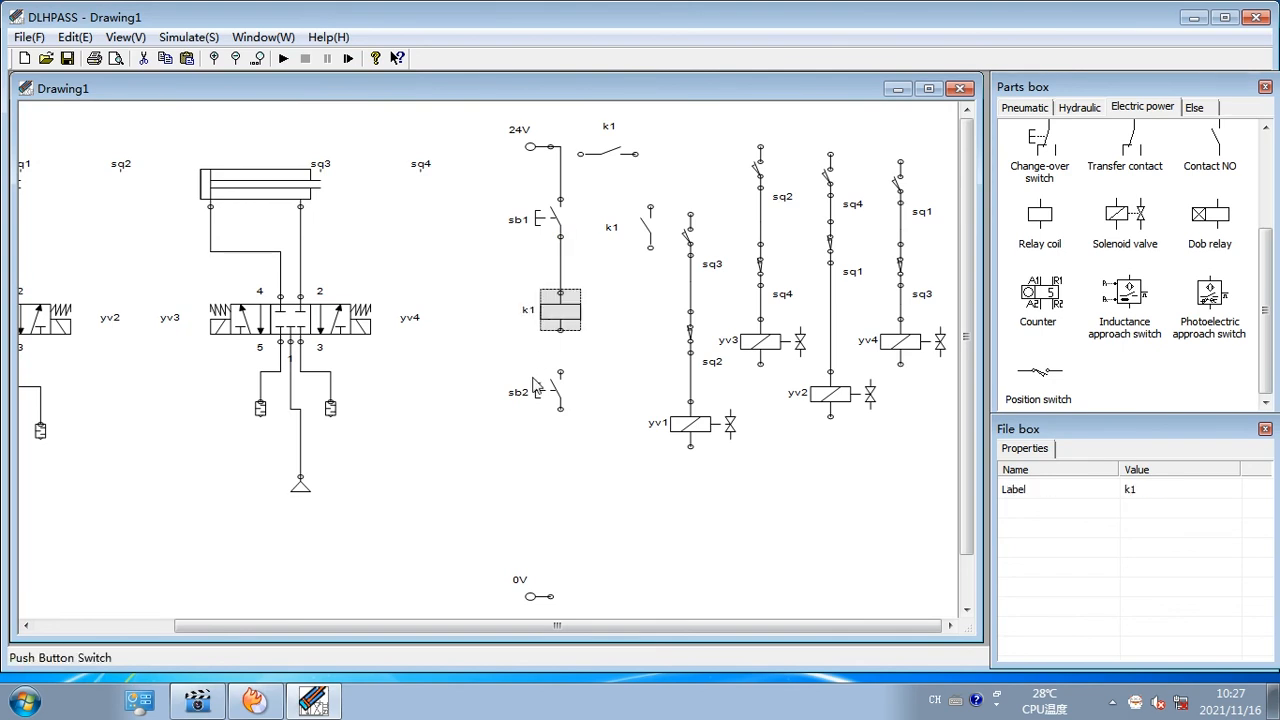
left_click_drag(561, 330, 553, 594)
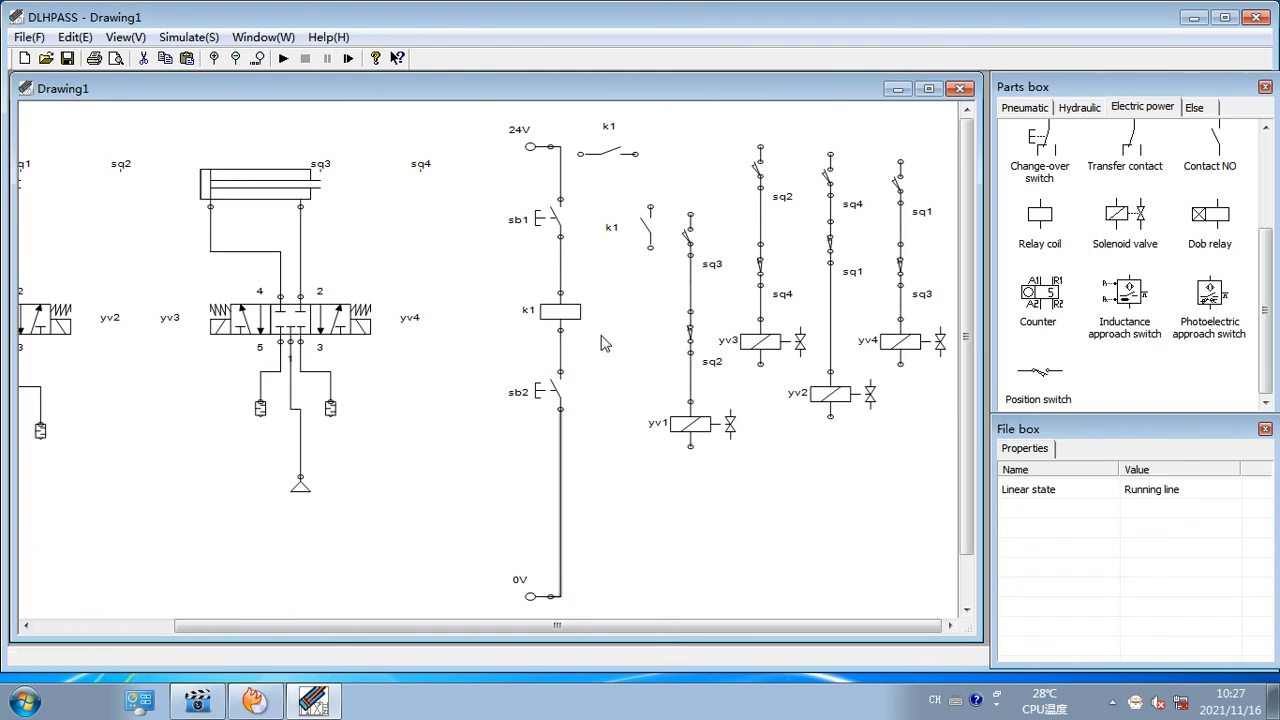
Connect the horizontal k1 contact to the 24V line and wire the vertical k1 contact in parallel with sb1
left_click(588, 156)
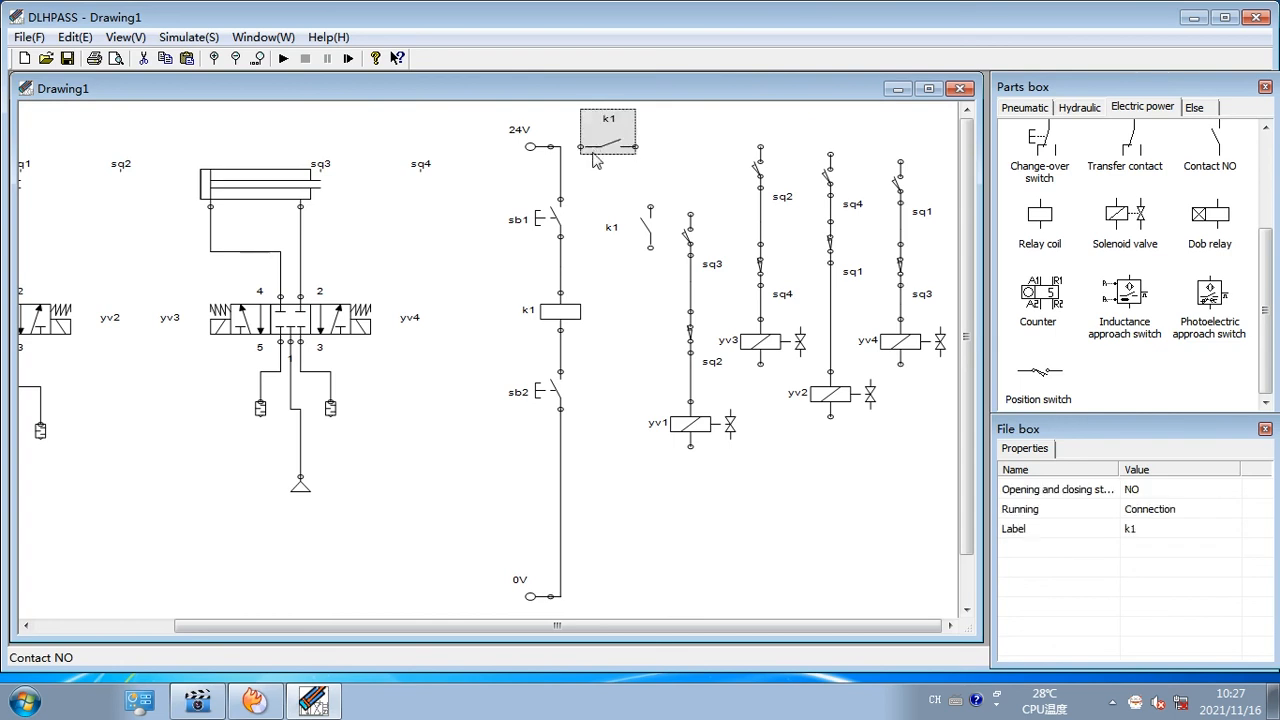
left_click_drag(581, 147, 560, 147)
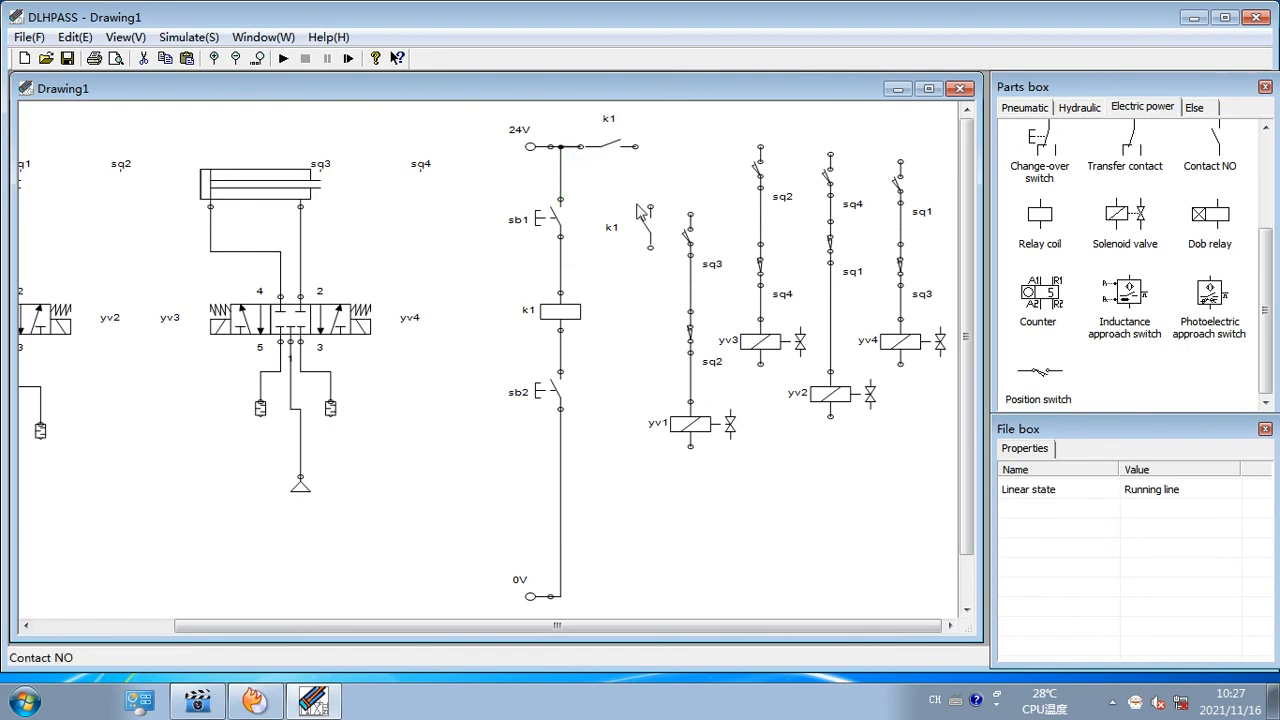
left_click_drag(660, 227, 560, 184)
left_click_drag(620, 232, 560, 258)
Connect the yv1 and yv3 branches between the horizontal k1 contact's output and the 0V line, routing the return wires straight down
left_click_drag(638, 147, 690, 212)
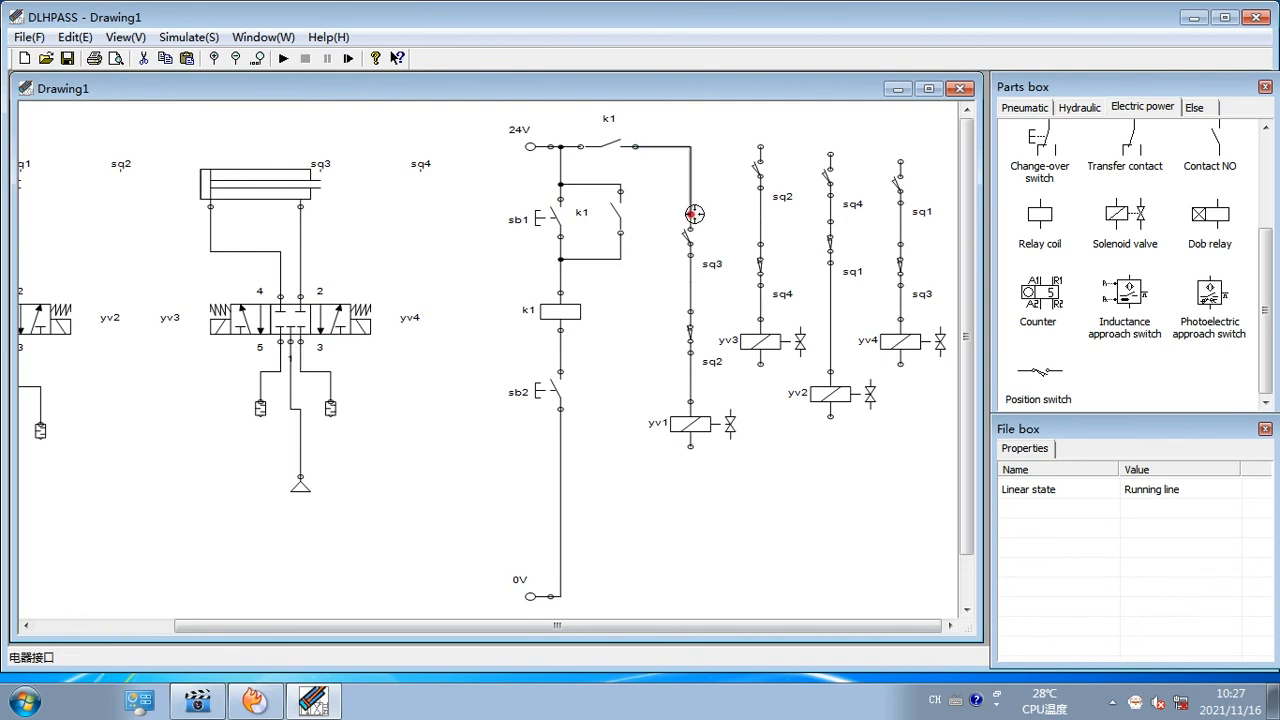
left_click_drag(690, 447, 578, 588)
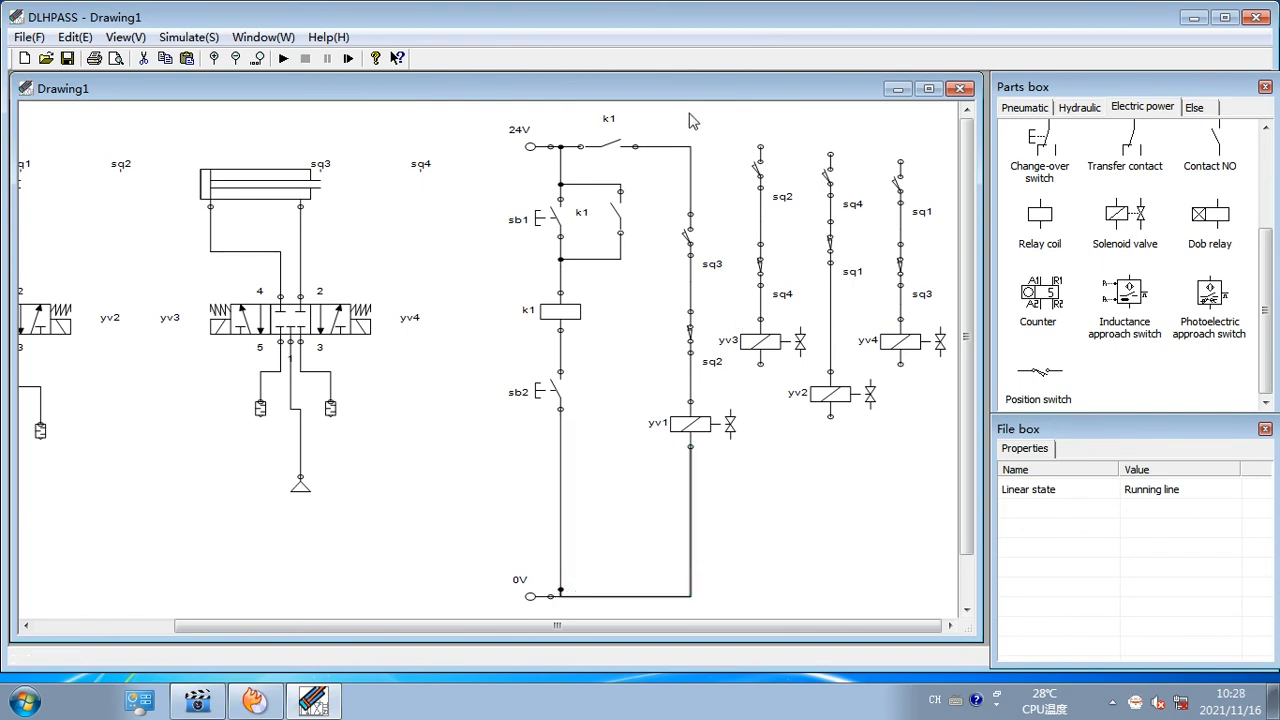
left_click_drag(760, 148, 690, 147)
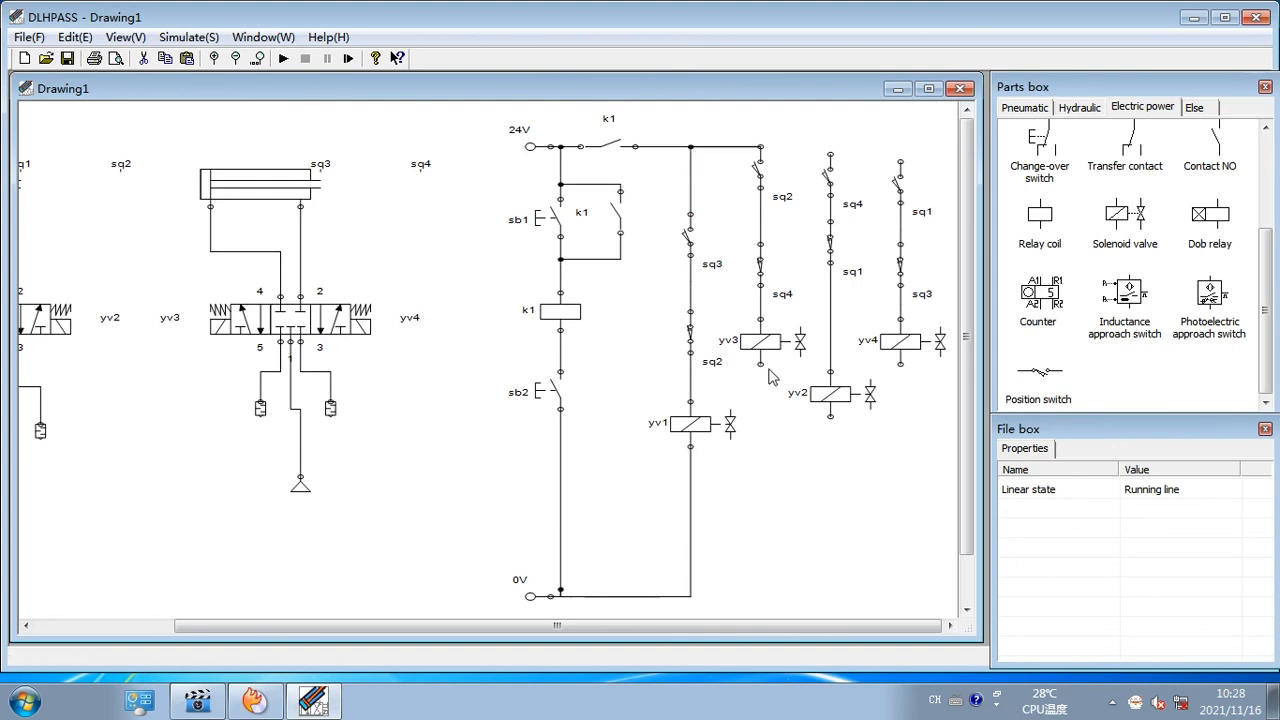
left_click_drag(759, 364, 687, 596)
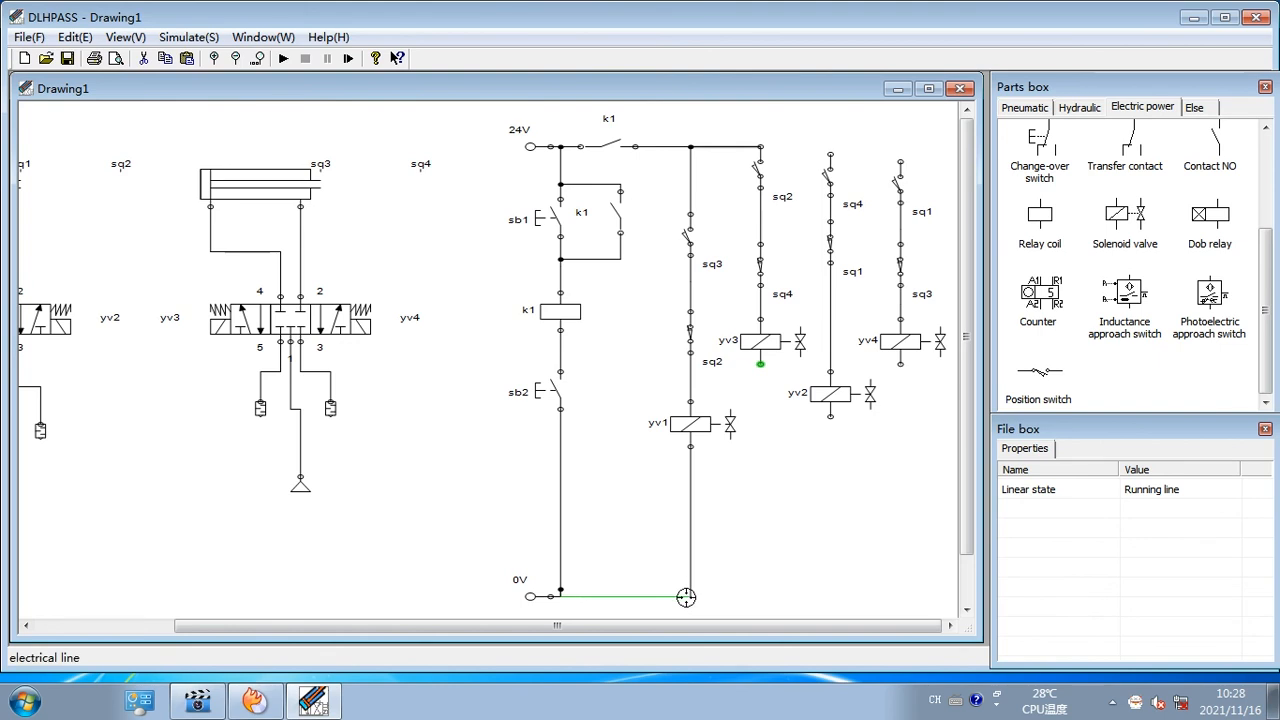
left_click(686, 597)
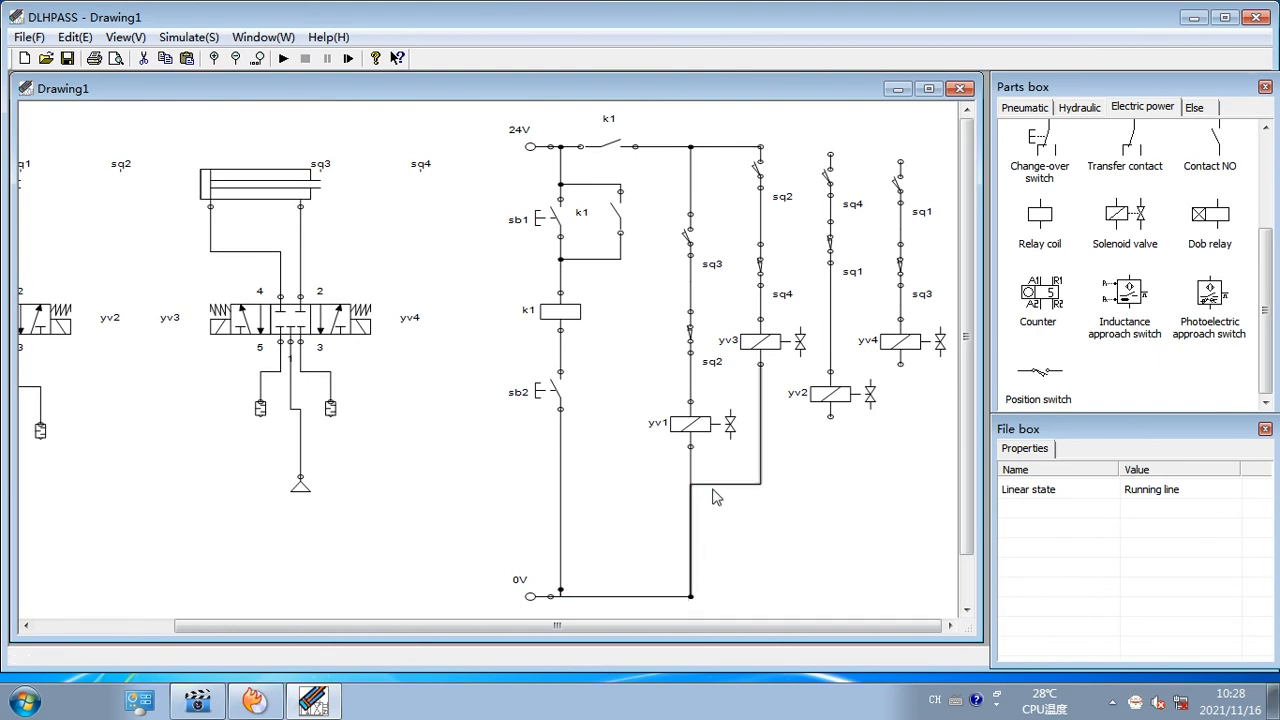
left_click_drag(716, 489, 727, 598)
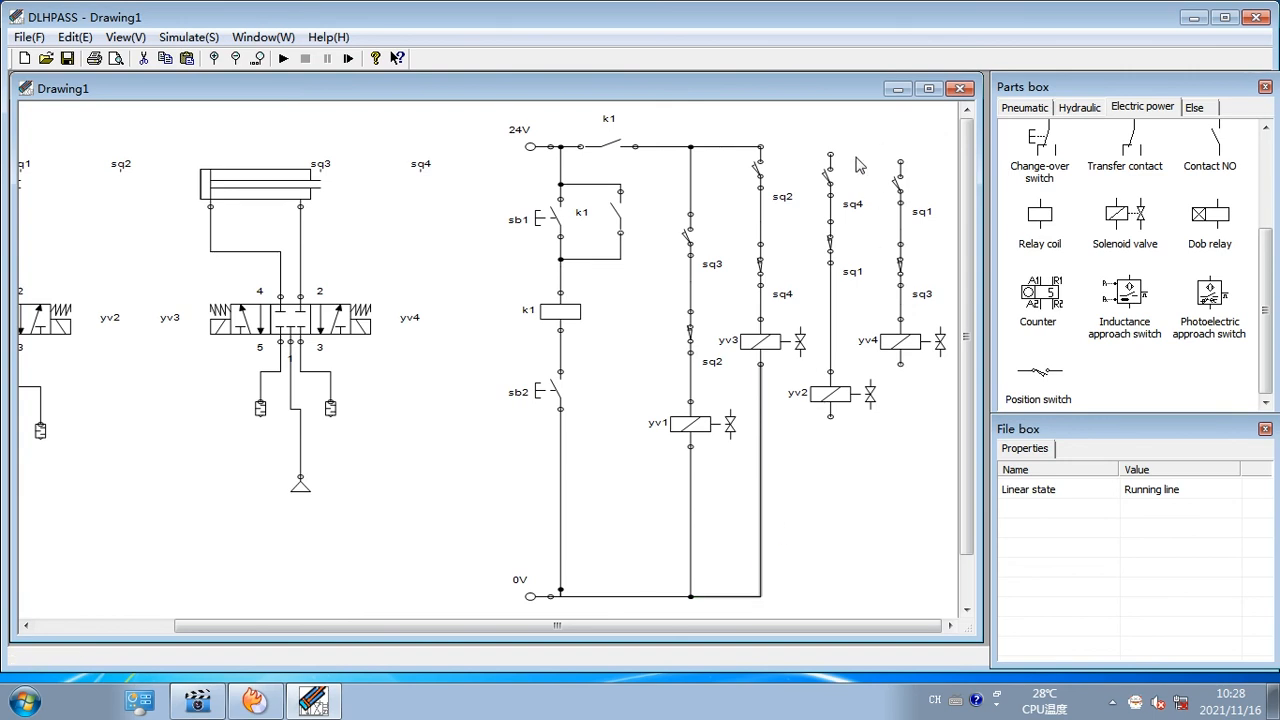
Connect the upper ends of the yv2 and yv4 branches to the k1 output line, lowering sq2 and the yv2 branch's sq4 and sq1
left_click_drag(832, 156, 752, 148)
left_click(760, 178)
left_click_drag(830, 155, 760, 147)
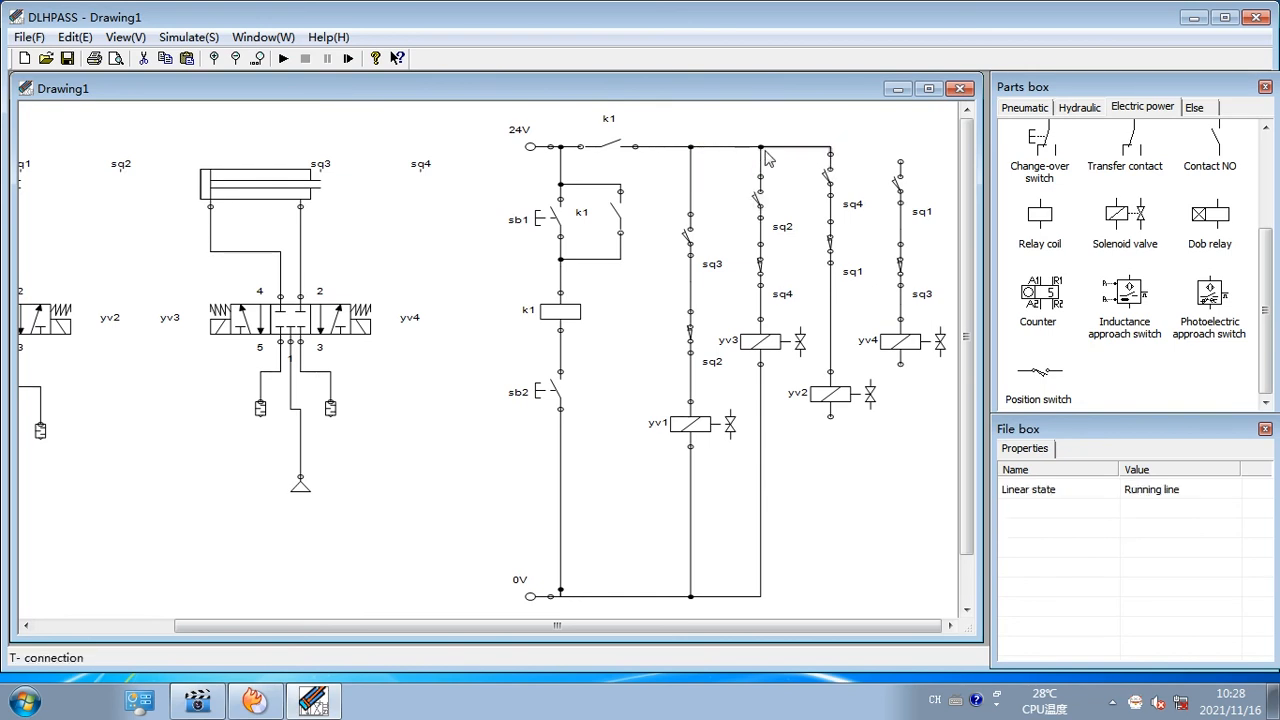
left_click_drag(838, 246, 836, 300)
left_click_drag(830, 185, 830, 210)
left_click_drag(900, 161, 826, 148)
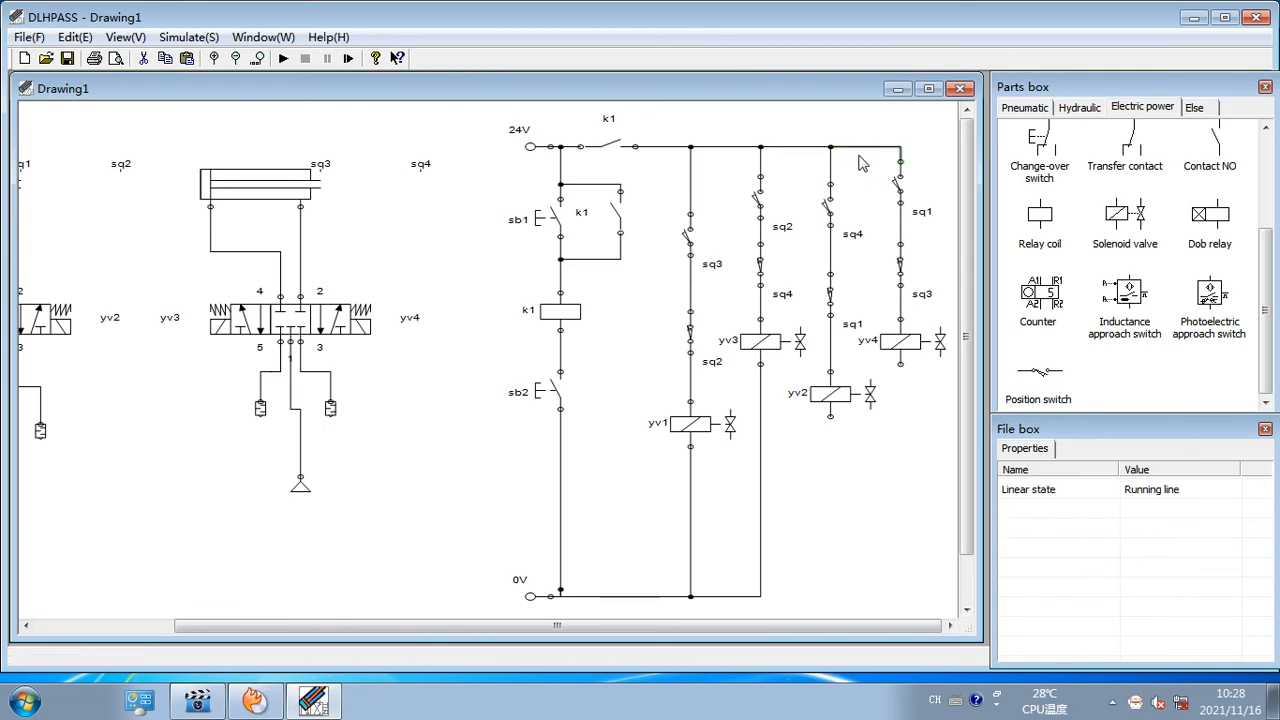
Connect the yv2 and yv4 solenoids to the 0V line, shifting yv4 slightly down
left_click_drag(831, 416, 762, 596)
left_click_drag(900, 364, 836, 604)
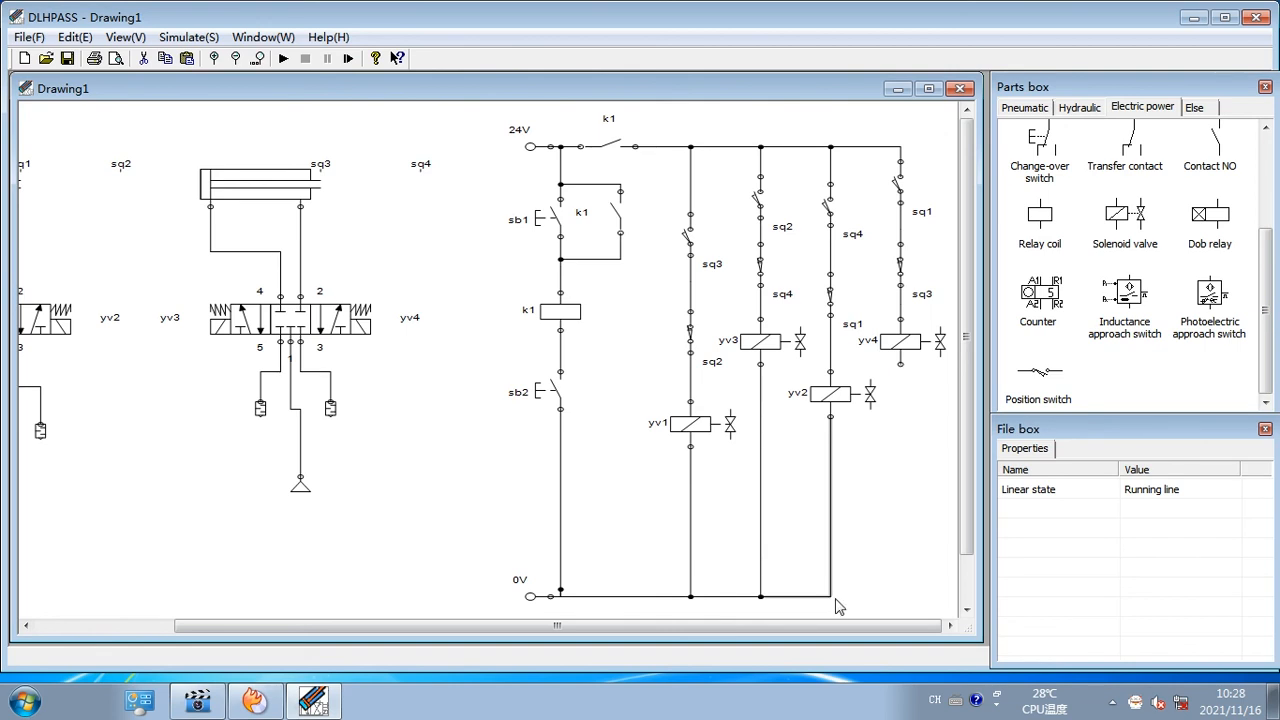
left_click(904, 358)
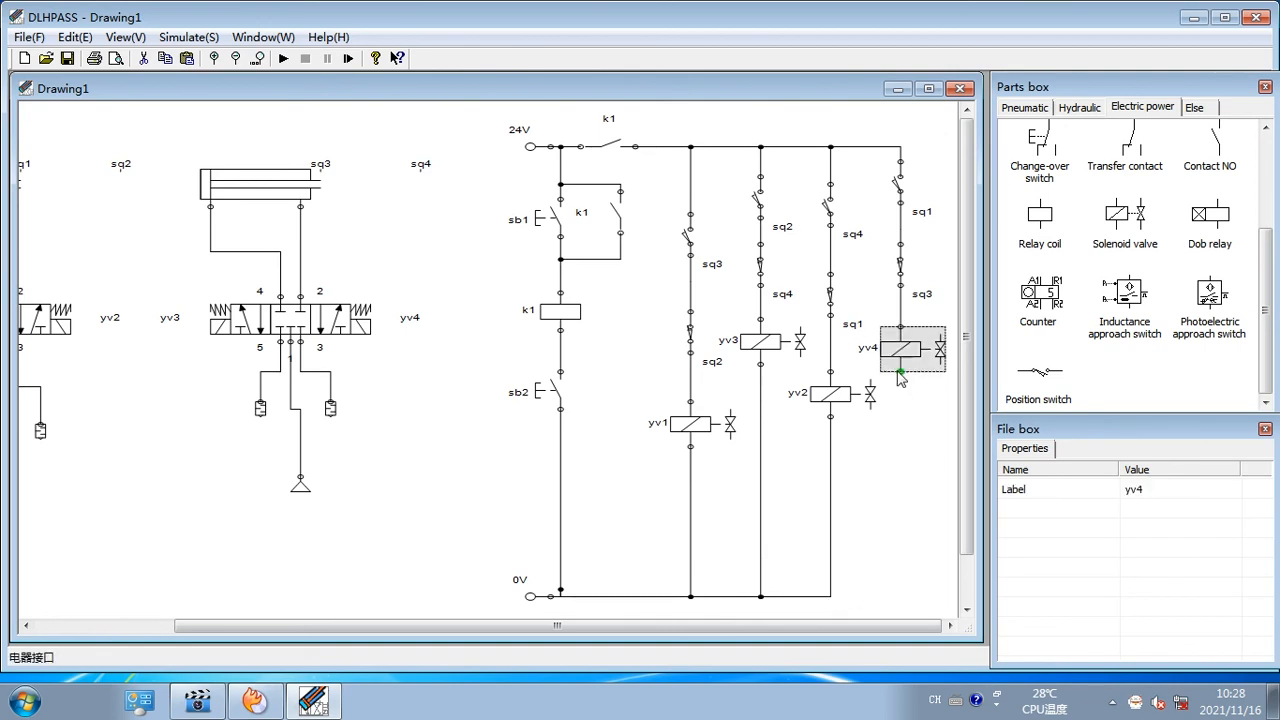
left_click_drag(900, 372, 830, 598)
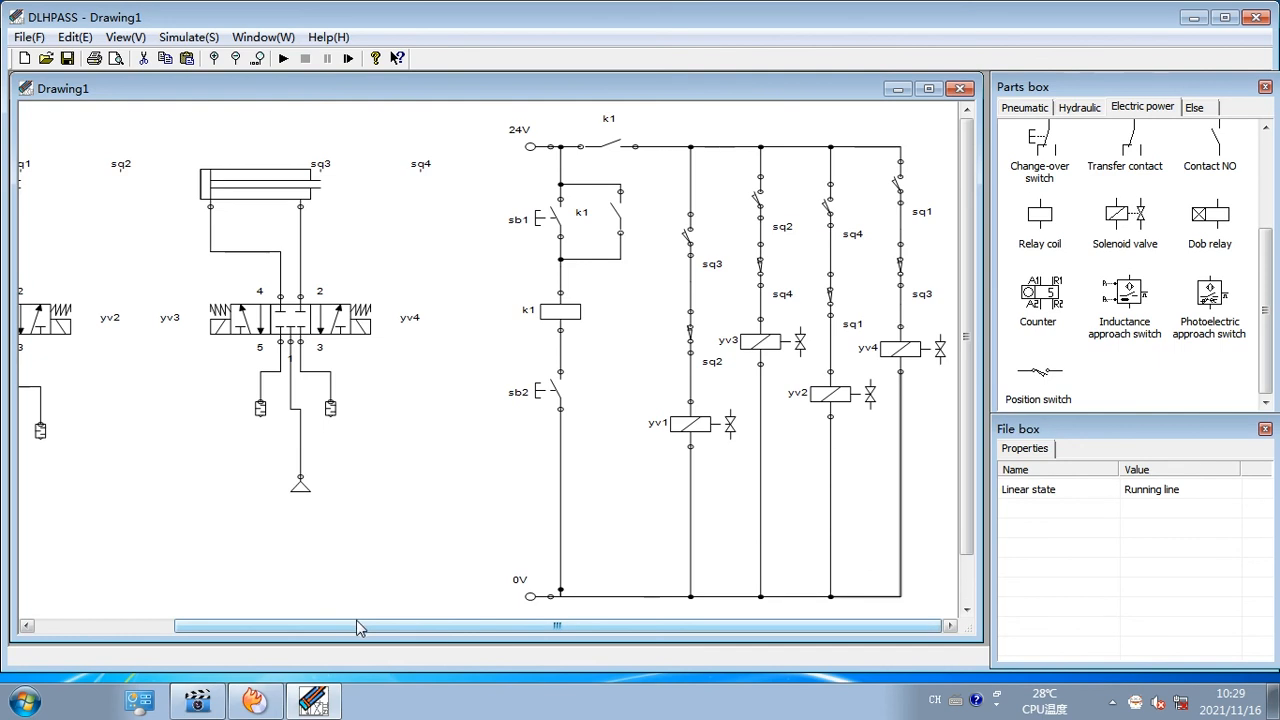
Run the simulation, operate the sb1 and sb2 push buttons to test the circuit, and stop it
mouse_move(357, 623)
left_mouse_down()
mouse_move(321, 625)
mouse_move(205, 567)
left_mouse_up()
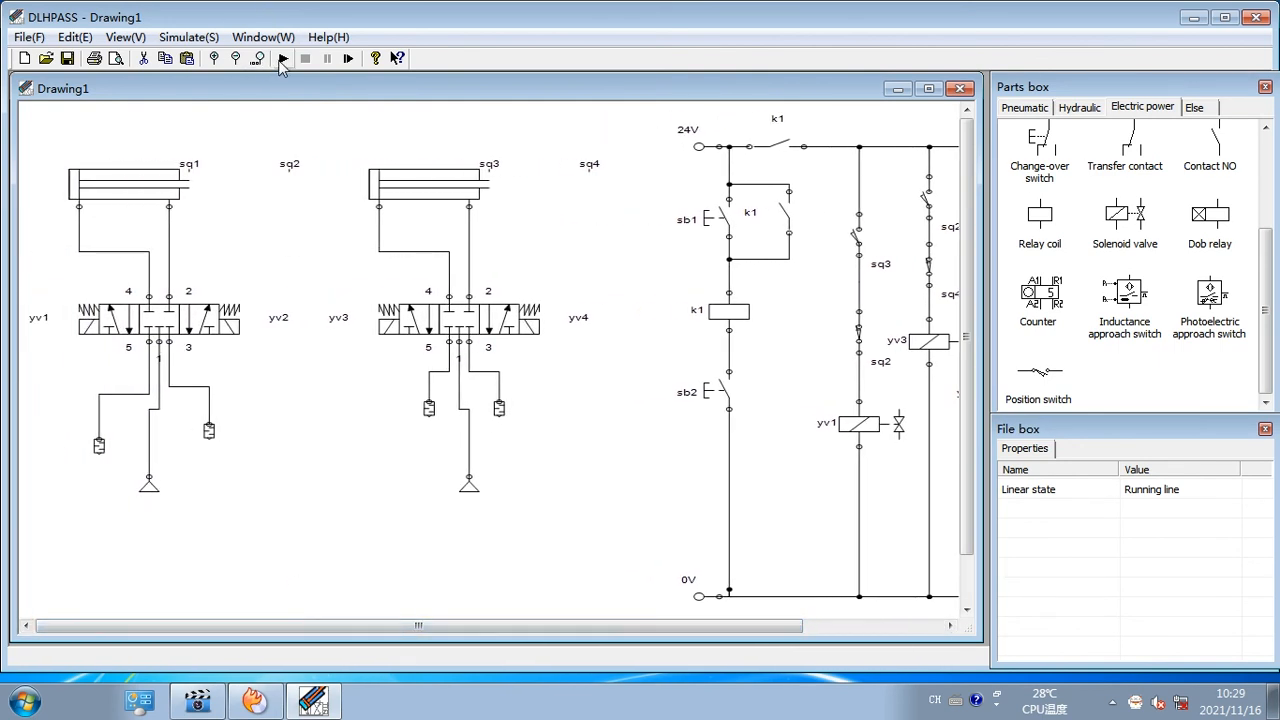
left_click(284, 58)
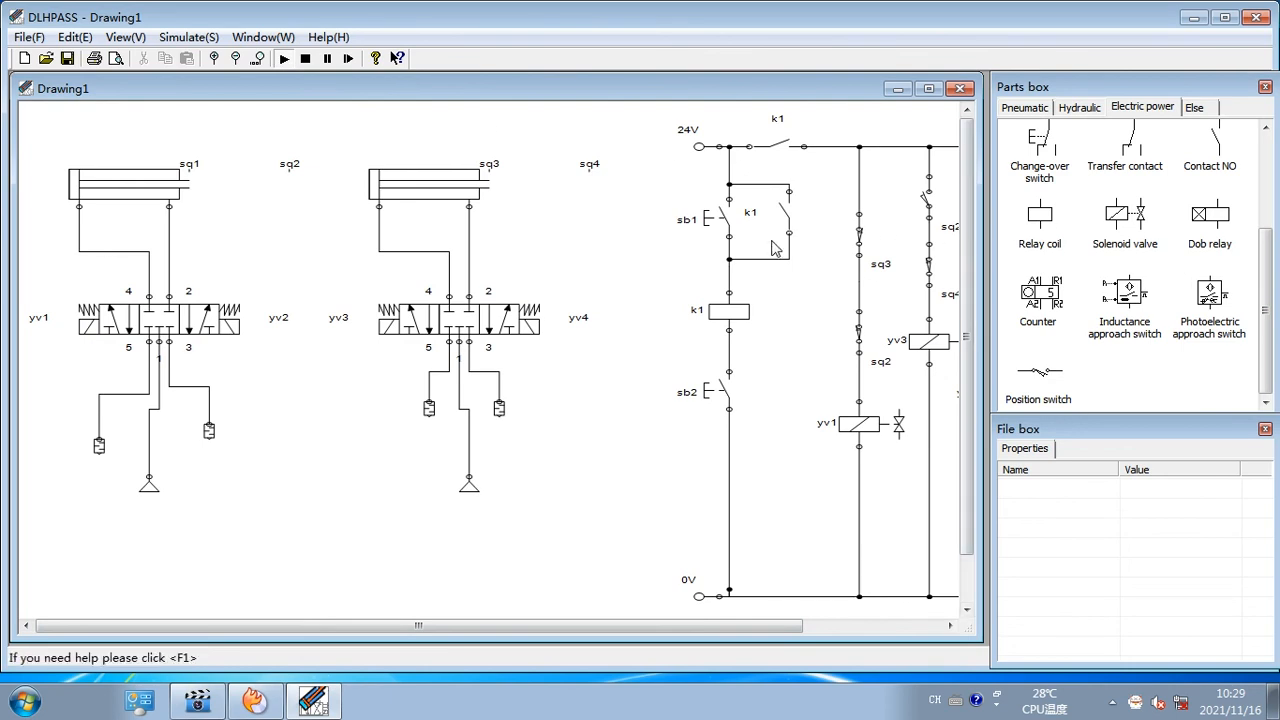
left_click(729, 220)
left_click(742, 210)
left_click(725, 388)
left_click(306, 58)
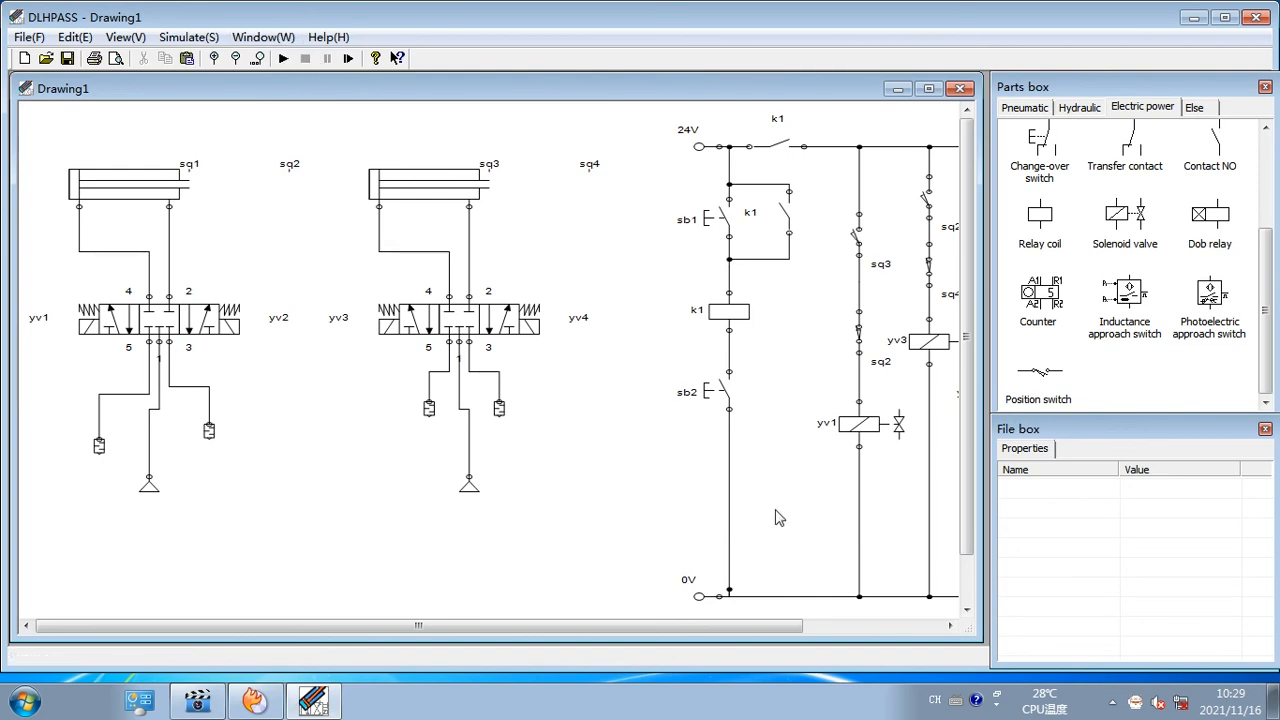
Set the sb2 push button's opening and closing state to NC
left_click(728, 395)
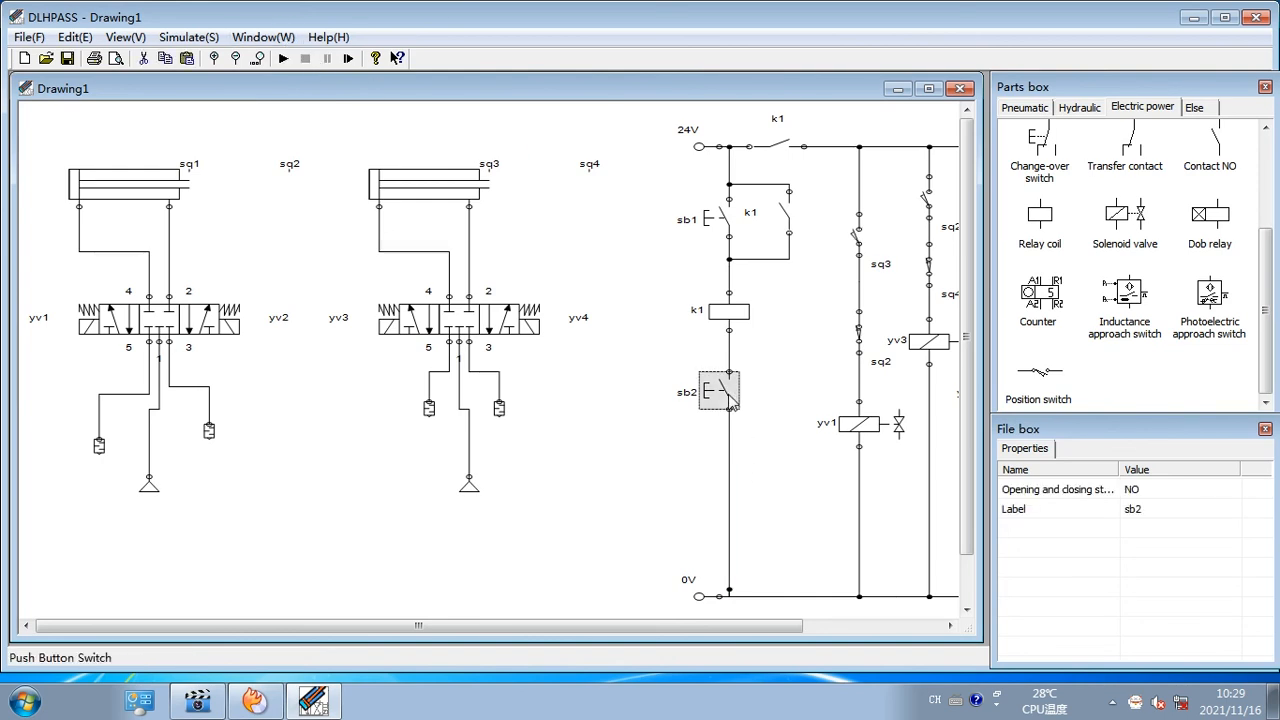
left_click(1219, 489)
left_click(1230, 489)
left_click(1200, 518)
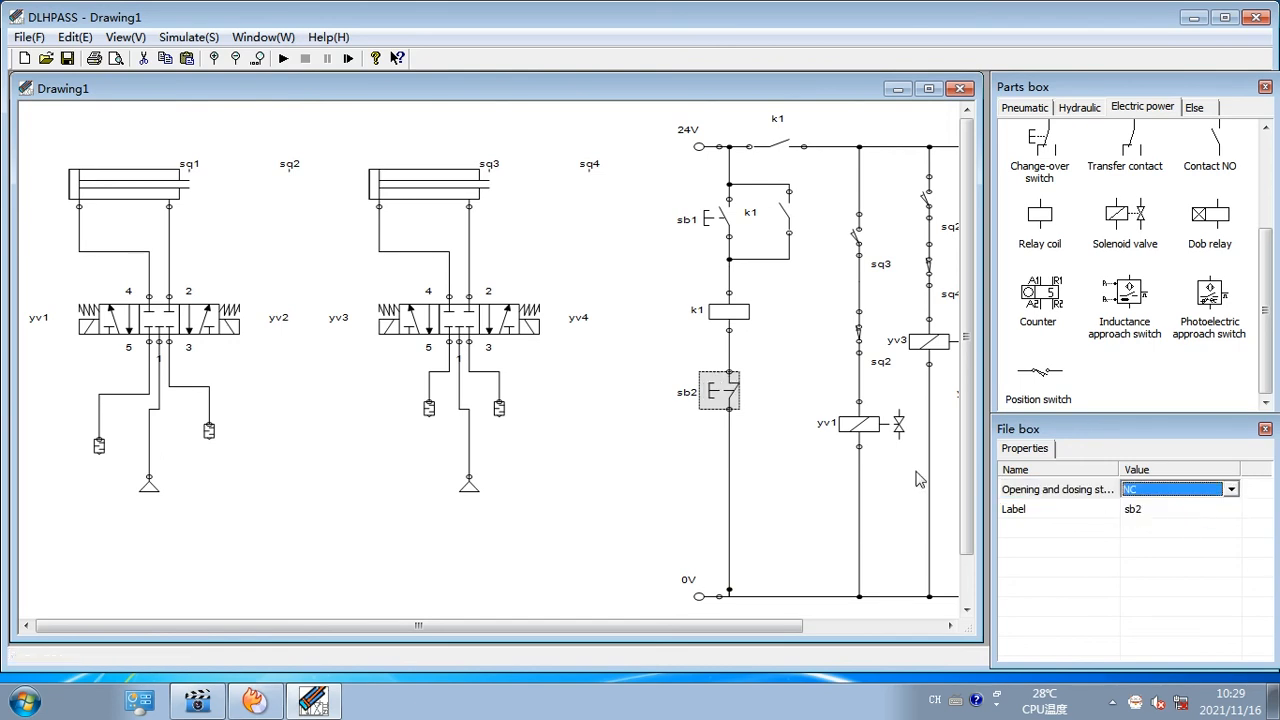
left_click(563, 357)
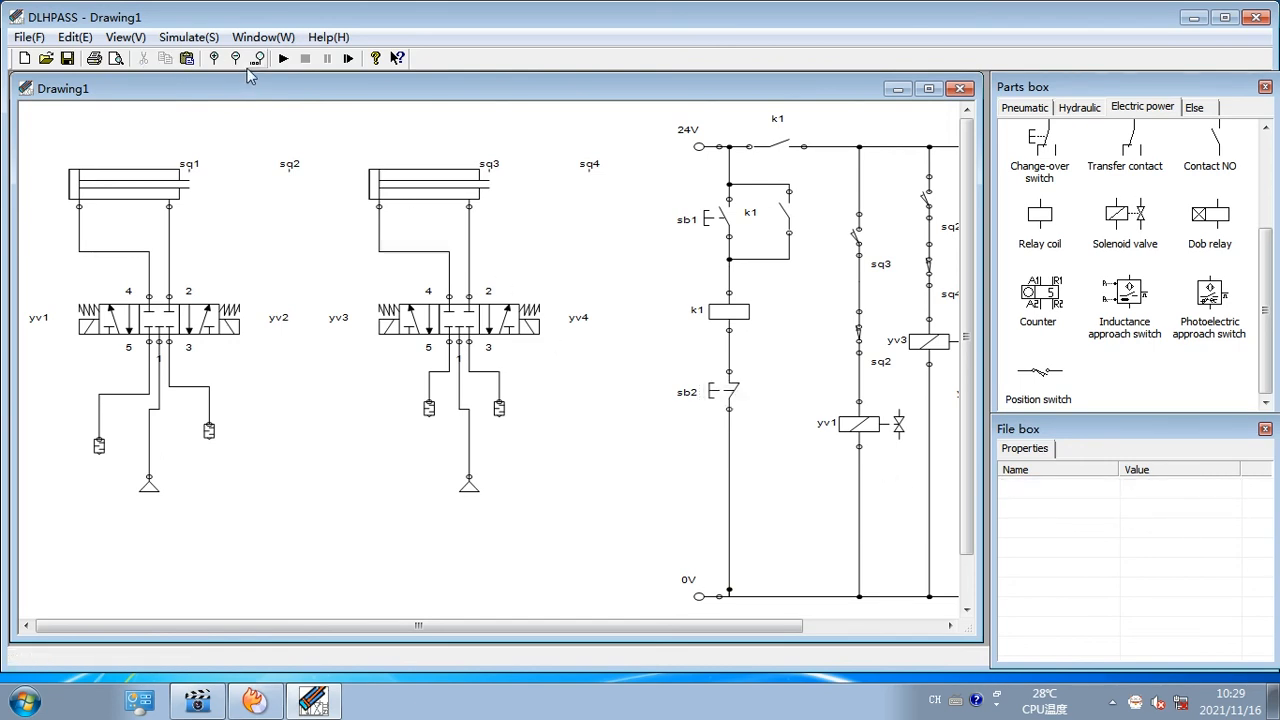
Simulate the circuit again, alternately starting it with sb1 and interrupting it with sb2 to check the cylinder sequence, and end the simulation
left_click(285, 59)
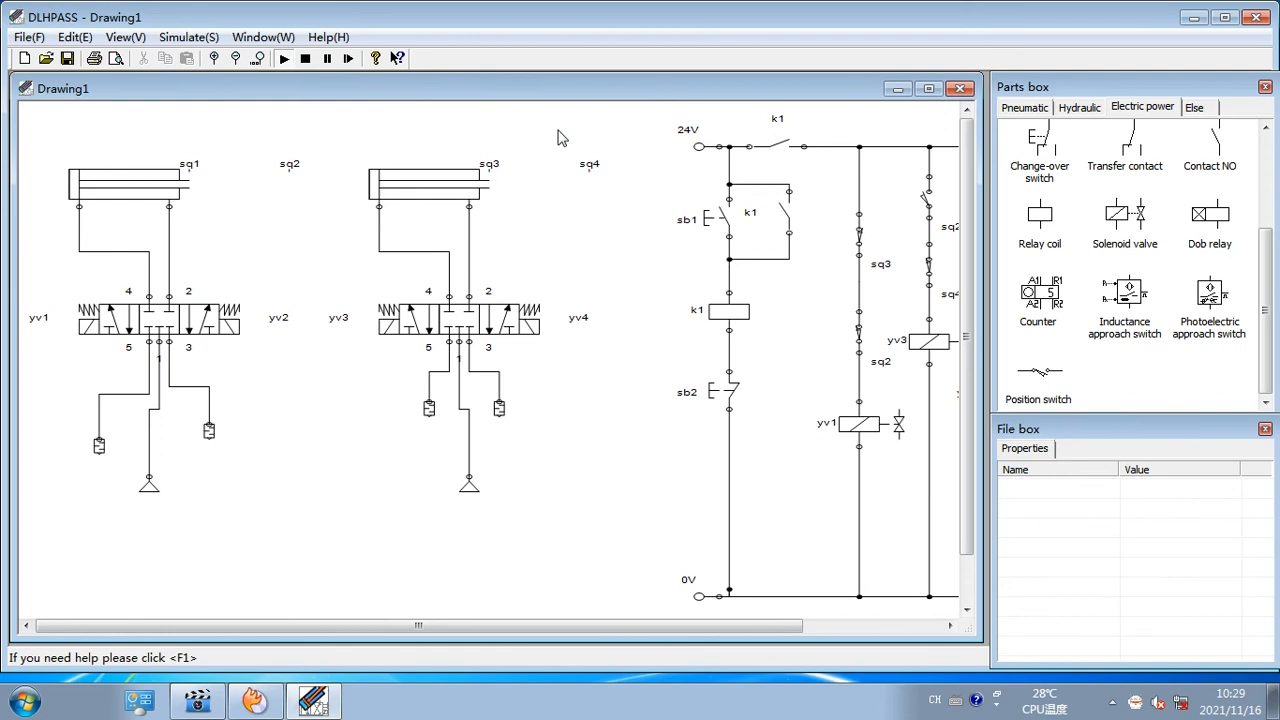
left_click(707, 222)
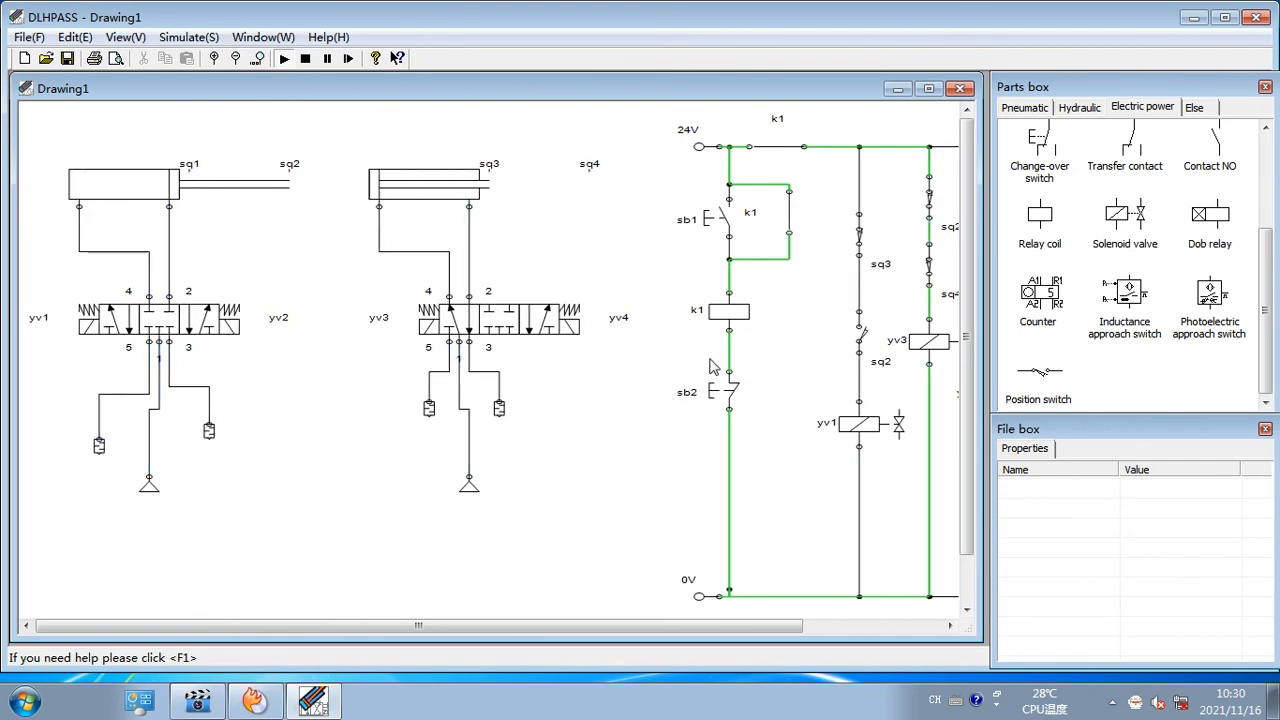
left_click(722, 392)
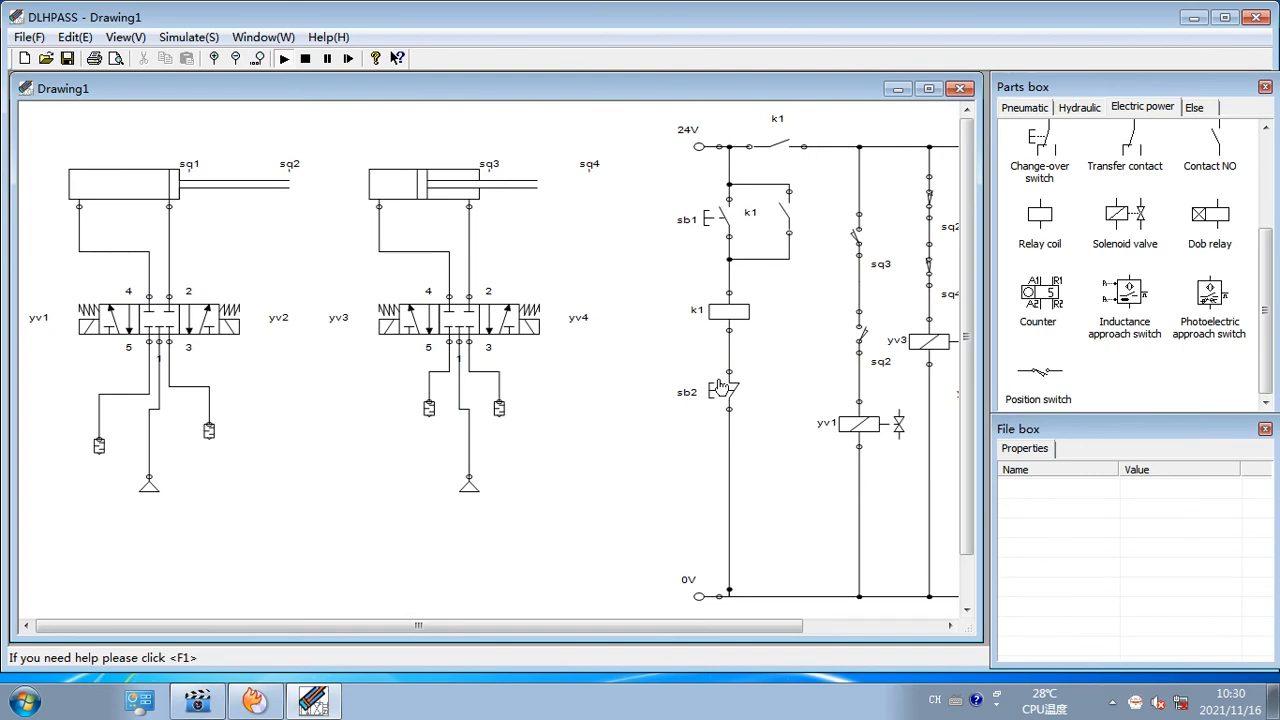
left_click(722, 218)
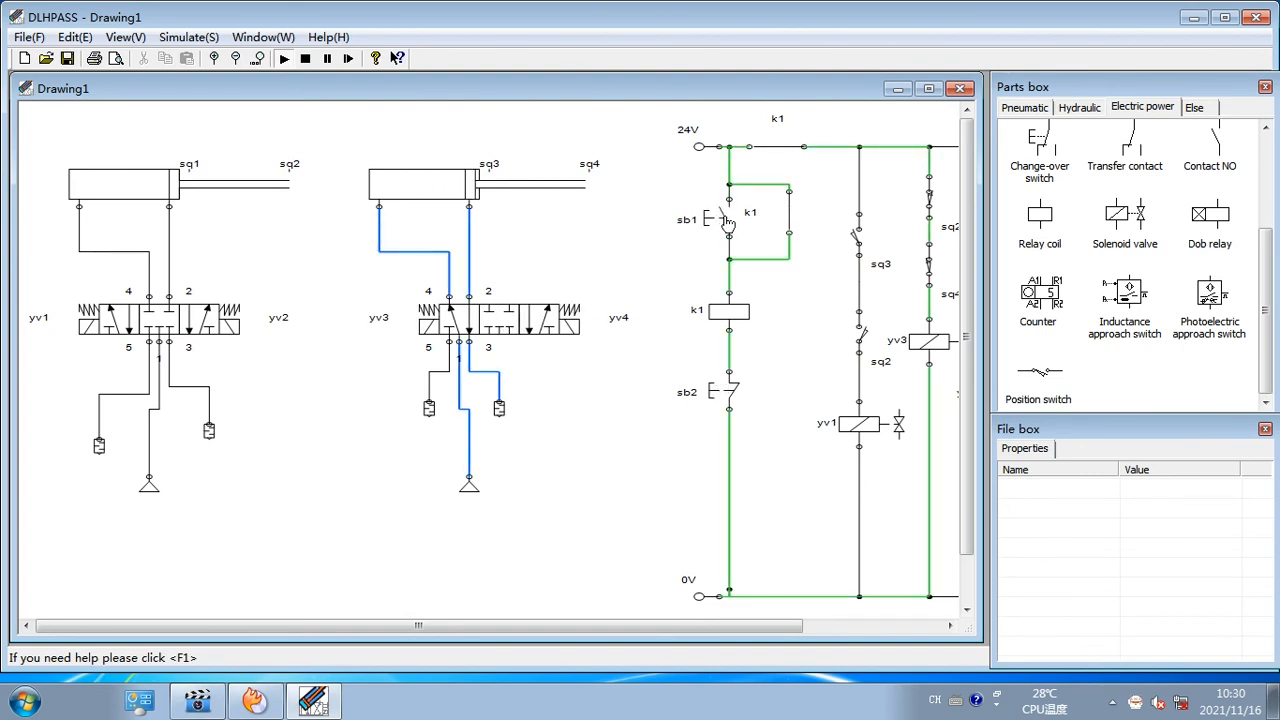
left_click(720, 389)
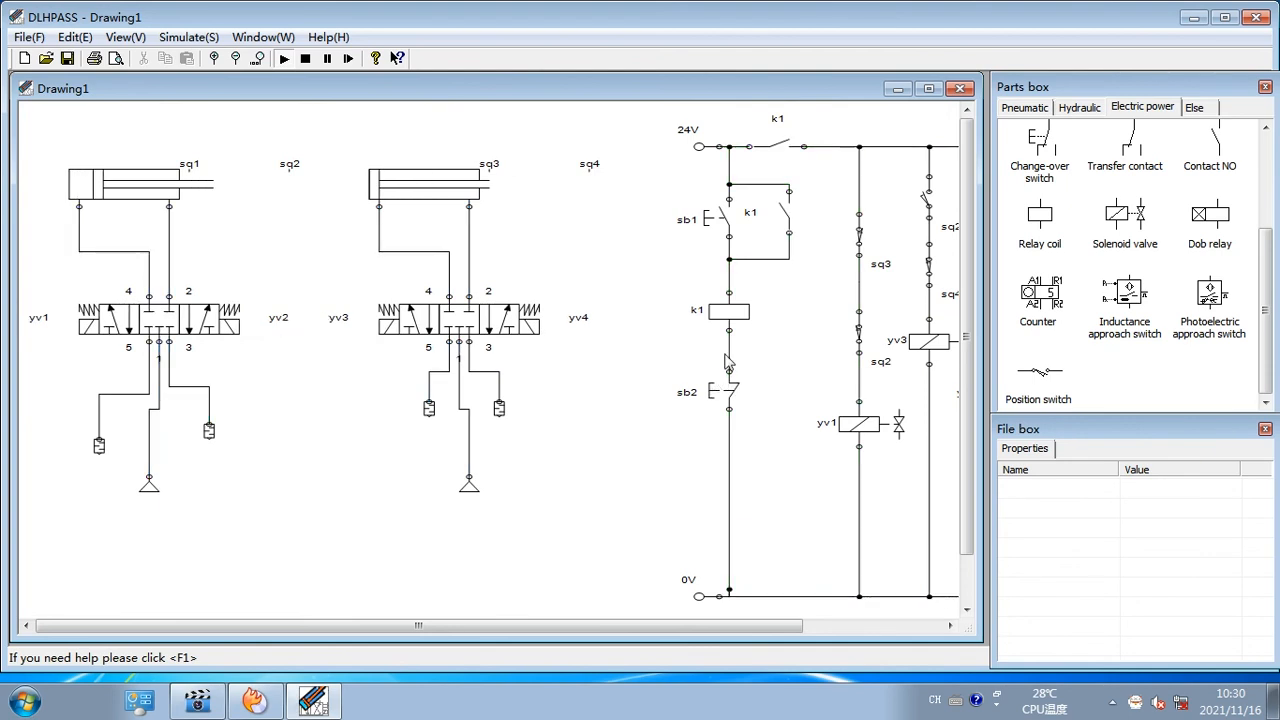
left_click(728, 244)
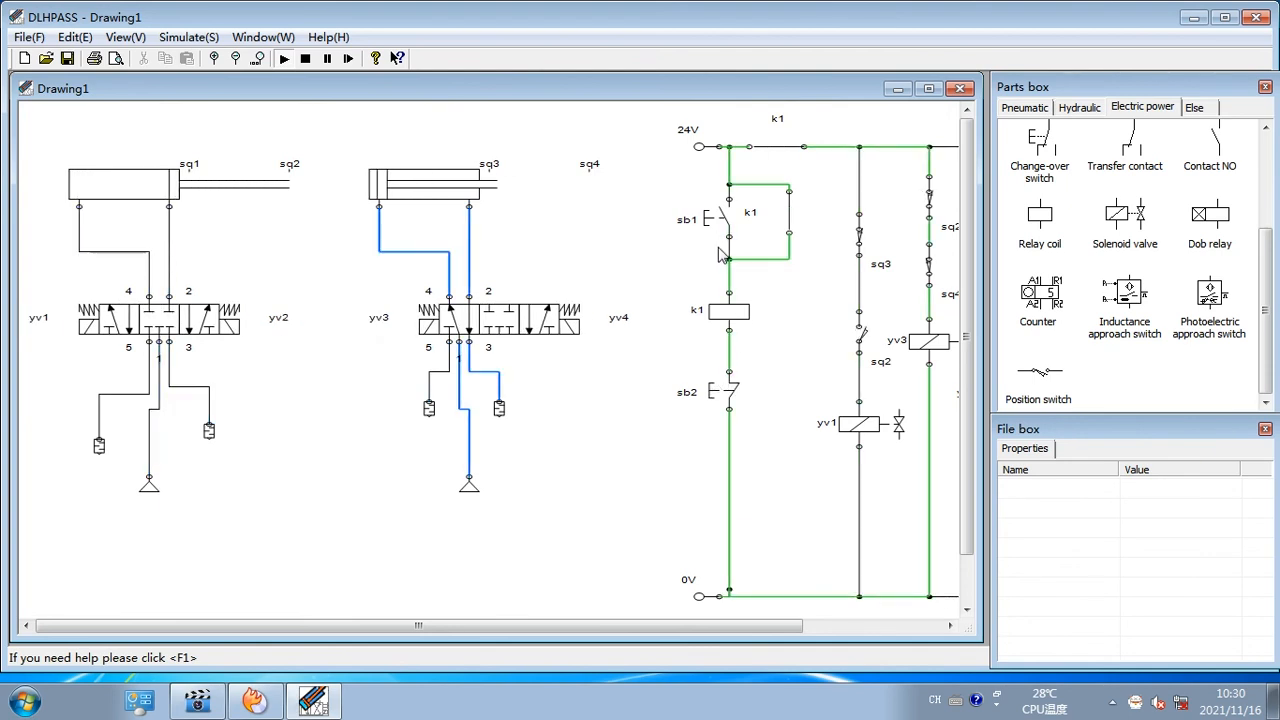
left_click(712, 389)
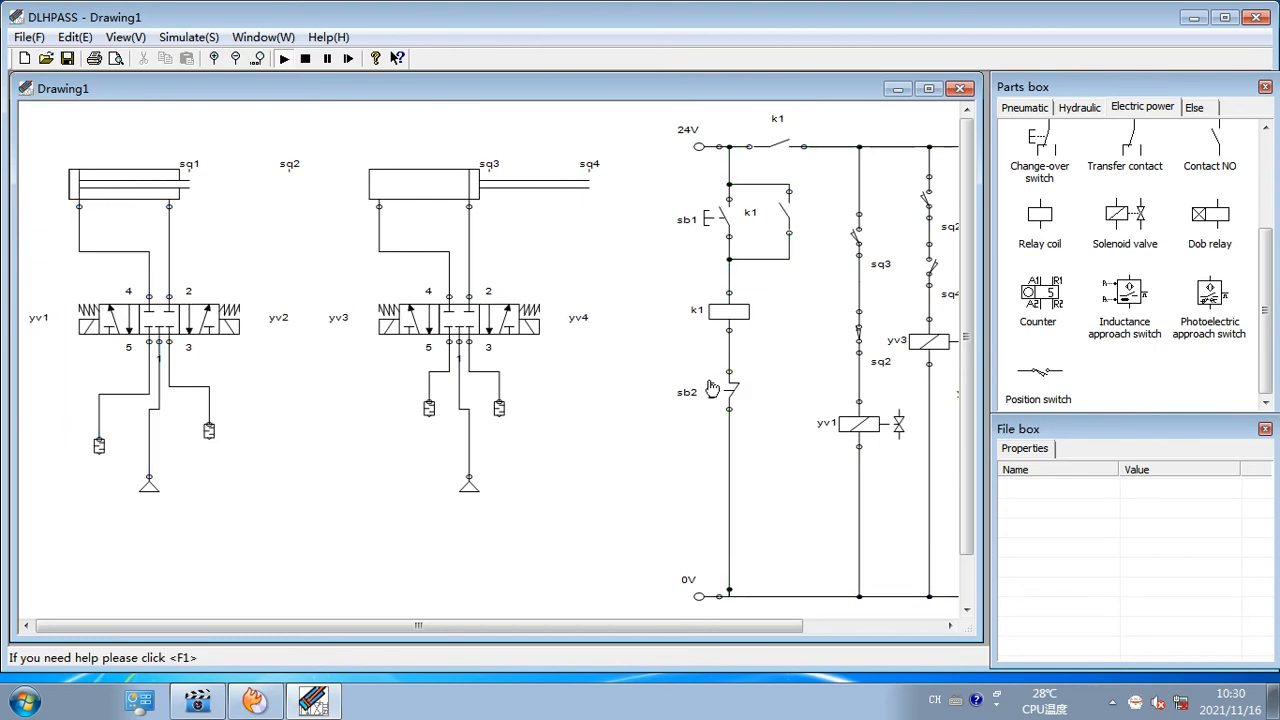
left_click(726, 240)
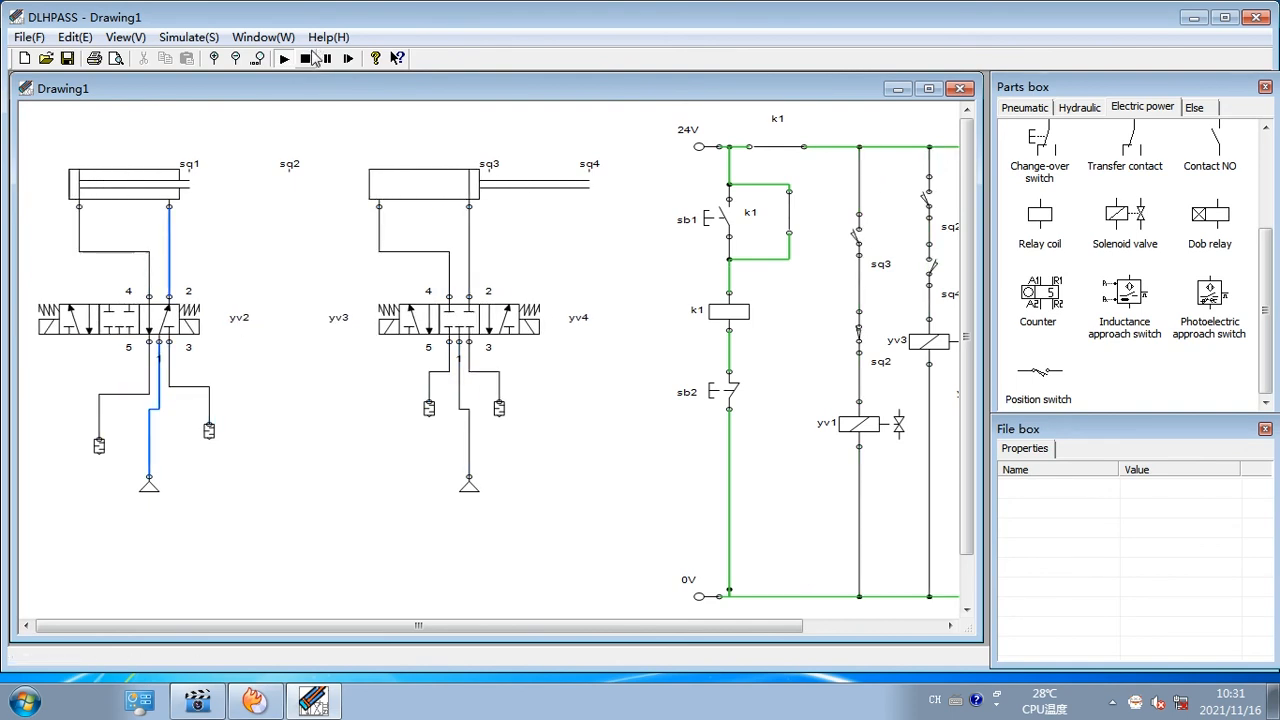
left_click(308, 58)
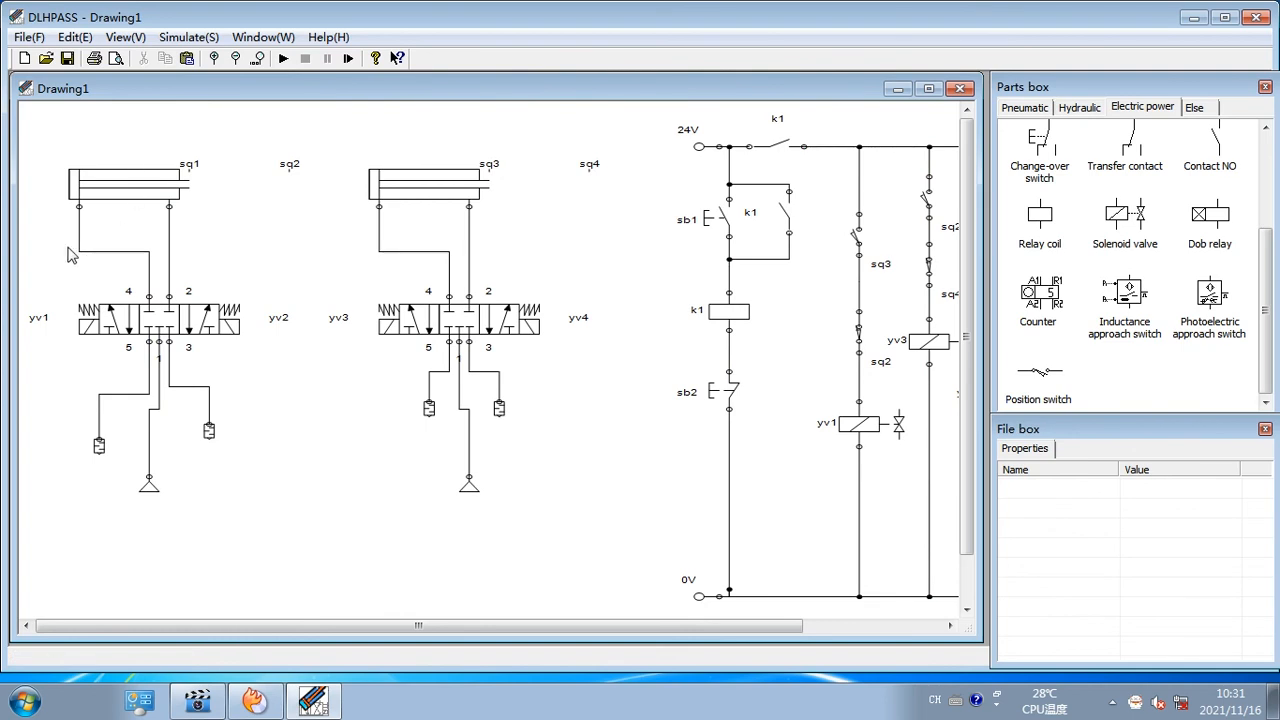
Delete both directional valves together with their silencers and air supplies below the cylinders
left_click_drag(72, 258, 252, 540)
key("Delete")
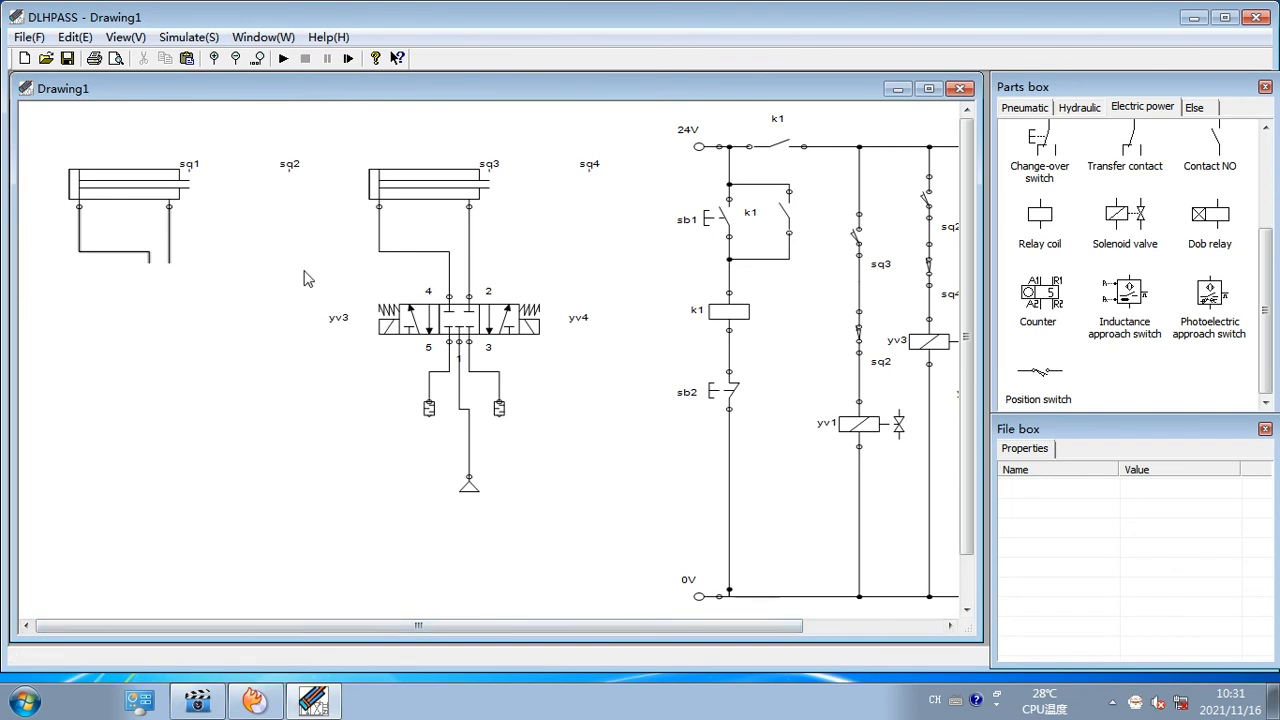
left_click_drag(316, 300, 603, 555)
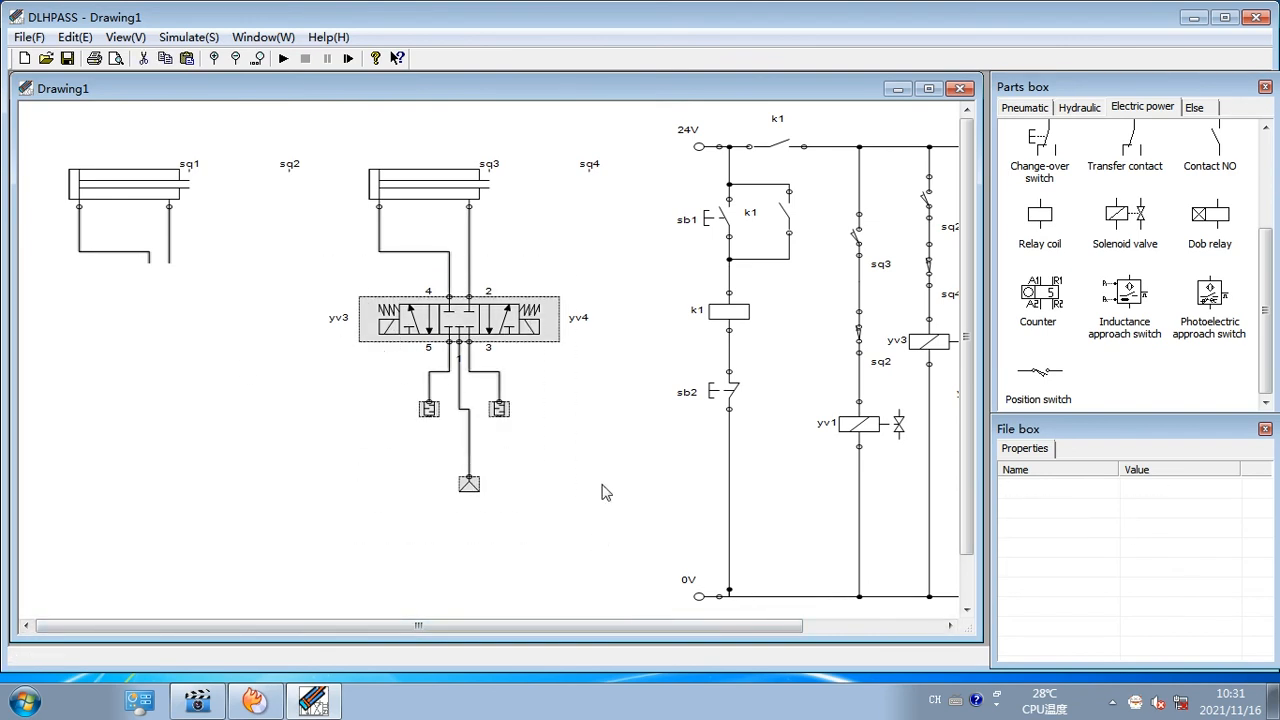
key("Delete")
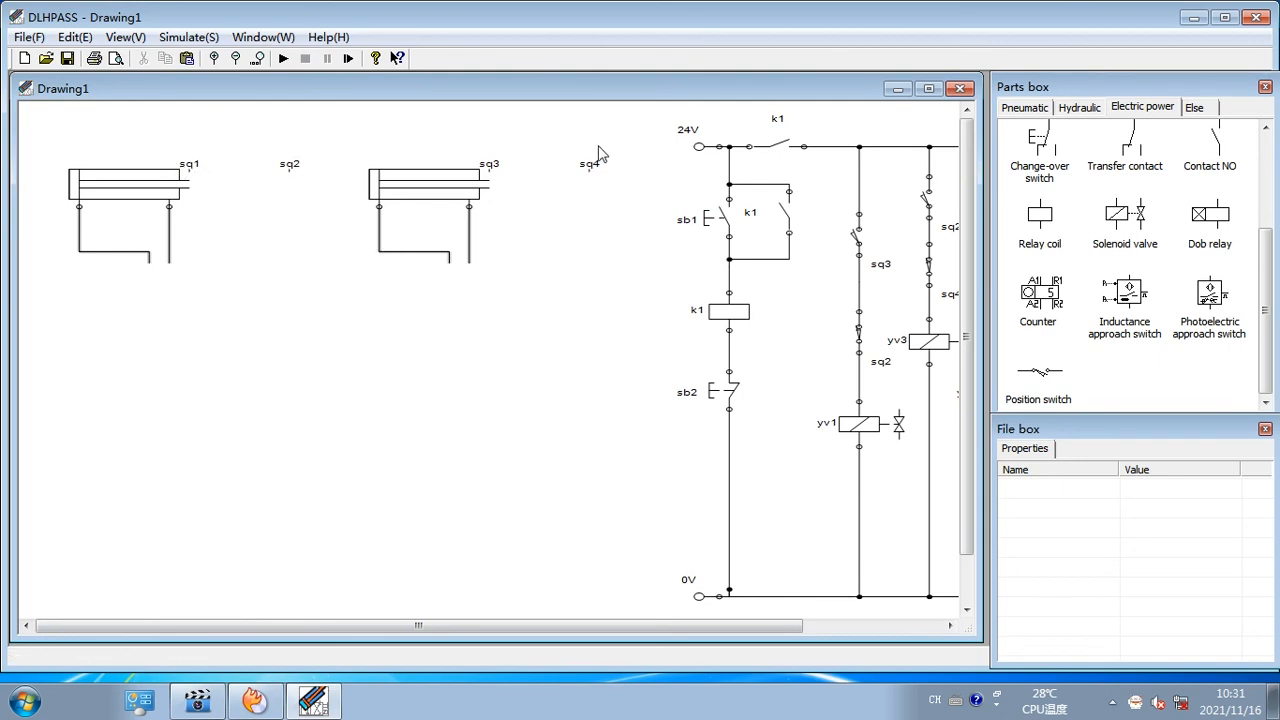
Delete the whole 24V control circuit and the second cylinder with its sq3 and sq4 labels
left_click_drag(533, 632, 682, 648)
left_click_drag(492, 150, 910, 615)
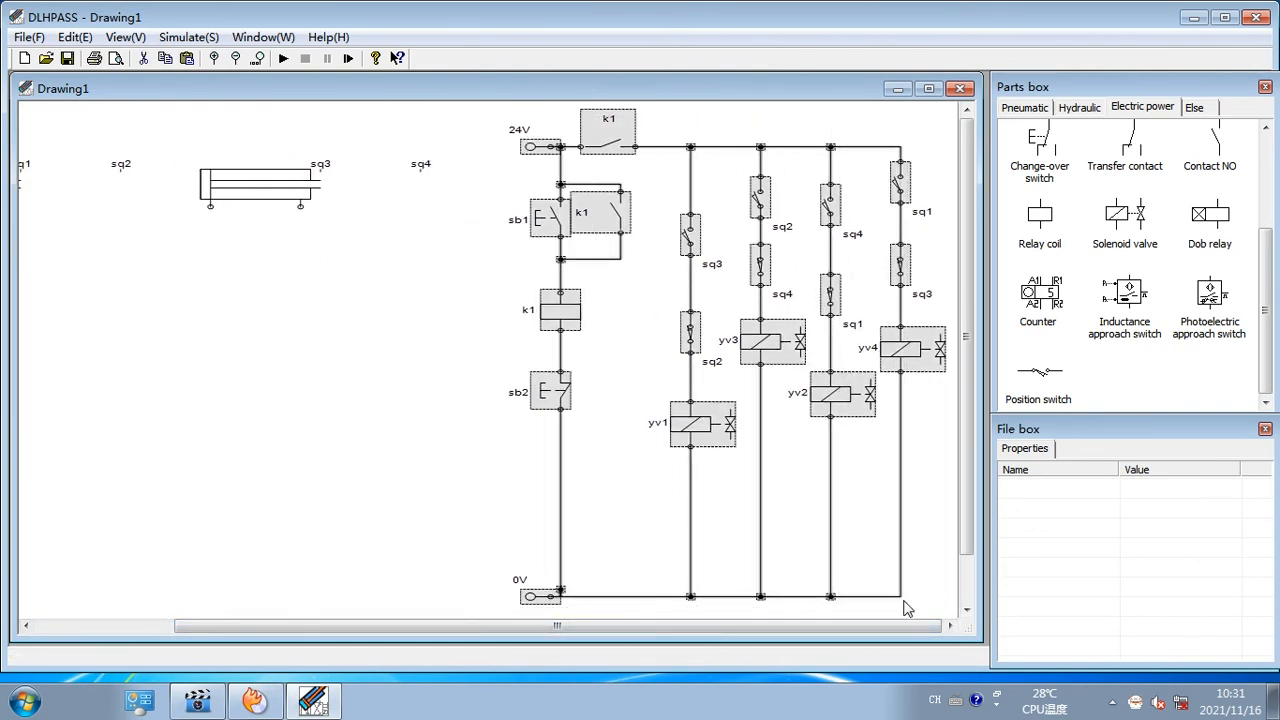
key("Delete")
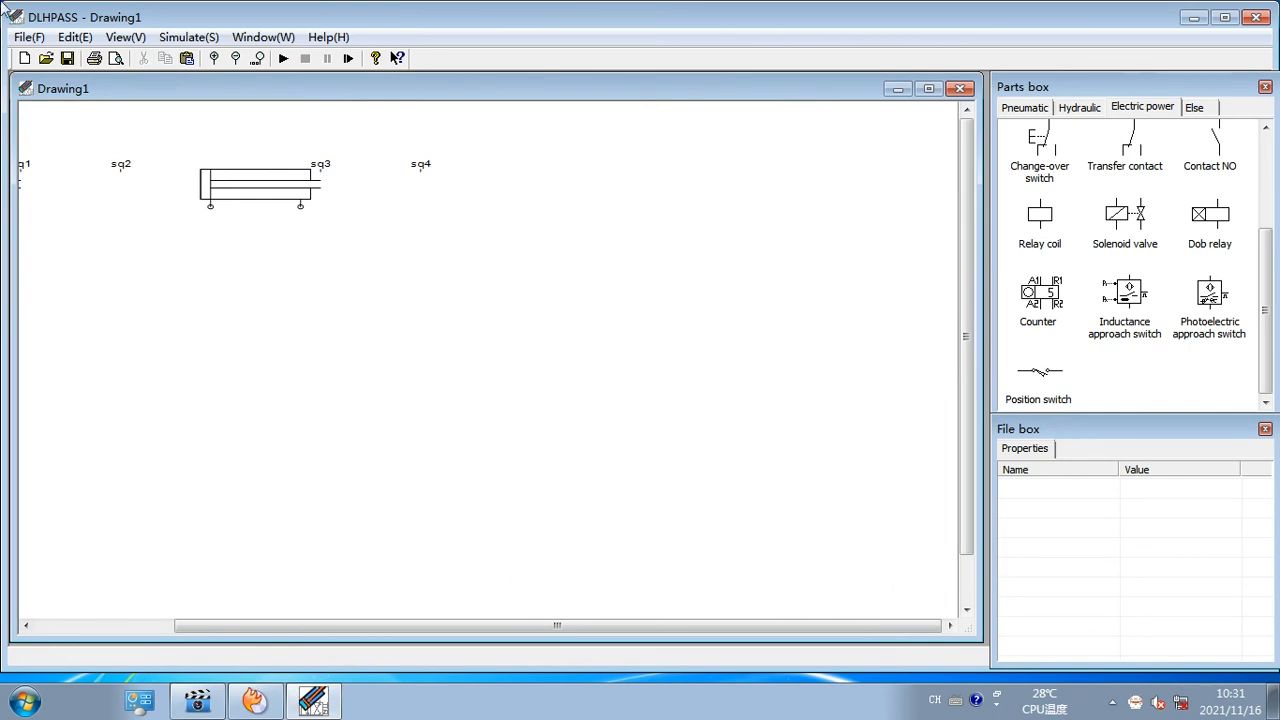
mouse_move(170, 140)
left_mouse_down()
mouse_move(443, 291)
mouse_move(440, 270)
left_mouse_up()
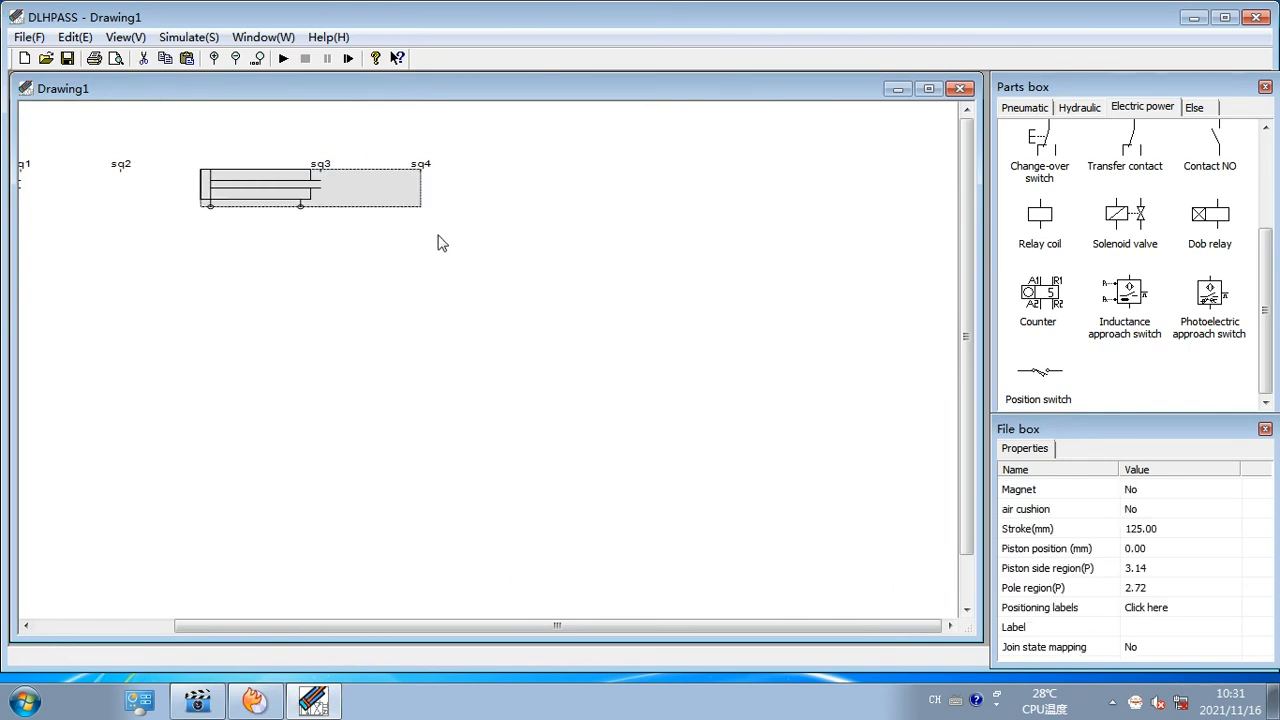
key("Delete")
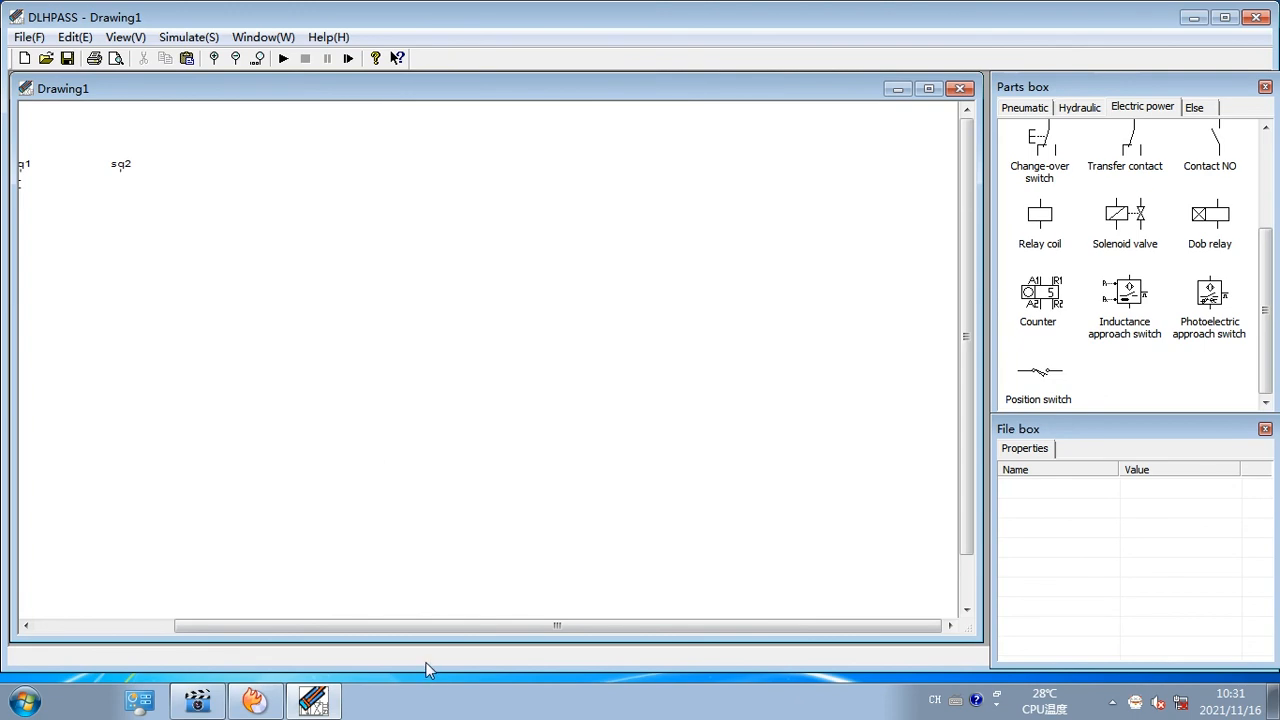
Place an adjustable one-way throttle valve below the remaining cylinder and duplicate it
left_click_drag(422, 638, 180, 620)
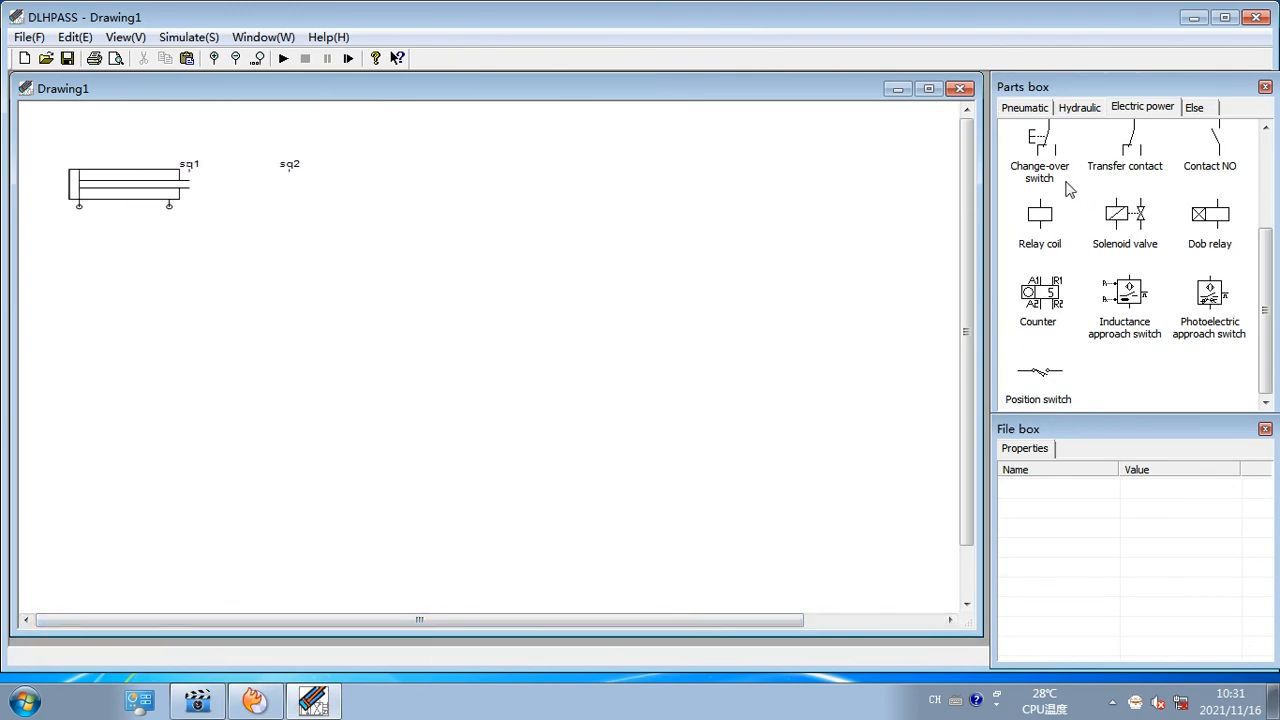
left_click(1024, 108)
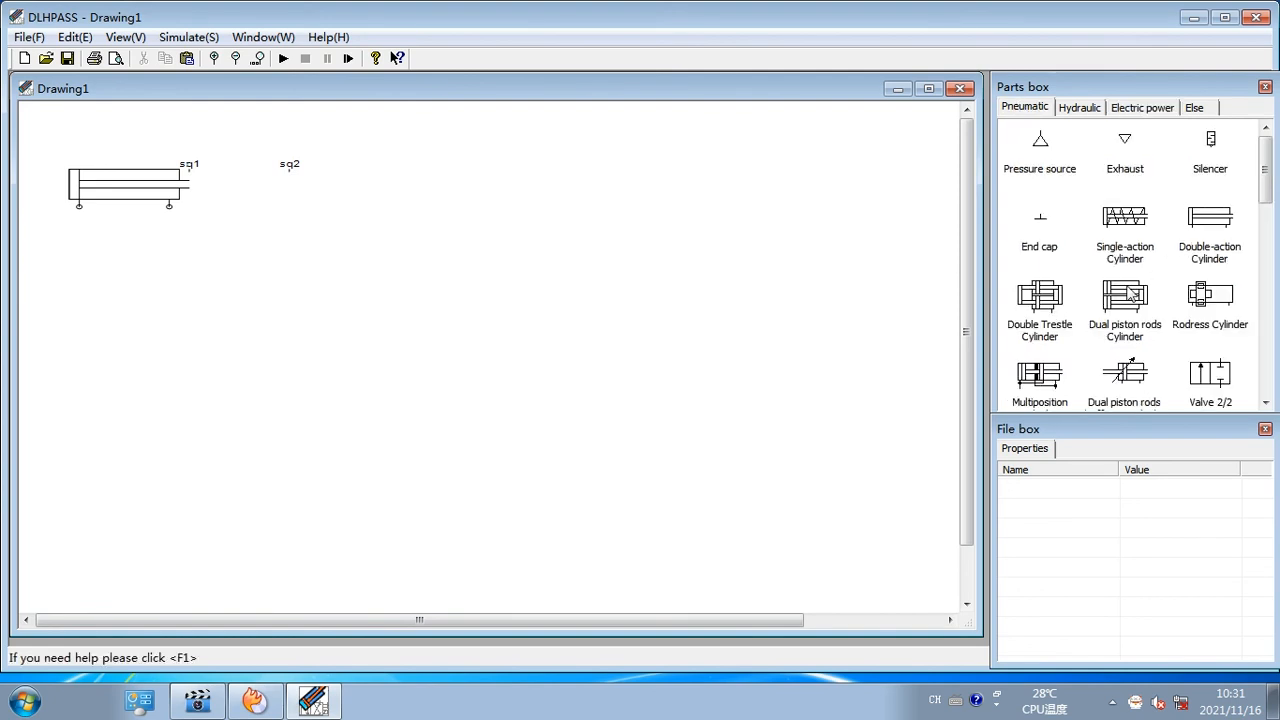
scroll(1132, 340, "down", 3)
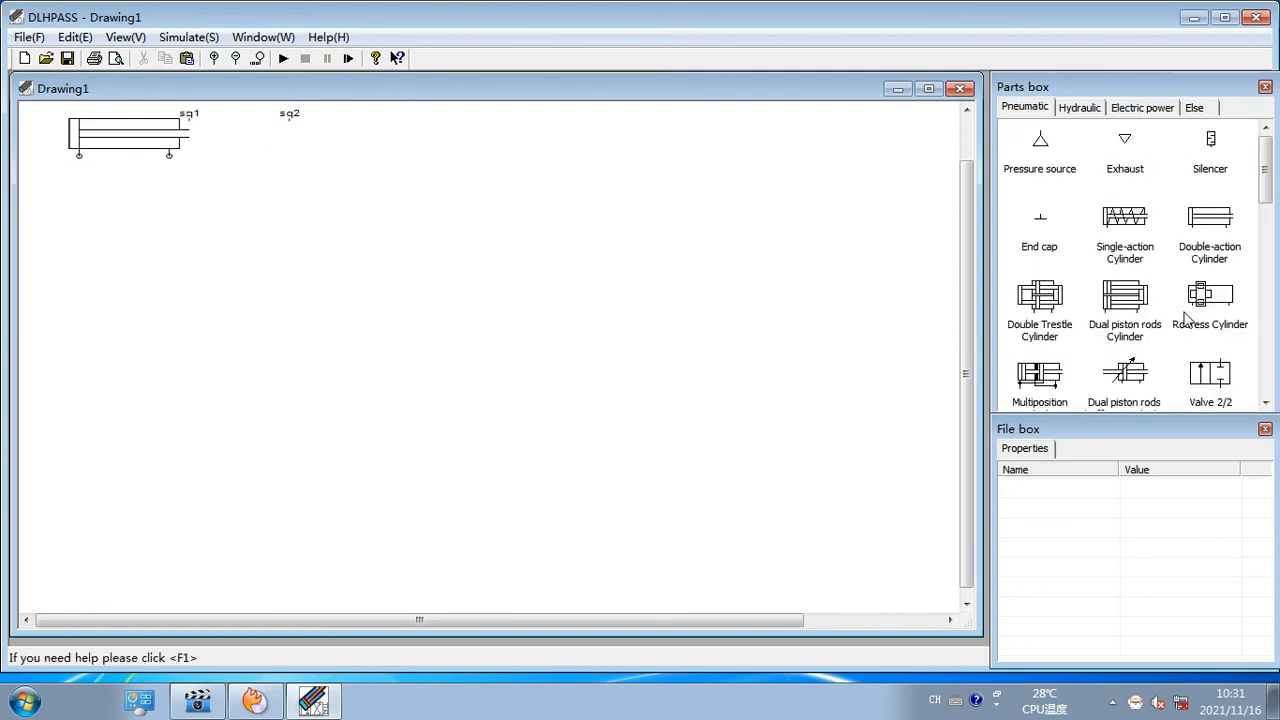
left_click_drag(1265, 158, 1272, 258)
left_click_drag(1125, 285, 143, 297)
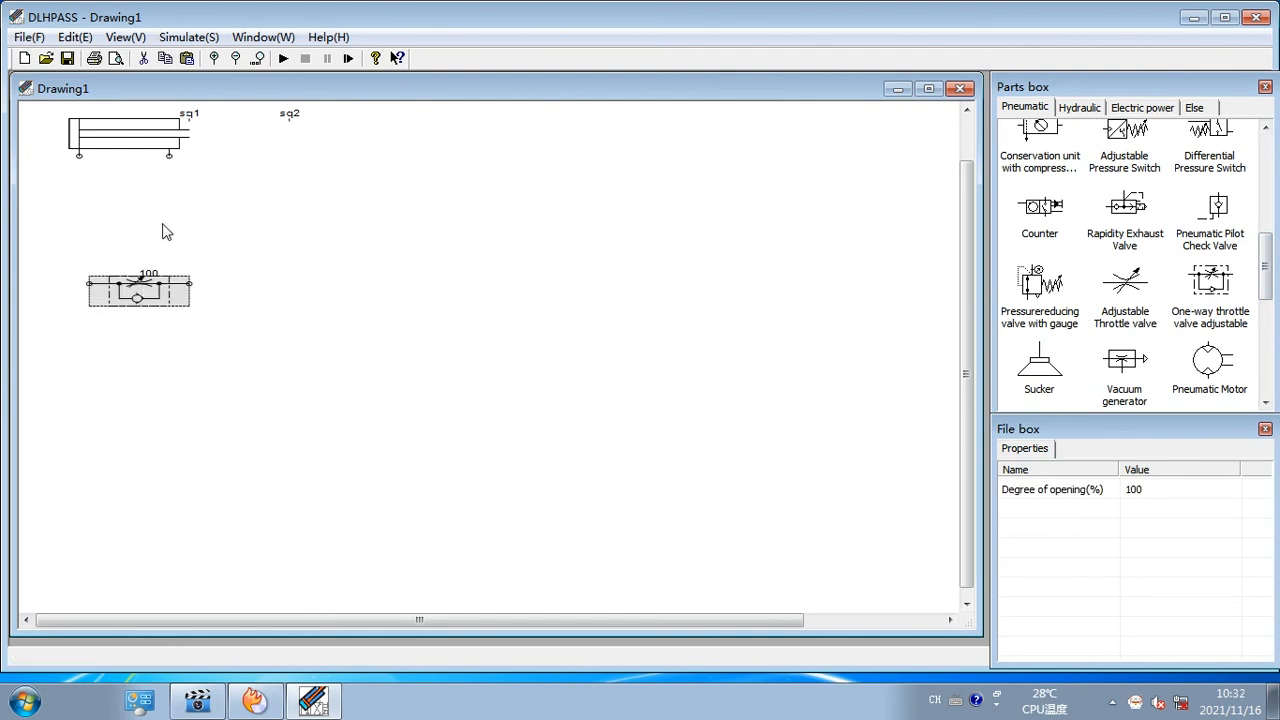
key("ctrl+v")
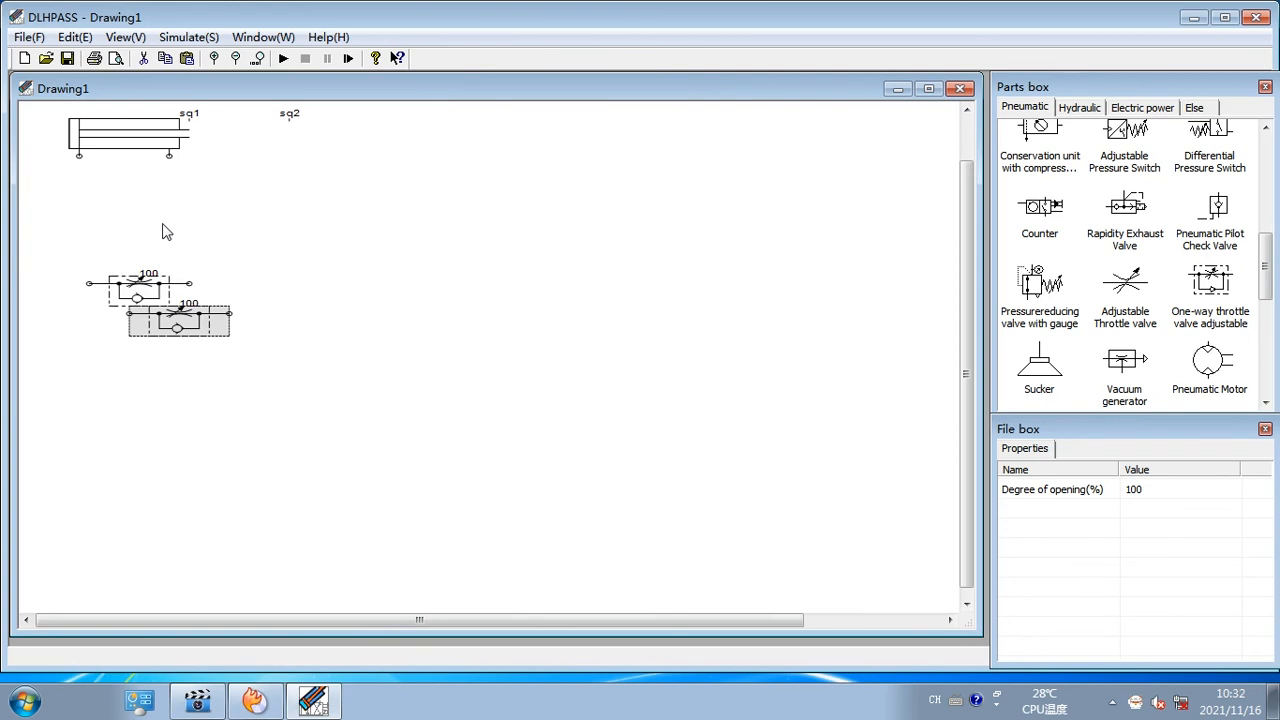
Rotate both one-way throttle valves to vertical and line them up side by side beneath the cylinder's two ports
left_click_drag(135, 293, 63, 257)
right_click(63, 257)
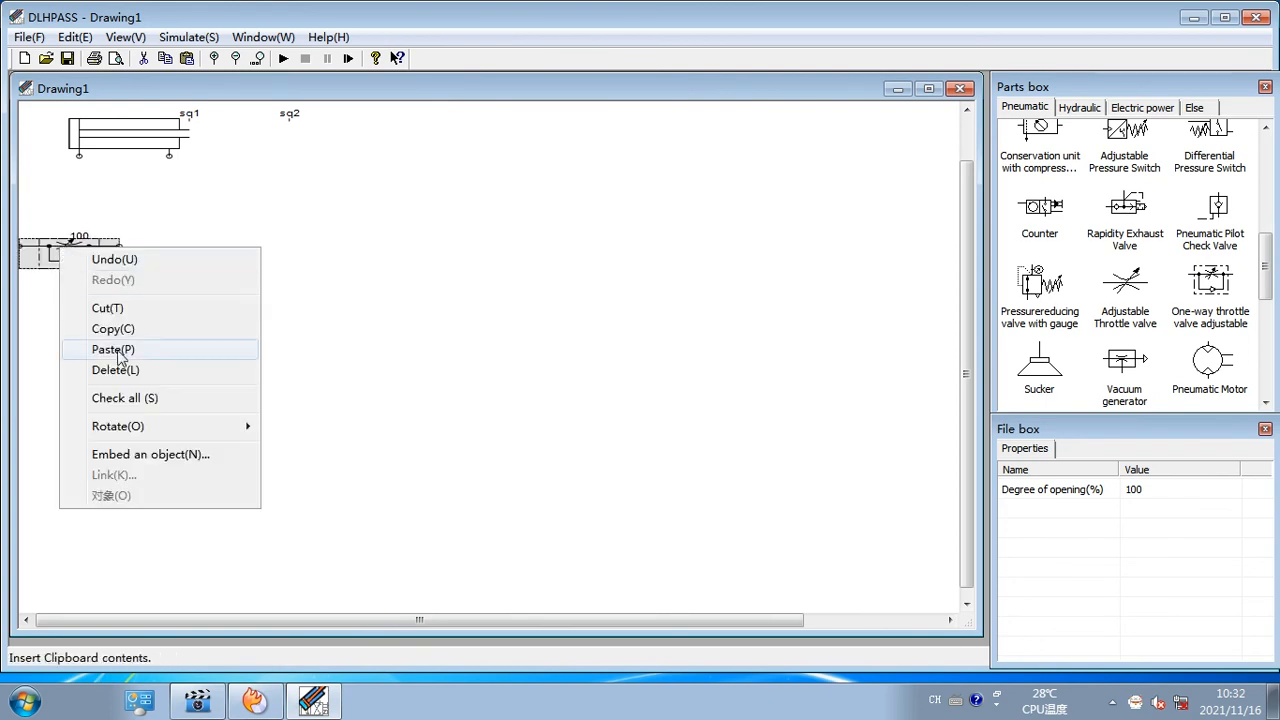
mouse_move(252, 426)
left_click(305, 426)
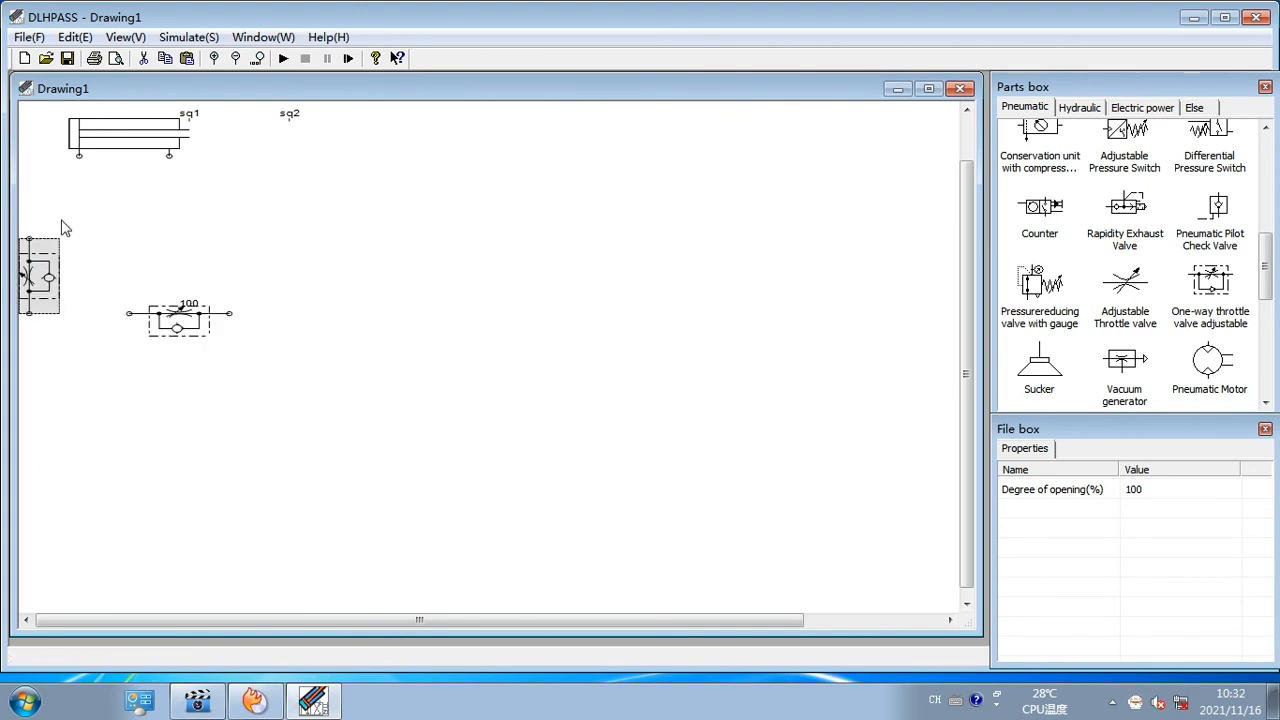
left_click_drag(36, 268, 66, 252)
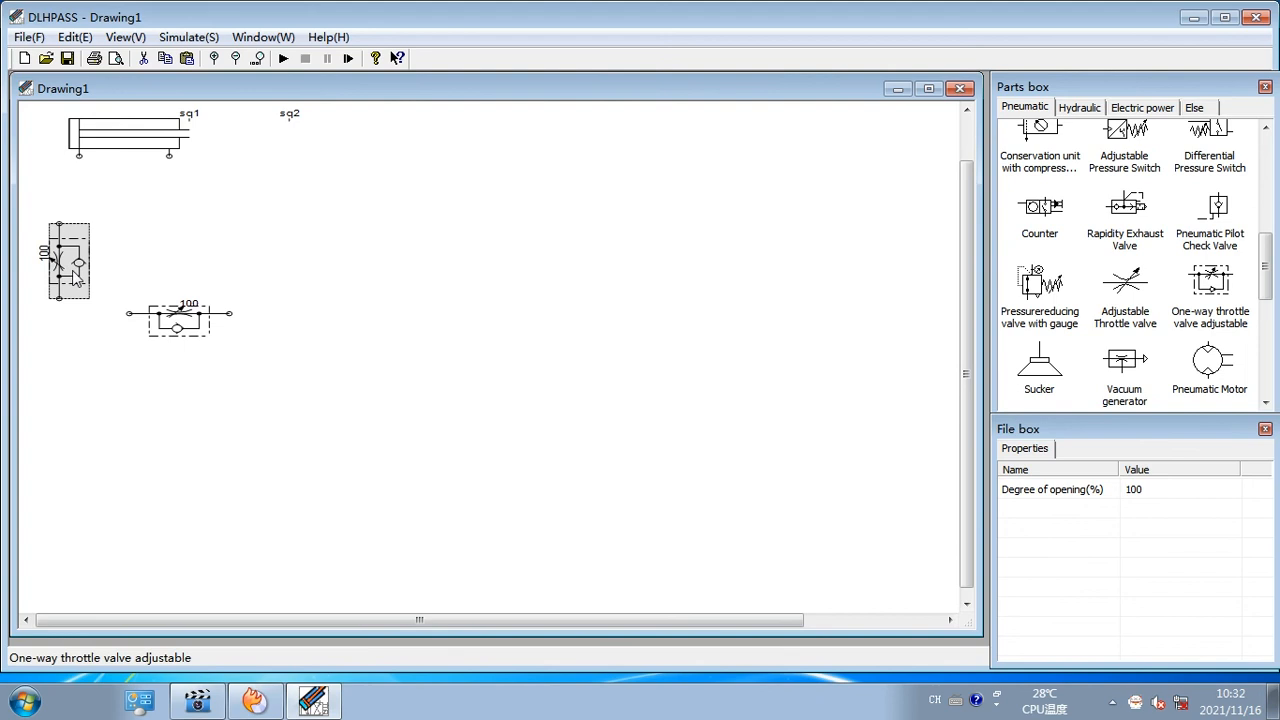
right_click(157, 318)
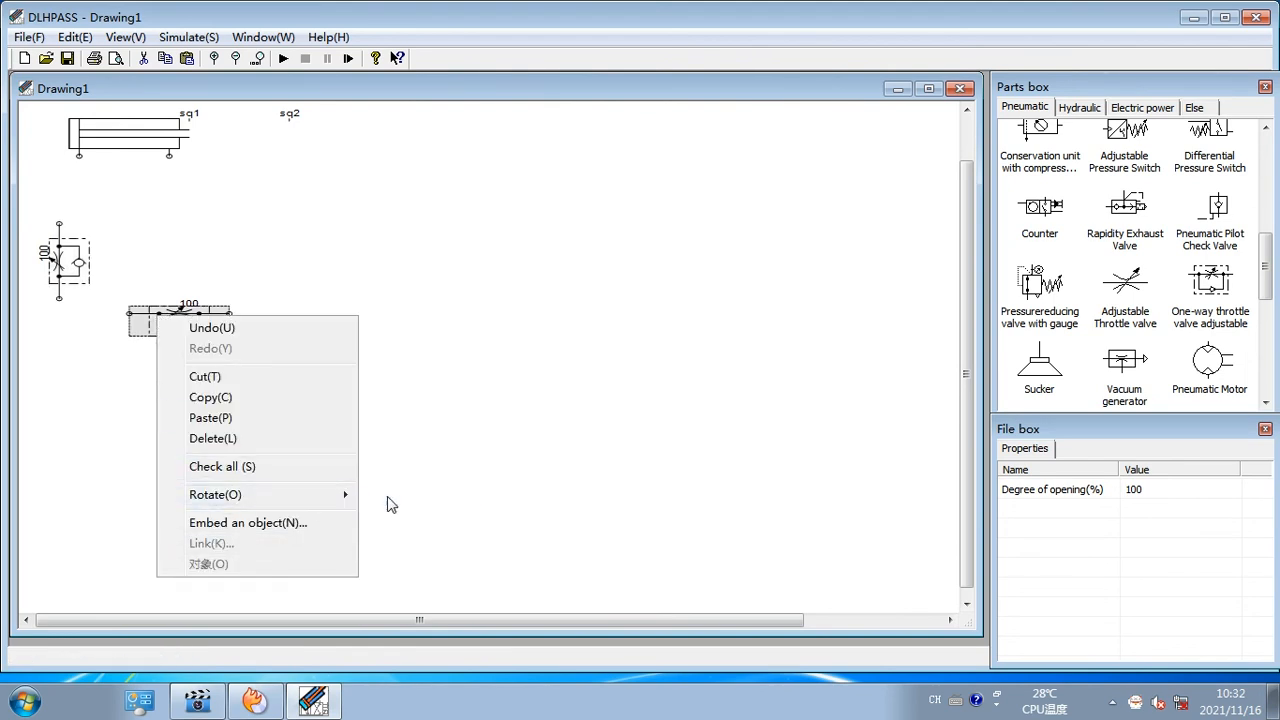
left_click(390, 500)
left_click_drag(142, 362, 178, 258)
left_click(62, 272)
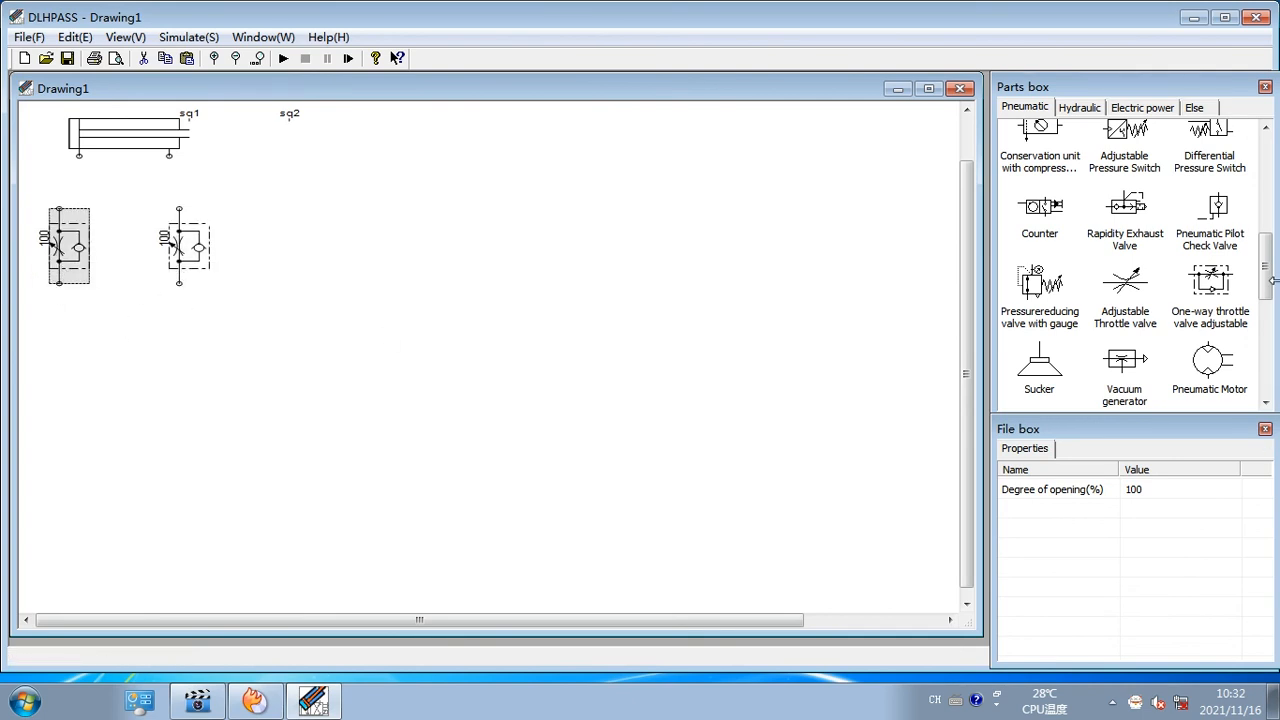
Place a 5/2 valve below the throttle valves and connect port 4 to the left throttle and port 2 to the right one
mouse_move(1268, 280)
left_mouse_down()
mouse_move(1268, 238)
mouse_move(1008, 298)
mouse_move(359, 403)
mouse_move(127, 347)
mouse_move(30, 250)
mouse_move(59, 286)
left_mouse_up()
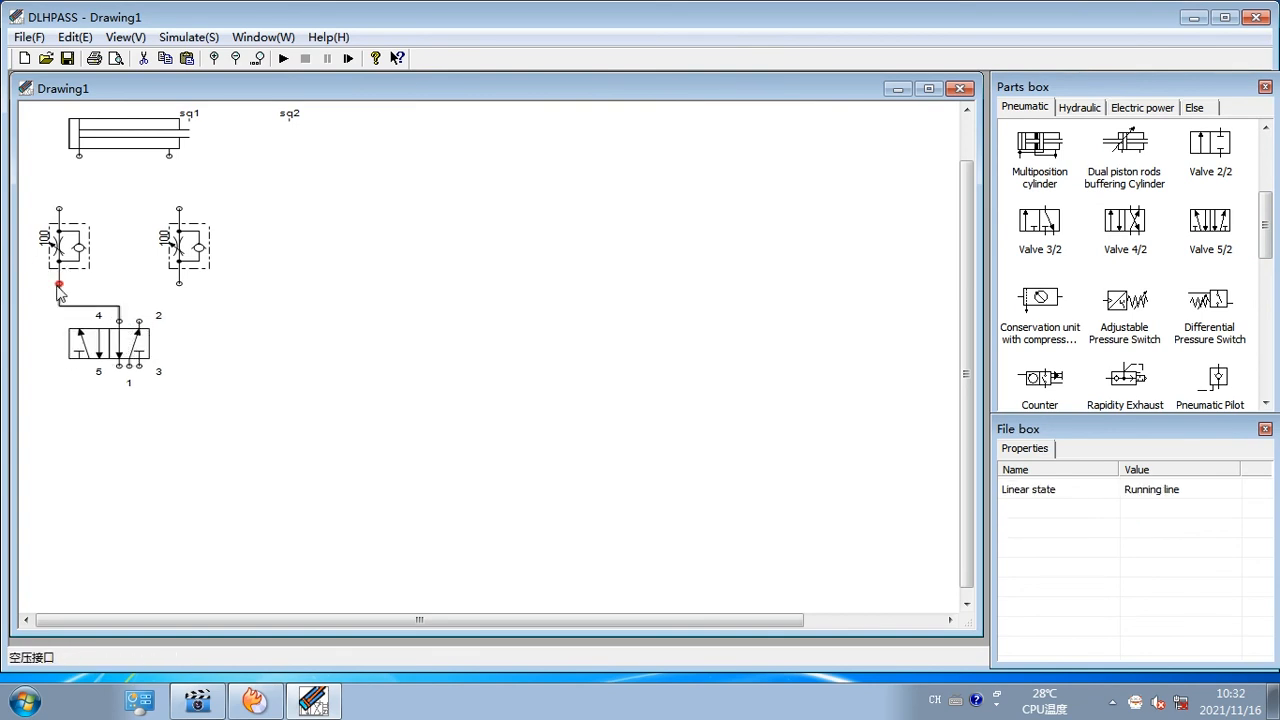
left_click_drag(179, 284, 131, 326)
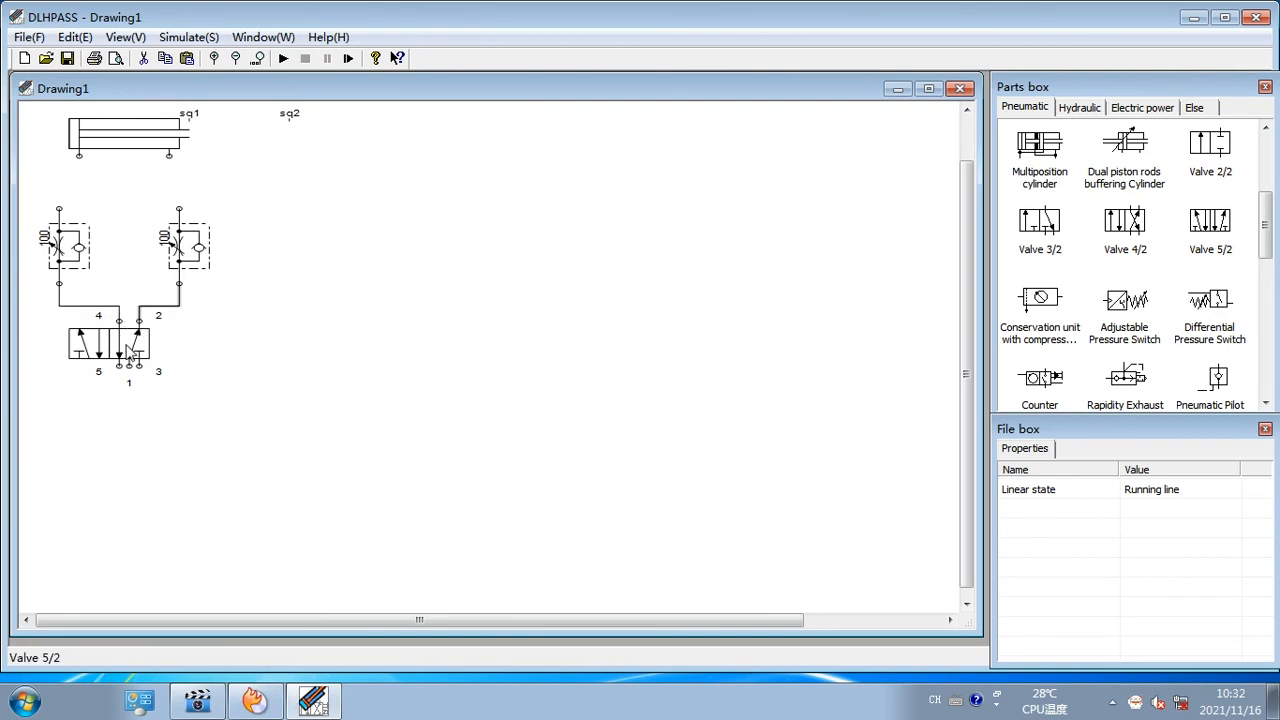
Give the 5/2 valve a spring-assisted solenoid left drive labelled yv1 and a spring right drive, and shift the valve slightly right
double_click(130, 350)
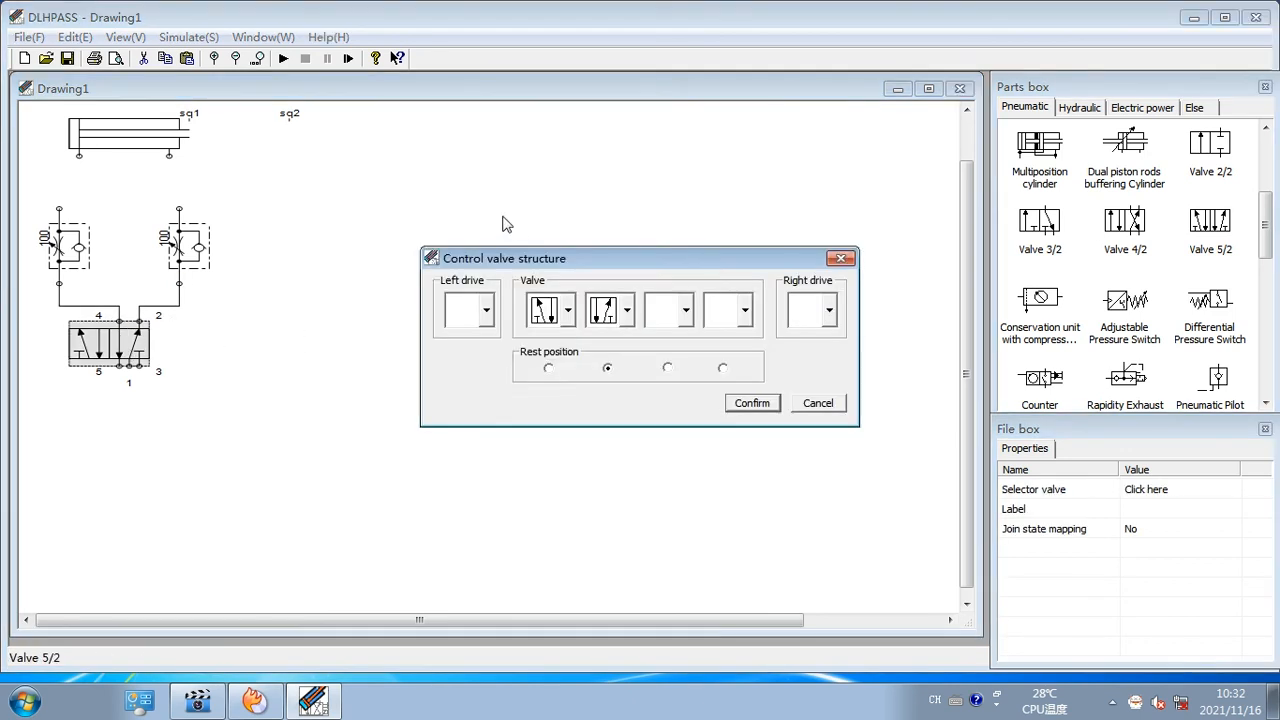
left_click(487, 309)
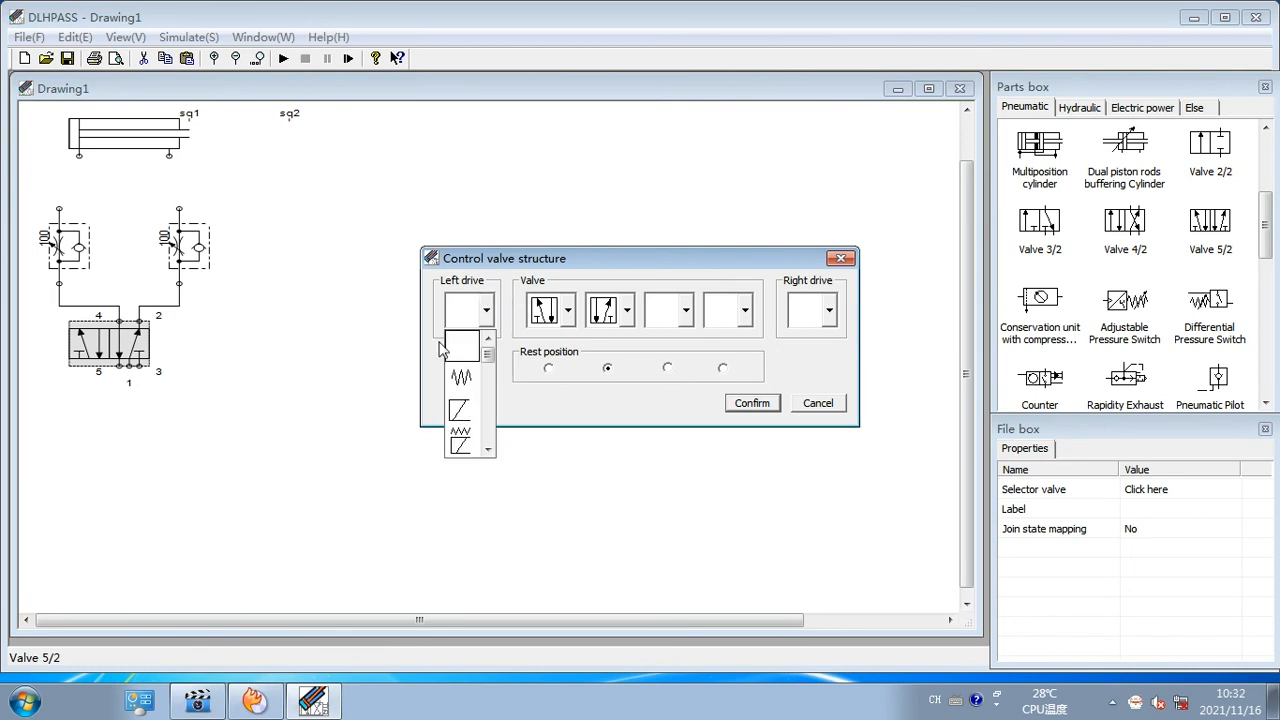
left_click(470, 449)
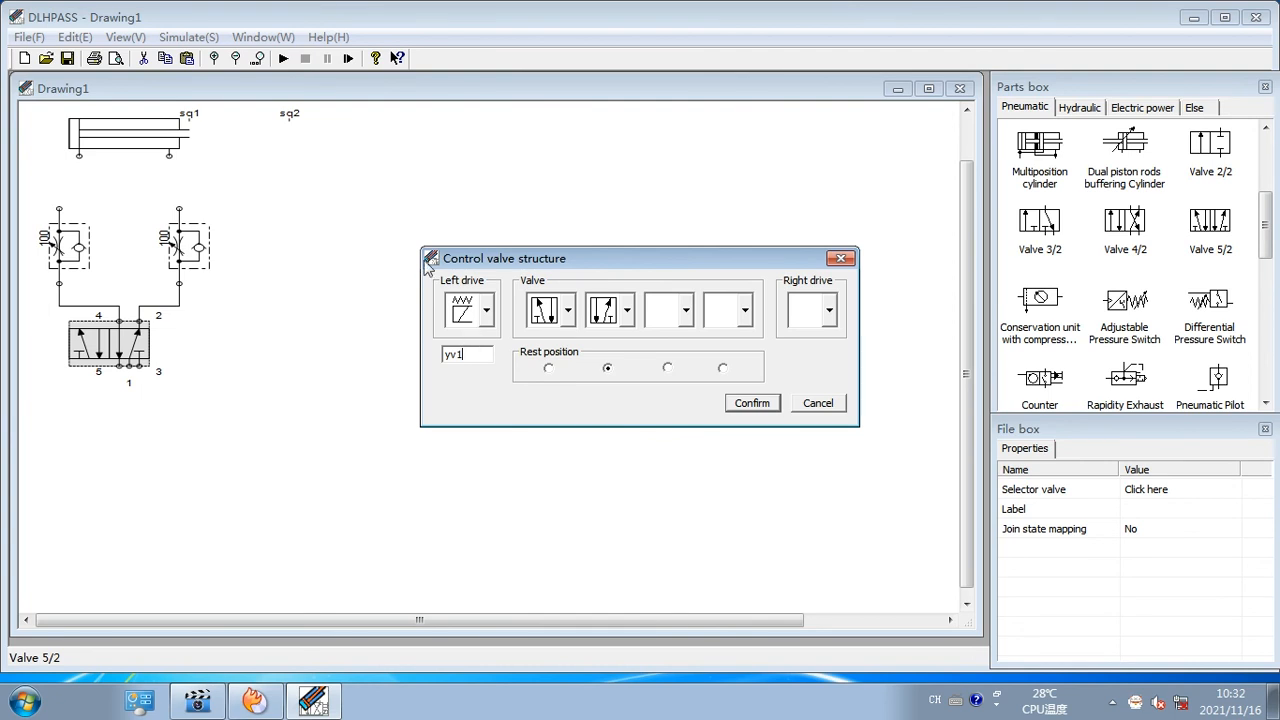
left_click(830, 311)
left_click(803, 387)
left_click(750, 403)
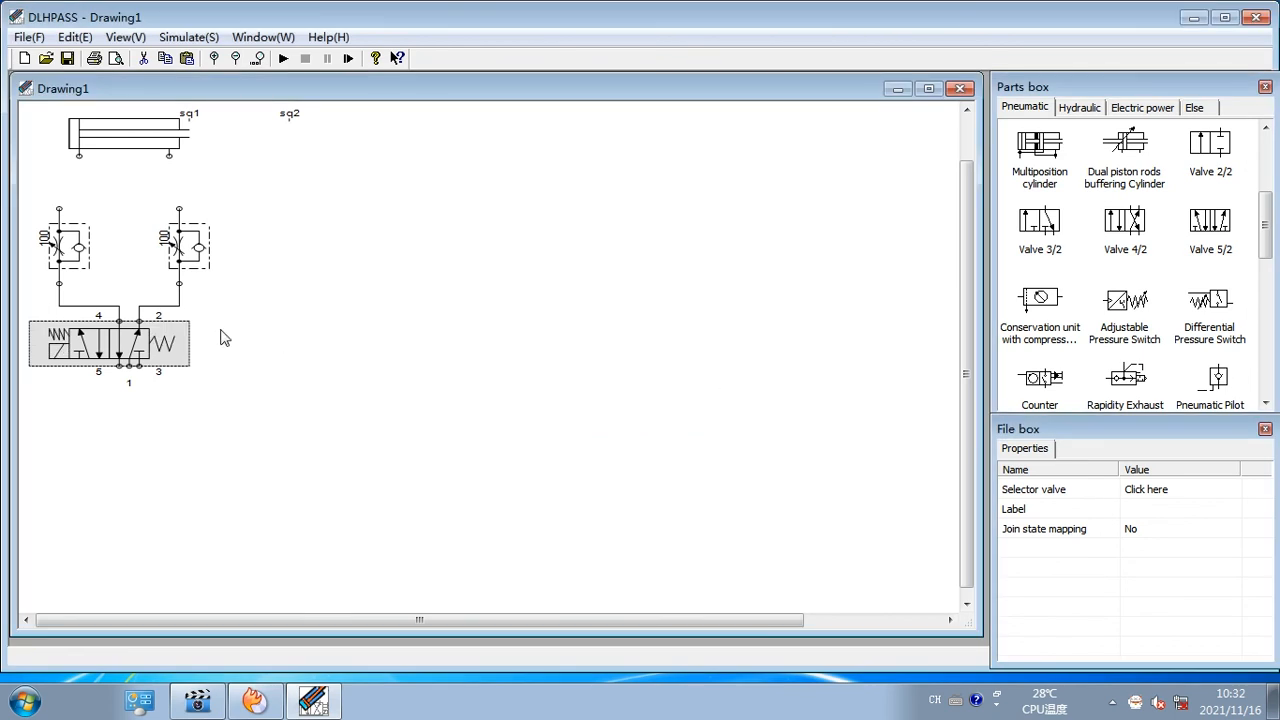
left_click_drag(165, 338, 175, 338)
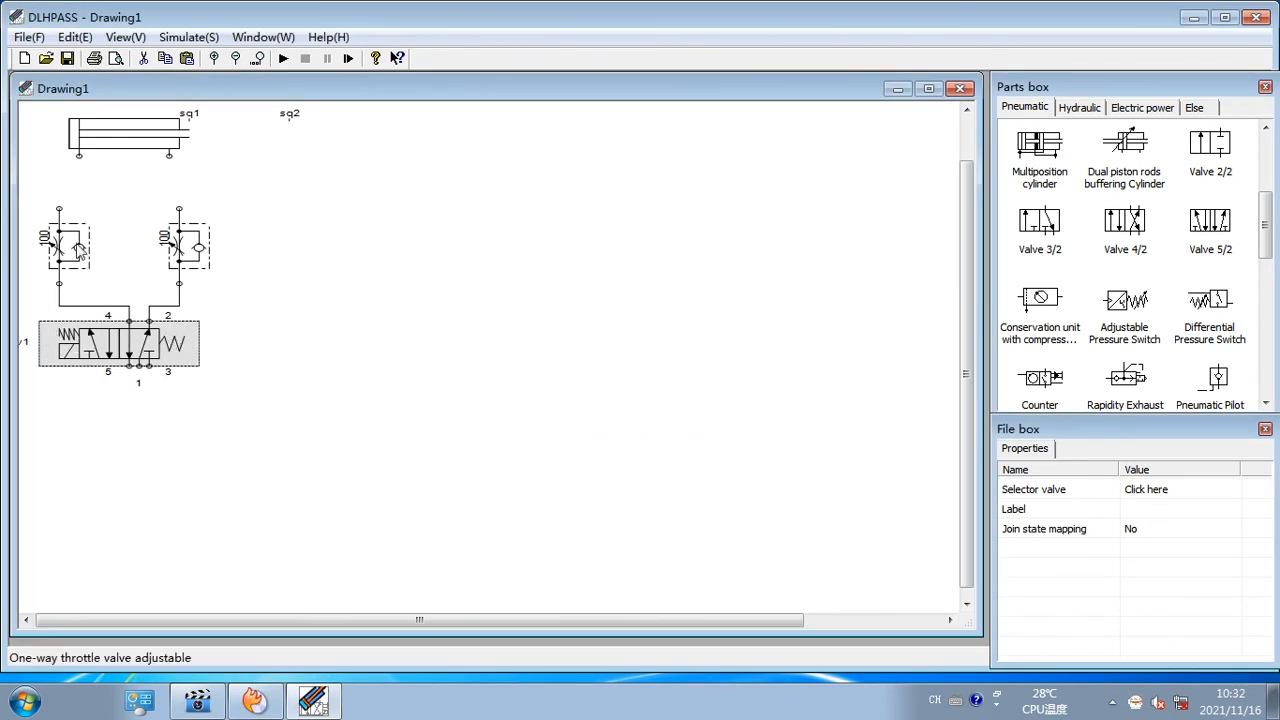
Set the left throttle valve's degree of opening to 50% and move the 5/2 valve slightly right and down
left_click(69, 245)
left_click(1150, 490)
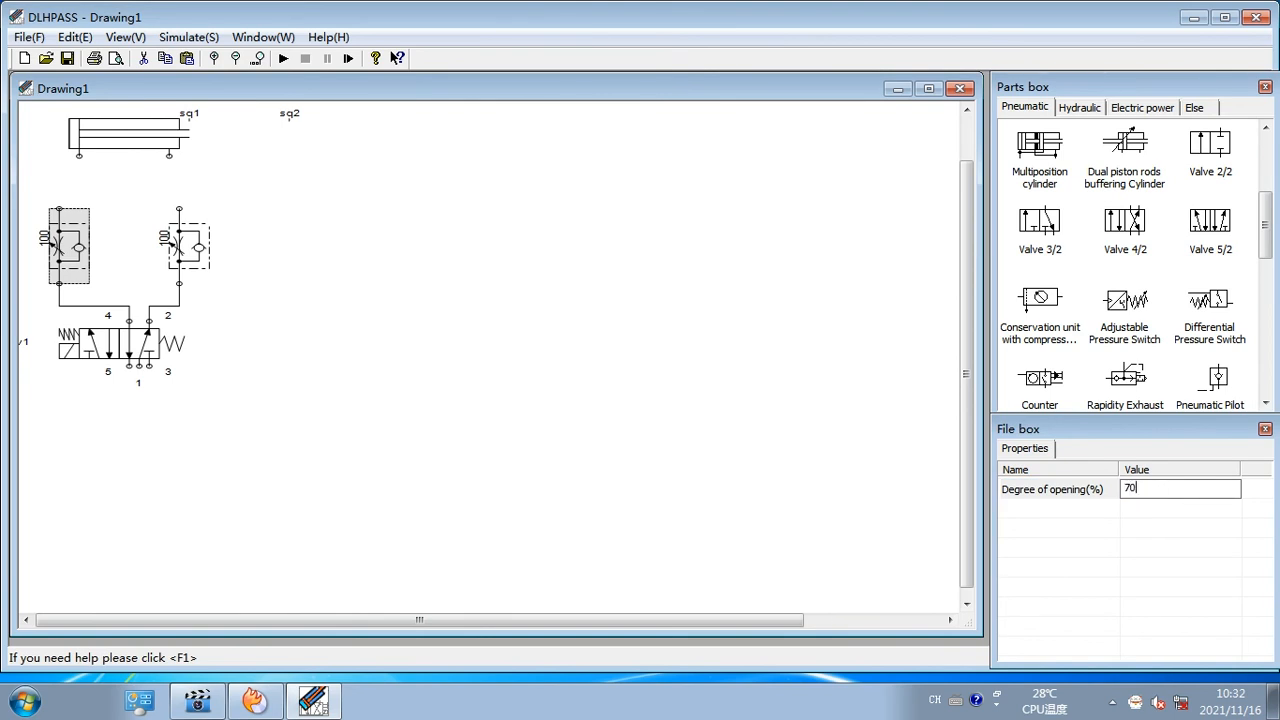
type("70")
key("Return")
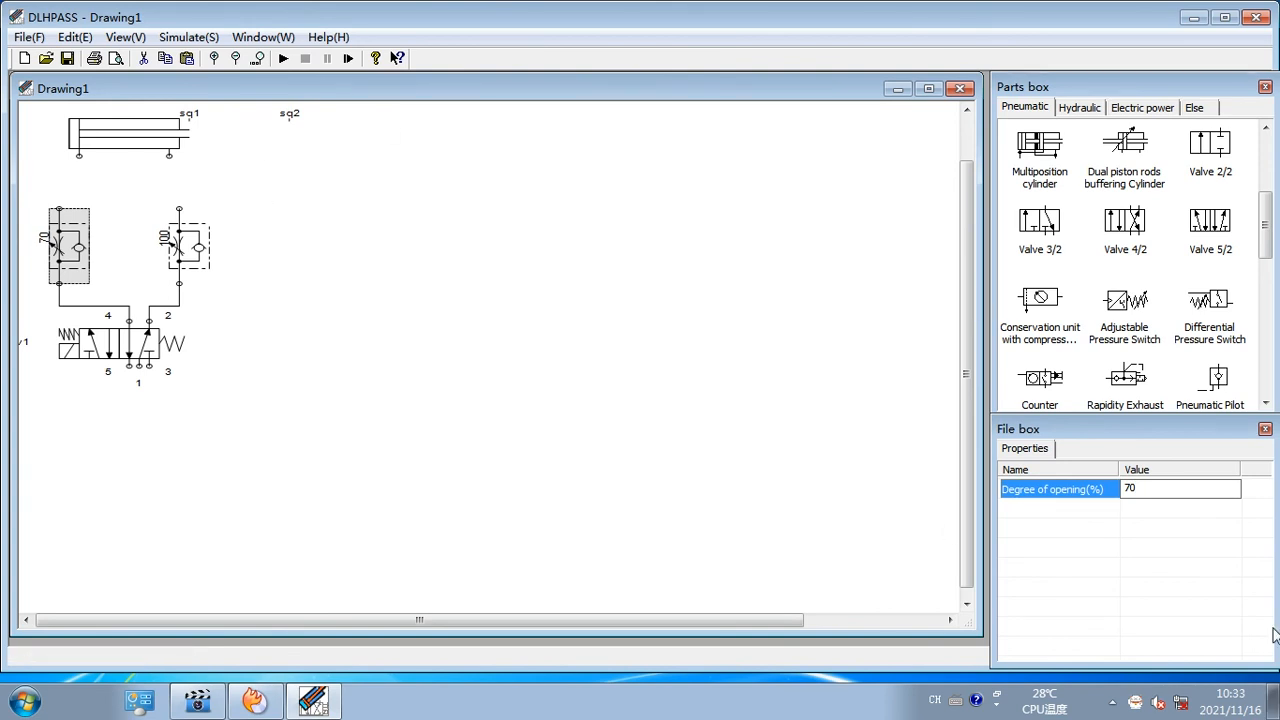
left_click(1185, 490)
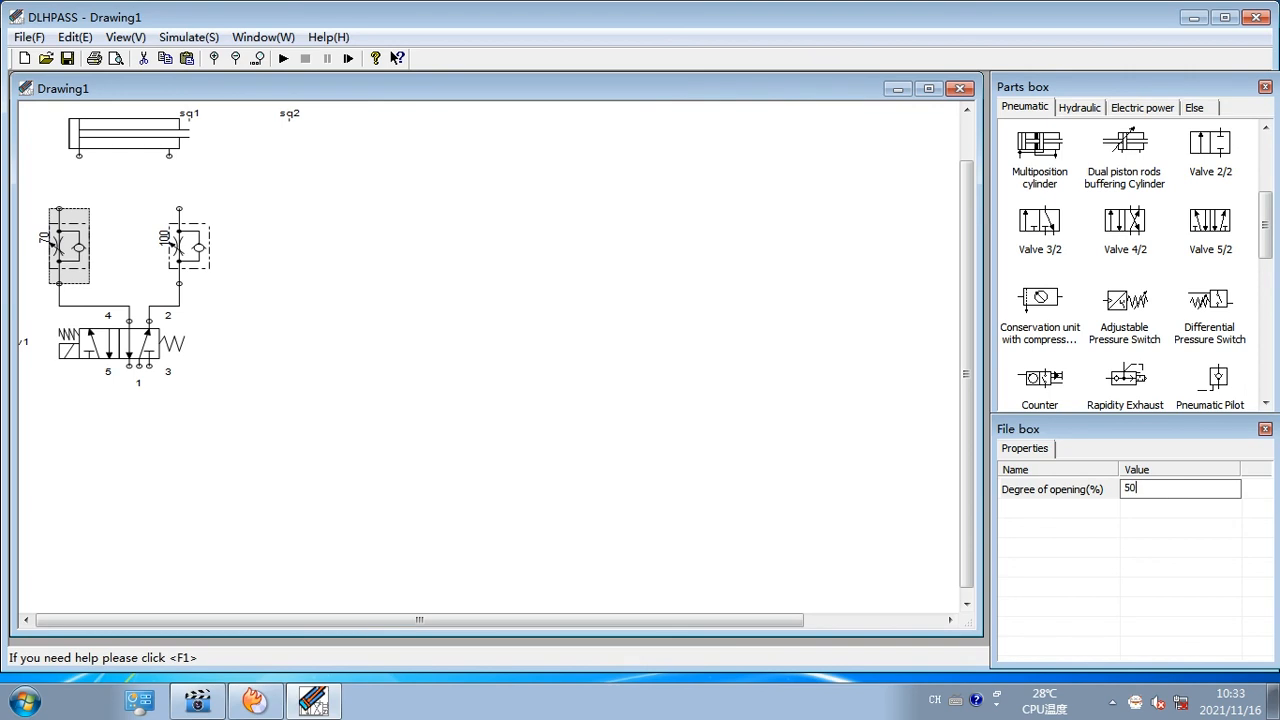
key("Return")
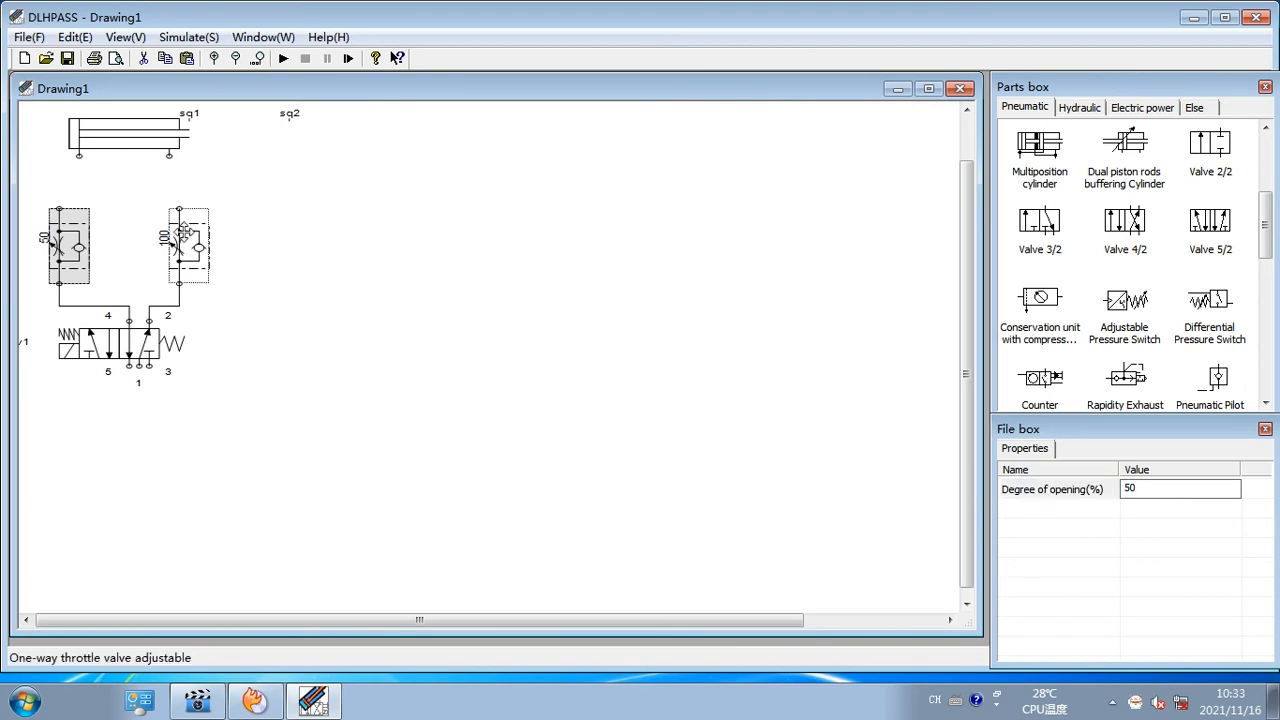
left_click(188, 245)
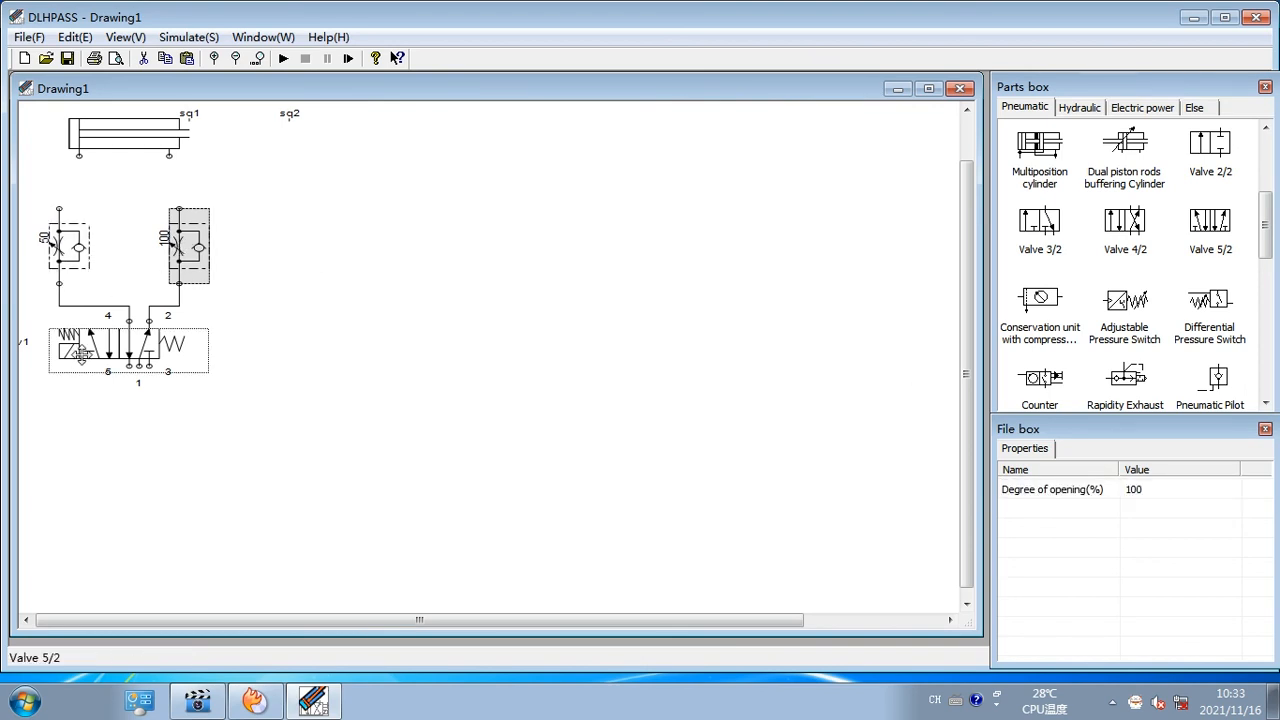
left_click_drag(74, 353, 86, 358)
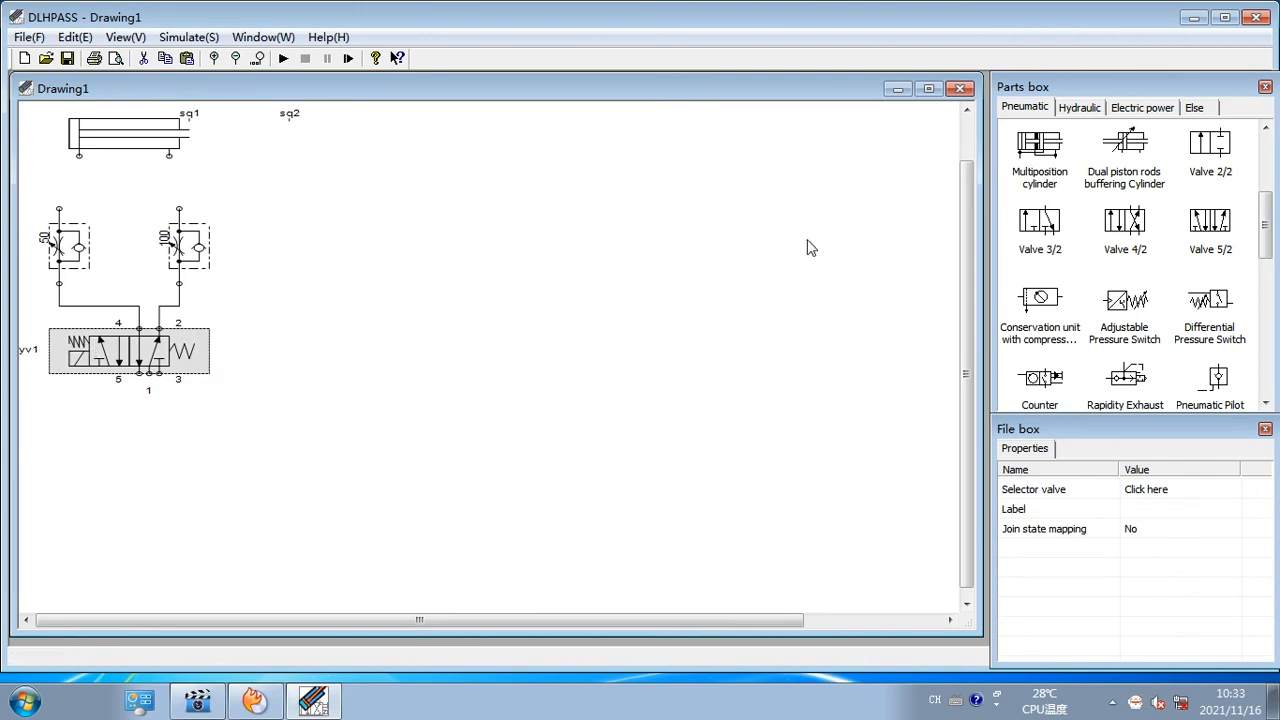
Place a pressure source and an exhaust well below the 5/2 valve
left_click_drag(1263, 244, 1254, 176)
left_click_drag(1046, 148, 40, 598)
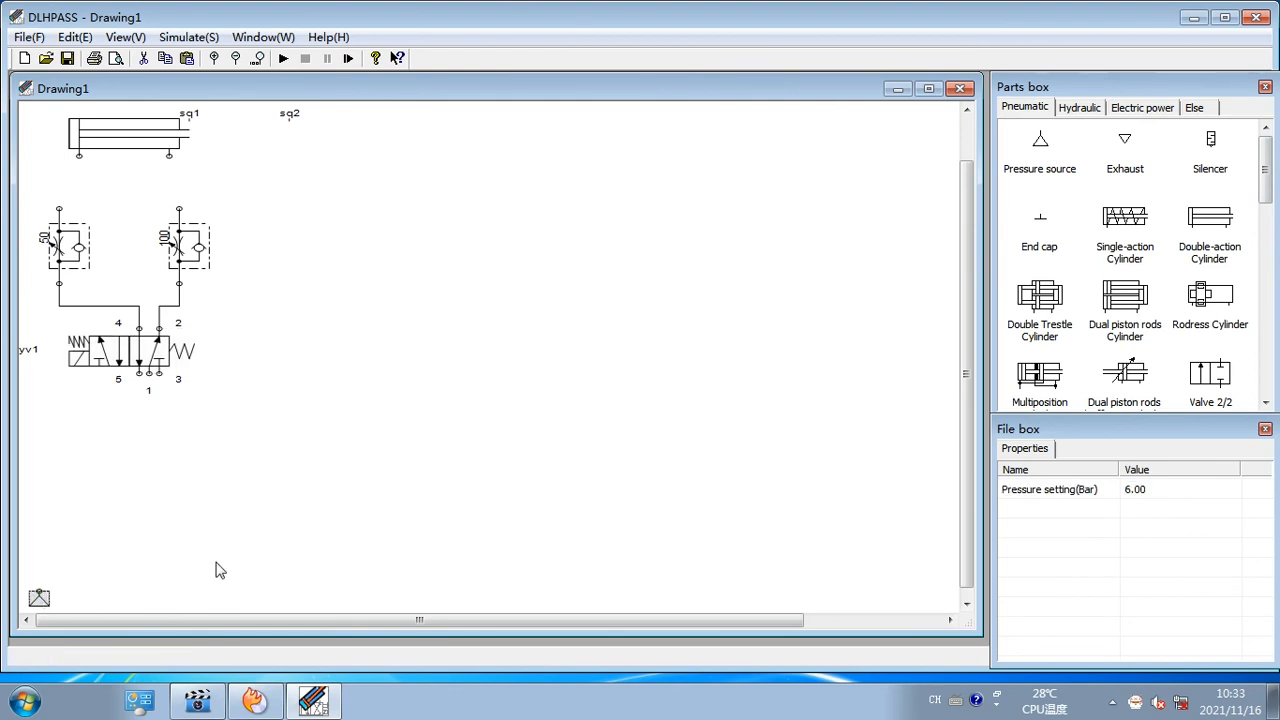
mouse_move(1133, 136)
left_mouse_down()
mouse_move(258, 645)
mouse_move(163, 595)
left_mouse_up()
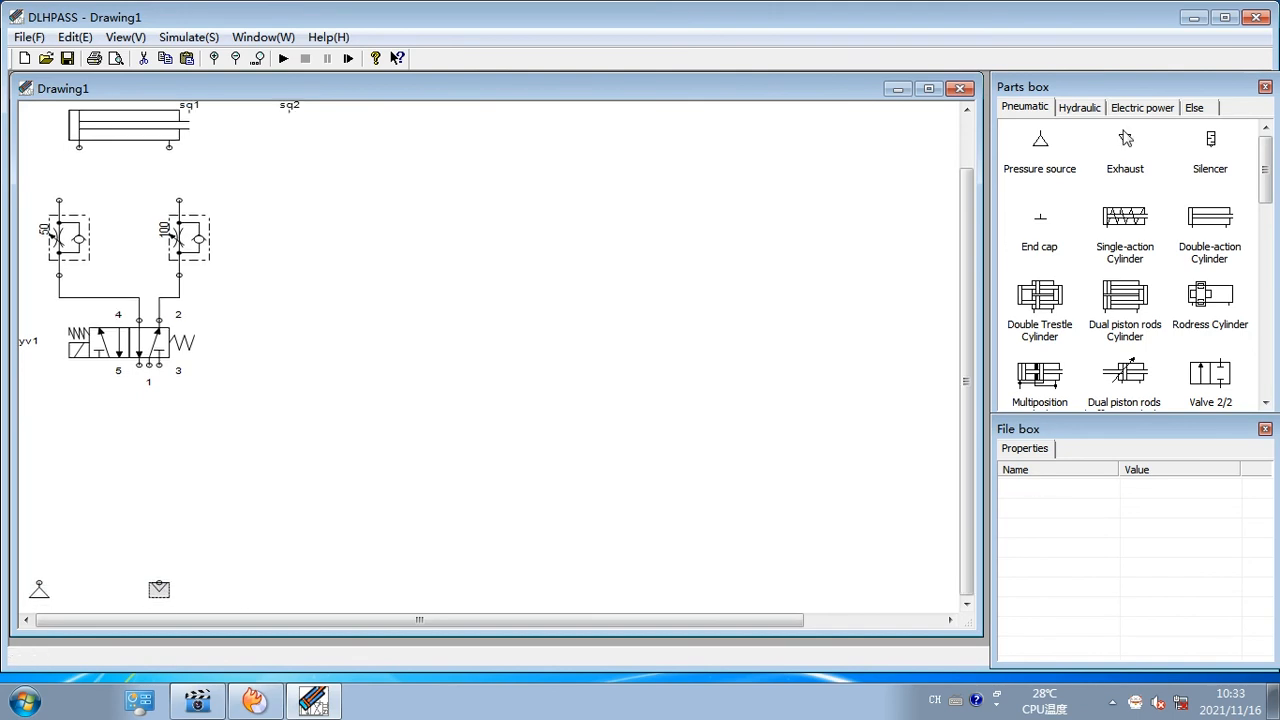
Add a drier above the pressure source and a lubrication unit to the right of the drier
left_click_drag(1266, 170, 1226, 366)
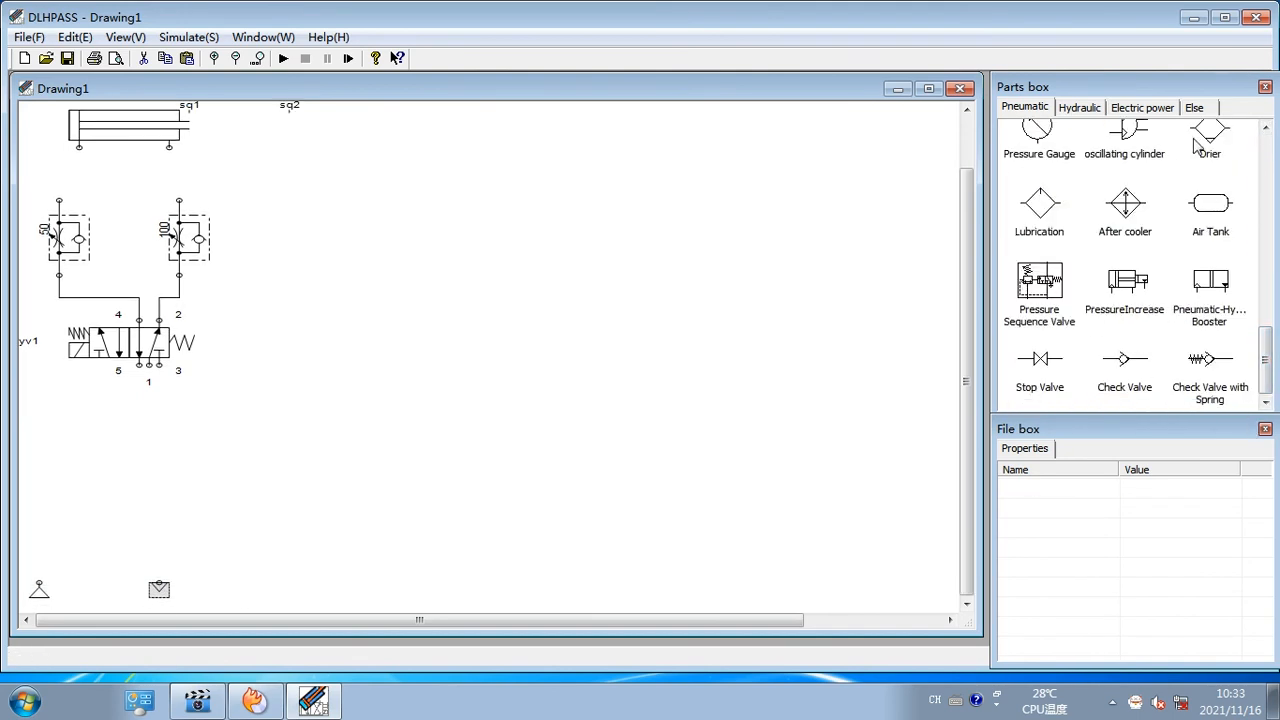
left_click_drag(1210, 155, 69, 507)
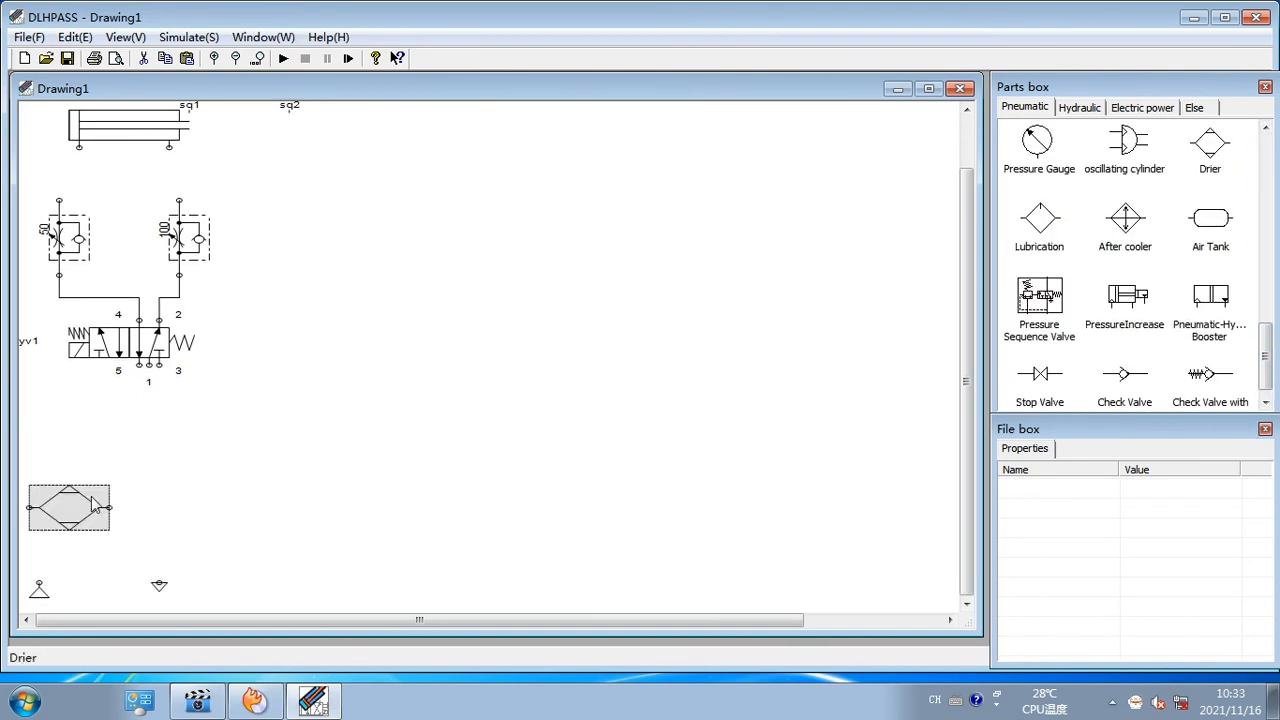
left_click_drag(1026, 213, 309, 488)
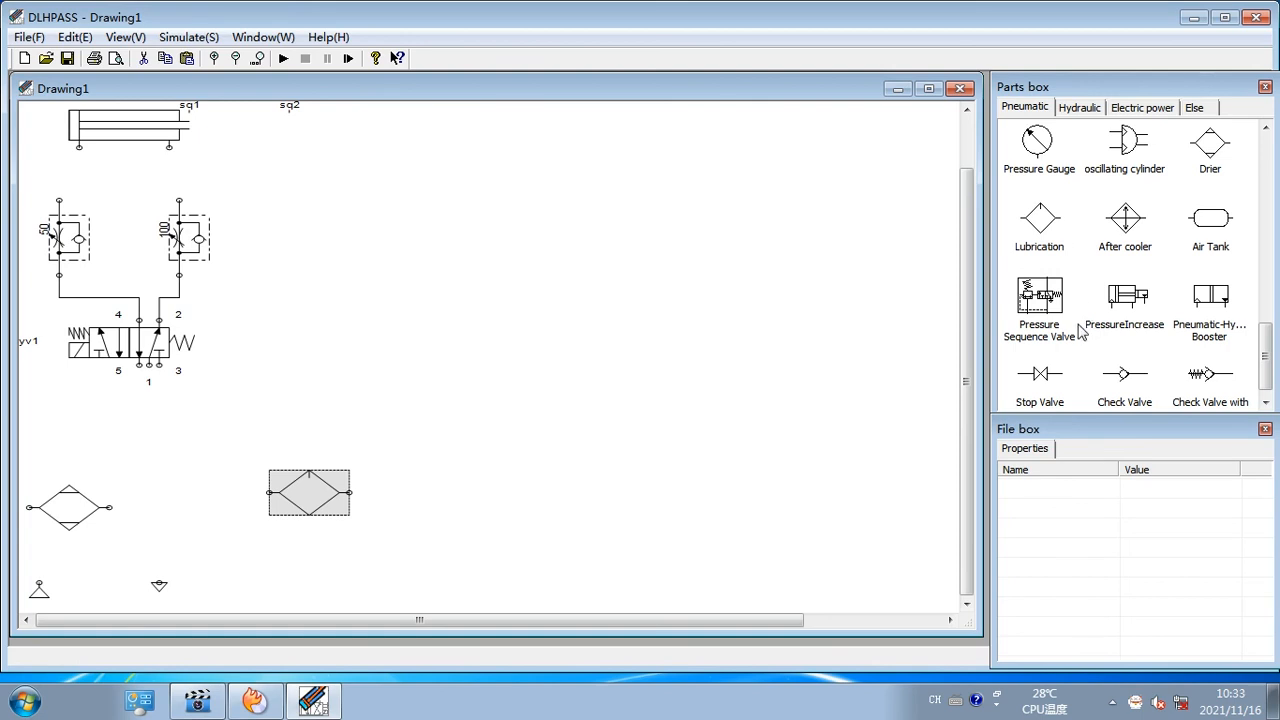
Insert a pressure reducing valve with gauge between the drier and the lubrication unit
scroll(1072, 360, "up", 2)
left_click_drag(1268, 384, 1262, 330)
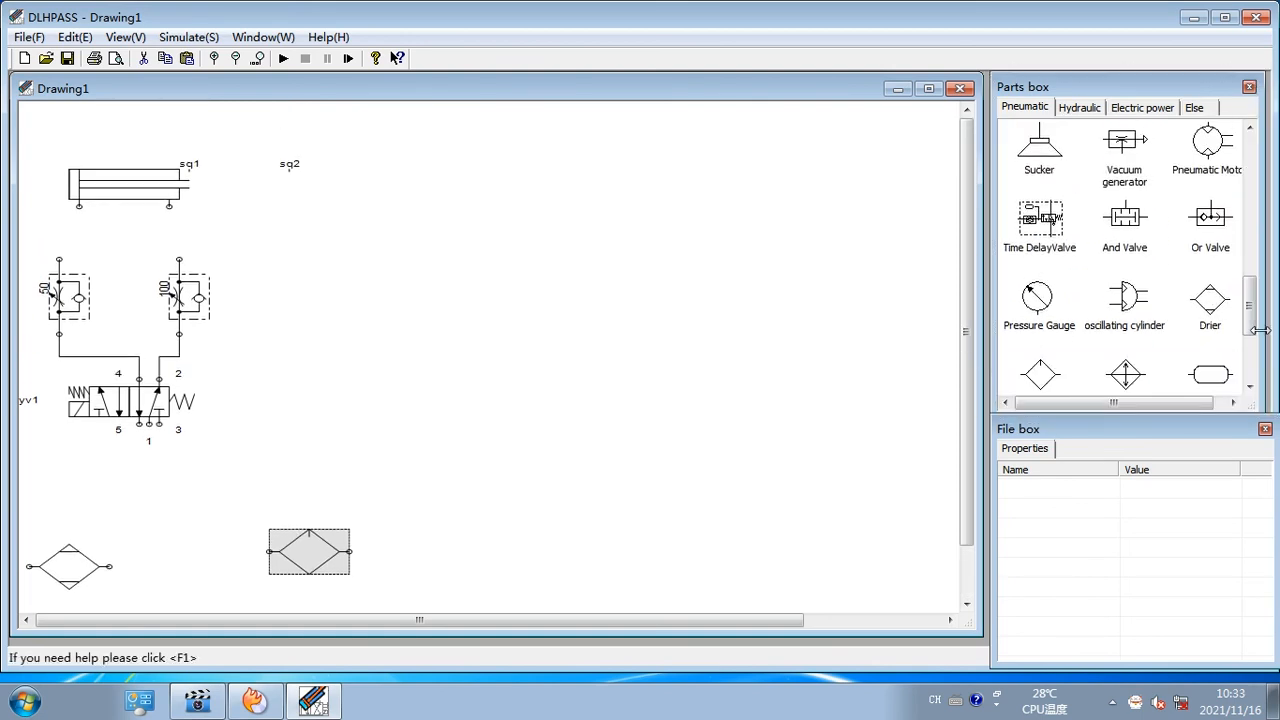
scroll(1220, 320, "up", 3)
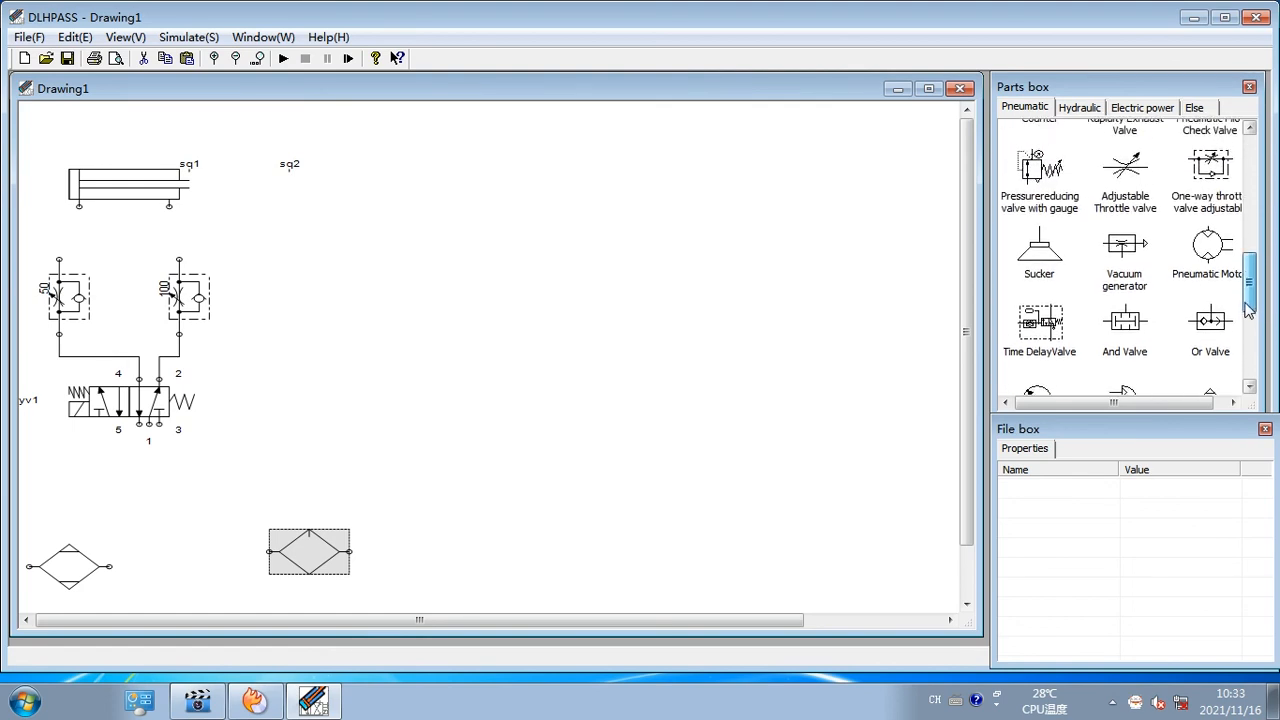
left_click_drag(1040, 180, 181, 549)
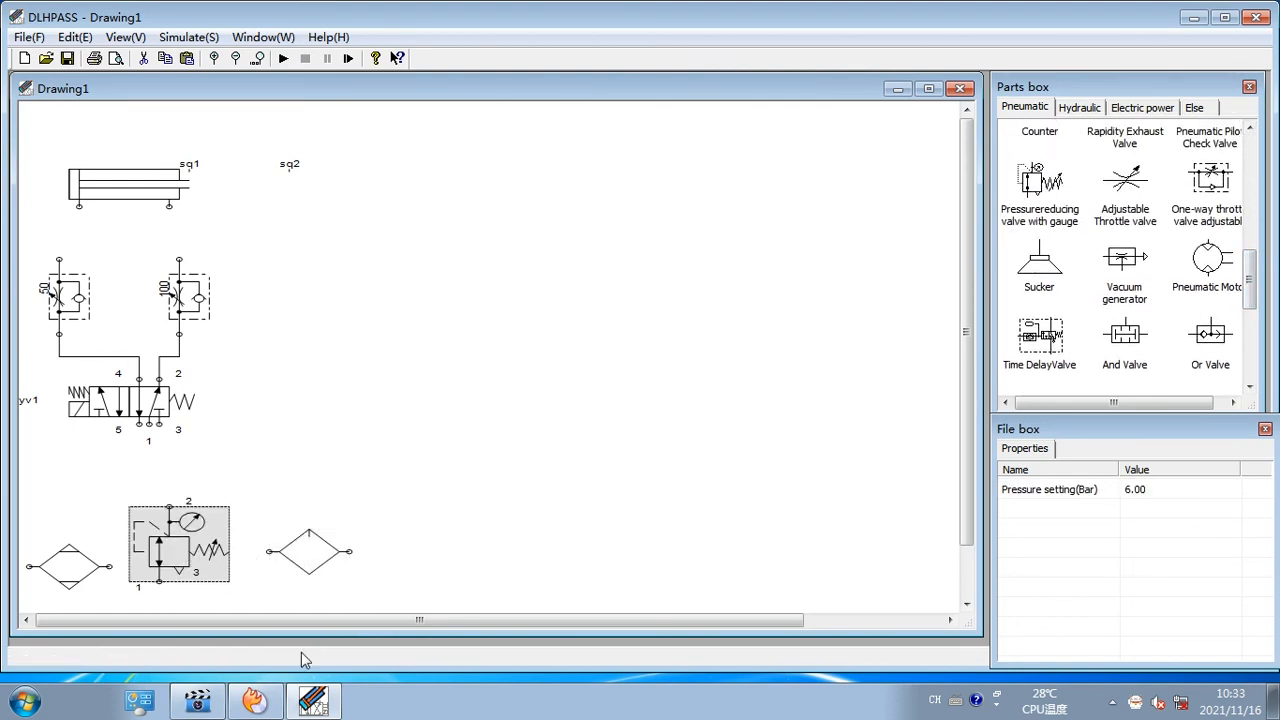
Connect the pressure source through the drier, pressure reducing valve and lubrication unit to port 1 of the 5/2 valve
scroll(968, 417, "down", 2)
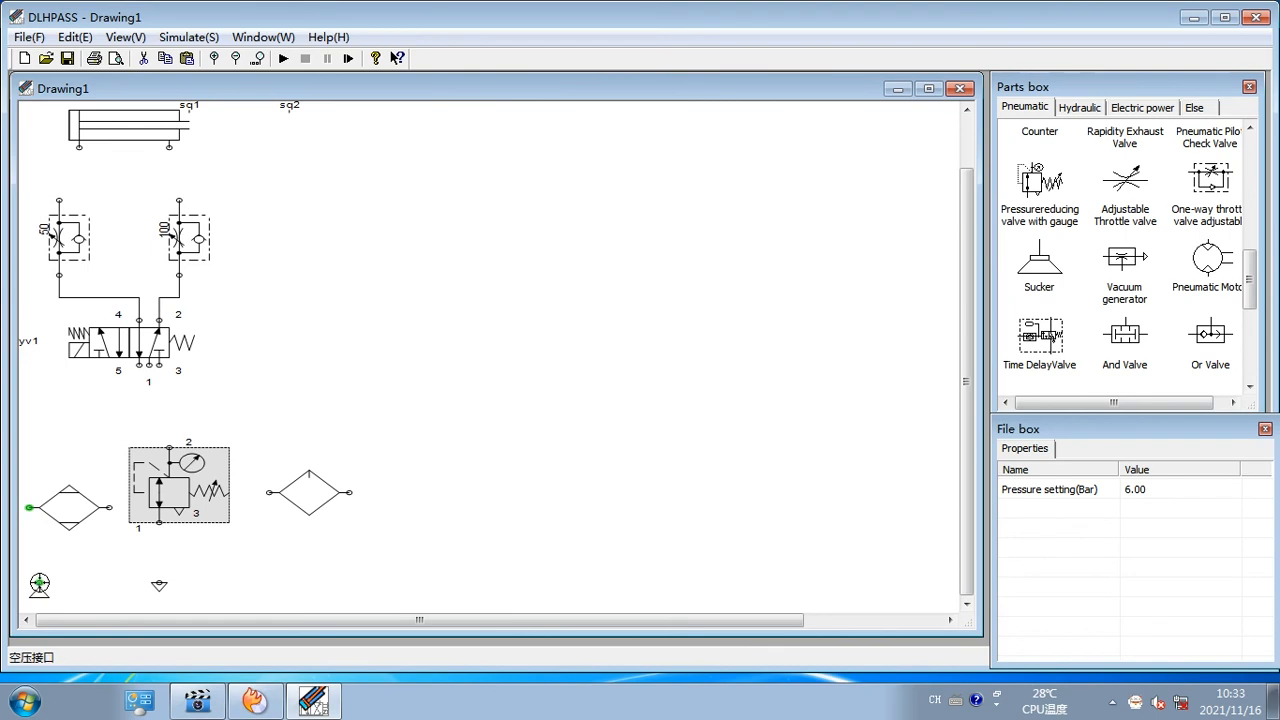
left_click(39, 585)
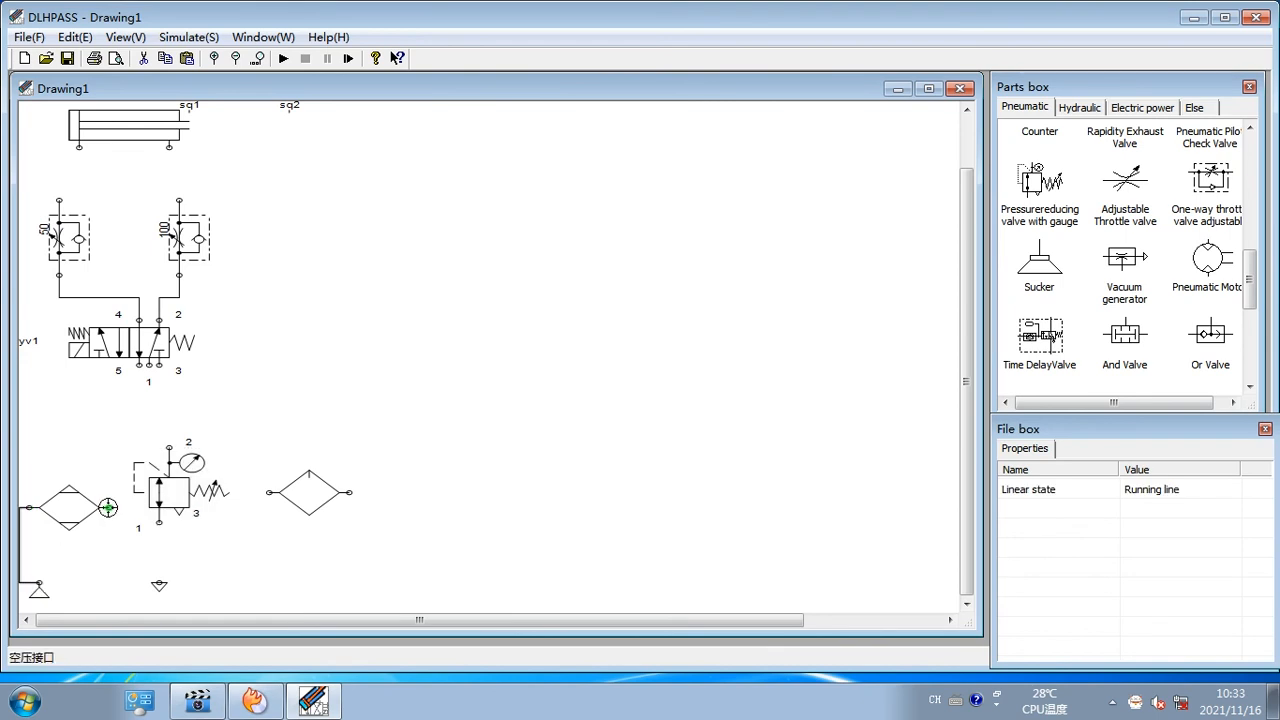
left_click(162, 522)
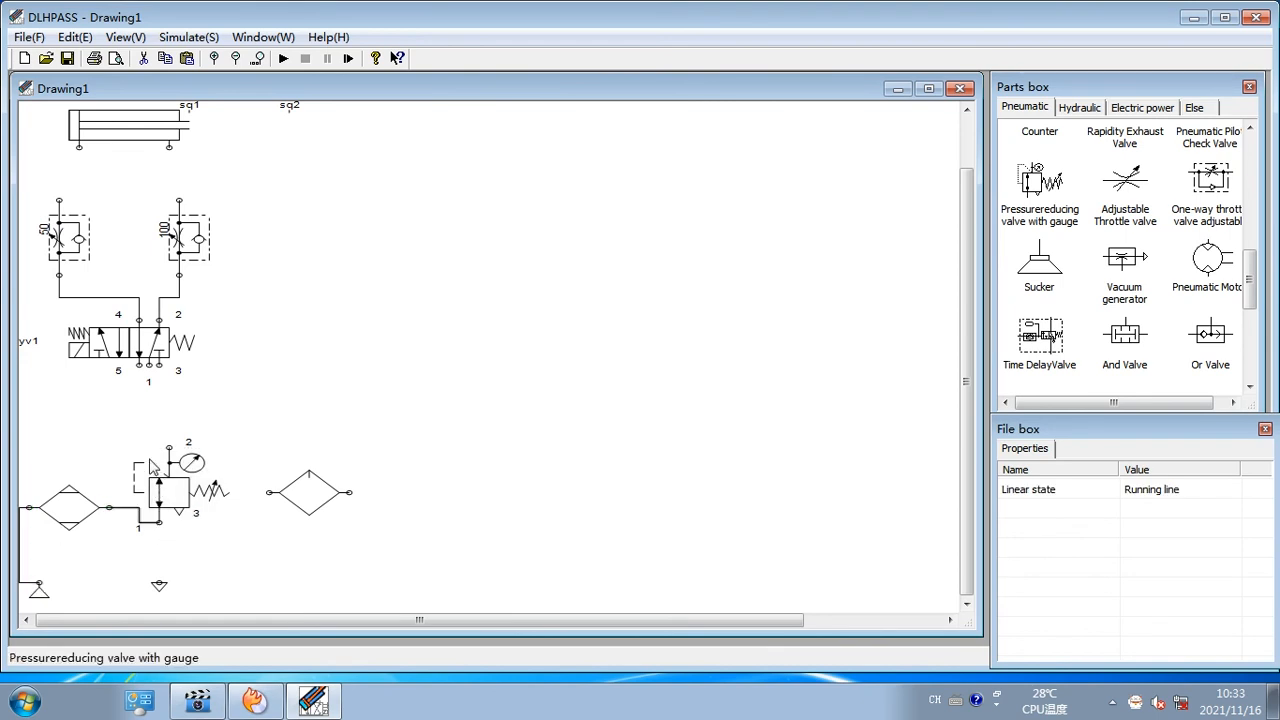
left_click(171, 450)
left_click(272, 494)
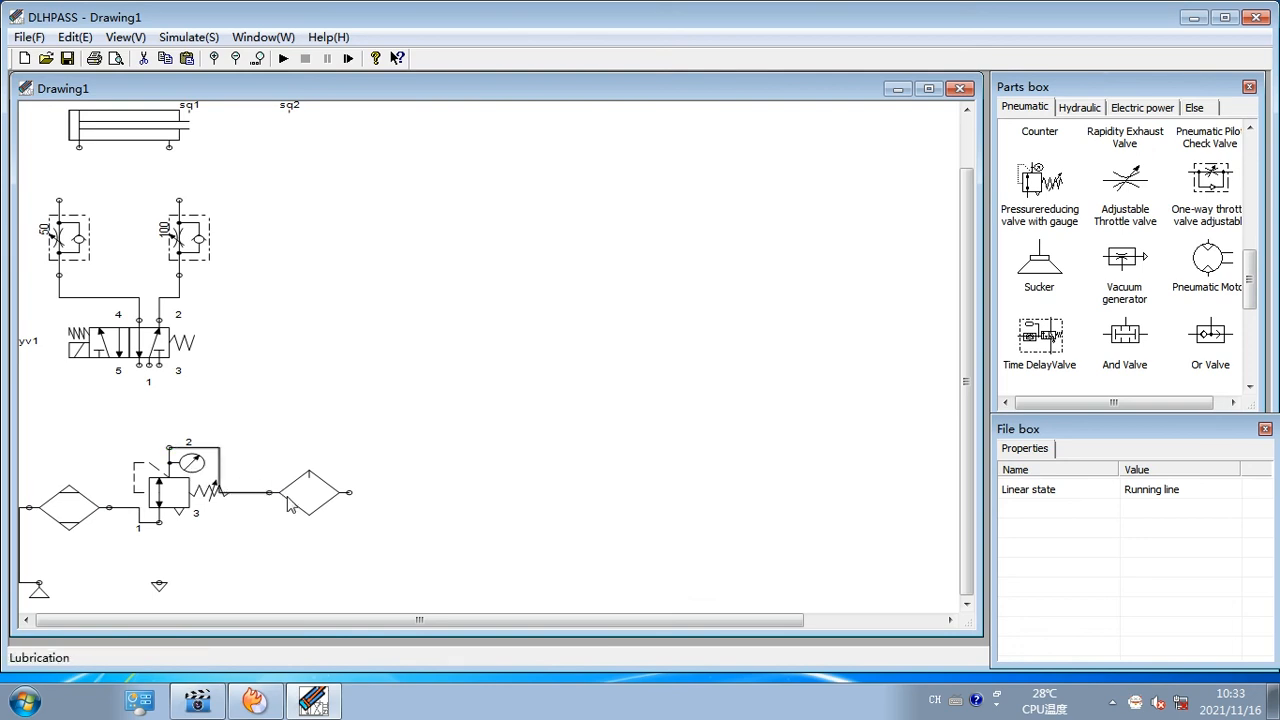
left_click(348, 492)
left_click(149, 366)
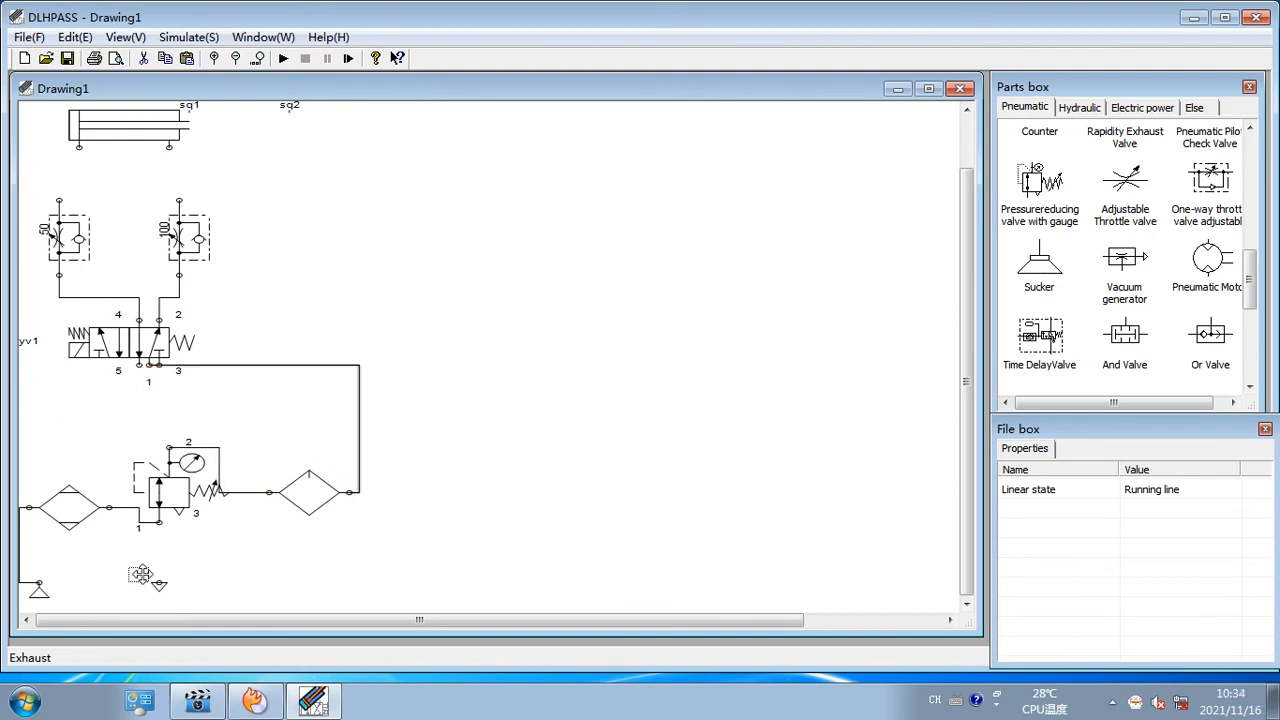
Move the exhaust up below the 5/2 valve, and shift the supply line and pressure reducing valve so the lines run clear of the symbols
left_click_drag(96, 471, 90, 418)
left_click_drag(200, 366, 178, 417)
left_click_drag(219, 461, 230, 463)
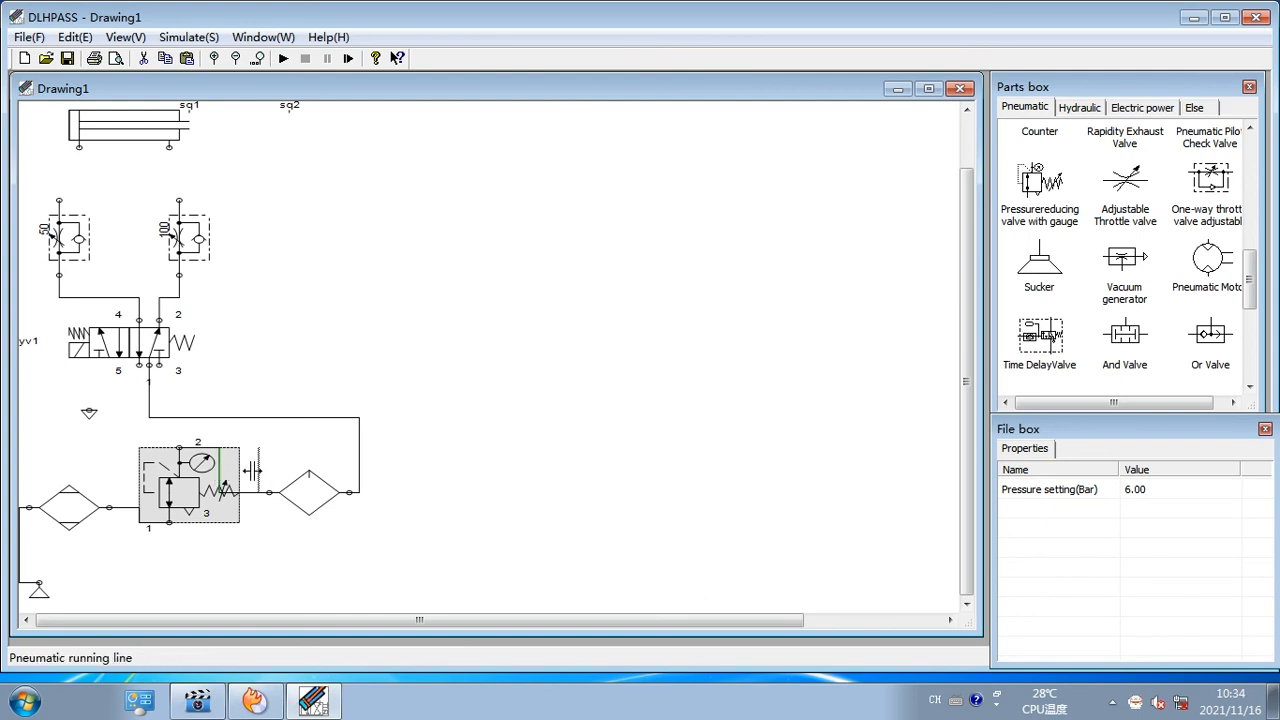
left_click(252, 470)
Duplicate the exhaust below the 5/2 valve and connect the two exhausts to valve ports 5 and 3
left_click(98, 421)
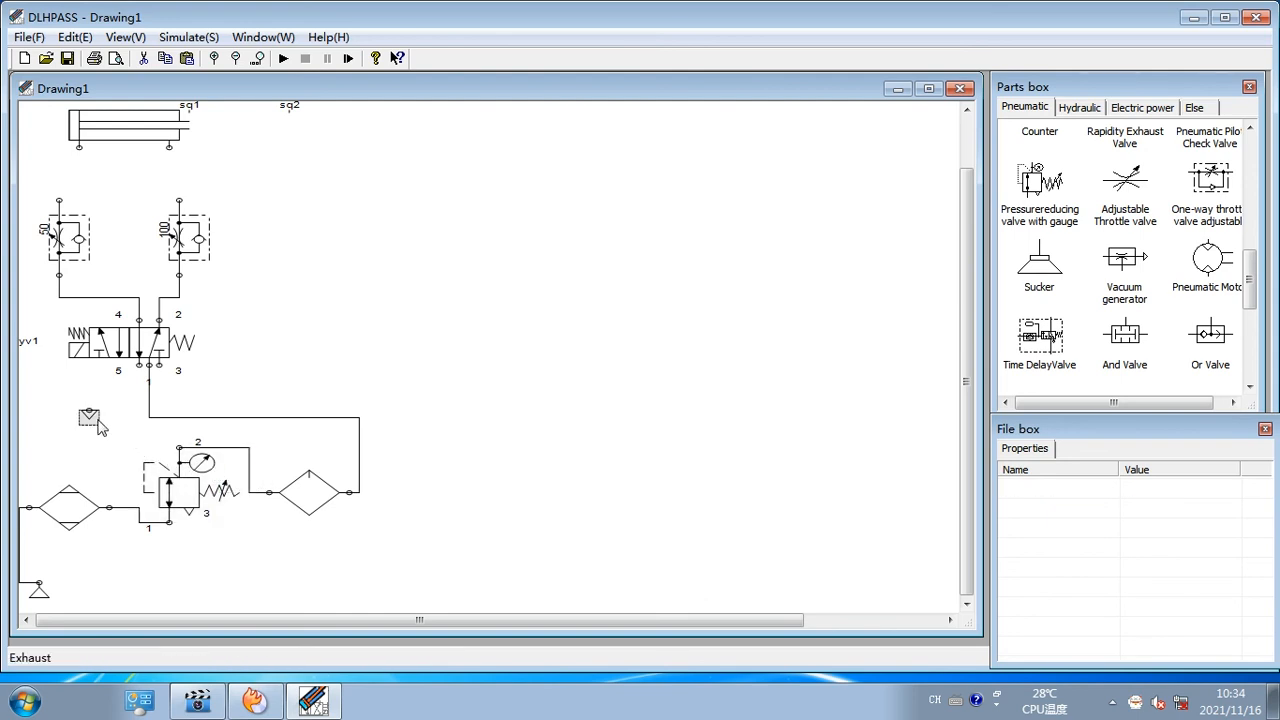
key("ctrl+v")
left_click_drag(133, 447, 160, 413)
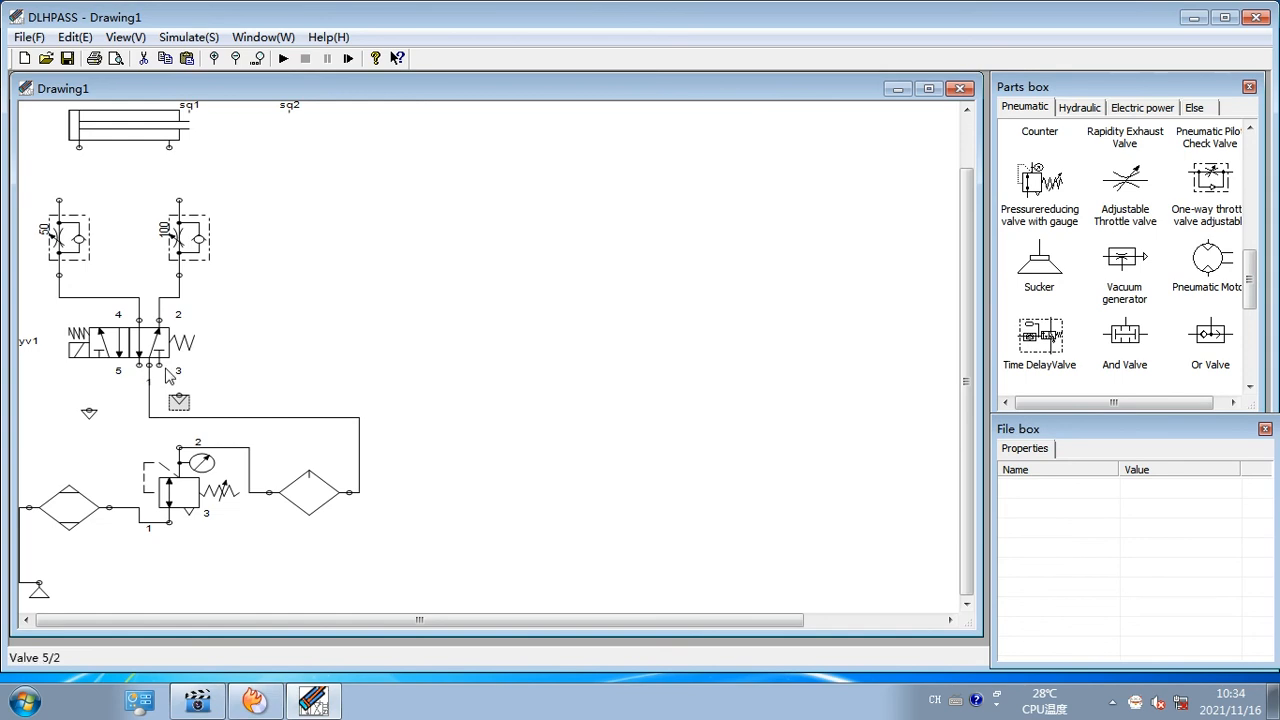
mouse_move(159, 366)
left_mouse_down()
mouse_move(179, 393)
mouse_move(87, 410)
mouse_move(128, 418)
mouse_move(114, 402)
mouse_move(131, 380)
left_mouse_up()
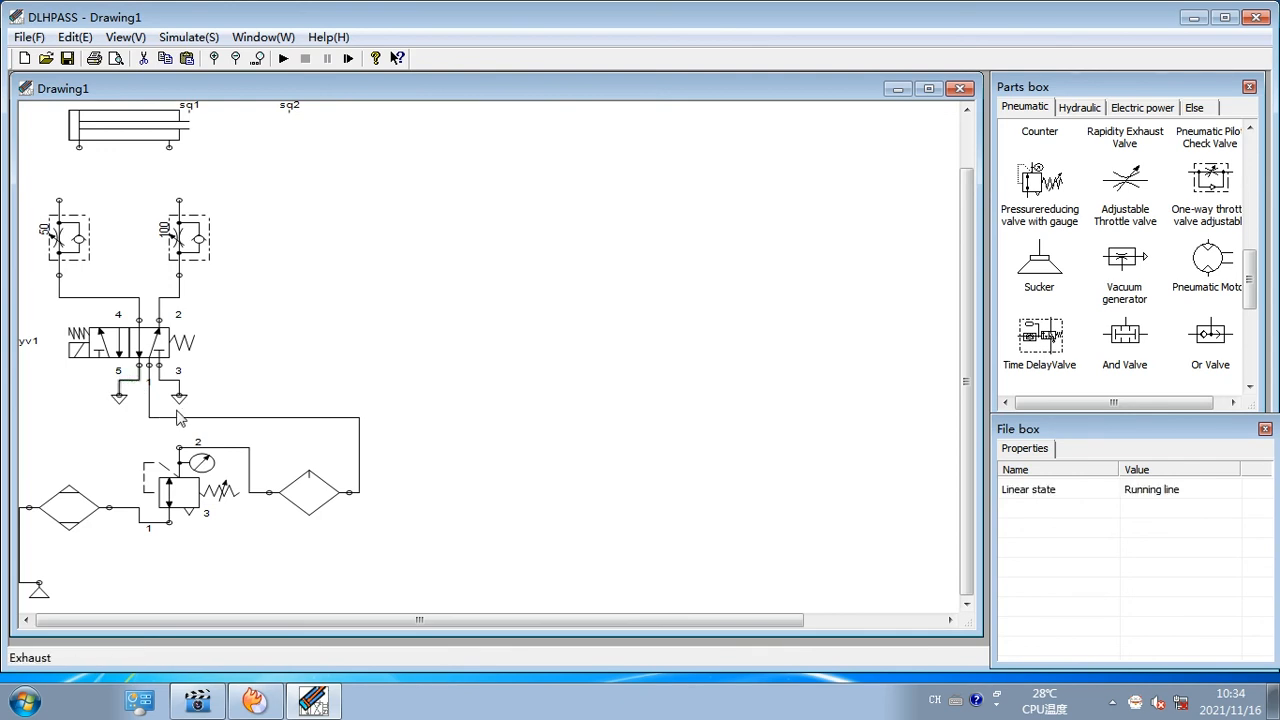
Move the right throttle valve slightly down and connect both throttle valves to the cylinder ports above them
left_click(185, 262)
left_click(185, 262)
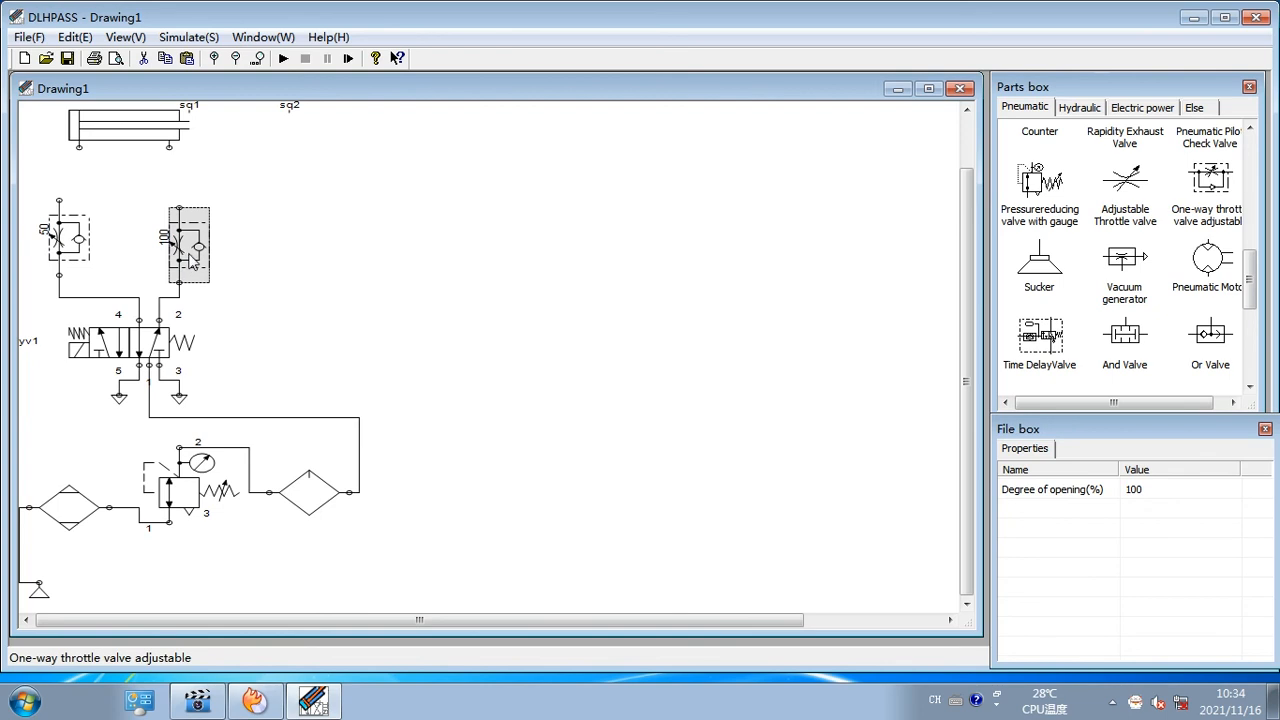
mouse_move(79, 149)
left_mouse_down()
mouse_move(76, 186)
mouse_move(59, 201)
left_mouse_up()
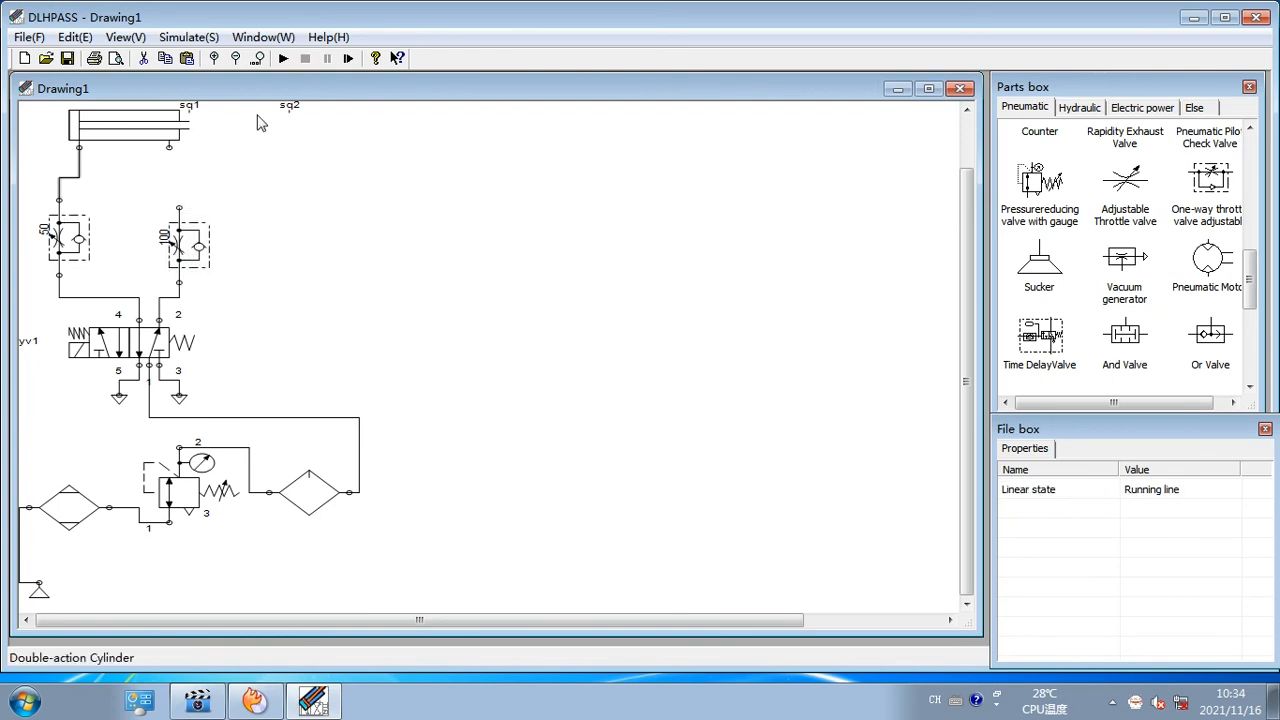
left_click_drag(169, 147, 179, 207)
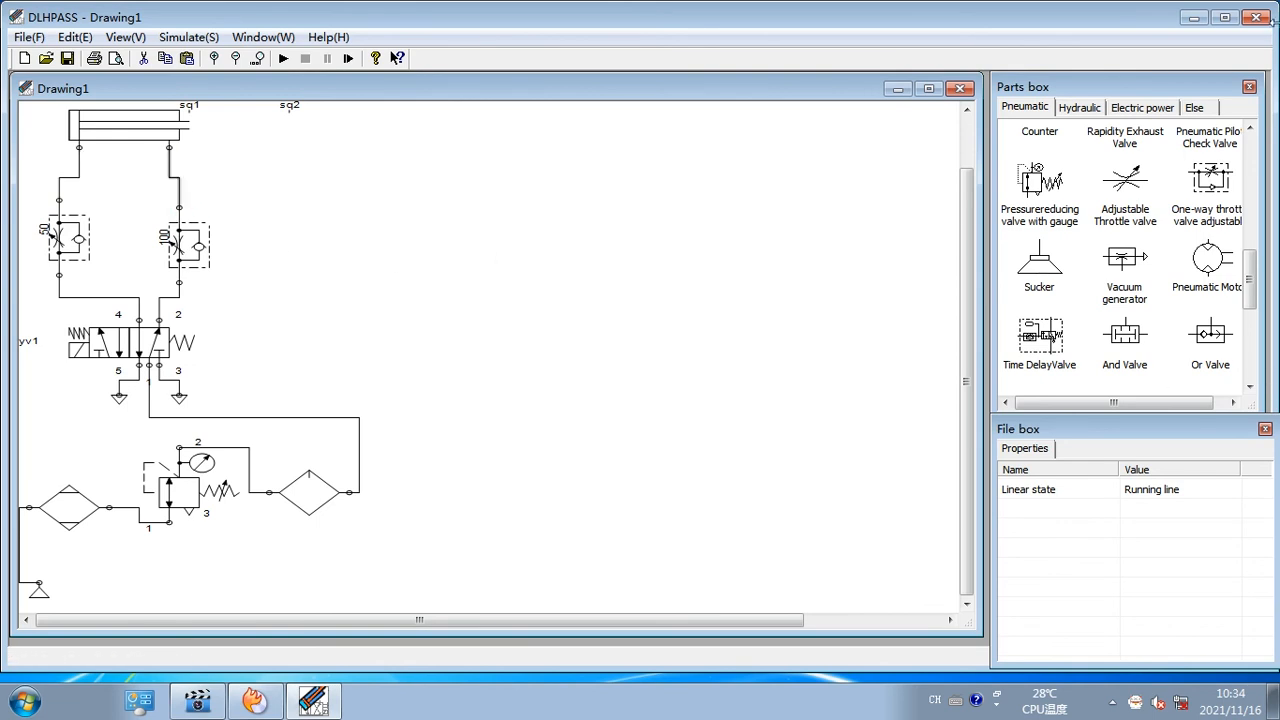
Place a 24V positive supply beside the pneumatic circuit, a 0V negative supply well below it, and a relay coil between their levels
left_click(1120, 110)
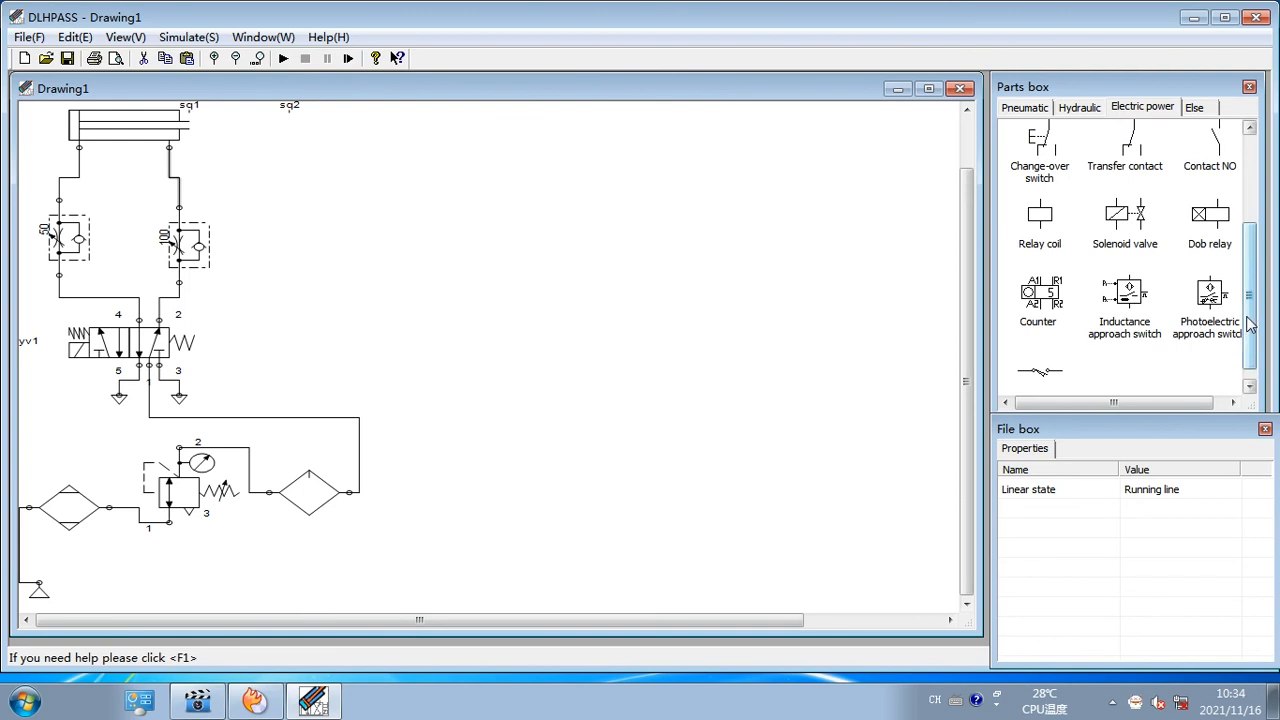
scroll(1235, 280, "up", 2)
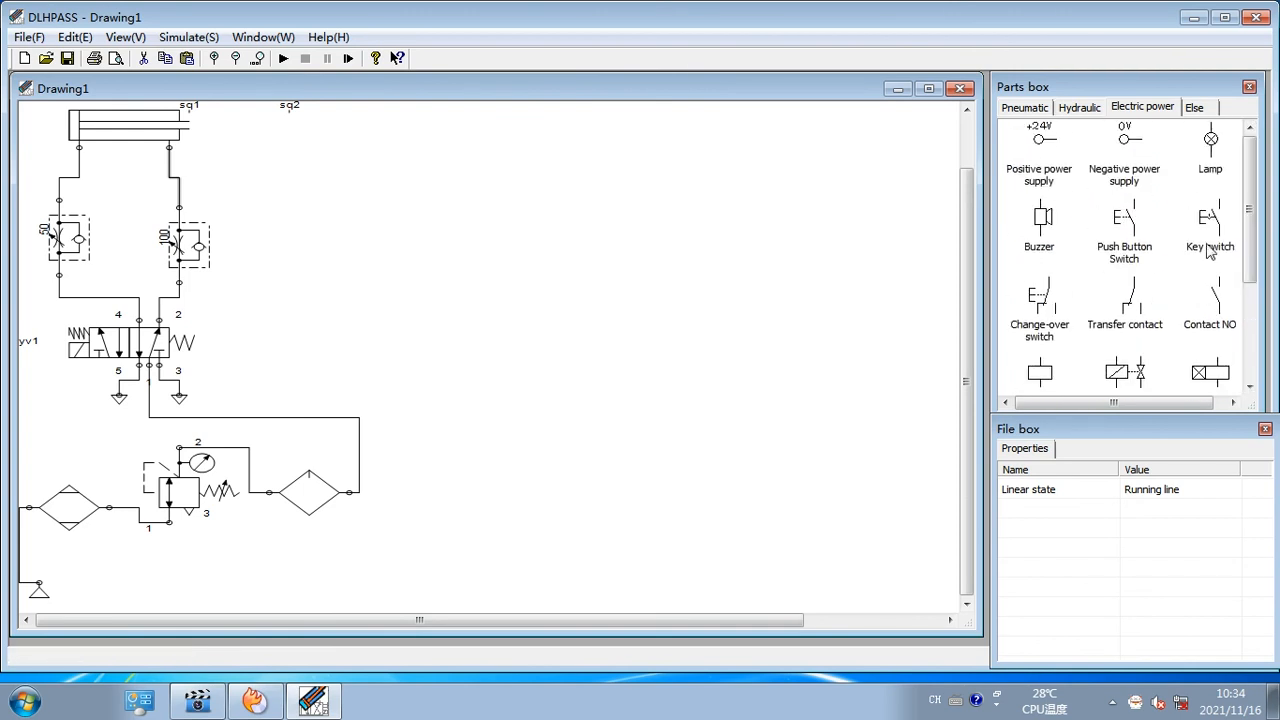
left_click_drag(1040, 138, 430, 195)
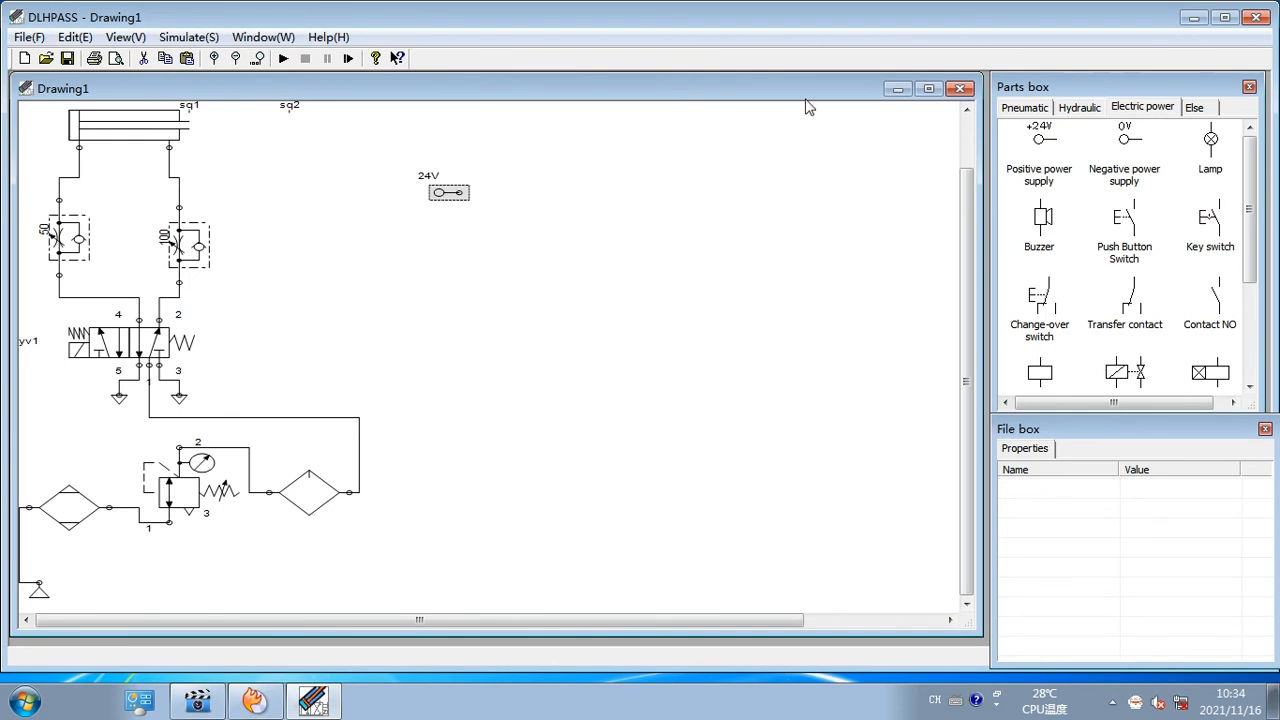
left_click_drag(1125, 140, 479, 455)
left_click_drag(437, 192, 448, 177)
left_click_drag(1045, 378, 541, 311)
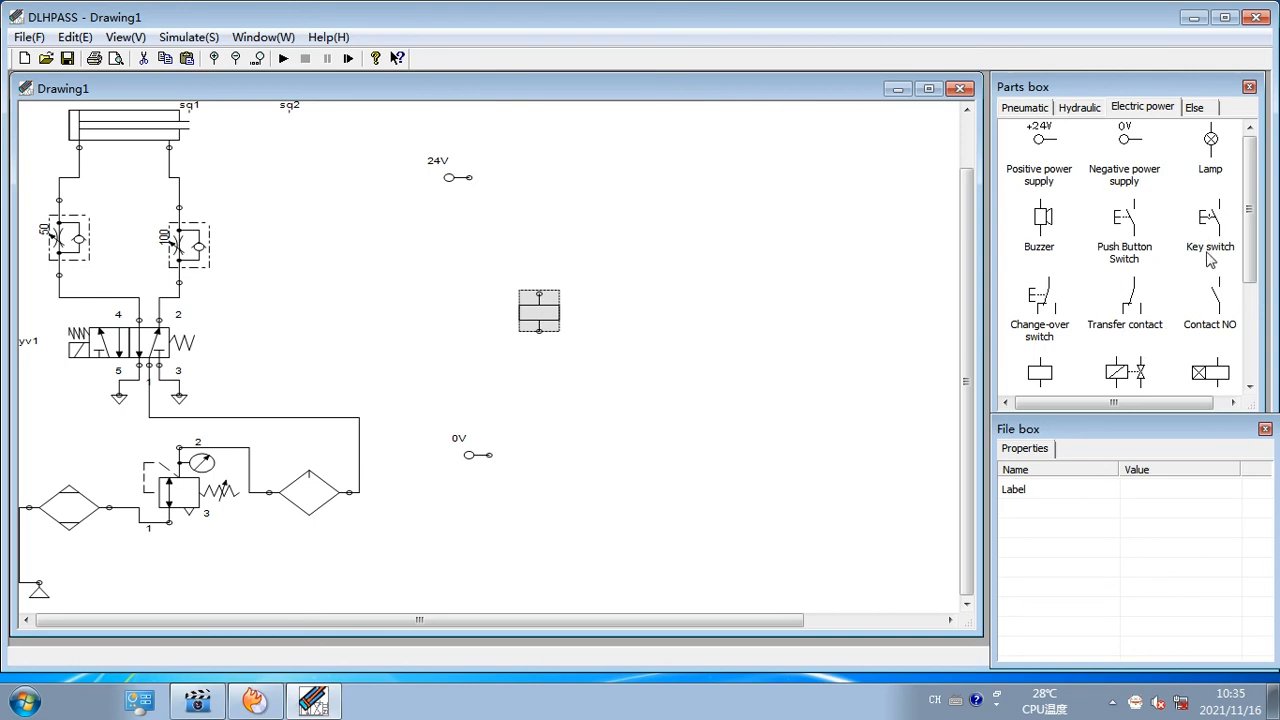
Add a position switch above the relay coil, rotate it 90° three times and shift it slightly right
left_click_drag(1249, 210, 1249, 305)
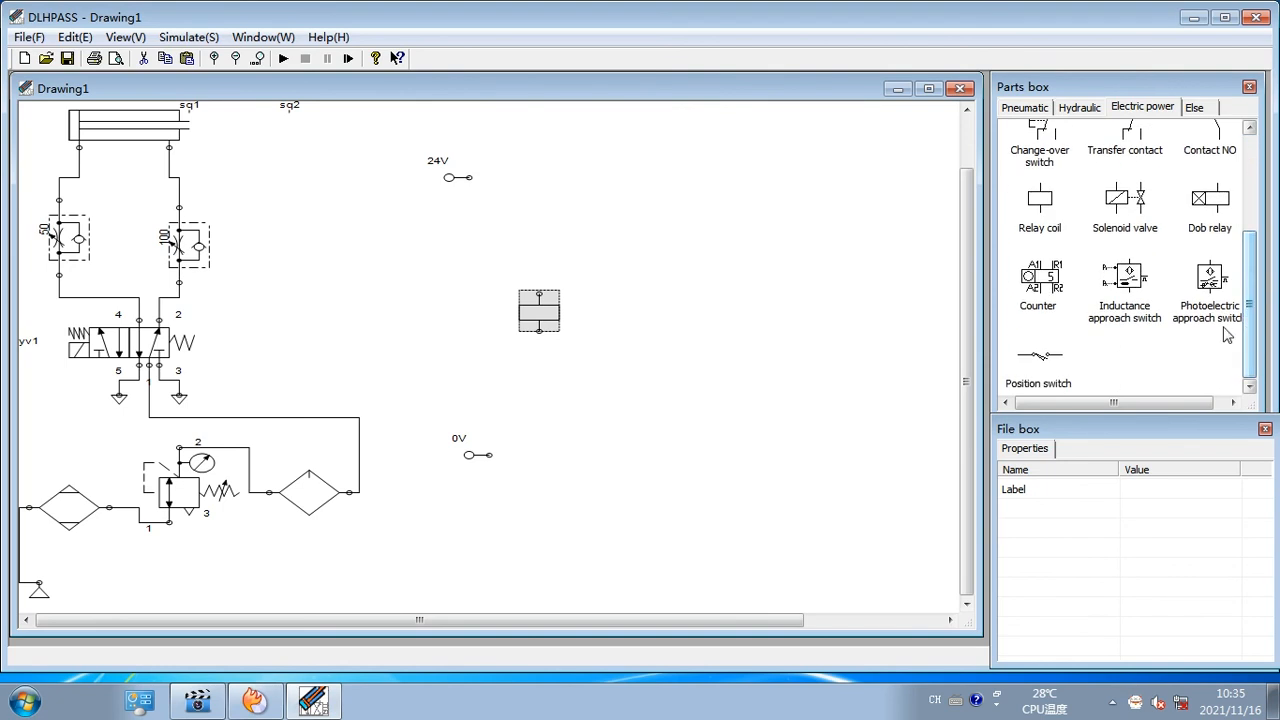
left_click_drag(1040, 355, 536, 201)
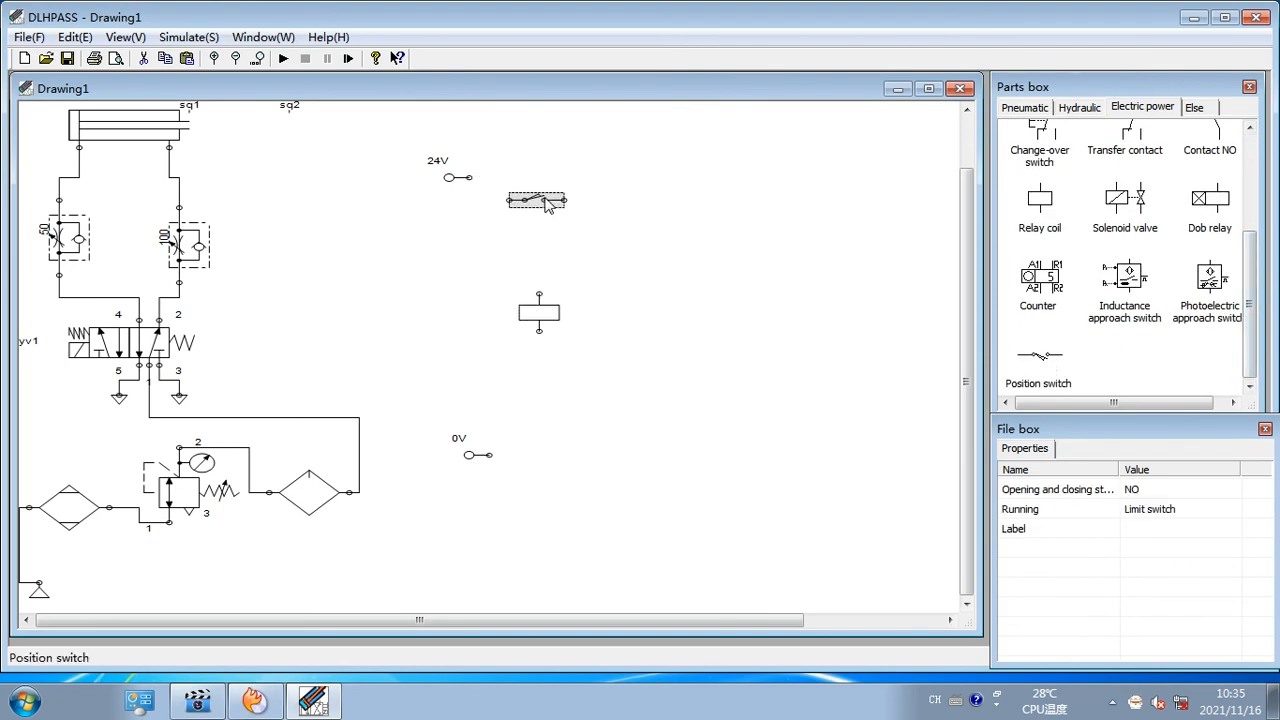
right_click(548, 203)
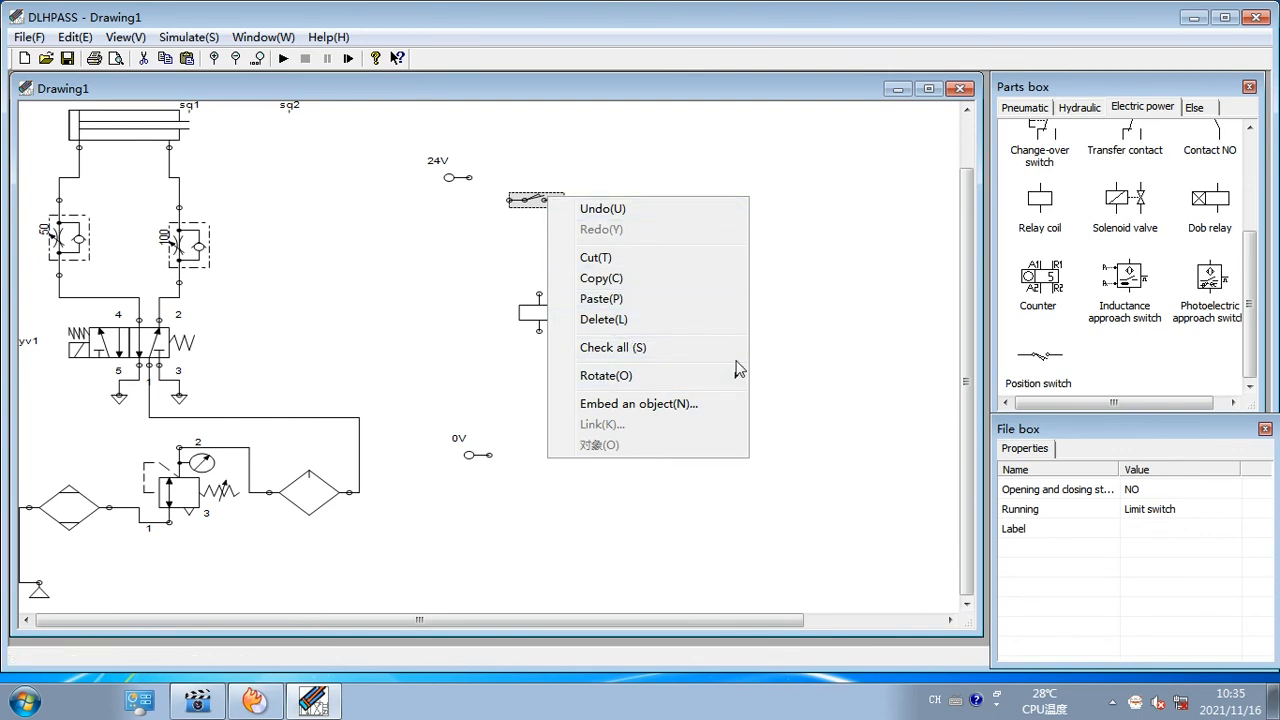
left_click(770, 380)
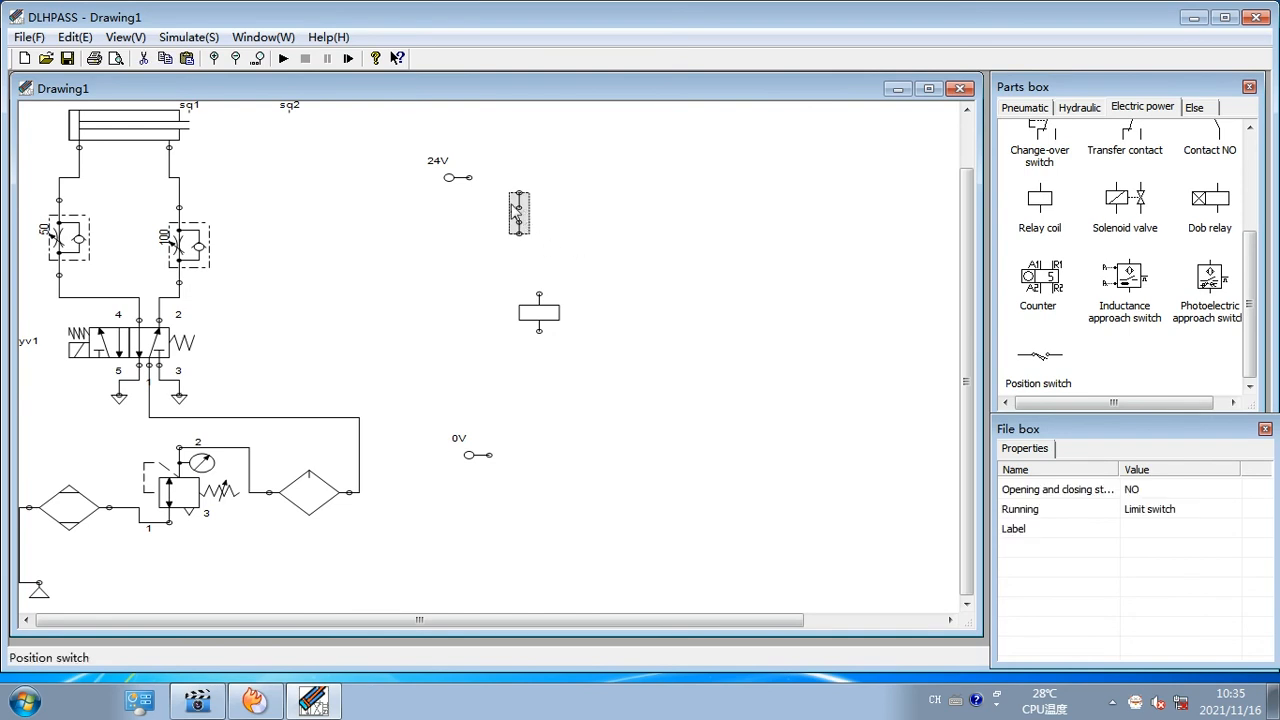
right_click(514, 208)
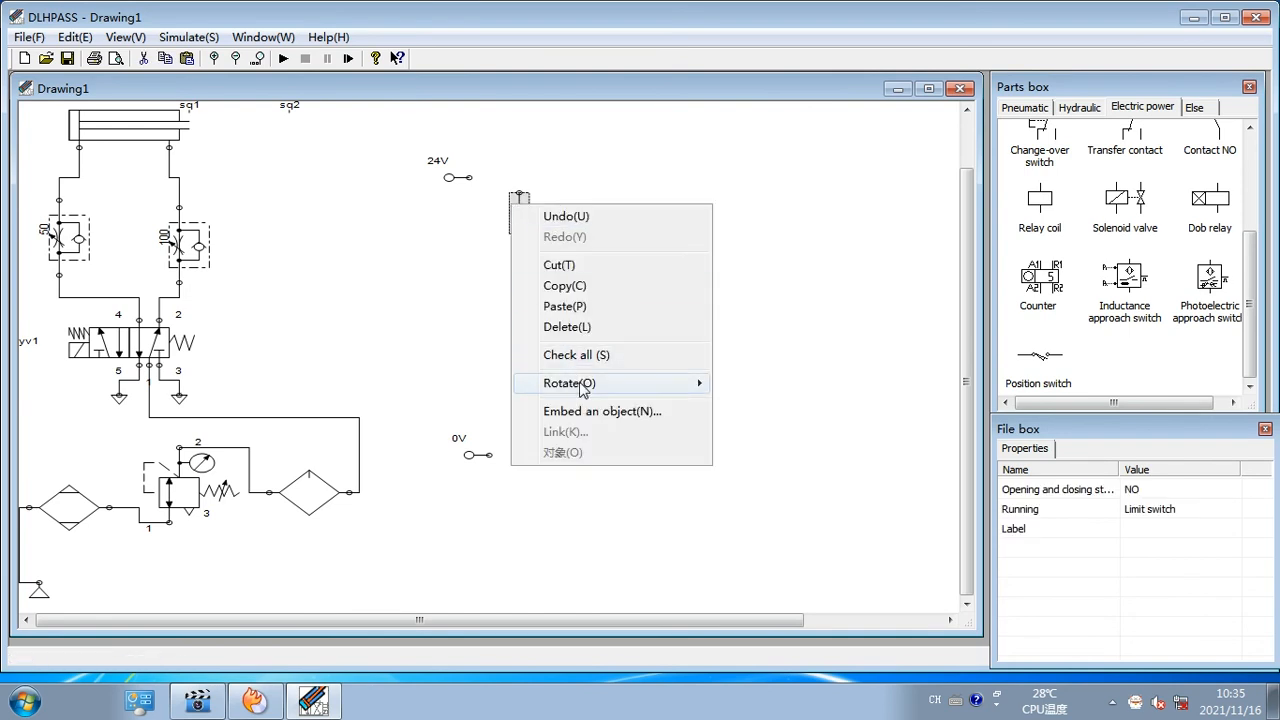
mouse_move(586, 389)
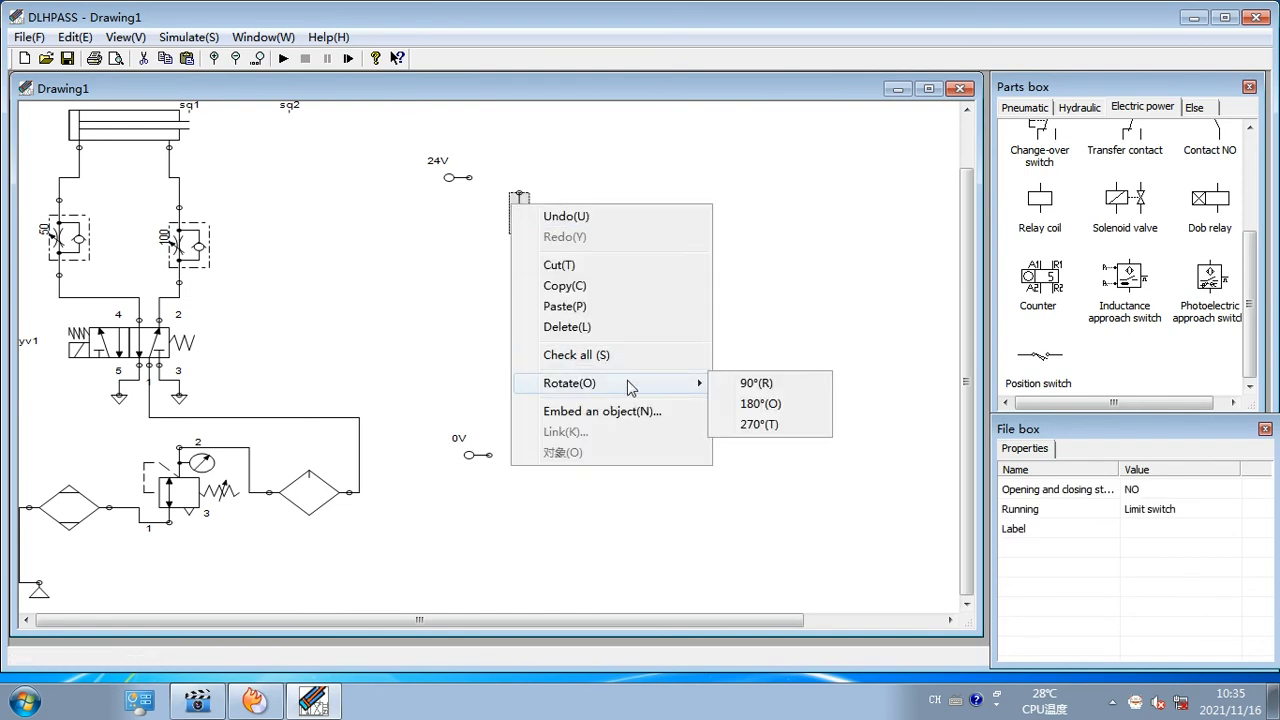
left_click(745, 383)
right_click(542, 199)
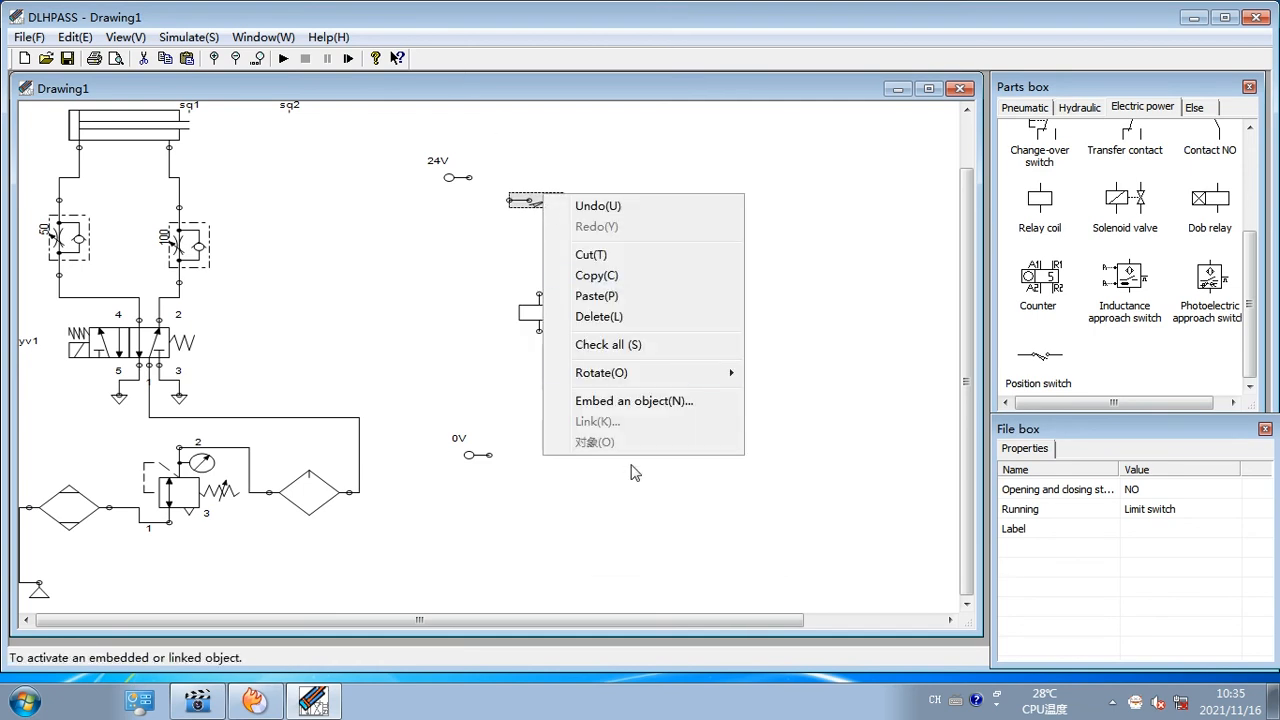
mouse_move(705, 384)
left_click(789, 376)
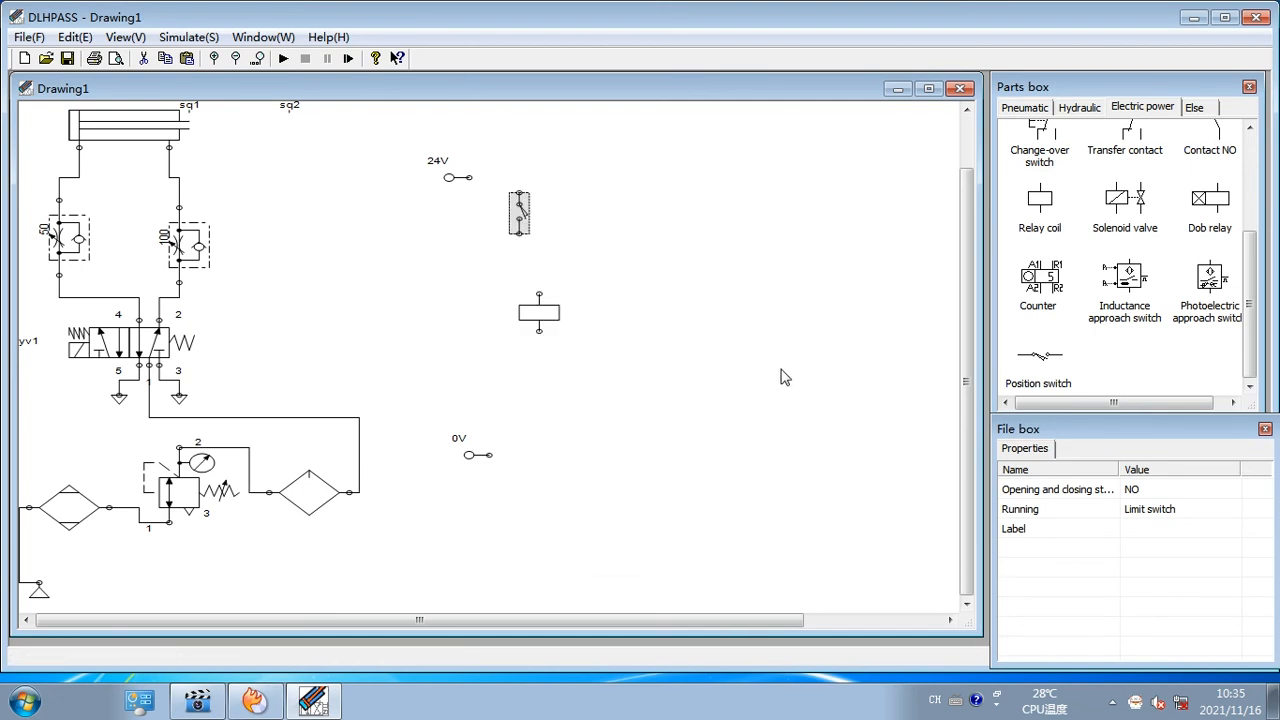
left_click_drag(518, 212, 528, 212)
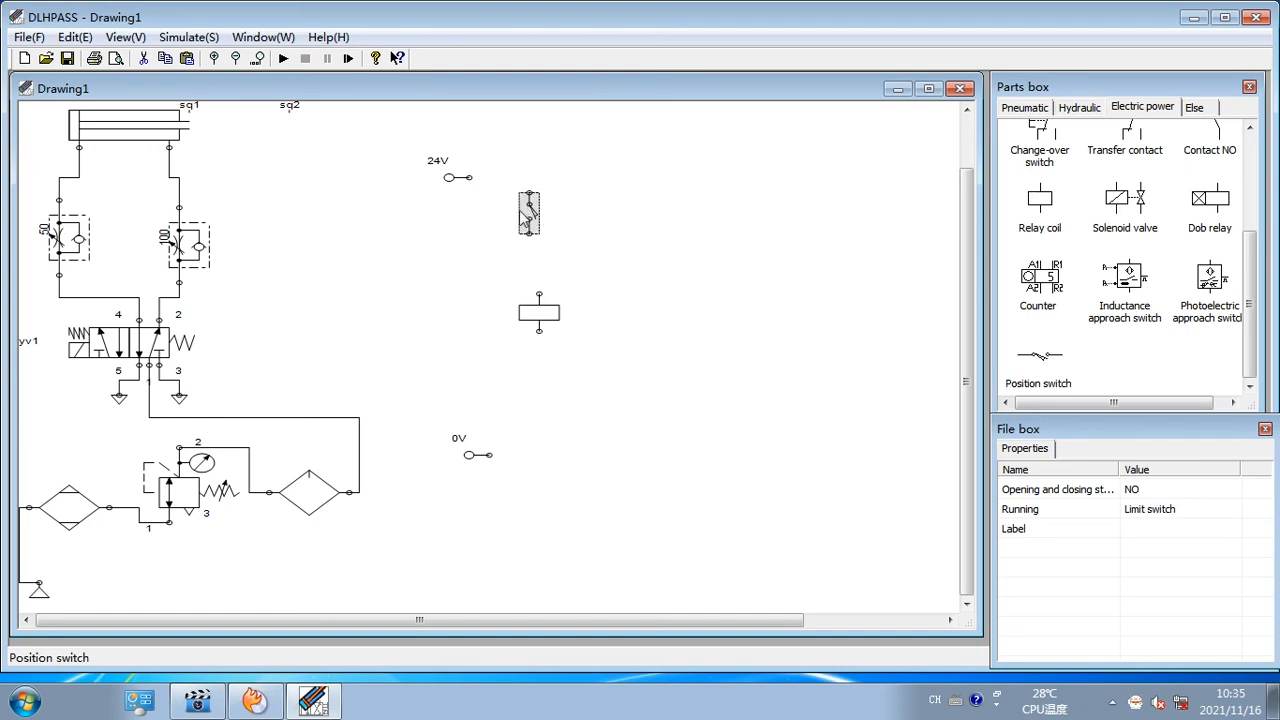
Move the relay coil down and place a copy of the position switch between the original switch and the coil
left_click(542, 323)
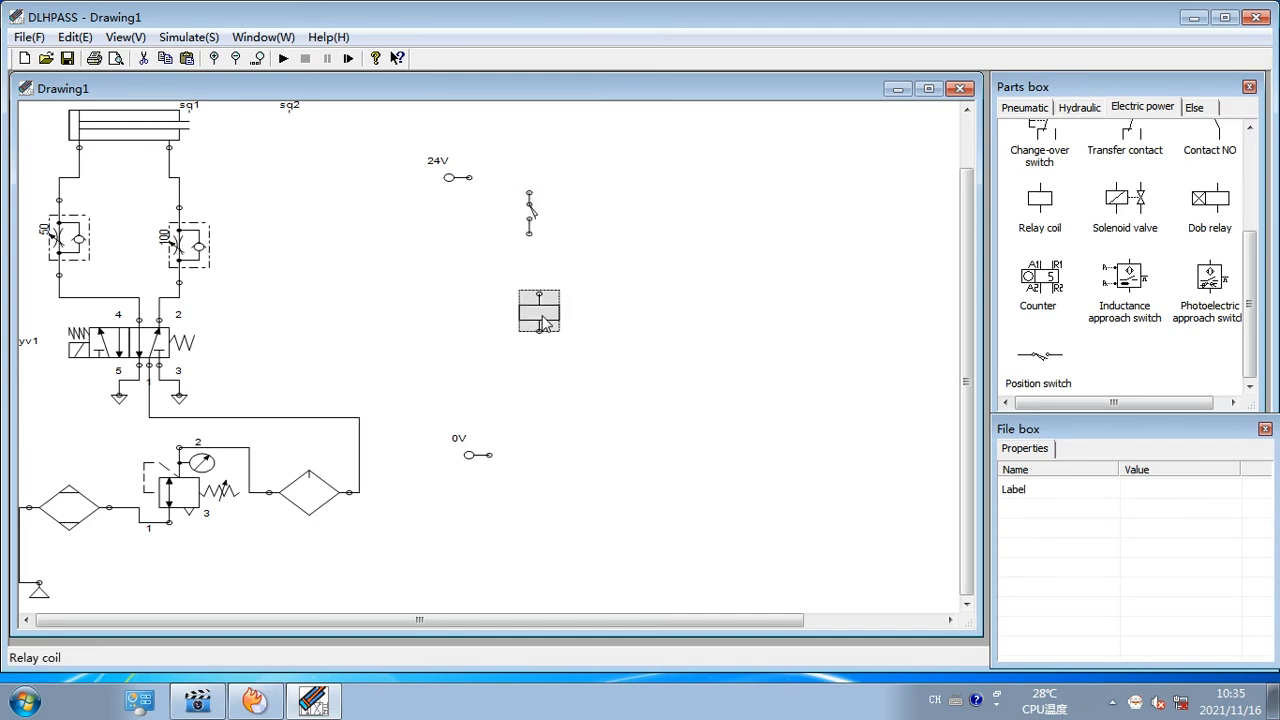
left_click_drag(542, 323, 552, 369)
left_click(528, 232)
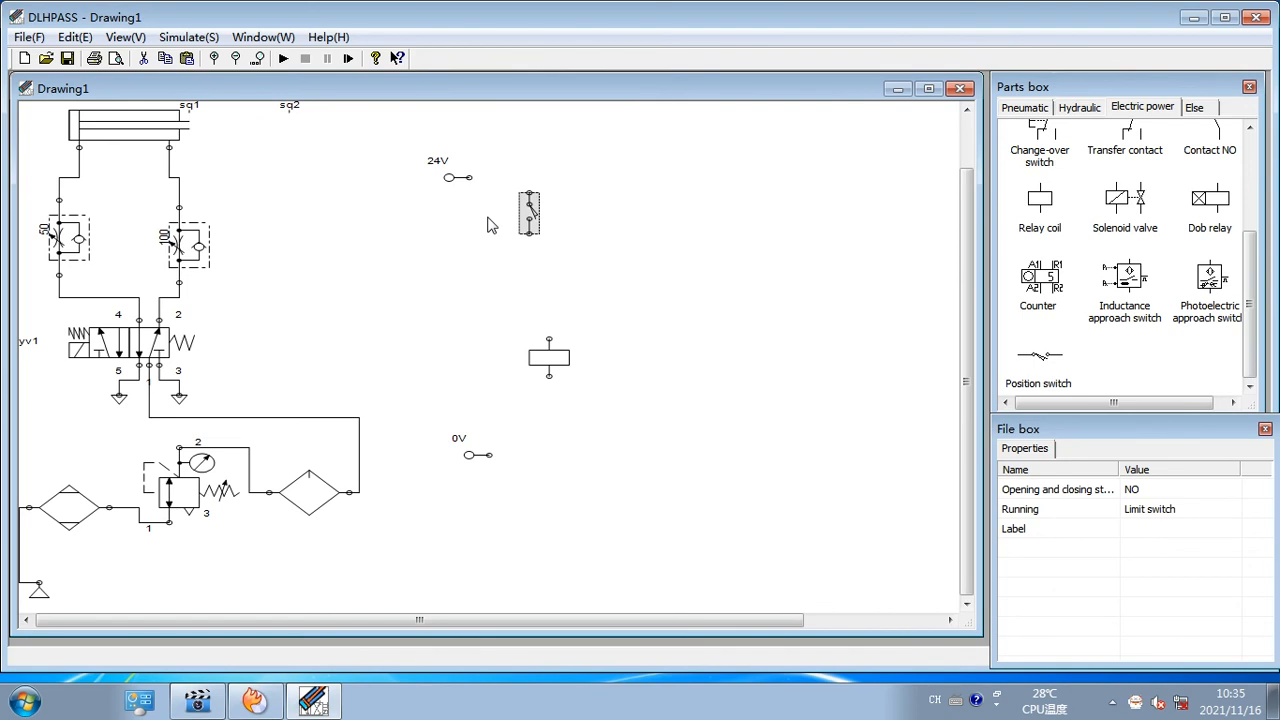
key("ctrl+v")
left_click_drag(570, 245, 520, 305)
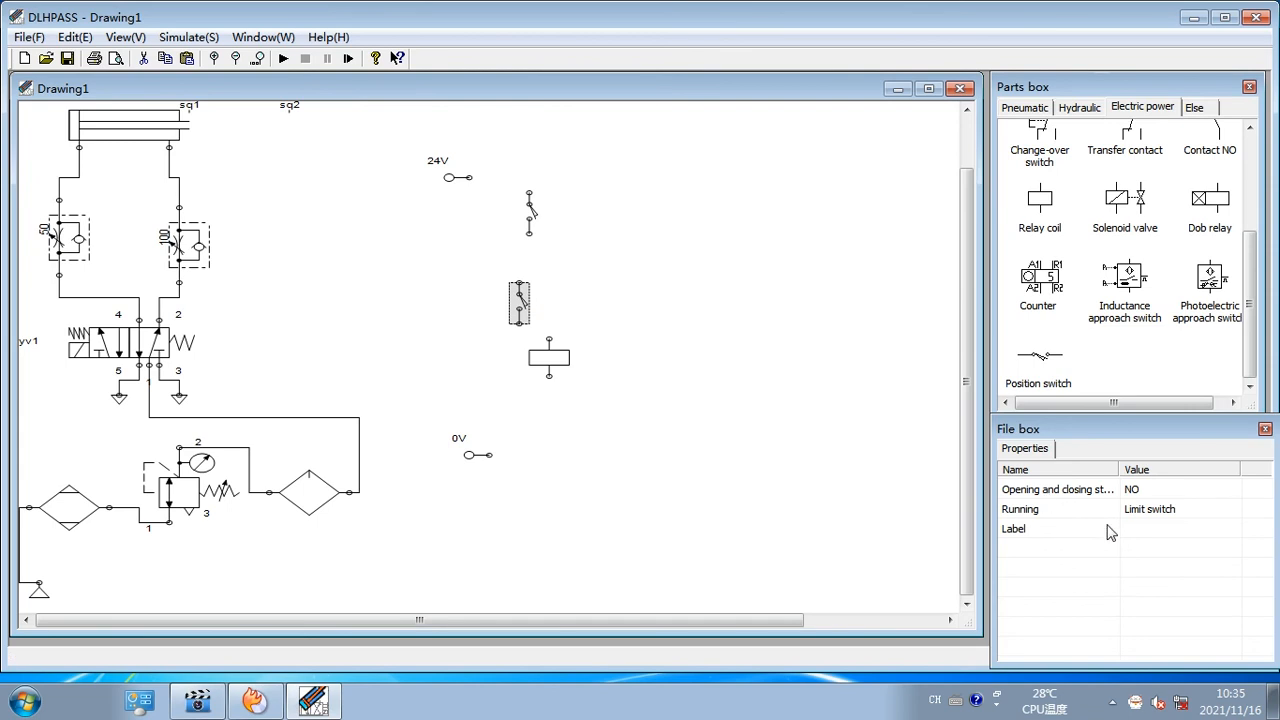
Label the lower position switch sq2 and set its opening and closing state to NC
left_click(1138, 530)
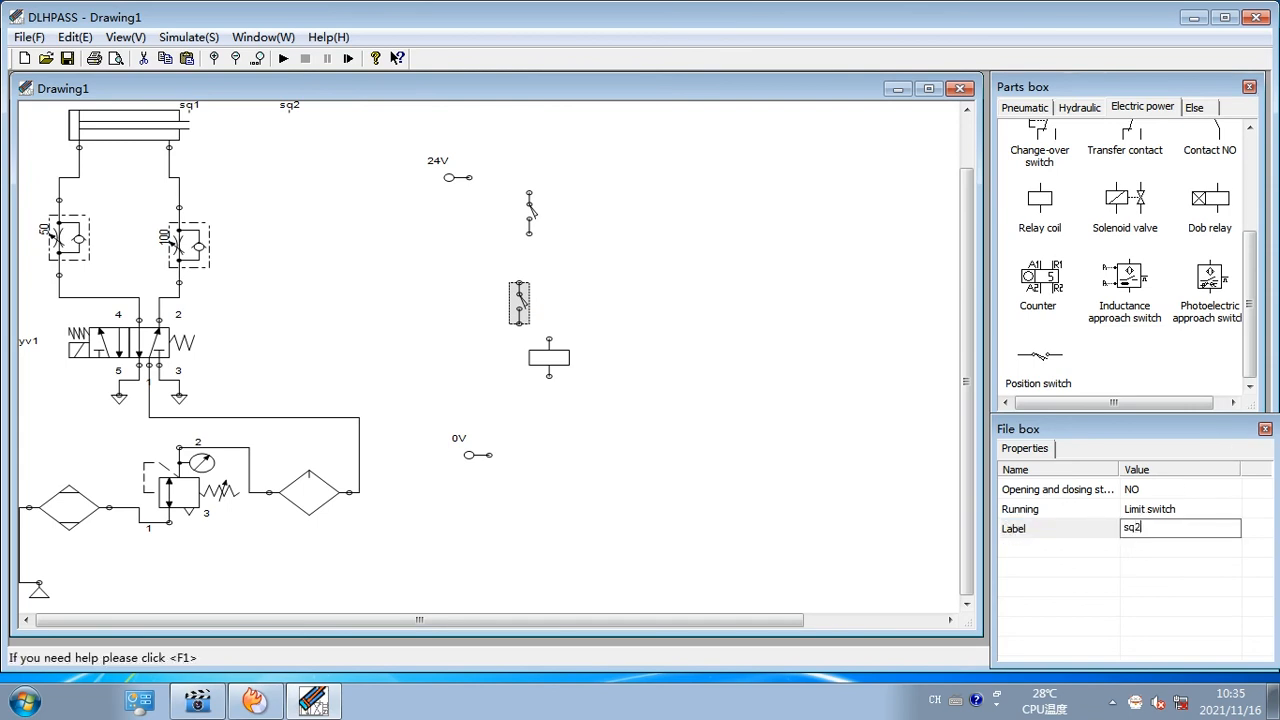
type("sq2")
key("Return")
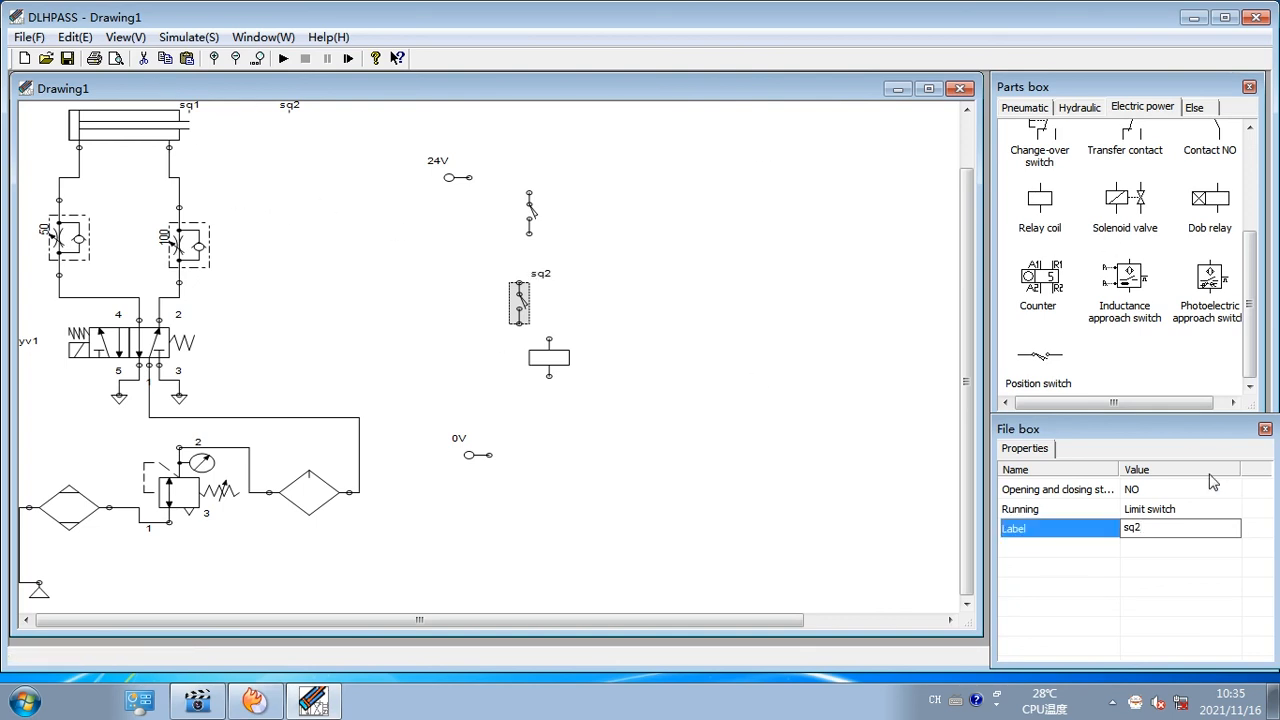
left_click(1180, 490)
left_click(1232, 489)
left_click(1140, 503)
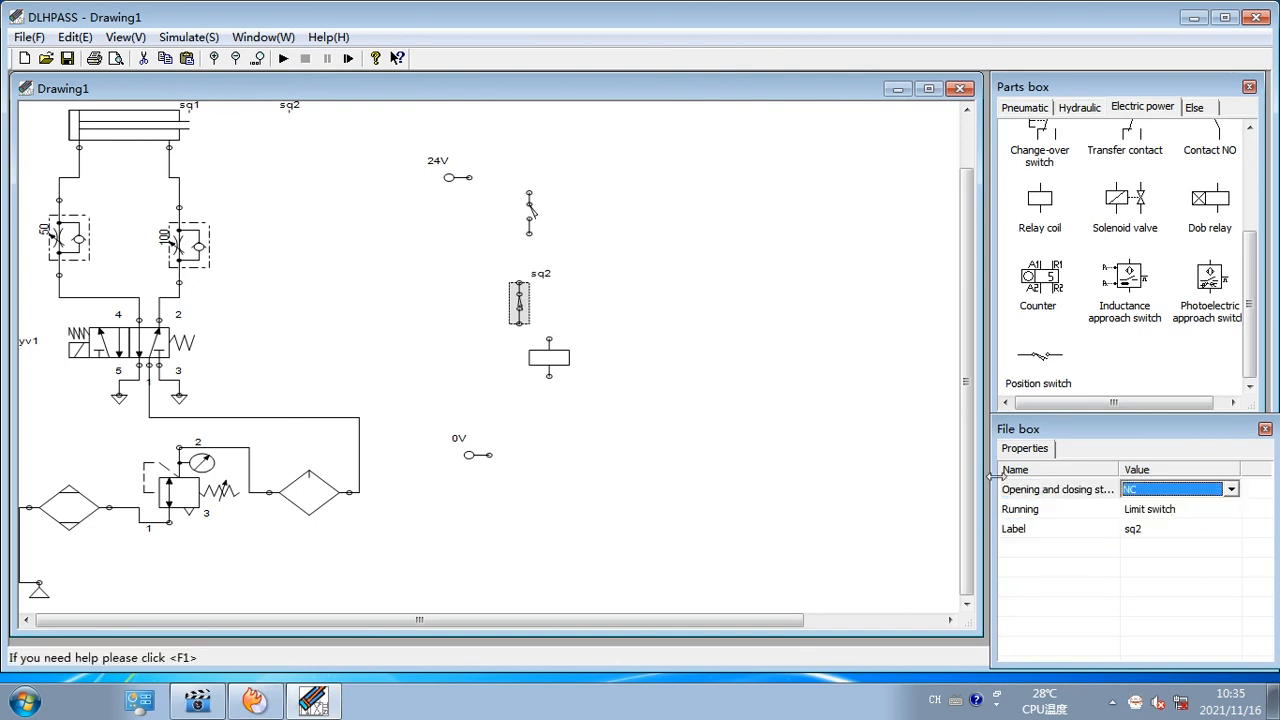
Label the upper position switch sq1 and move it slightly down
left_click(530, 212)
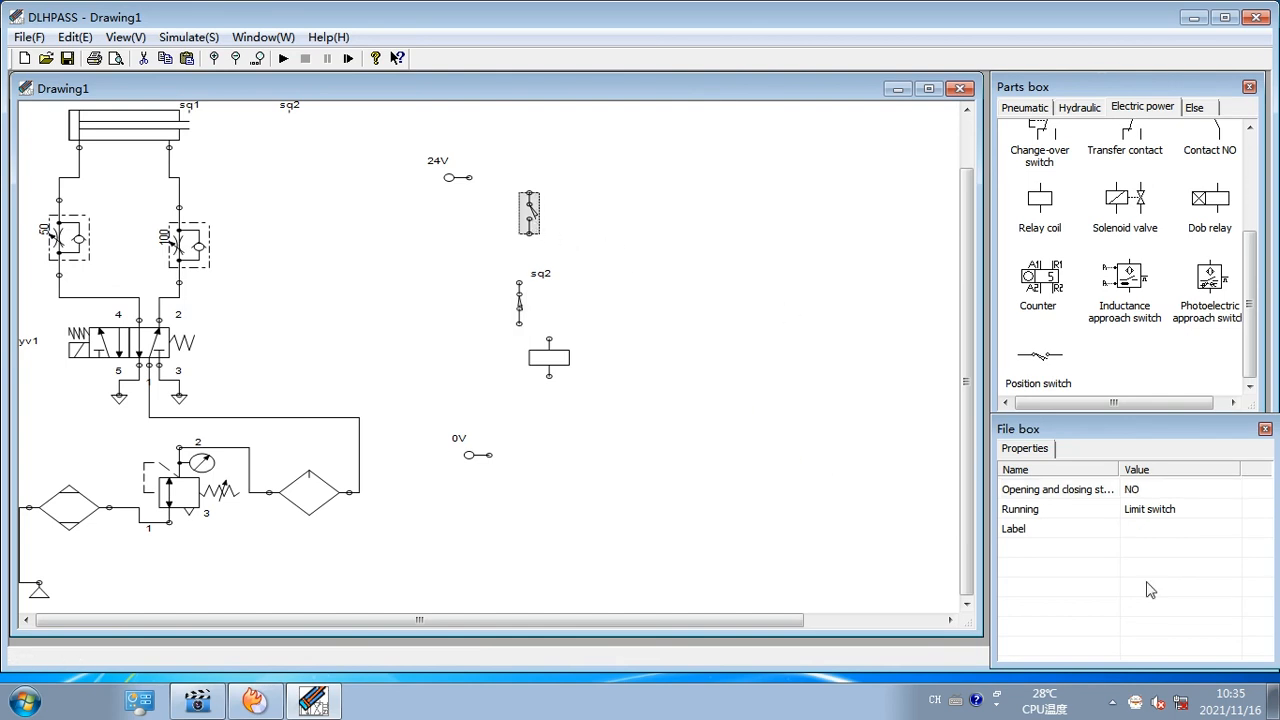
left_click(1137, 528)
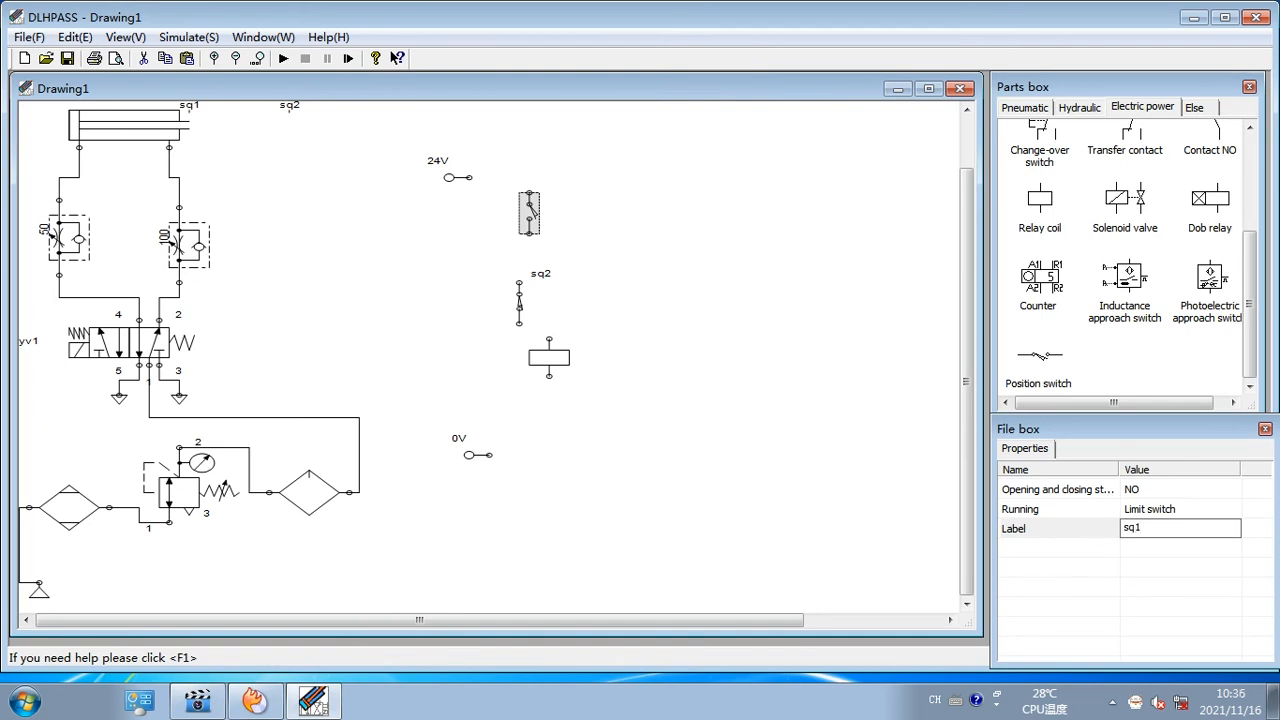
key("Return")
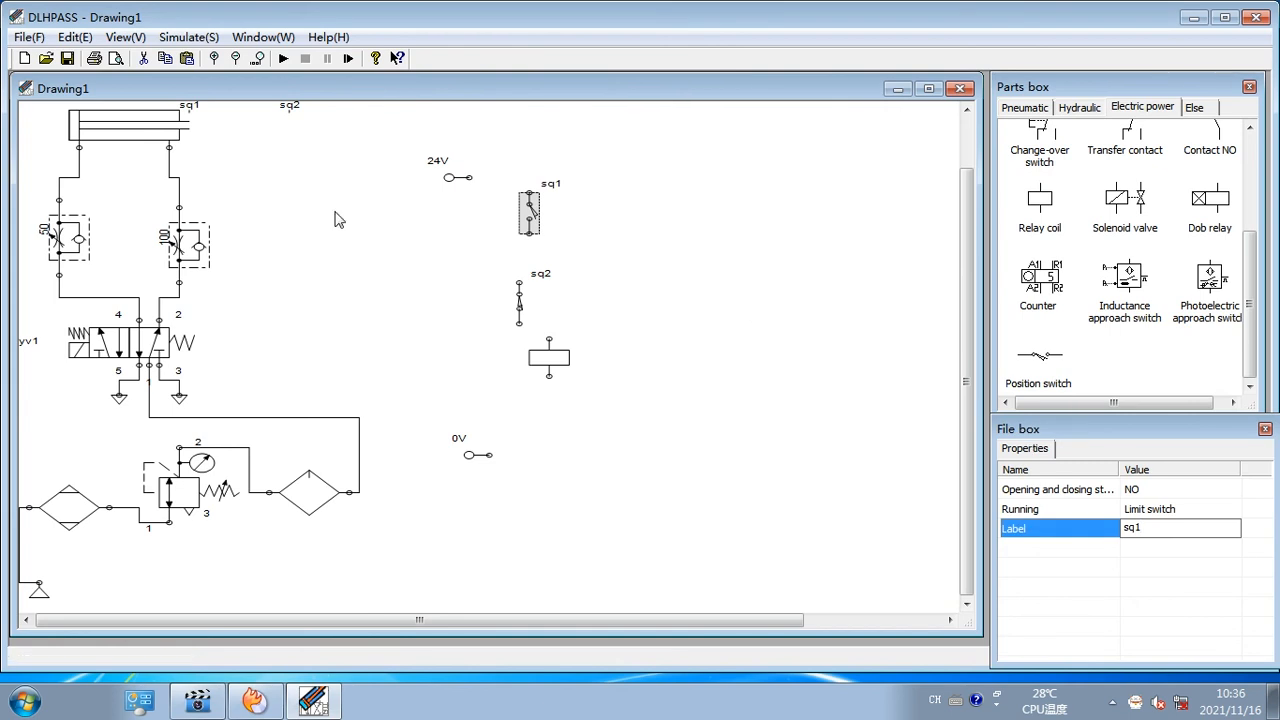
left_click_drag(524, 213, 524, 230)
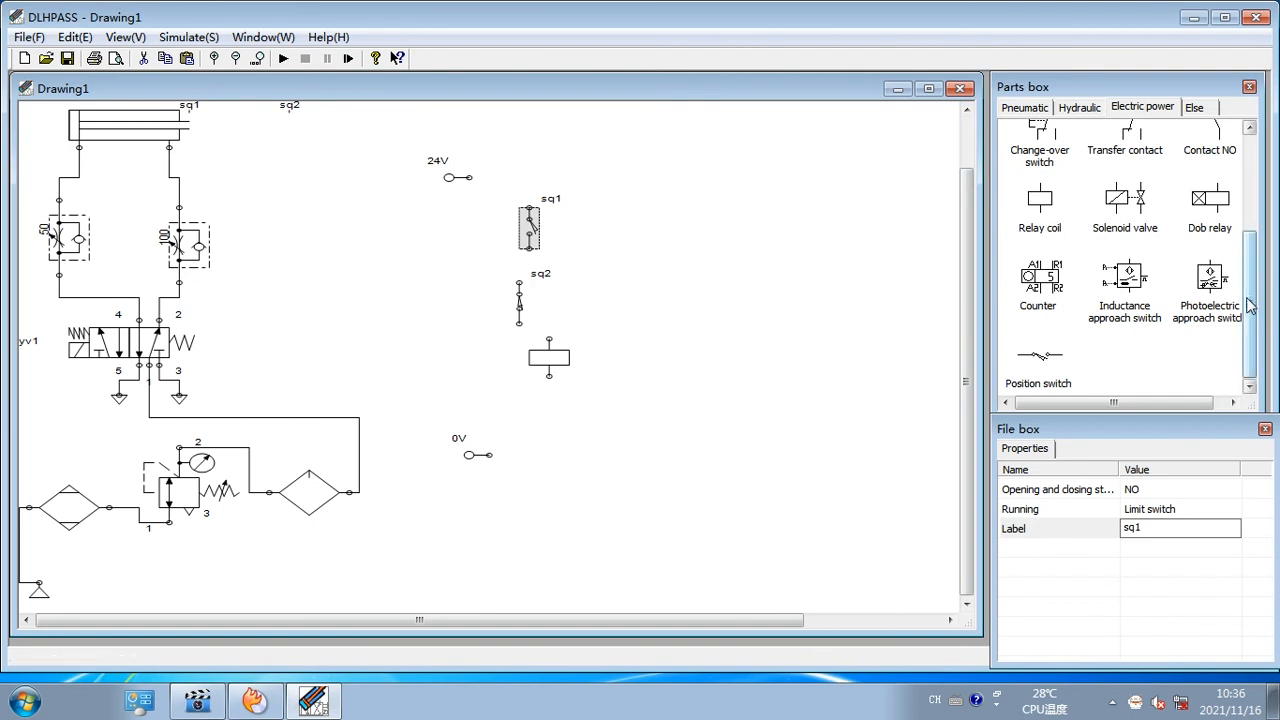
Place a push button switch above sq1 and shift the relay coil, sq2 and sq1 down and slightly right
left_click_drag(1248, 310, 1248, 215)
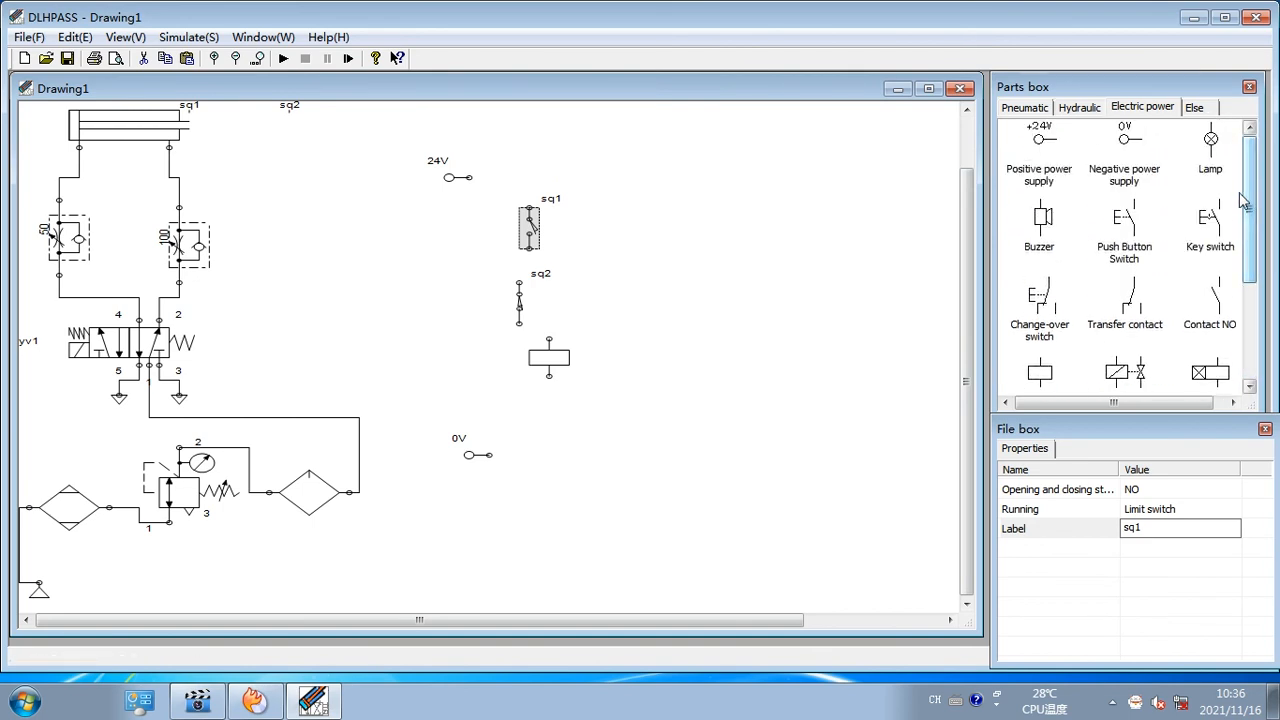
left_click_drag(1137, 232, 529, 175)
left_click_drag(553, 362, 563, 390)
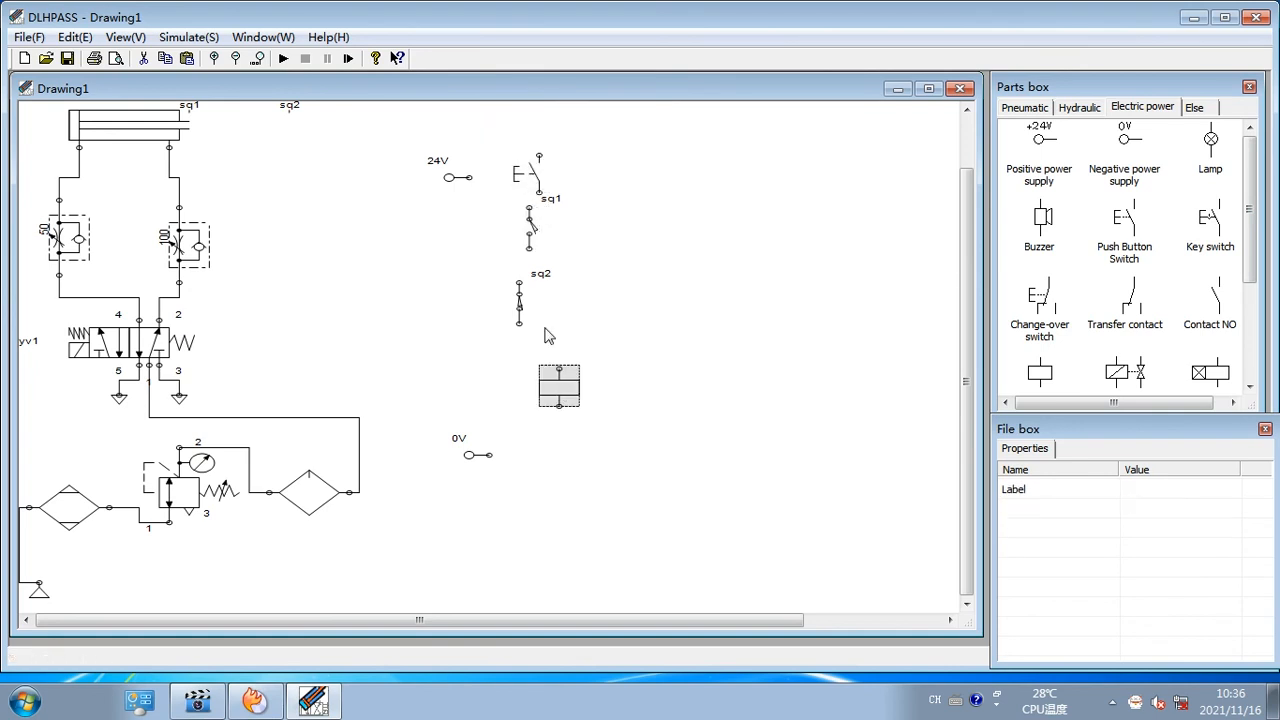
left_click_drag(517, 304, 533, 316)
left_click_drag(527, 243, 537, 283)
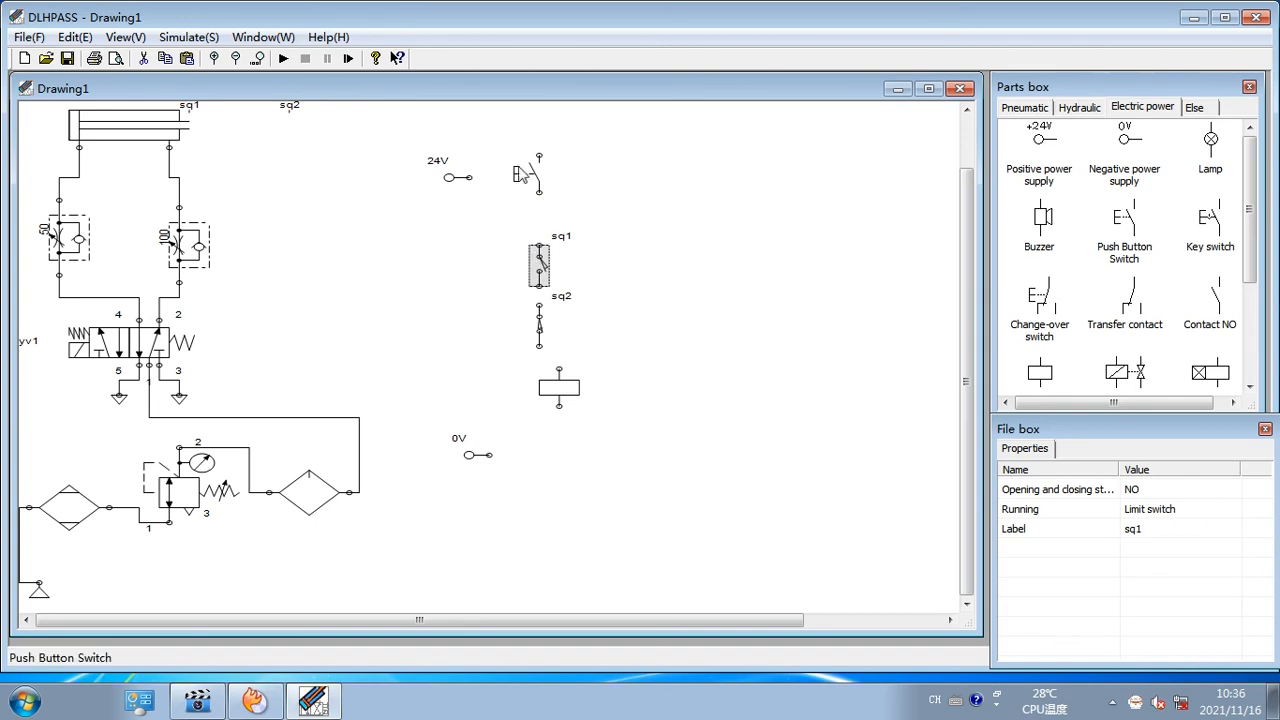
Rotate the push button switch by 180° and another 90° so it lies horizontally, and label it sb1
right_click(518, 168)
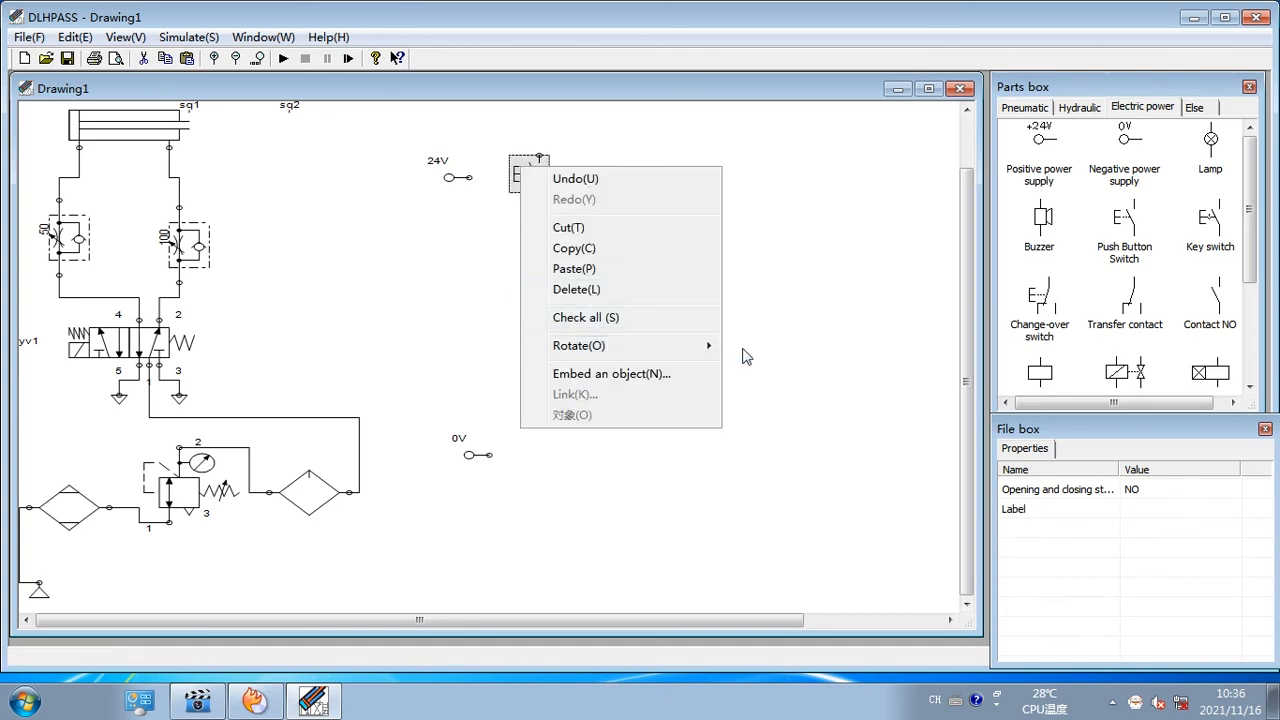
mouse_move(695, 346)
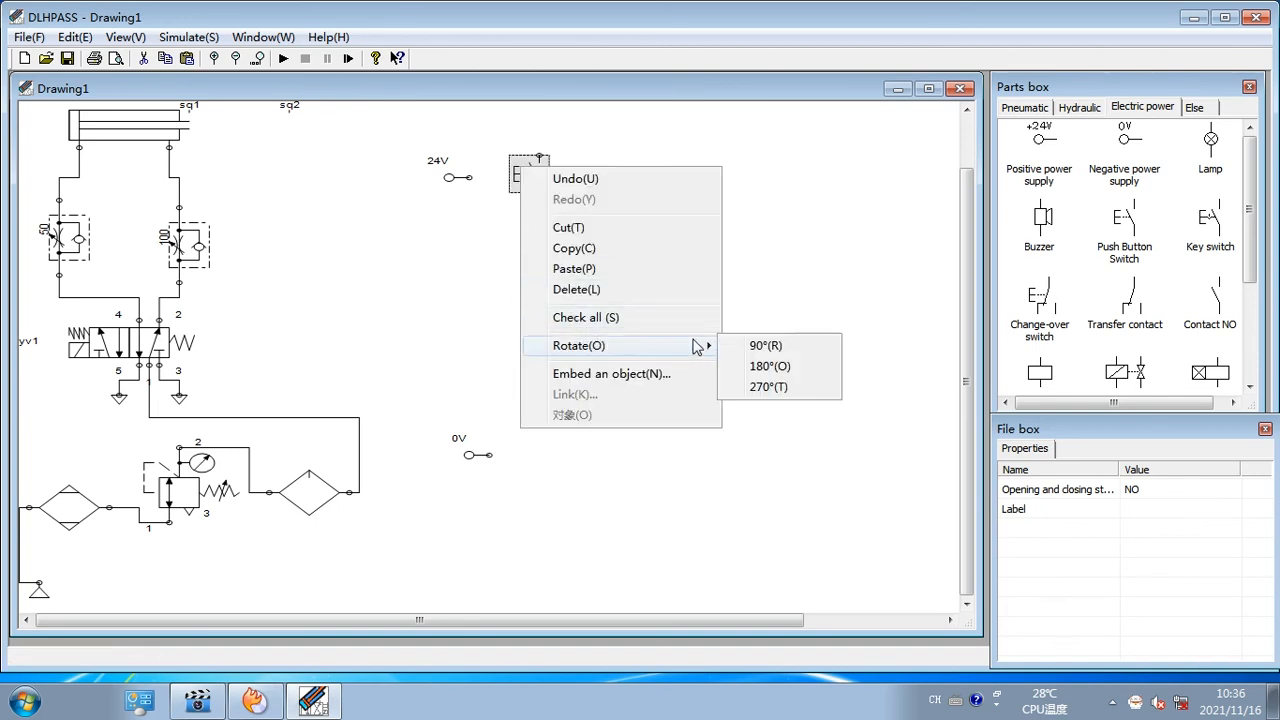
left_click(772, 368)
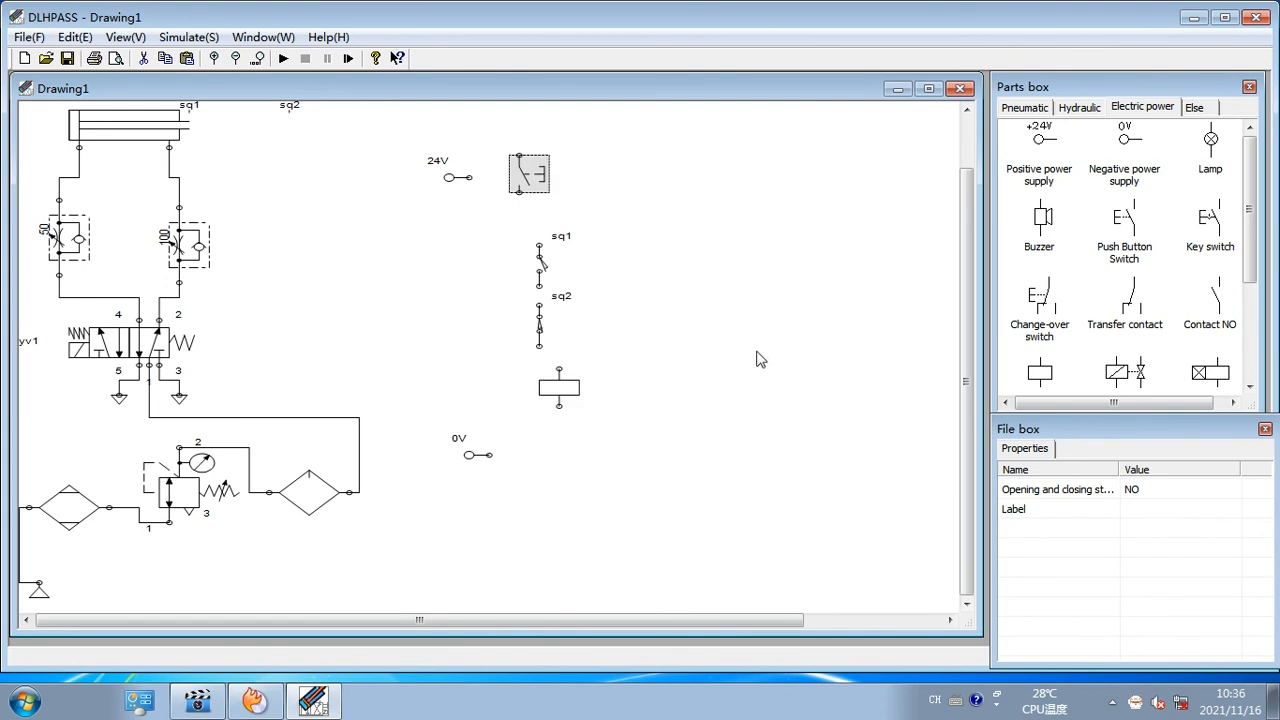
right_click(530, 183)
mouse_move(677, 364)
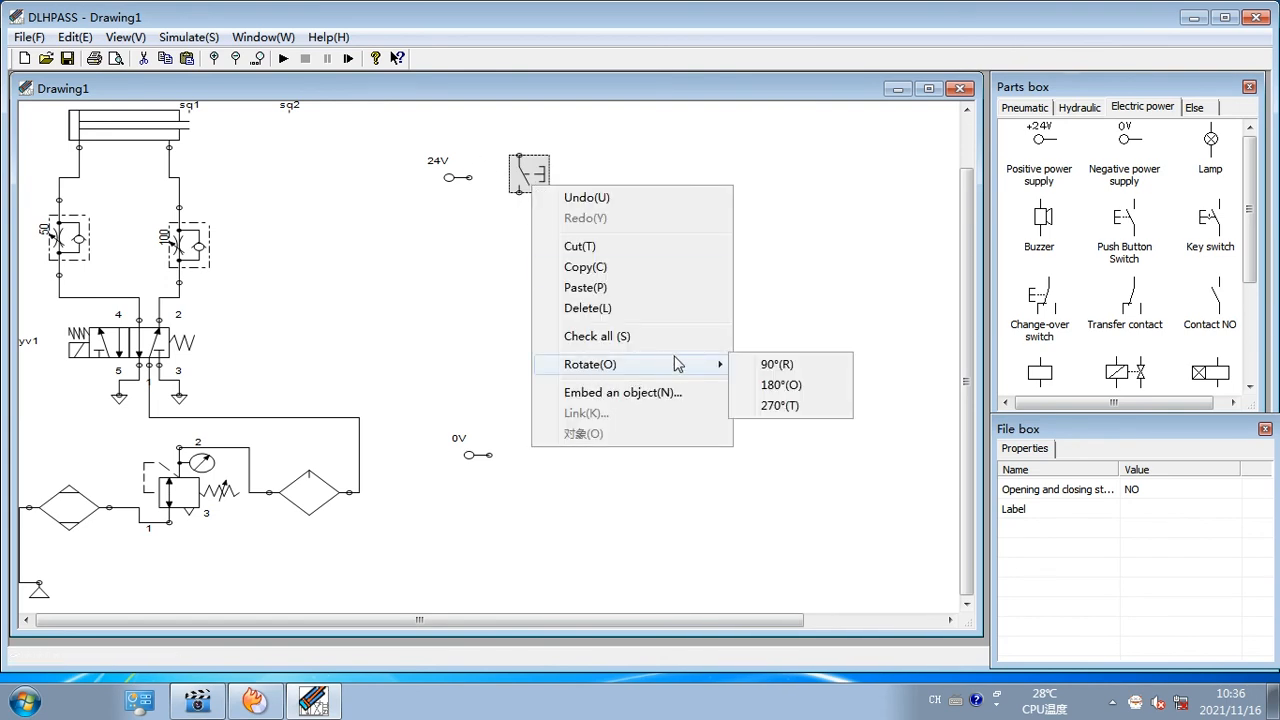
left_click(758, 366)
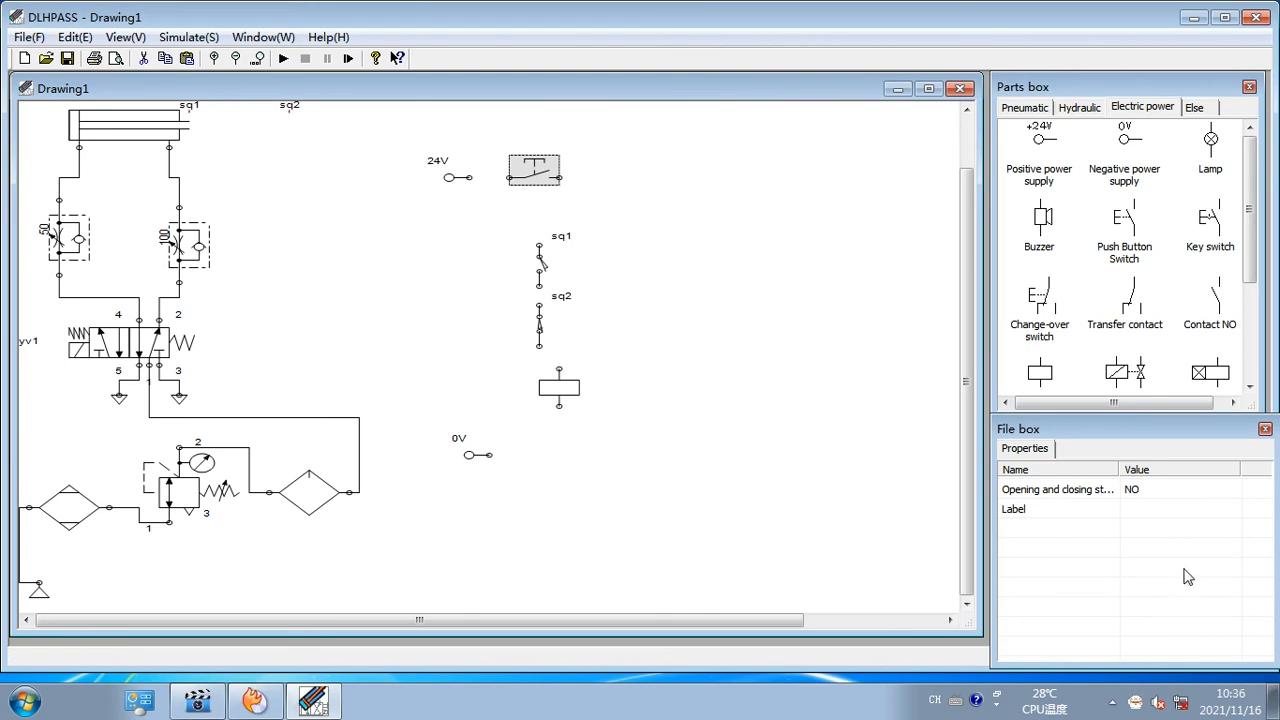
left_click(1147, 510)
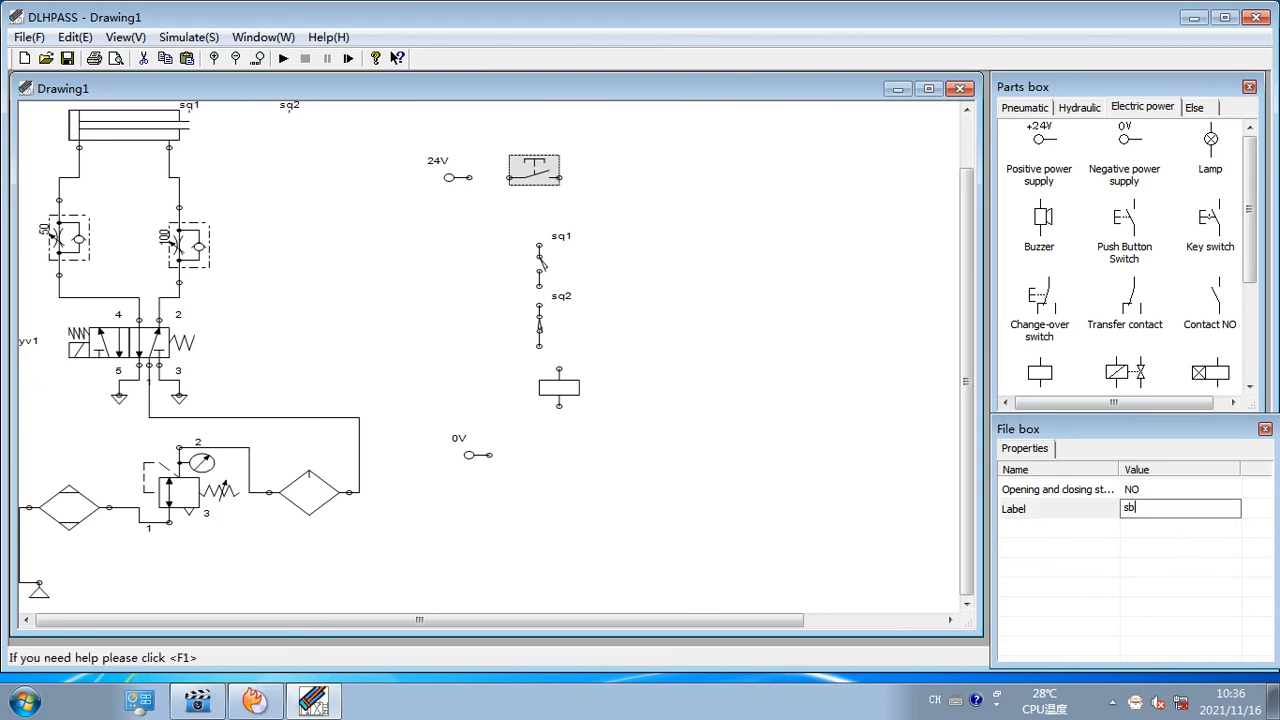
key("Return")
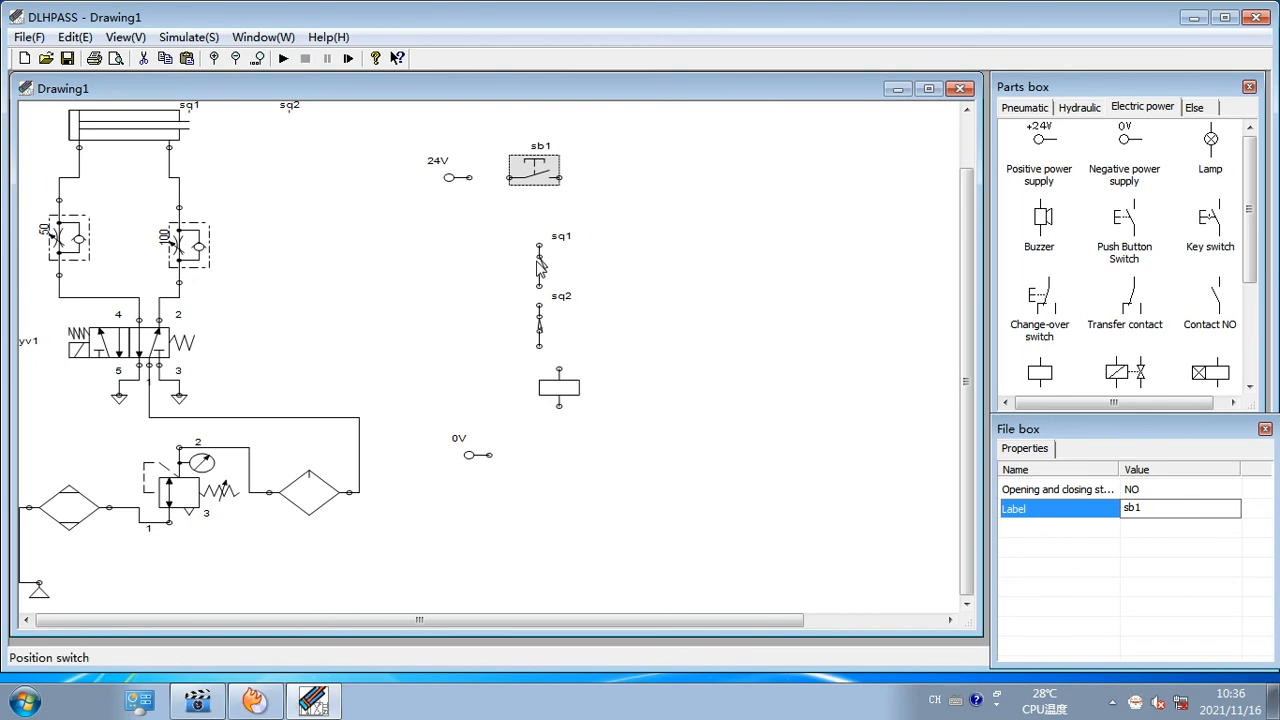
Add a normally open contact (Contact NO) to the right of sq1 and move sq1 up level with it
left_click_drag(541, 268, 541, 253)
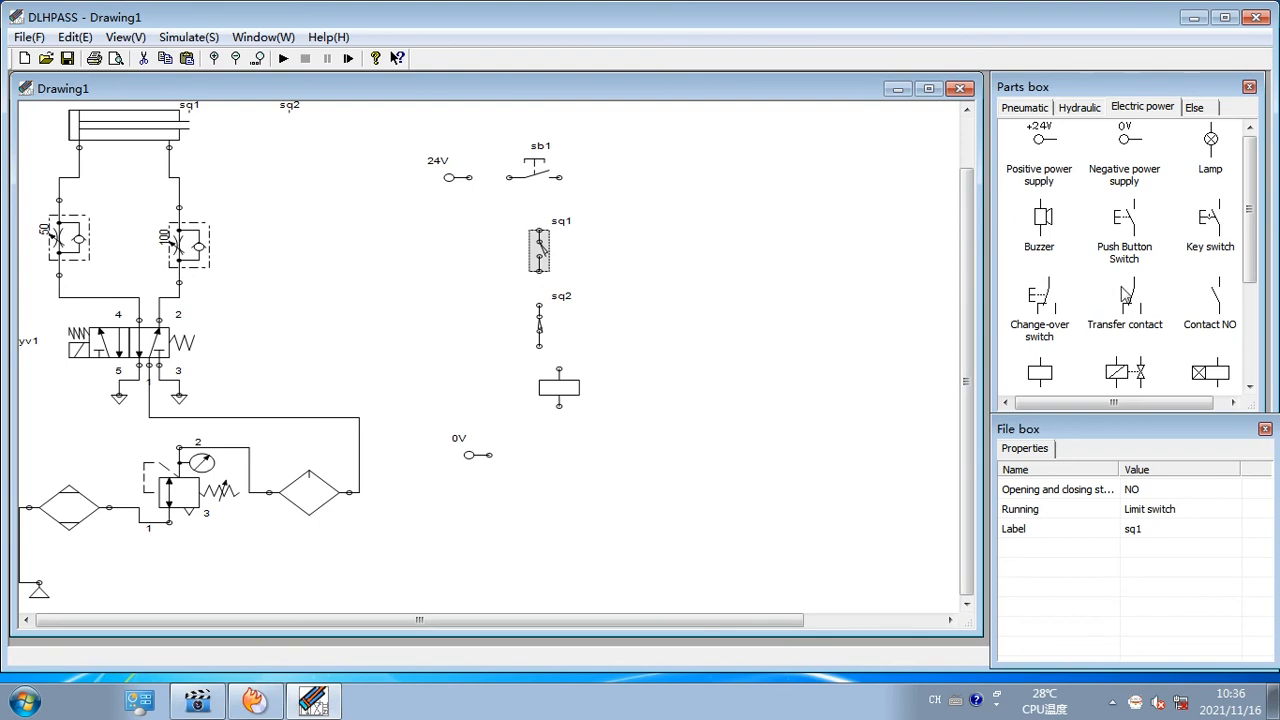
left_click_drag(1213, 303, 616, 245)
left_click_drag(543, 262, 542, 253)
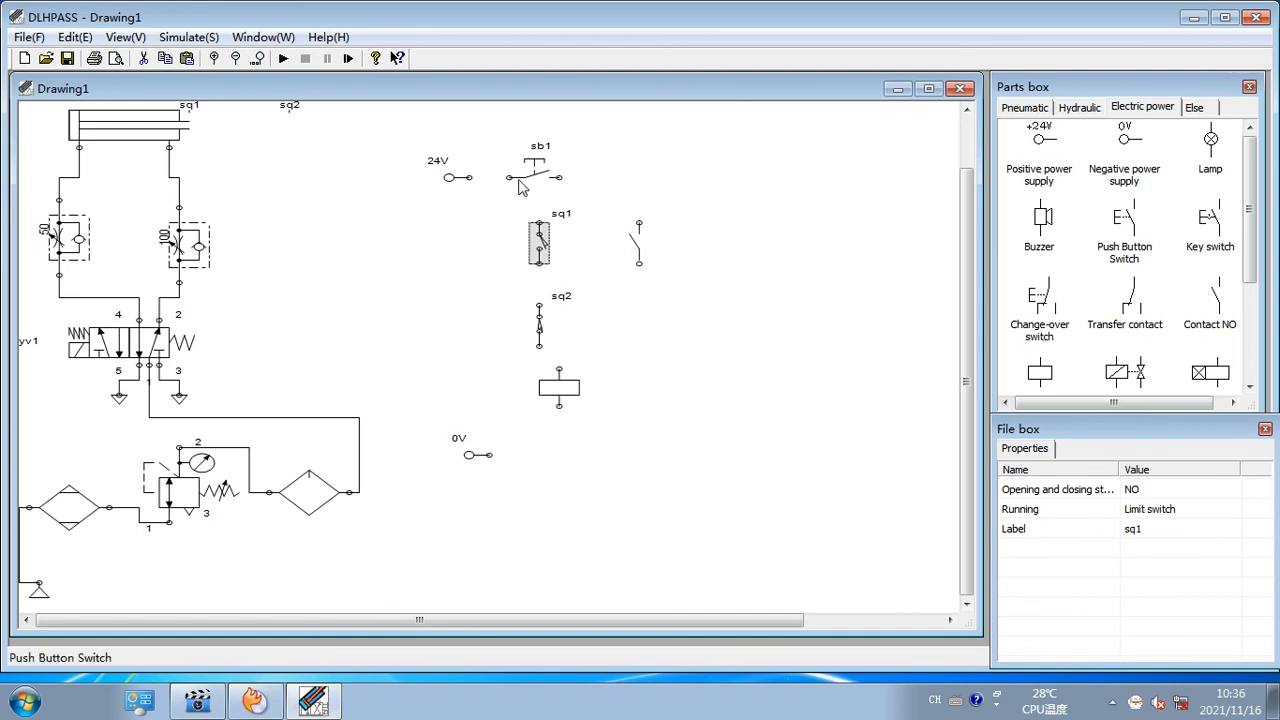
Wire 24V through sb1 to the upper ends of sq1 and the NO contact, moving sq1 and sq2 right into line
left_click_drag(509, 177, 469, 177)
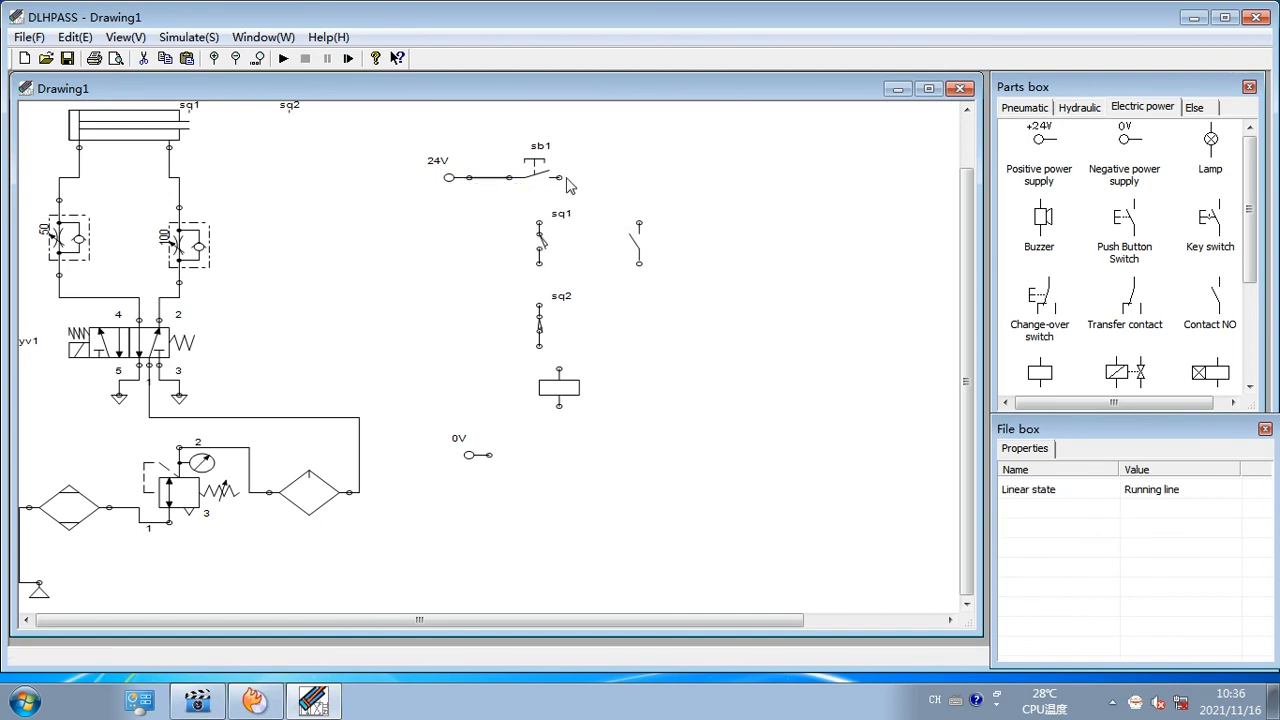
left_click_drag(538, 217, 569, 200)
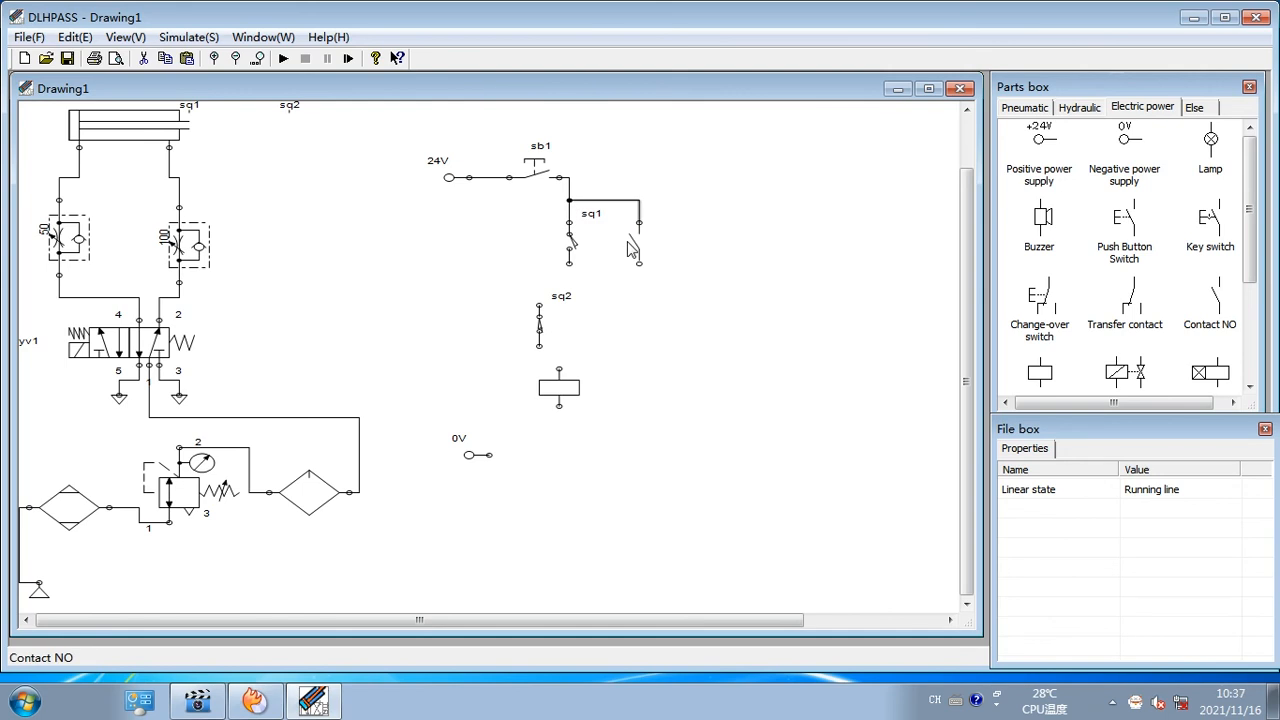
left_click_drag(539, 322, 568, 333)
Label the normally open contact beside sq1 as k1
left_click(652, 263)
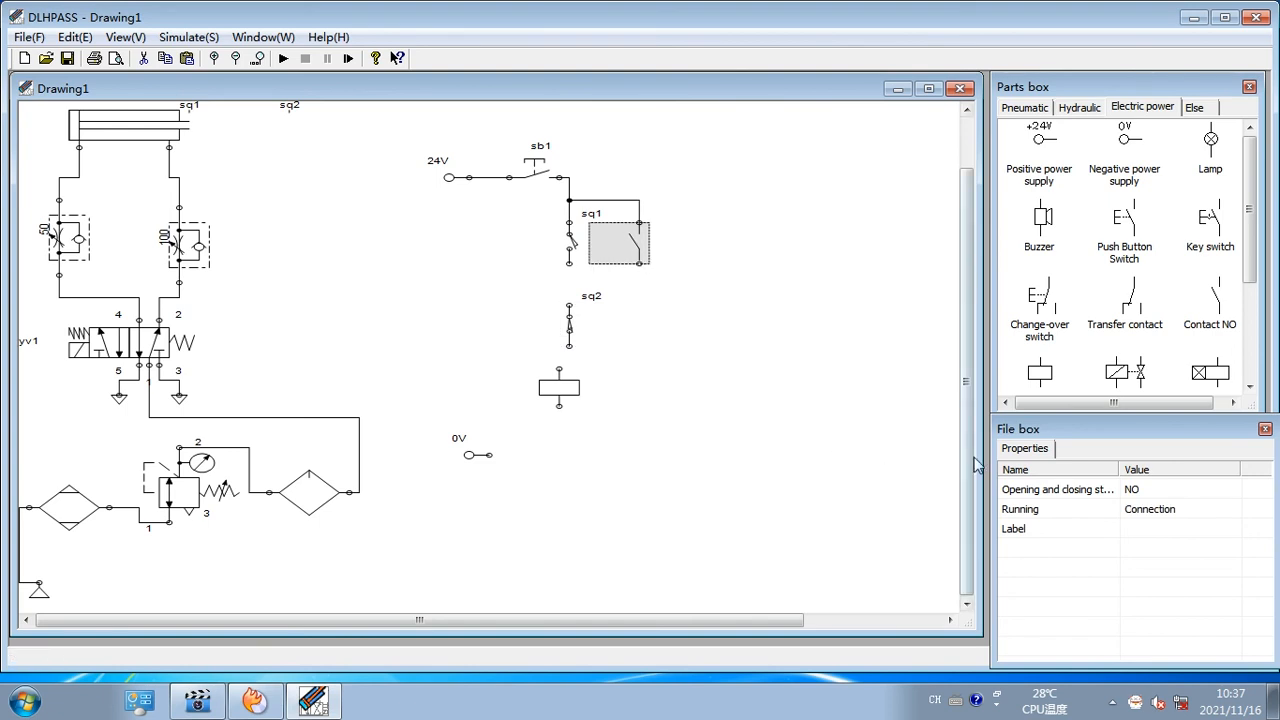
left_click(1147, 529)
left_click(1146, 529)
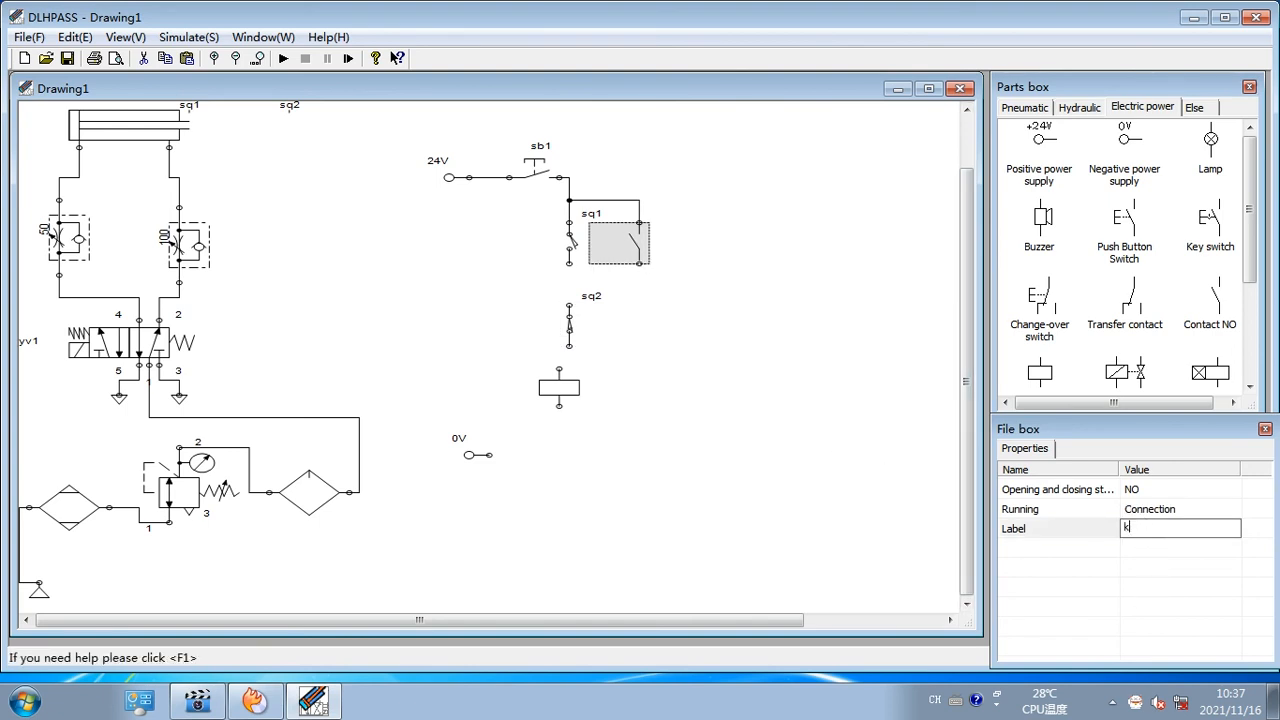
key("Return")
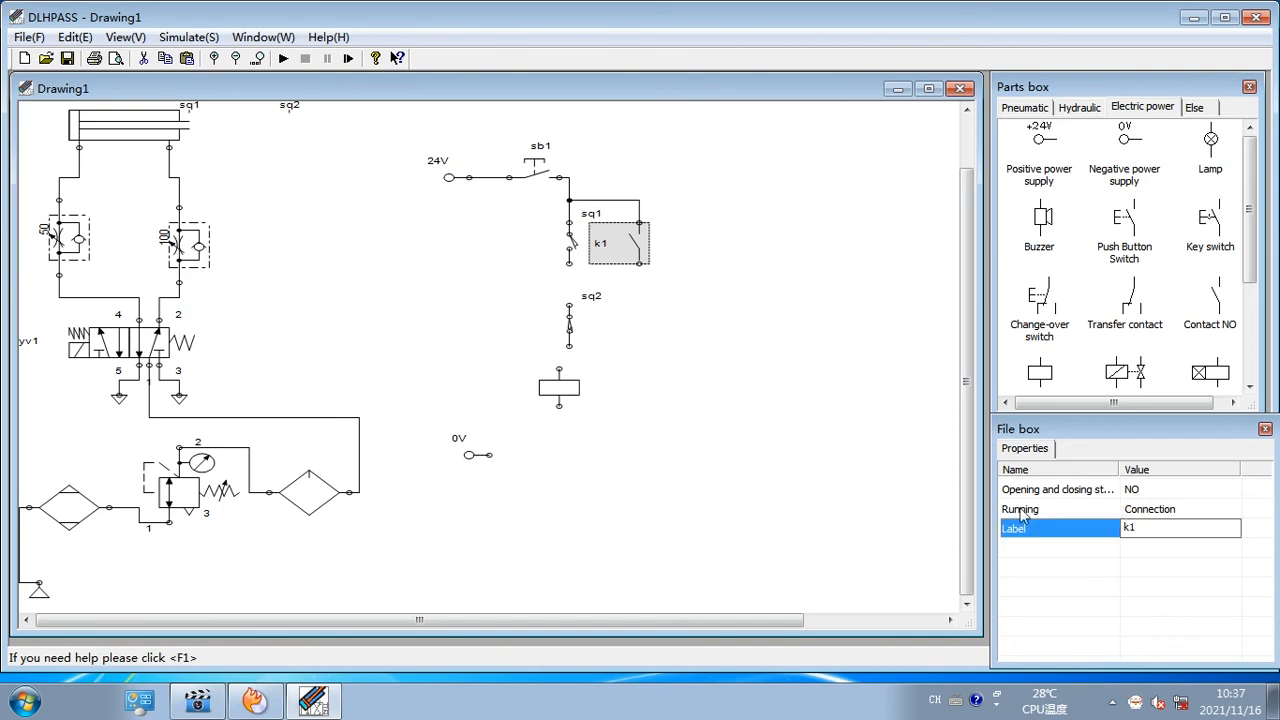
Label the relay coil k1 and move it right so it lines up under sq2
left_click(580, 430)
left_click(568, 402)
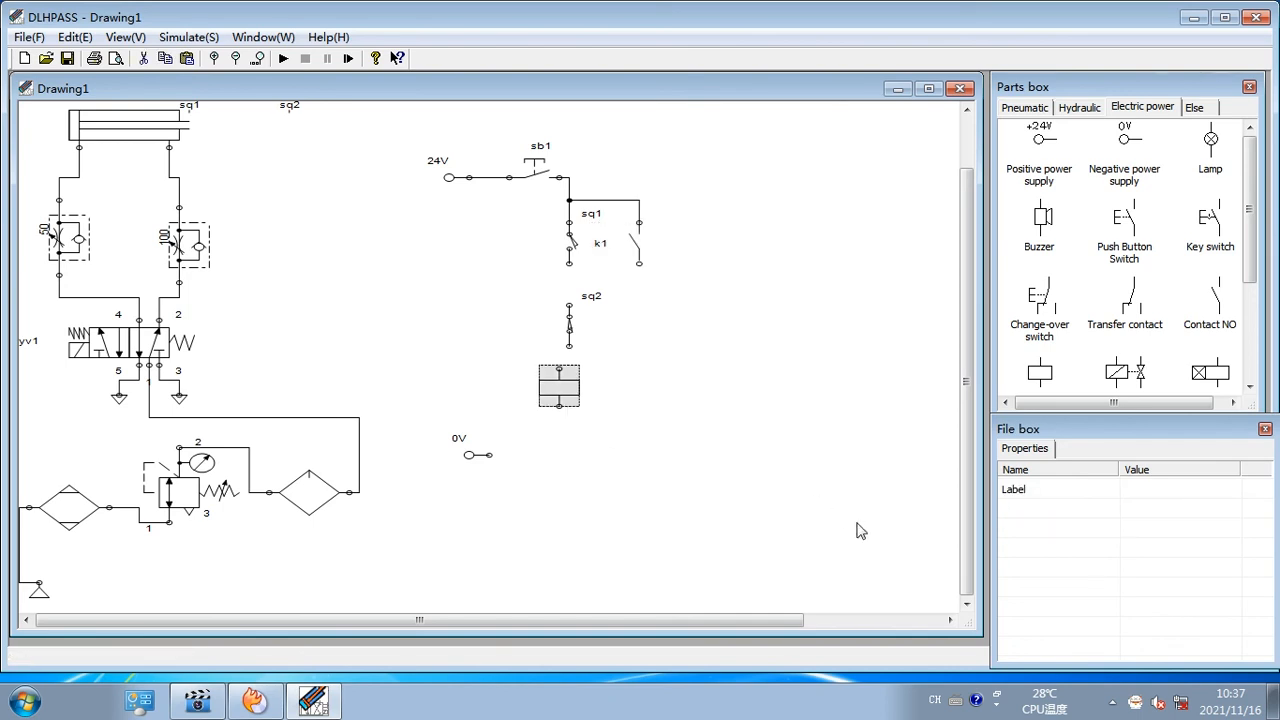
left_click(1140, 489)
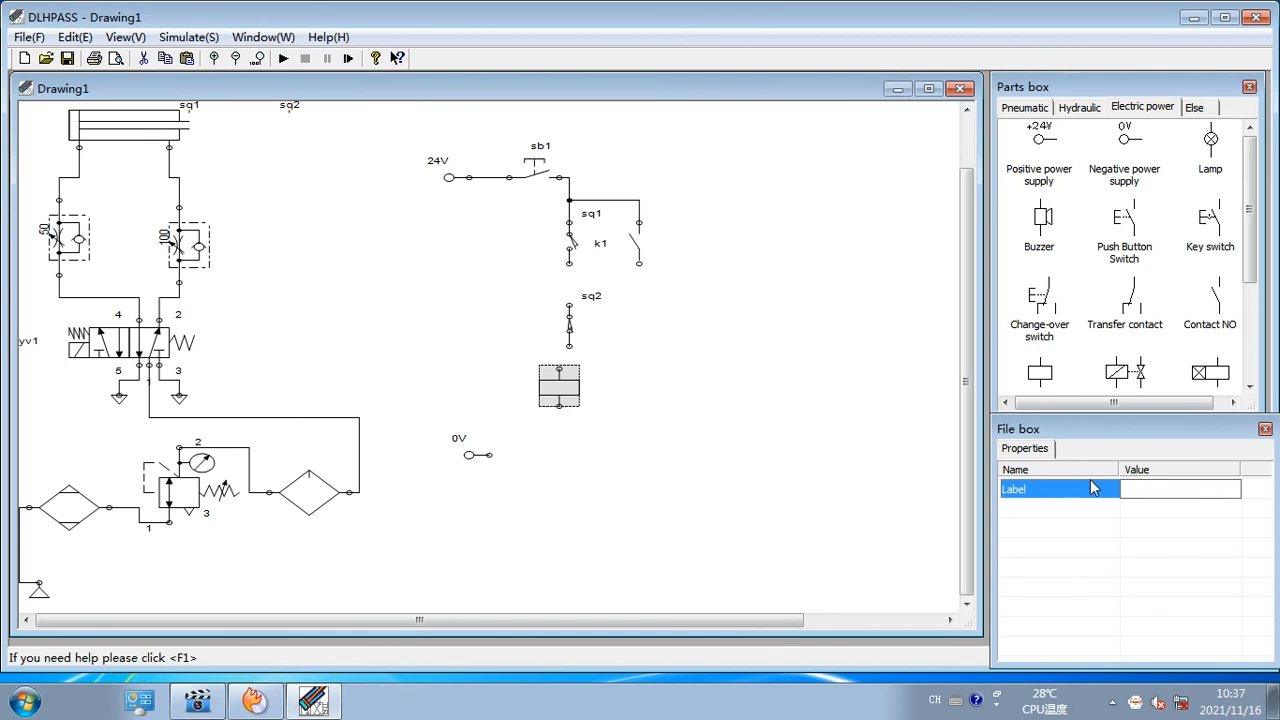
left_click(1181, 489)
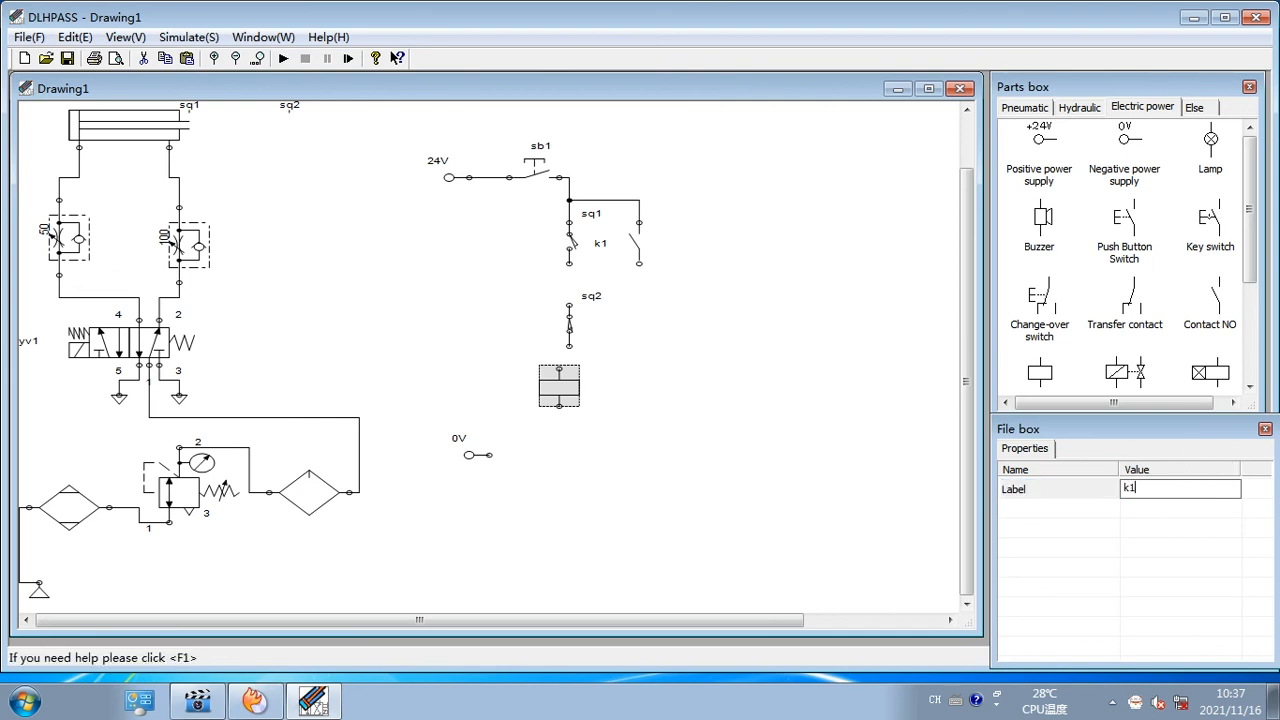
key("Return")
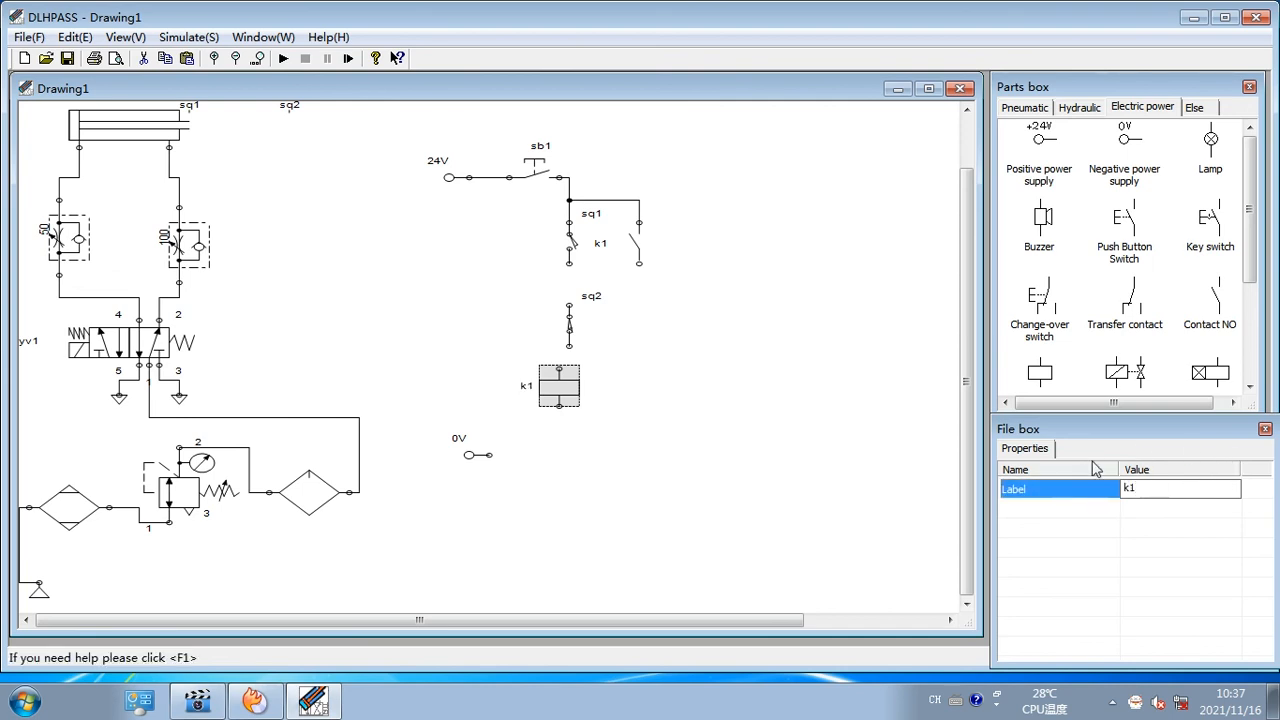
left_click_drag(563, 378, 573, 392)
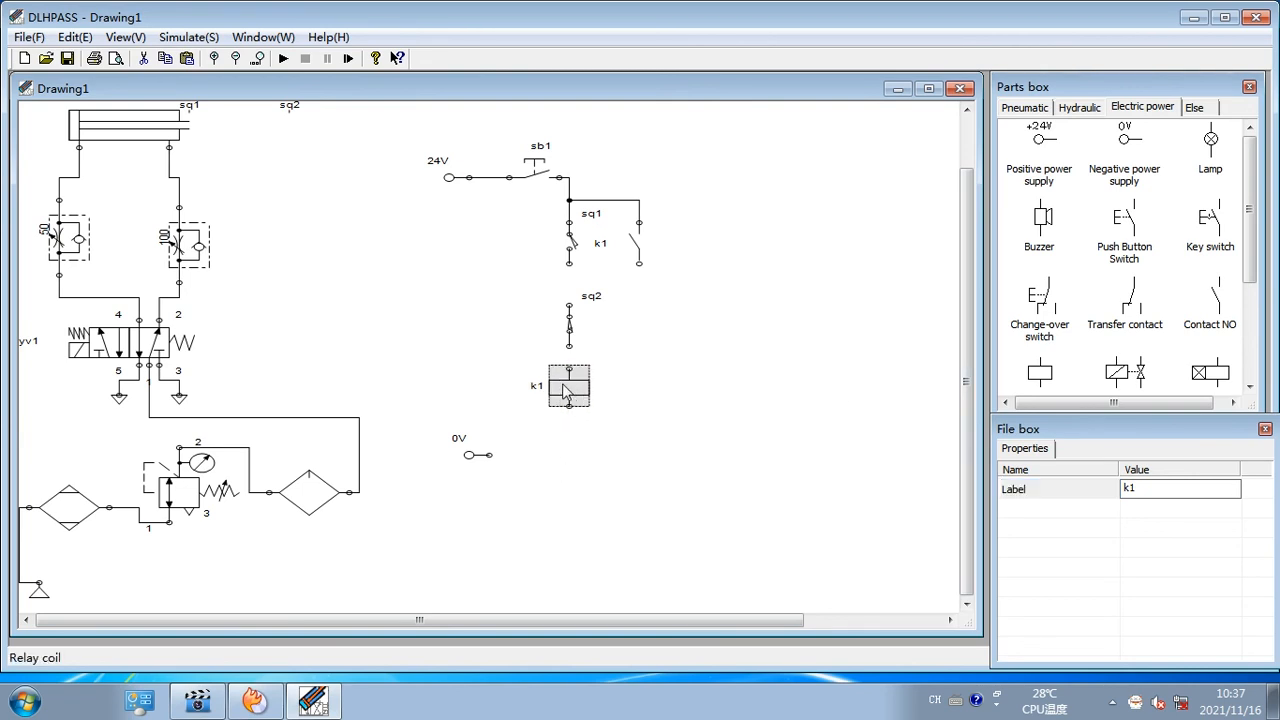
Wire sq1, sq2 and coil k1 in series down to 0V, and join contact k1's lower end between sq1 and sq2
left_click_drag(568, 304, 571, 265)
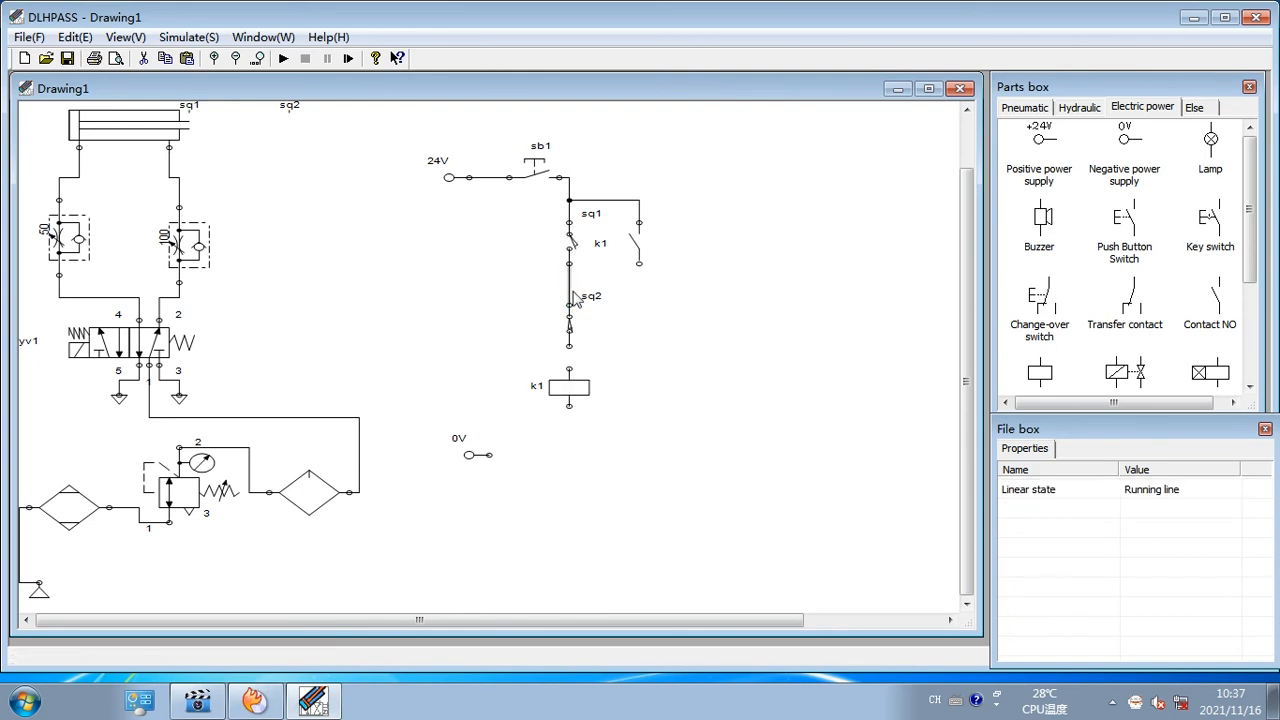
mouse_move(571, 347)
left_mouse_down()
mouse_move(569, 410)
mouse_move(547, 453)
mouse_move(491, 455)
left_mouse_up()
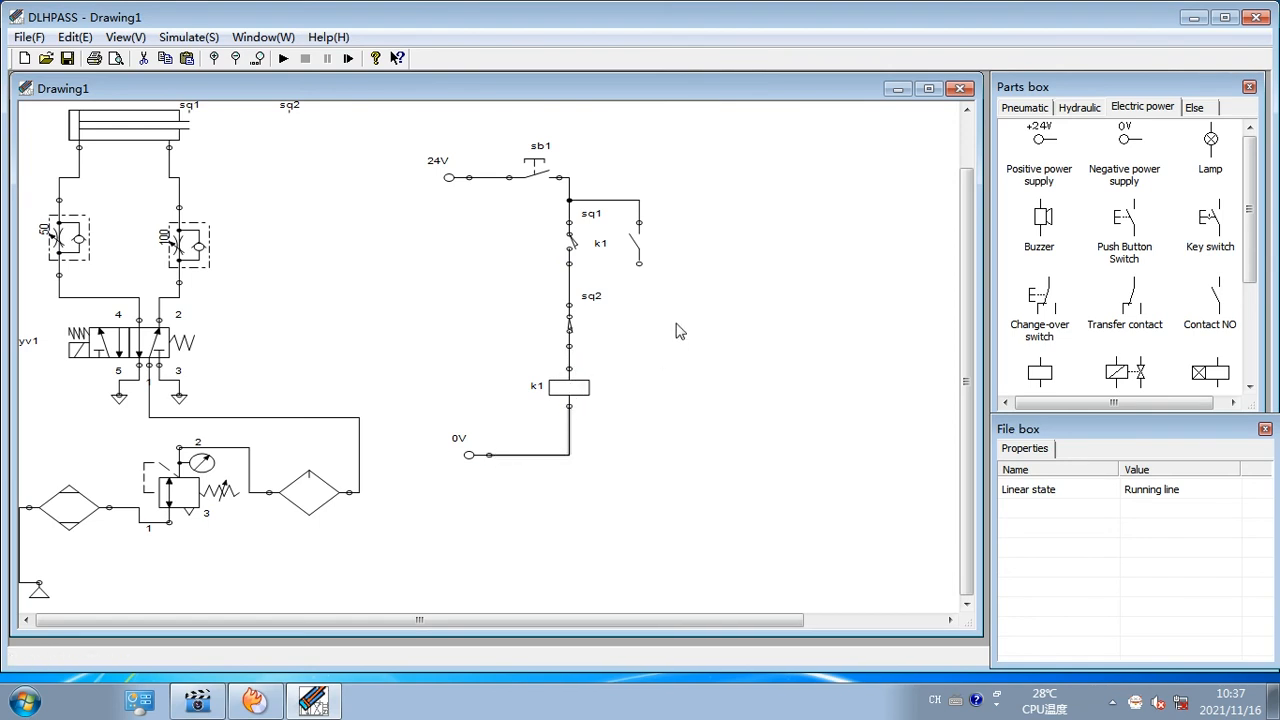
left_click_drag(639, 263, 568, 273)
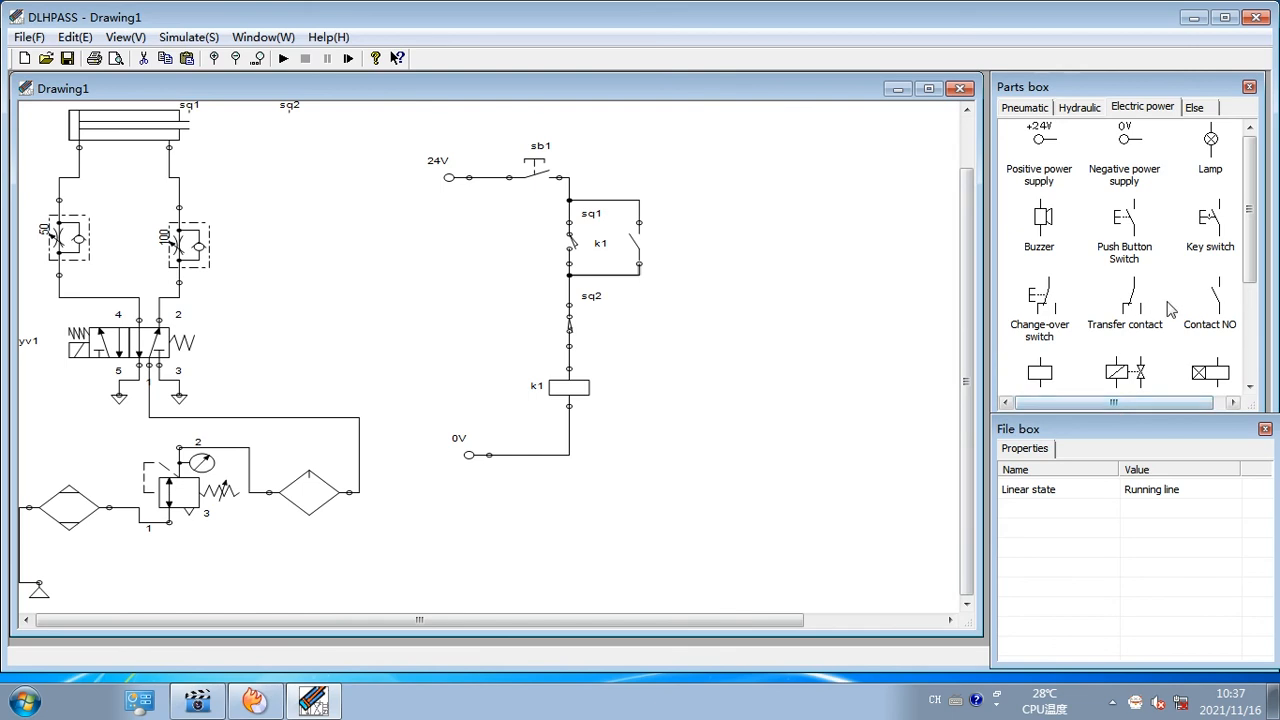
Add a second normally open contact to the right of the k1 branch and label it k1
mouse_move(1215, 291)
left_mouse_down()
mouse_move(1018, 280)
mouse_move(721, 212)
left_mouse_up()
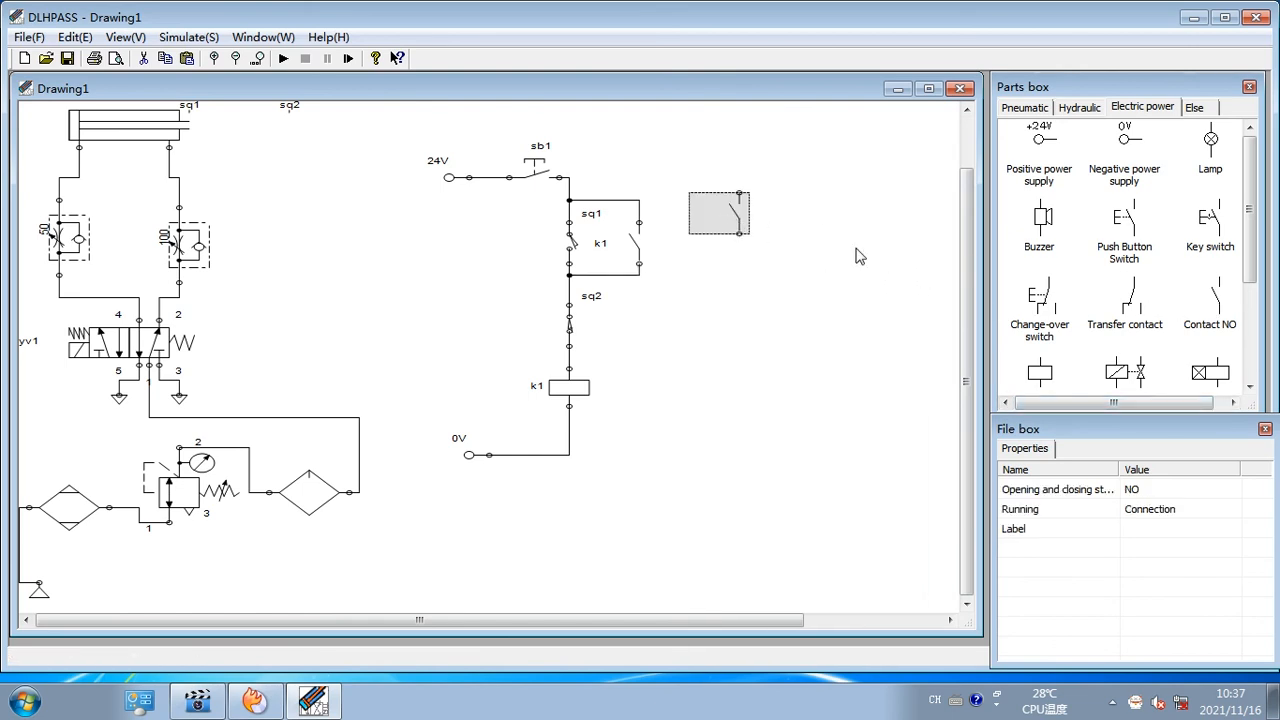
left_click(1138, 530)
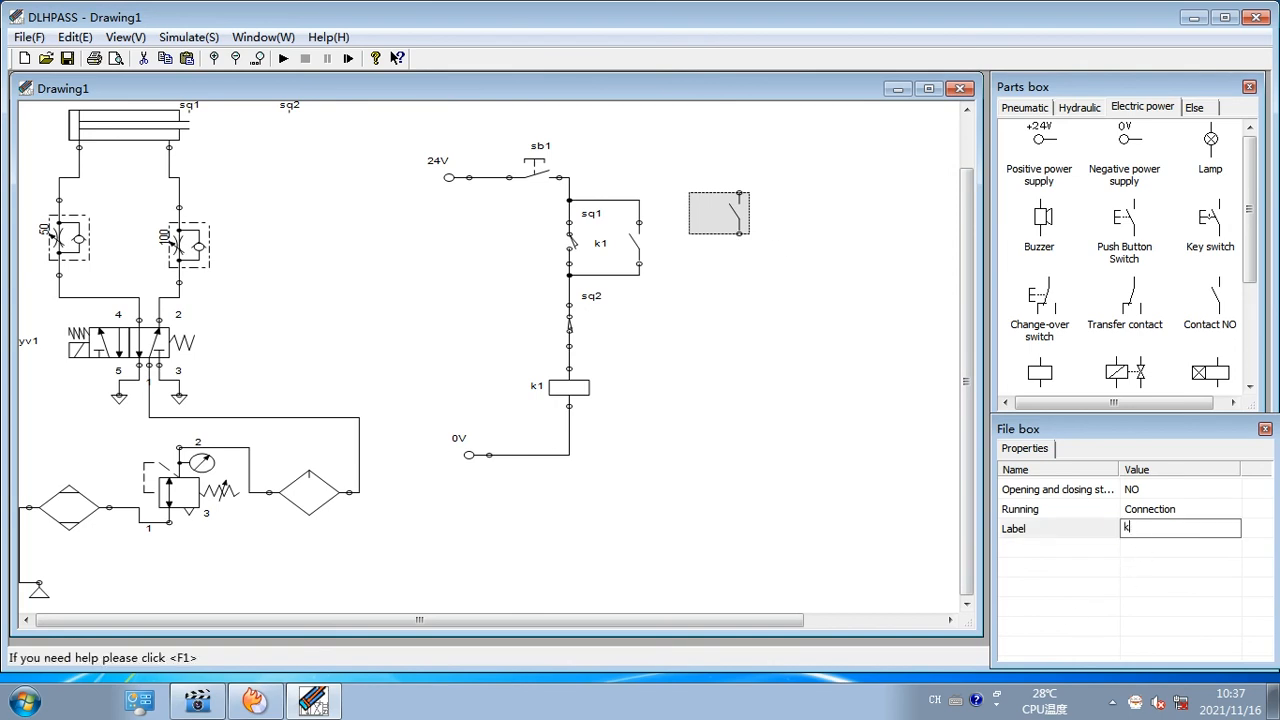
key("Return")
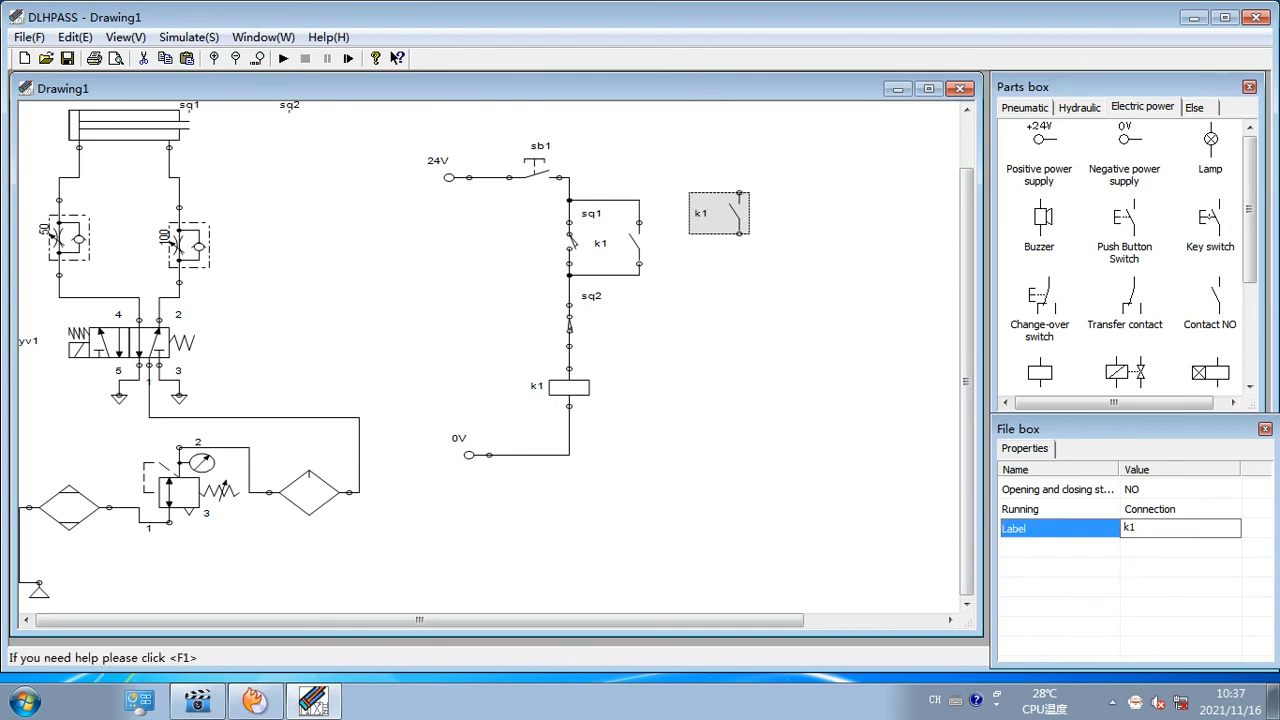
left_click(828, 347)
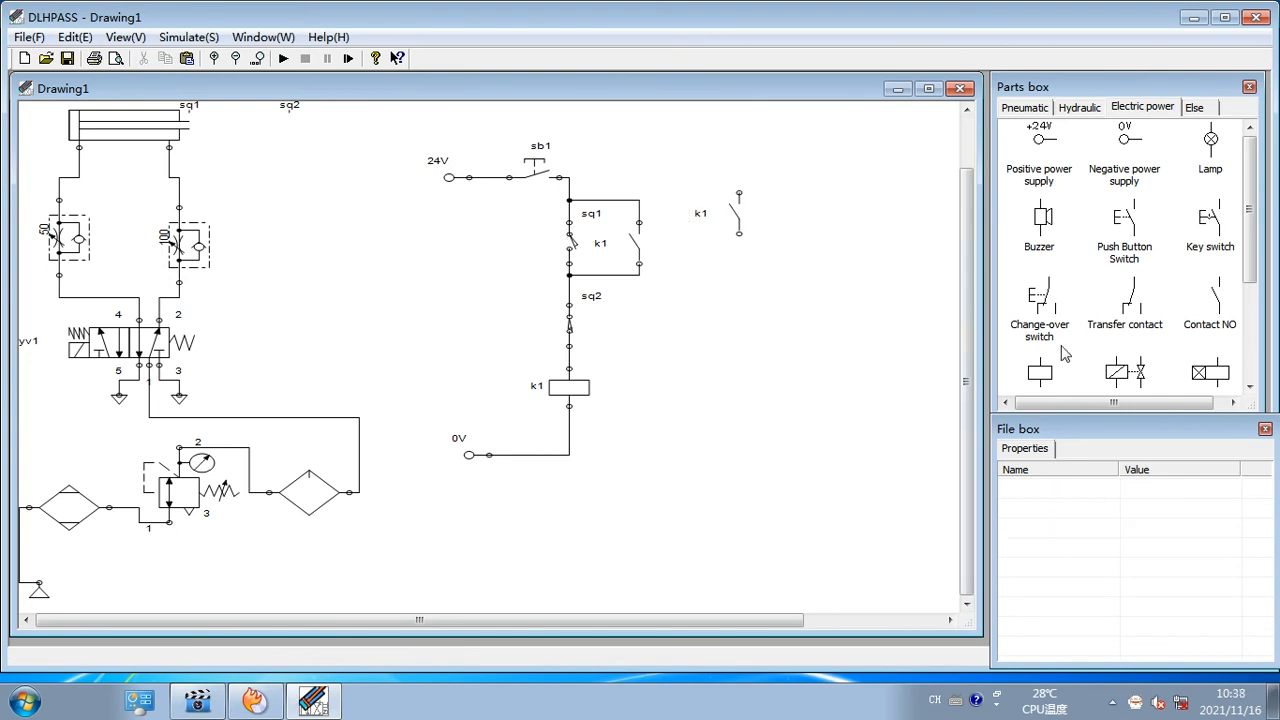
Place a solenoid valve below the second k1 contact and label it yv1
left_click_drag(1130, 372, 739, 314)
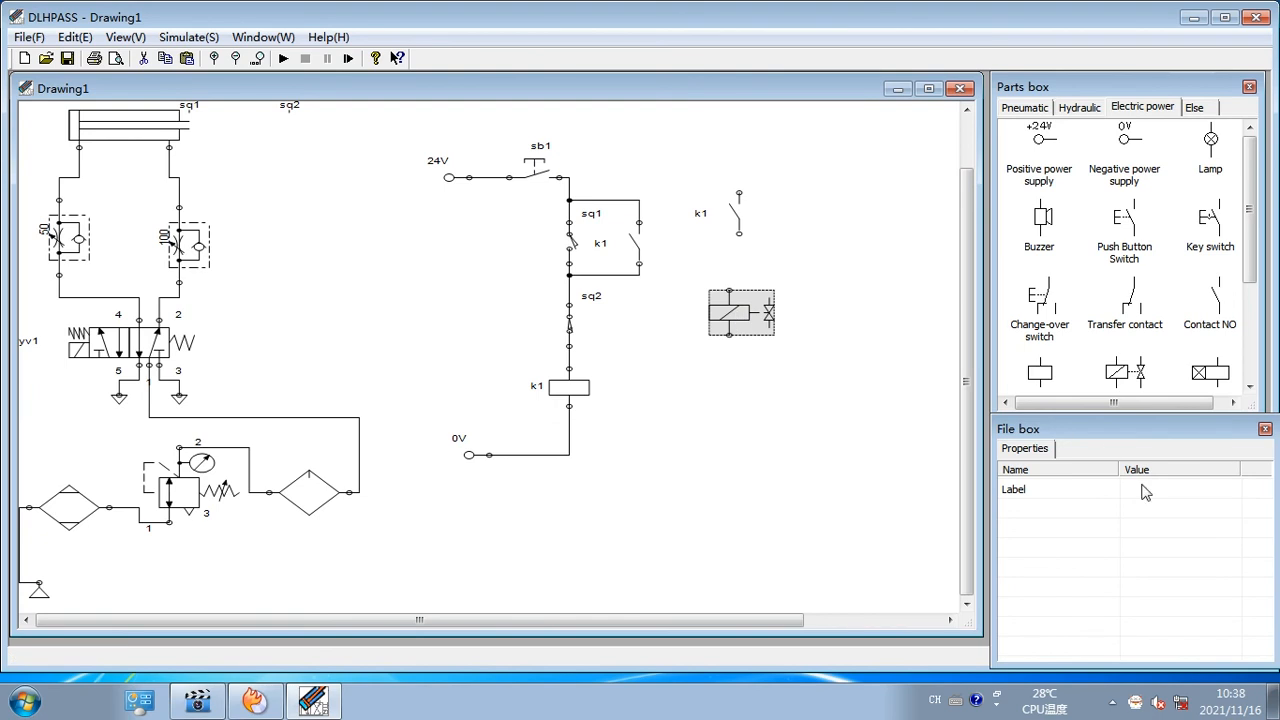
left_click(1130, 497)
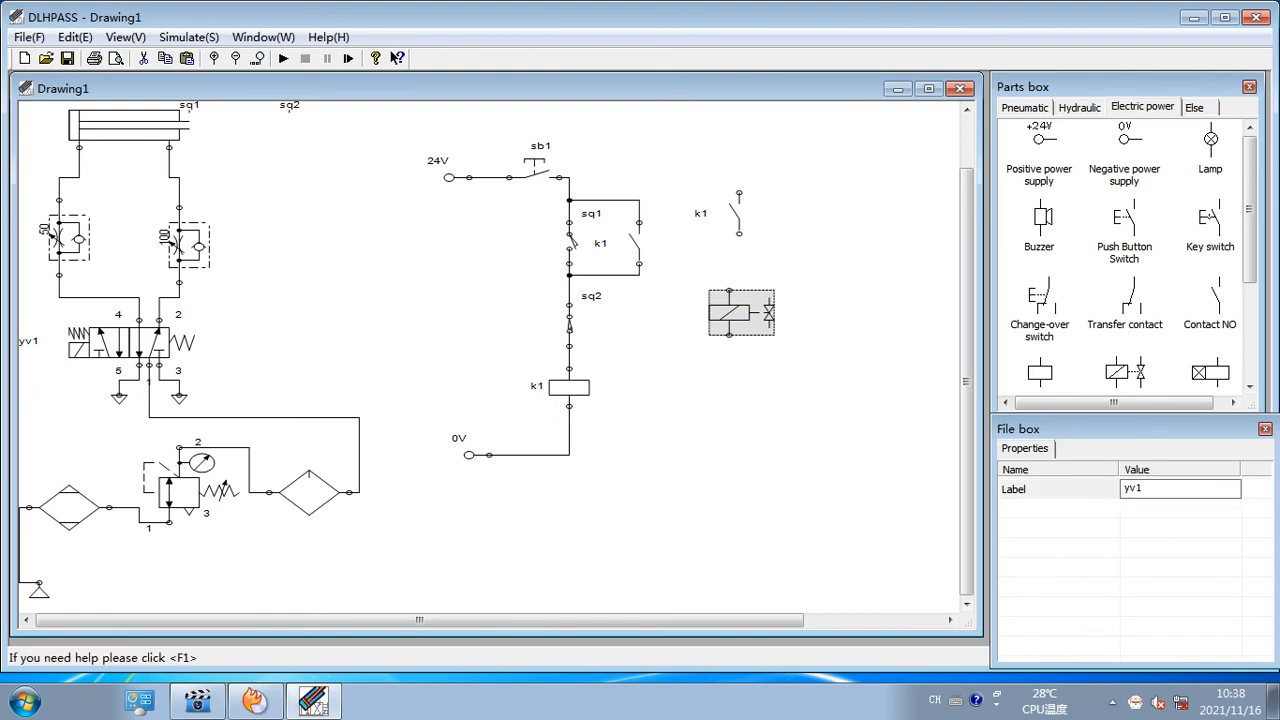
key("Return")
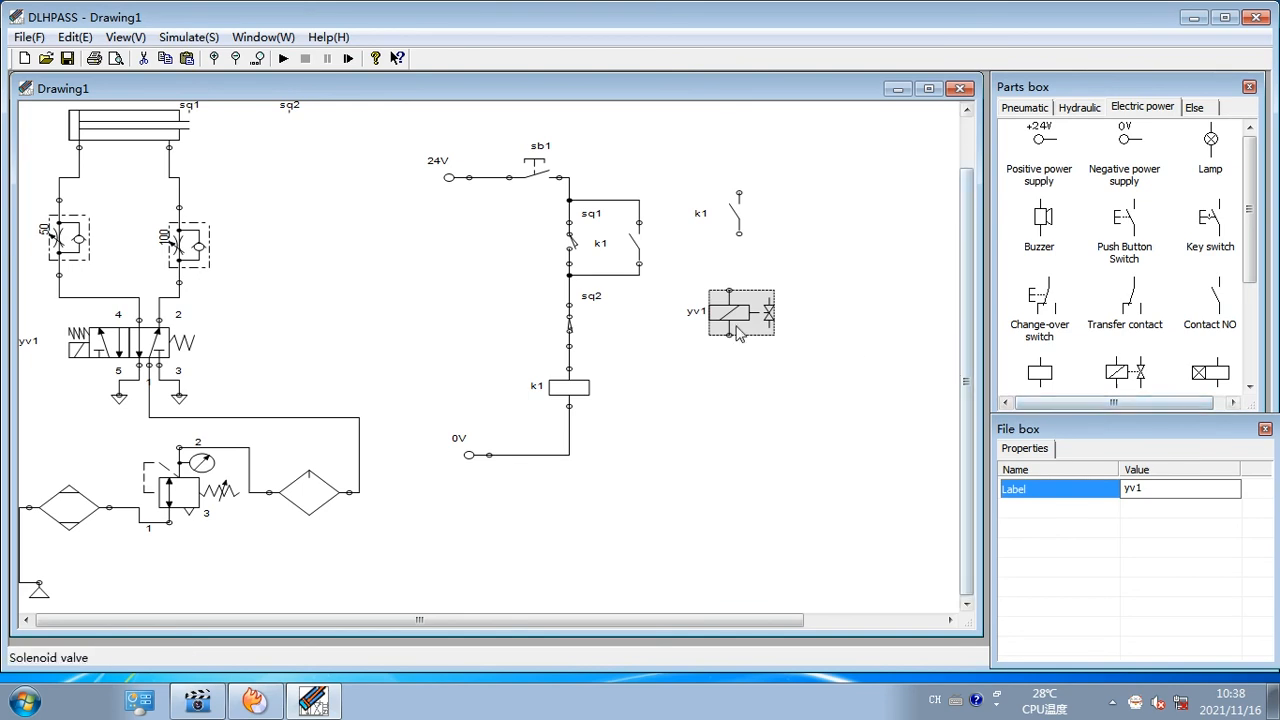
Wire the second k1 contact in series with solenoid yv1 between the sb1 output line and the 0V line, aligning the contact above yv1
left_click_drag(729, 290, 740, 232)
left_click(735, 222)
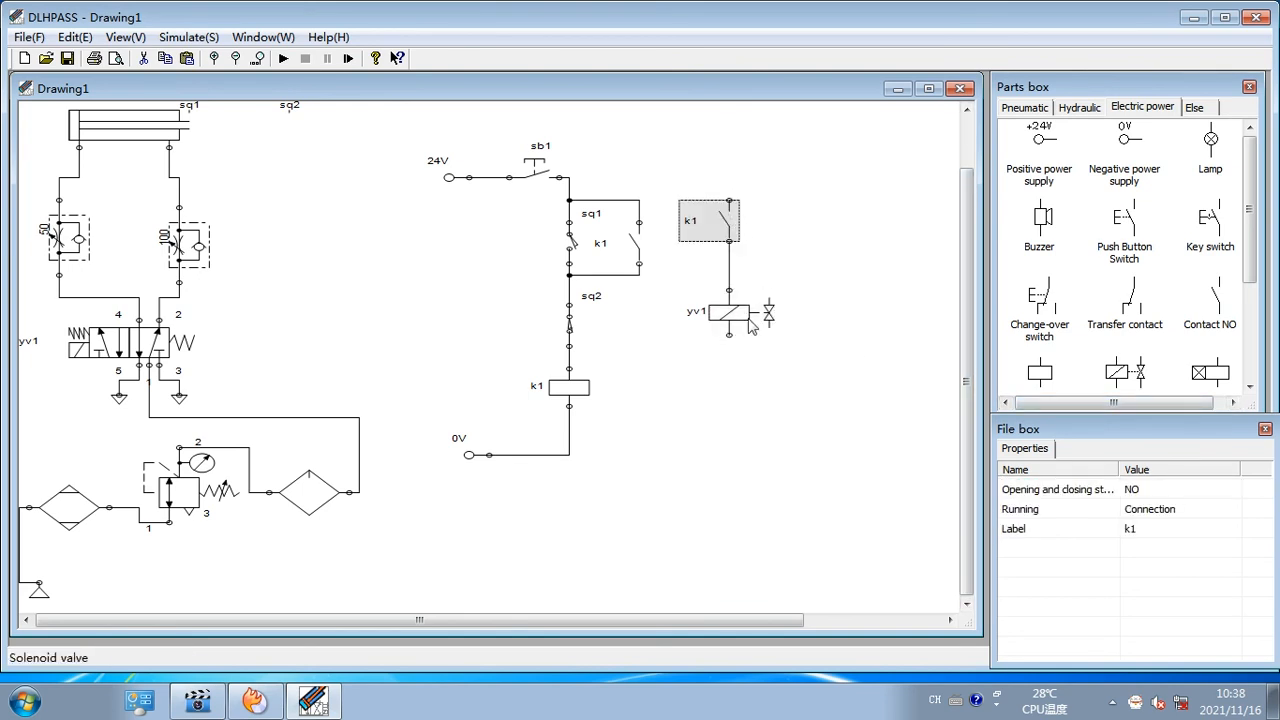
mouse_move(729, 335)
left_mouse_down()
mouse_move(548, 458)
mouse_move(570, 448)
left_mouse_up()
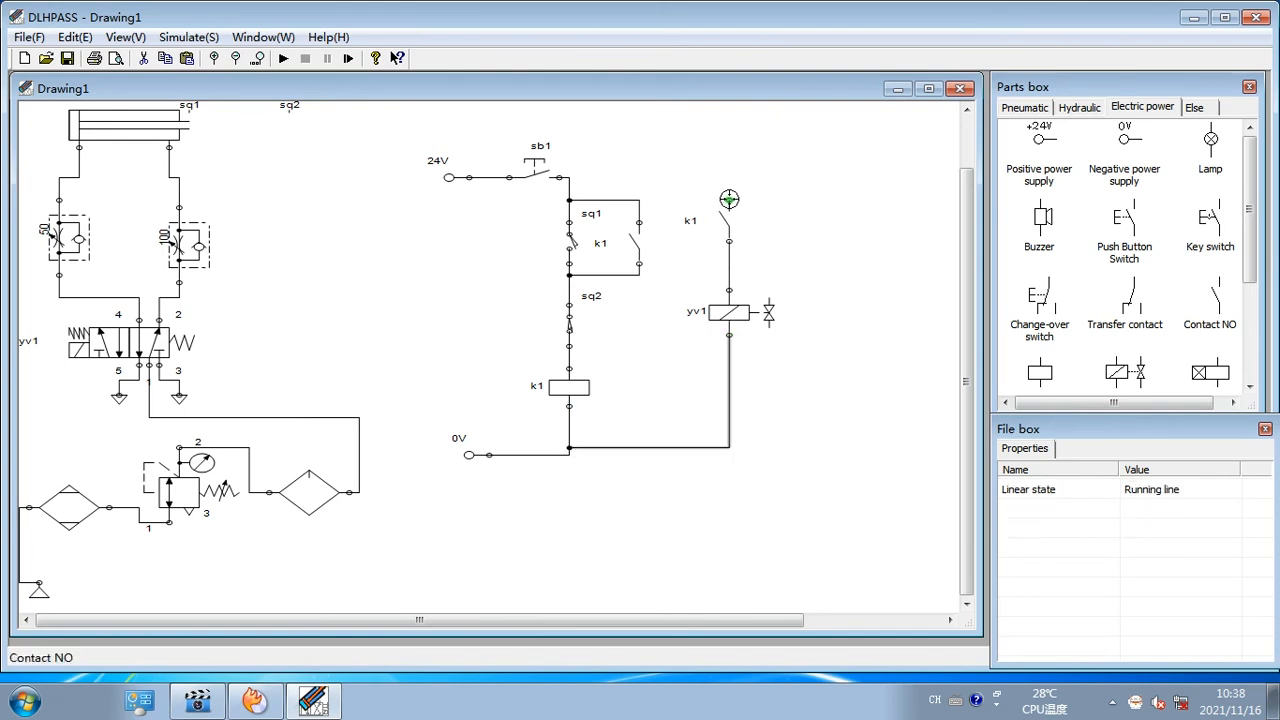
left_click_drag(588, 189, 569, 185)
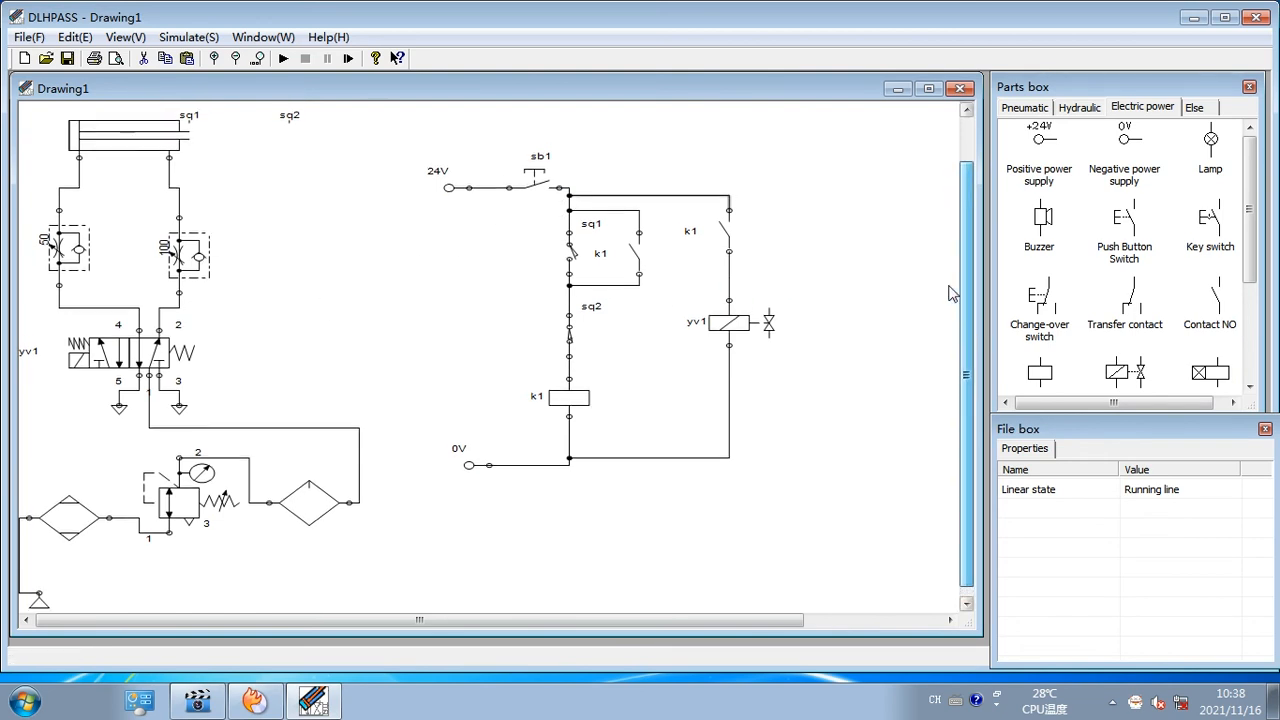
Run the circuit simulation and operate push button sb1 to close it, then open it again to test the cylinder's motion
left_click_drag(957, 292, 950, 244)
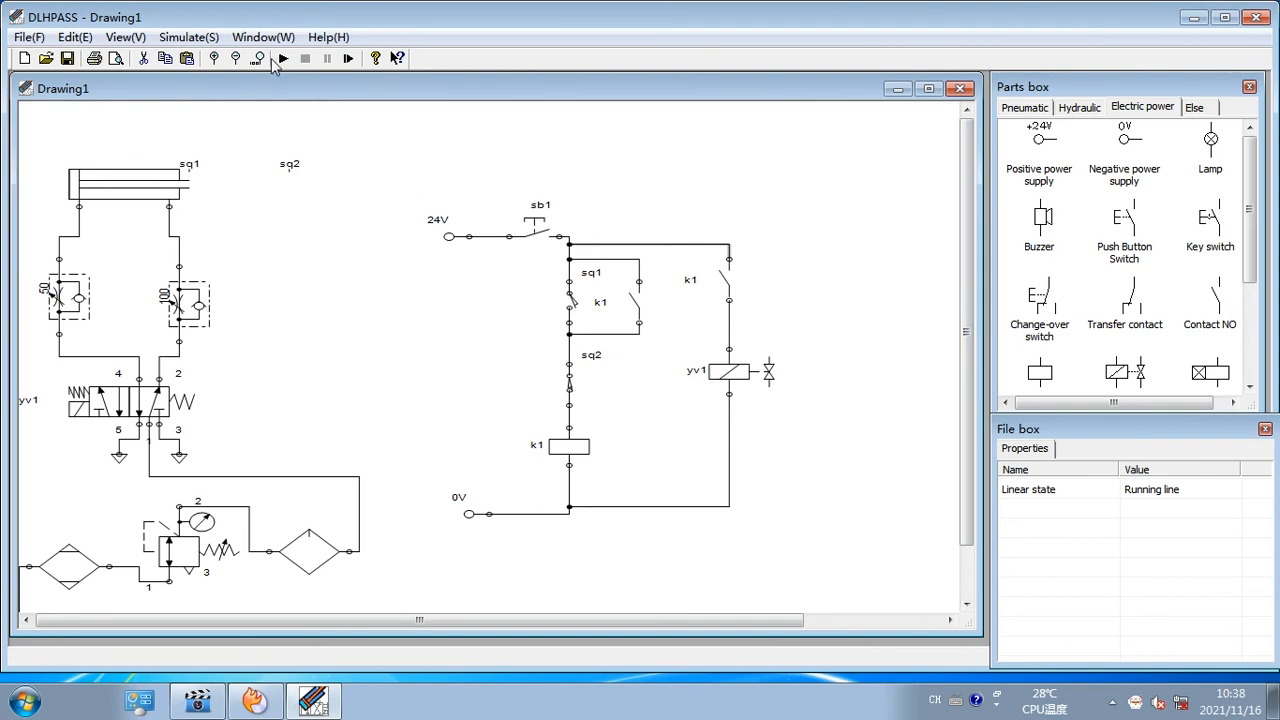
left_click(285, 59)
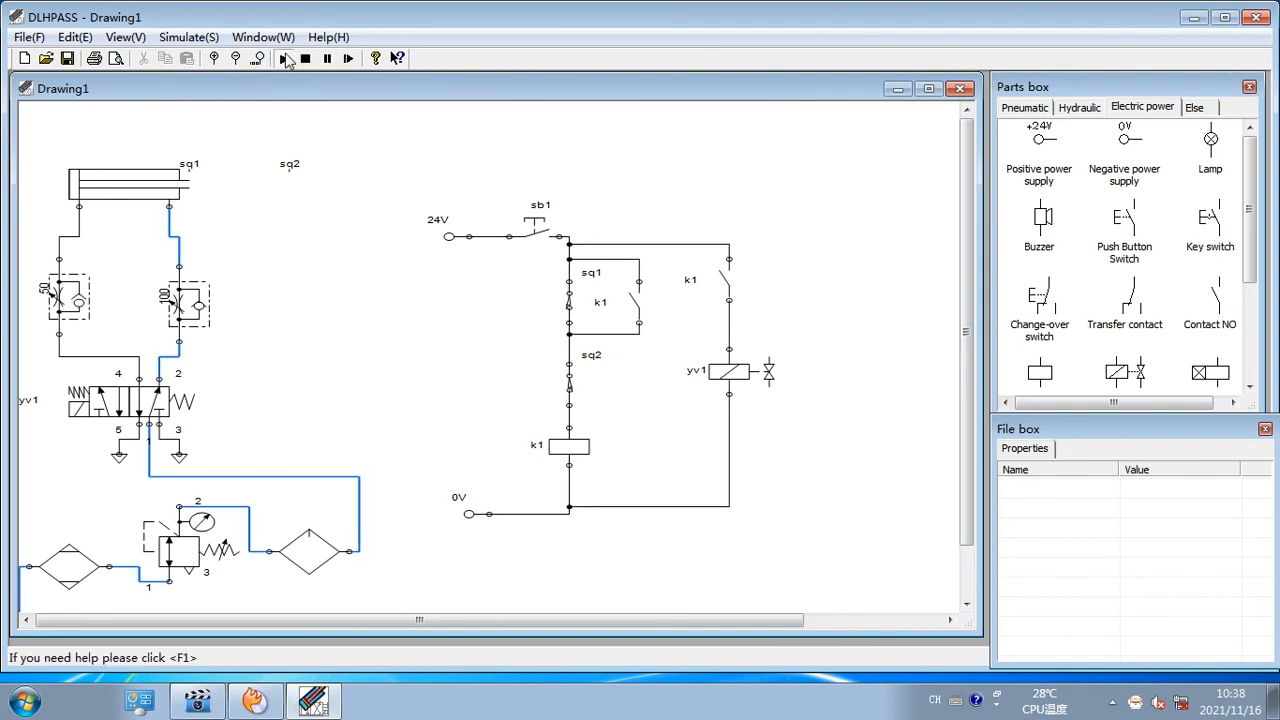
left_click(534, 232)
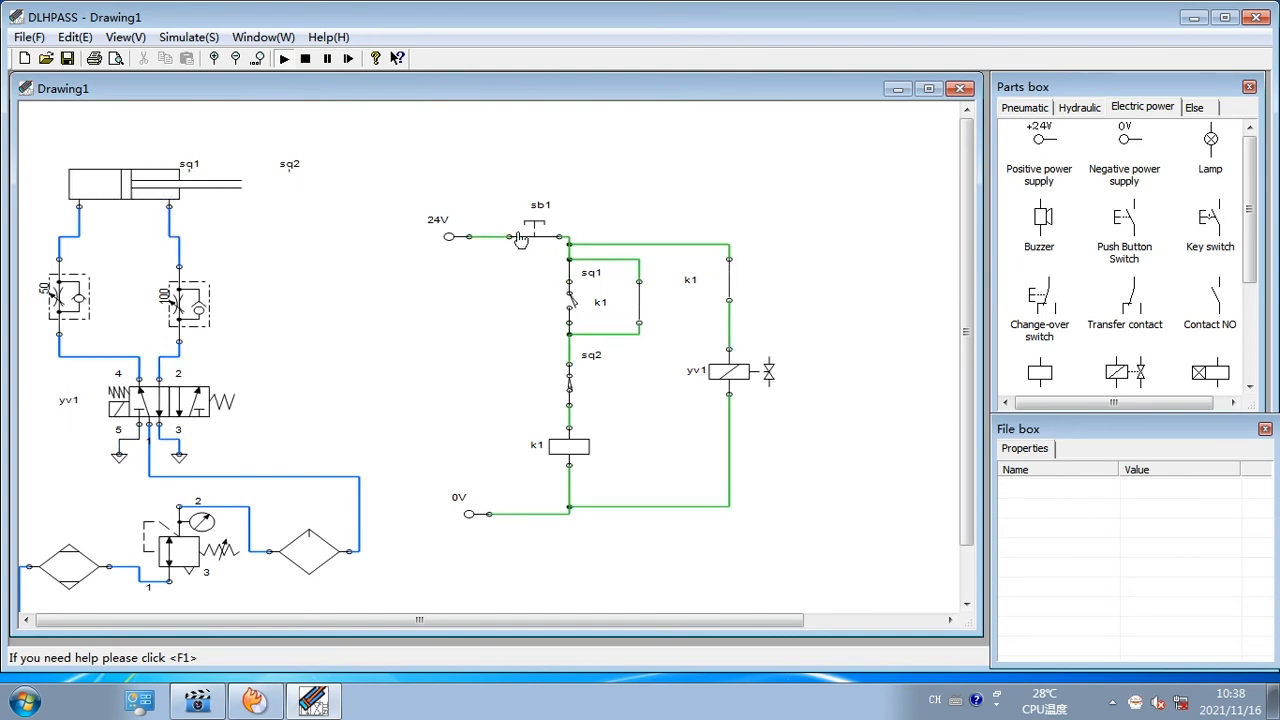
left_click(518, 239)
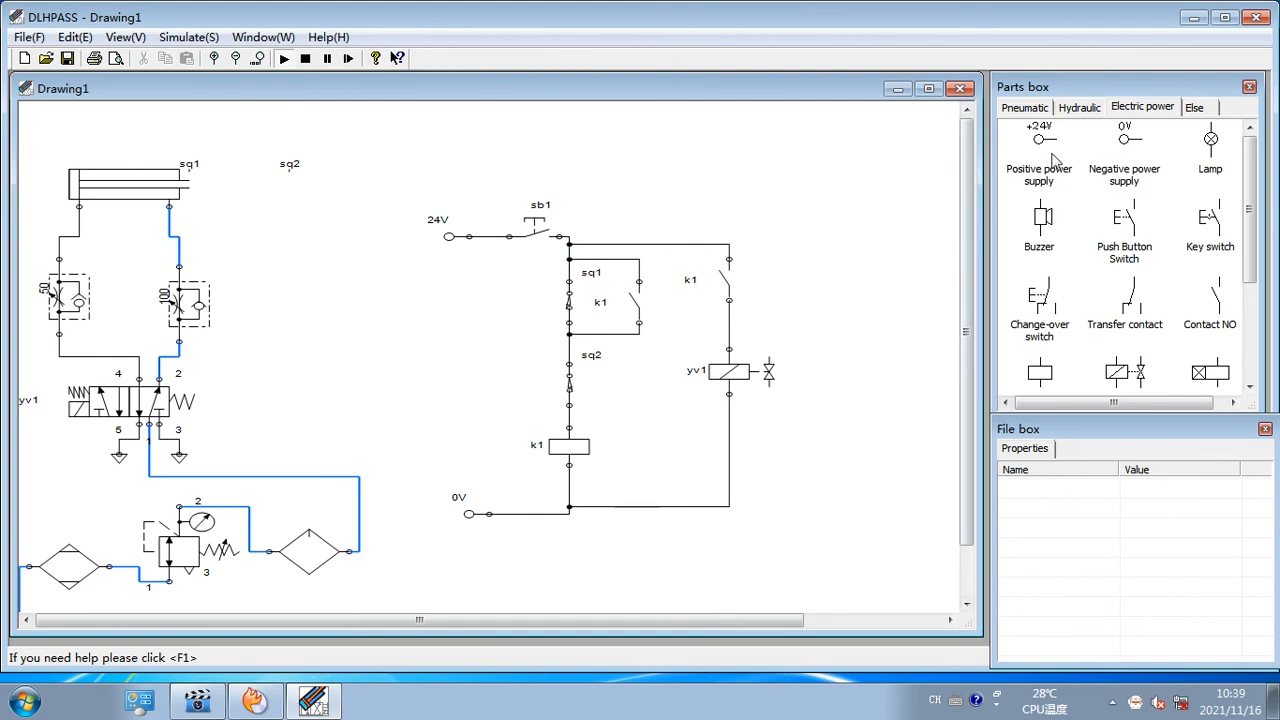
left_click(1041, 107)
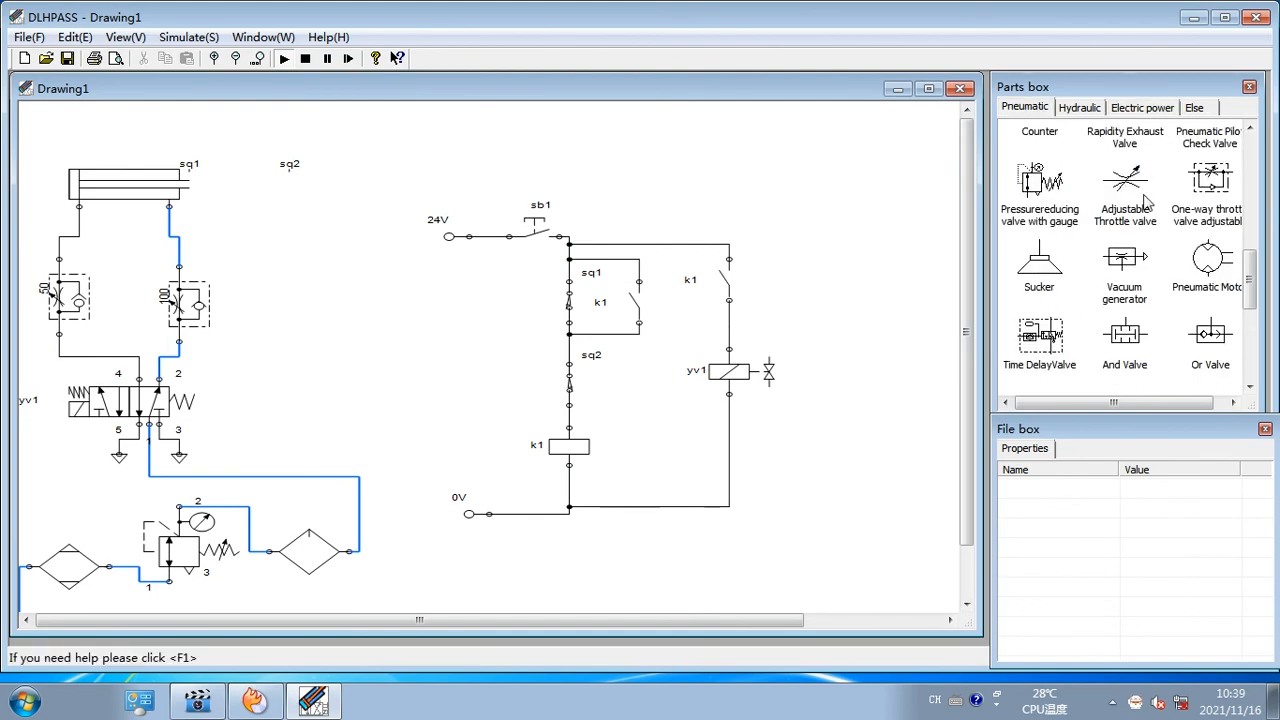
left_click(1100, 112)
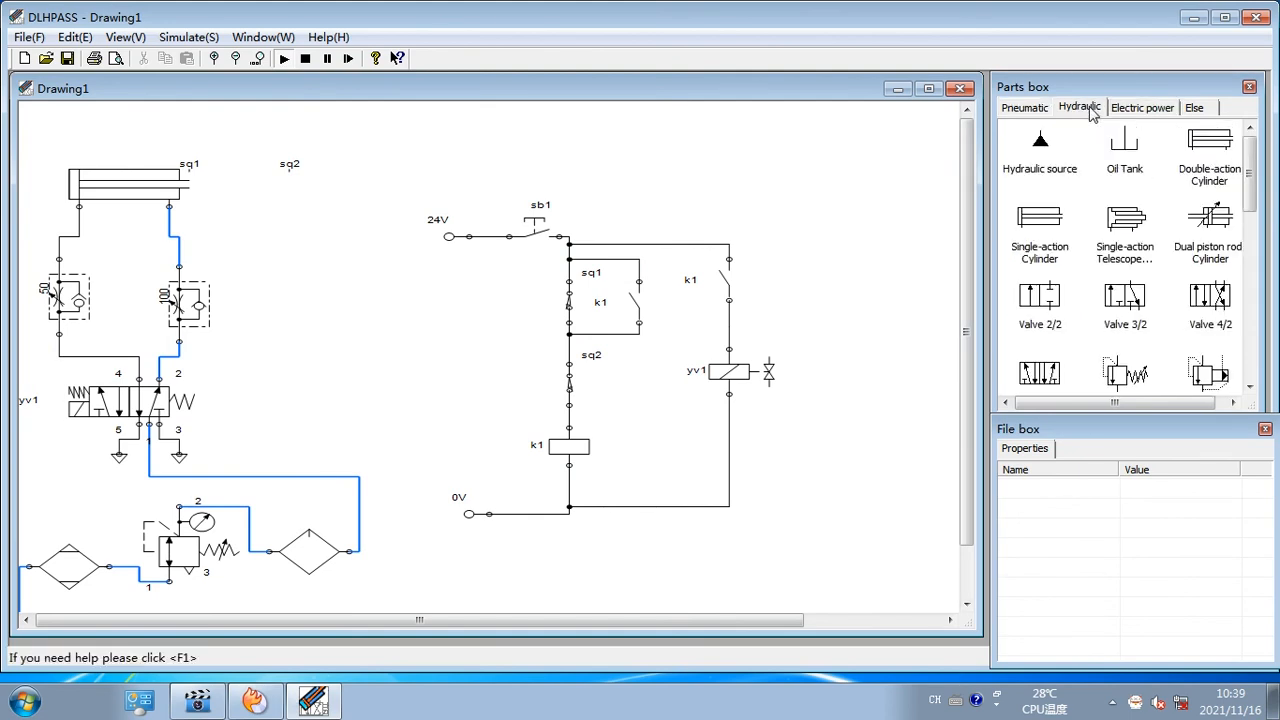
left_click(1143, 109)
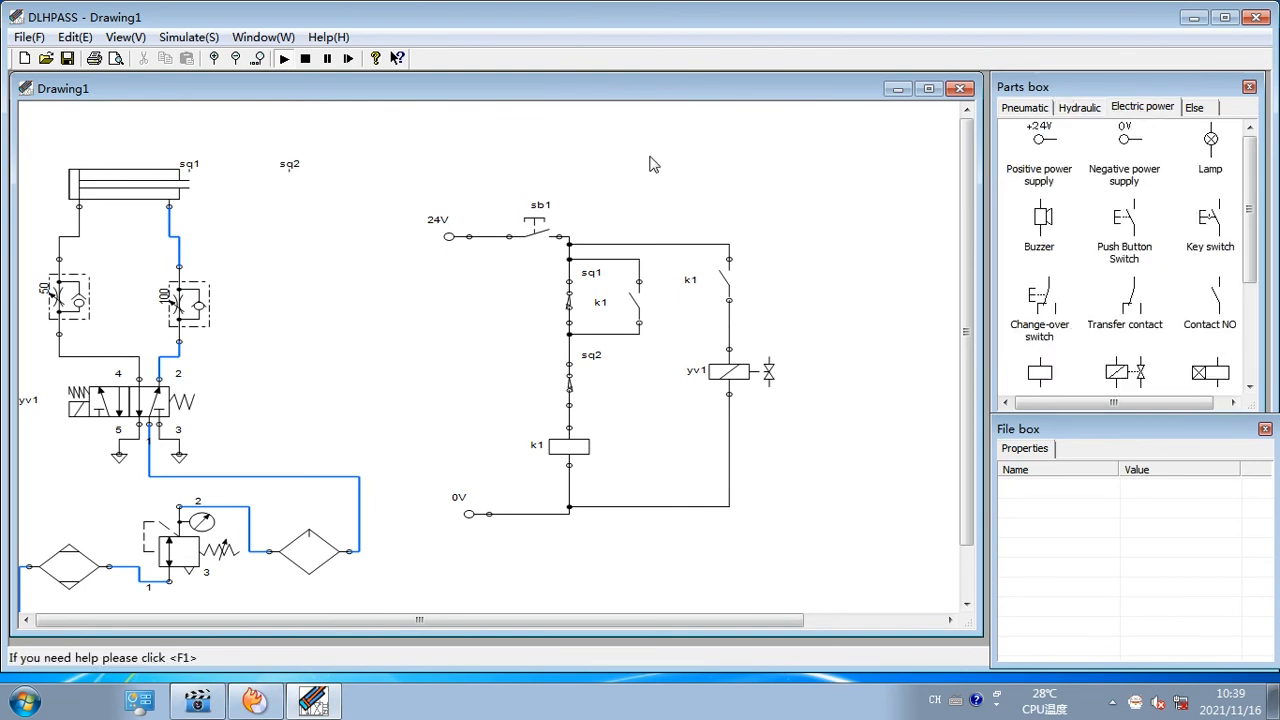